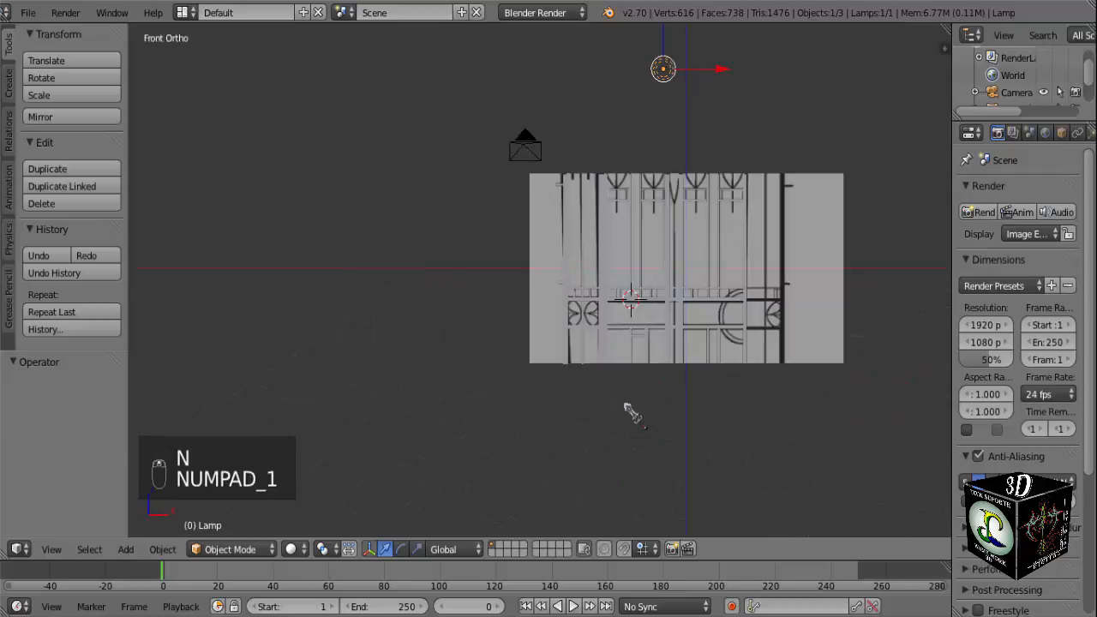
Select the gate frame mesh over the reference drawing and enter Edit Mode.
{"action": "scroll", "coordinate": [643, 403], "scroll_direction": "up", "scroll_amount": 6}
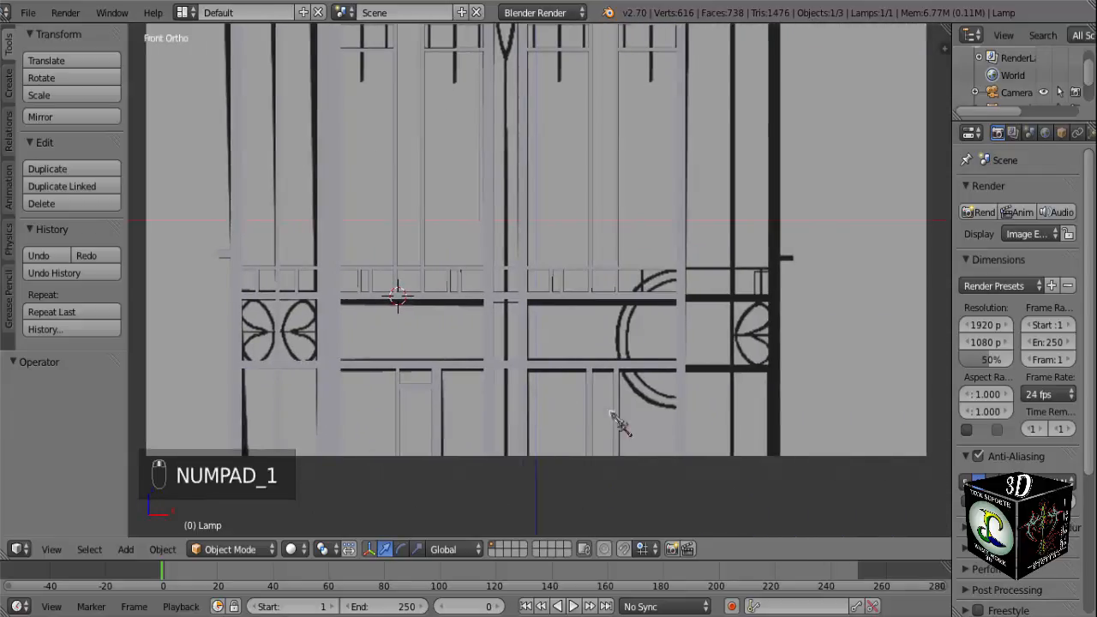
{"action": "scroll", "coordinate": [630, 409], "scroll_direction": "up", "scroll_amount": 2}
{"action": "scroll", "coordinate": [711, 389], "scroll_direction": "down", "scroll_amount": 2}
{"action": "key", "text": "Tab"}
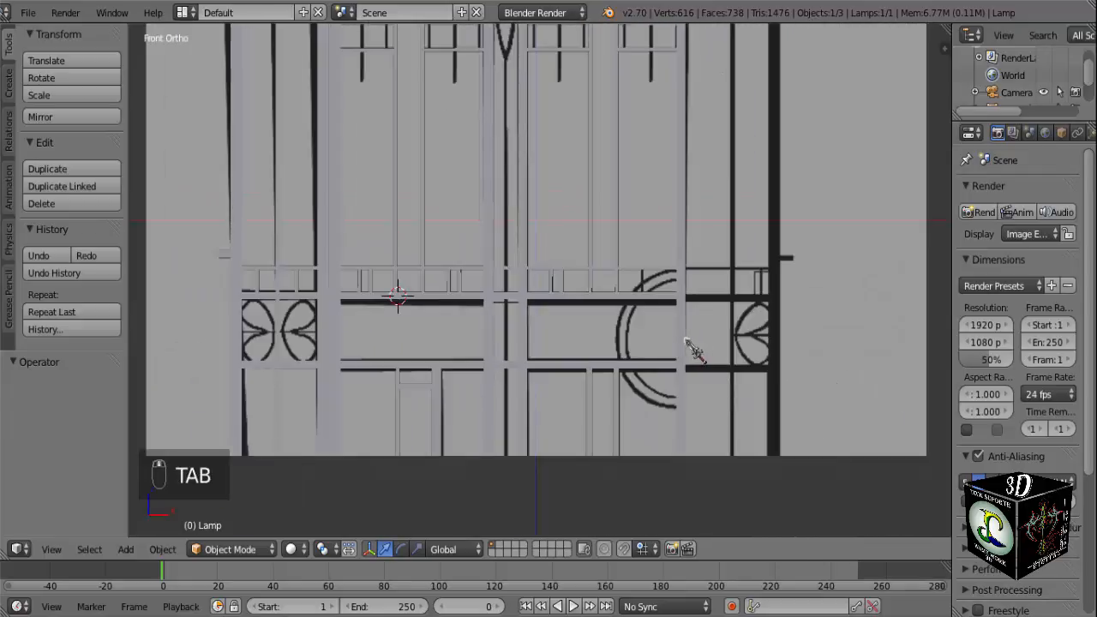
{"action": "right_click", "coordinate": [691, 347]}
{"action": "middle_click_drag", "start_coordinate": [774, 377], "coordinate": [661, 370]}
{"action": "key", "text": "Tab"}
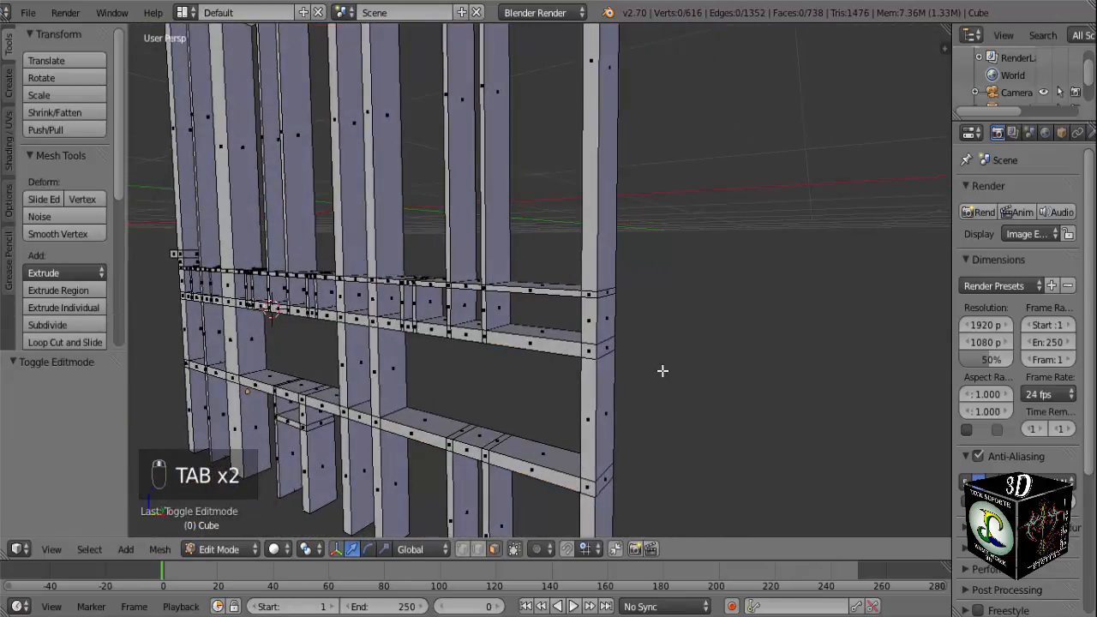
Lower the right post's two outer side faces at the crossbar levels by about 0.031 along Z to match the reference.
{"action": "right_click", "coordinate": [608, 347]}
{"action": "scroll", "coordinate": [607, 347], "scroll_direction": "down", "scroll_amount": 3}
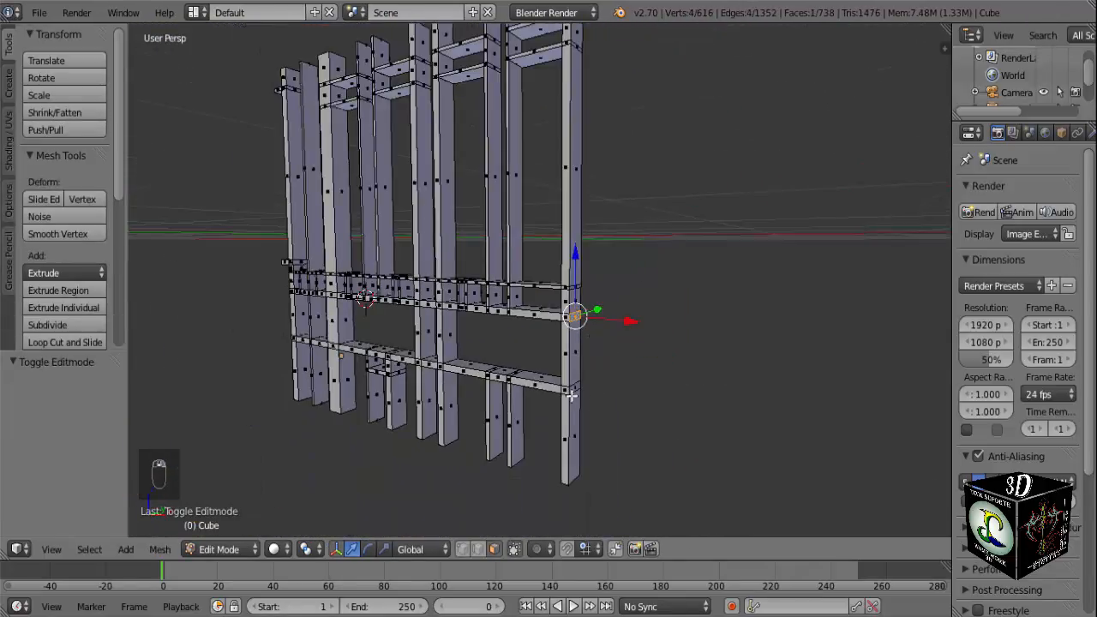
{"action": "right_click", "coordinate": [574, 388], "text": "shift"}
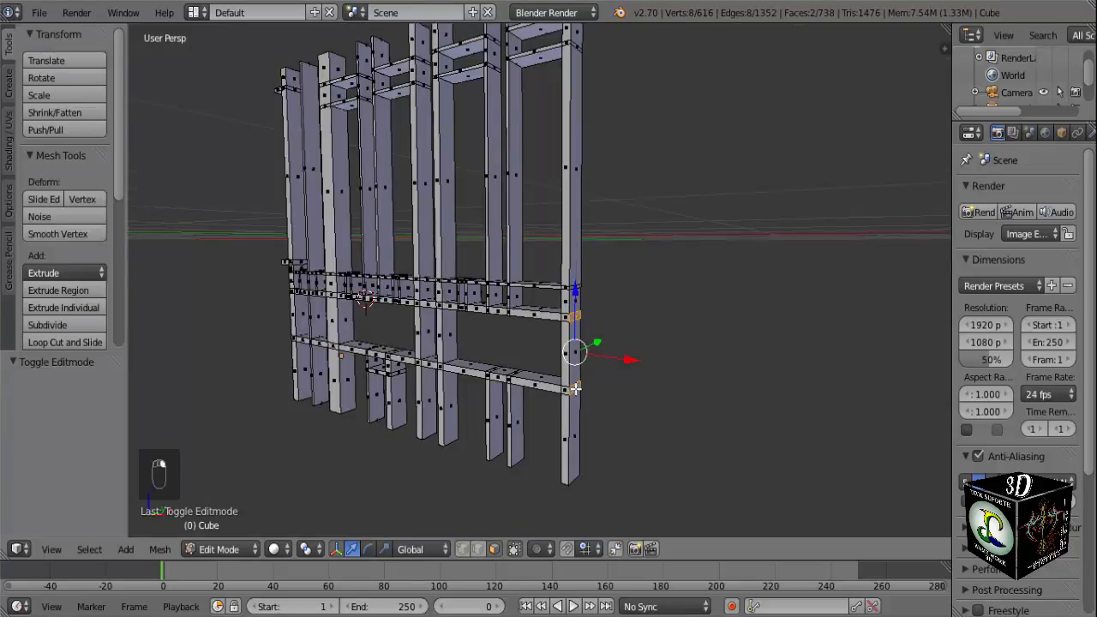
{"action": "key", "text": "KP_1"}
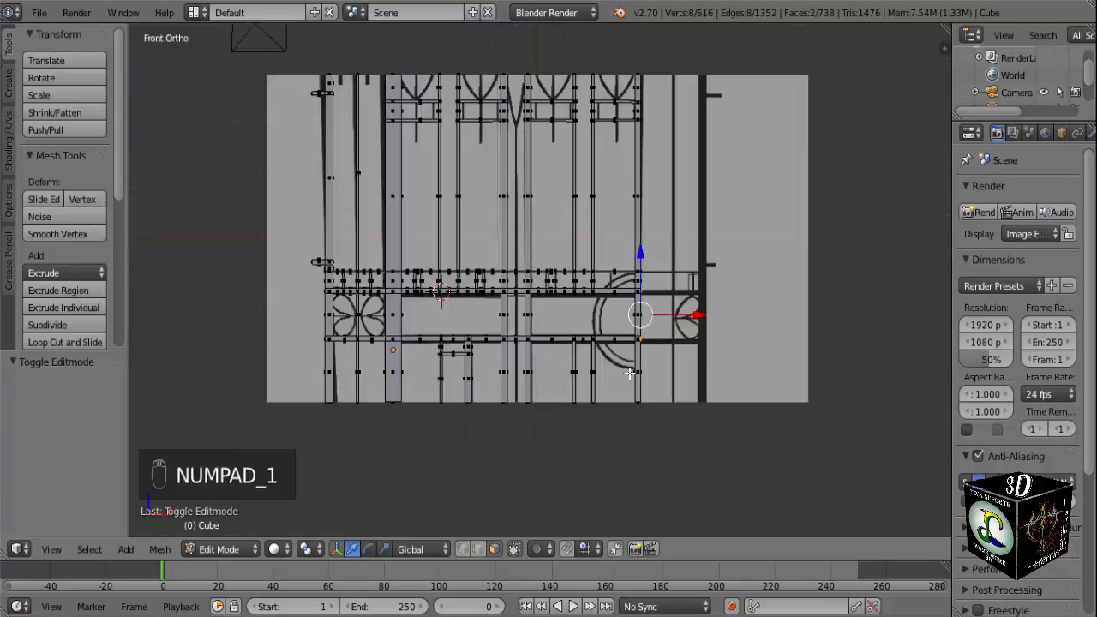
{"action": "scroll", "coordinate": [629, 373], "scroll_direction": "up", "scroll_amount": 4}
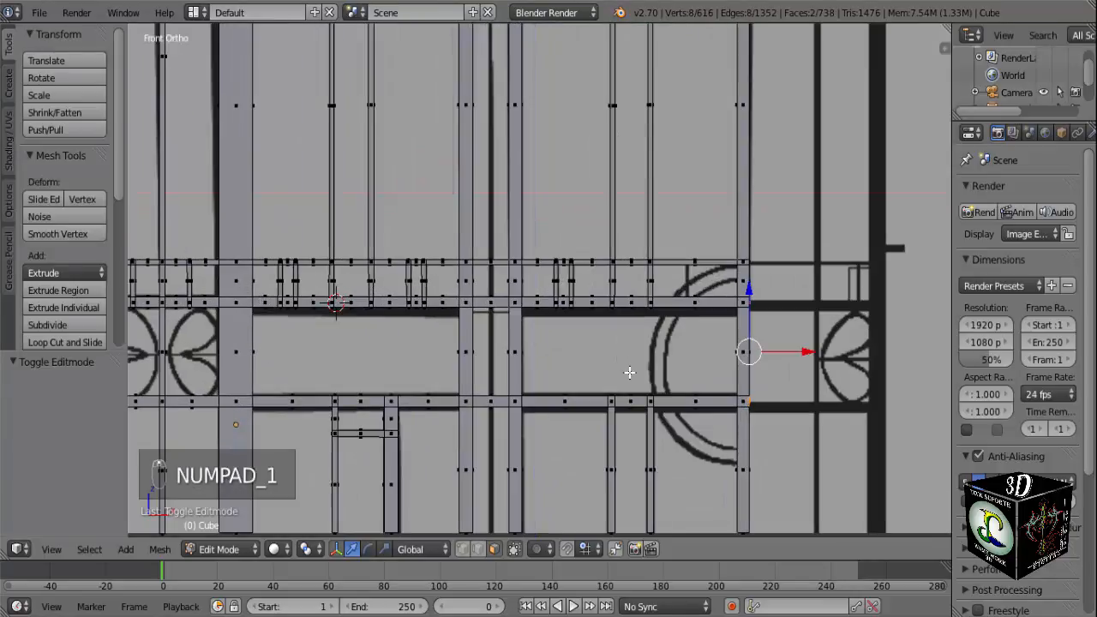
{"action": "left_click", "coordinate": [478, 547]}
{"action": "middle_click_drag", "start_coordinate": [735, 401], "coordinate": [561, 249], "text": "shift"}
{"action": "scroll", "coordinate": [455, 353], "scroll_direction": "up", "scroll_amount": 4}
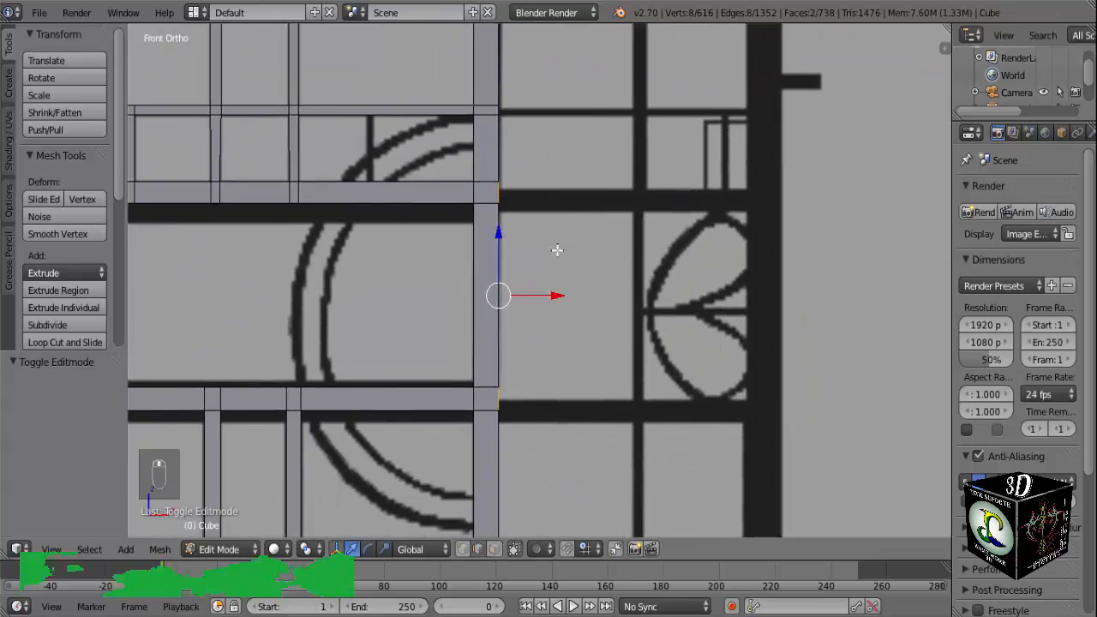
{"action": "left_click_drag", "start_coordinate": [500, 232], "coordinate": [502, 238]}
{"action": "scroll", "coordinate": [501, 237], "scroll_direction": "up", "scroll_amount": 4}
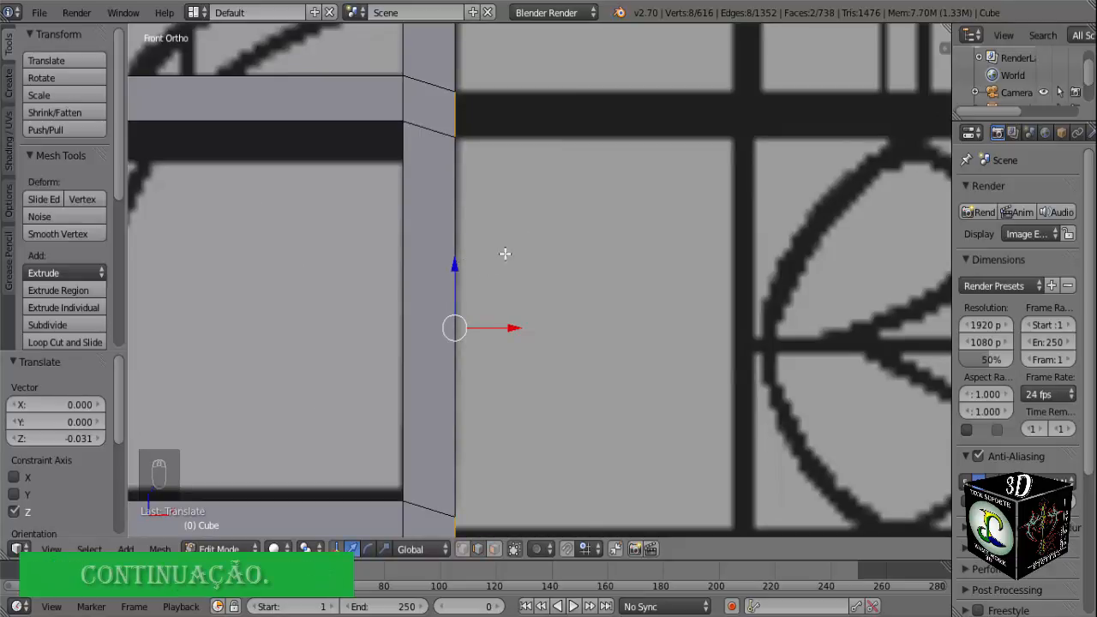
{"action": "key", "text": "a"}
Lower the top and bottom edges of the right post's lower side face by about 0.023 along Z, following the reference bar.
{"action": "scroll", "coordinate": [543, 358], "scroll_direction": "down", "scroll_amount": 1}
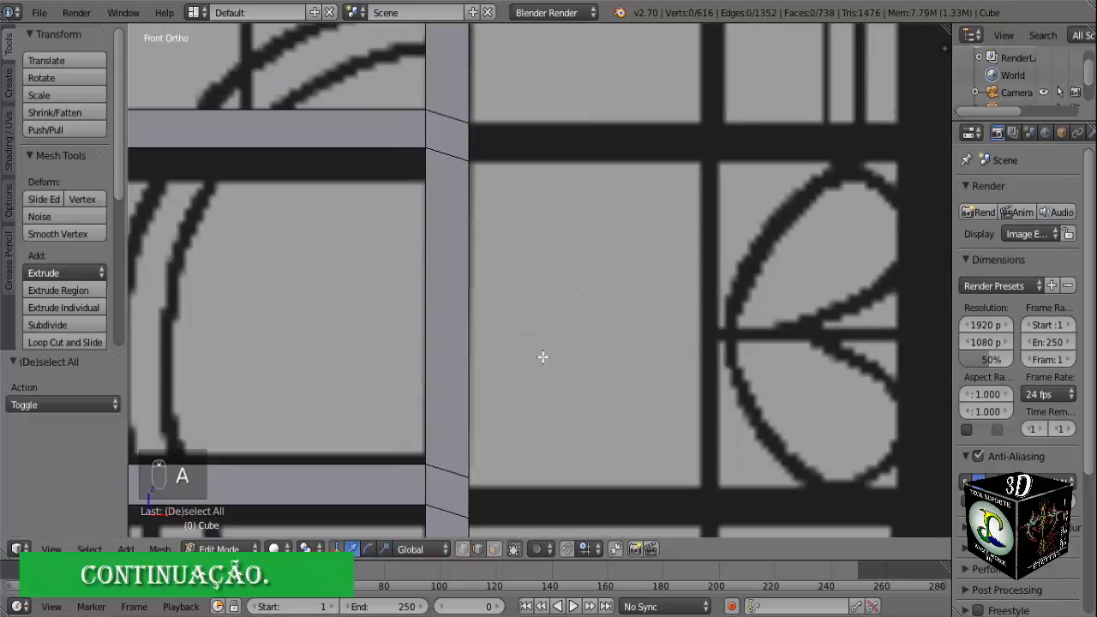
{"action": "middle_click_drag", "start_coordinate": [544, 357], "coordinate": [552, 281], "text": "shift"}
{"action": "scroll", "coordinate": [529, 350], "scroll_direction": "up", "scroll_amount": 2}
{"action": "middle_click_drag", "start_coordinate": [507, 375], "coordinate": [551, 184], "text": "shift"}
{"action": "middle_click_drag", "start_coordinate": [576, 304], "coordinate": [571, 306]}
{"action": "scroll", "coordinate": [514, 306], "scroll_direction": "down", "scroll_amount": 3}
{"action": "scroll", "coordinate": [514, 306], "scroll_direction": "down", "scroll_amount": 4}
{"action": "right_click", "coordinate": [429, 319]}
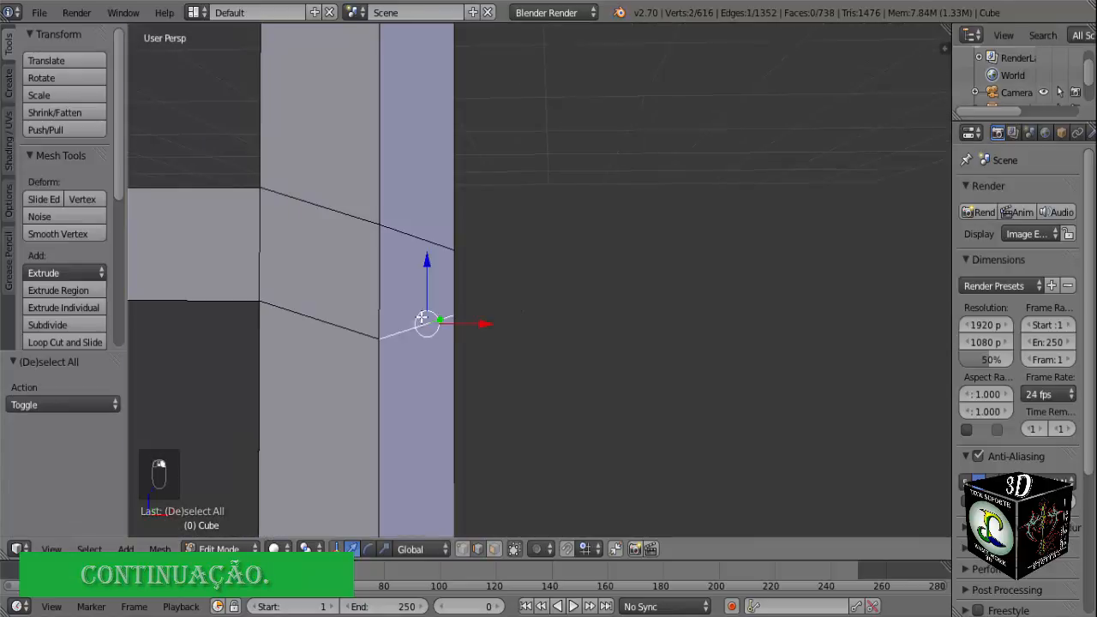
{"action": "right_click", "coordinate": [421, 240], "text": "shift"}
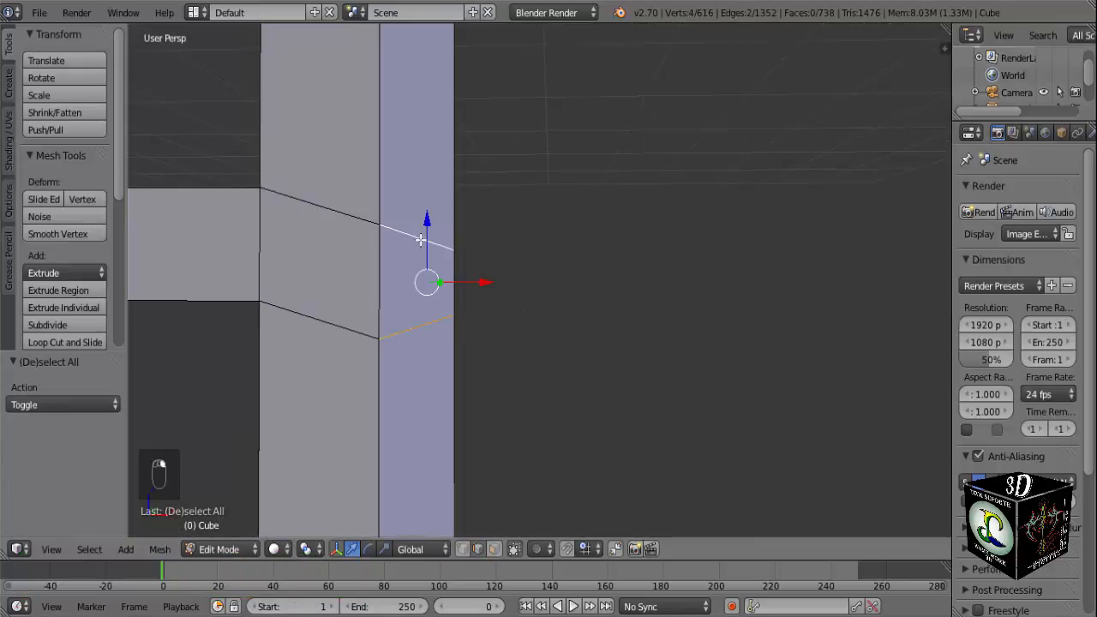
{"action": "key", "text": "KP_1"}
{"action": "scroll", "coordinate": [507, 231], "scroll_direction": "up", "scroll_amount": 7}
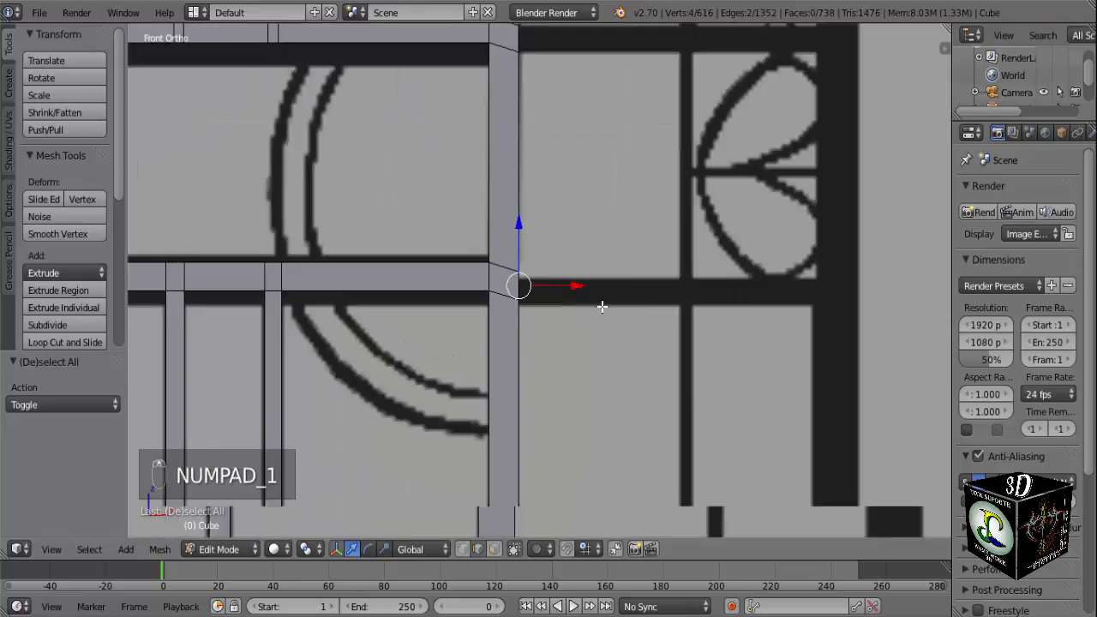
{"action": "left_click_drag", "start_coordinate": [488, 232], "coordinate": [485, 248]}
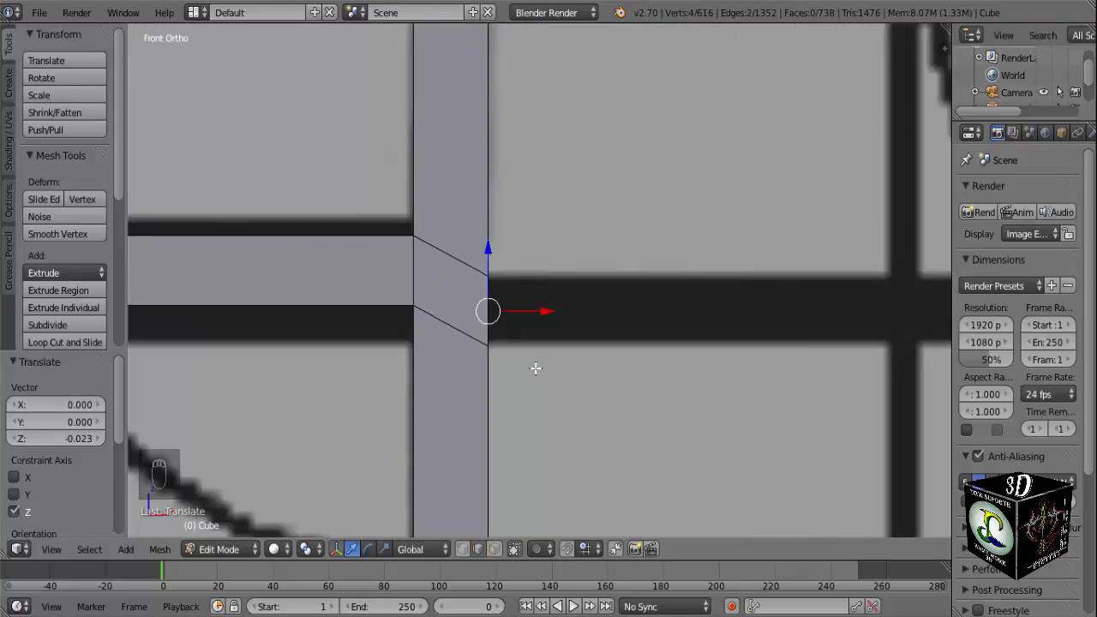
{"action": "scroll", "coordinate": [533, 369], "scroll_direction": "down", "scroll_amount": 2}
Raise the bottom edge of the lower side face by about 0.009 along Z to meet the reference bar's underside.
{"action": "middle_click_drag", "start_coordinate": [527, 371], "coordinate": [502, 377]}
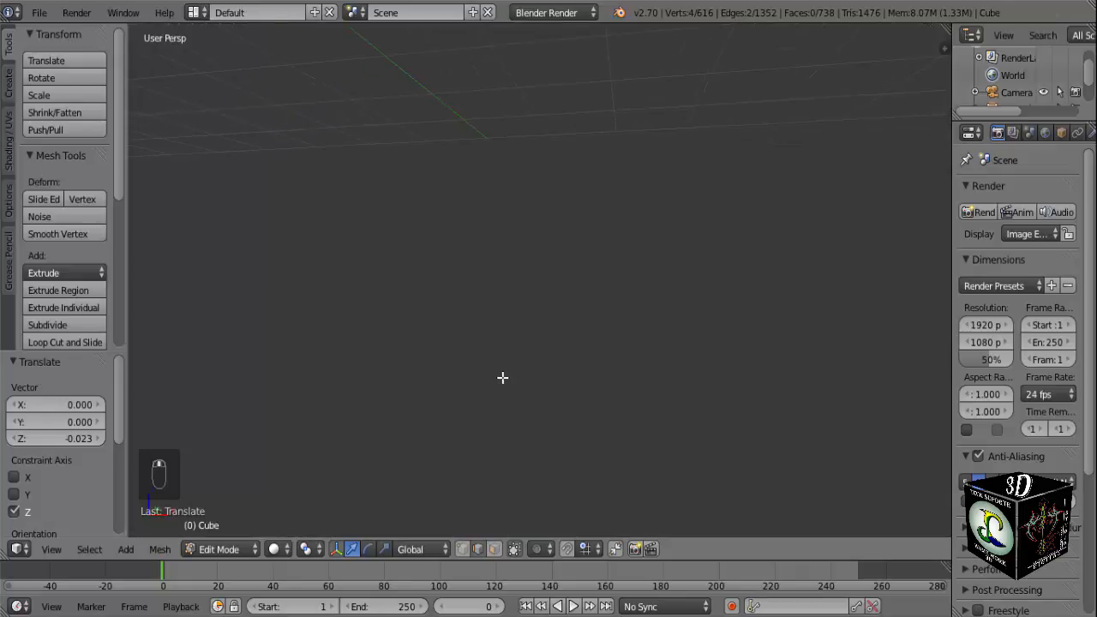
{"action": "key", "text": "KP_Decimal"}
{"action": "right_click", "coordinate": [533, 336]}
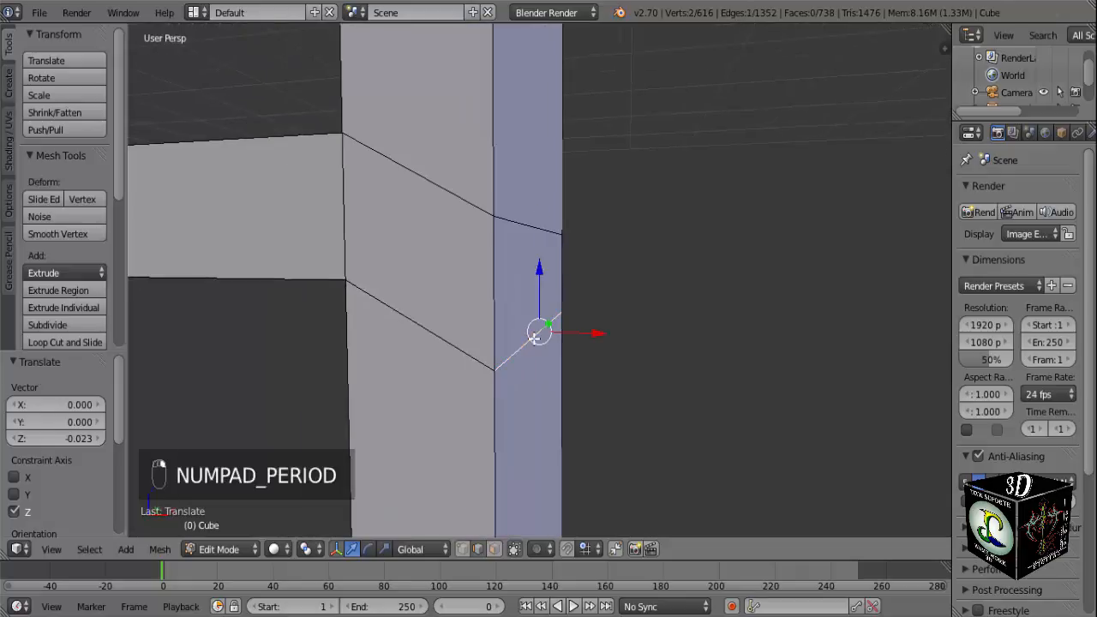
{"action": "key", "text": "KP_1"}
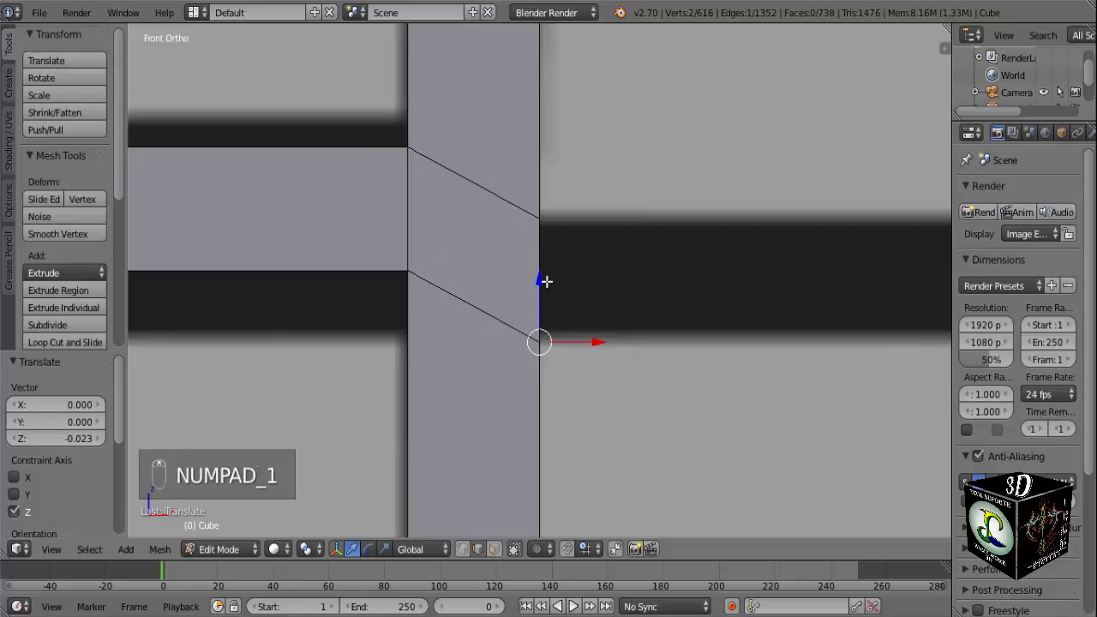
{"action": "left_click_drag", "start_coordinate": [545, 281], "coordinate": [543, 266]}
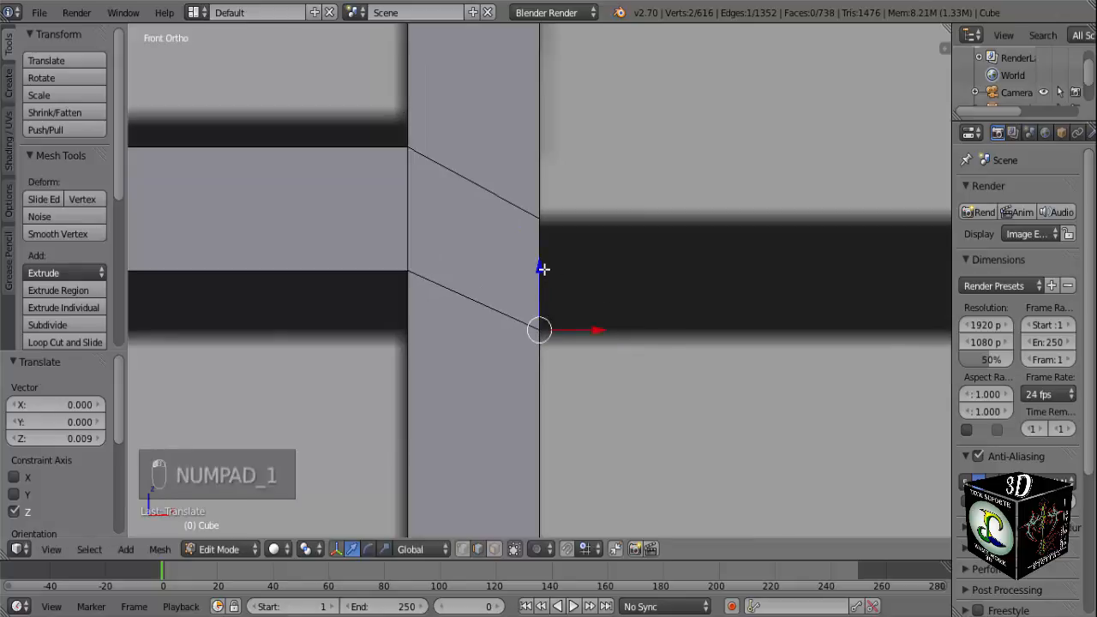
Lower the top edge of the same side face by about 0.004 along Z to fit the reference bar's upper side.
{"action": "mouse_move", "coordinate": [535, 218]}
{"action": "middle_mouse_down"}
{"action": "mouse_move", "coordinate": [573, 249]}
{"action": "mouse_move", "coordinate": [521, 215]}
{"action": "middle_mouse_up"}
{"action": "key", "text": "KP_1"}
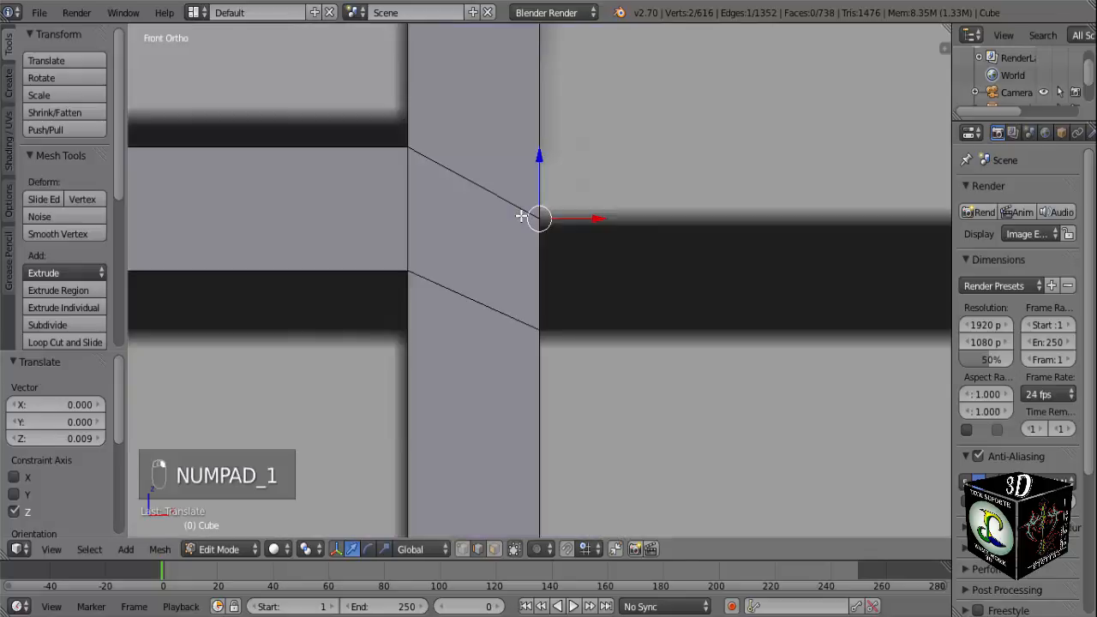
{"action": "left_click_drag", "start_coordinate": [545, 161], "coordinate": [544, 166]}
{"action": "scroll", "coordinate": [617, 241], "scroll_direction": "down", "scroll_amount": 5}
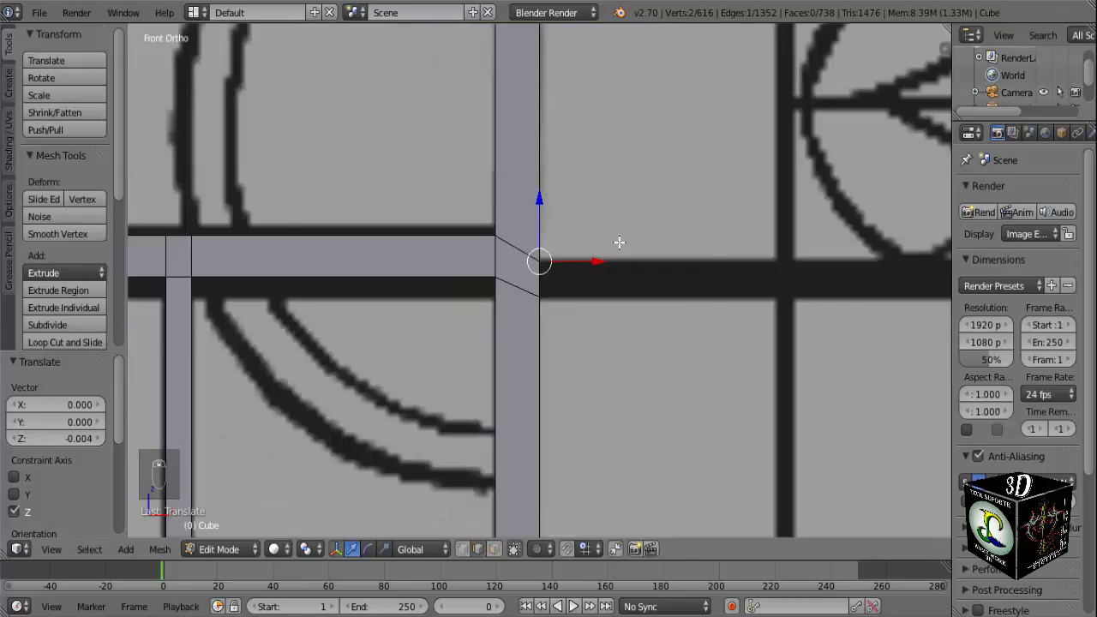
{"action": "scroll", "coordinate": [622, 249], "scroll_direction": "down", "scroll_amount": 3}
{"action": "scroll", "coordinate": [622, 274], "scroll_direction": "up", "scroll_amount": 2}
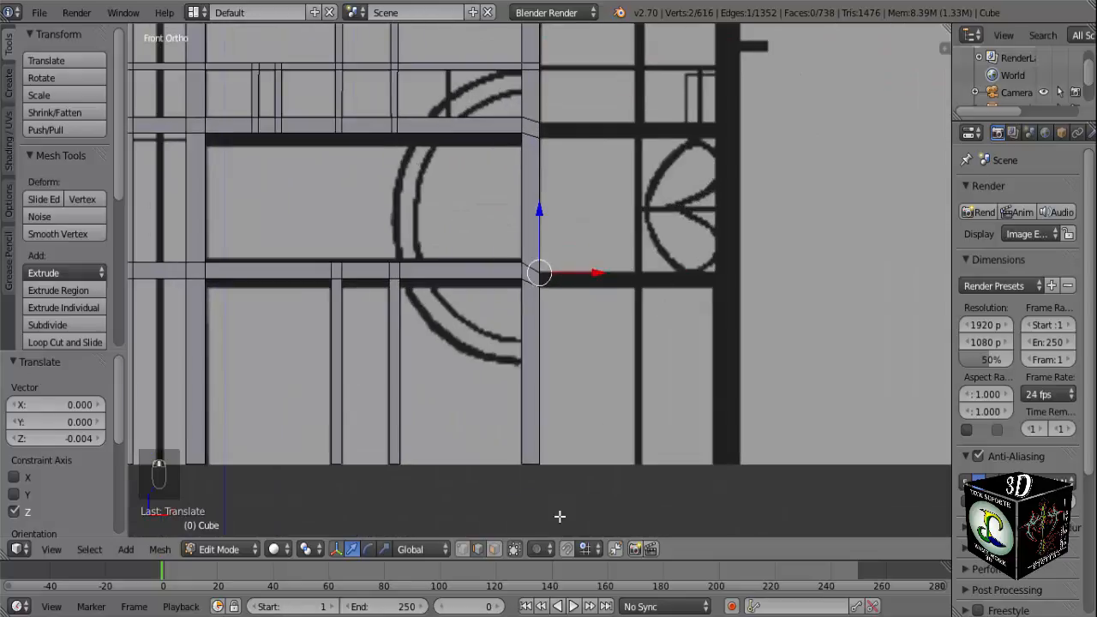
Extrude the right post's two crossbar-level side faces about 1.061 to the reference's outer post, and again about 0.160 across that post.
{"action": "key", "text": "a"}
{"action": "middle_click_drag", "start_coordinate": [521, 526], "coordinate": [519, 405]}
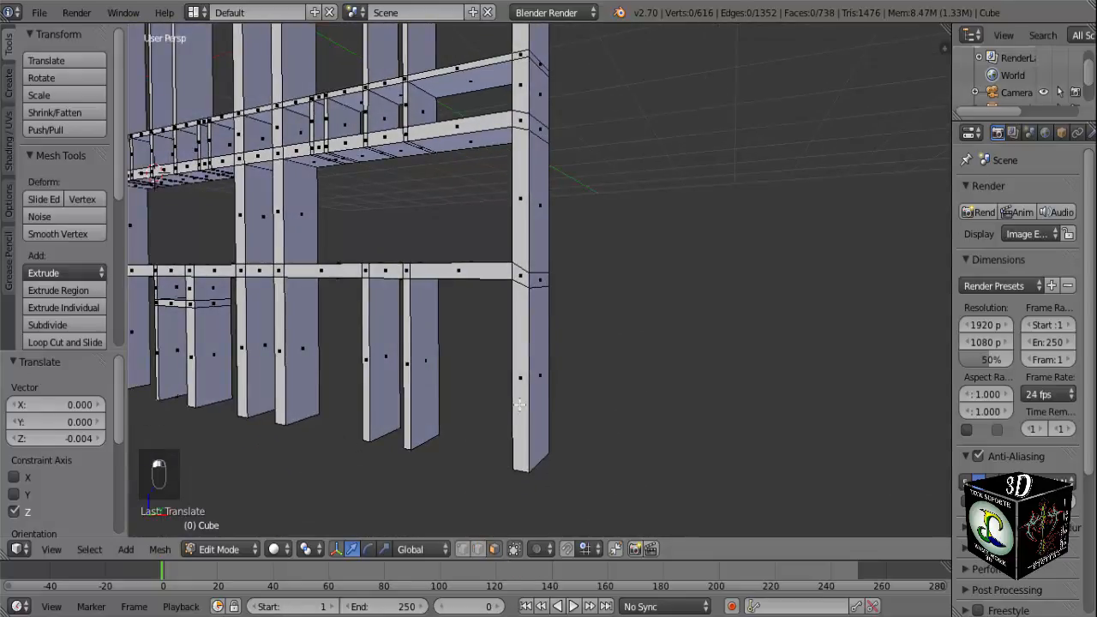
{"action": "right_click", "coordinate": [544, 281]}
{"action": "right_click", "coordinate": [541, 131], "text": "shift"}
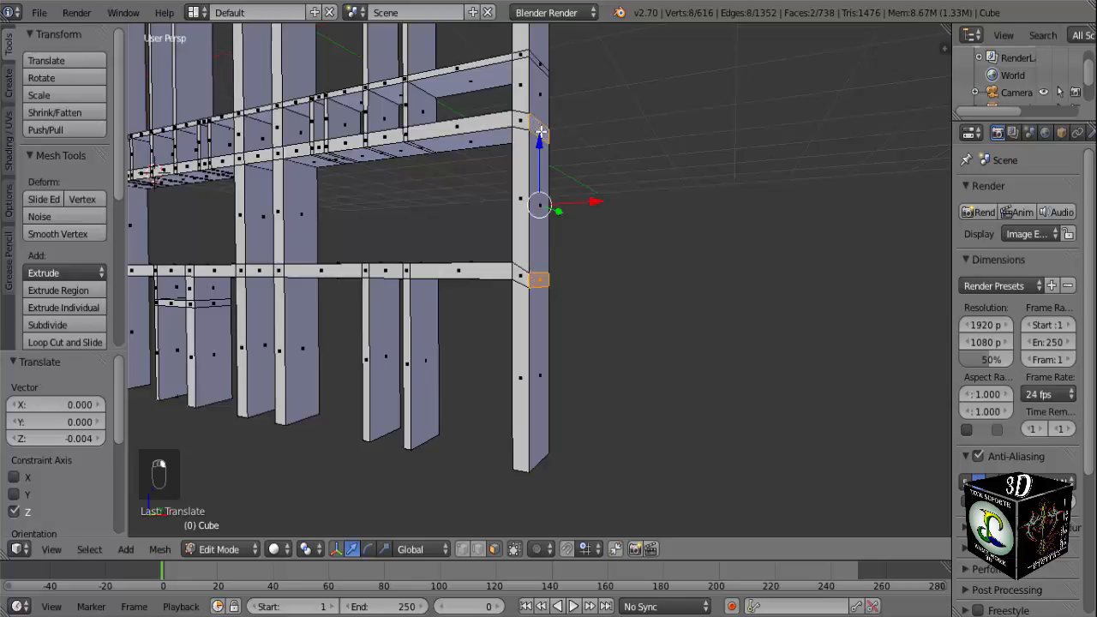
{"action": "middle_click_drag", "start_coordinate": [493, 347], "coordinate": [582, 398]}
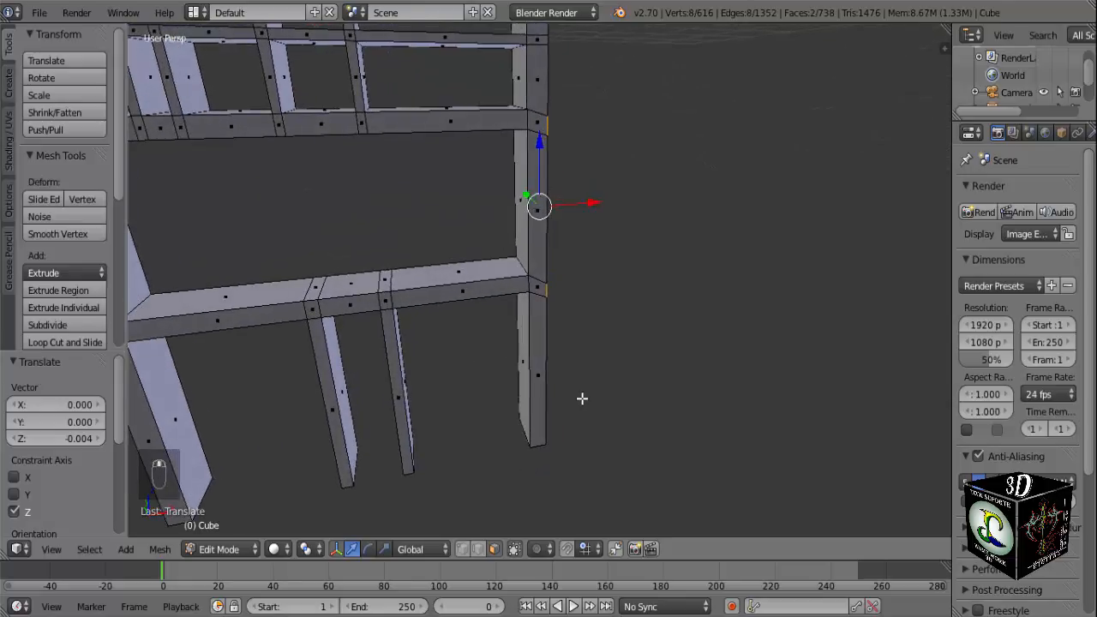
{"action": "key", "text": "KP_1"}
{"action": "scroll", "coordinate": [637, 386], "scroll_direction": "up", "scroll_amount": 3}
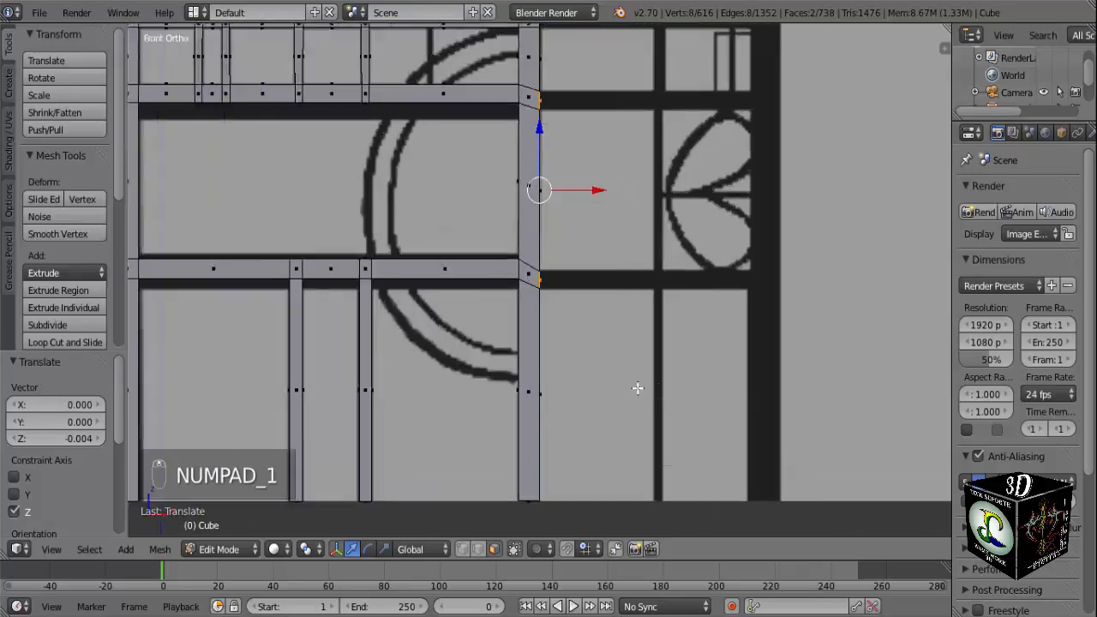
{"action": "middle_click_drag", "start_coordinate": [666, 372], "coordinate": [580, 485], "text": "shift"}
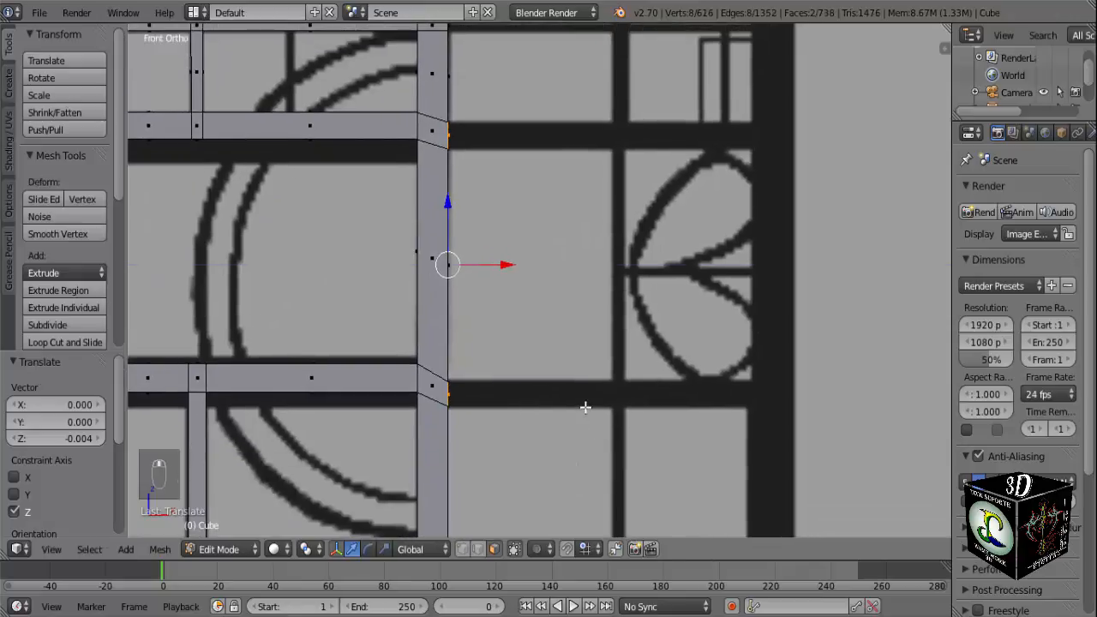
{"action": "key", "text": "e"}
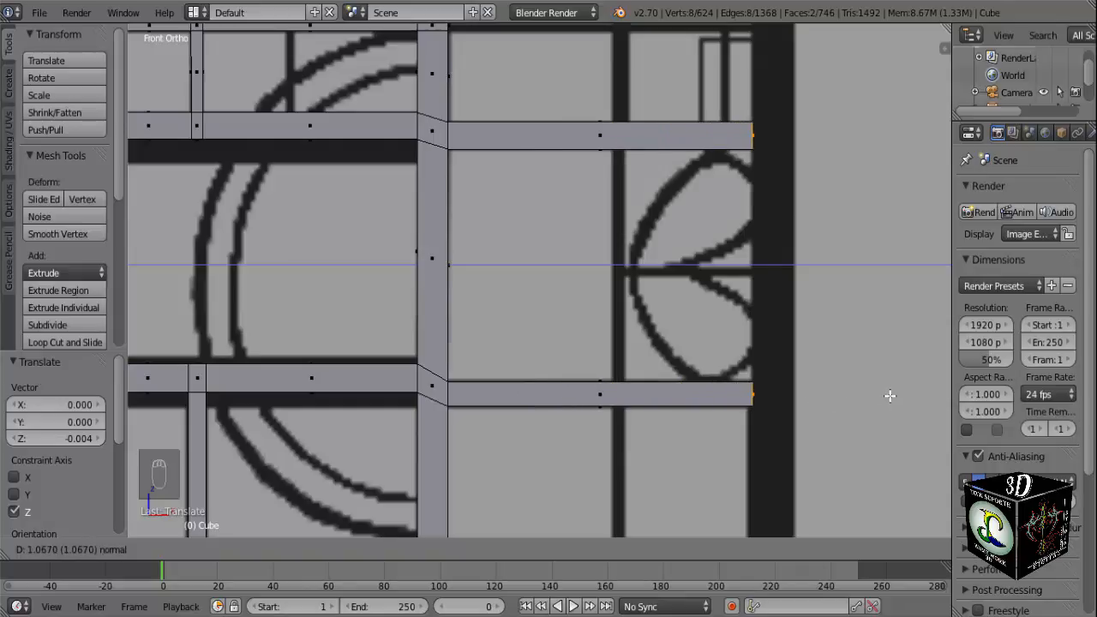
{"action": "left_click", "coordinate": [887, 396]}
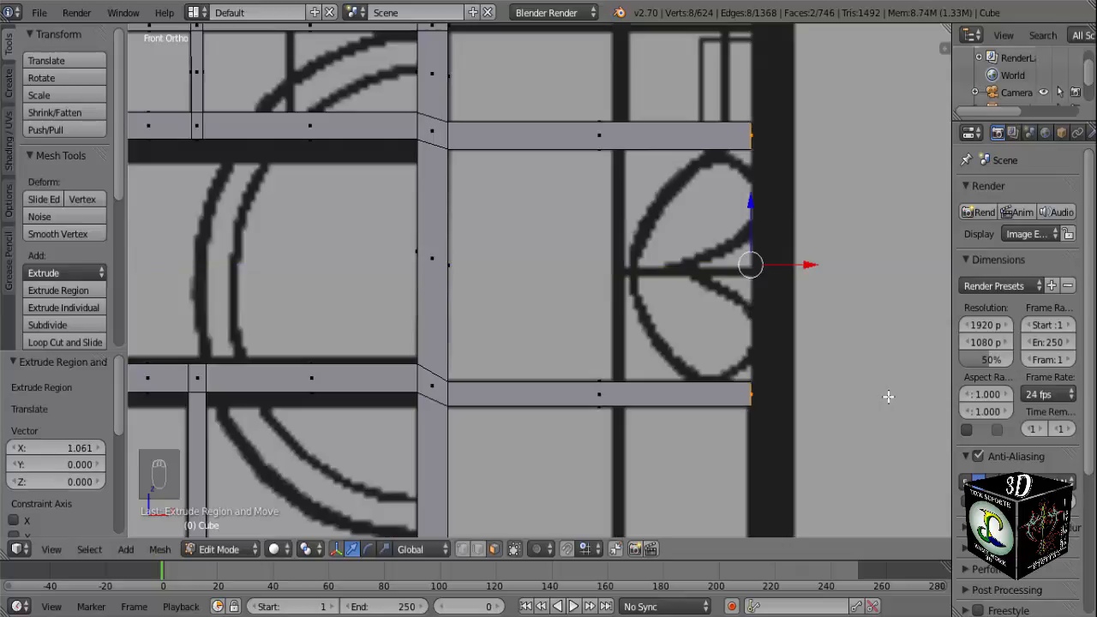
{"action": "key", "text": "e"}
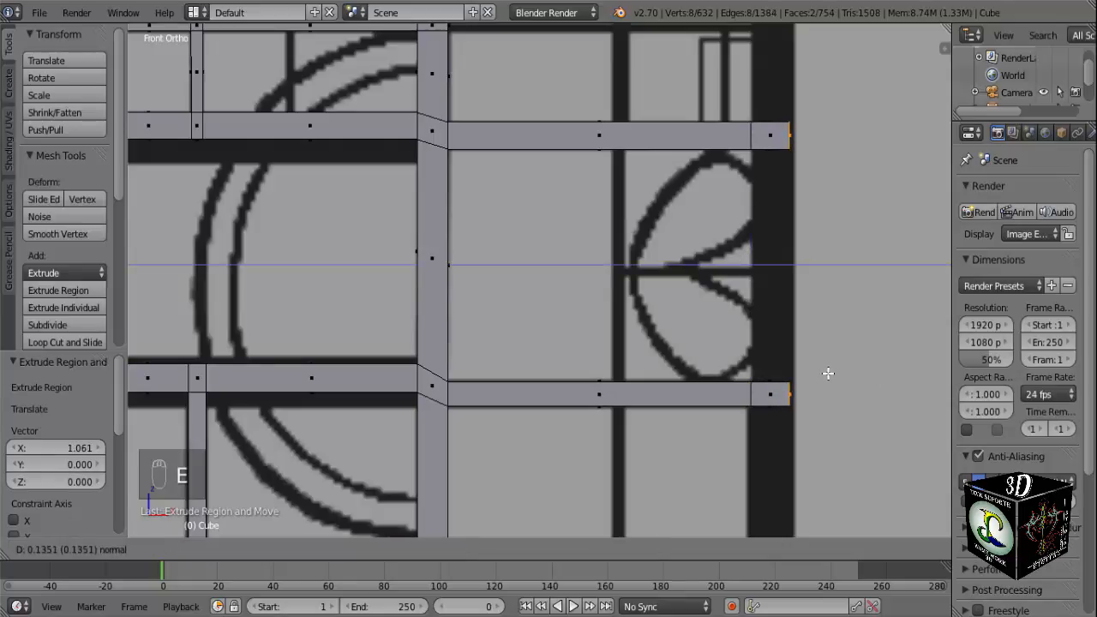
{"action": "left_click", "coordinate": [836, 373]}
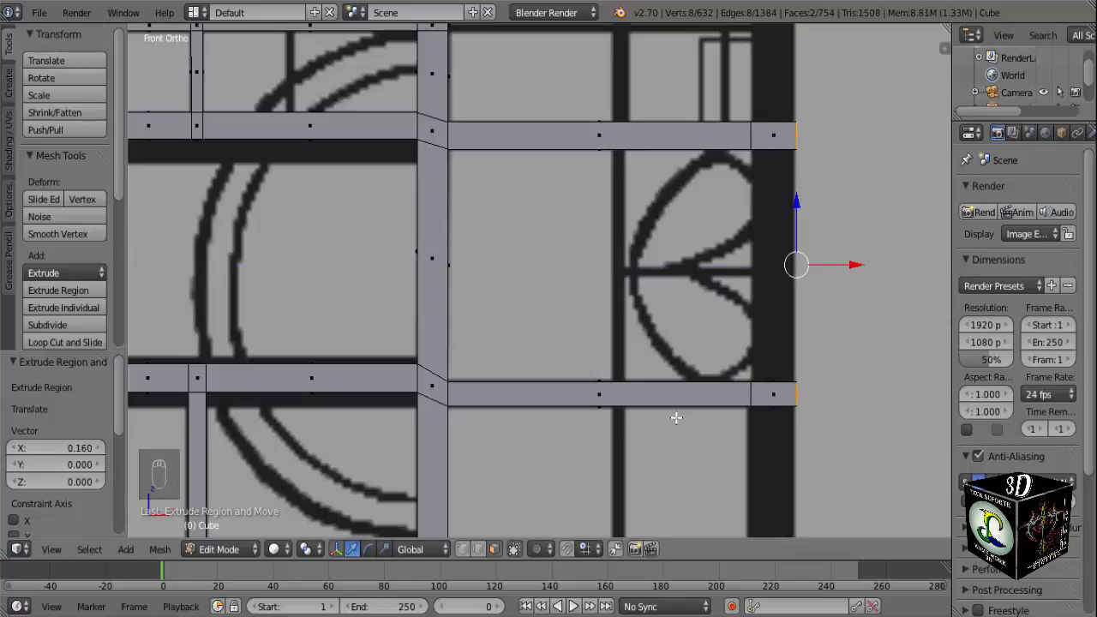
Add two loop cuts to the new lower crossbar and slide them so one meets the thin vertical bar's right side.
{"action": "scroll", "coordinate": [664, 408], "scroll_direction": "up", "scroll_amount": 2}
{"action": "middle_click_drag", "start_coordinate": [666, 417], "coordinate": [578, 347], "text": "shift"}
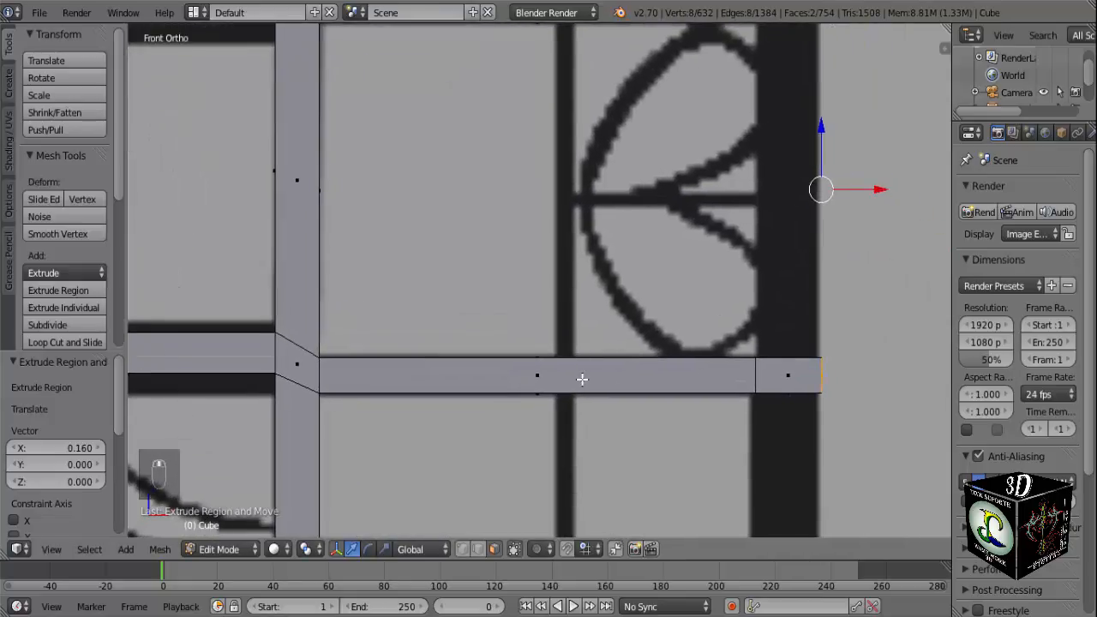
{"action": "key", "text": "ctrl+r"}
{"action": "scroll", "coordinate": [582, 379], "scroll_direction": "up", "scroll_amount": 1}
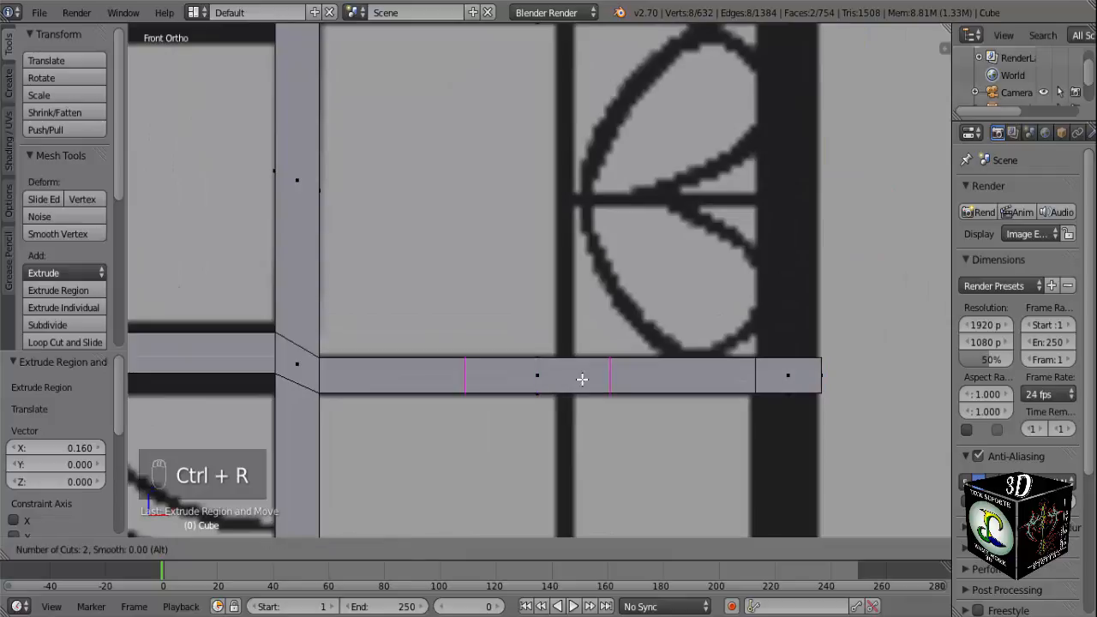
{"action": "left_click", "coordinate": [581, 378]}
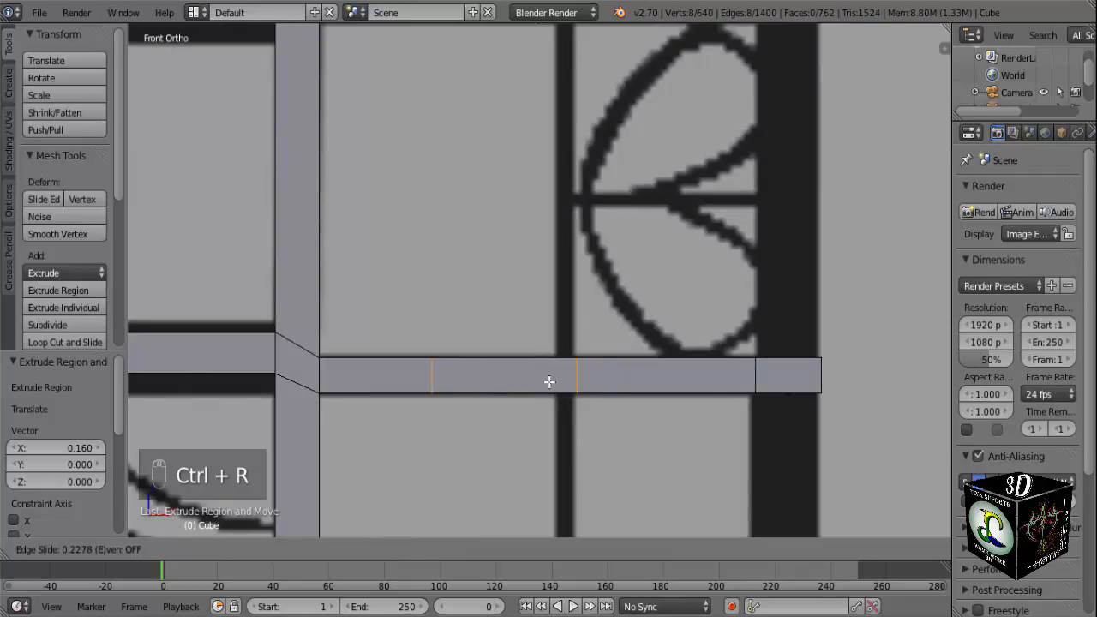
{"action": "left_click", "coordinate": [548, 381]}
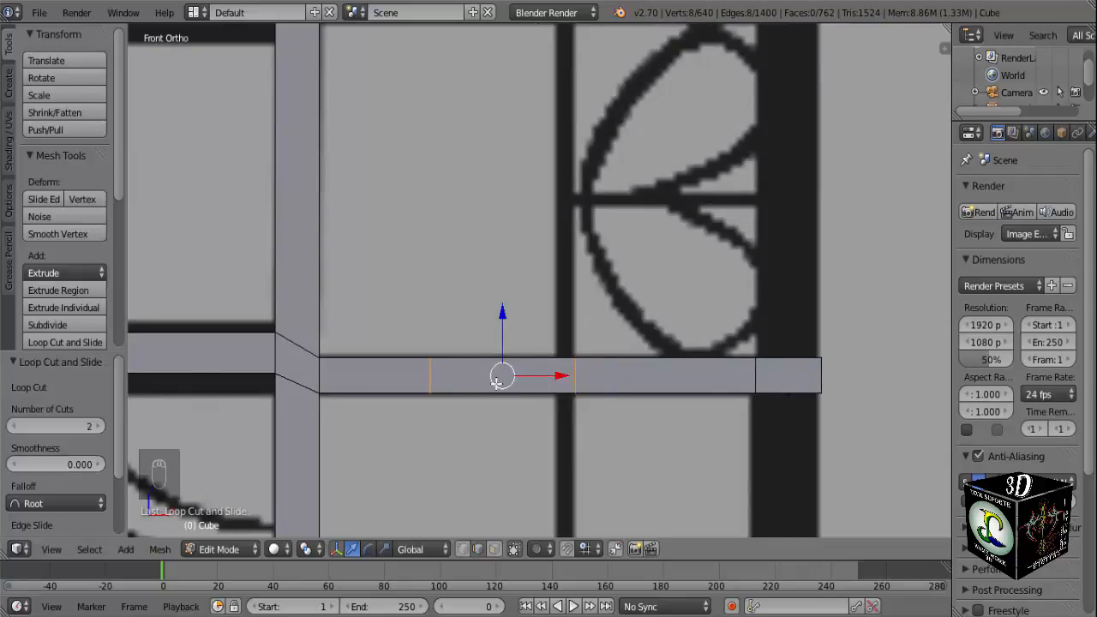
Move the lower crossbar's other loop cut about 0.305 along X to the left side of the reference's thin vertical bar.
{"action": "key", "text": "a"}
{"action": "right_click", "coordinate": [431, 382], "text": "alt"}
{"action": "key", "text": "g"}
{"action": "key", "text": "x"}
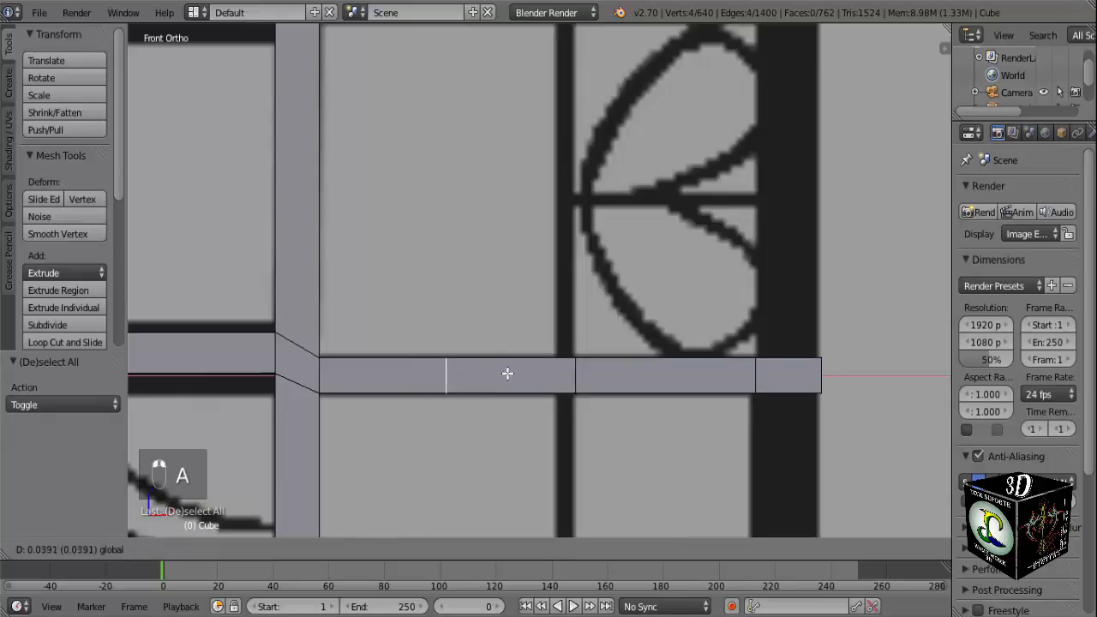
{"action": "left_click", "coordinate": [606, 373]}
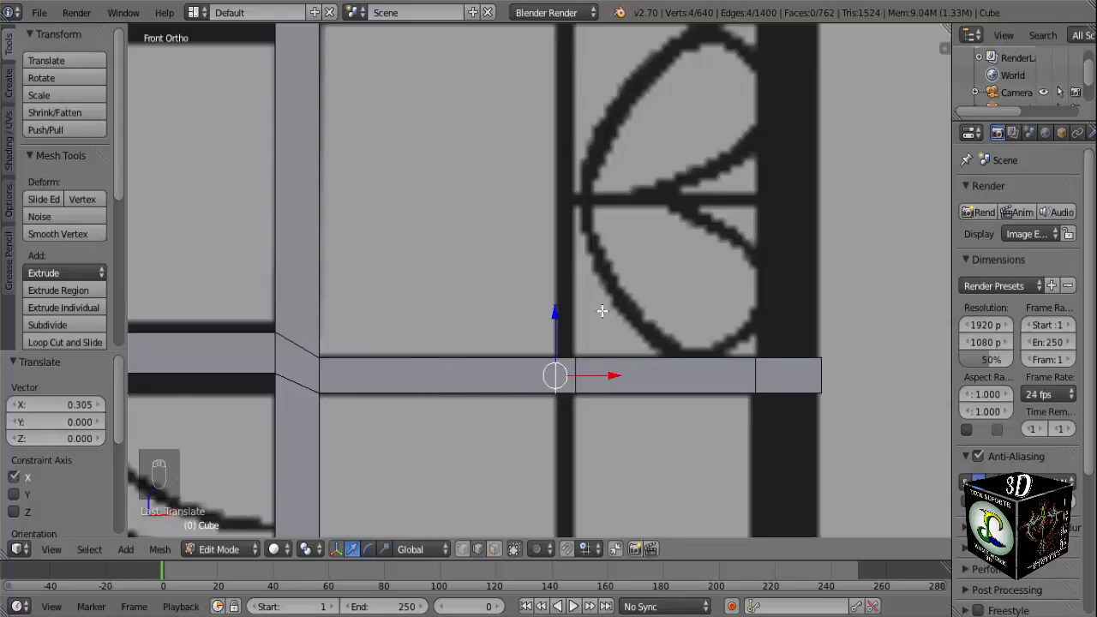
Add two loop cuts to the upper crossbar's outer segment and slide them so one meets the vertical bar's right side.
{"action": "middle_click_drag", "start_coordinate": [604, 313], "coordinate": [594, 464], "text": "shift"}
{"action": "middle_click_drag", "start_coordinate": [558, 311], "coordinate": [543, 286], "text": "shift"}
{"action": "key", "text": "ctrl+r"}
{"action": "scroll", "coordinate": [547, 267], "scroll_direction": "up", "scroll_amount": 1}
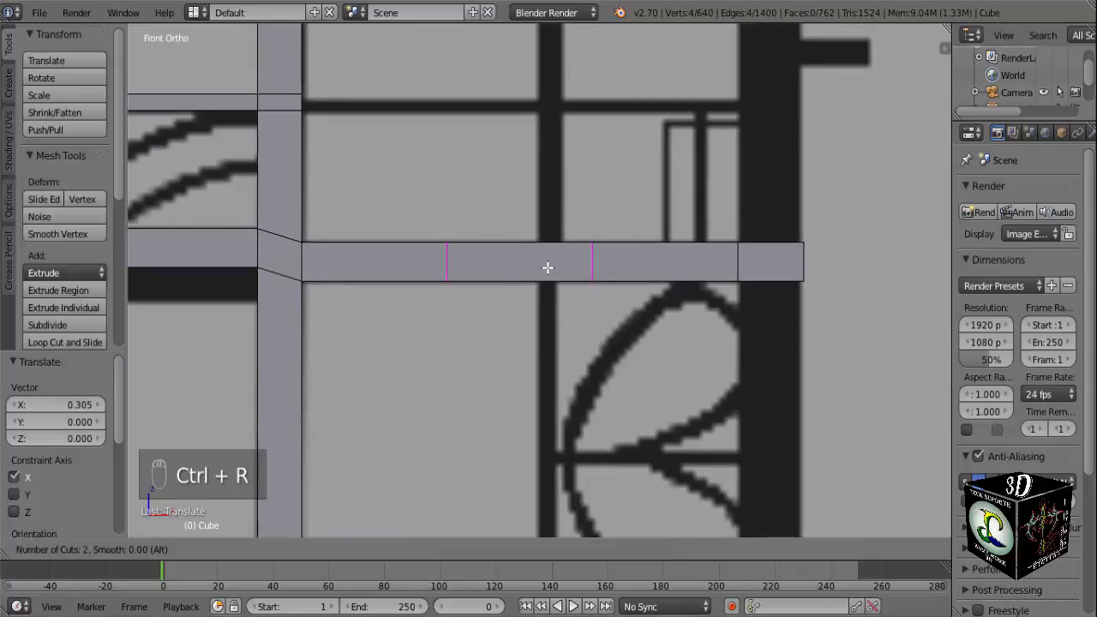
{"action": "left_click", "coordinate": [548, 267]}
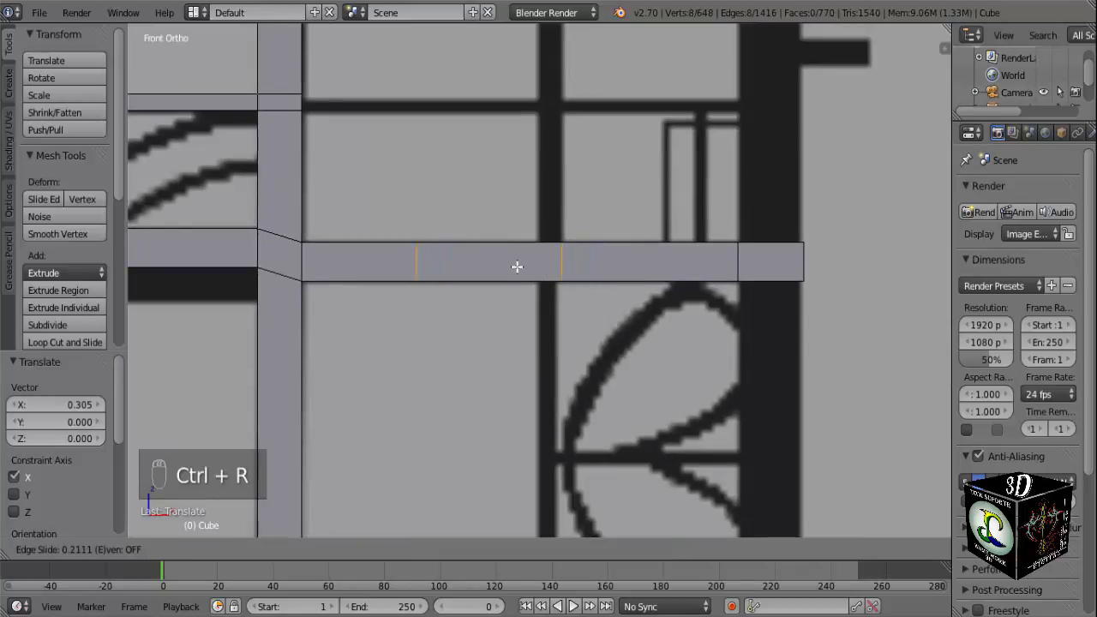
{"action": "left_click", "coordinate": [518, 267]}
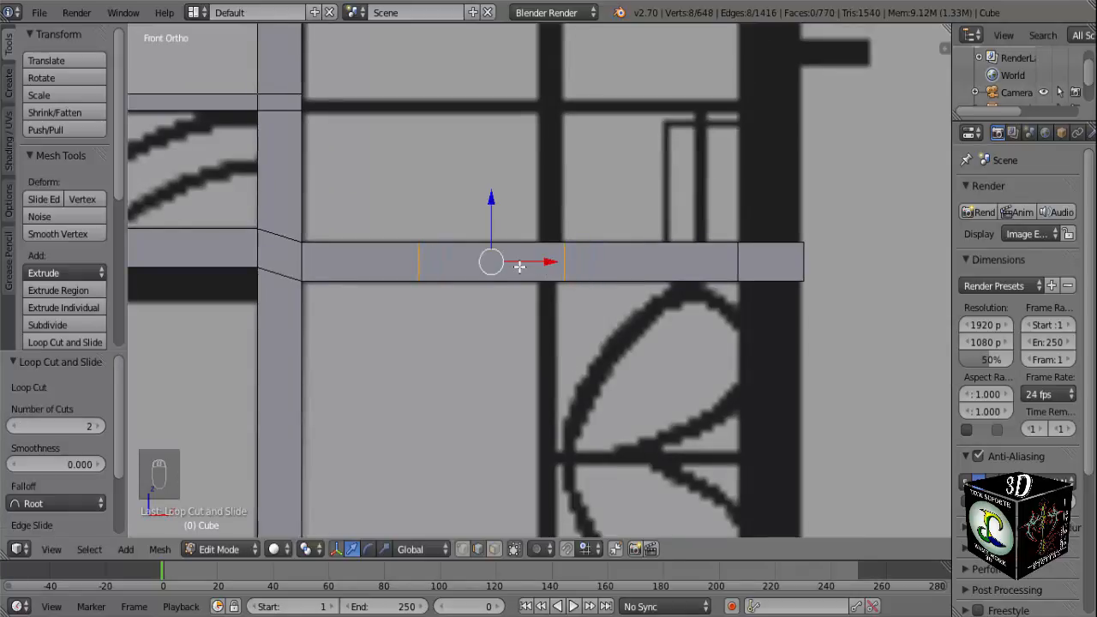
Move the upper crossbar's left loop cut about 0.278 and another 0.012 along X to meet the vertical bar's left side.
{"action": "key", "text": "a"}
{"action": "right_click", "coordinate": [424, 268], "text": "alt"}
{"action": "key", "text": "g"}
{"action": "key", "text": "x"}
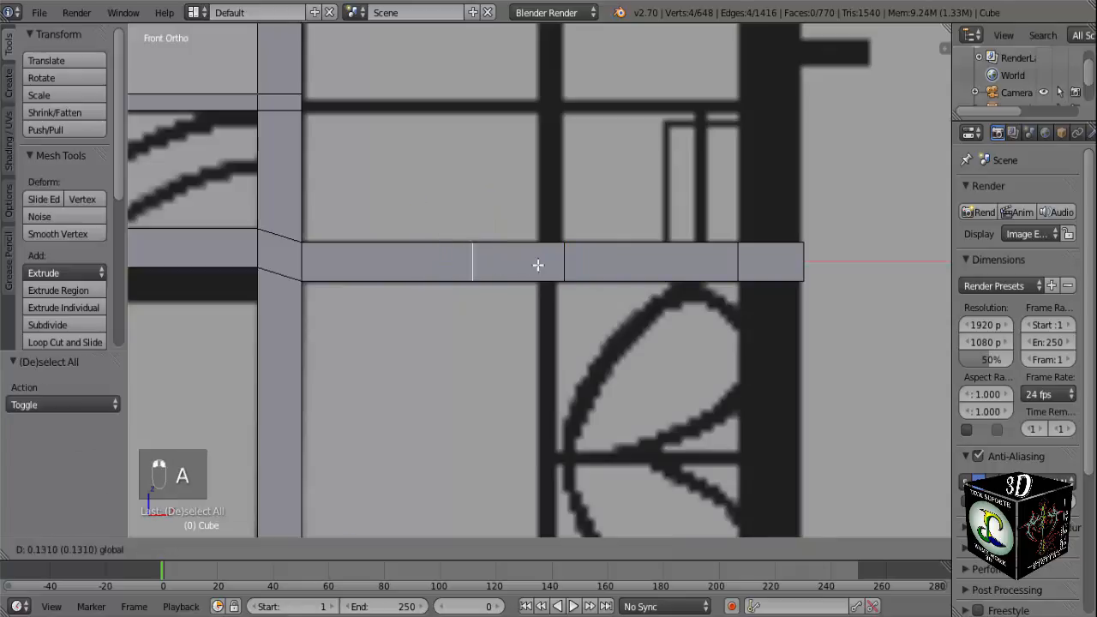
{"action": "left_click", "coordinate": [589, 263]}
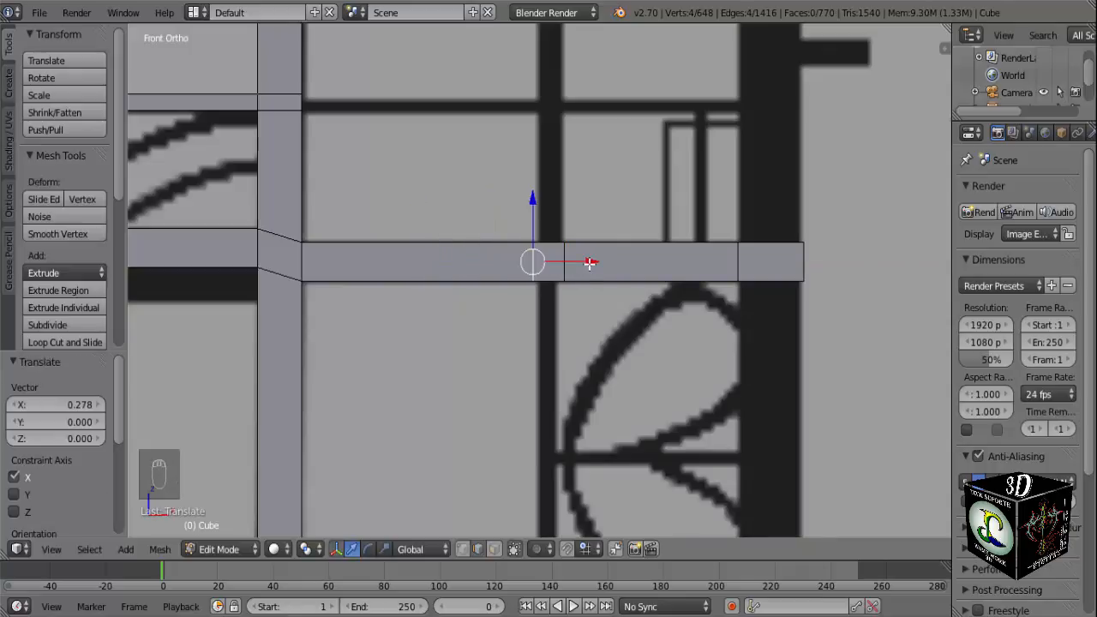
{"action": "key", "text": "g"}
{"action": "key", "text": "x"}
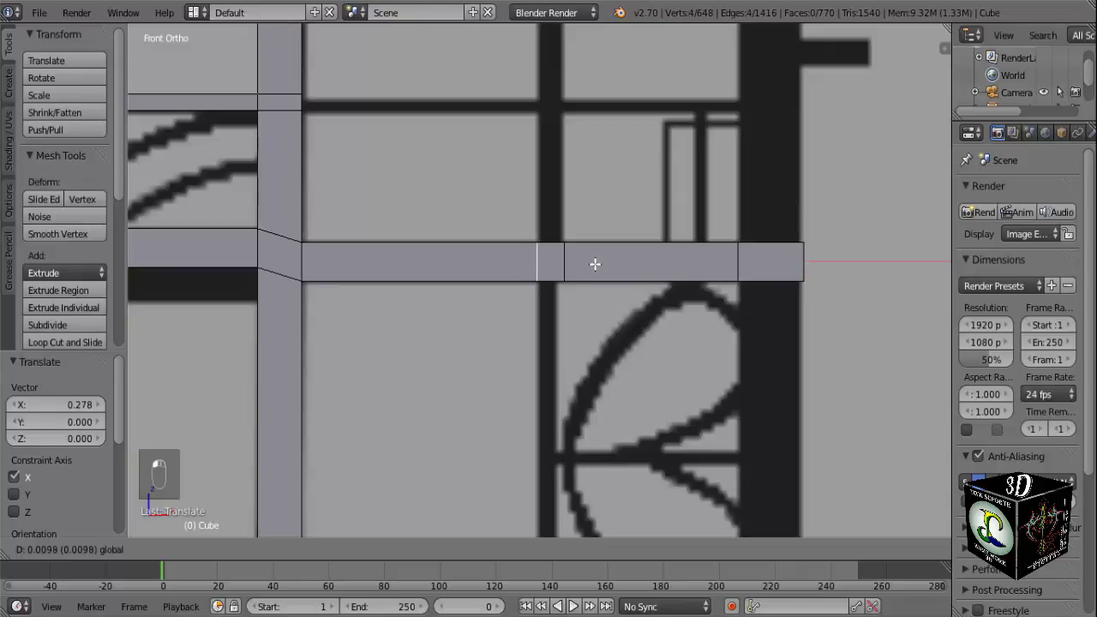
{"action": "left_click", "coordinate": [596, 264]}
Nudge the upper crossbar's right loop cut slightly along X to match the vertical bar's right side.
{"action": "scroll", "coordinate": [566, 274], "scroll_direction": "up", "scroll_amount": 4}
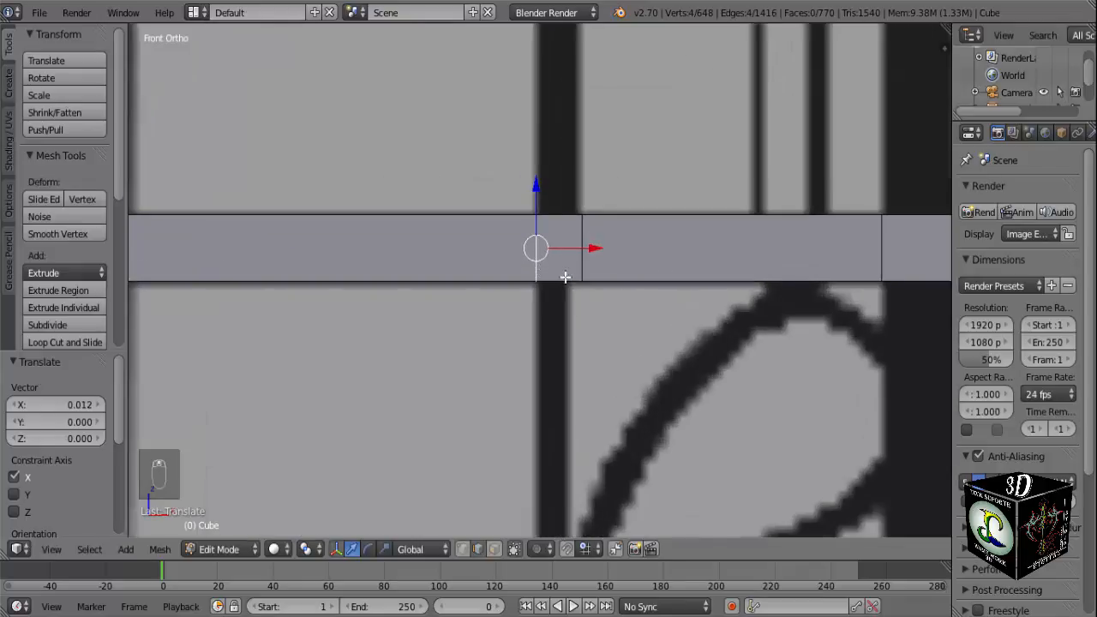
{"action": "key", "text": "a"}
{"action": "right_click", "coordinate": [604, 237], "text": "alt"}
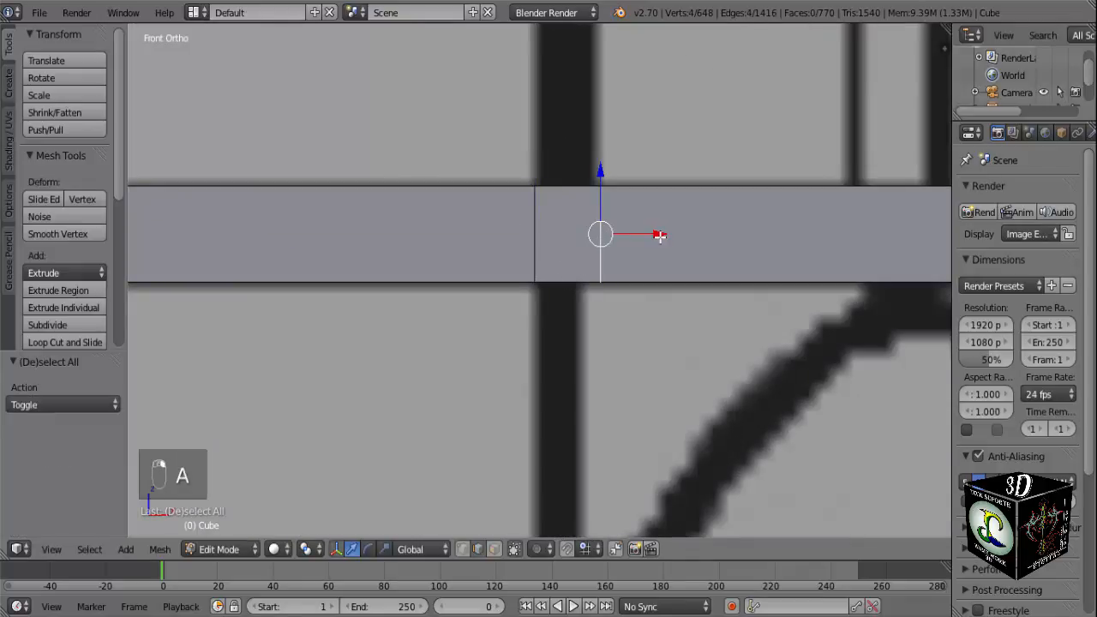
{"action": "left_click_drag", "start_coordinate": [658, 235], "coordinate": [654, 237]}
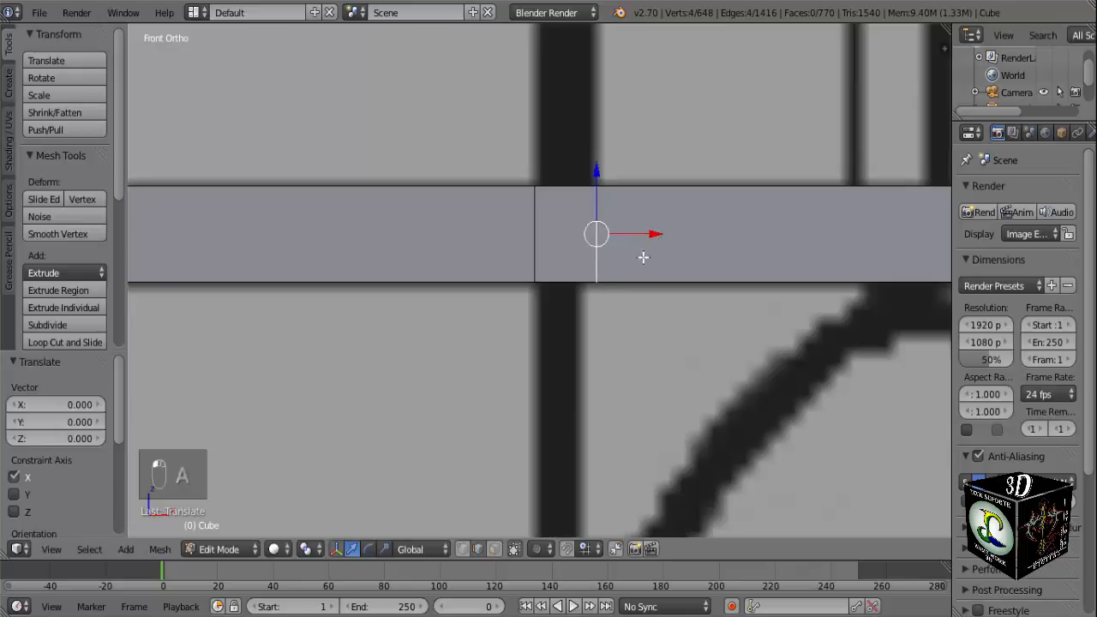
Extrude the lower crossbar's underside faces at the thin bar and outer post about 0.993 down to the reference's base.
{"action": "scroll", "coordinate": [573, 326], "scroll_direction": "down", "scroll_amount": 7}
{"action": "middle_click_drag", "start_coordinate": [578, 432], "coordinate": [528, 236], "text": "shift"}
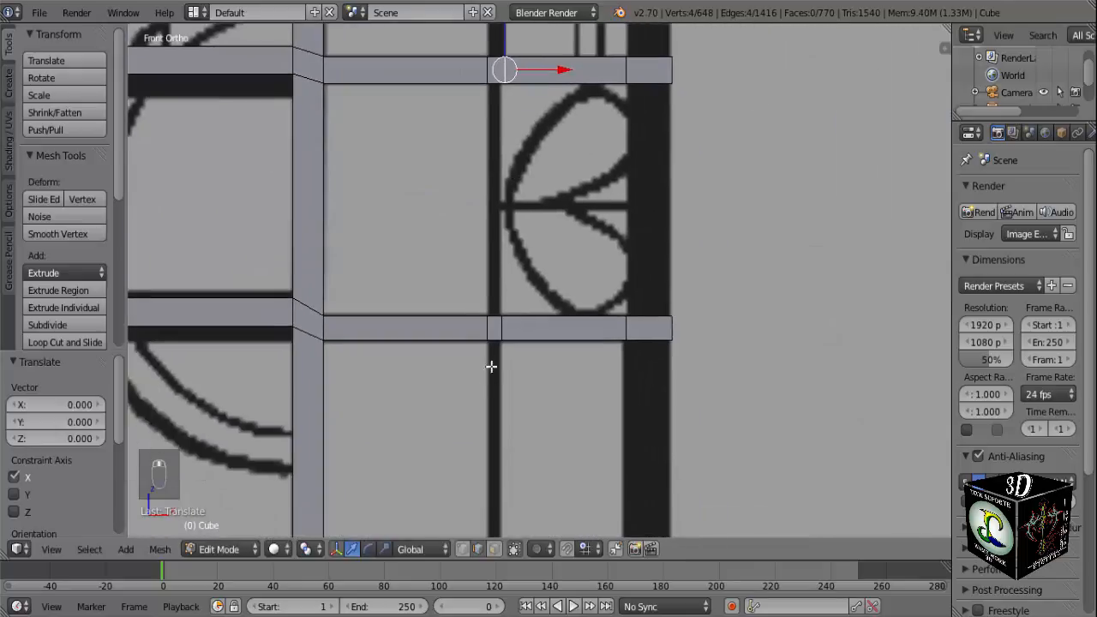
{"action": "middle_click_drag", "start_coordinate": [491, 366], "coordinate": [533, 212], "text": "shift"}
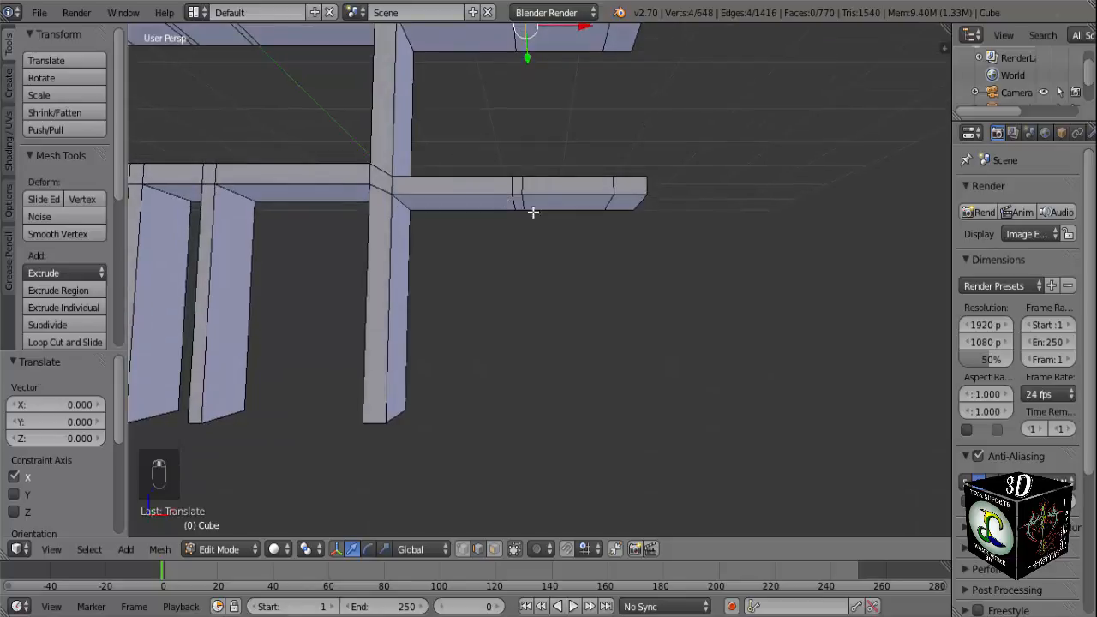
{"action": "left_click", "coordinate": [494, 549]}
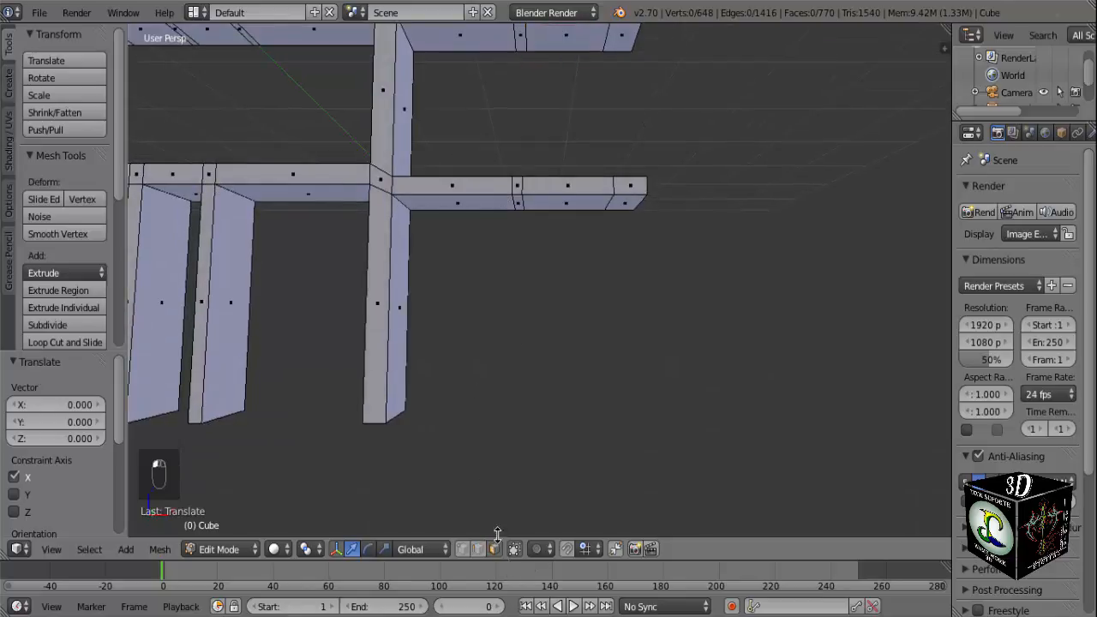
{"action": "right_click", "coordinate": [518, 205]}
{"action": "right_click", "coordinate": [634, 203], "text": "shift"}
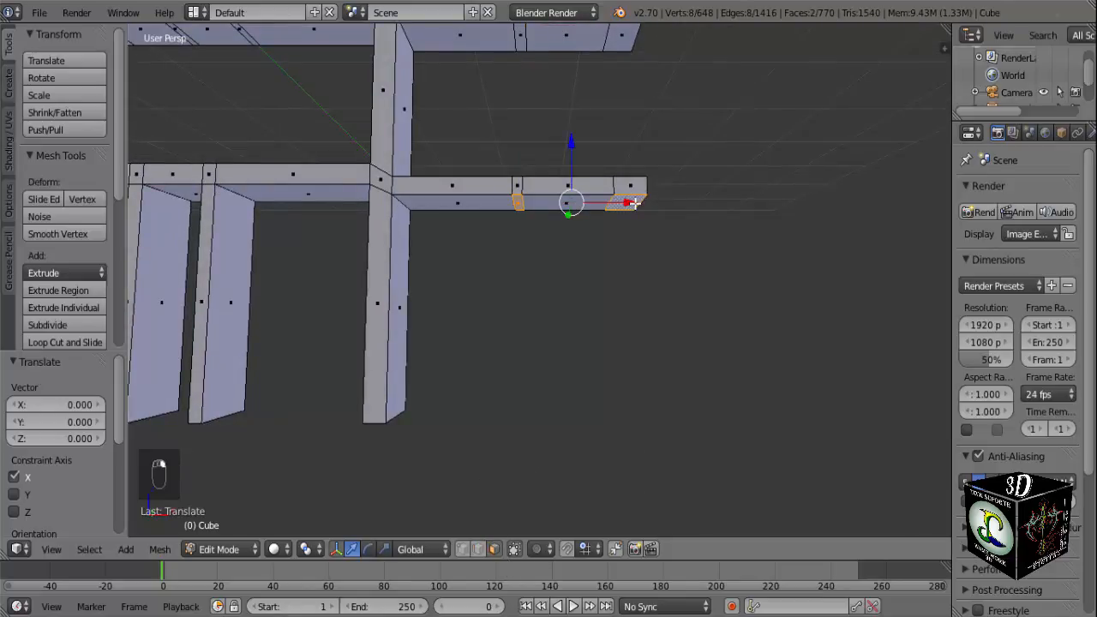
{"action": "key", "text": "KP_1"}
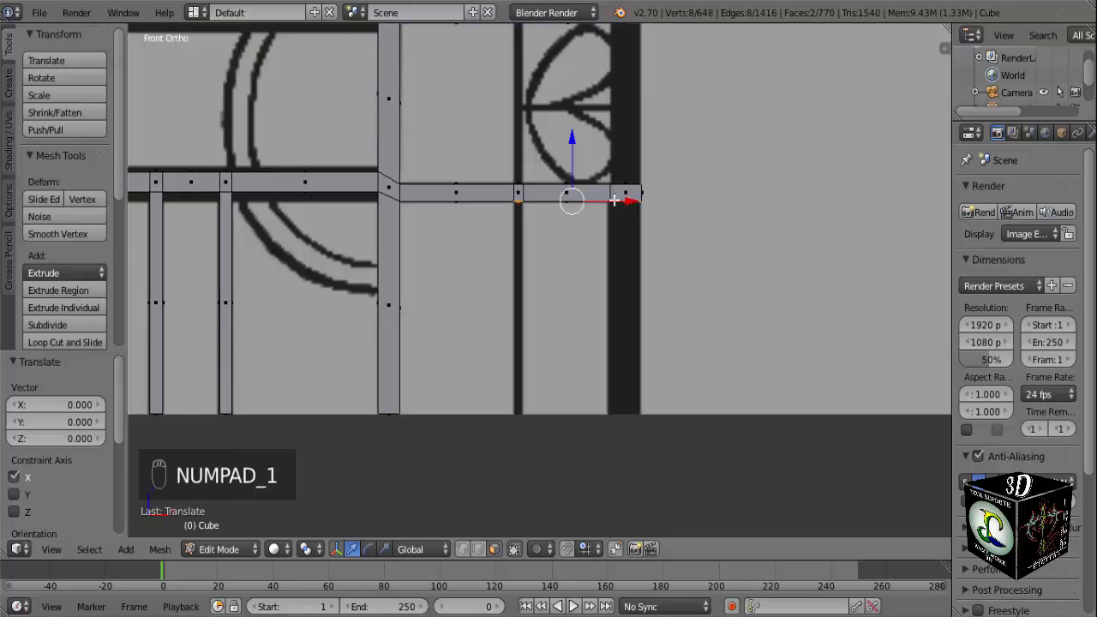
{"action": "key", "text": "e"}
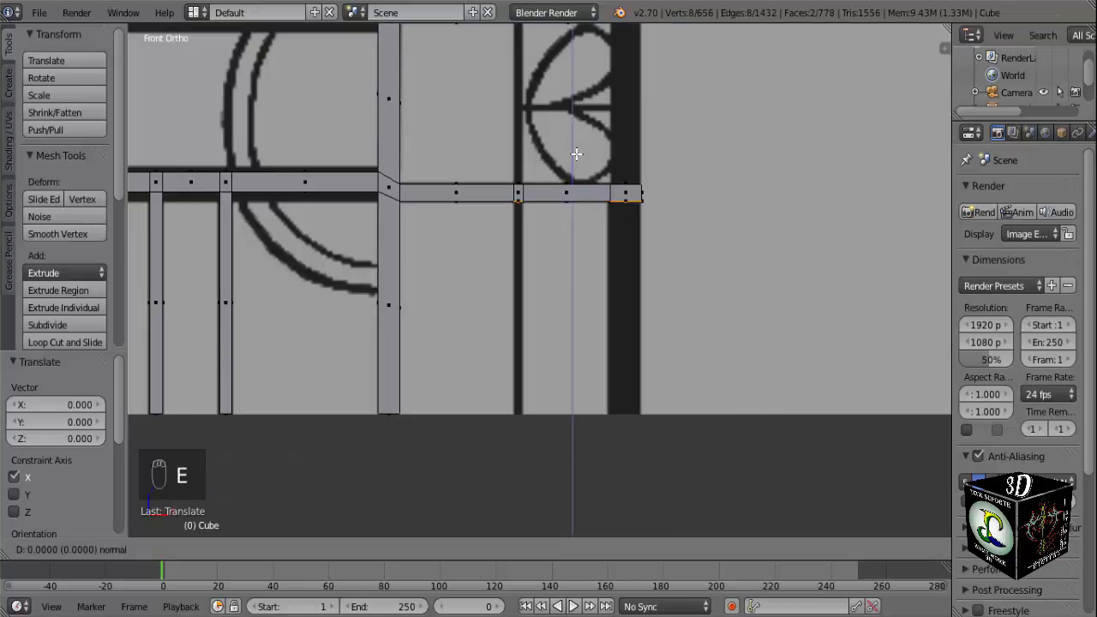
{"action": "left_click", "coordinate": [572, 366]}
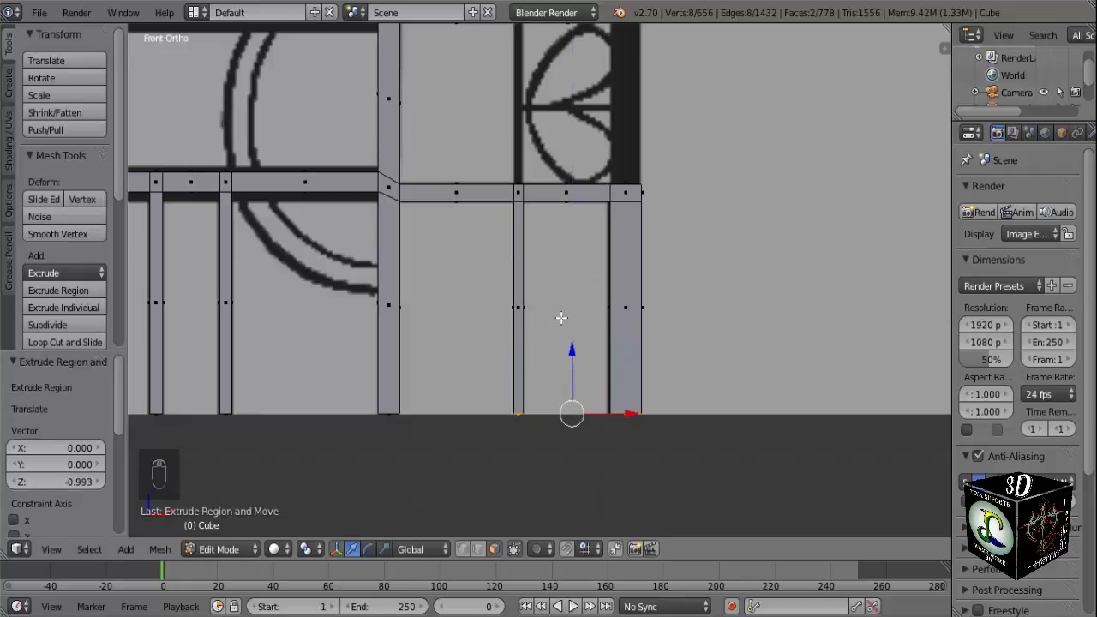
Switch to edge selection and fill the thin bar's rear face between the lower and upper crossbars.
{"action": "scroll", "coordinate": [561, 318], "scroll_direction": "down", "scroll_amount": 2}
{"action": "middle_click_drag", "start_coordinate": [558, 272], "coordinate": [557, 395], "text": "shift"}
{"action": "scroll", "coordinate": [555, 357], "scroll_direction": "up", "scroll_amount": 3}
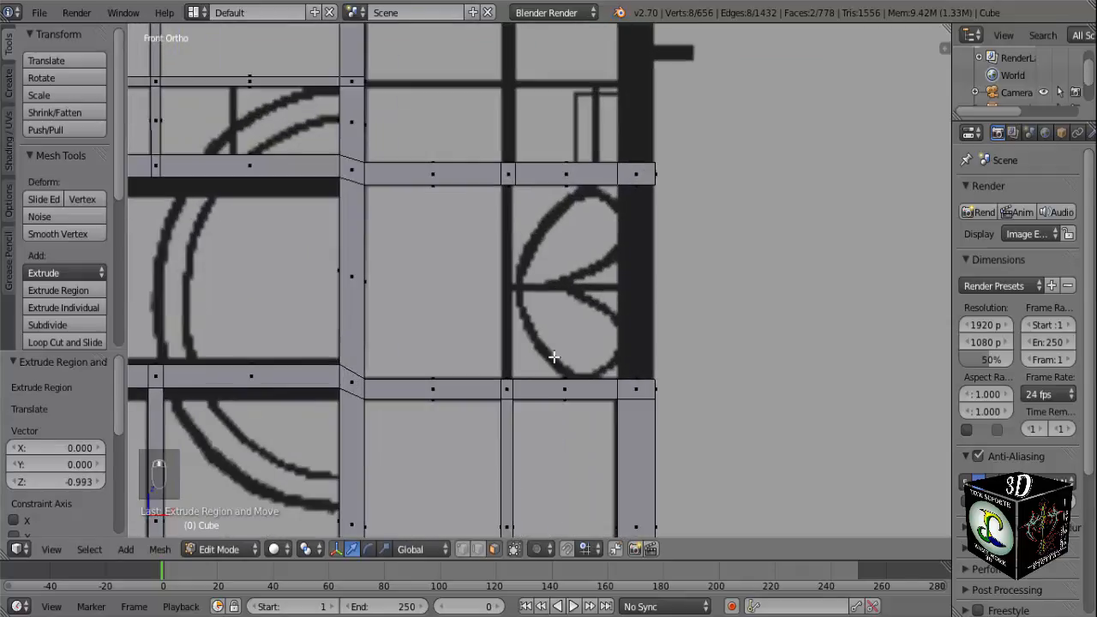
{"action": "mouse_move", "coordinate": [554, 357]}
{"action": "middle_mouse_down"}
{"action": "mouse_move", "coordinate": [549, 337]}
{"action": "mouse_move", "coordinate": [551, 367]}
{"action": "middle_mouse_up"}
{"action": "scroll", "coordinate": [532, 370], "scroll_direction": "up", "scroll_amount": 3}
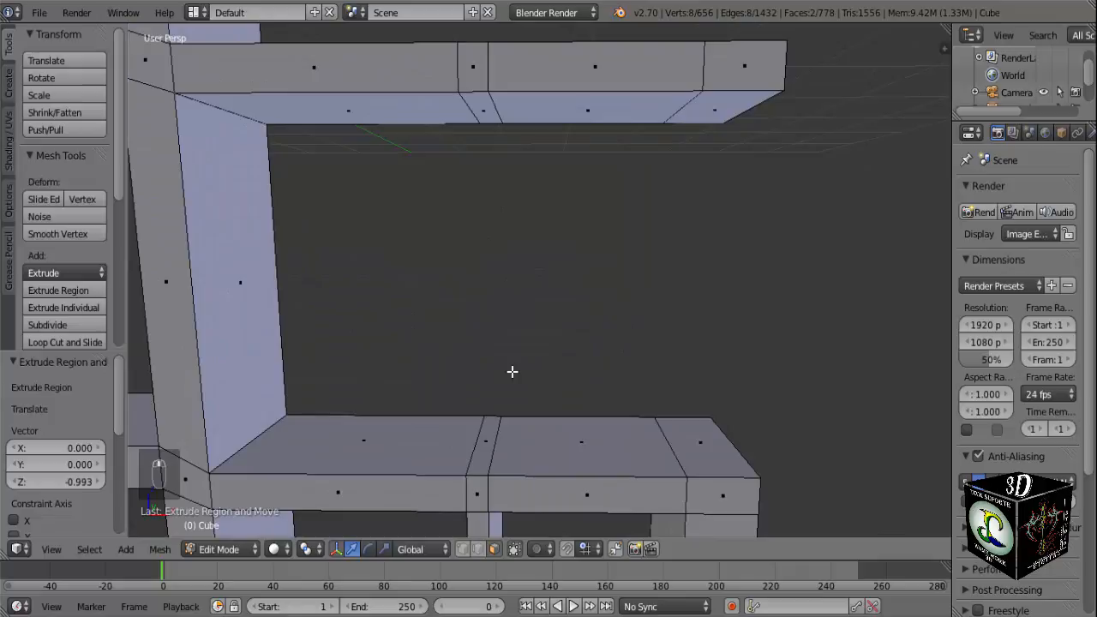
{"action": "left_click", "coordinate": [479, 551]}
{"action": "right_click", "coordinate": [490, 421]}
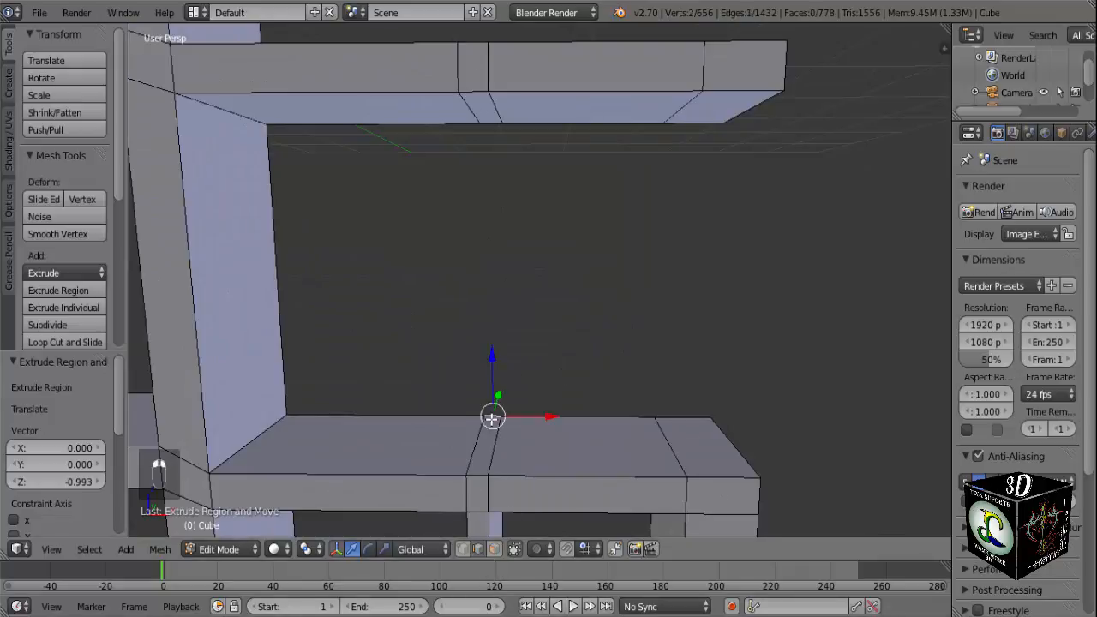
{"action": "middle_click_drag", "start_coordinate": [490, 421], "coordinate": [511, 187]}
{"action": "right_click", "coordinate": [505, 160], "text": "shift"}
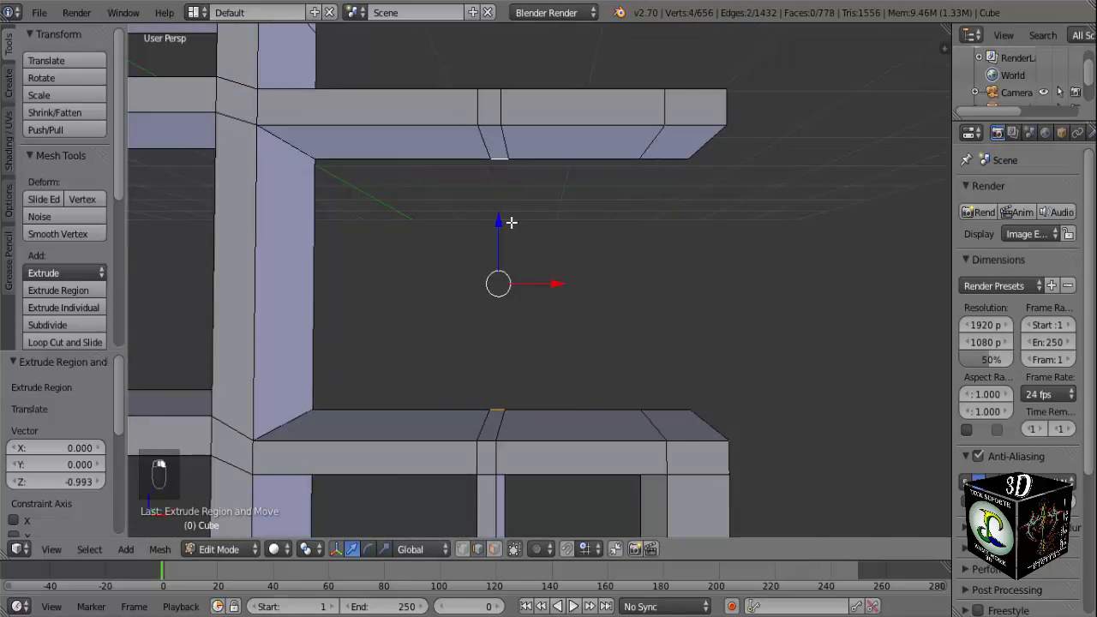
{"action": "key", "text": "f"}
Fill the thin bar's two side faces and its front face between the crossbars to close the bar.
{"action": "middle_click_drag", "start_coordinate": [509, 231], "coordinate": [485, 169]}
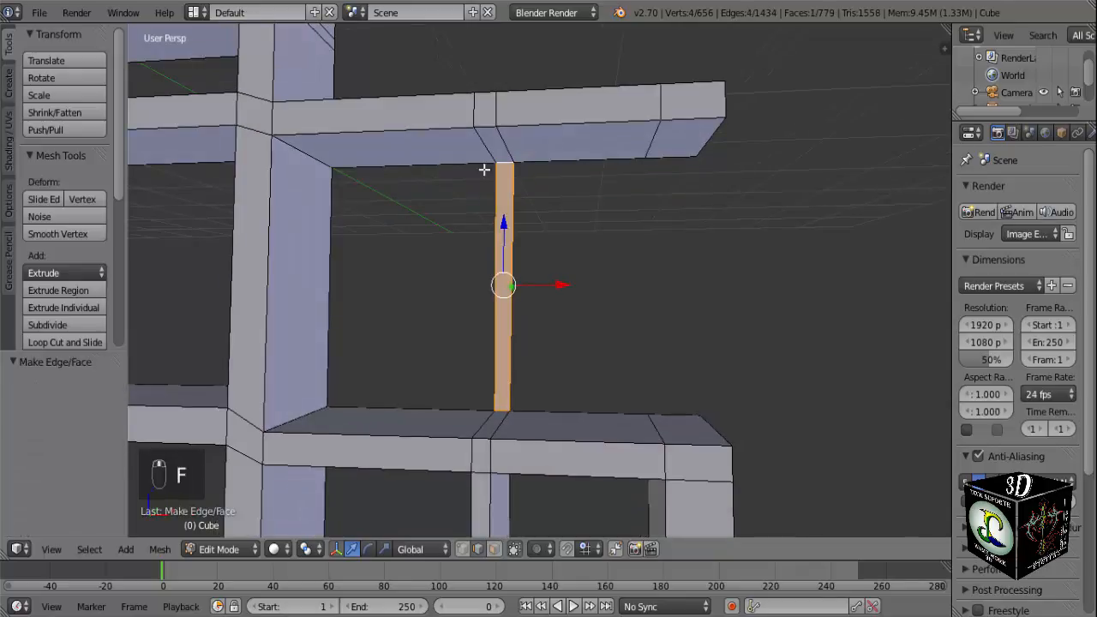
{"action": "right_click", "coordinate": [485, 169]}
{"action": "right_click", "coordinate": [481, 422], "text": "shift"}
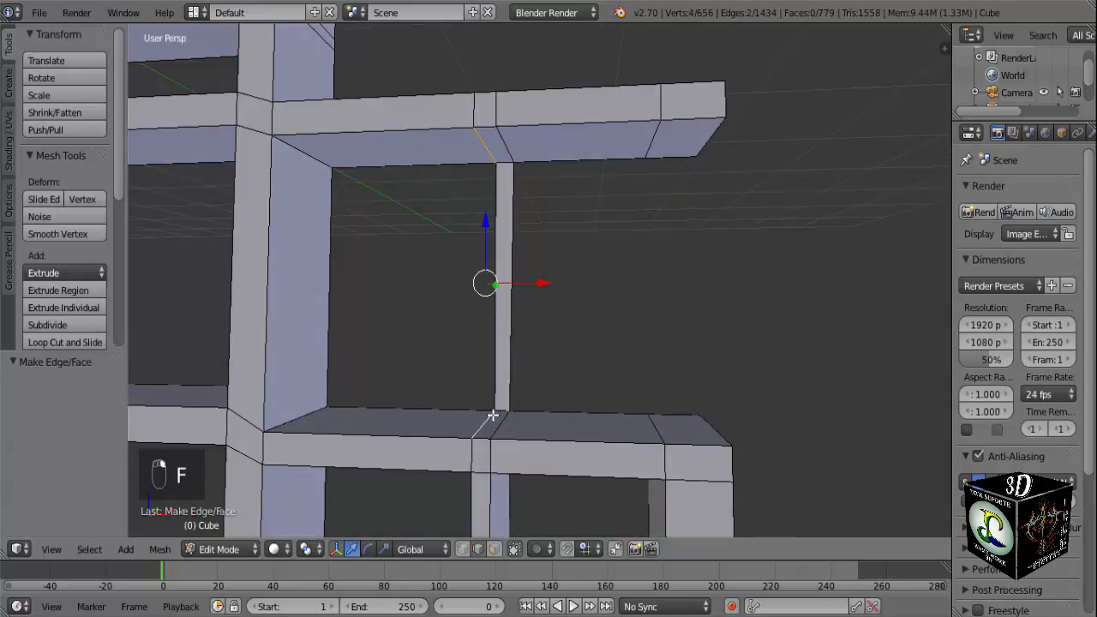
{"action": "key", "text": "f"}
{"action": "right_click", "coordinate": [512, 155]}
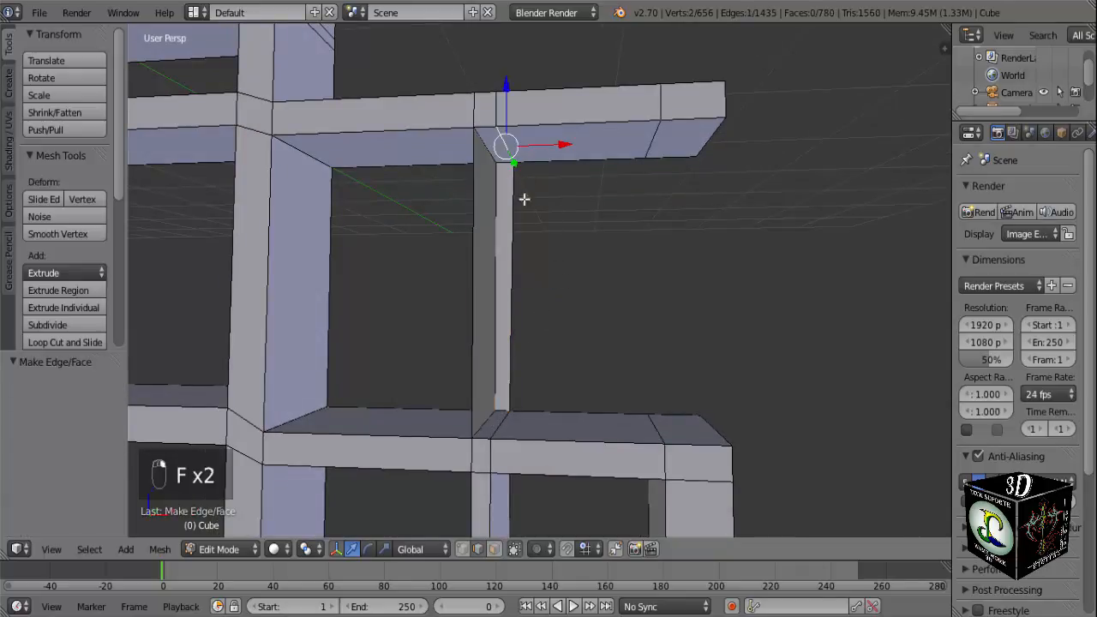
{"action": "right_click", "coordinate": [513, 433], "text": "shift"}
{"action": "key", "text": "f"}
{"action": "middle_click_drag", "start_coordinate": [512, 434], "coordinate": [508, 384]}
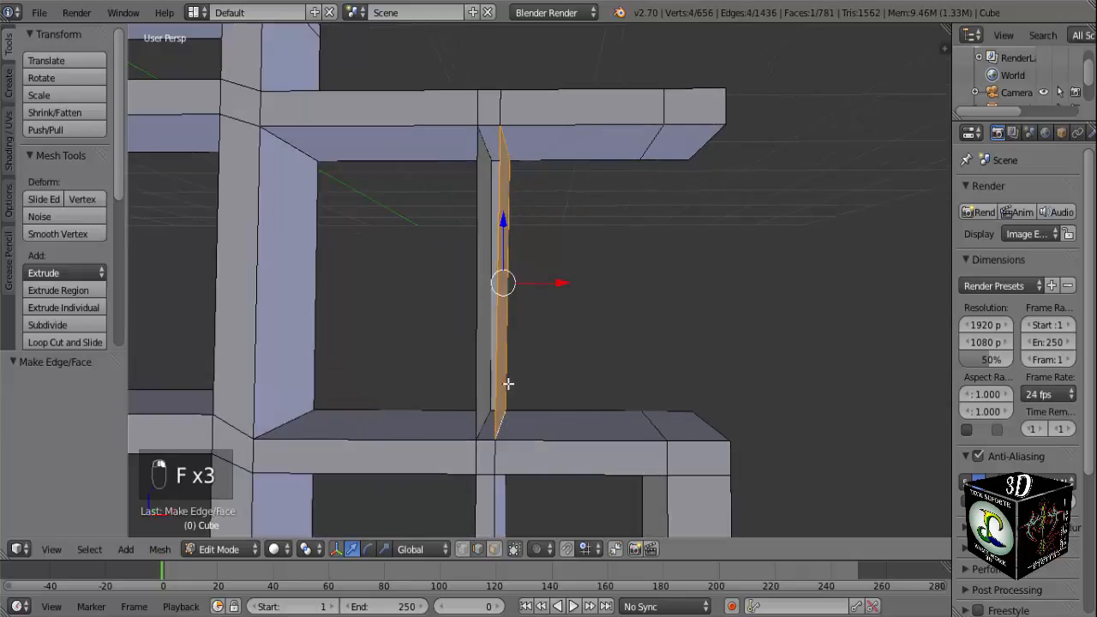
{"action": "right_click", "coordinate": [492, 128]}
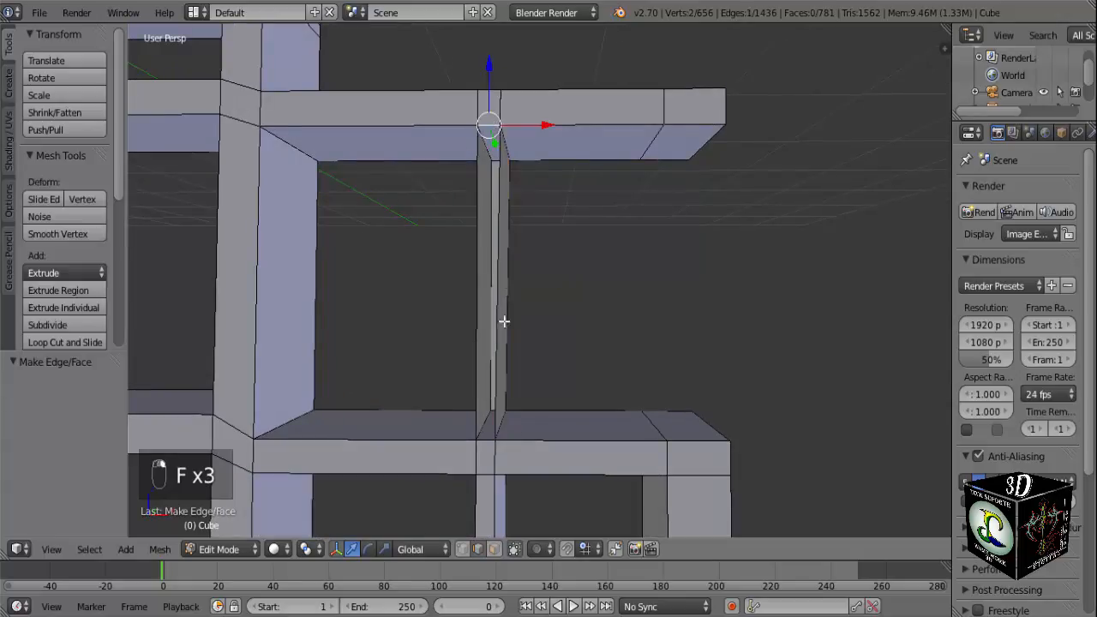
{"action": "right_click", "coordinate": [489, 436], "text": "shift"}
{"action": "key", "text": "f"}
Fill the outer post's rear and inner side faces between the two crossbars.
{"action": "middle_click_drag", "start_coordinate": [499, 432], "coordinate": [676, 422]}
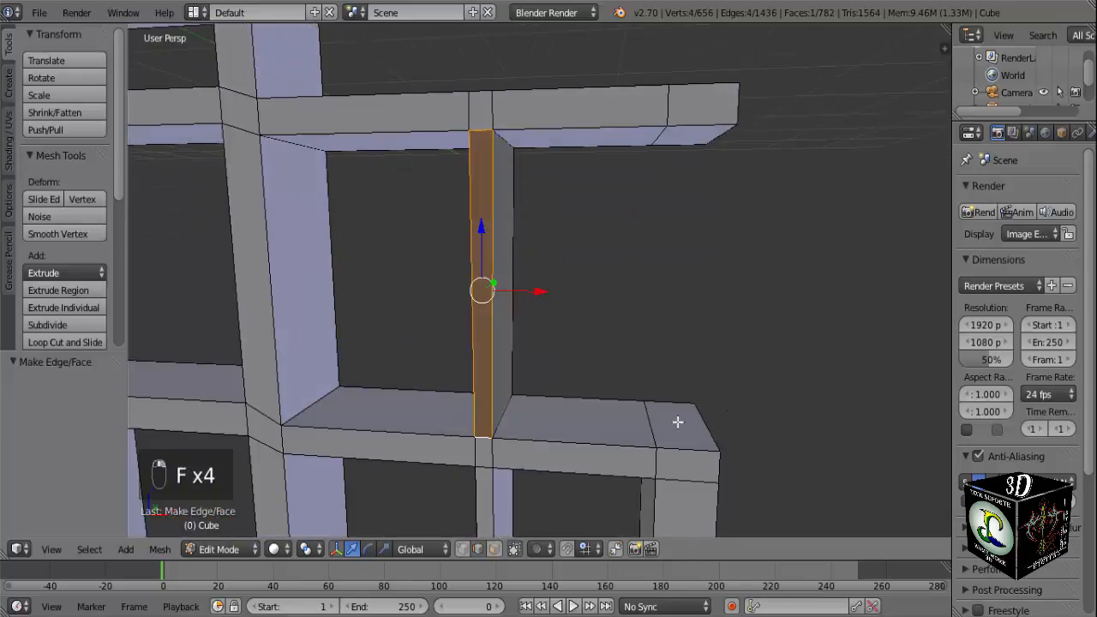
{"action": "scroll", "coordinate": [682, 399], "scroll_direction": "down", "scroll_amount": 2}
{"action": "right_click", "coordinate": [632, 364]}
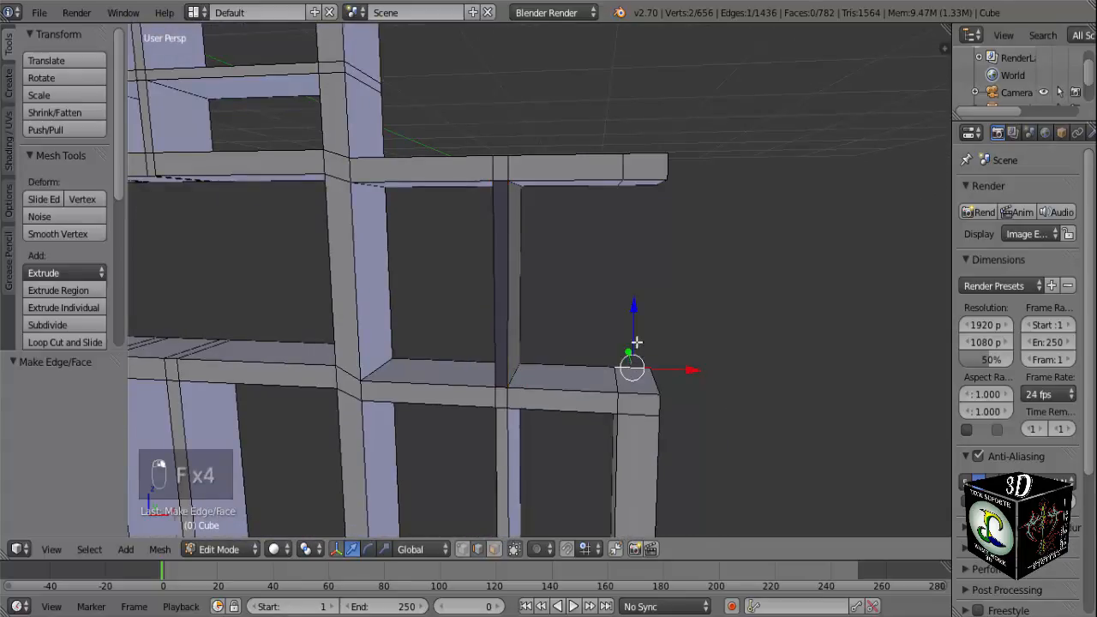
{"action": "middle_click_drag", "start_coordinate": [632, 364], "coordinate": [572, 307]}
{"action": "right_click", "coordinate": [628, 230], "text": "shift"}
{"action": "key", "text": "f"}
{"action": "right_click", "coordinate": [620, 377], "text": "shift"}
{"action": "key", "text": "f"}
Fill the outer post's outer side and front faces between the crossbars, and return to the front view.
{"action": "right_click", "coordinate": [623, 178]}
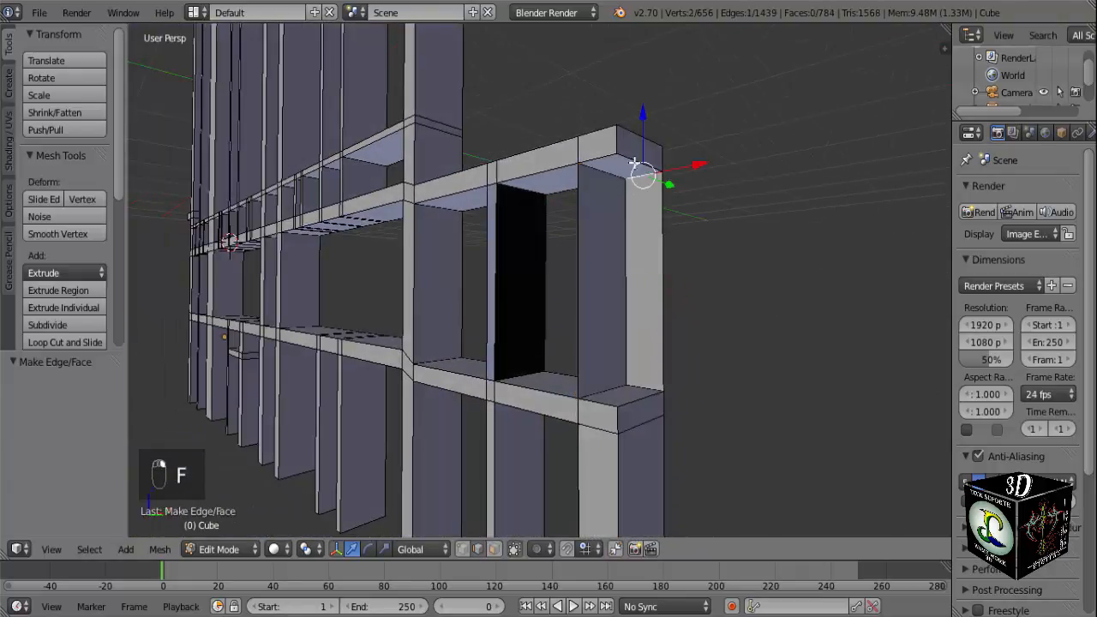
{"action": "right_click", "coordinate": [634, 163]}
{"action": "right_click", "coordinate": [625, 401], "text": "shift"}
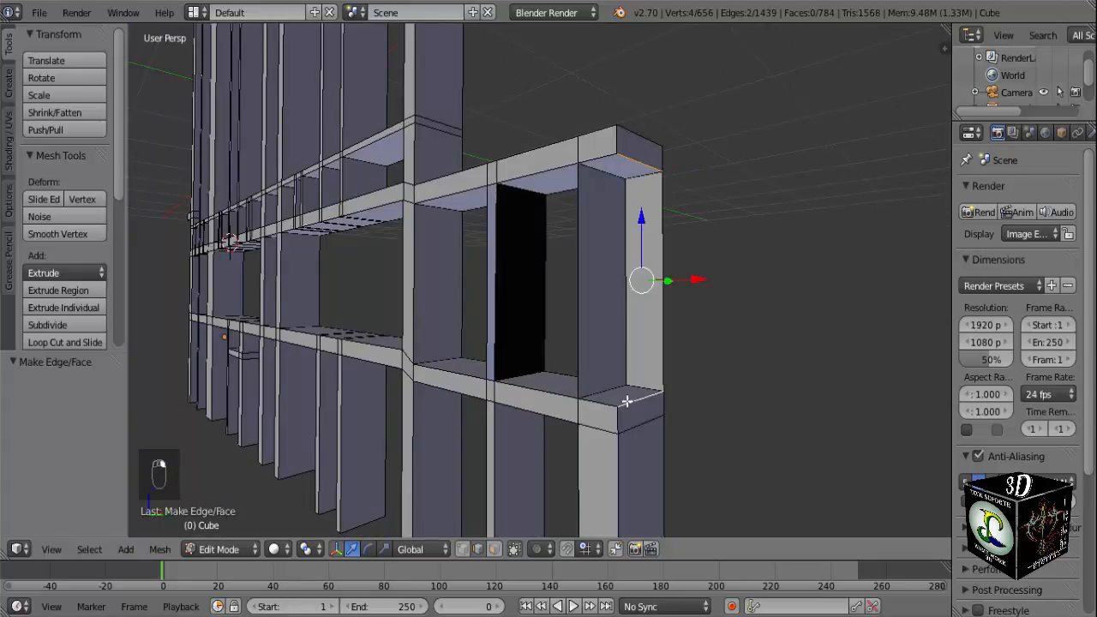
{"action": "key", "text": "f"}
{"action": "right_click", "coordinate": [603, 406]}
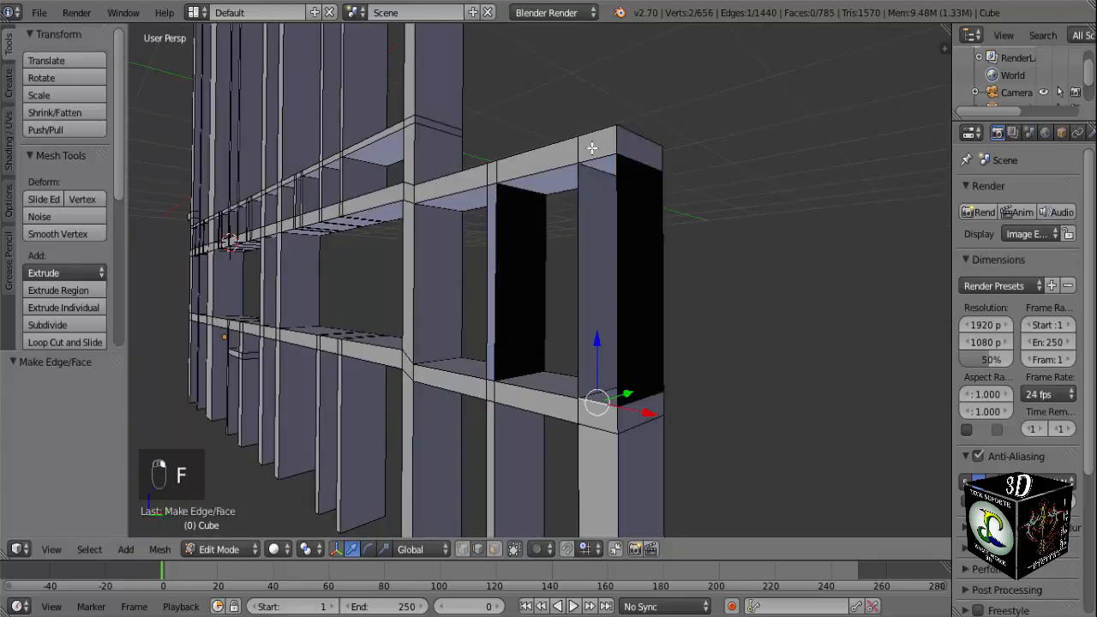
{"action": "right_click", "coordinate": [595, 158], "text": "shift"}
{"action": "key", "text": "f"}
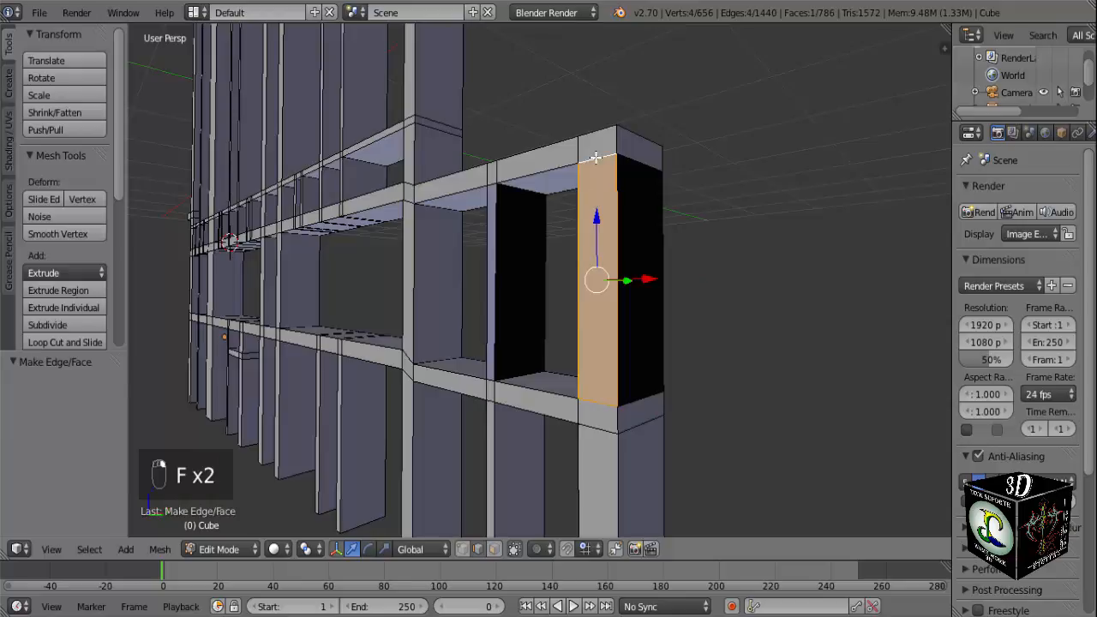
{"action": "key", "text": "KP_1"}
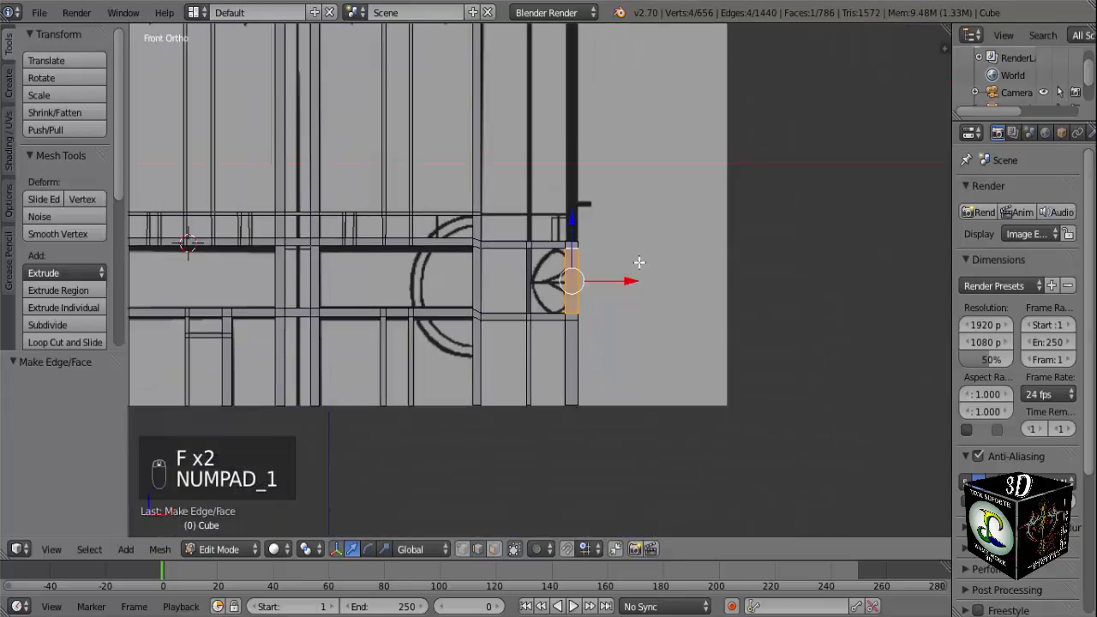
{"action": "scroll", "coordinate": [604, 257], "scroll_direction": "up", "scroll_amount": 3}
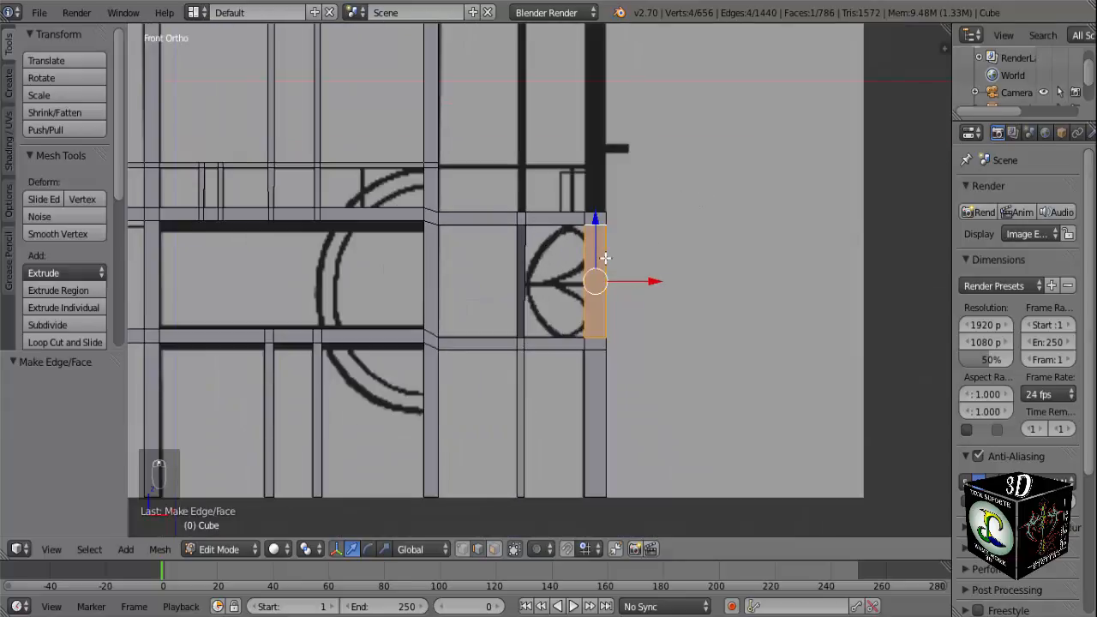
Extrude the upper crossbar's top faces above the thin bar and outer post upward about 3.678 to the reference image's top edge.
{"action": "scroll", "coordinate": [605, 257], "scroll_direction": "up", "scroll_amount": 4}
{"action": "scroll", "coordinate": [605, 257], "scroll_direction": "down", "scroll_amount": 4}
{"action": "scroll", "coordinate": [590, 281], "scroll_direction": "up", "scroll_amount": 1}
{"action": "middle_click_drag", "start_coordinate": [603, 198], "coordinate": [599, 382], "text": "shift"}
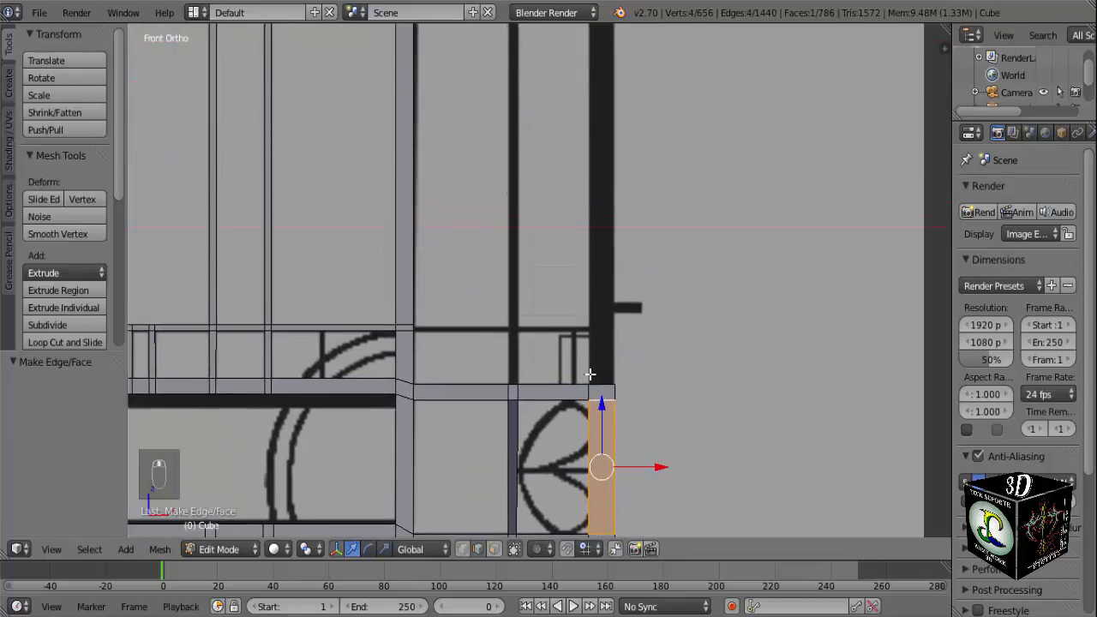
{"action": "key", "text": "KP_5"}
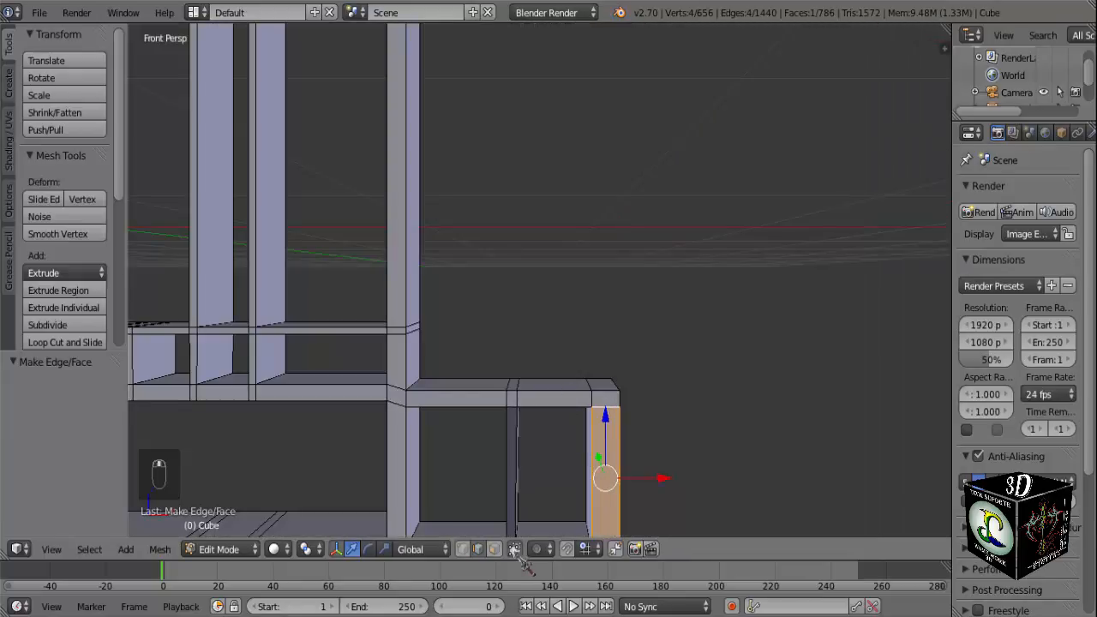
{"action": "left_click", "coordinate": [495, 549]}
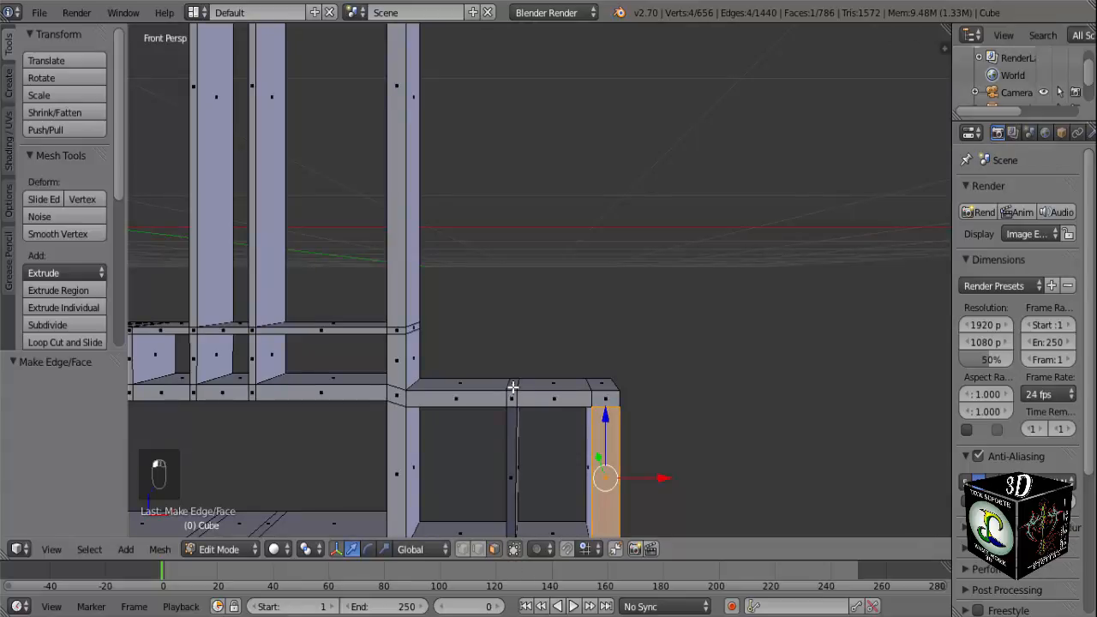
{"action": "right_click", "coordinate": [512, 388]}
{"action": "right_click", "coordinate": [607, 383]}
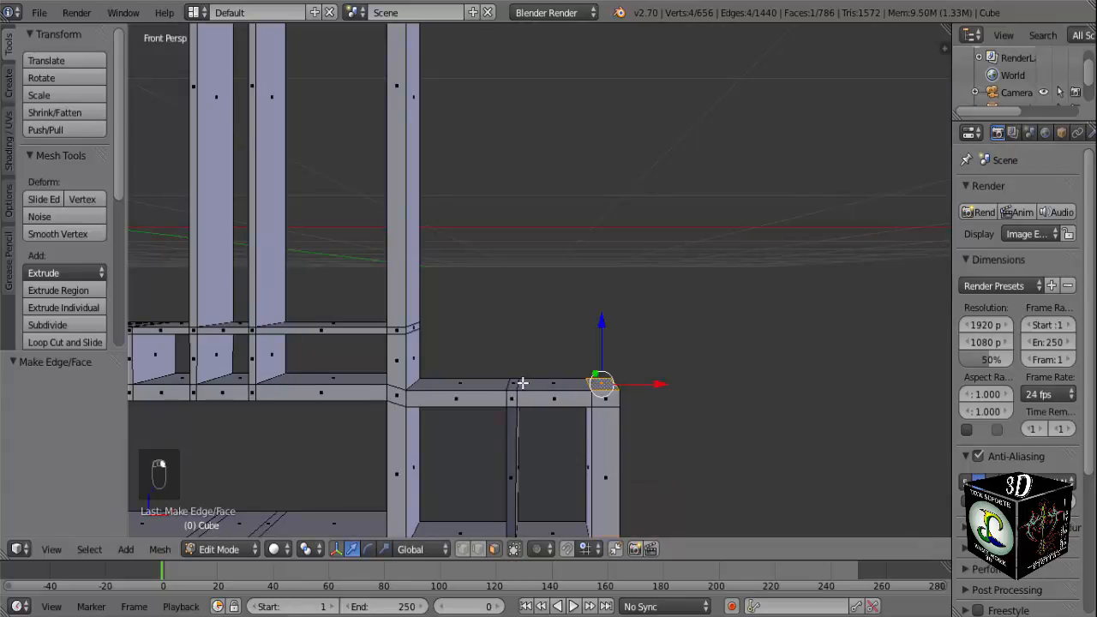
{"action": "right_click", "coordinate": [513, 383], "text": "shift"}
{"action": "key", "text": "KP_1"}
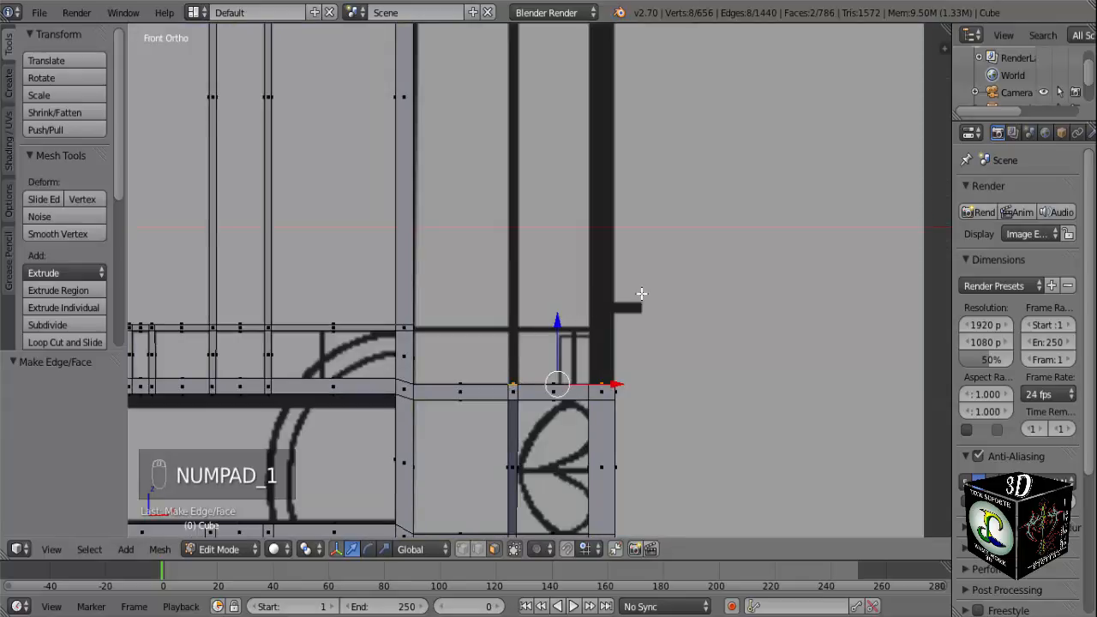
{"action": "scroll", "coordinate": [631, 298], "scroll_direction": "down", "scroll_amount": 3}
{"action": "middle_click_drag", "start_coordinate": [617, 274], "coordinate": [623, 434], "text": "shift"}
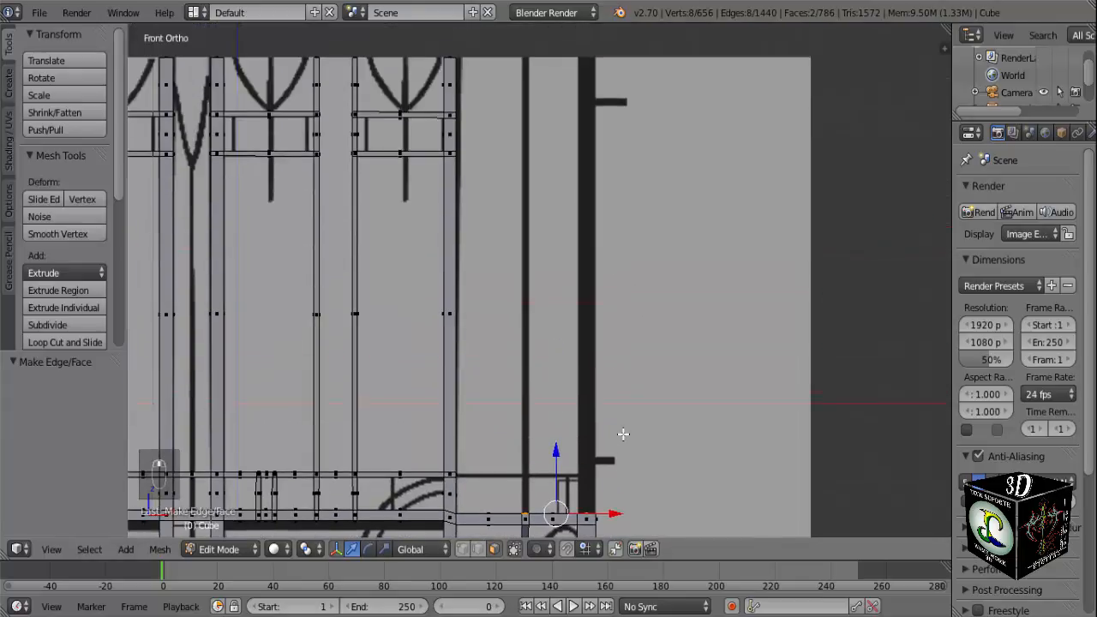
{"action": "key", "text": "e"}
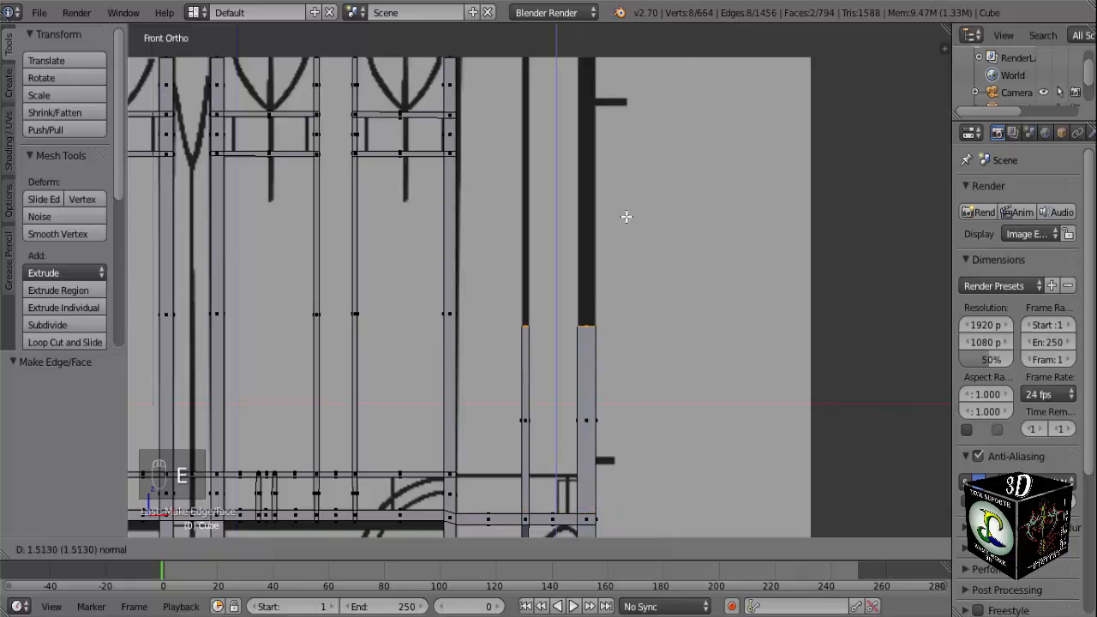
{"action": "left_click", "coordinate": [624, 460]}
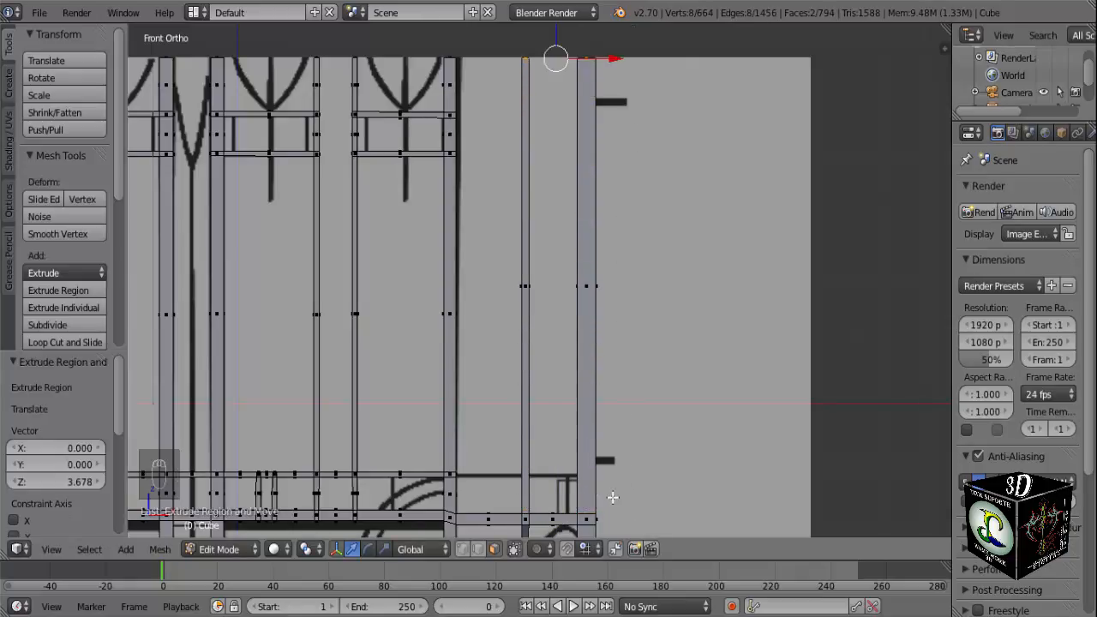
Add two loop cuts across the thin bar, aligned with the upper and lower edges of the thin horizontal reference line.
{"action": "middle_click_drag", "start_coordinate": [613, 496], "coordinate": [617, 411], "text": "shift"}
{"action": "scroll", "coordinate": [617, 411], "scroll_direction": "up", "scroll_amount": 3}
{"action": "middle_click_drag", "start_coordinate": [604, 470], "coordinate": [609, 337], "text": "shift"}
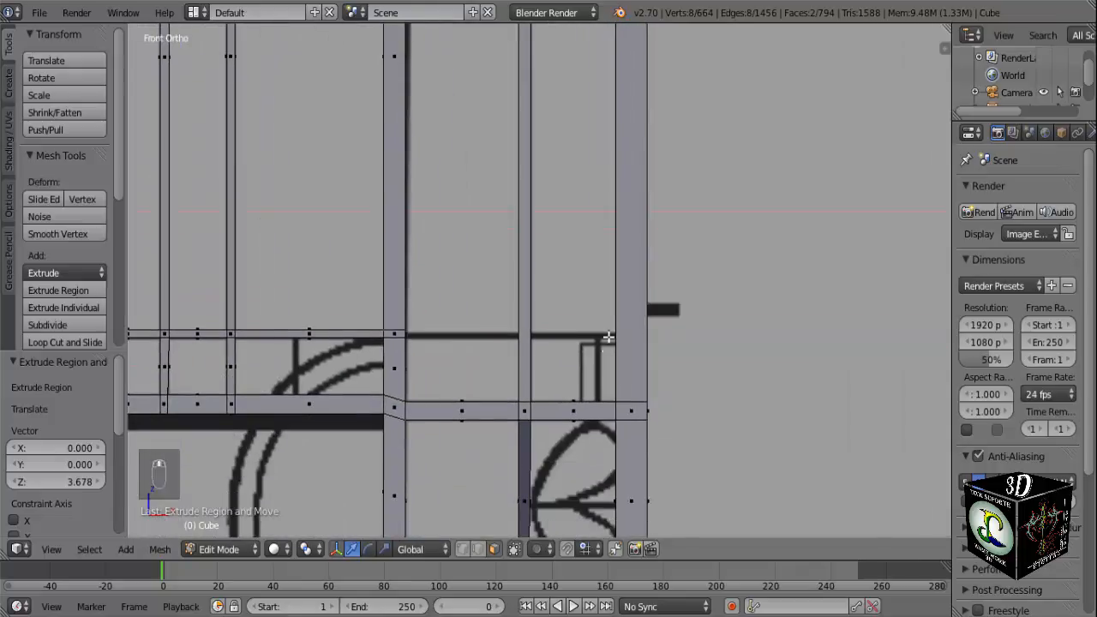
{"action": "scroll", "coordinate": [607, 337], "scroll_direction": "up", "scroll_amount": 4}
{"action": "scroll", "coordinate": [524, 386], "scroll_direction": "down", "scroll_amount": 1}
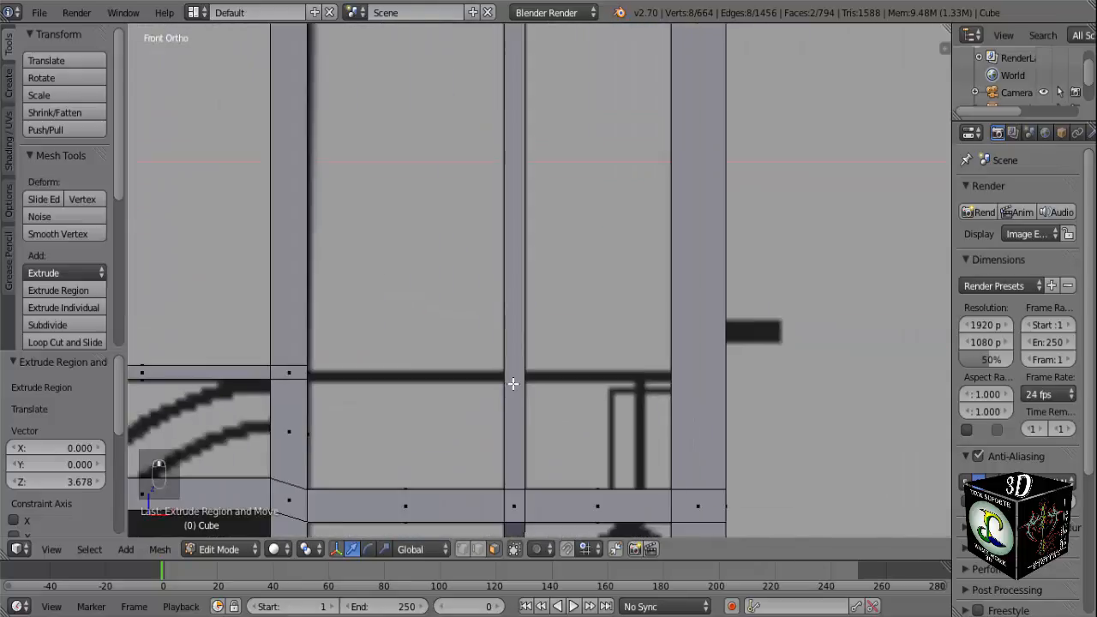
{"action": "key", "text": "ctrl+r"}
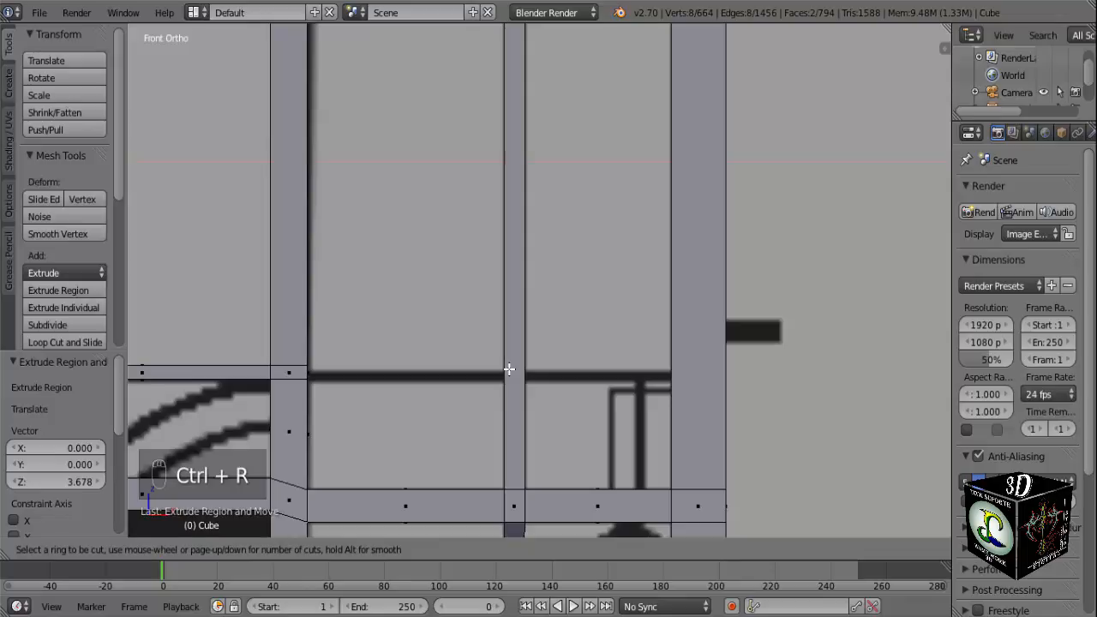
{"action": "left_click", "coordinate": [517, 368]}
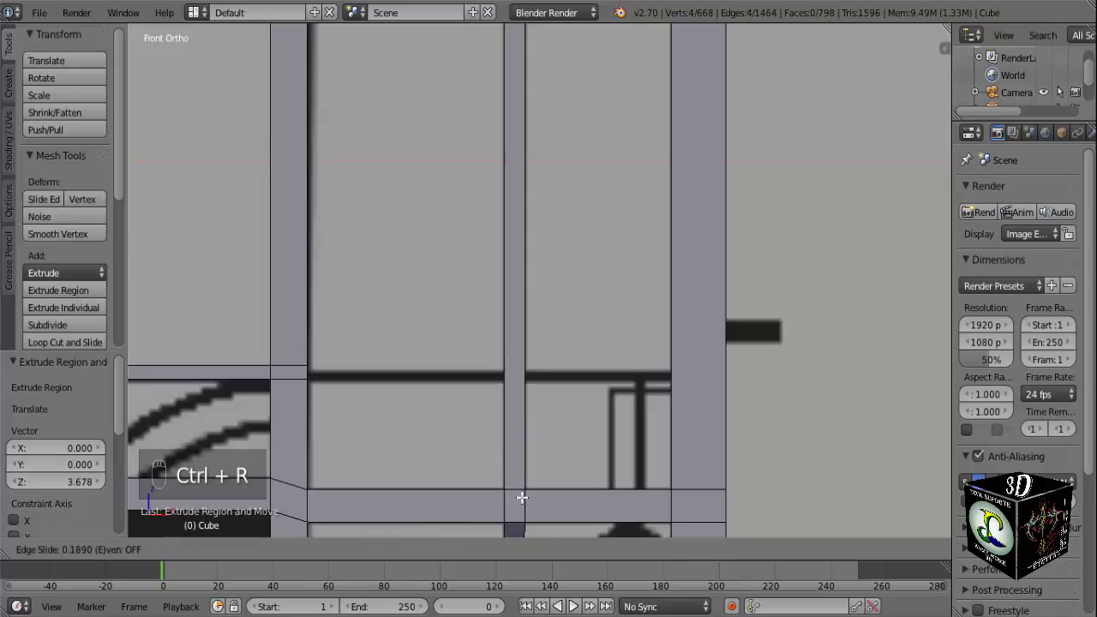
{"action": "left_click", "coordinate": [549, 418]}
{"action": "key", "text": "ctrl+r"}
{"action": "left_click", "coordinate": [512, 440]}
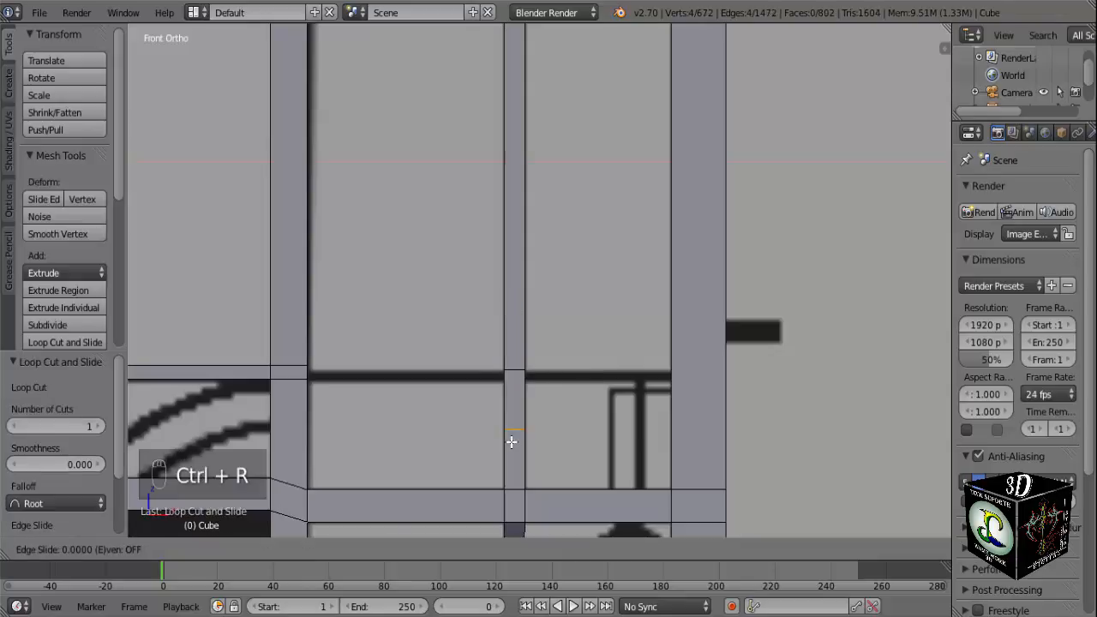
{"action": "left_click", "coordinate": [516, 393]}
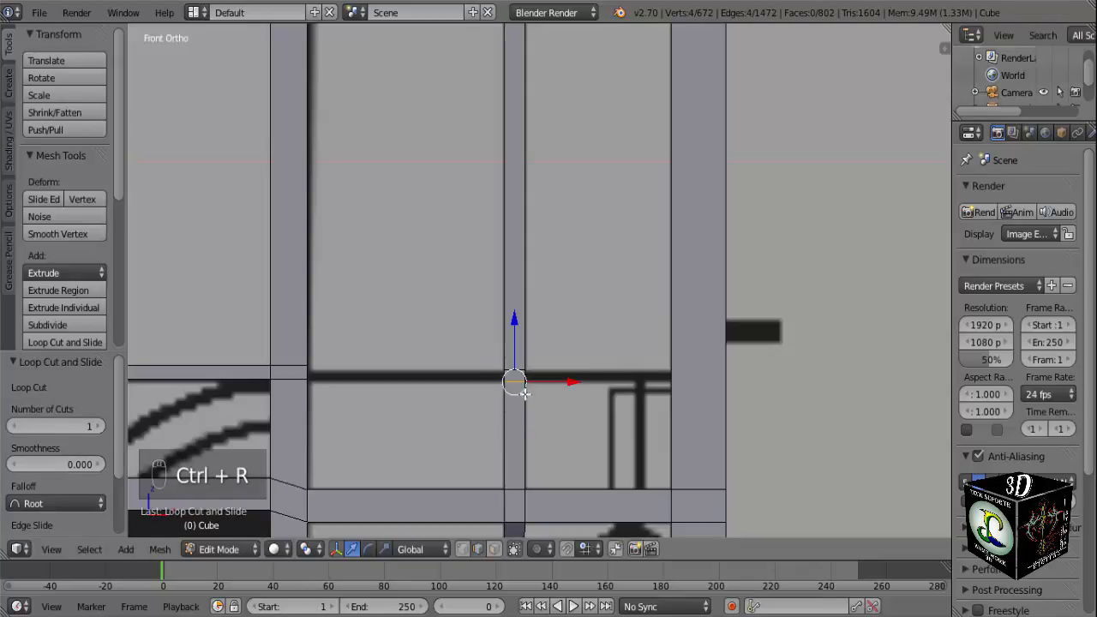
Try to add a loop cut across the outer post level with the thin horizontal reference line.
{"action": "key", "text": "ctrl+r"}
{"action": "left_click", "coordinate": [709, 380]}
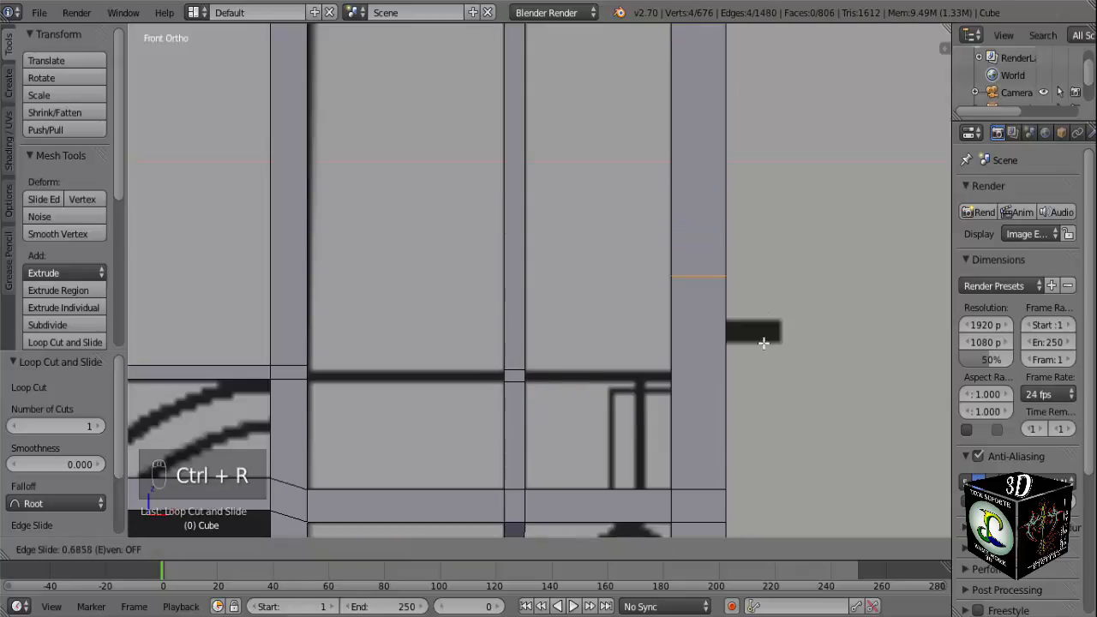
{"action": "left_click", "coordinate": [762, 429]}
{"action": "scroll", "coordinate": [742, 416], "scroll_direction": "up", "scroll_amount": 1}
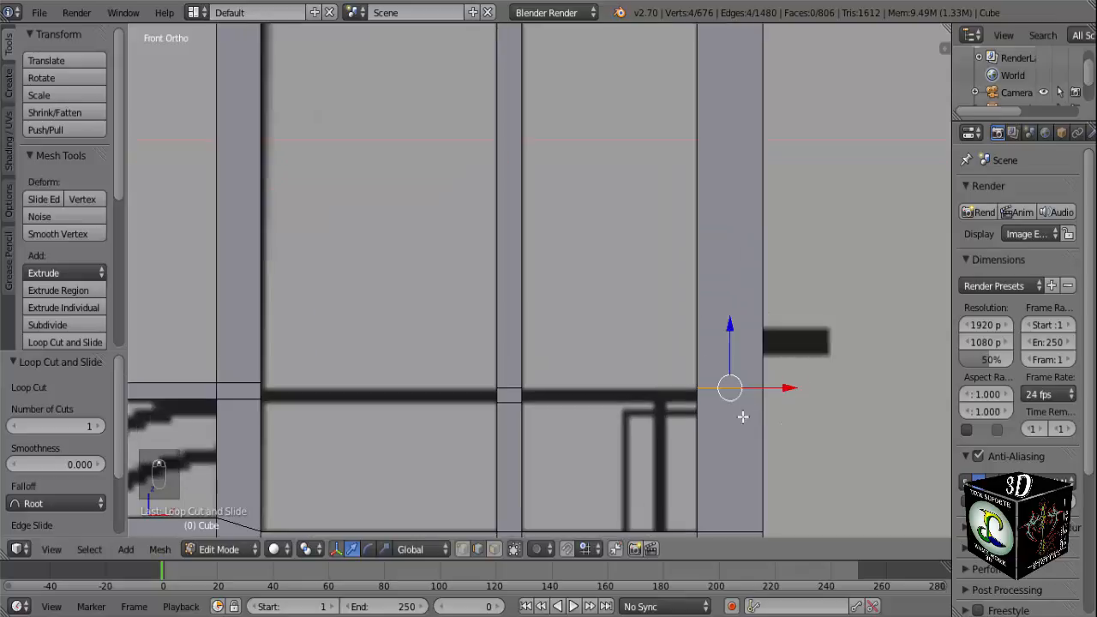
{"action": "scroll", "coordinate": [655, 308], "scroll_direction": "up", "scroll_amount": 4}
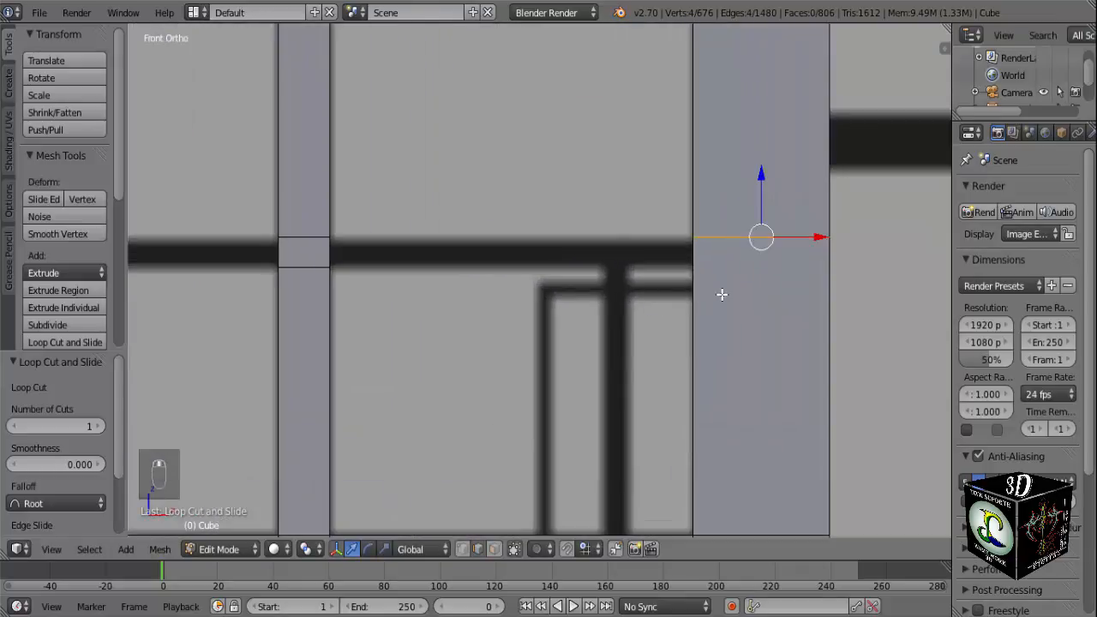
{"action": "key", "text": "ctrl+r"}
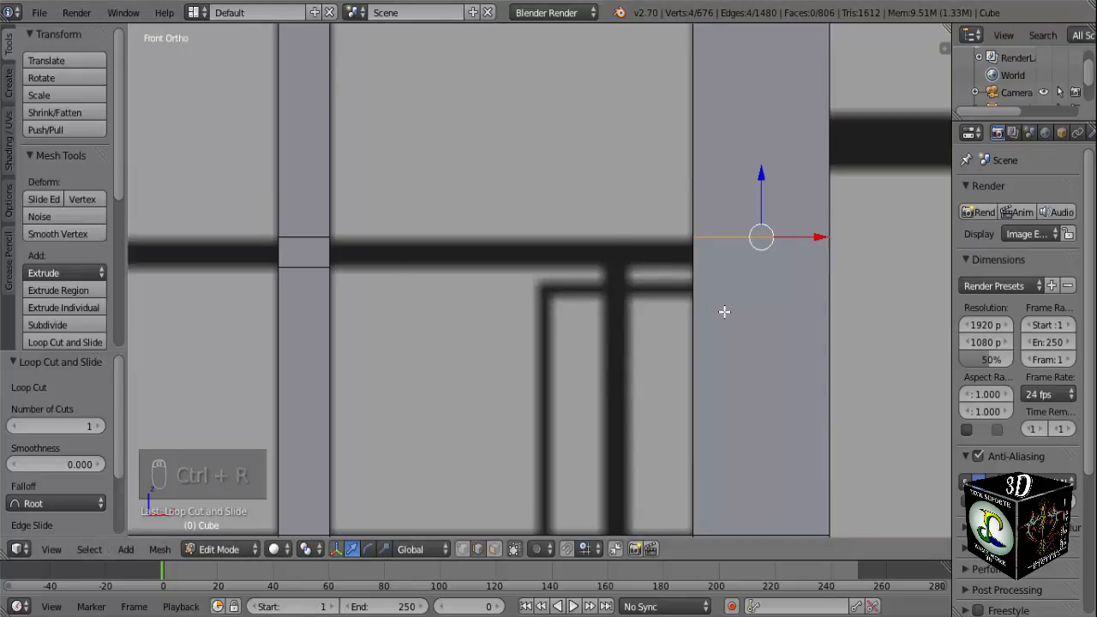
{"action": "scroll", "coordinate": [725, 311], "scroll_direction": "down", "scroll_amount": 4}
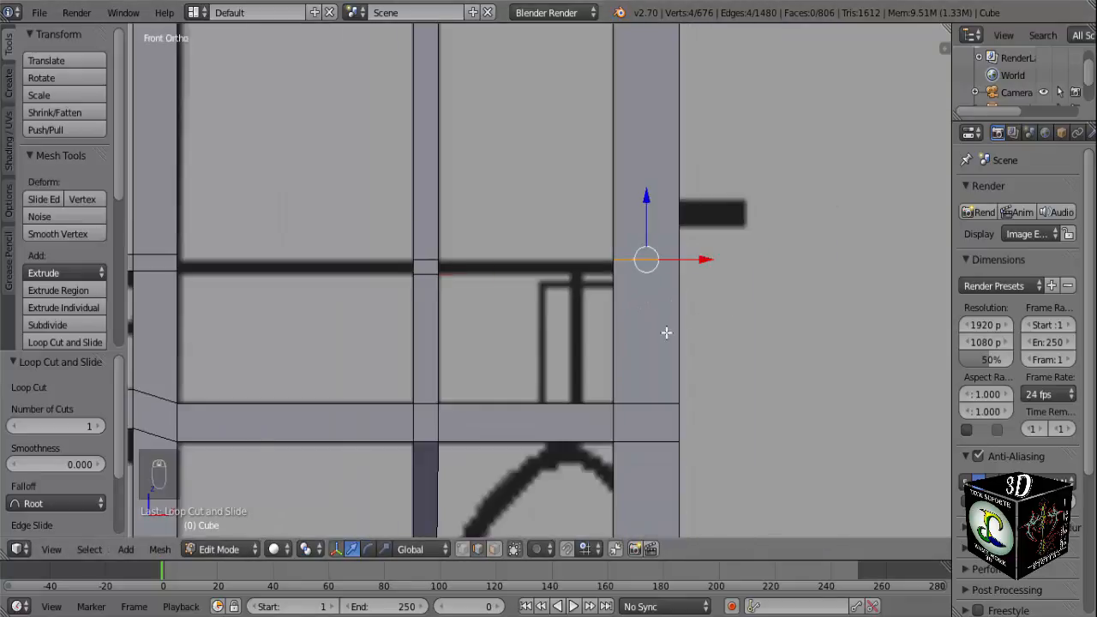
{"action": "key", "text": "ctrl+z"}
{"action": "scroll", "coordinate": [649, 300], "scroll_direction": "up", "scroll_amount": 2}
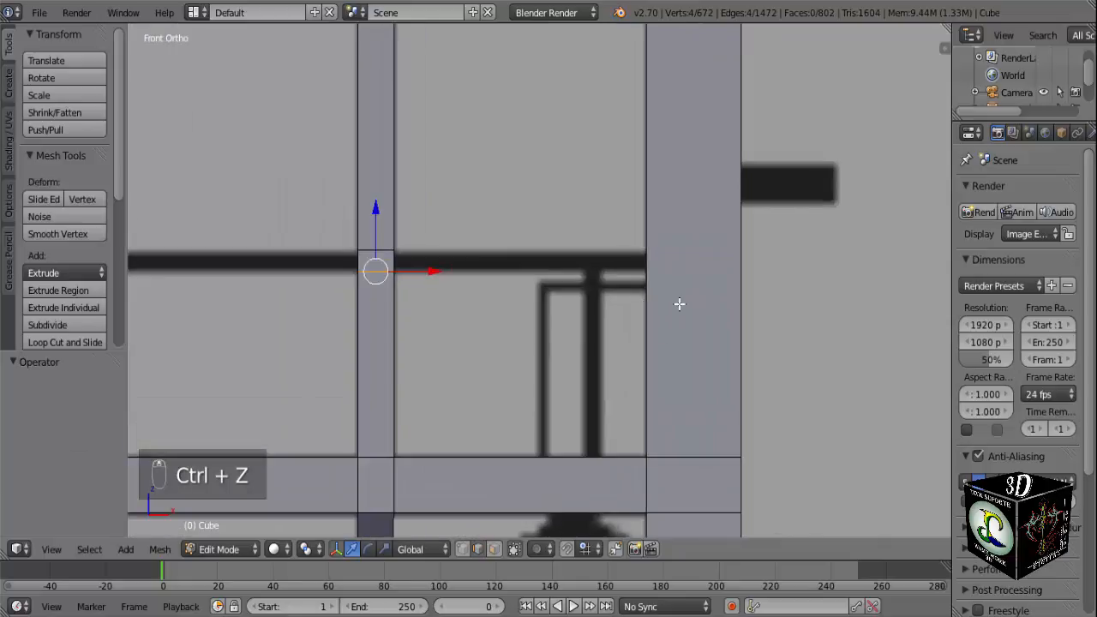
{"action": "key", "text": "ctrl+r"}
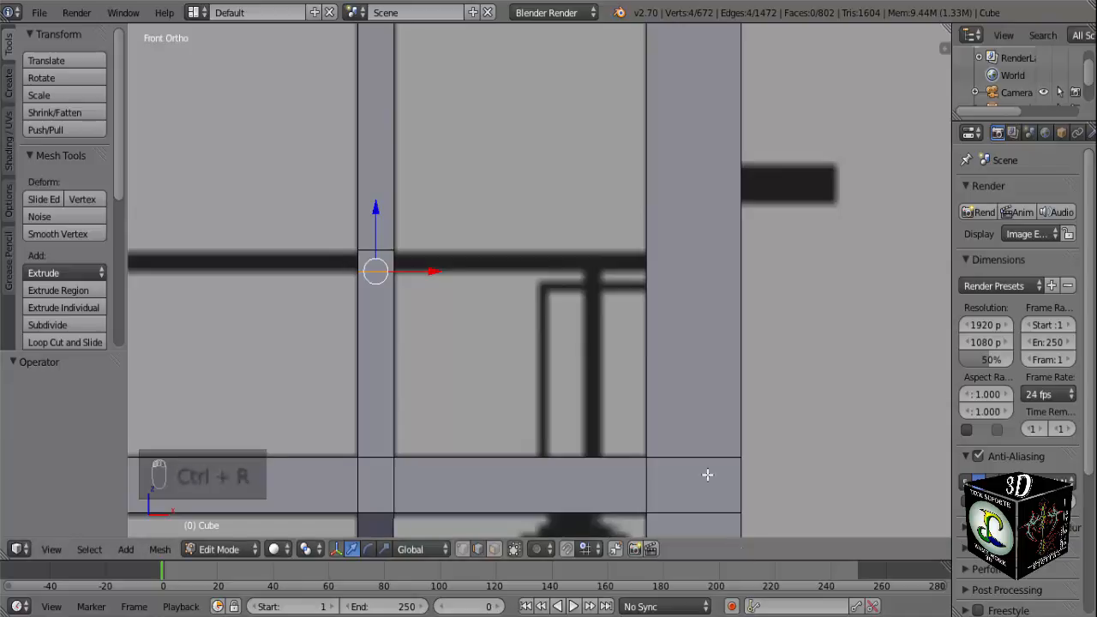
{"action": "right_click", "coordinate": [666, 376]}
{"action": "scroll", "coordinate": [666, 383], "scroll_direction": "down", "scroll_amount": 4}
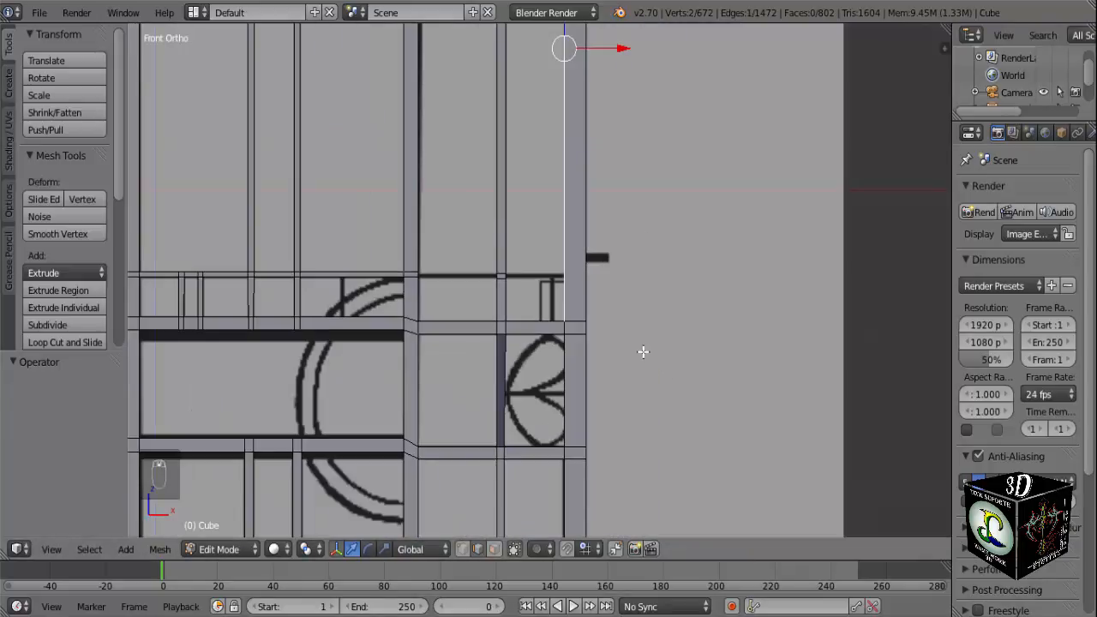
{"action": "key", "text": "ctrl+z"}
{"action": "scroll", "coordinate": [636, 351], "scroll_direction": "up", "scroll_amount": 2}
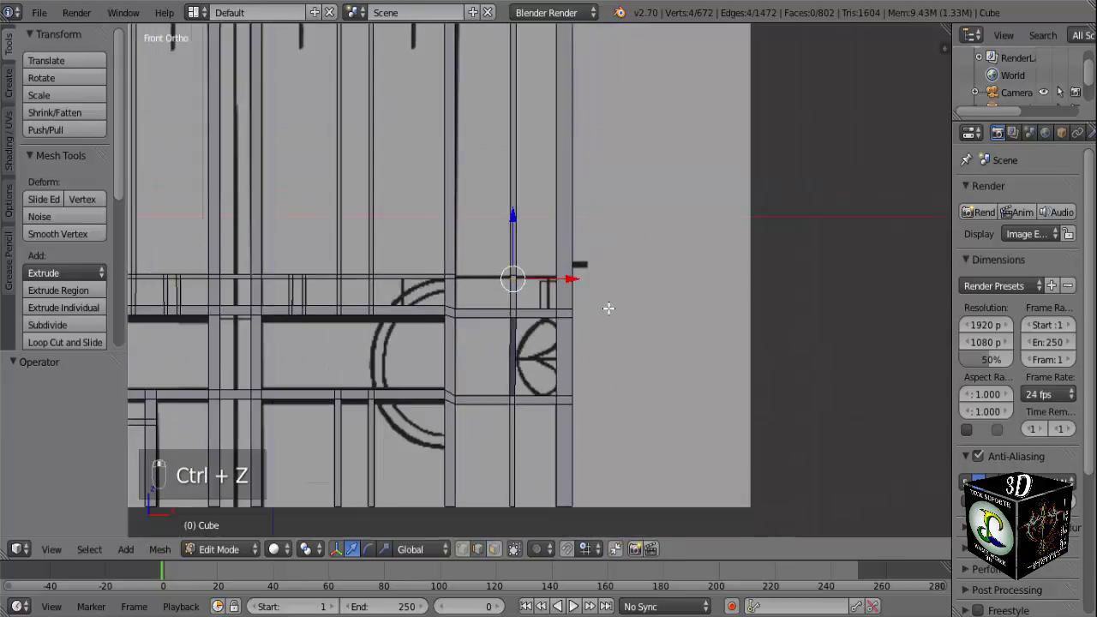
Add two loop cuts across the outer post's upper section and slide them down until the lower one reaches the horizontal reference line.
{"action": "scroll", "coordinate": [612, 244], "scroll_direction": "down", "scroll_amount": 2}
{"action": "middle_click_drag", "start_coordinate": [616, 223], "coordinate": [619, 287], "text": "shift"}
{"action": "scroll", "coordinate": [576, 242], "scroll_direction": "up", "scroll_amount": 2}
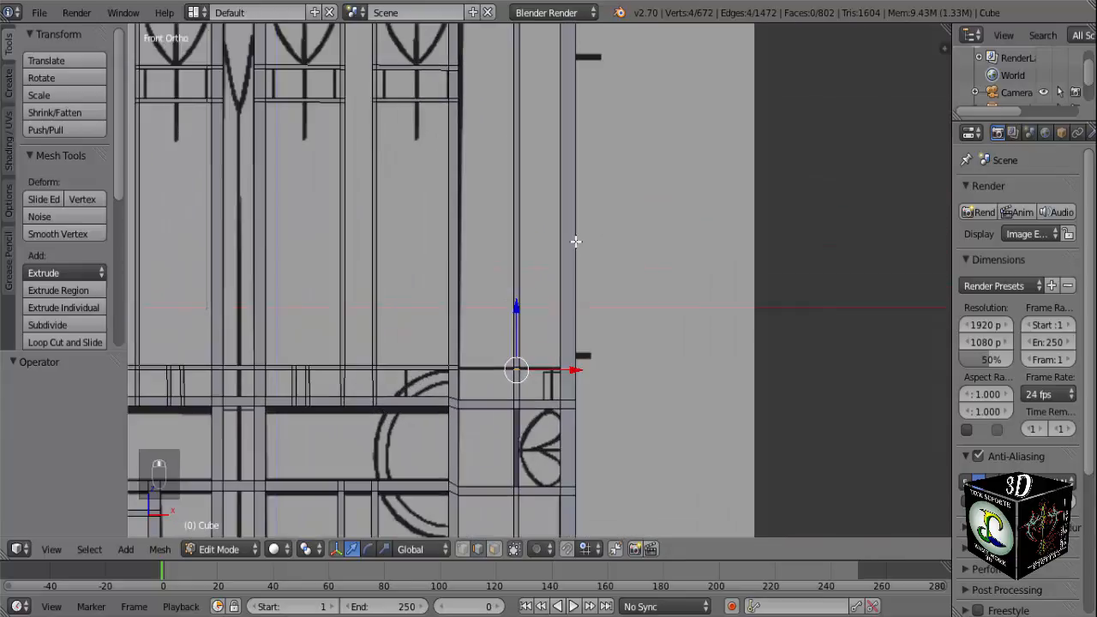
{"action": "scroll", "coordinate": [577, 236], "scroll_direction": "down", "scroll_amount": 1}
{"action": "middle_click_drag", "start_coordinate": [587, 213], "coordinate": [590, 249], "text": "shift"}
{"action": "key", "text": "a"}
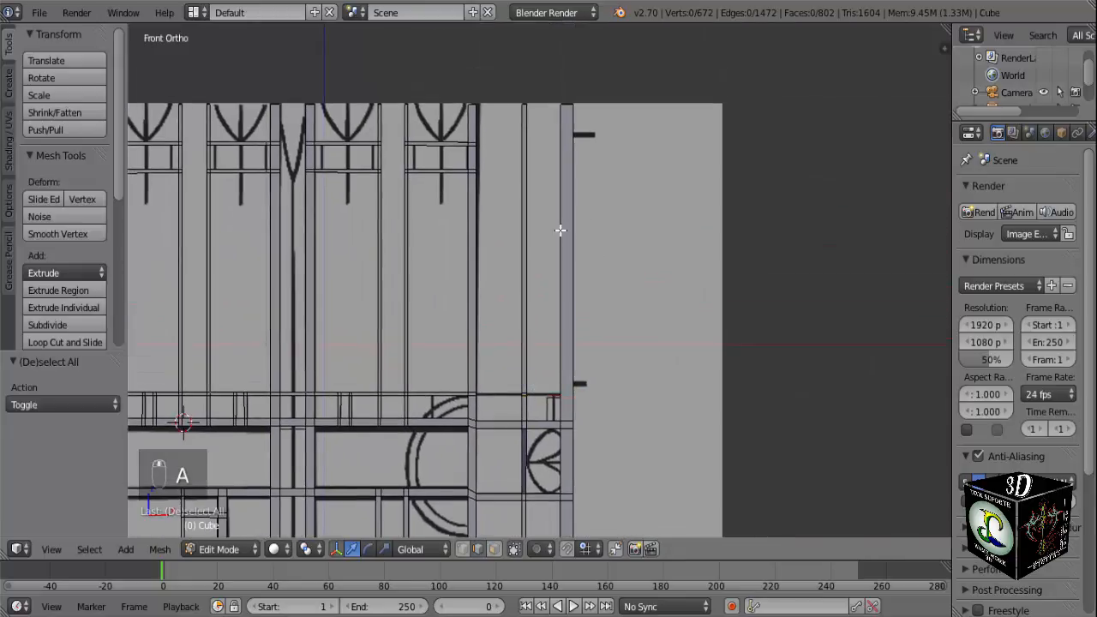
{"action": "key", "text": "ctrl+r"}
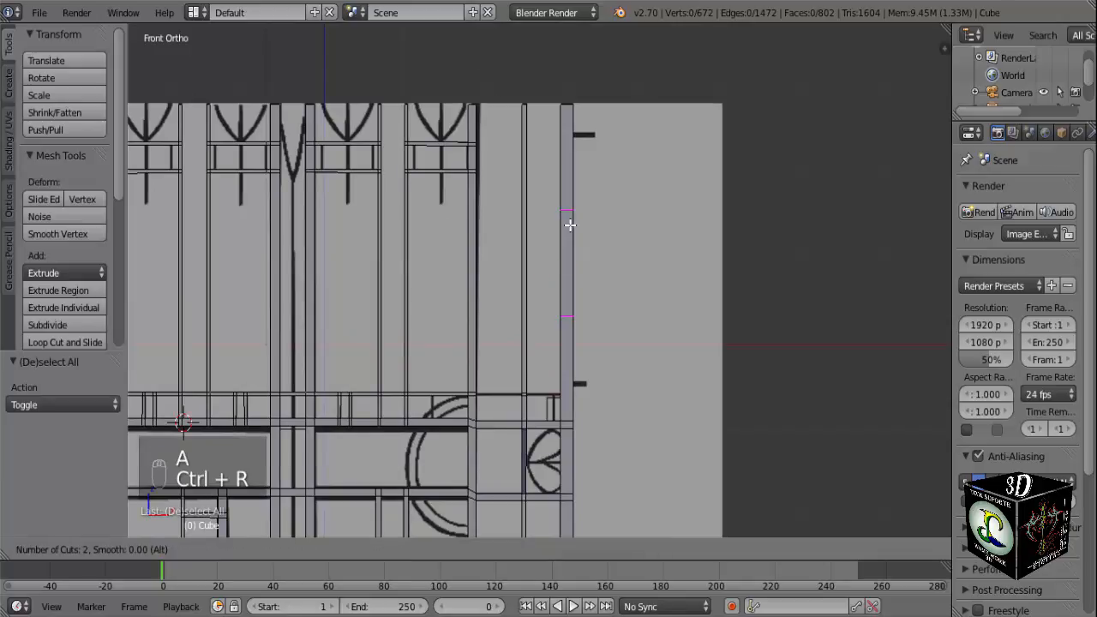
{"action": "left_click", "coordinate": [570, 225]}
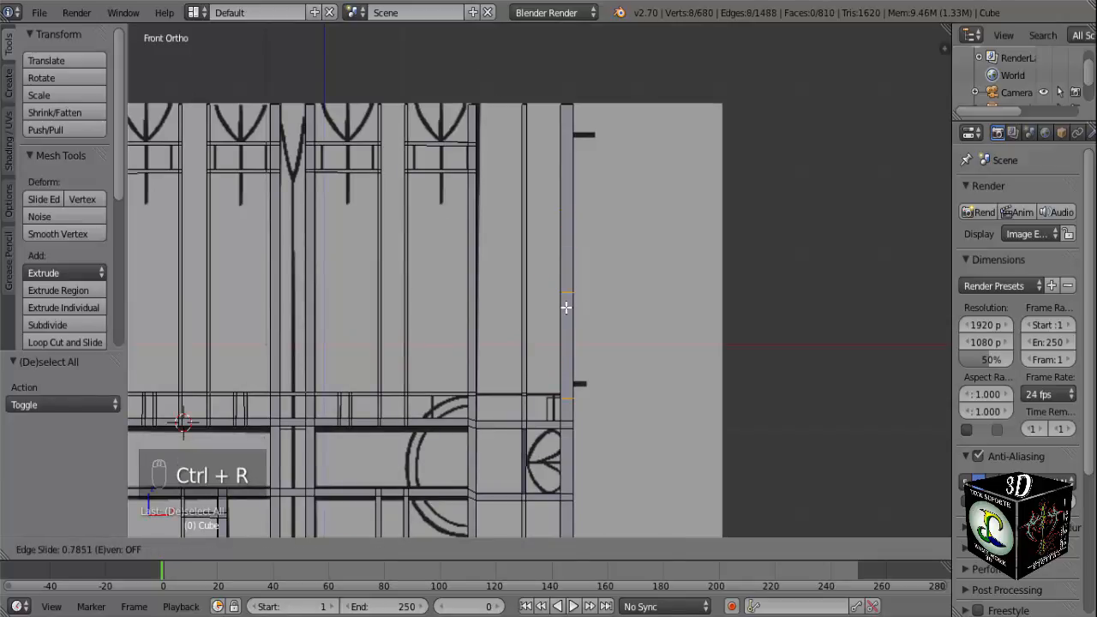
{"action": "left_click", "coordinate": [565, 306]}
{"action": "scroll", "coordinate": [563, 304], "scroll_direction": "up", "scroll_amount": 2}
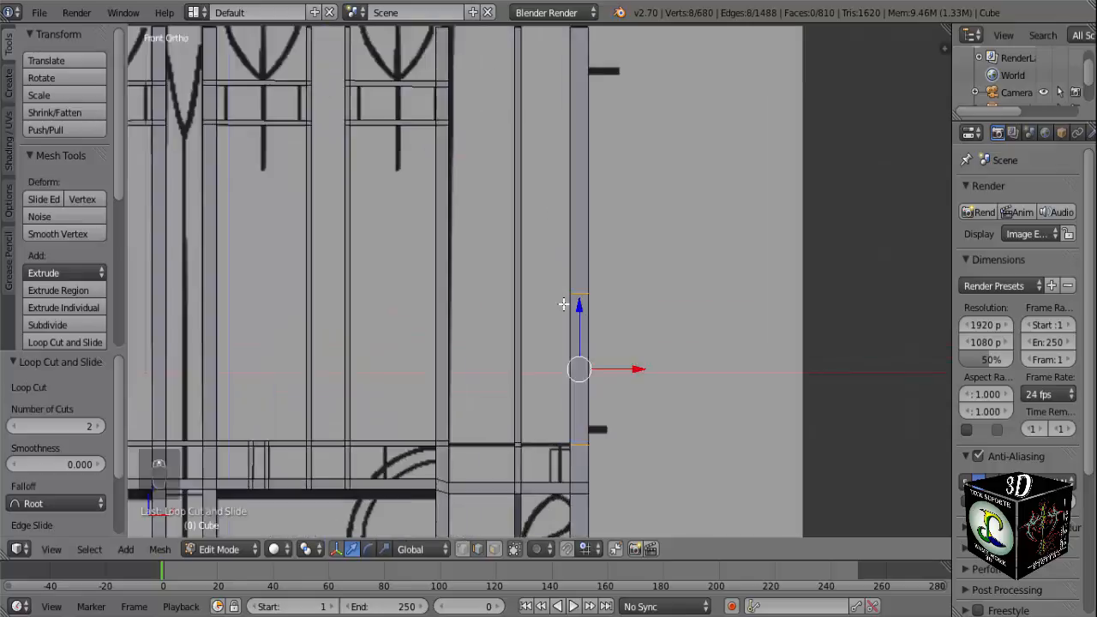
Move the outer post's upper loop down along Z to just above the lower loop, near the reference line's upper edge.
{"action": "scroll", "coordinate": [563, 304], "scroll_direction": "up", "scroll_amount": 1}
{"action": "key", "text": "a"}
{"action": "right_click", "coordinate": [587, 295], "text": "alt"}
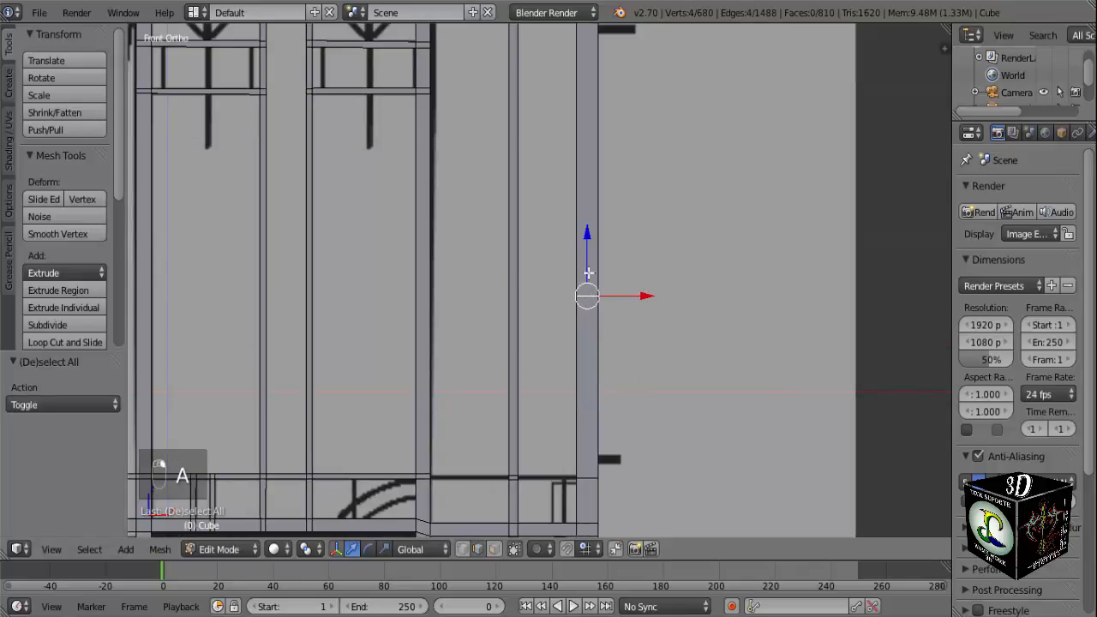
{"action": "left_click_drag", "start_coordinate": [589, 240], "coordinate": [589, 409]}
{"action": "key", "text": "KP_Decimal"}
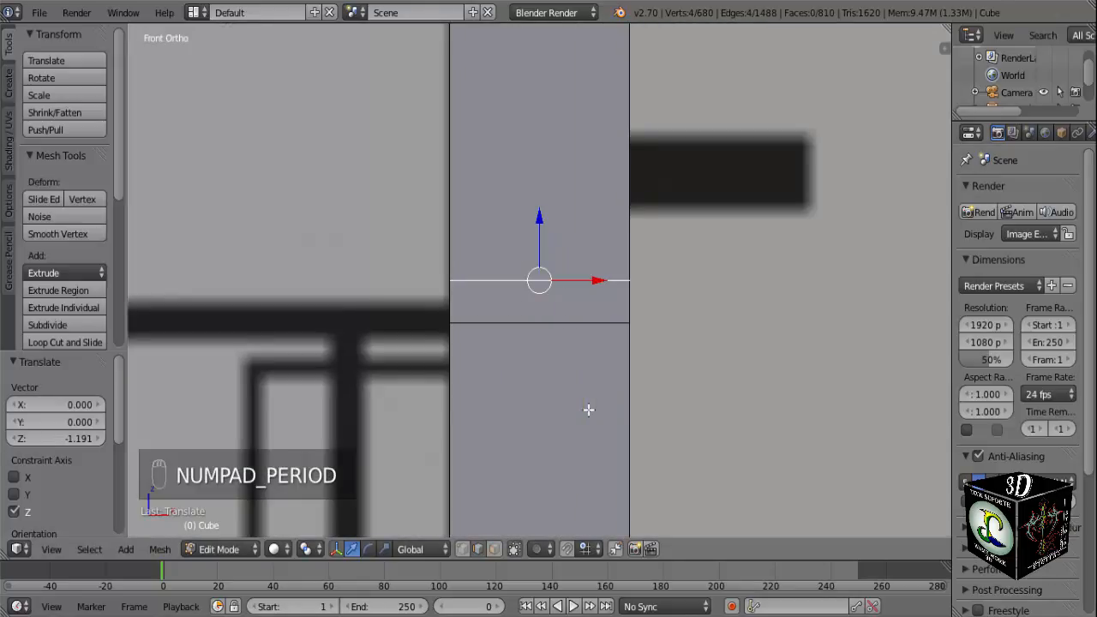
{"action": "left_click_drag", "start_coordinate": [545, 222], "coordinate": [544, 254]}
Move the outer post's lower loop down about 0.006 along Z, closer to the horizontal reference line's lower edge.
{"action": "key", "text": "a"}
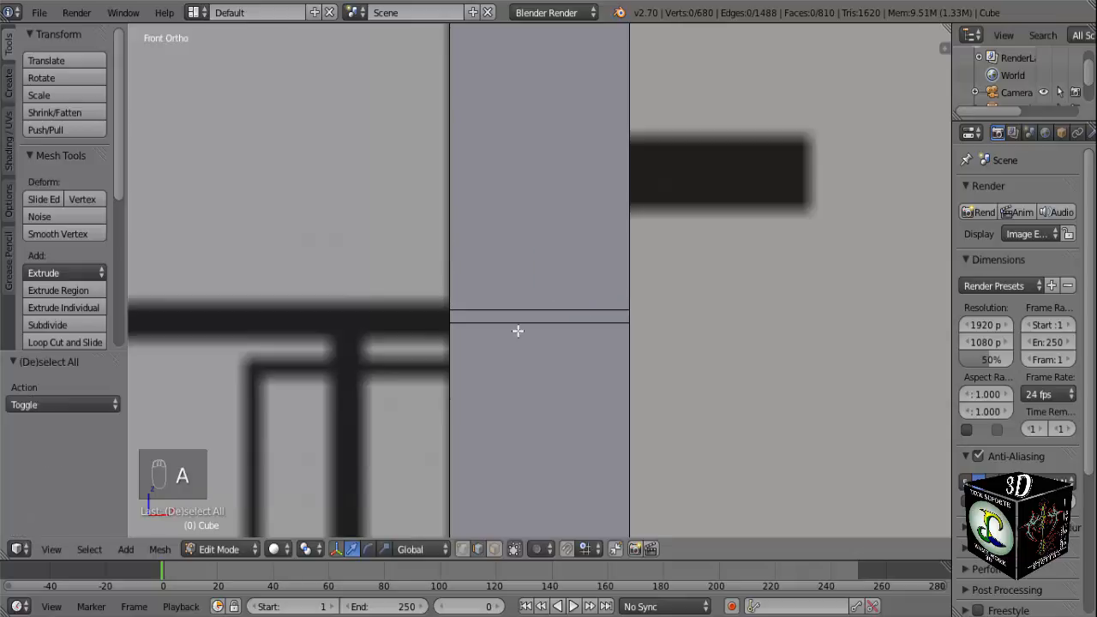
{"action": "right_click", "coordinate": [516, 329], "text": "alt"}
{"action": "key", "text": "g"}
{"action": "key", "text": "z"}
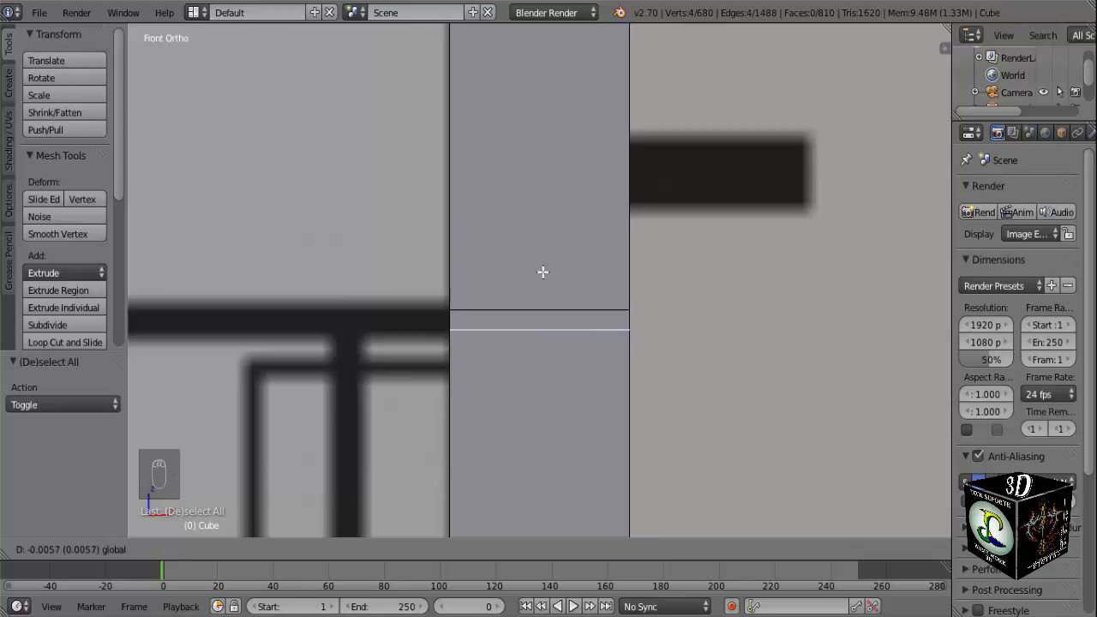
{"action": "left_click", "coordinate": [542, 273]}
{"action": "scroll", "coordinate": [541, 273], "scroll_direction": "down", "scroll_amount": 4}
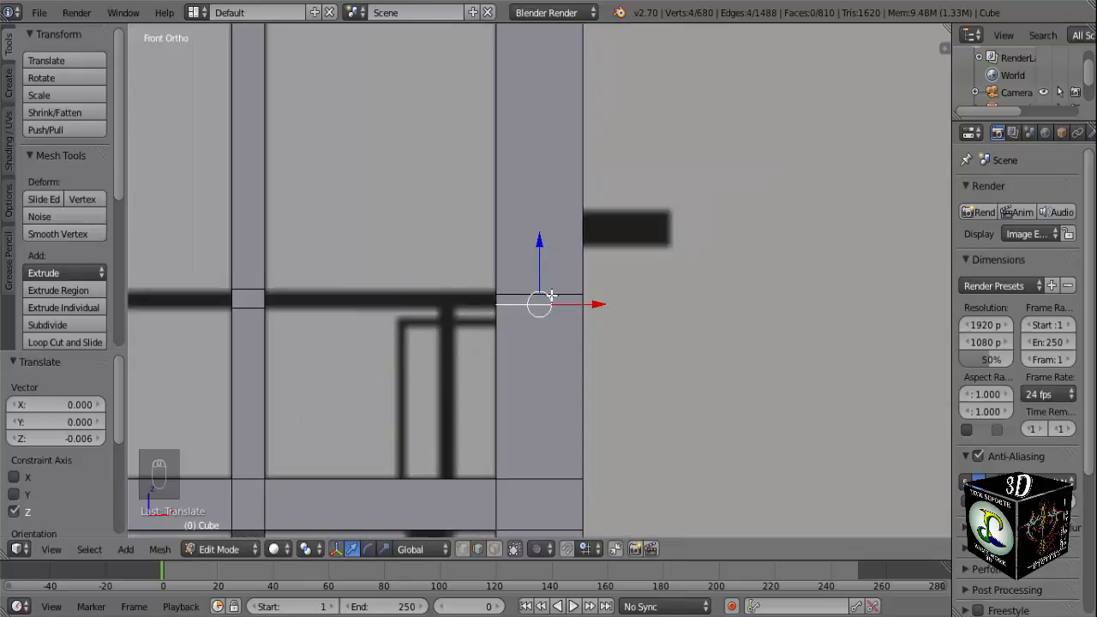
Raise the outer post's upper loop about 0.138 along Z to the top edge of the short black stub in the reference.
{"action": "key", "text": "a"}
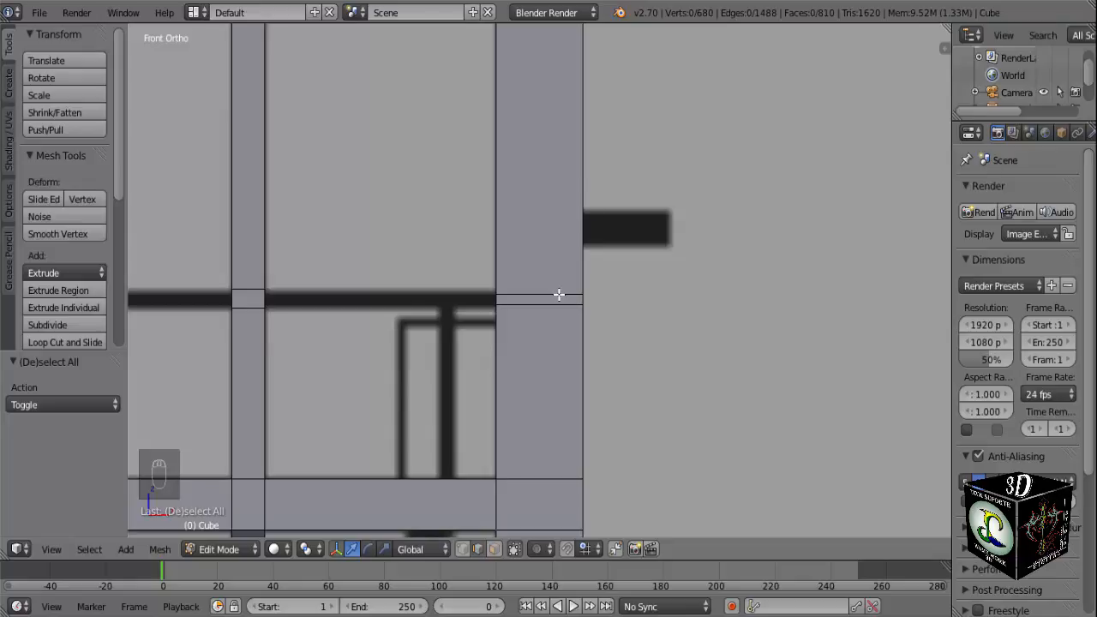
{"action": "right_click", "coordinate": [559, 295]}
{"action": "left_click_drag", "start_coordinate": [543, 238], "coordinate": [543, 154]}
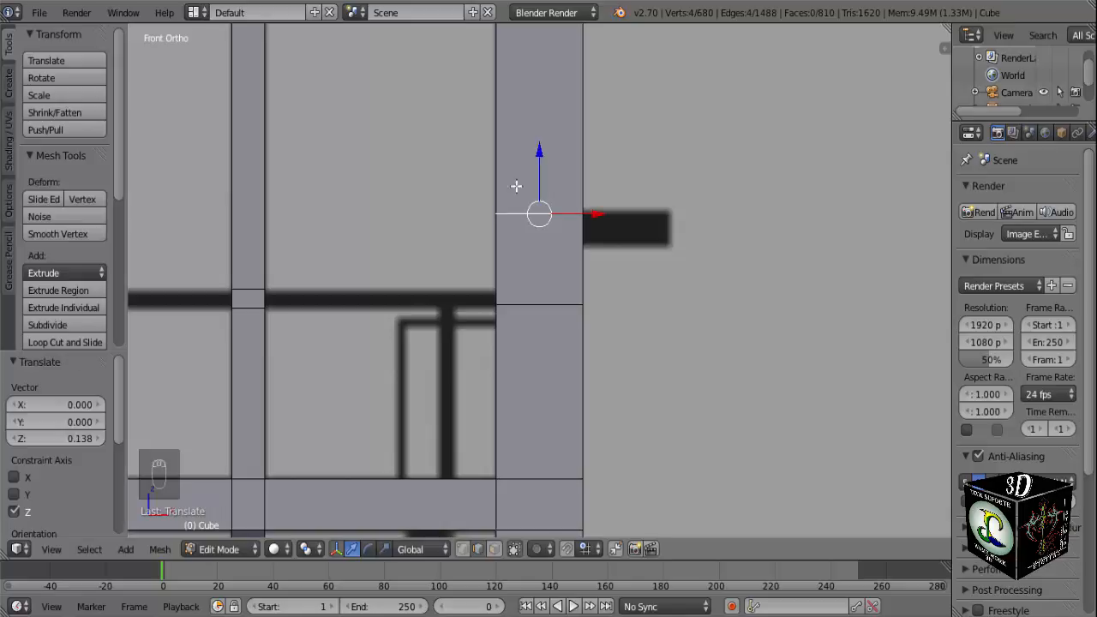
Add loop cuts around the outer post, one near the black stub's lower edge and one near the horizontal reference line's upper edge.
{"action": "key", "text": "ctrl+r"}
{"action": "left_click", "coordinate": [568, 243]}
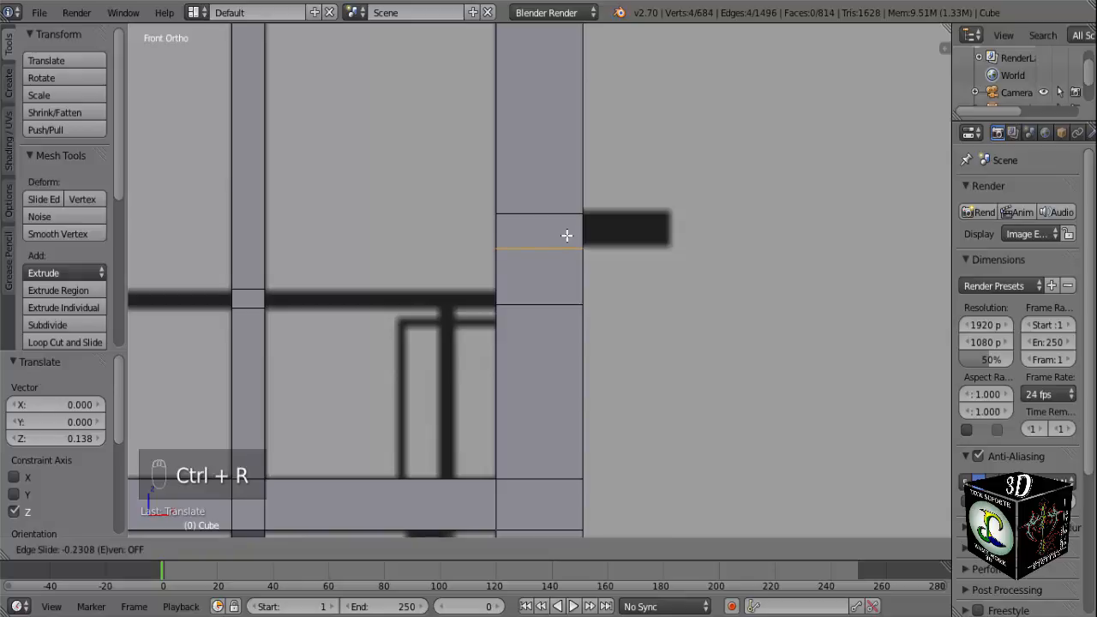
{"action": "left_click", "coordinate": [564, 229]}
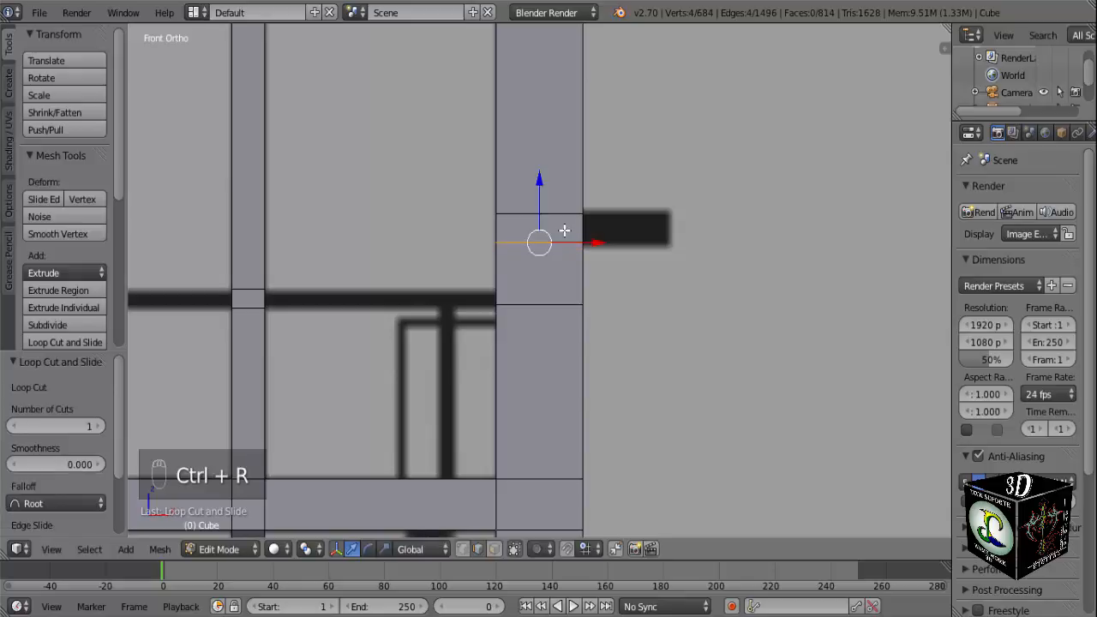
{"action": "key", "text": "ctrl+r"}
{"action": "left_click", "coordinate": [565, 275]}
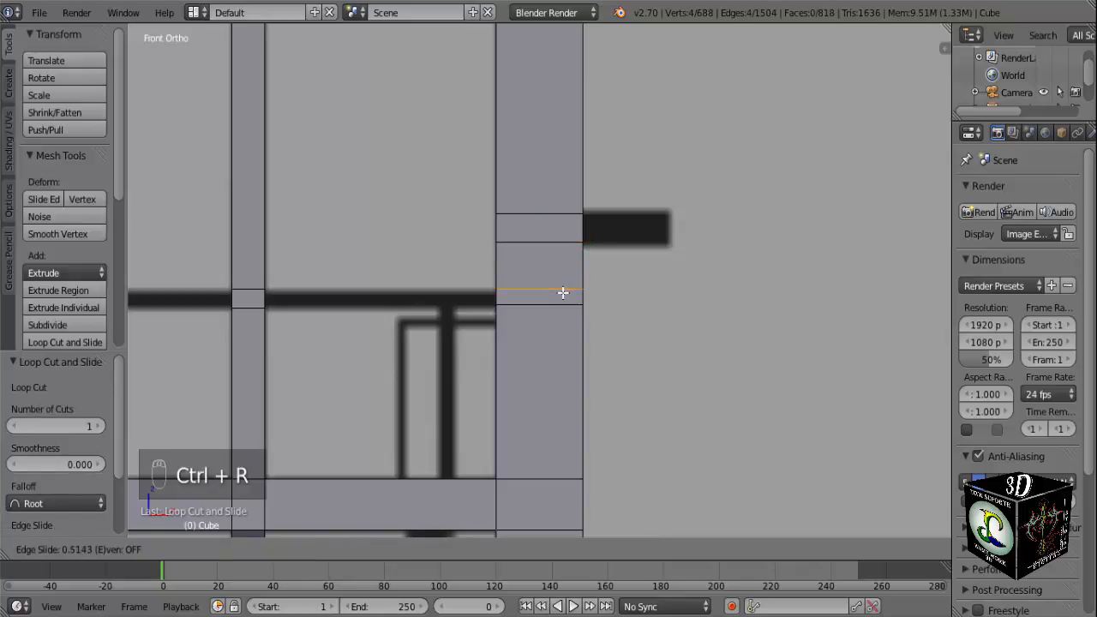
{"action": "left_click", "coordinate": [562, 292]}
Fill the underside and back faces of the crosspiece between the outer post and the neighbouring thin bar.
{"action": "scroll", "coordinate": [456, 362], "scroll_direction": "down", "scroll_amount": 6}
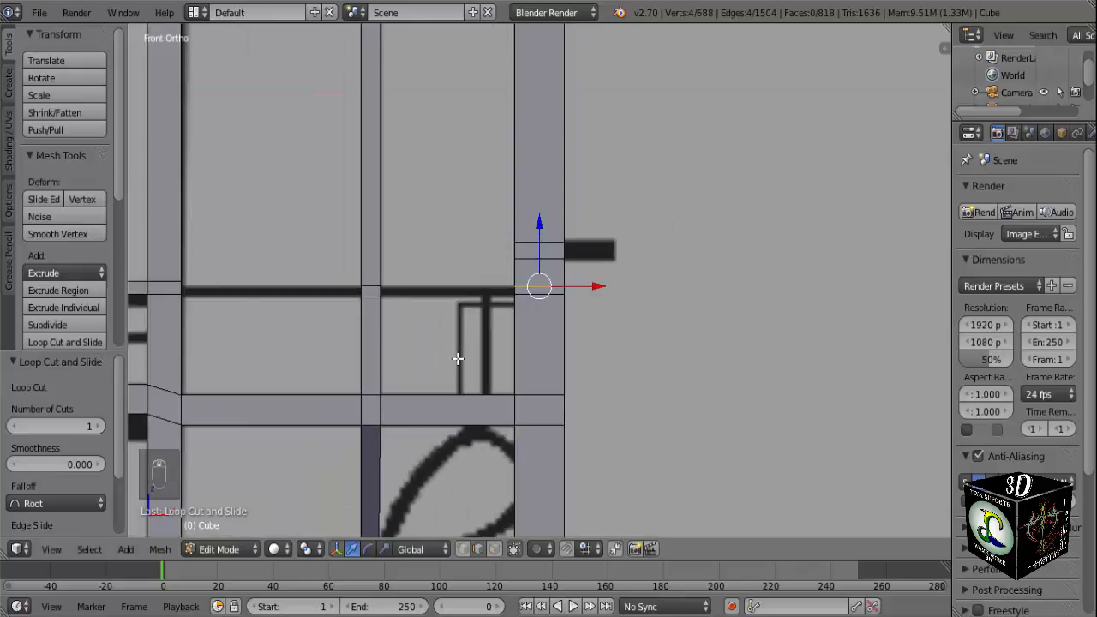
{"action": "middle_click_drag", "start_coordinate": [520, 337], "coordinate": [413, 308]}
{"action": "right_click", "coordinate": [532, 299]}
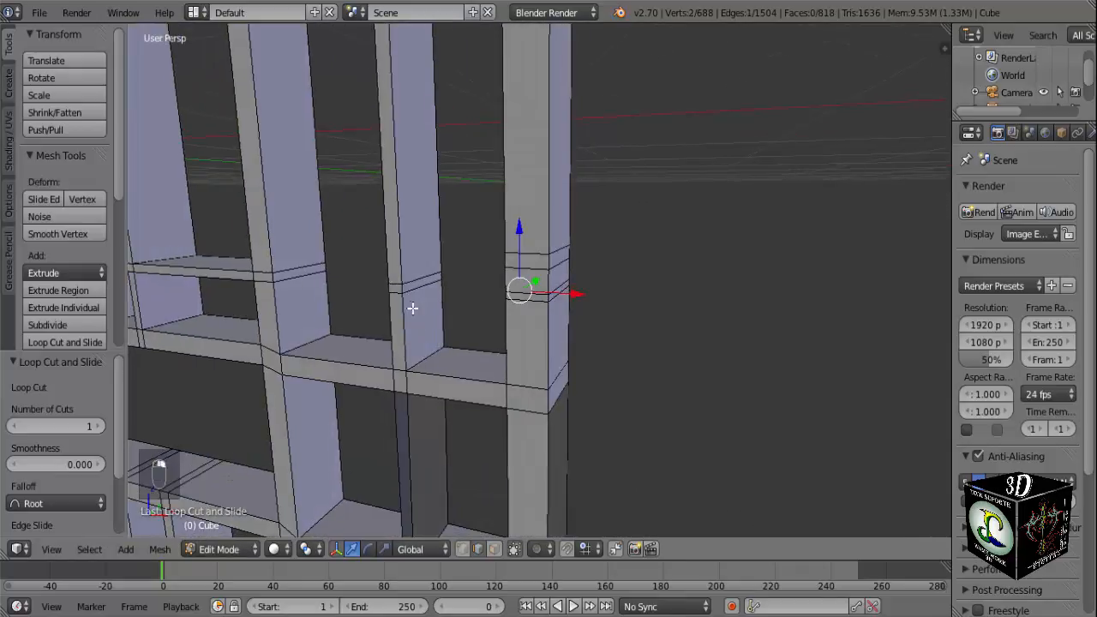
{"action": "right_click", "coordinate": [421, 289], "text": "shift"}
{"action": "key", "text": "f"}
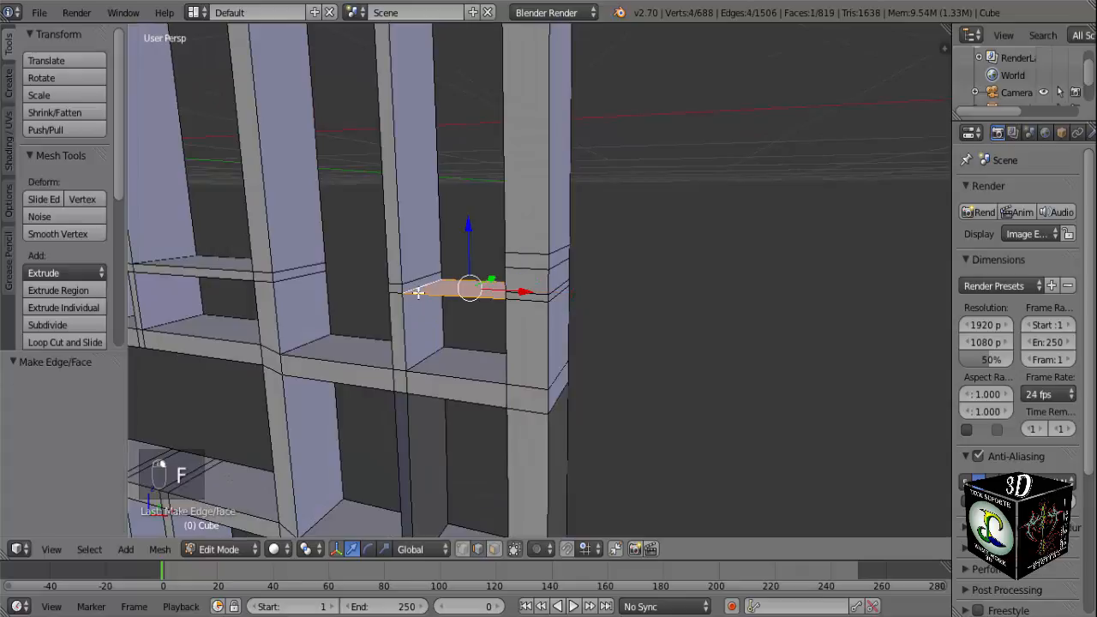
{"action": "scroll", "coordinate": [406, 292], "scroll_direction": "up", "scroll_amount": 3}
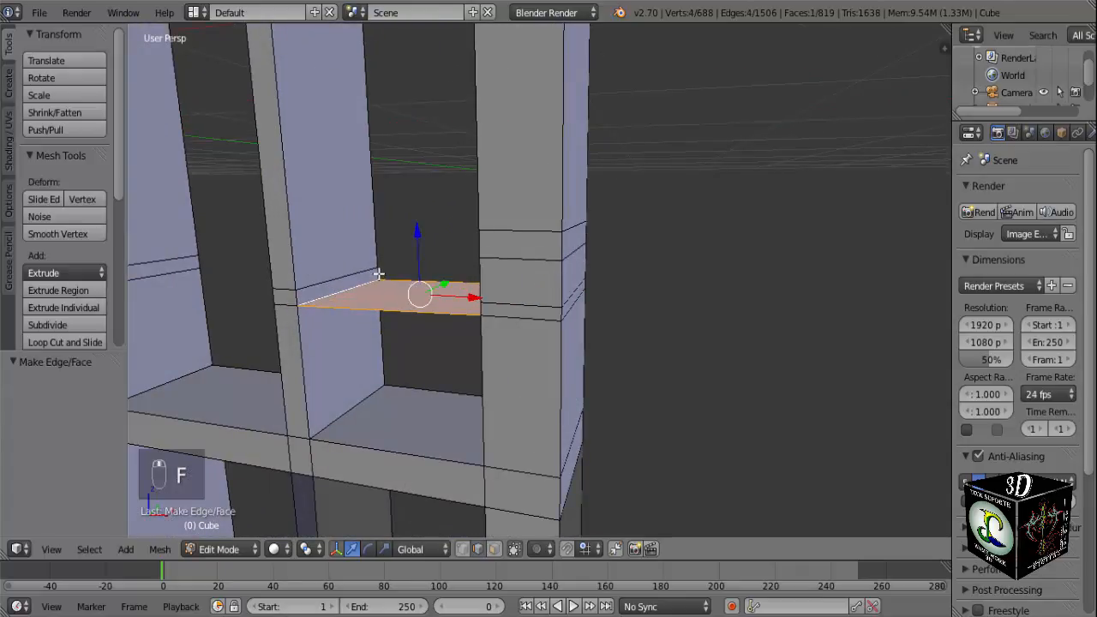
{"action": "right_click", "coordinate": [401, 304]}
{"action": "middle_click_drag", "start_coordinate": [402, 304], "coordinate": [497, 297]}
{"action": "right_click", "coordinate": [474, 290], "text": "shift"}
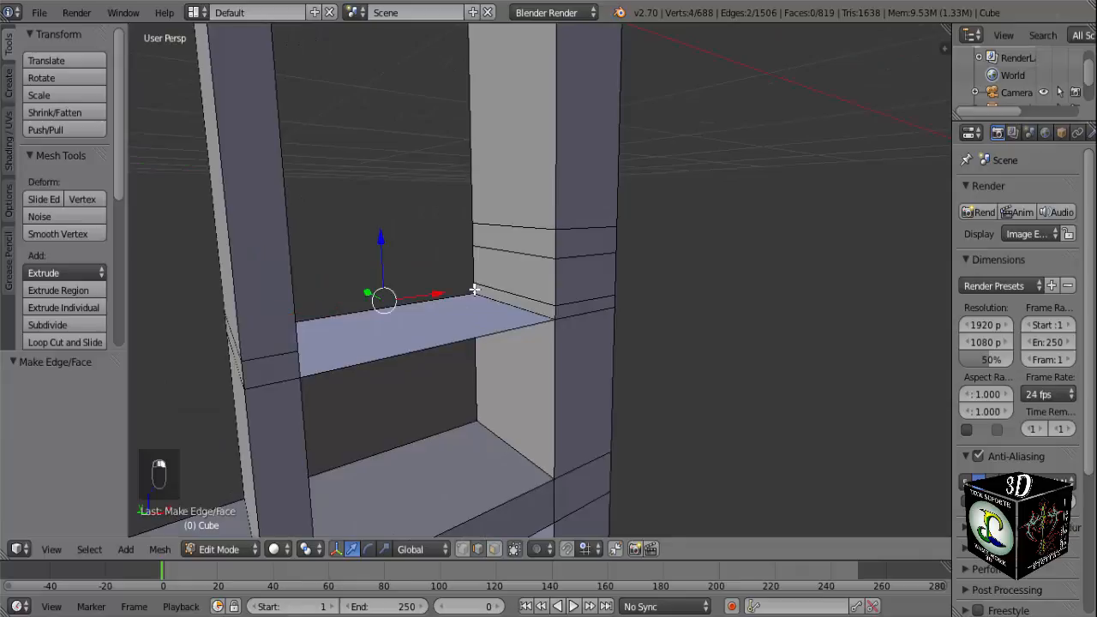
{"action": "key", "text": "f"}
Fill the top and front faces to close the crosspiece between the thin bar and the outer post.
{"action": "right_click", "coordinate": [505, 292]}
{"action": "middle_click_drag", "start_coordinate": [505, 292], "coordinate": [360, 297]}
{"action": "right_click", "coordinate": [351, 281], "text": "shift"}
{"action": "key", "text": "f"}
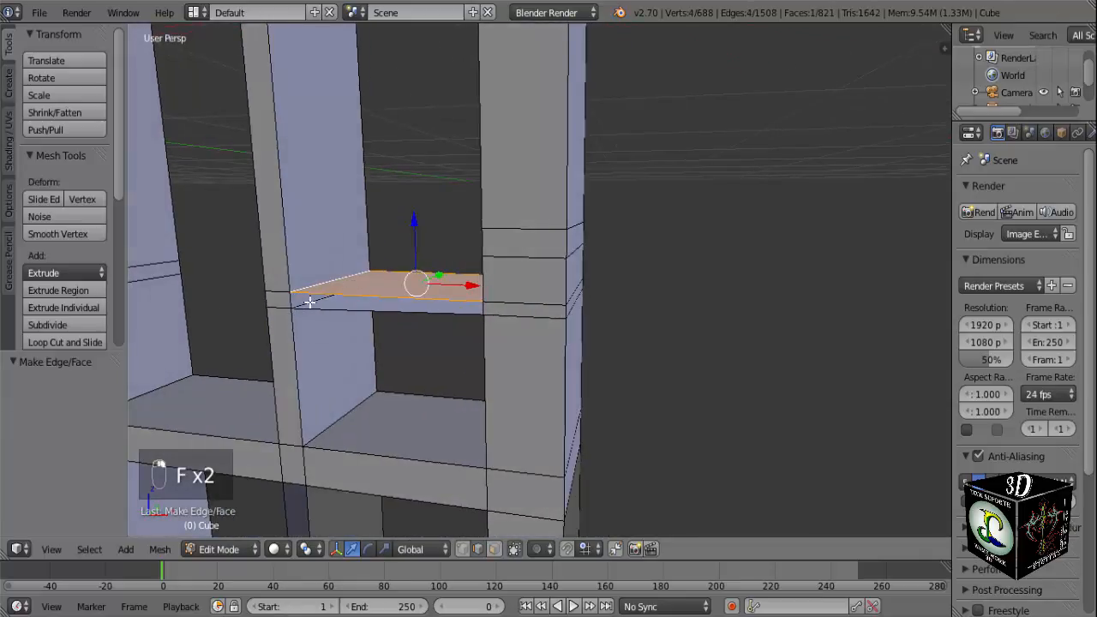
{"action": "right_click", "coordinate": [354, 304]}
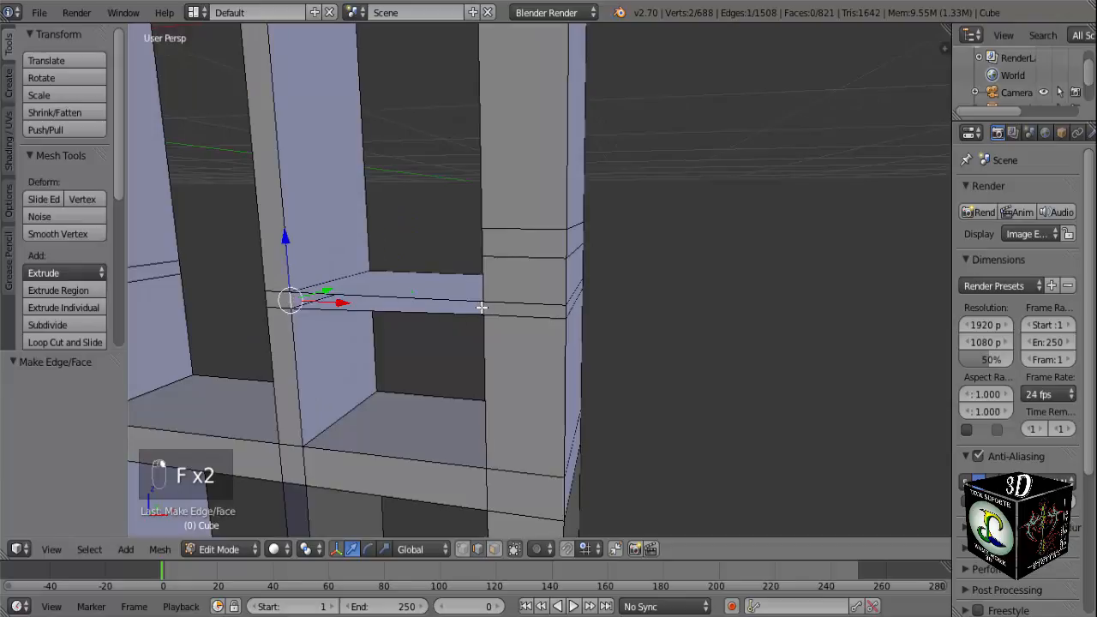
{"action": "right_click", "coordinate": [488, 326], "text": "shift"}
{"action": "key", "text": "f"}
{"action": "middle_click_drag", "start_coordinate": [391, 325], "coordinate": [453, 330]}
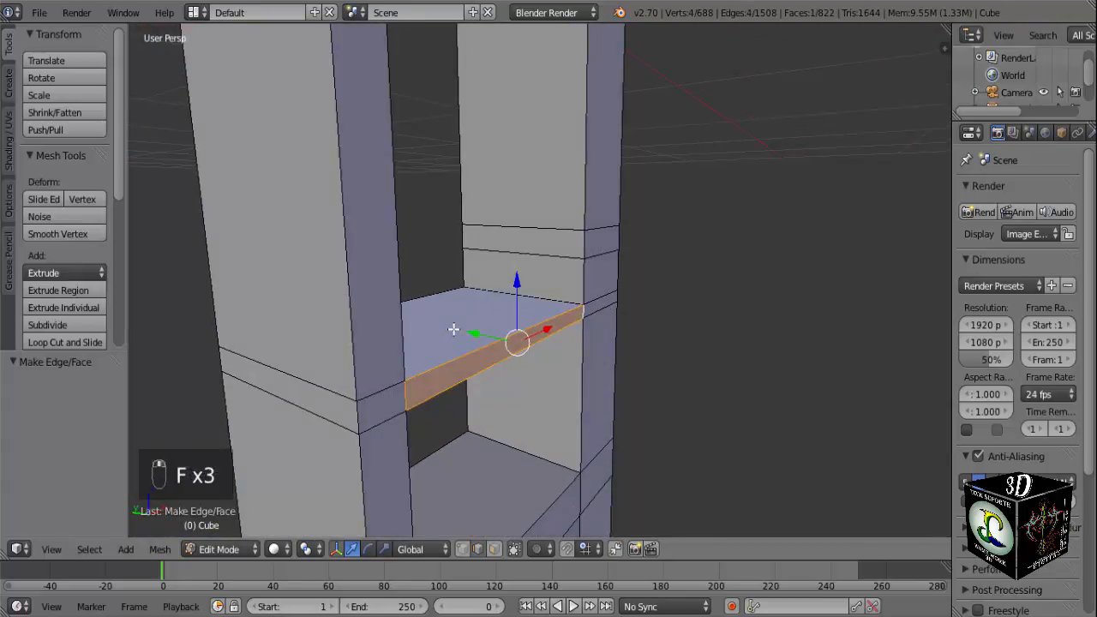
Fill the back and top faces of the crosspiece between the thin bar and the thicker post on its inner side.
{"action": "right_click", "coordinate": [217, 361]}
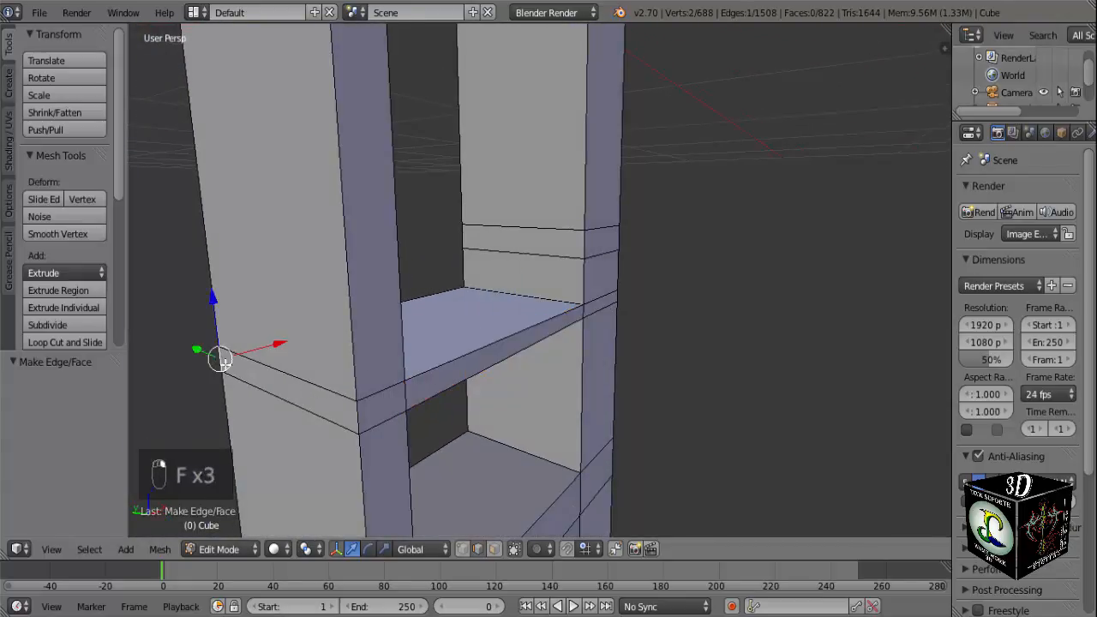
{"action": "middle_click_drag", "start_coordinate": [216, 359], "coordinate": [268, 253]}
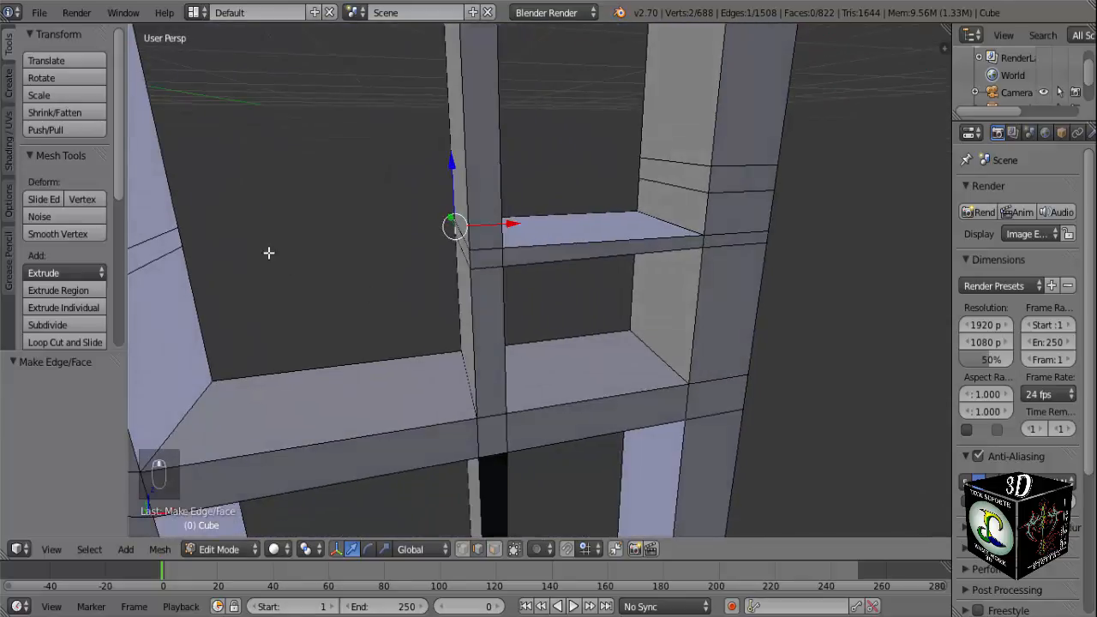
{"action": "right_click", "coordinate": [179, 234], "text": "shift"}
{"action": "key", "text": "KP_1"}
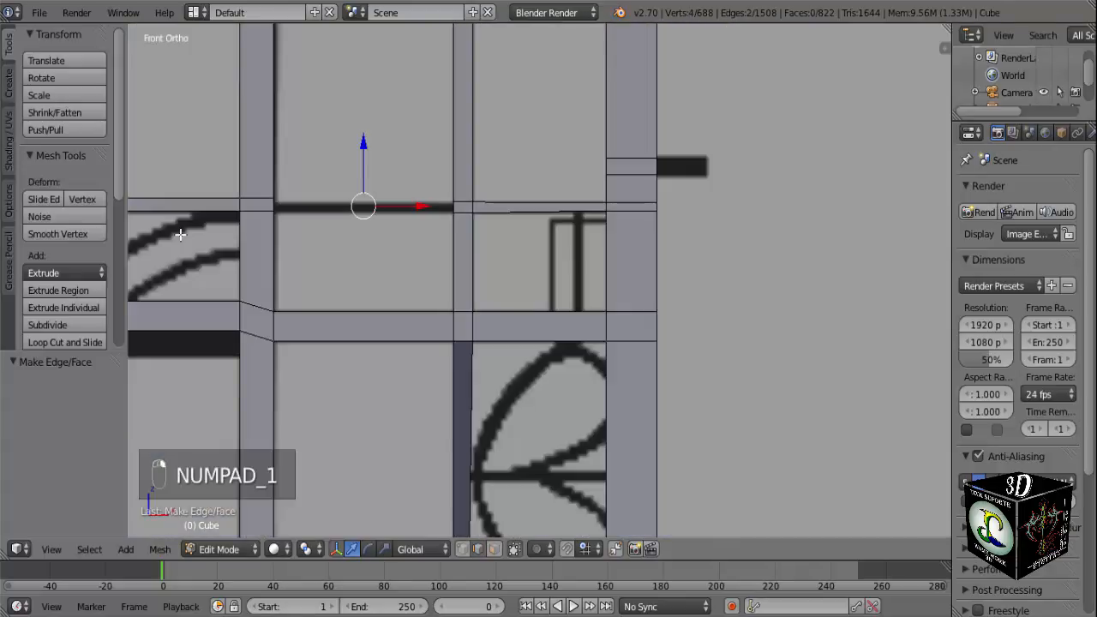
{"action": "key", "text": "f"}
{"action": "middle_click_drag", "start_coordinate": [179, 224], "coordinate": [238, 190]}
{"action": "right_click", "coordinate": [526, 194]}
{"action": "right_click", "coordinate": [167, 180], "text": "shift"}
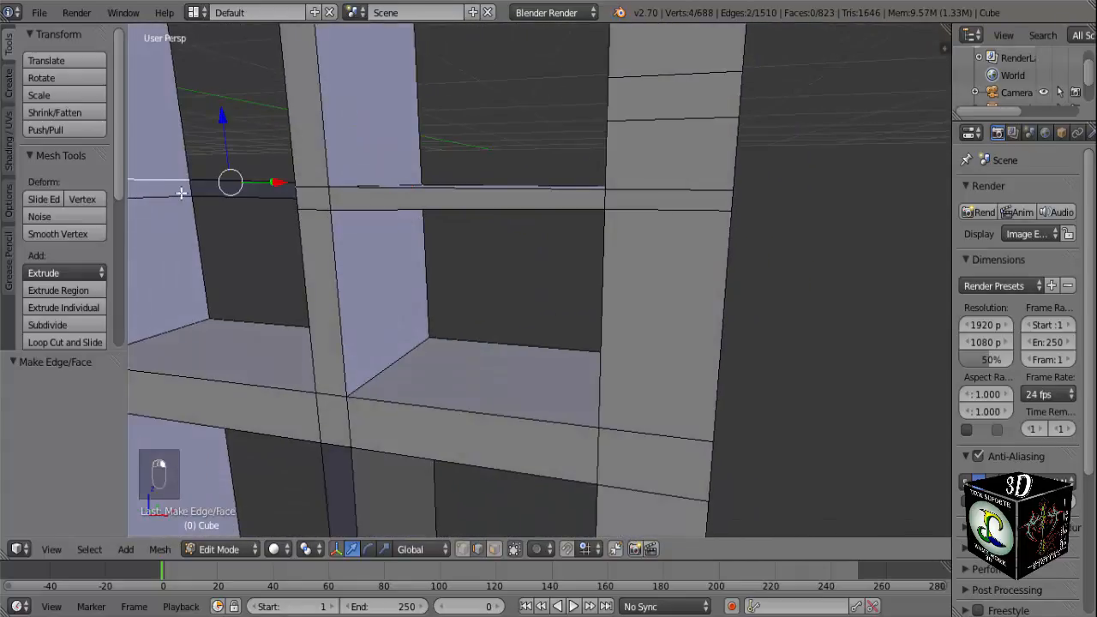
{"action": "key", "text": "f"}
Fill the bottom and front faces to close the crosspiece between the thicker inner post and the thin bar.
{"action": "right_click", "coordinate": [156, 199]}
{"action": "middle_click_drag", "start_coordinate": [154, 198], "coordinate": [539, 223]}
{"action": "right_click", "coordinate": [589, 207], "text": "shift"}
{"action": "key", "text": "f"}
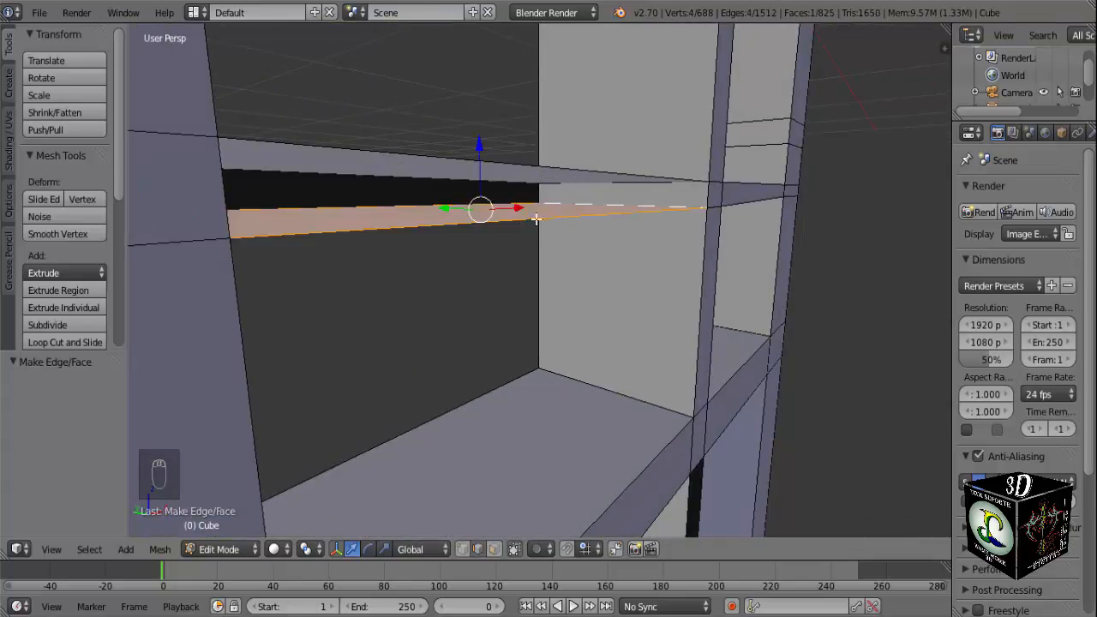
{"action": "right_click", "coordinate": [710, 195]}
{"action": "middle_click_drag", "start_coordinate": [710, 195], "coordinate": [651, 257]}
{"action": "right_click", "coordinate": [262, 188], "text": "shift"}
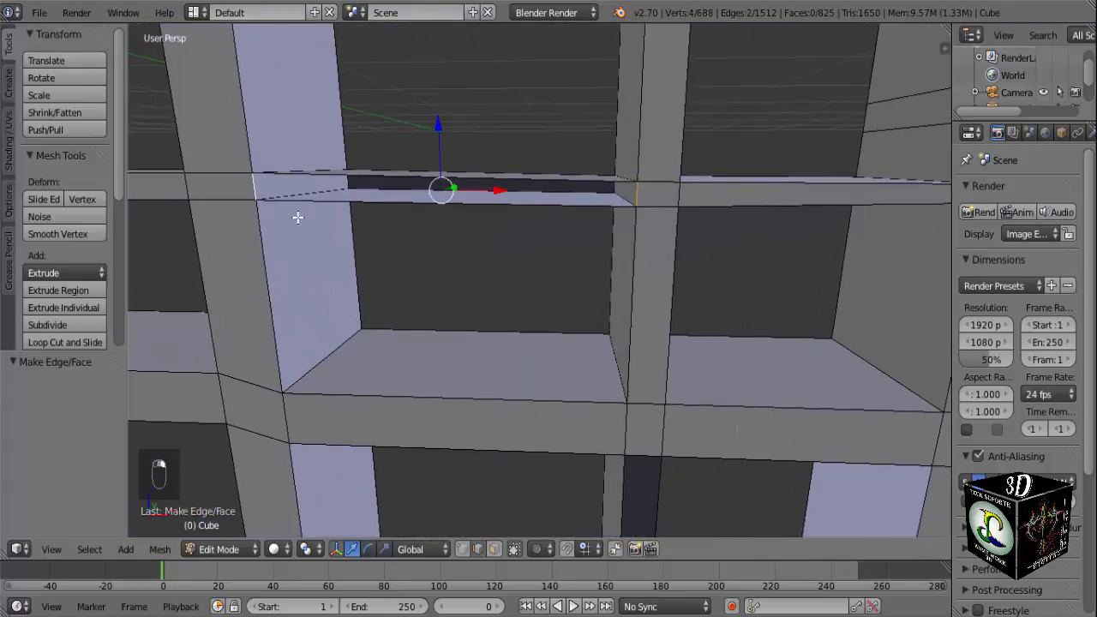
{"action": "key", "text": "f"}
Examine the new crosspieces in perspective and against the front-view reference, including the detail beside the outer post.
{"action": "key", "text": "KP_1"}
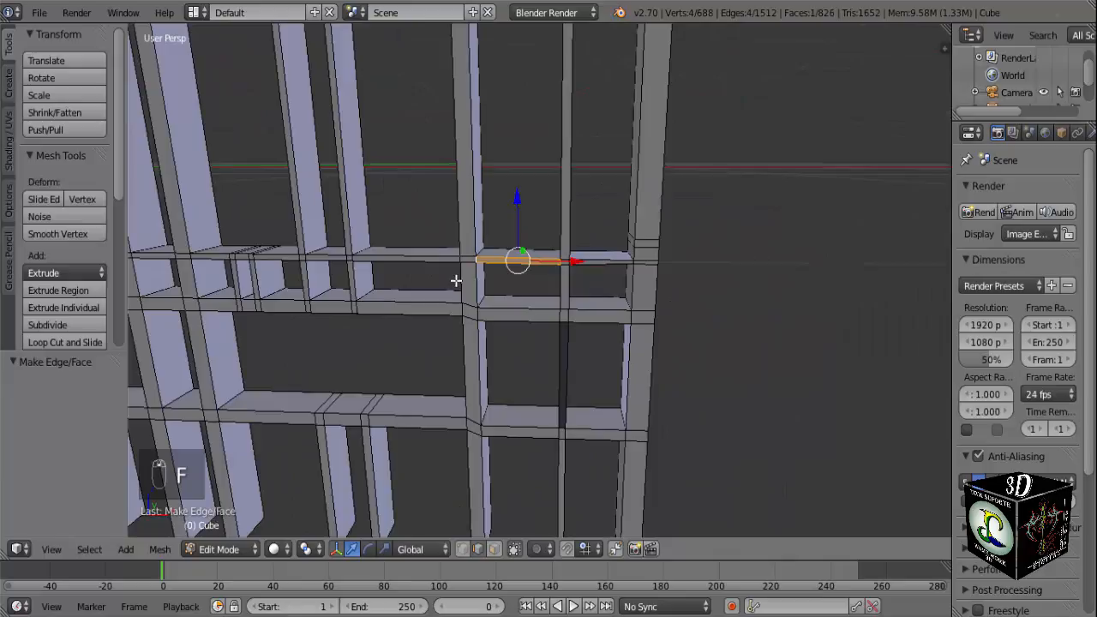
{"action": "scroll", "coordinate": [431, 279], "scroll_direction": "up", "scroll_amount": 1}
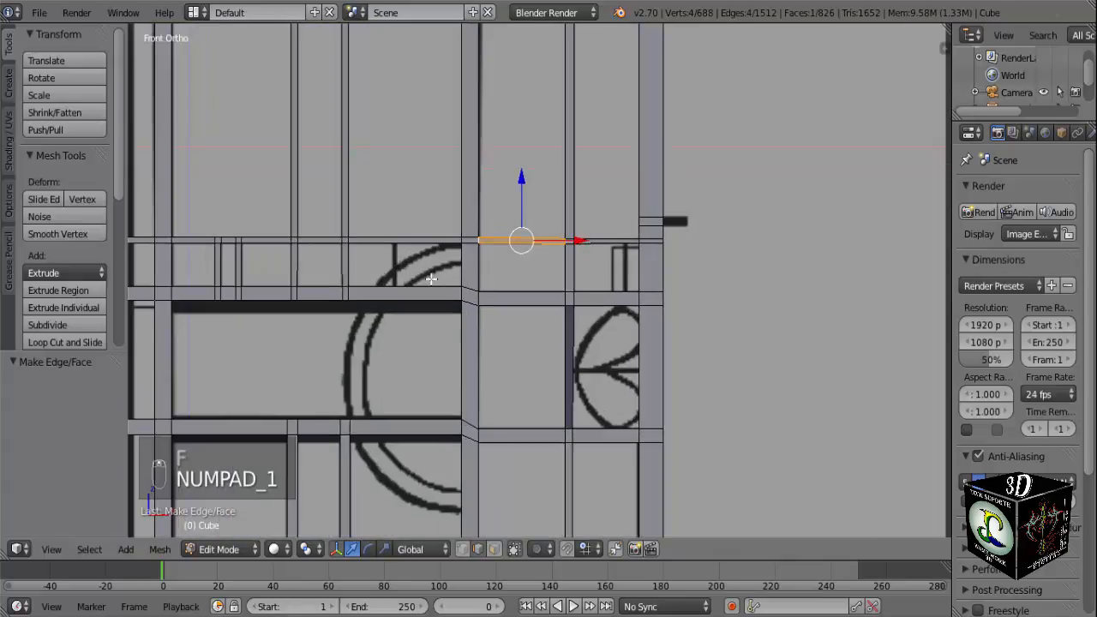
{"action": "middle_click_drag", "start_coordinate": [428, 278], "coordinate": [428, 278]}
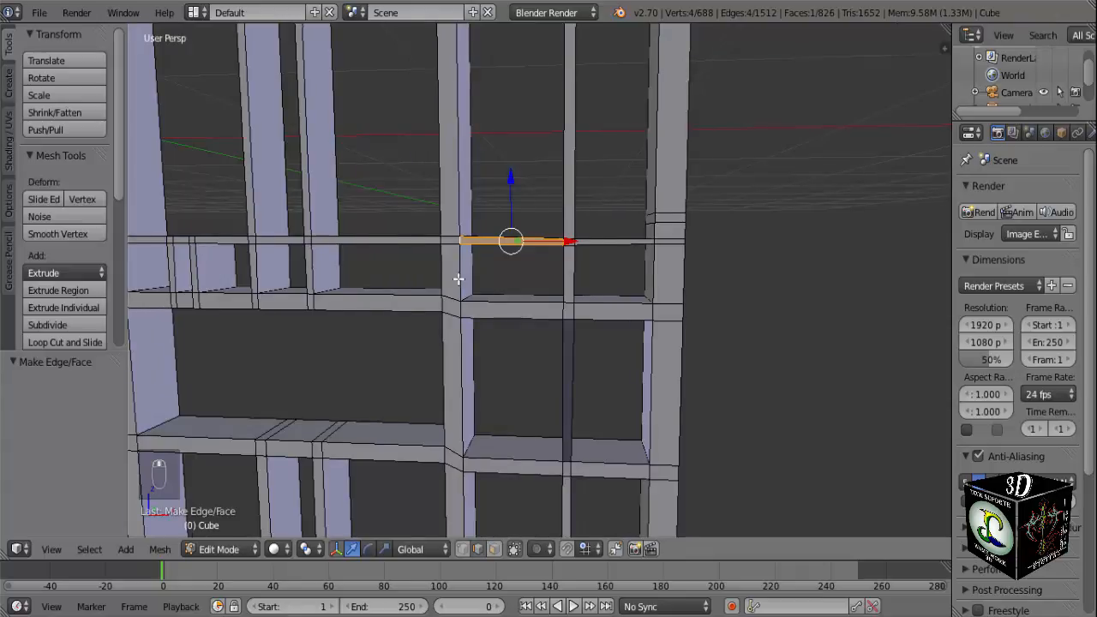
{"action": "middle_click_drag", "start_coordinate": [458, 282], "coordinate": [470, 303]}
{"action": "scroll", "coordinate": [470, 303], "scroll_direction": "down", "scroll_amount": 6}
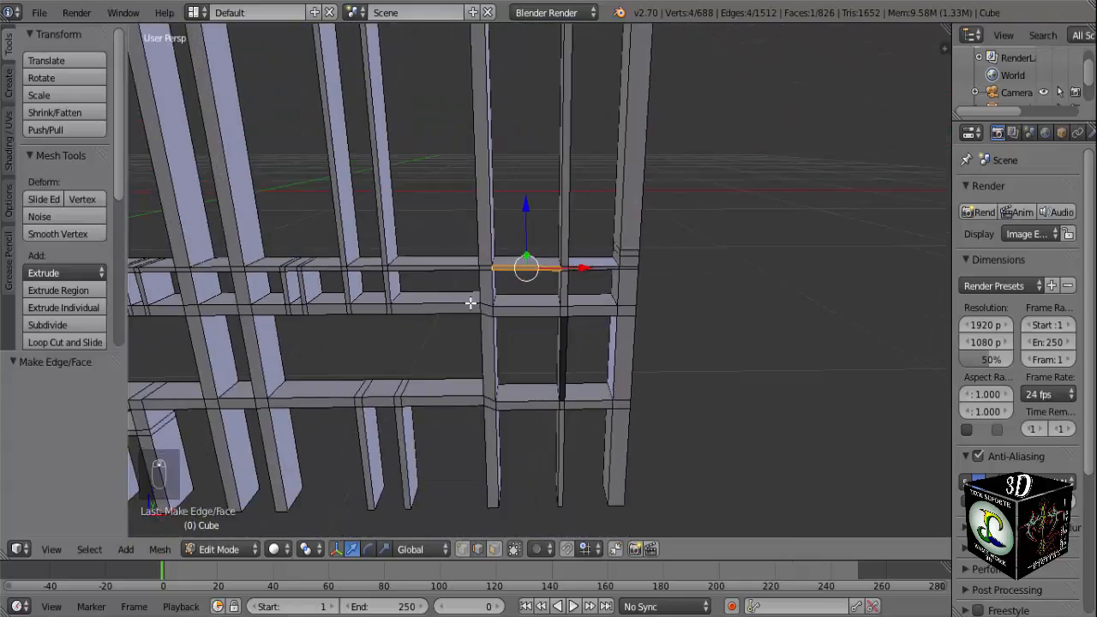
{"action": "key", "text": "KP_1"}
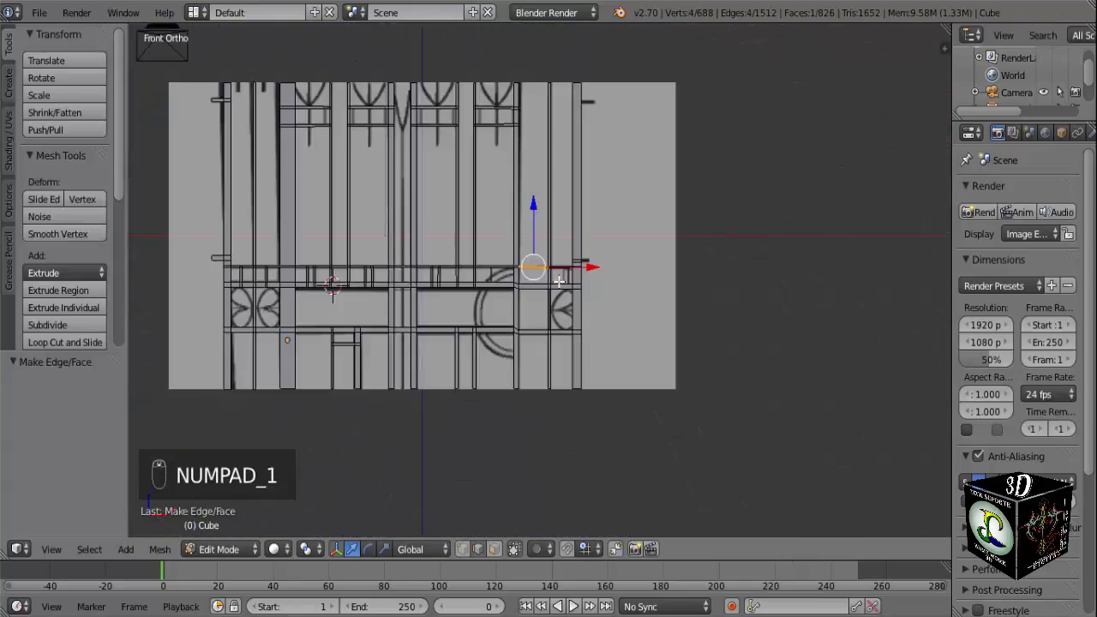
{"action": "scroll", "coordinate": [557, 279], "scroll_direction": "up", "scroll_amount": 7}
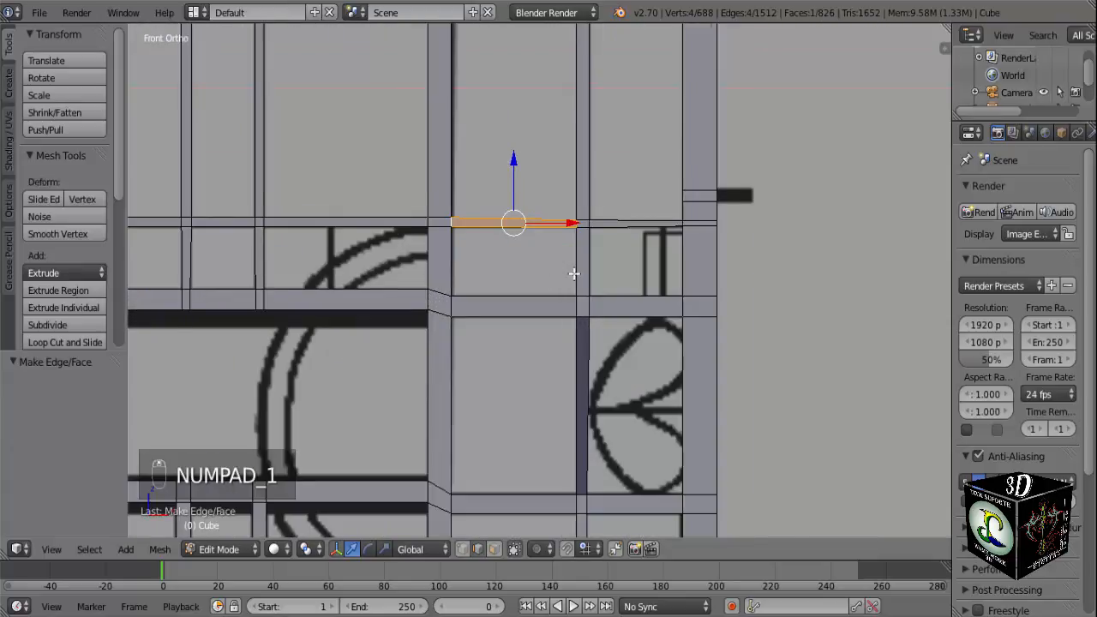
{"action": "scroll", "coordinate": [677, 259], "scroll_direction": "up", "scroll_amount": 4}
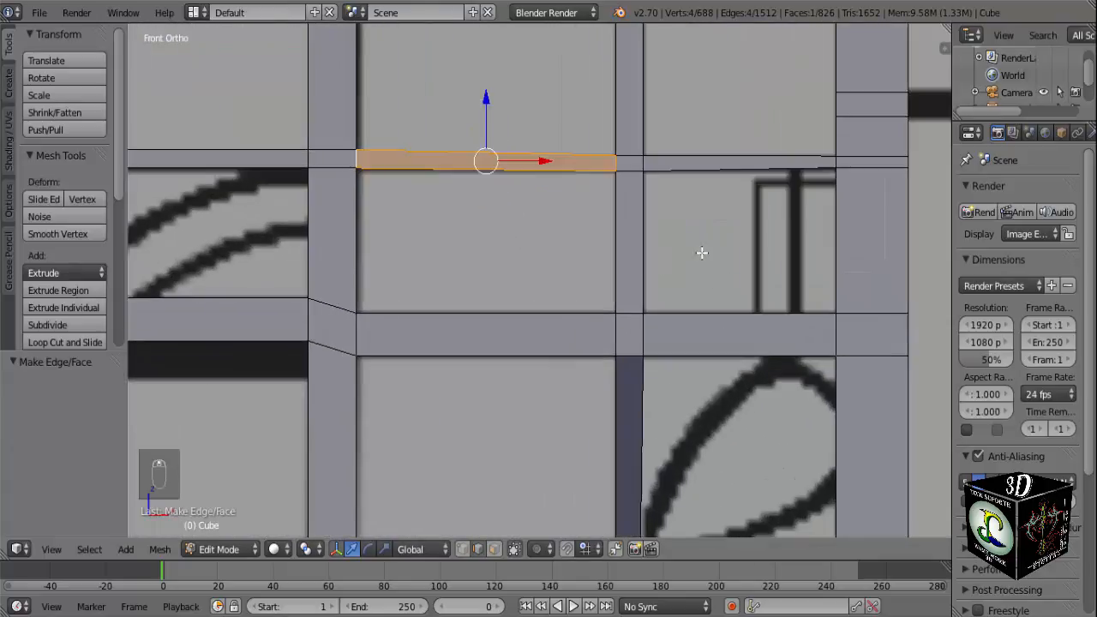
{"action": "scroll", "coordinate": [738, 238], "scroll_direction": "down", "scroll_amount": 5}
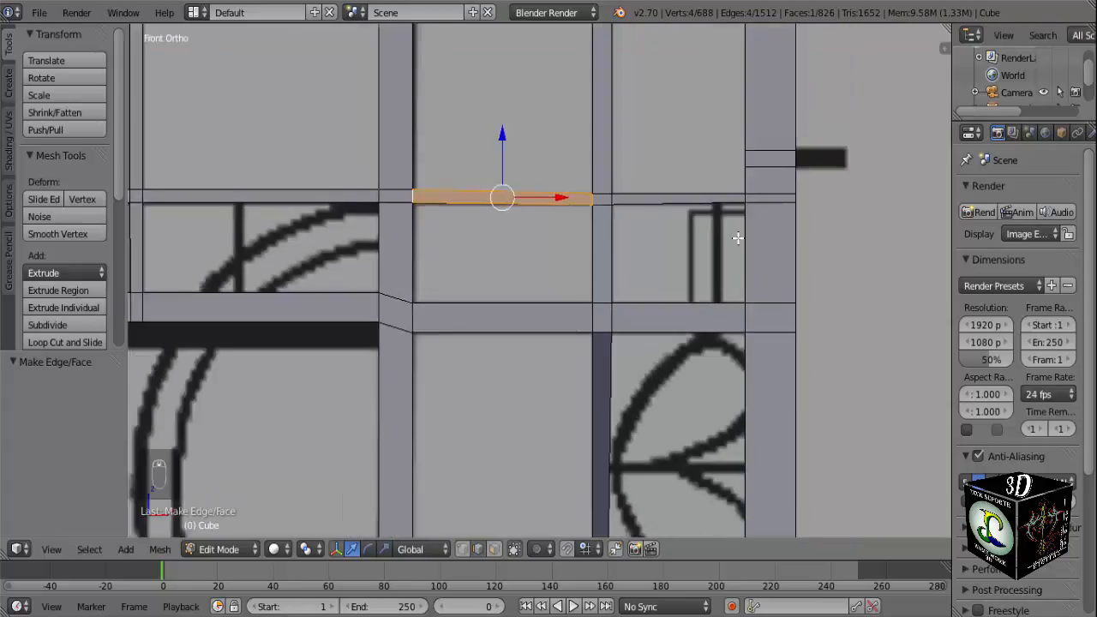
{"action": "scroll", "coordinate": [678, 288], "scroll_direction": "up", "scroll_amount": 3}
{"action": "scroll", "coordinate": [679, 288], "scroll_direction": "up", "scroll_amount": 3}
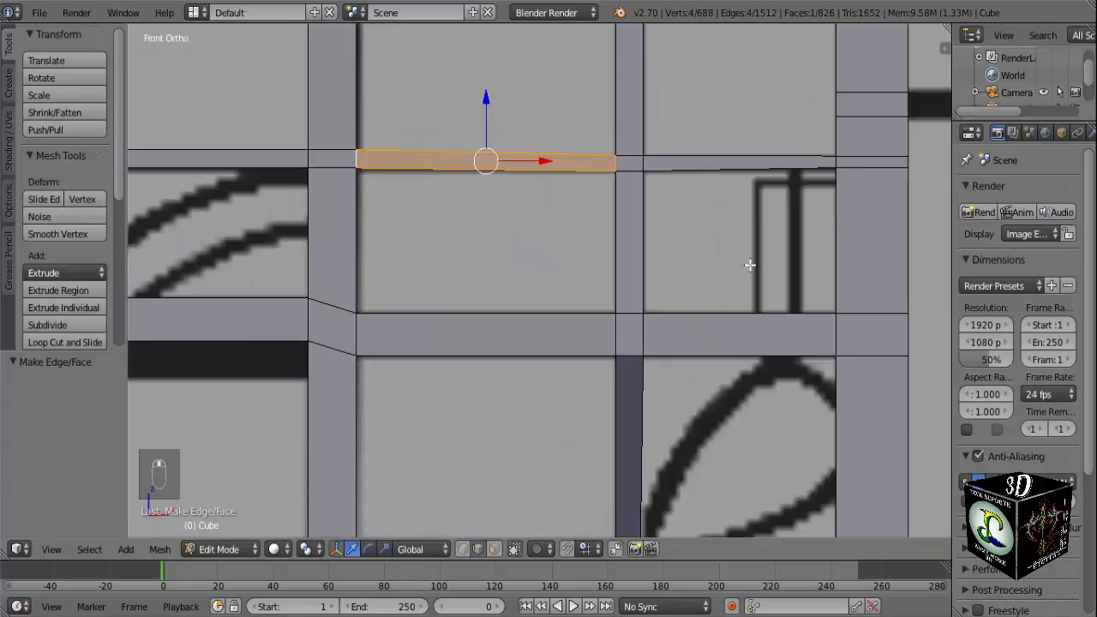
Add a loop cut to the outer post and slide it up to the top line of the small rectangular frame in the reference.
{"action": "middle_click_drag", "start_coordinate": [775, 244], "coordinate": [615, 257], "text": "shift"}
{"action": "key", "text": "a"}
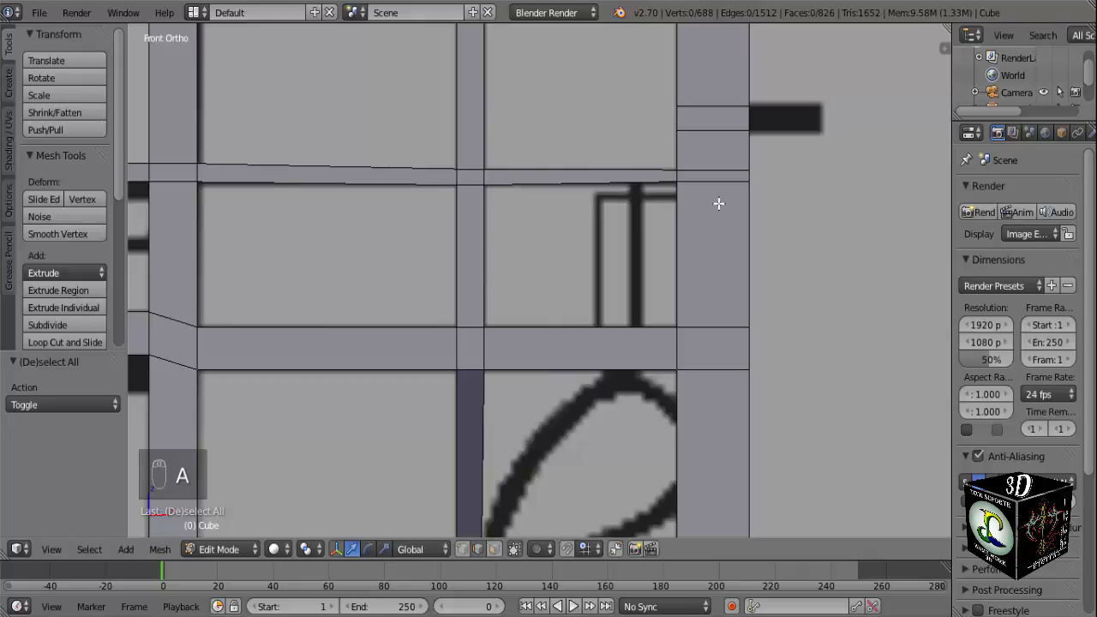
{"action": "key", "text": "ctrl+r"}
{"action": "left_click", "coordinate": [737, 203]}
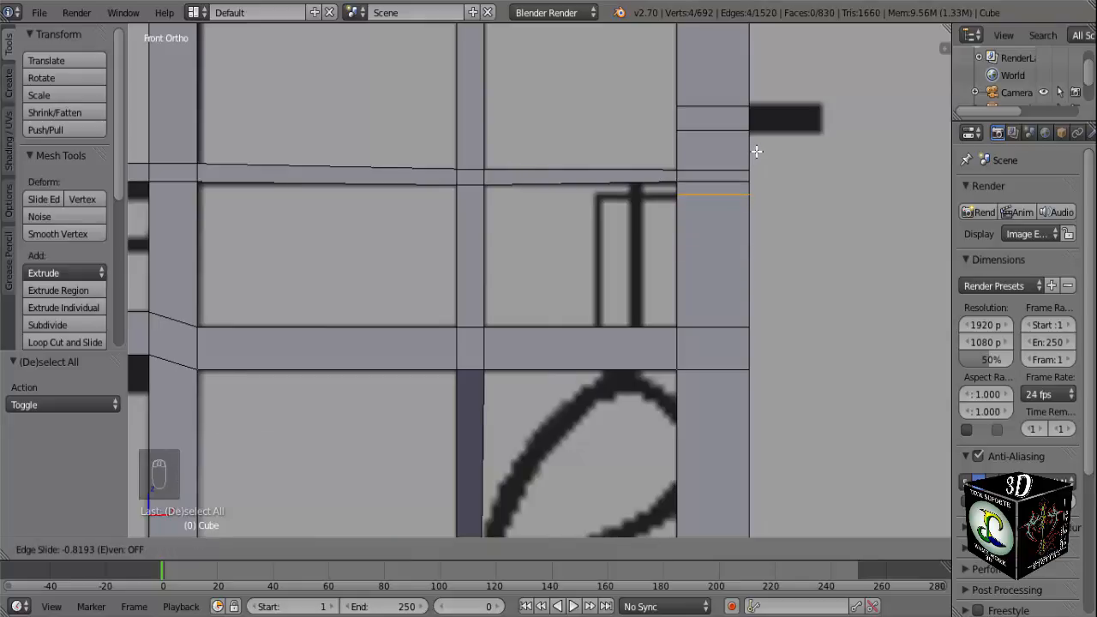
{"action": "left_click", "coordinate": [757, 150]}
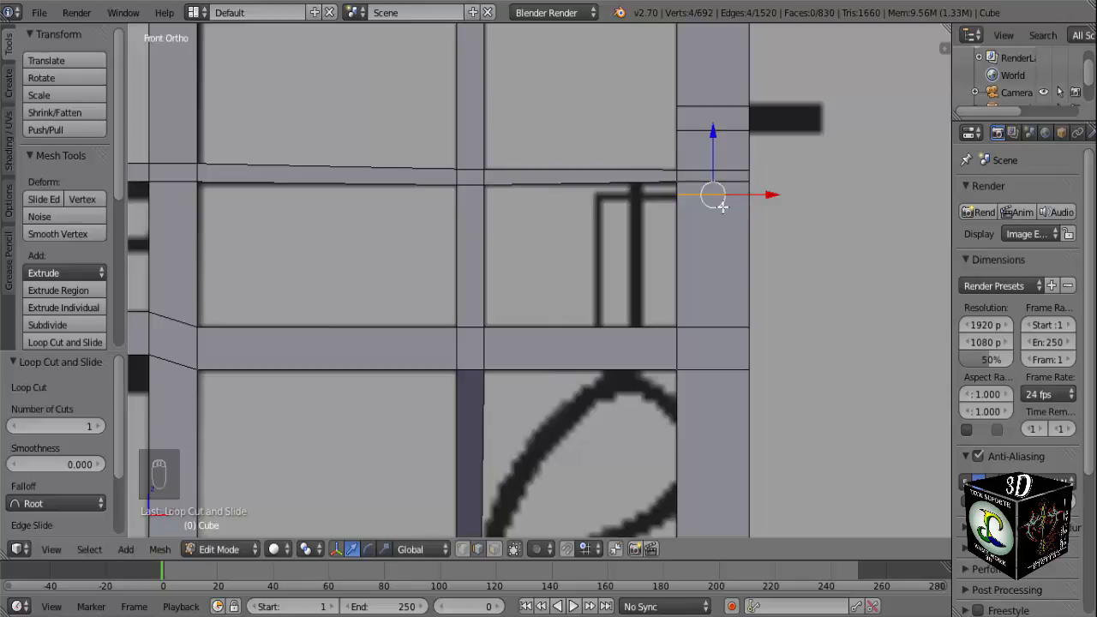
Raise the outer post's new loop 0.001 along Z, closer to the upper edge of the small frame's top line.
{"action": "key", "text": "KP_Decimal"}
{"action": "middle_click_drag", "start_coordinate": [425, 429], "coordinate": [520, 358], "text": "shift"}
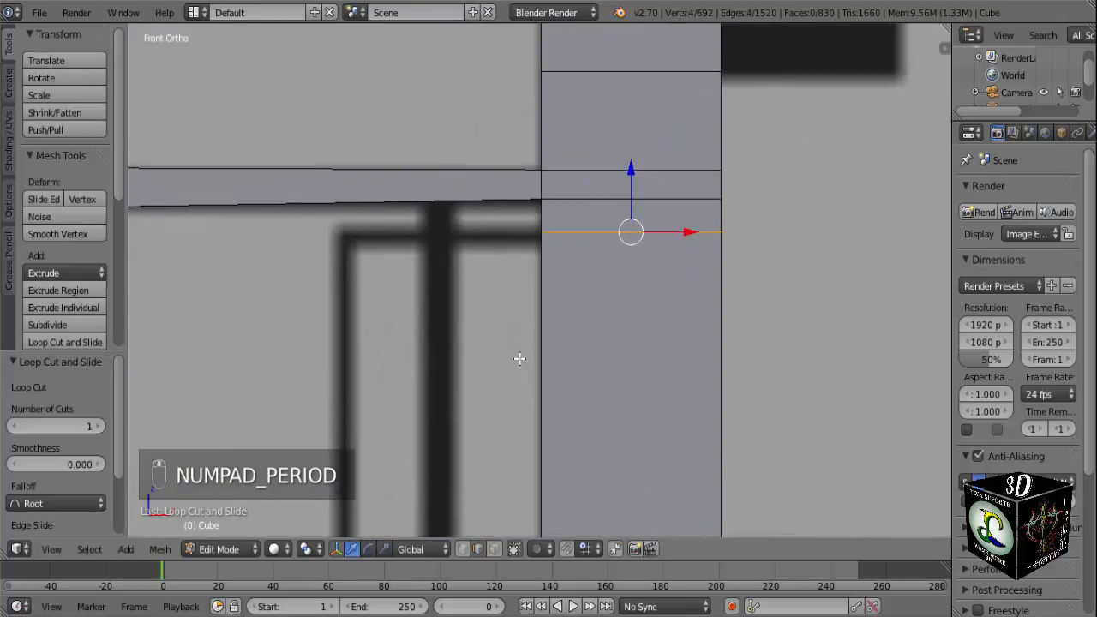
{"action": "left_click_drag", "start_coordinate": [631, 170], "coordinate": [633, 164]}
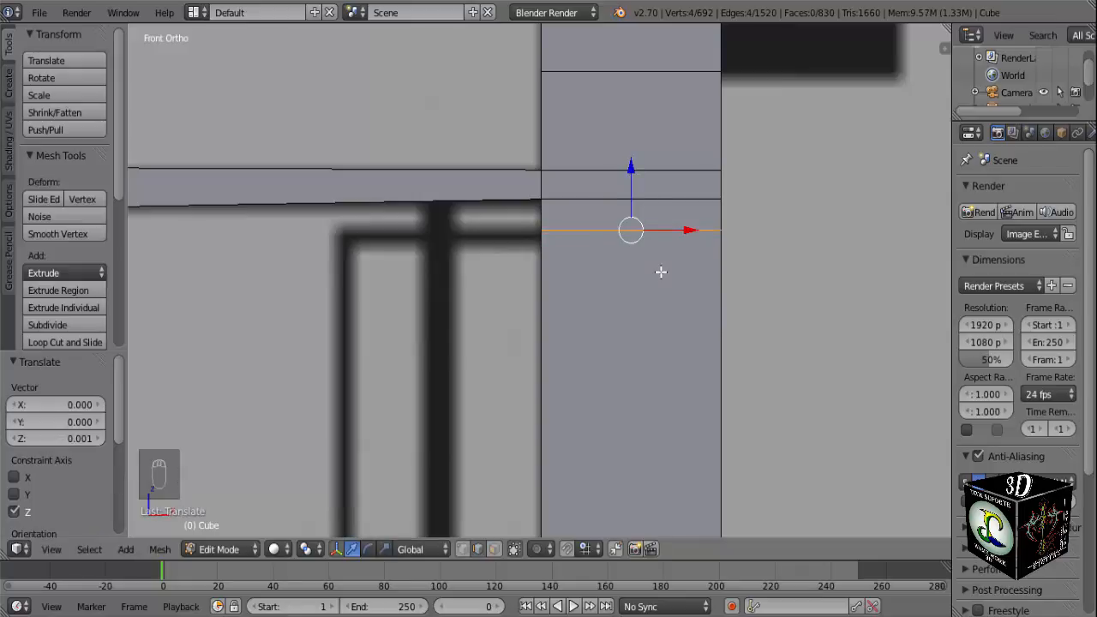
Add another loop cut to the outer post and slide it up to just below the small frame's top line.
{"action": "key", "text": "ctrl+r"}
{"action": "left_click", "coordinate": [660, 271]}
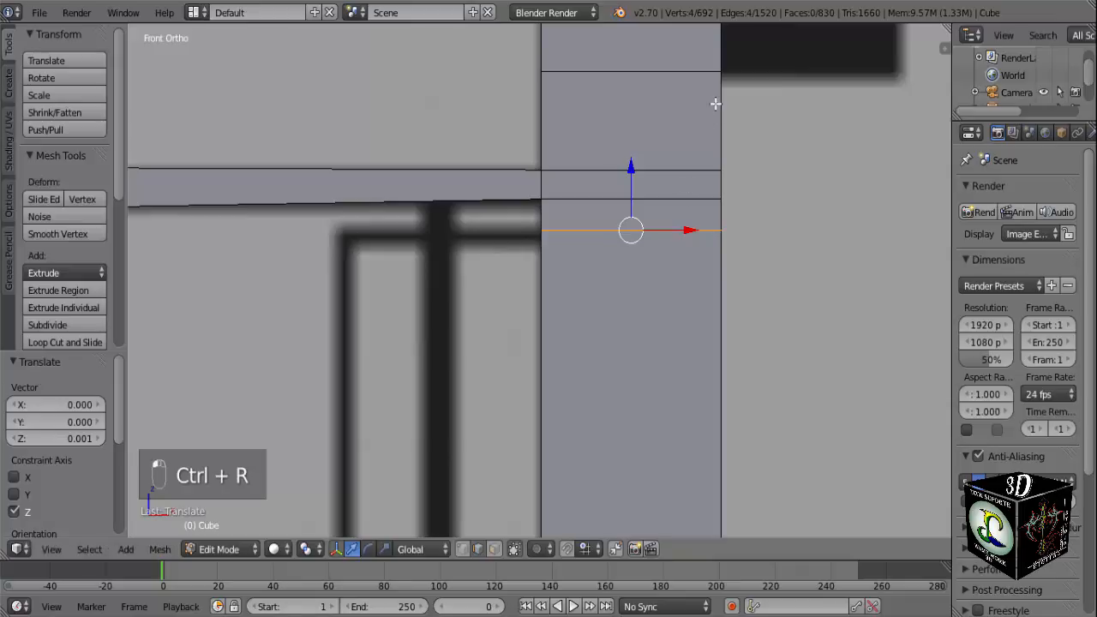
{"action": "scroll", "coordinate": [647, 270], "scroll_direction": "down", "scroll_amount": 2}
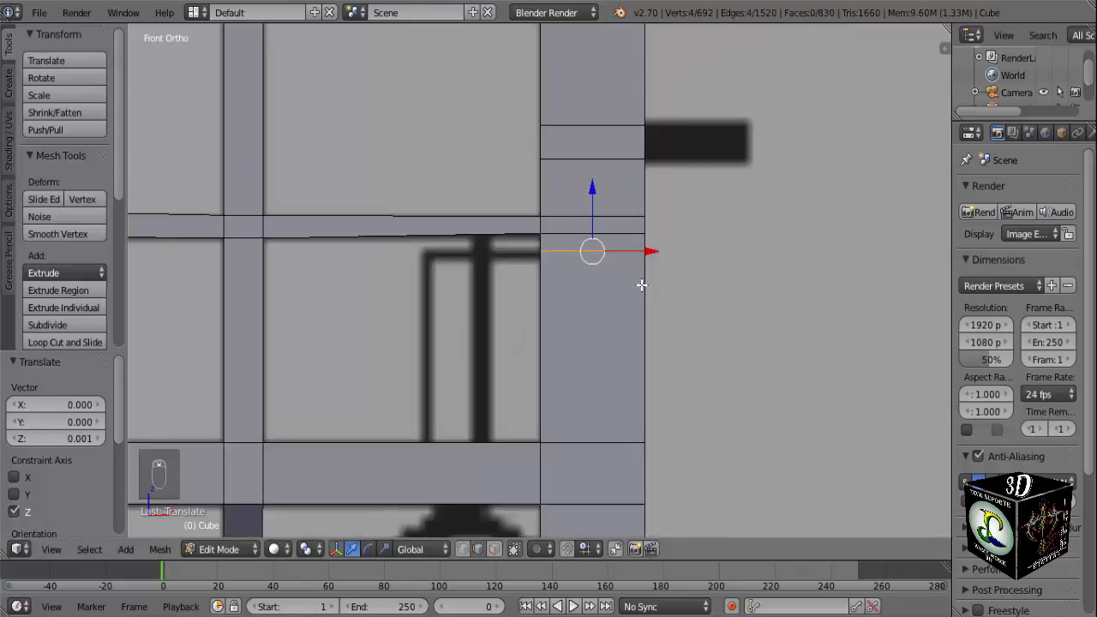
{"action": "key", "text": "ctrl+r"}
{"action": "left_click", "coordinate": [625, 328]}
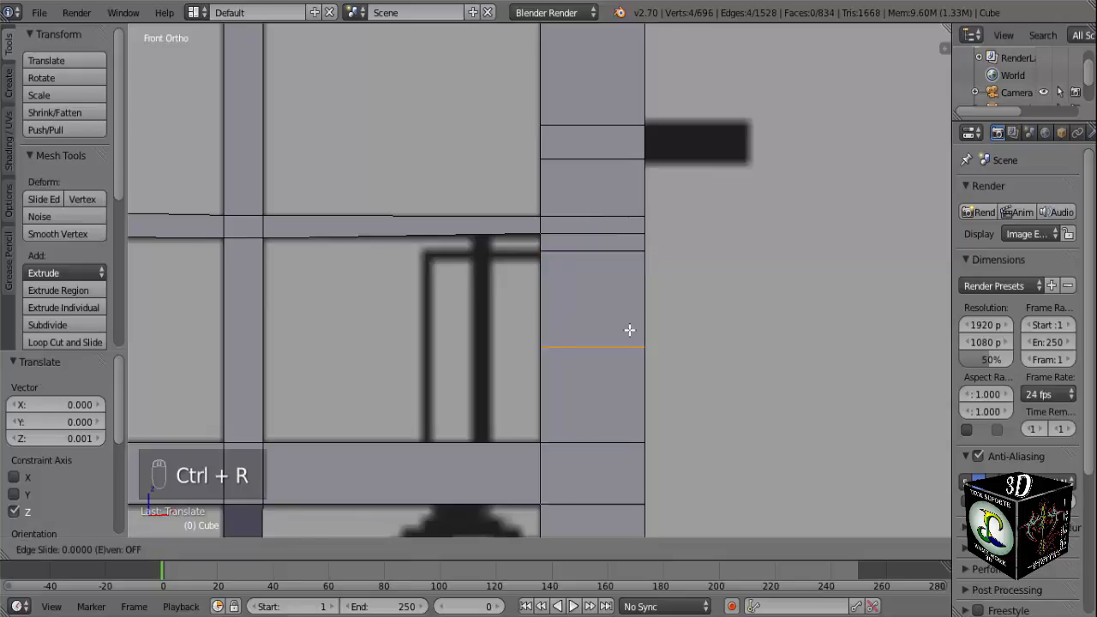
{"action": "left_click", "coordinate": [628, 250]}
{"action": "key", "text": "KP_Decimal"}
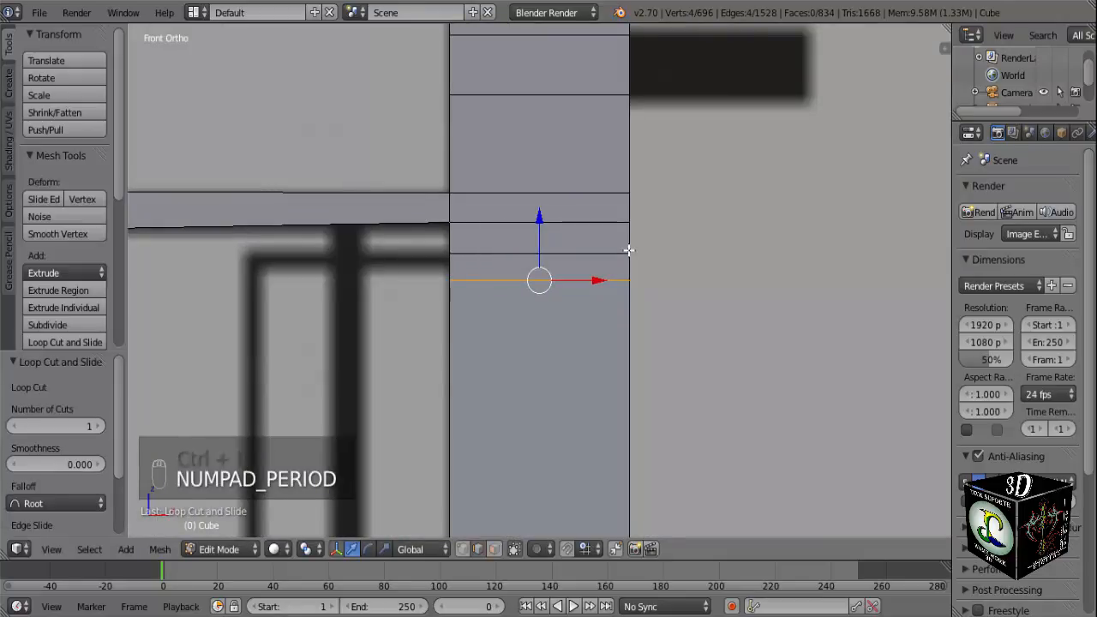
Raise the outer post's lower new loop 0.013 along Z to the lower edge of the small frame's top line.
{"action": "key", "text": "g"}
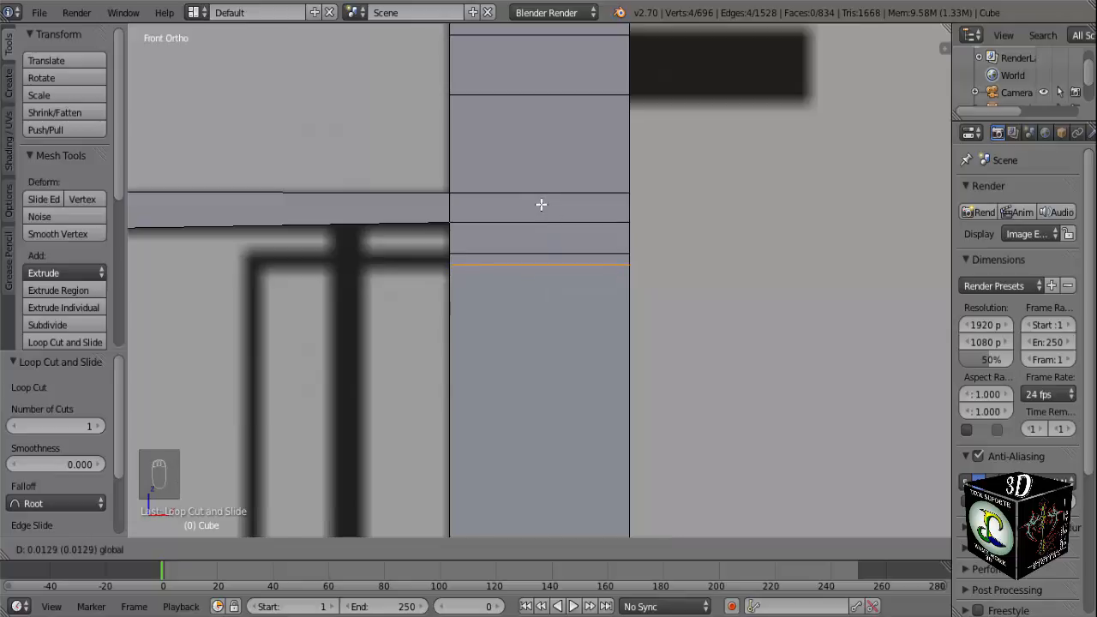
{"action": "left_click", "coordinate": [541, 207]}
Extrude the narrow face between the outer post's new loops 0.079 along negative X, up to the thick vertical line in the reference.
{"action": "middle_click_drag", "start_coordinate": [524, 245], "coordinate": [580, 262]}
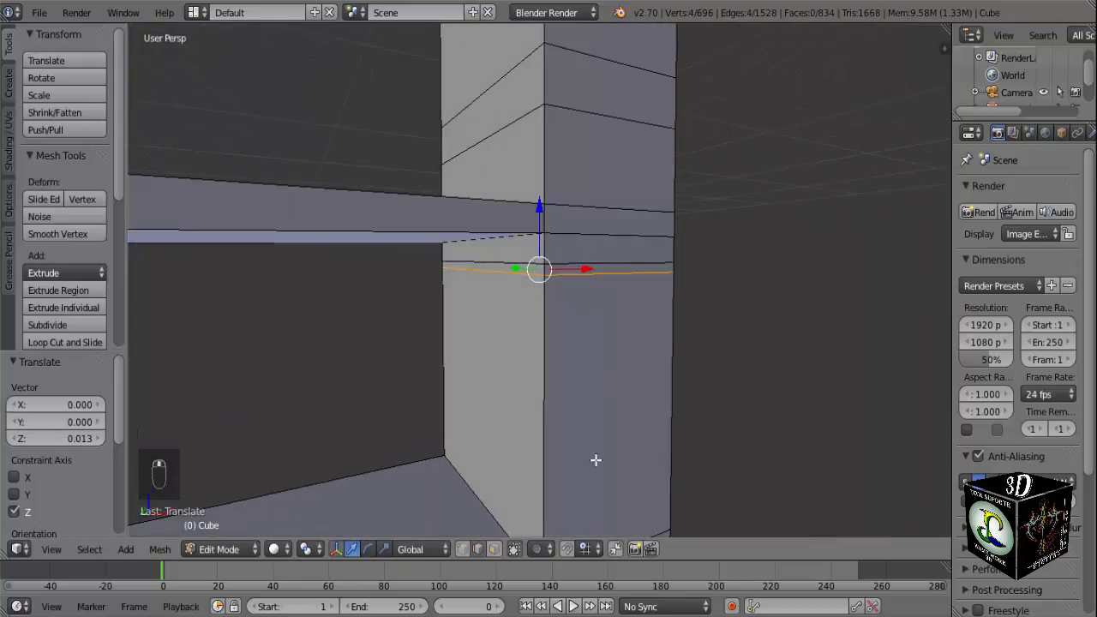
{"action": "left_click", "coordinate": [494, 549]}
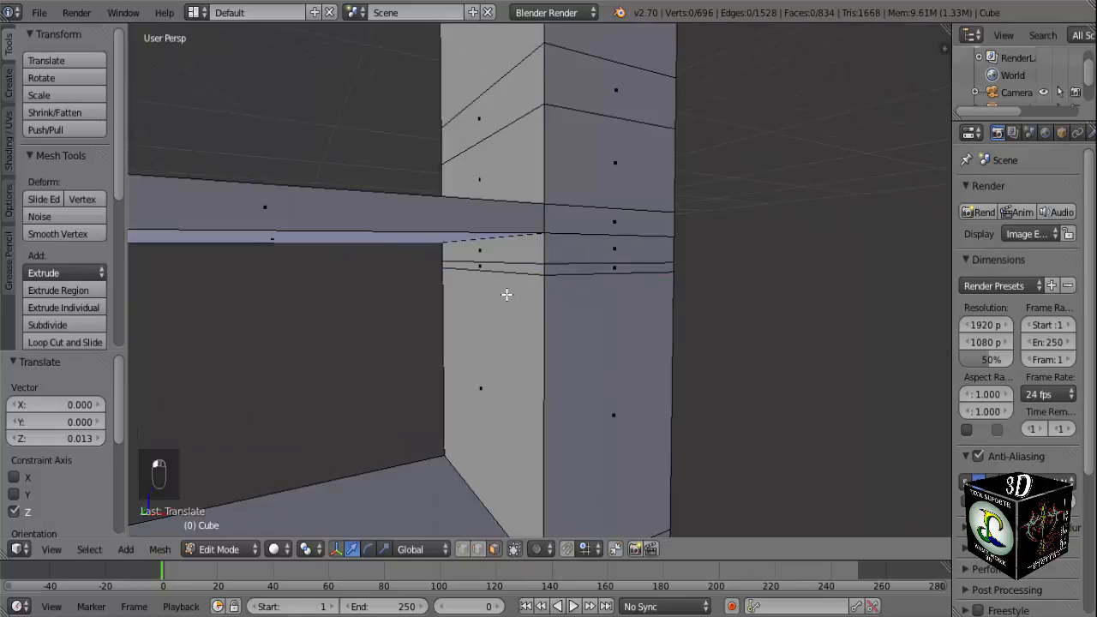
{"action": "right_click", "coordinate": [502, 267]}
{"action": "key", "text": "KP_1"}
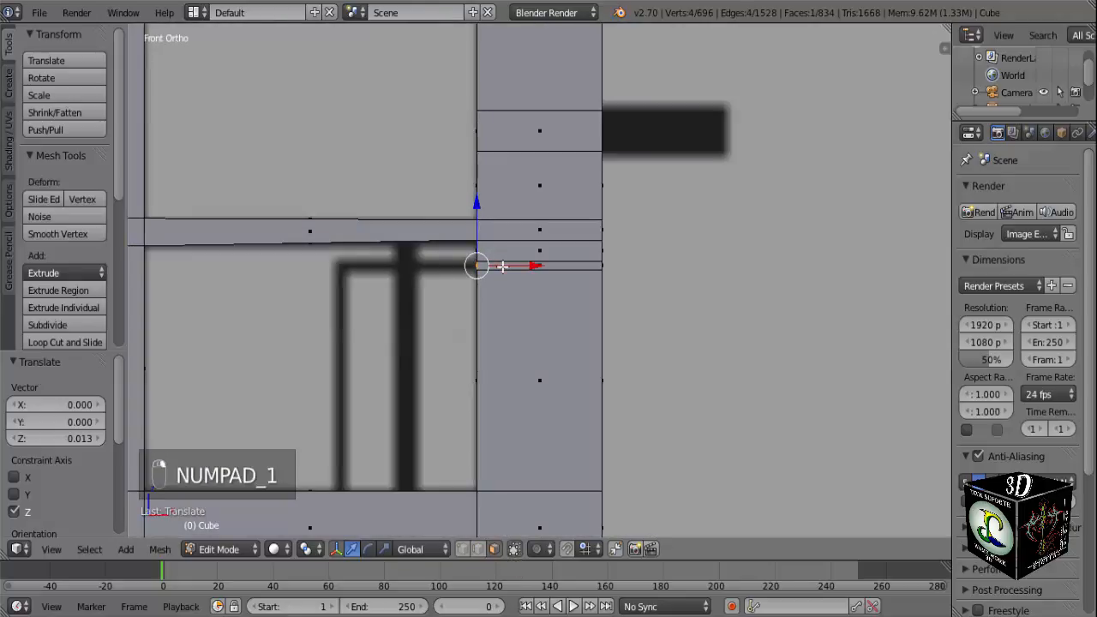
{"action": "middle_click_drag", "start_coordinate": [454, 306], "coordinate": [564, 299], "text": "shift"}
{"action": "scroll", "coordinate": [552, 306], "scroll_direction": "up", "scroll_amount": 3}
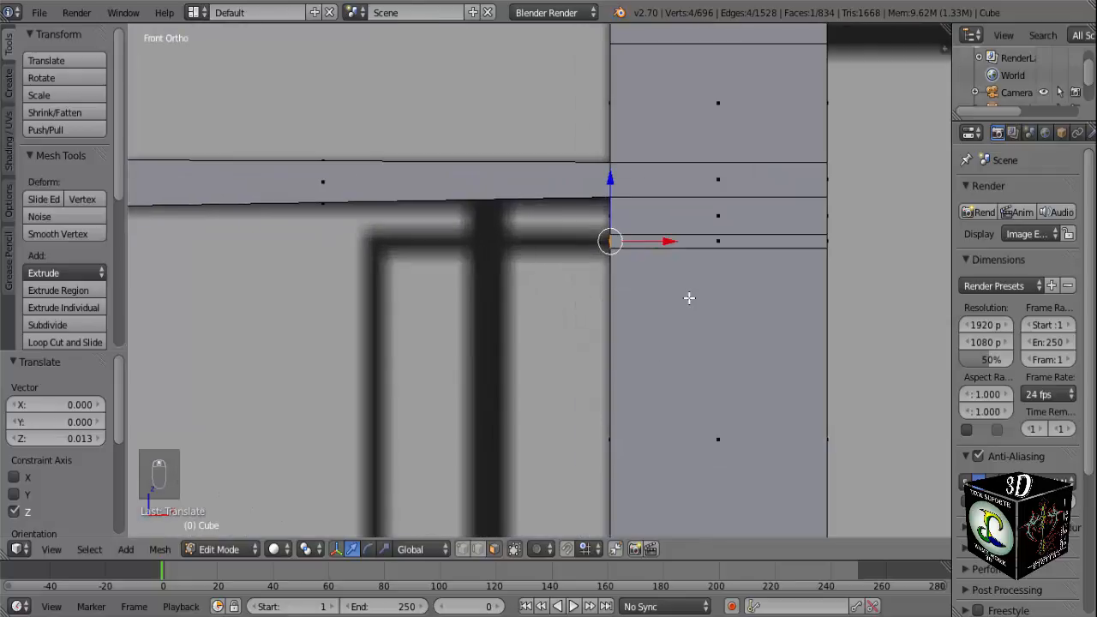
{"action": "key", "text": "e"}
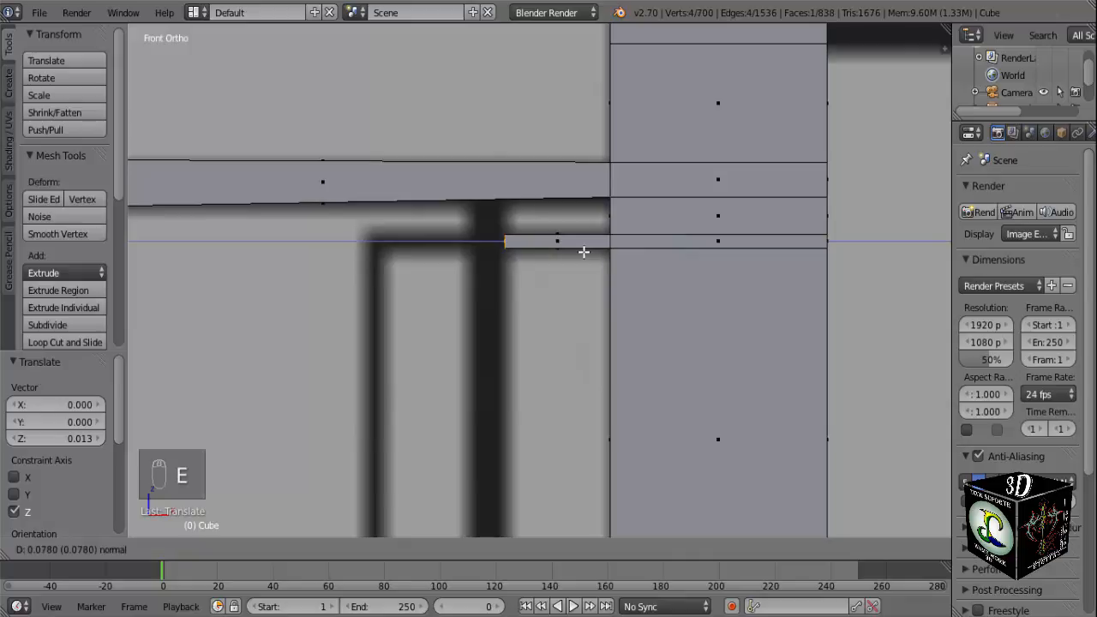
{"action": "left_click", "coordinate": [583, 252]}
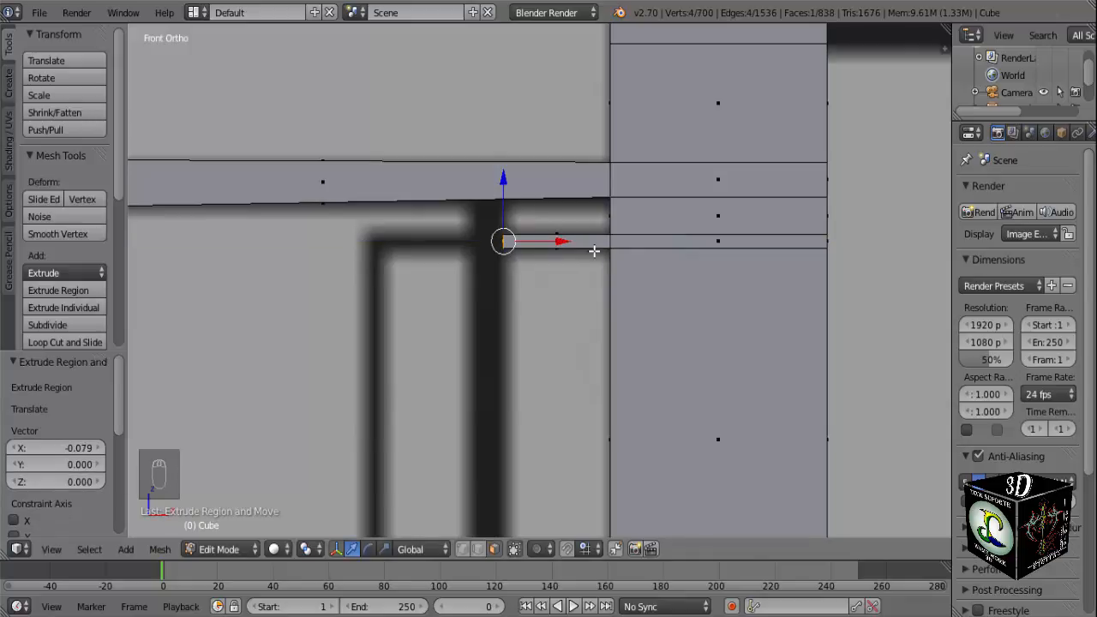
Extrude the frame's top bar 0.024 across the thick vertical line and another 0.067 to the small frame's thin vertical line.
{"action": "key", "text": "e"}
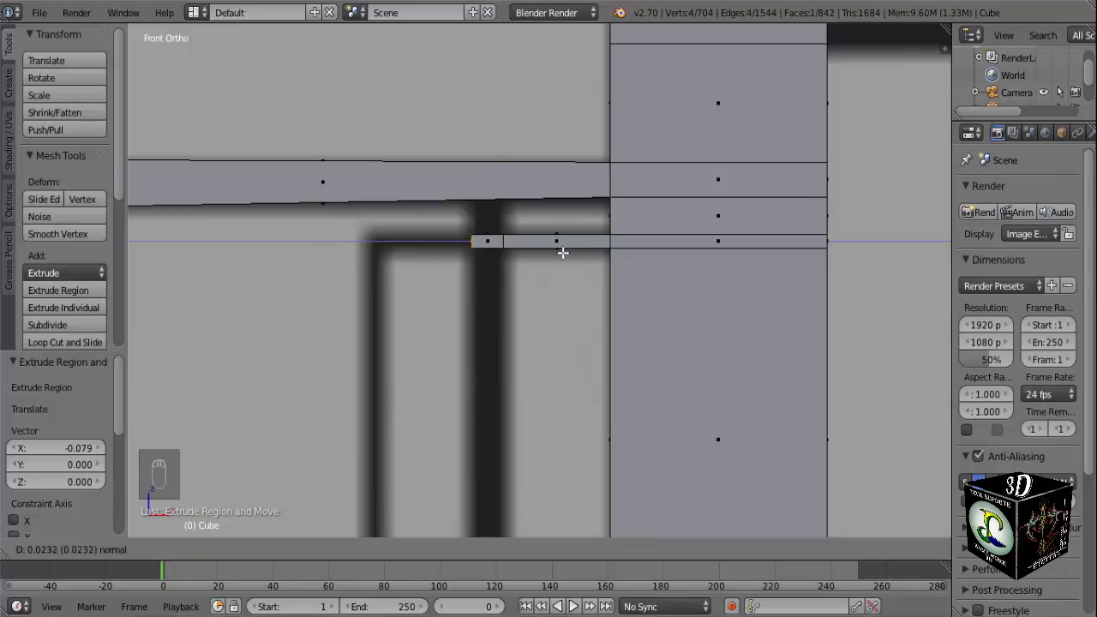
{"action": "left_click", "coordinate": [560, 253]}
{"action": "key", "text": "e"}
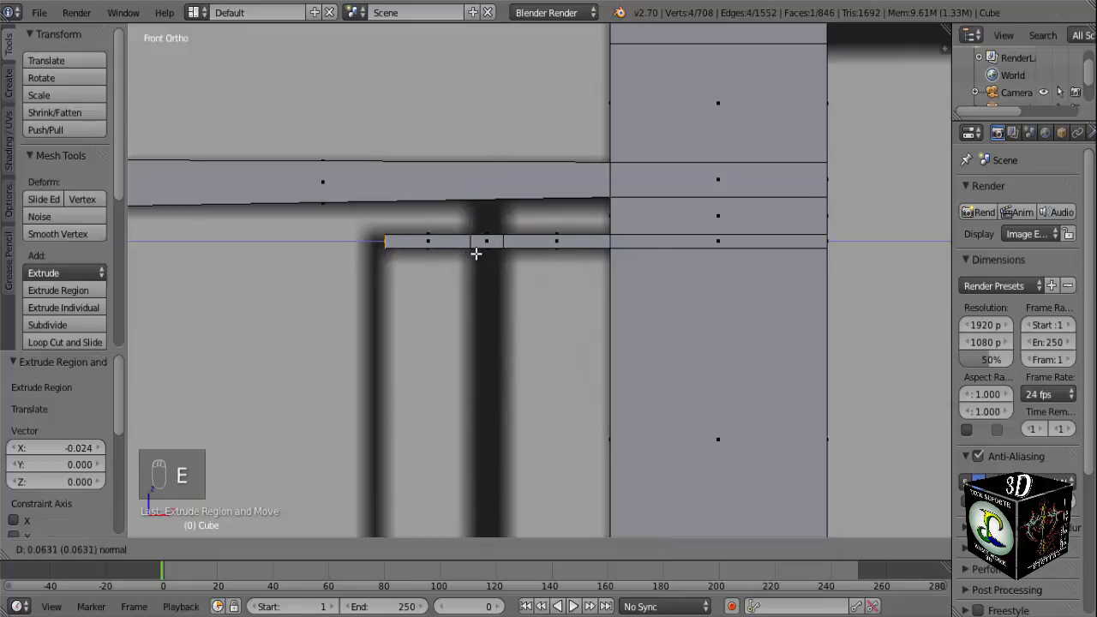
{"action": "left_click", "coordinate": [471, 252]}
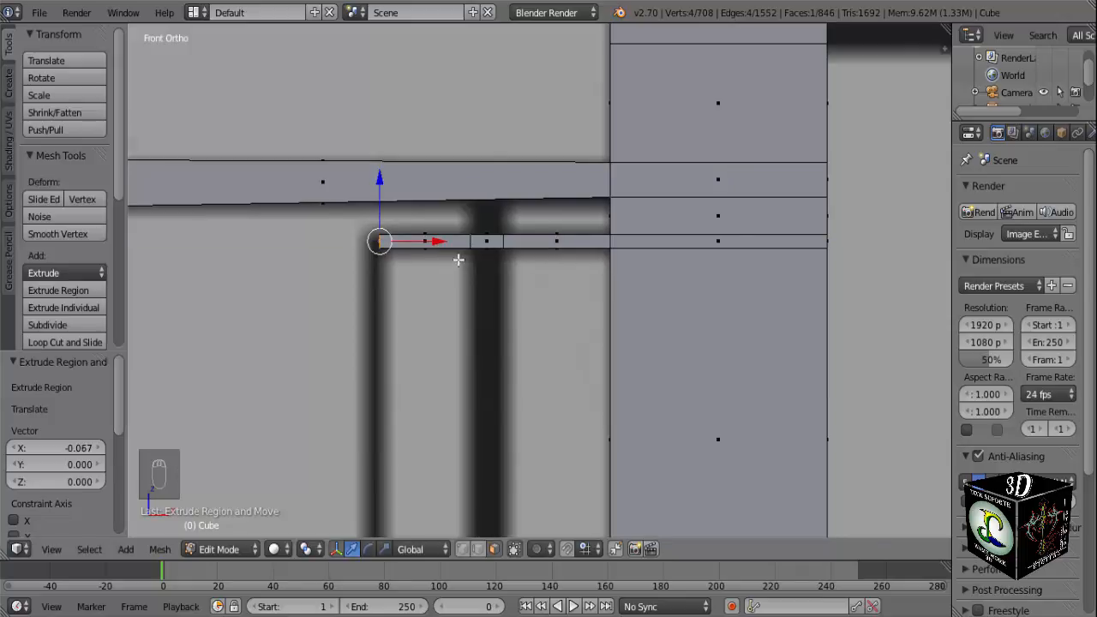
Extrude the top bar's end face another 0.011 along negative X to form the small frame's corner.
{"action": "scroll", "coordinate": [459, 260], "scroll_direction": "up", "scroll_amount": 3}
{"action": "middle_click_drag", "start_coordinate": [443, 274], "coordinate": [708, 326], "text": "shift"}
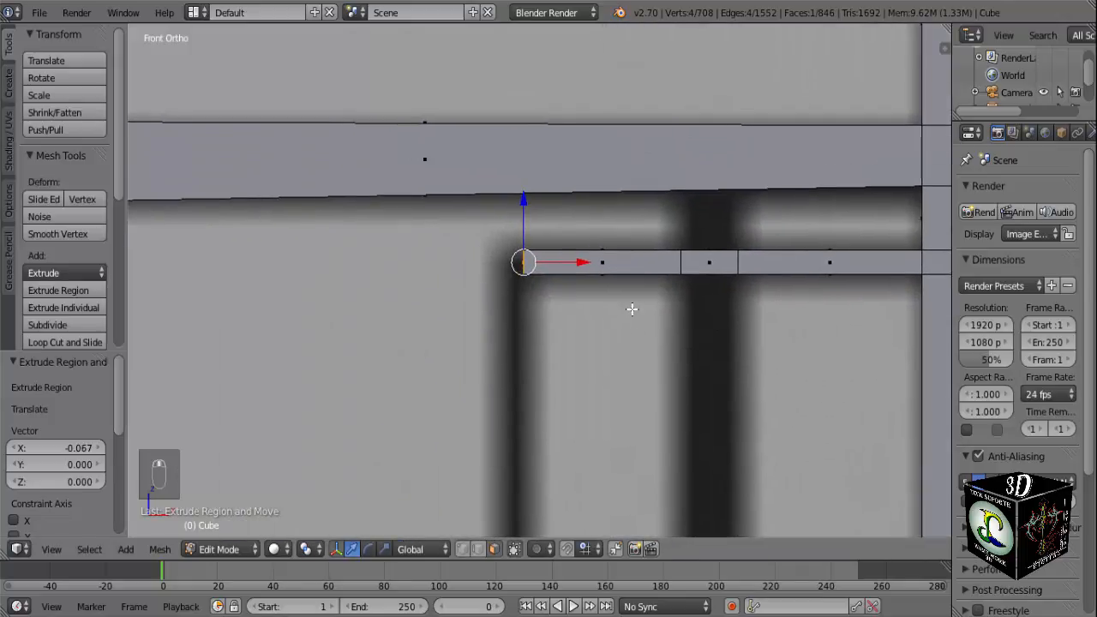
{"action": "key", "text": "e"}
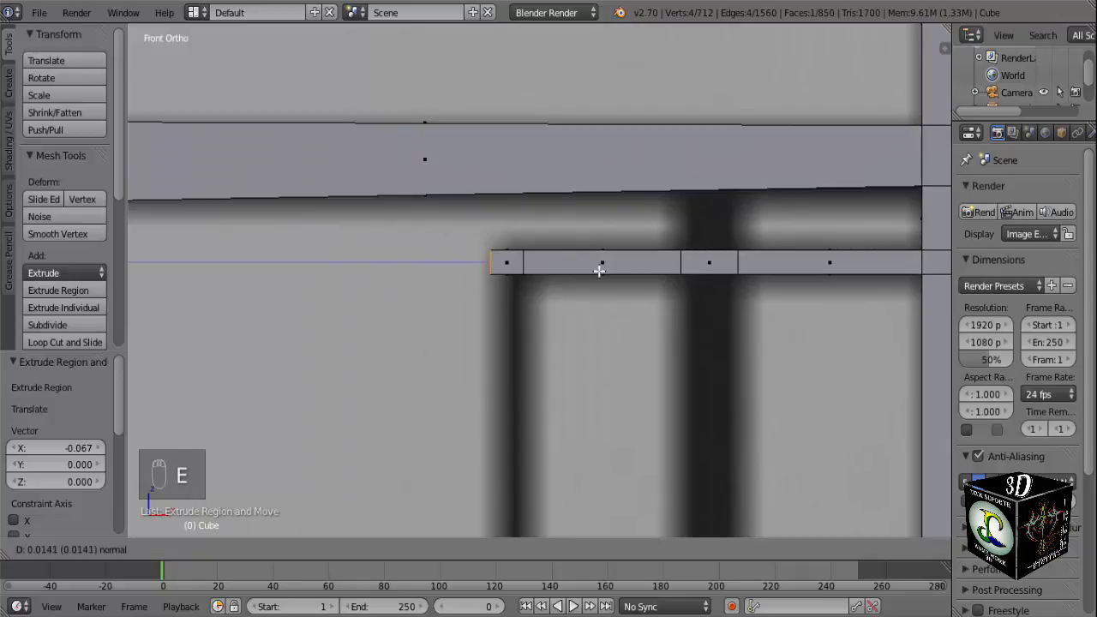
{"action": "left_click", "coordinate": [605, 271]}
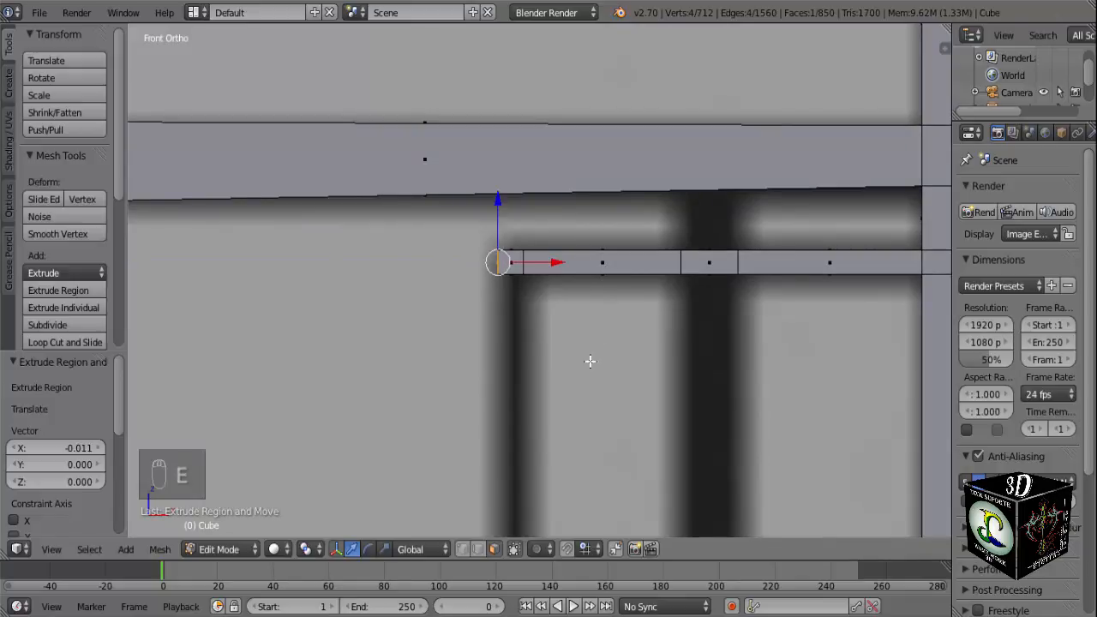
Add two separate loop cuts to the lower crosspiece, sliding them to the two edges of the thick vertical line in the reference.
{"action": "scroll", "coordinate": [590, 363], "scroll_direction": "down", "scroll_amount": 2}
{"action": "middle_click_drag", "start_coordinate": [557, 353], "coordinate": [549, 209], "text": "shift"}
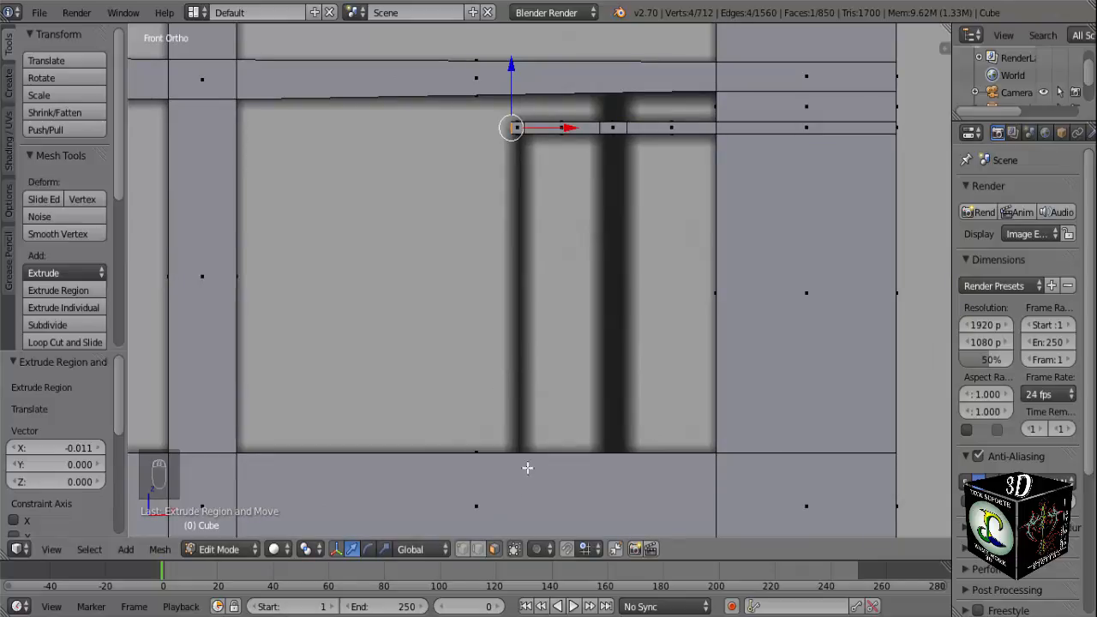
{"action": "scroll", "coordinate": [546, 142], "scroll_direction": "up", "scroll_amount": 2}
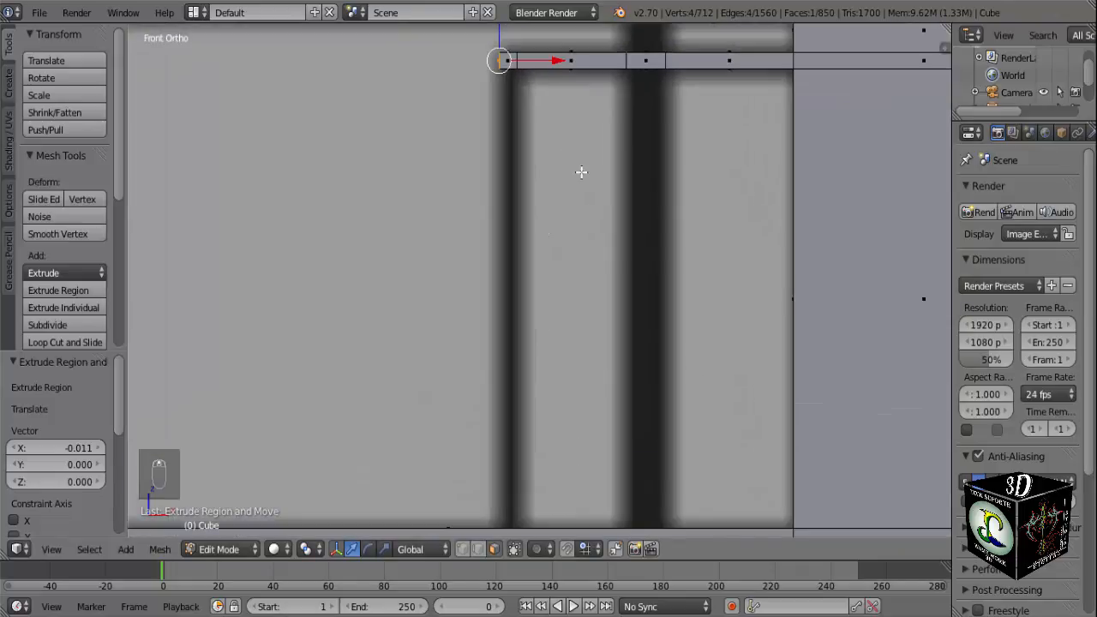
{"action": "scroll", "coordinate": [600, 257], "scroll_direction": "down", "scroll_amount": 2}
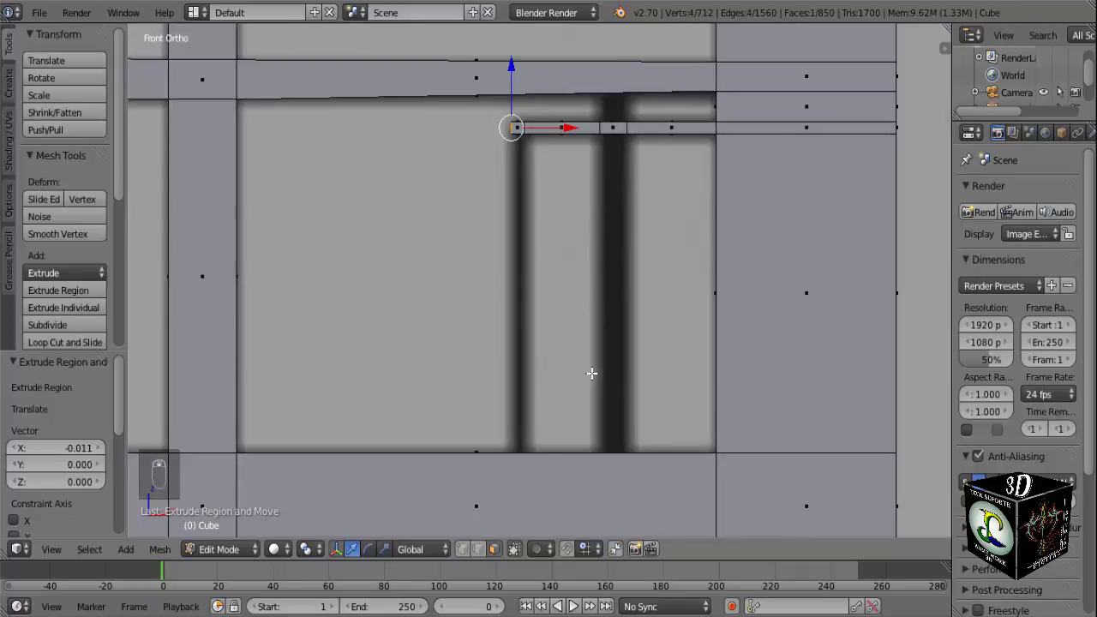
{"action": "key", "text": "ctrl+r"}
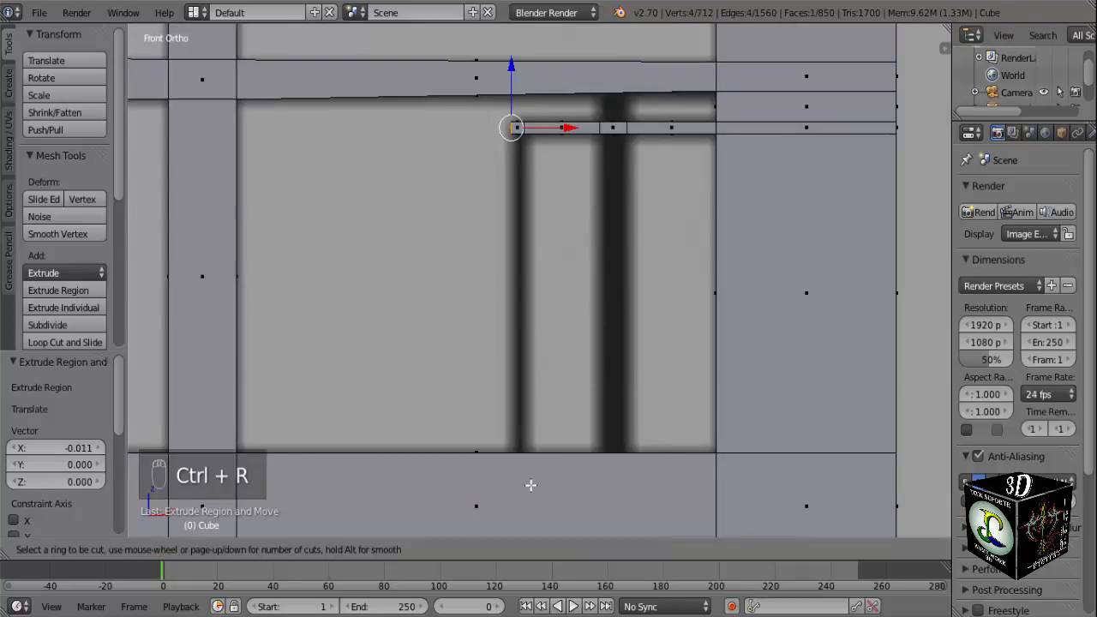
{"action": "left_click", "coordinate": [524, 465]}
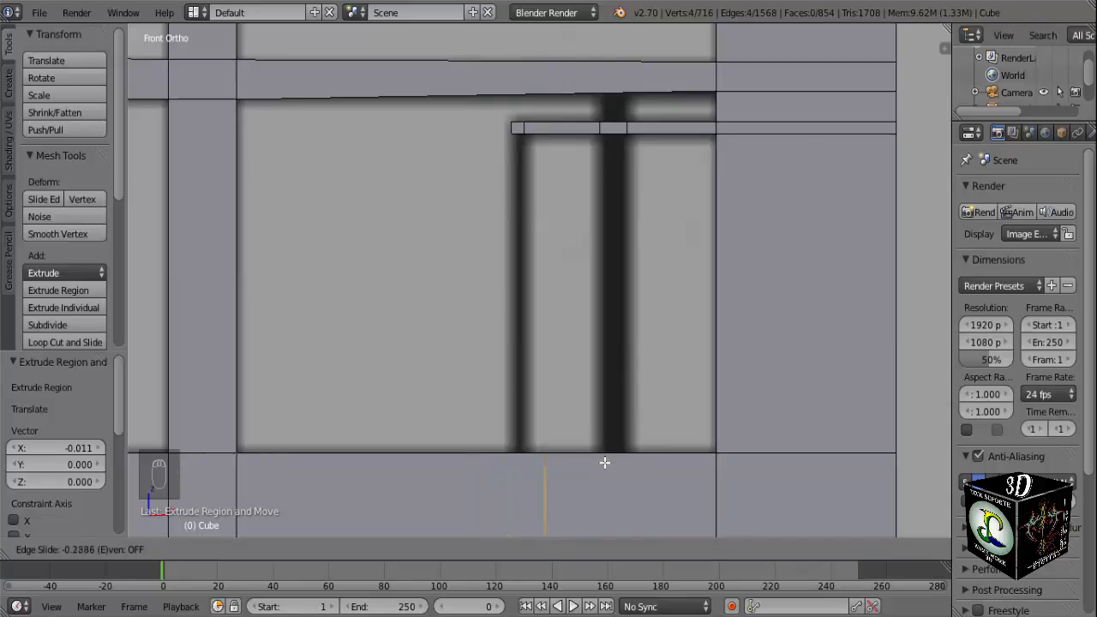
{"action": "left_click", "coordinate": [675, 456]}
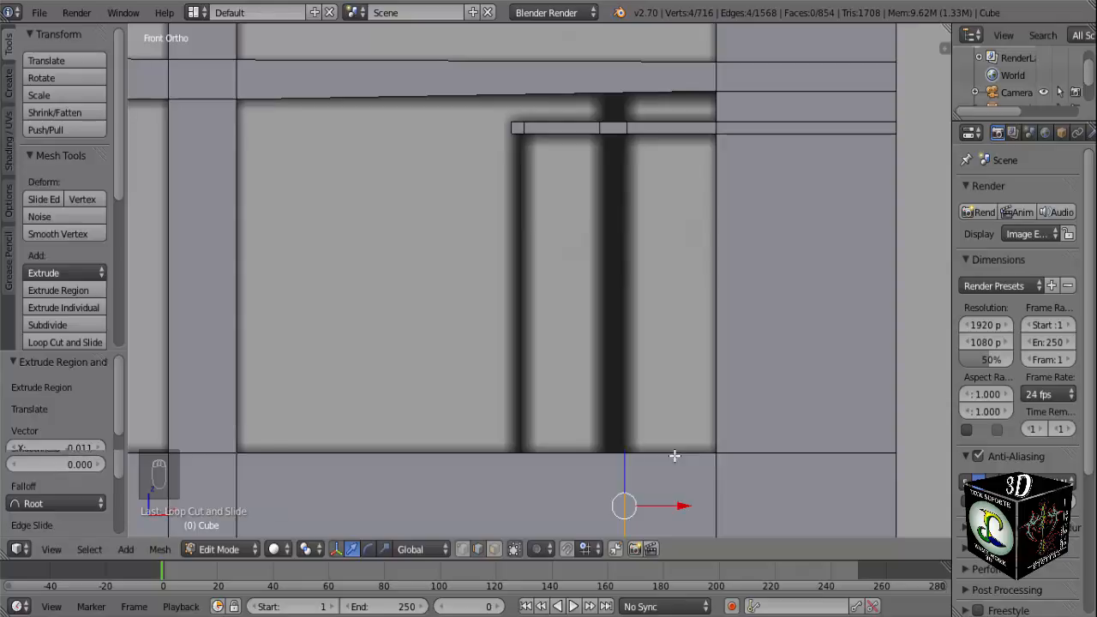
{"action": "key", "text": "ctrl+r"}
{"action": "left_click", "coordinate": [617, 465]}
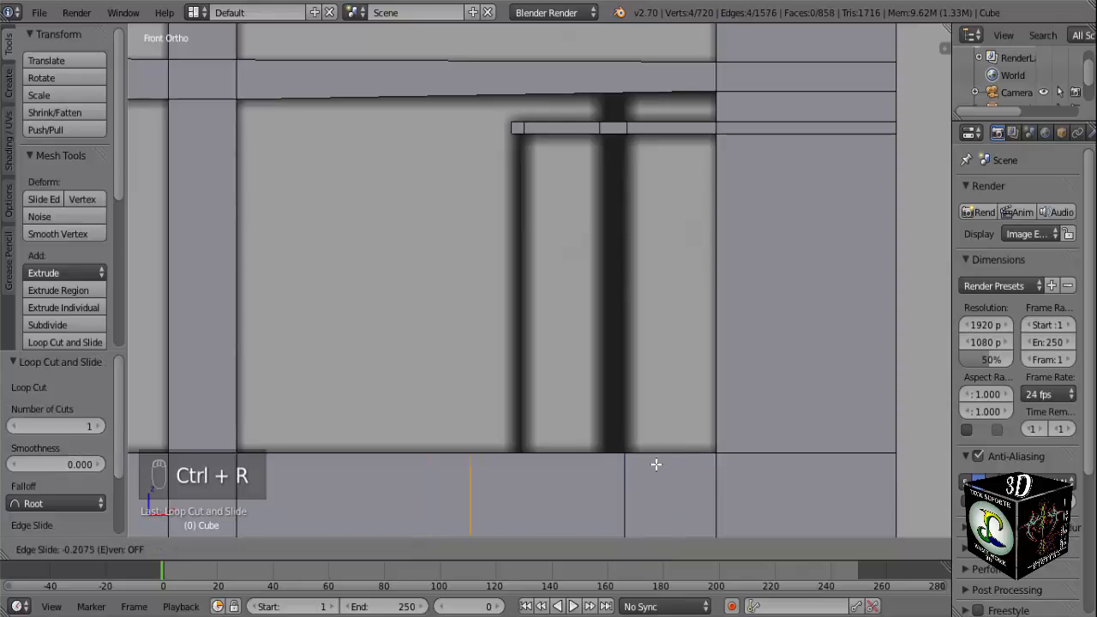
{"action": "left_click", "coordinate": [782, 456]}
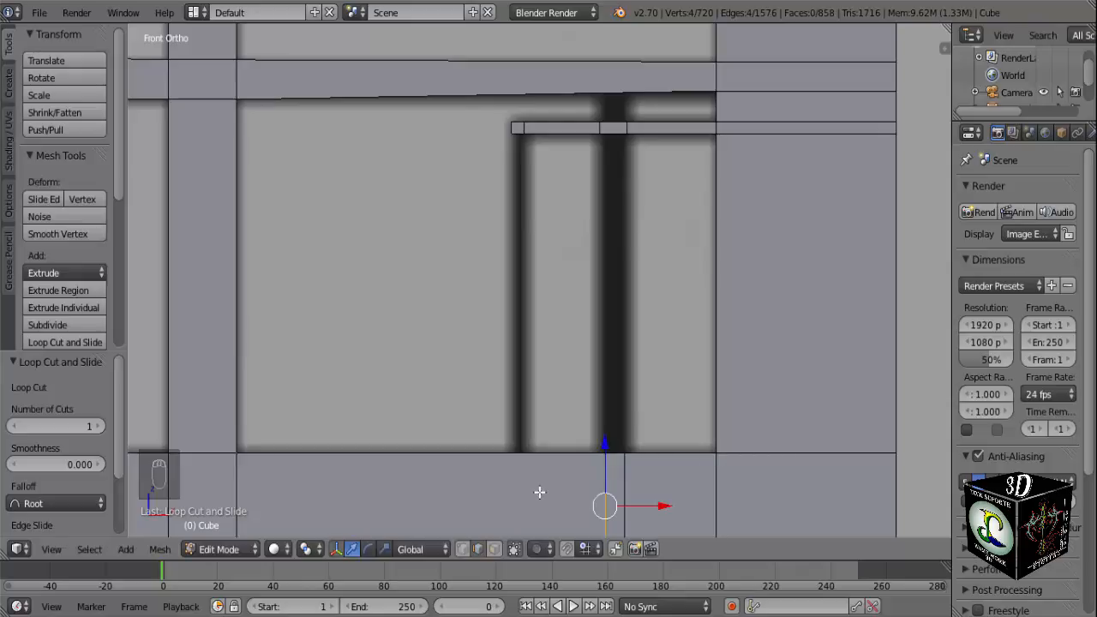
Add a two-cut loop to the lower crosspiece and slide it until one cut meets the inner edge of the small frame's thin vertical line.
{"action": "key", "text": "ctrl+r"}
{"action": "scroll", "coordinate": [539, 489], "scroll_direction": "up", "scroll_amount": 1}
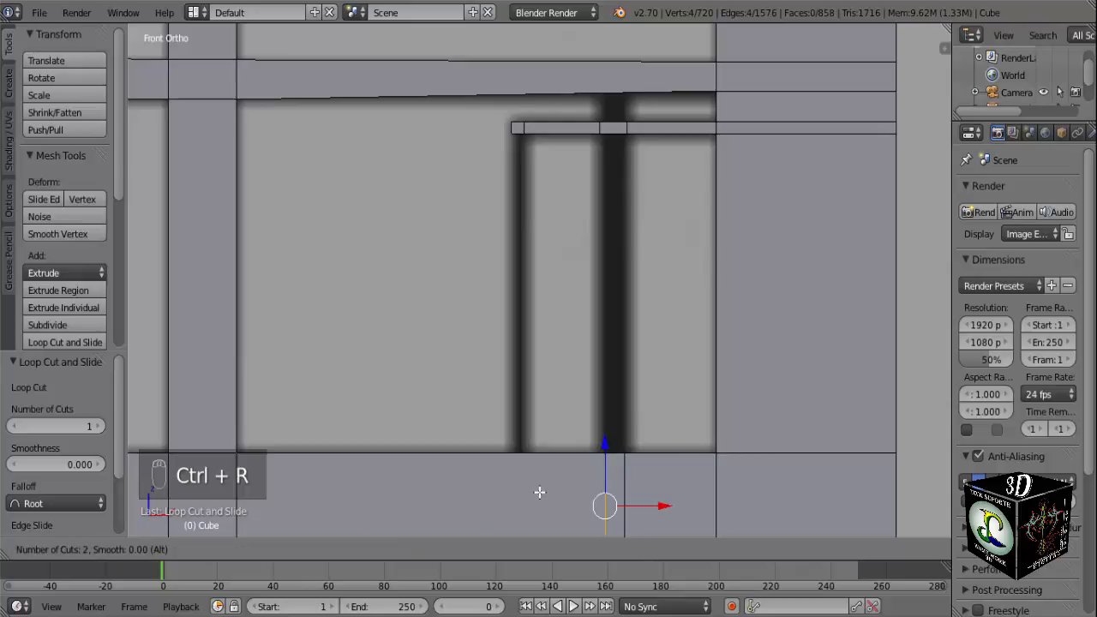
{"action": "left_click", "coordinate": [503, 461]}
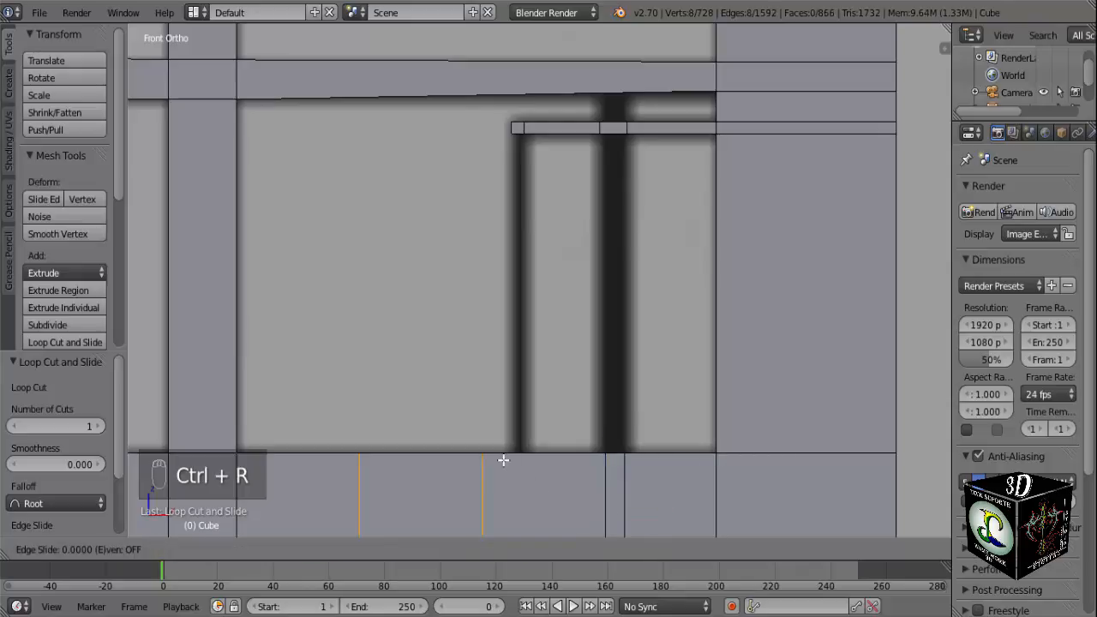
{"action": "left_click", "coordinate": [546, 460]}
Move the stray loop on the lower crosspiece 0.099 along X to the outer edge of the small frame's thin vertical line.
{"action": "key", "text": "a"}
{"action": "right_click", "coordinate": [407, 491], "text": "alt"}
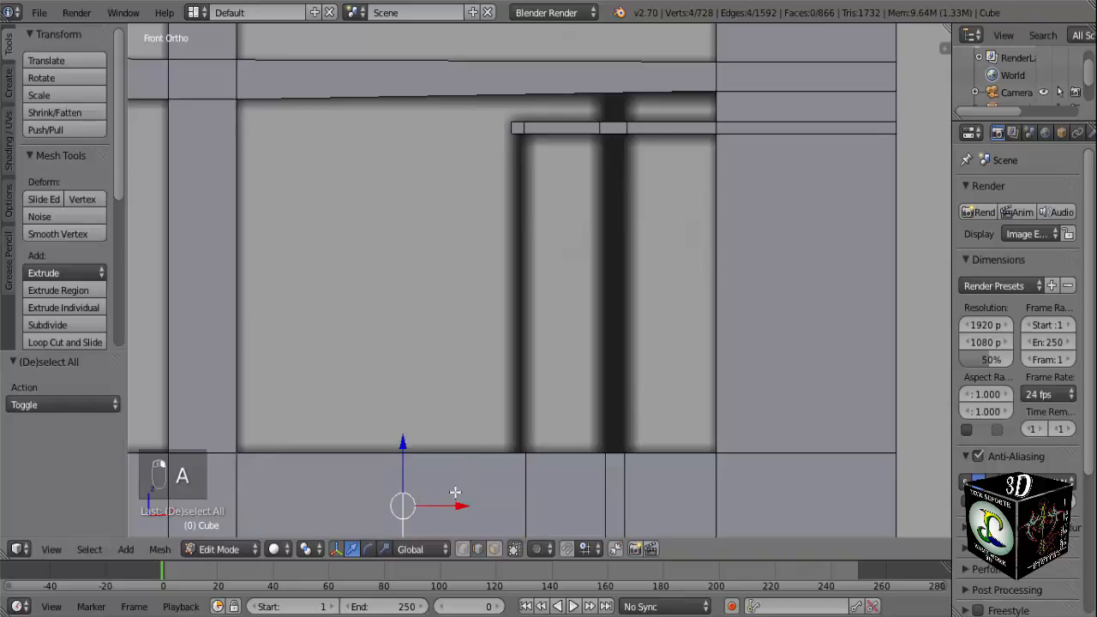
{"action": "left_click_drag", "start_coordinate": [458, 507], "coordinate": [568, 505]}
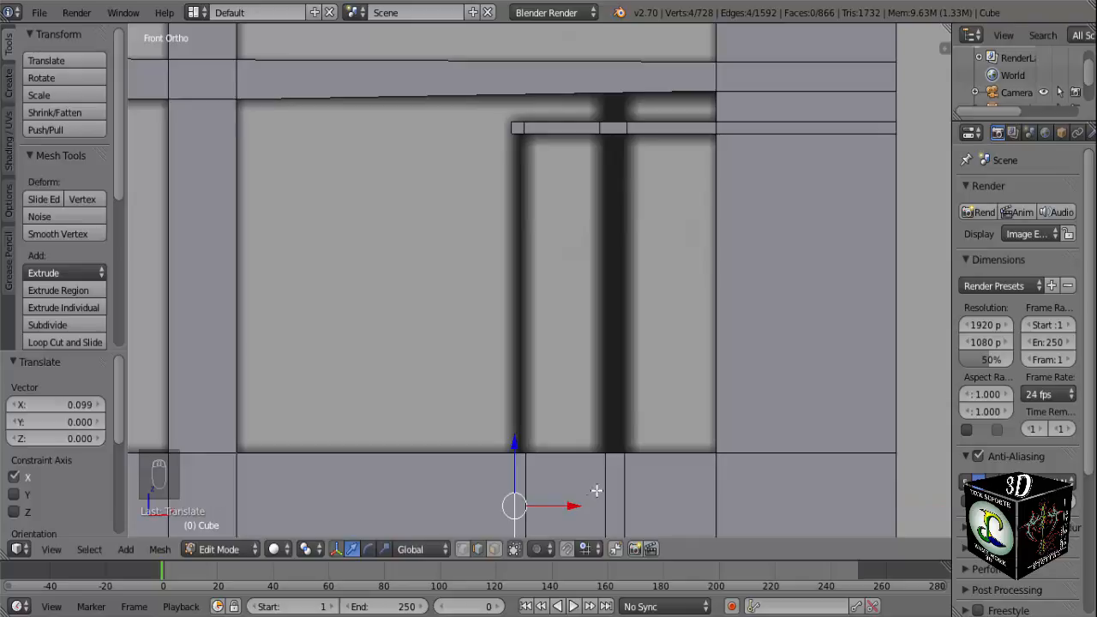
Fill the thick upright's side face nearest the outer post, between the matching edges of the lower crosspiece and the frame's top bar.
{"action": "middle_click_drag", "start_coordinate": [604, 467], "coordinate": [606, 407]}
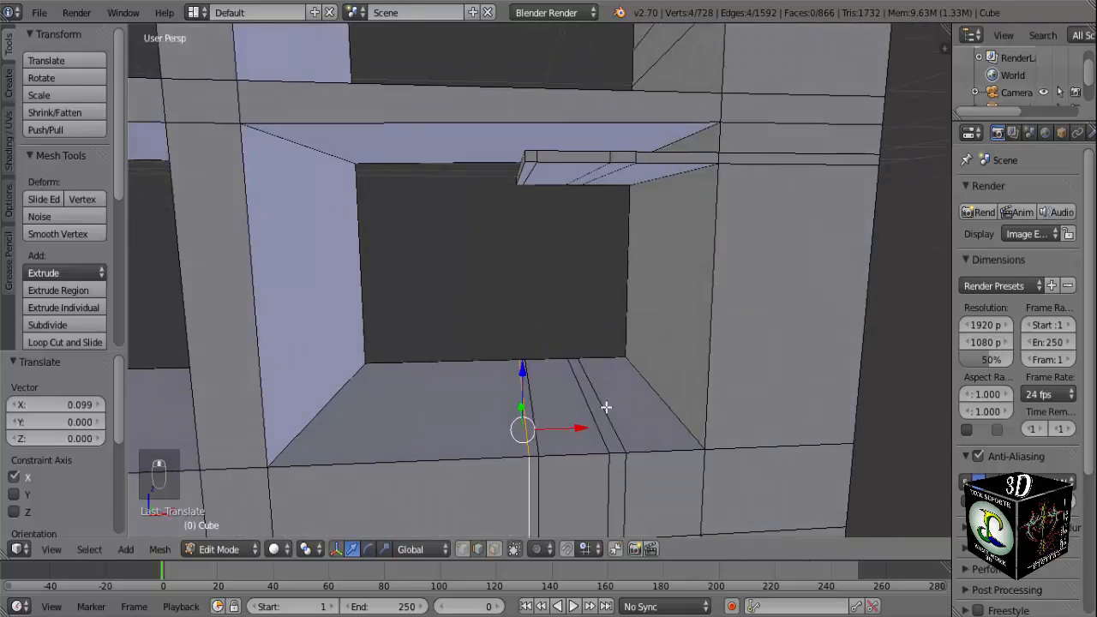
{"action": "right_click", "coordinate": [602, 412]}
{"action": "middle_click_drag", "start_coordinate": [603, 292], "coordinate": [600, 213]}
{"action": "right_click", "coordinate": [606, 178], "text": "shift"}
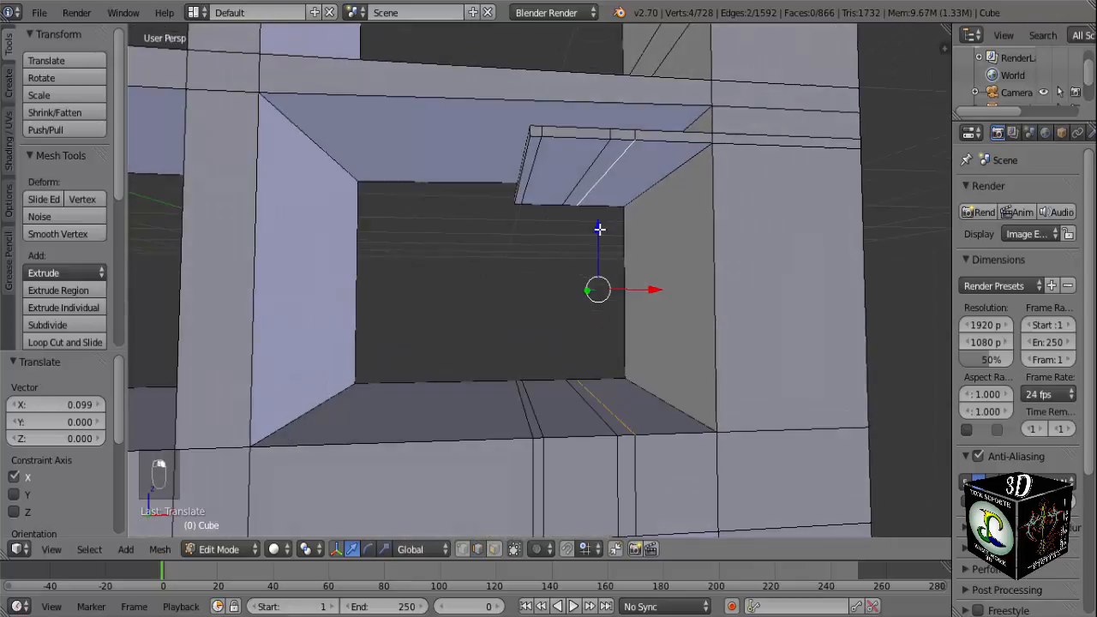
{"action": "key", "text": "f"}
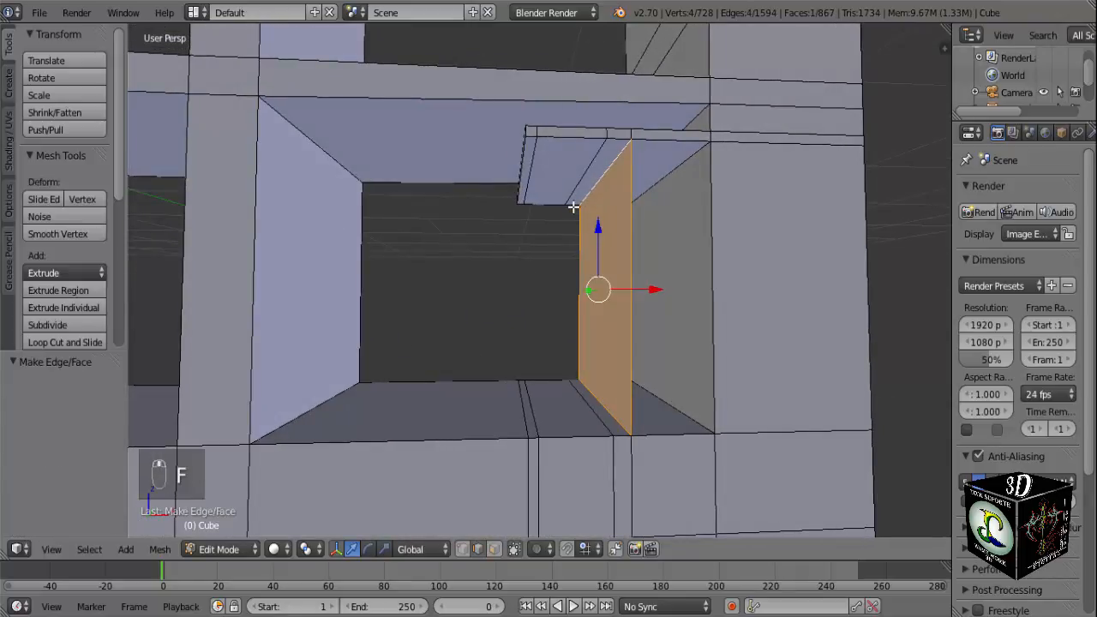
Fill the thick upright's back face and its side face away from the outer post, between the lower crosspiece and top bar.
{"action": "right_click", "coordinate": [574, 207]}
{"action": "middle_click_drag", "start_coordinate": [568, 363], "coordinate": [582, 183]}
{"action": "right_click", "coordinate": [578, 358], "text": "shift"}
{"action": "key", "text": "f"}
{"action": "right_click", "coordinate": [580, 399]}
{"action": "right_click", "coordinate": [582, 184], "text": "shift"}
{"action": "key", "text": "f"}
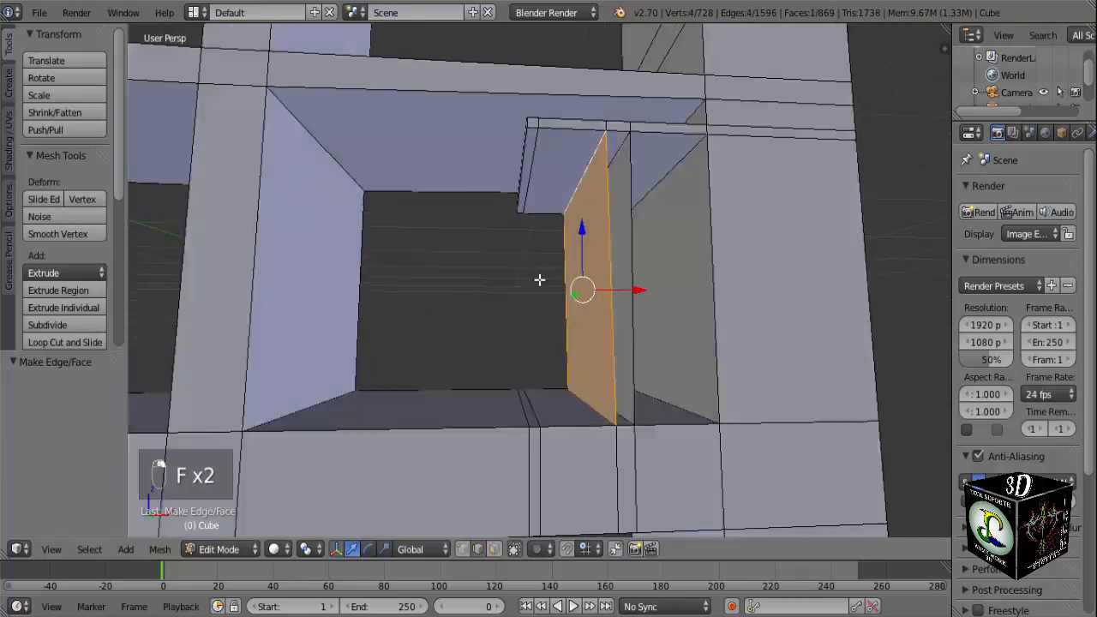
Fill the thick upright's front face between the front edges of the top bar and the lower crosspiece.
{"action": "middle_click_drag", "start_coordinate": [539, 279], "coordinate": [605, 196]}
{"action": "right_click", "coordinate": [620, 148]}
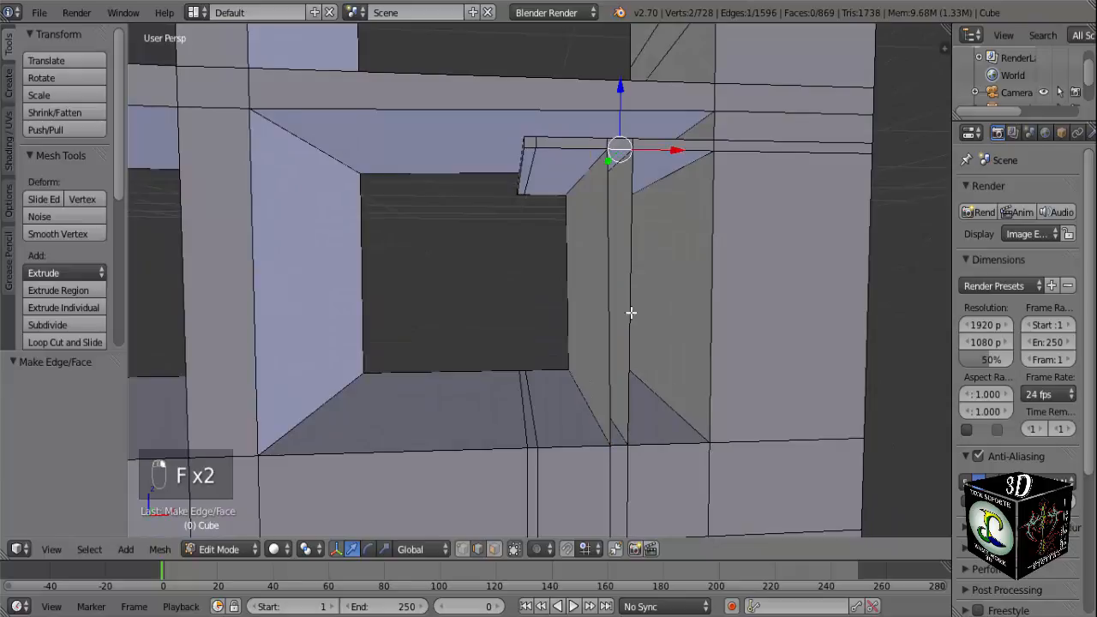
{"action": "right_click", "coordinate": [612, 441], "text": "shift"}
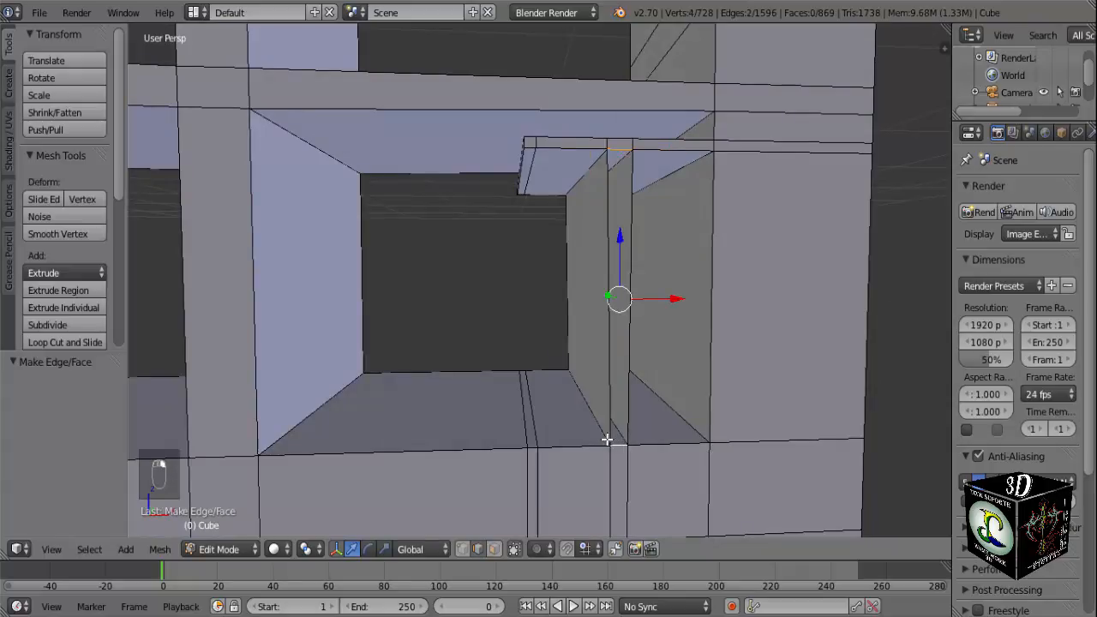
{"action": "key", "text": "f"}
Fill the thin upright's side face nearest the thick upright, between its edges on the lower crosspiece and the top bar.
{"action": "mouse_move", "coordinate": [524, 383]}
{"action": "middle_mouse_down"}
{"action": "mouse_move", "coordinate": [548, 387]}
{"action": "mouse_move", "coordinate": [519, 399]}
{"action": "middle_mouse_up"}
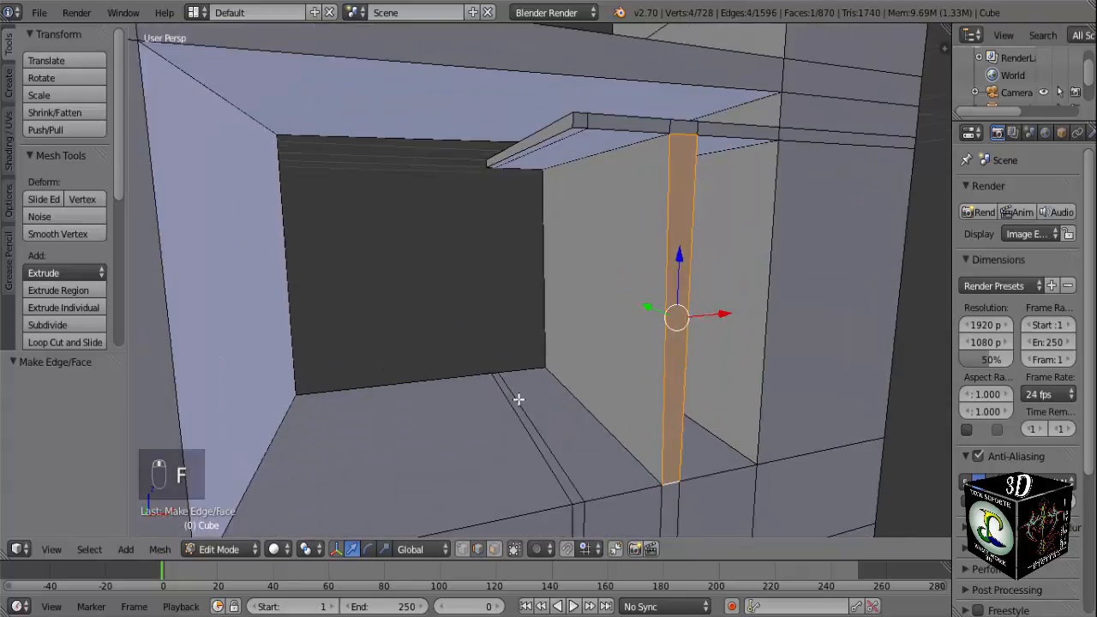
{"action": "right_click", "coordinate": [519, 400]}
{"action": "scroll", "coordinate": [513, 403], "scroll_direction": "up", "scroll_amount": 3}
{"action": "scroll", "coordinate": [513, 403], "scroll_direction": "up", "scroll_amount": 1}
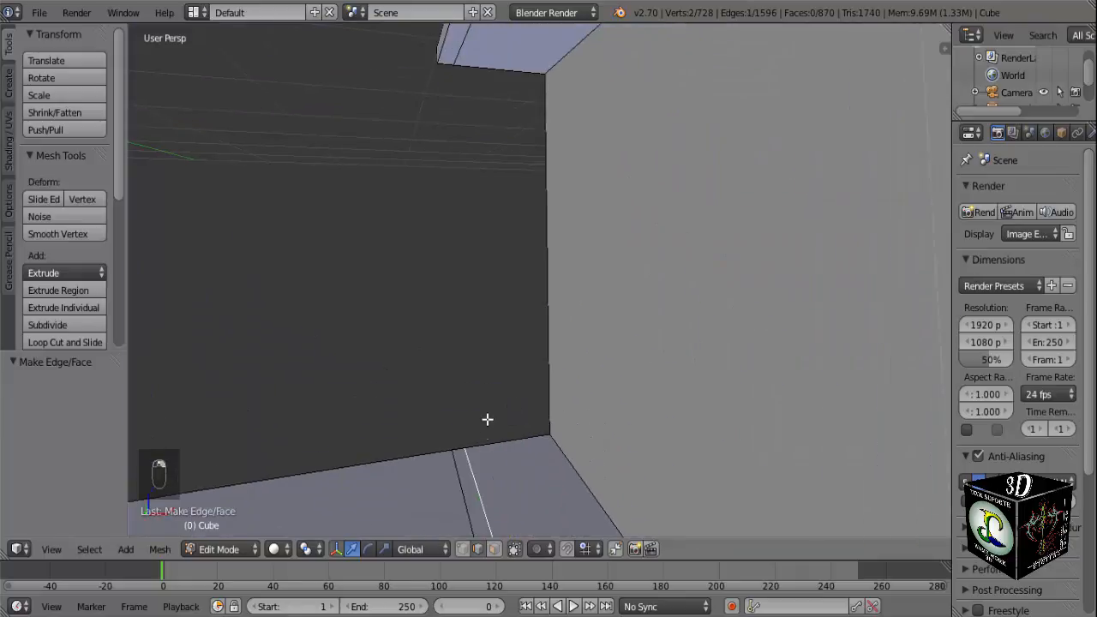
{"action": "scroll", "coordinate": [487, 421], "scroll_direction": "down", "scroll_amount": 3}
{"action": "right_click", "coordinate": [520, 100], "text": "shift"}
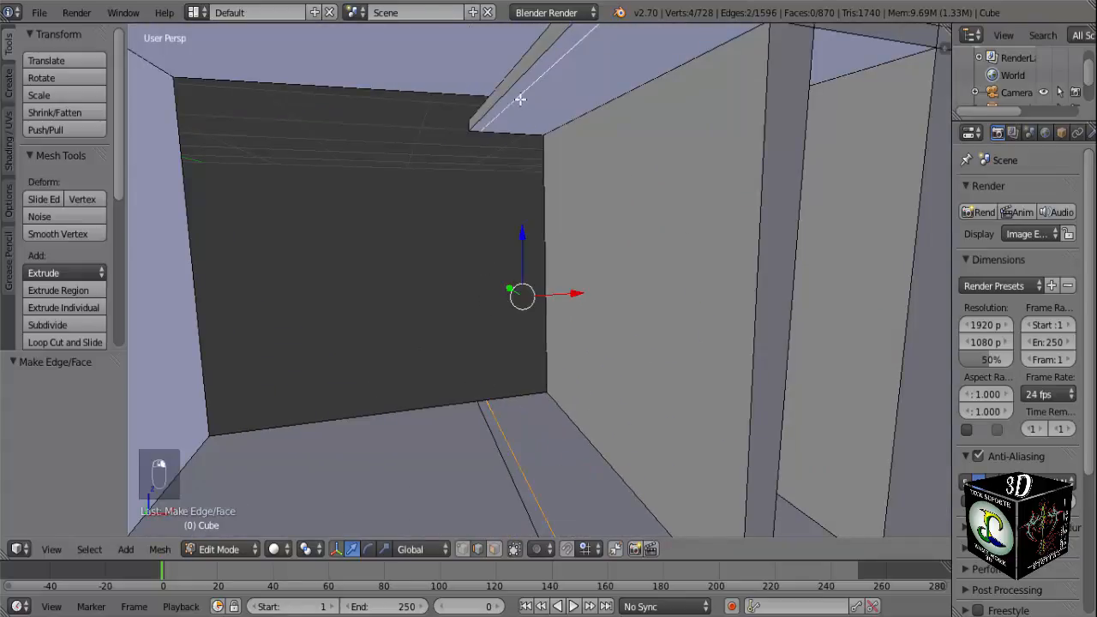
{"action": "key", "text": "f"}
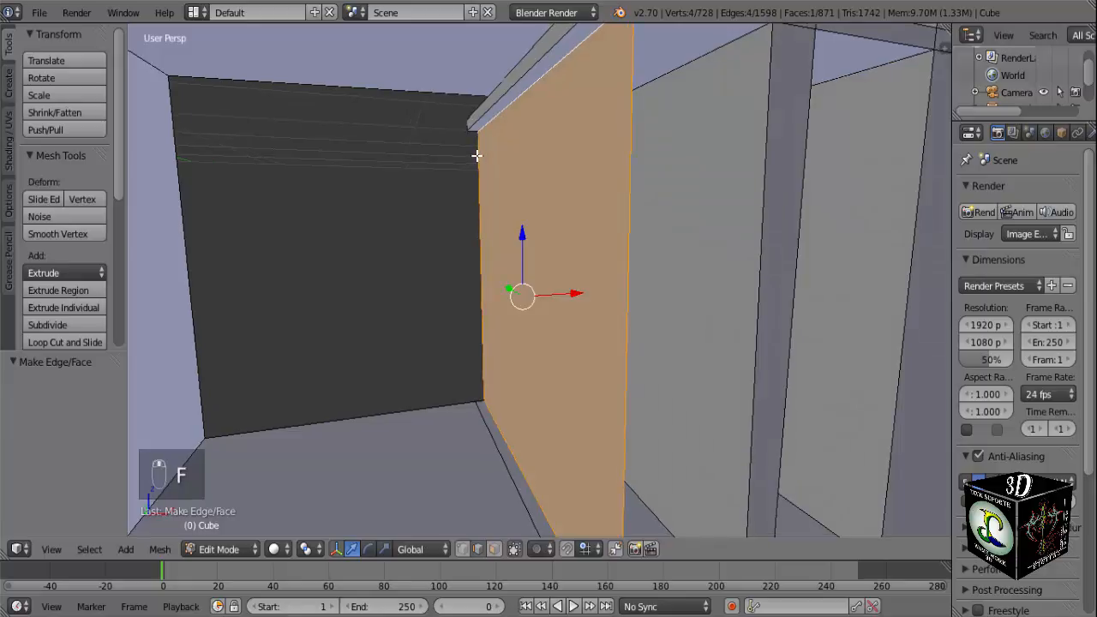
Fill the thin upright's back face and its side face away from the thick upright, between the lower crosspiece and top bar.
{"action": "right_click", "coordinate": [475, 132]}
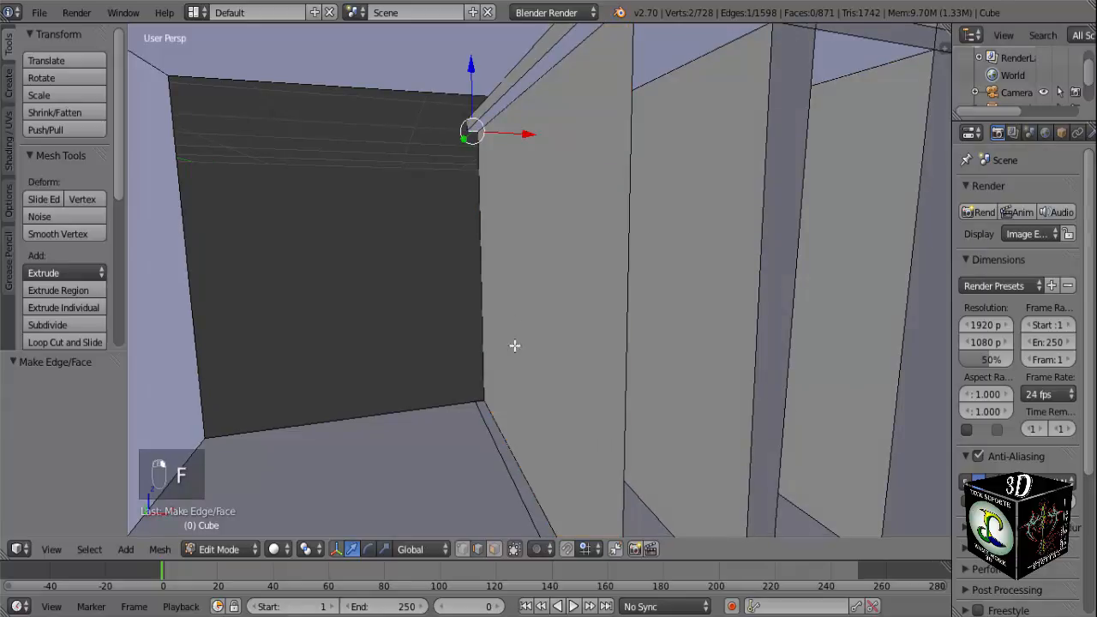
{"action": "right_click", "coordinate": [479, 401], "text": "shift"}
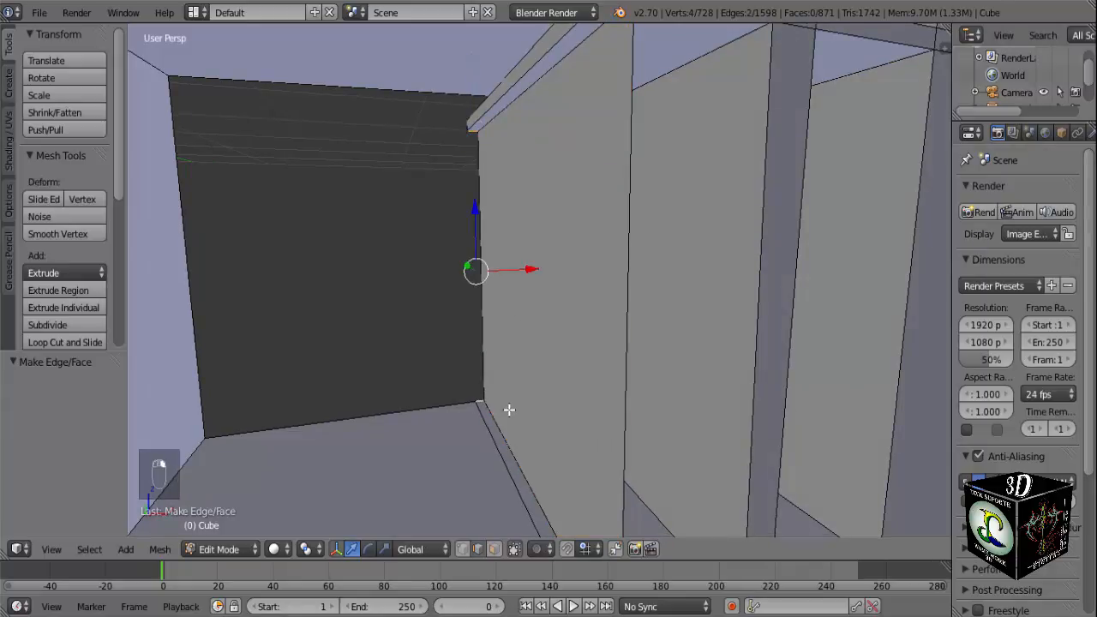
{"action": "key", "text": "f"}
{"action": "right_click", "coordinate": [485, 114]}
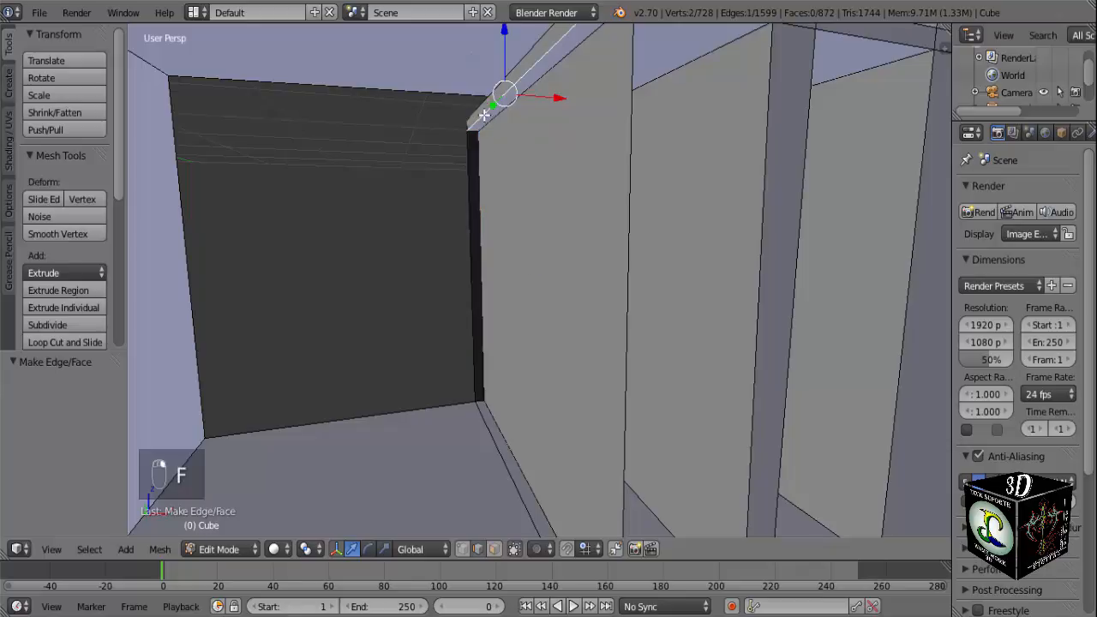
{"action": "right_click", "coordinate": [523, 484], "text": "shift"}
{"action": "key", "text": "f"}
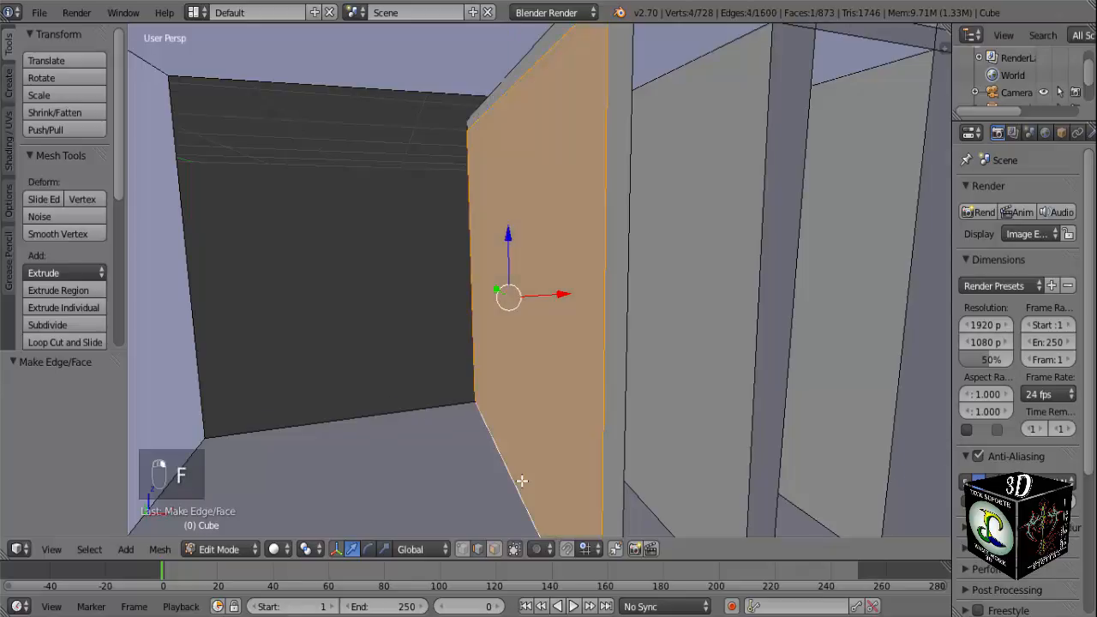
Fill the thin upright's front face between the front edges of the lower crosspiece and the frame's top bar.
{"action": "scroll", "coordinate": [521, 480], "scroll_direction": "down", "scroll_amount": 2}
{"action": "middle_click_drag", "start_coordinate": [525, 477], "coordinate": [518, 457]}
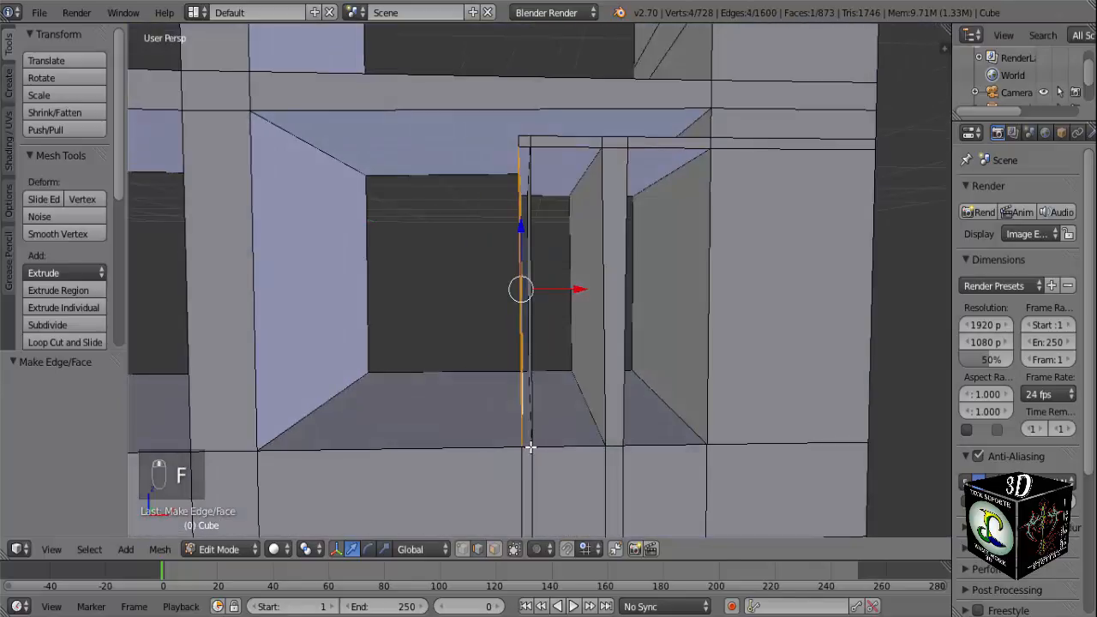
{"action": "right_click", "coordinate": [530, 446]}
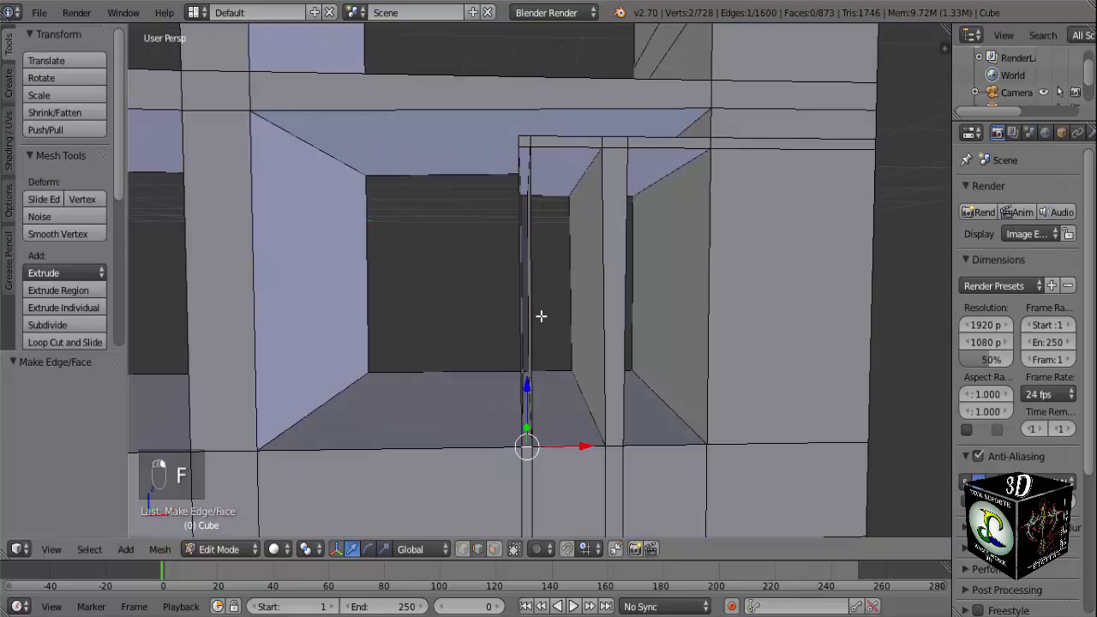
{"action": "right_click", "coordinate": [524, 150], "text": "shift"}
{"action": "key", "text": "f"}
Add two vertical loop cuts across the crosspiece above the small frame, in line with the two sides of the thick upright.
{"action": "key", "text": "KP_1"}
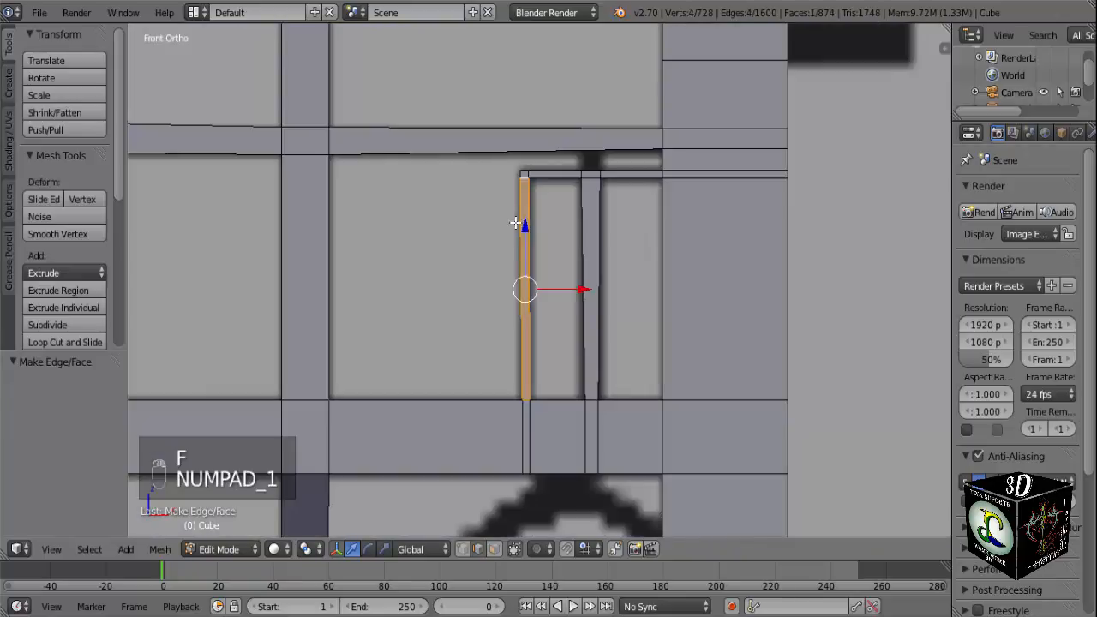
{"action": "key", "text": "z"}
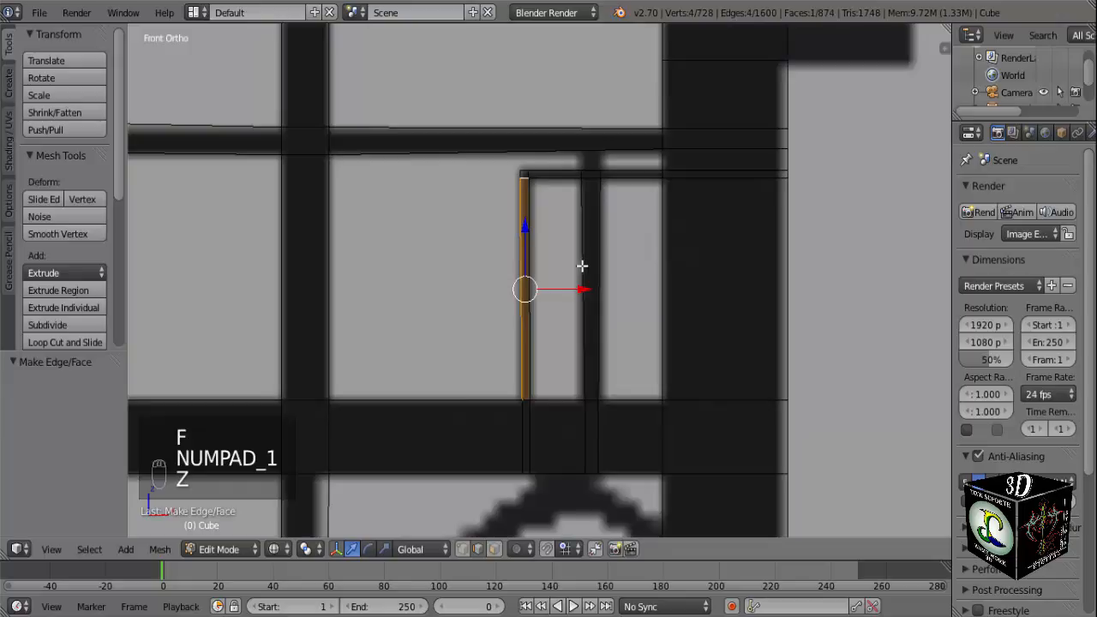
{"action": "key", "text": "z"}
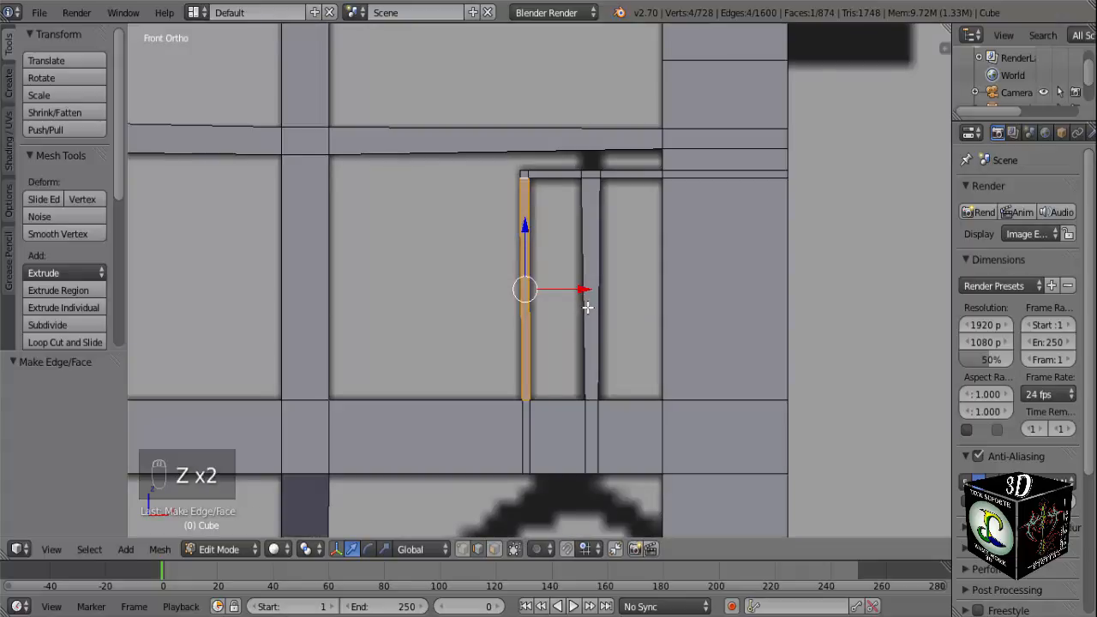
{"action": "scroll", "coordinate": [600, 287], "scroll_direction": "up", "scroll_amount": 3}
{"action": "middle_click_drag", "start_coordinate": [578, 355], "coordinate": [552, 437], "text": "shift"}
{"action": "scroll", "coordinate": [604, 334], "scroll_direction": "up", "scroll_amount": 2}
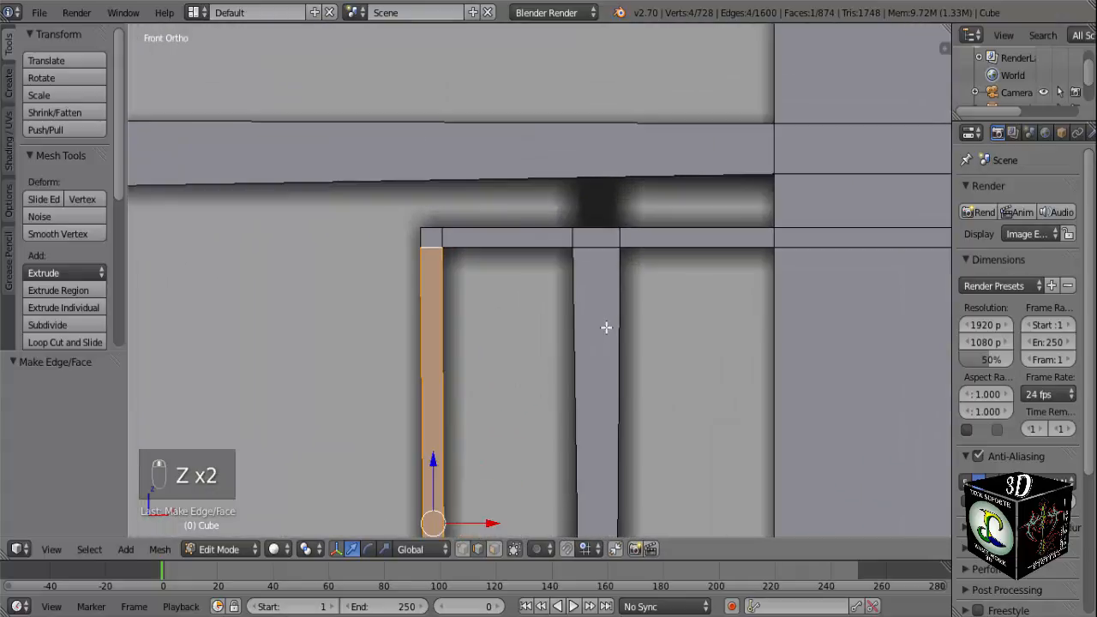
{"action": "scroll", "coordinate": [592, 318], "scroll_direction": "down", "scroll_amount": 4}
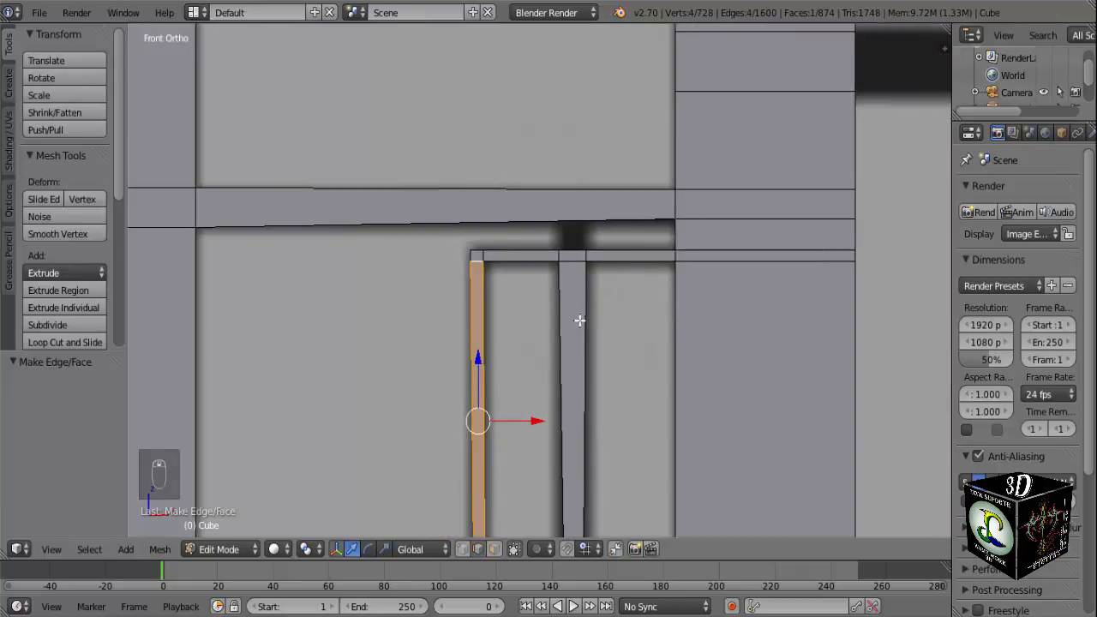
{"action": "scroll", "coordinate": [588, 271], "scroll_direction": "up", "scroll_amount": 2}
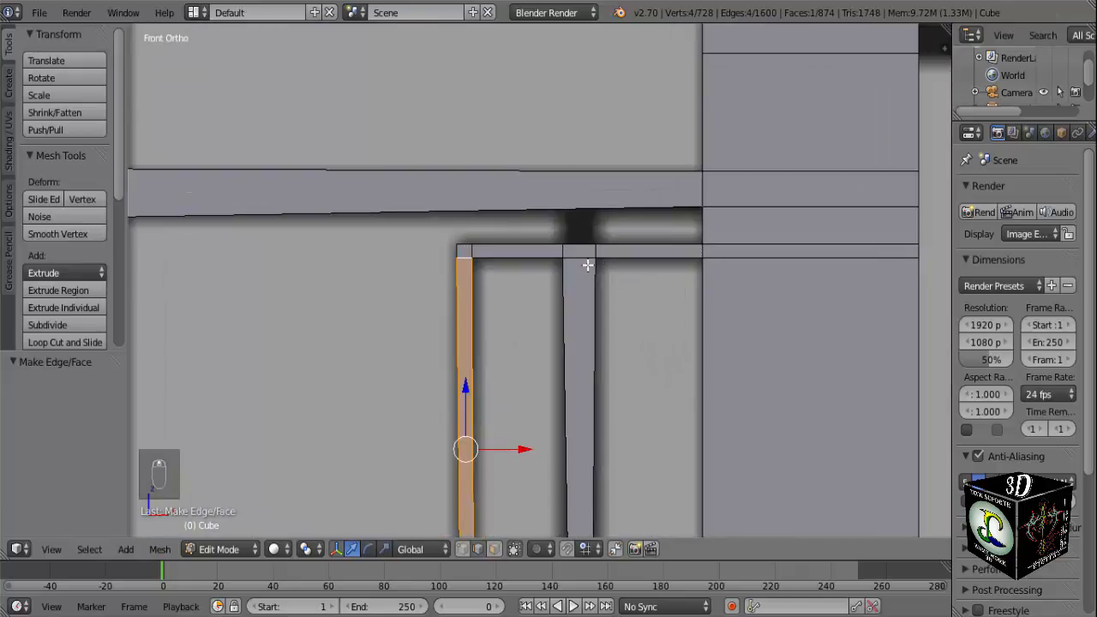
{"action": "middle_click_drag", "start_coordinate": [587, 266], "coordinate": [578, 318], "text": "shift"}
{"action": "key", "text": "ctrl+r"}
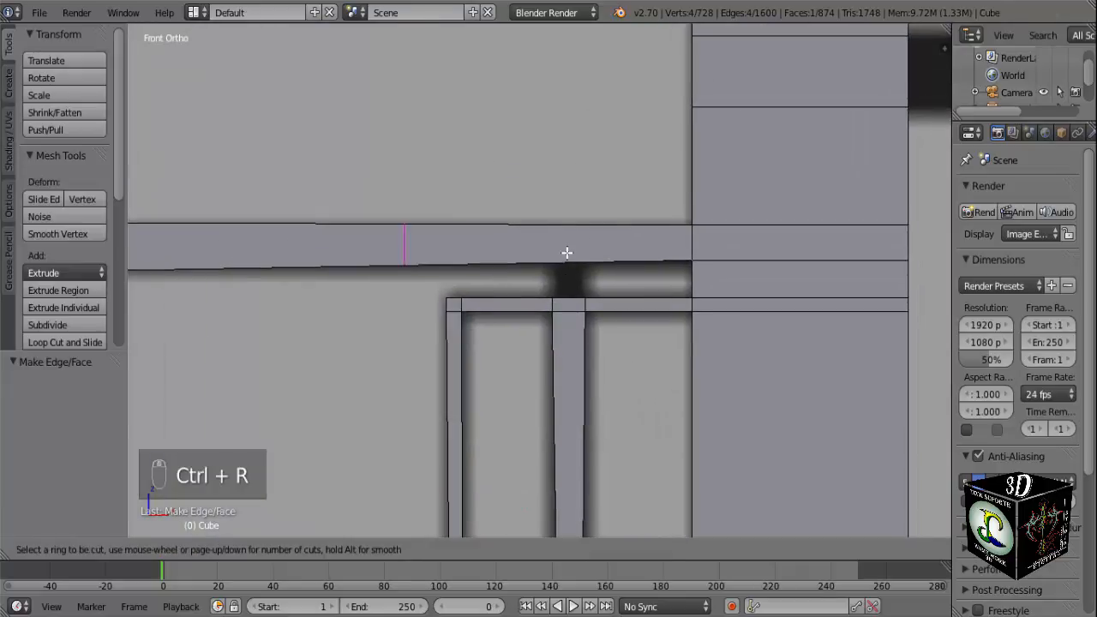
{"action": "left_click", "coordinate": [566, 250]}
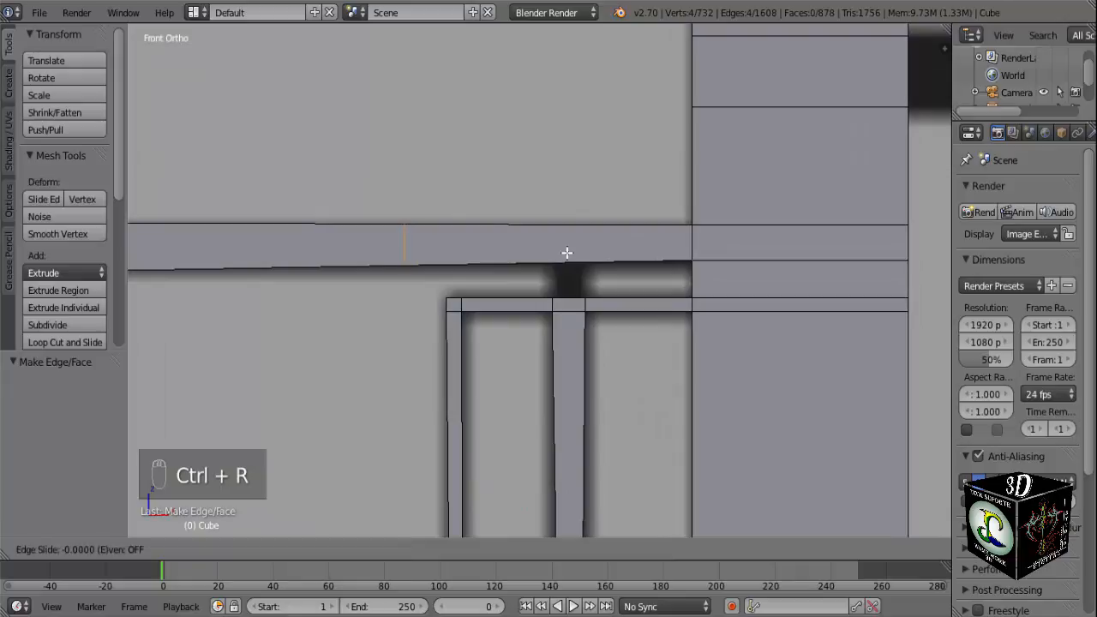
{"action": "left_click", "coordinate": [714, 250]}
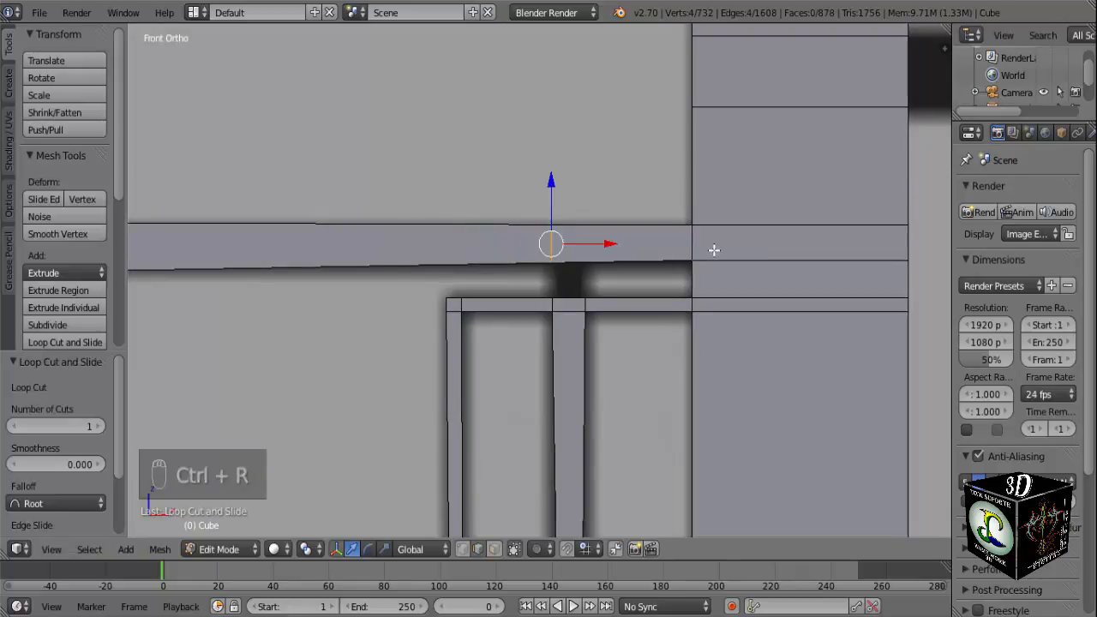
{"action": "key", "text": "ctrl+r"}
{"action": "left_click", "coordinate": [649, 244]}
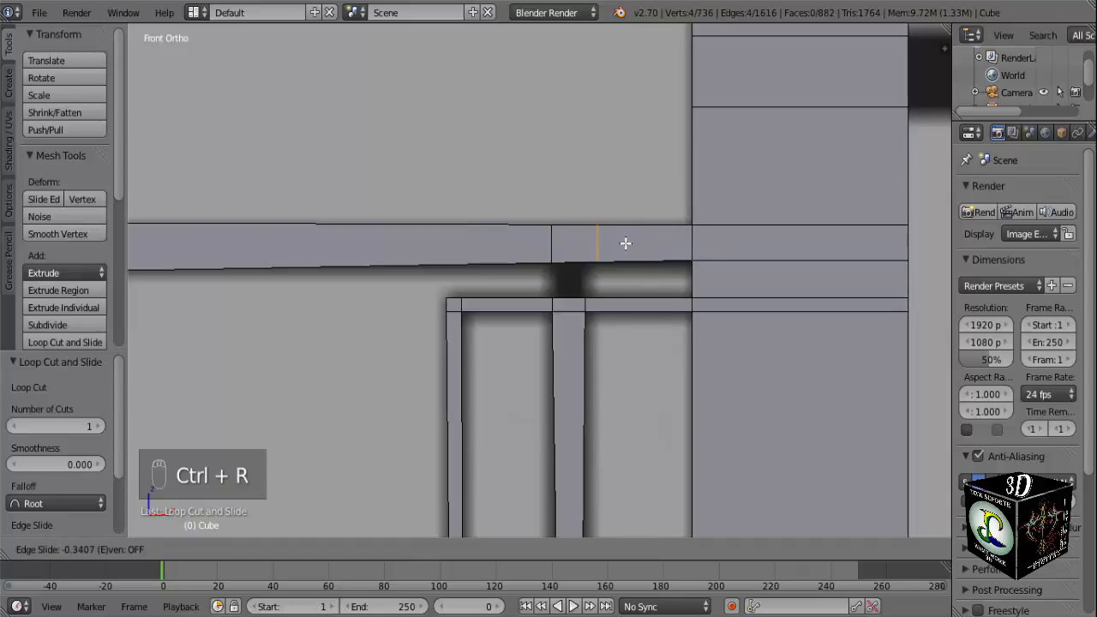
{"action": "left_click", "coordinate": [612, 244]}
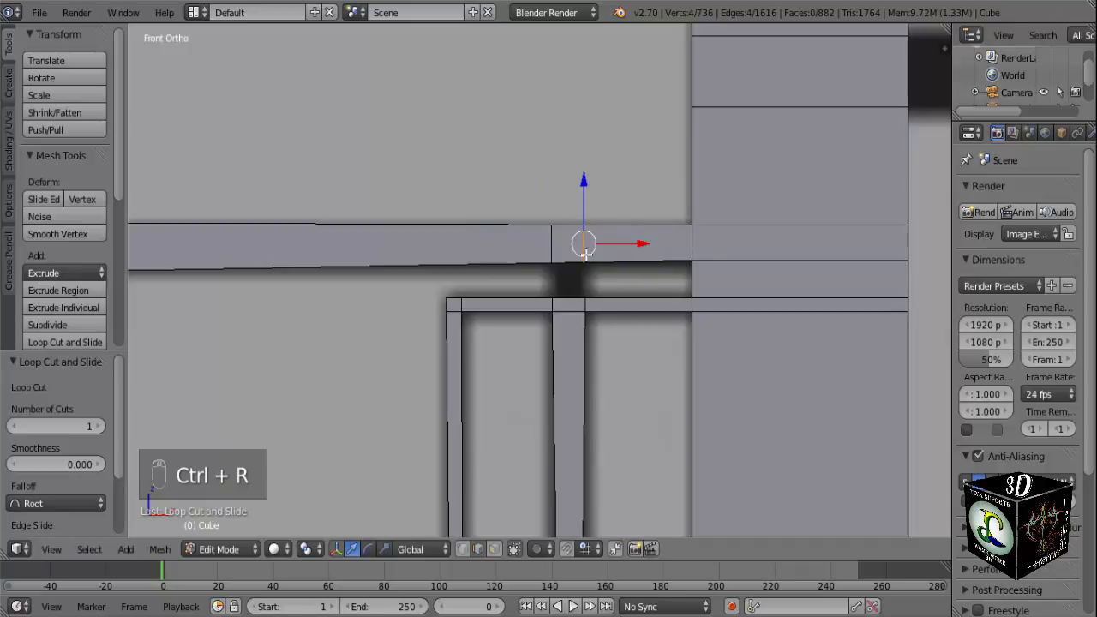
Fill the four faces of the short connector between the upper crosspiece and the frame's top bar, directly above the thick upright.
{"action": "middle_click_drag", "start_coordinate": [563, 286], "coordinate": [579, 323]}
{"action": "key", "text": "f"}
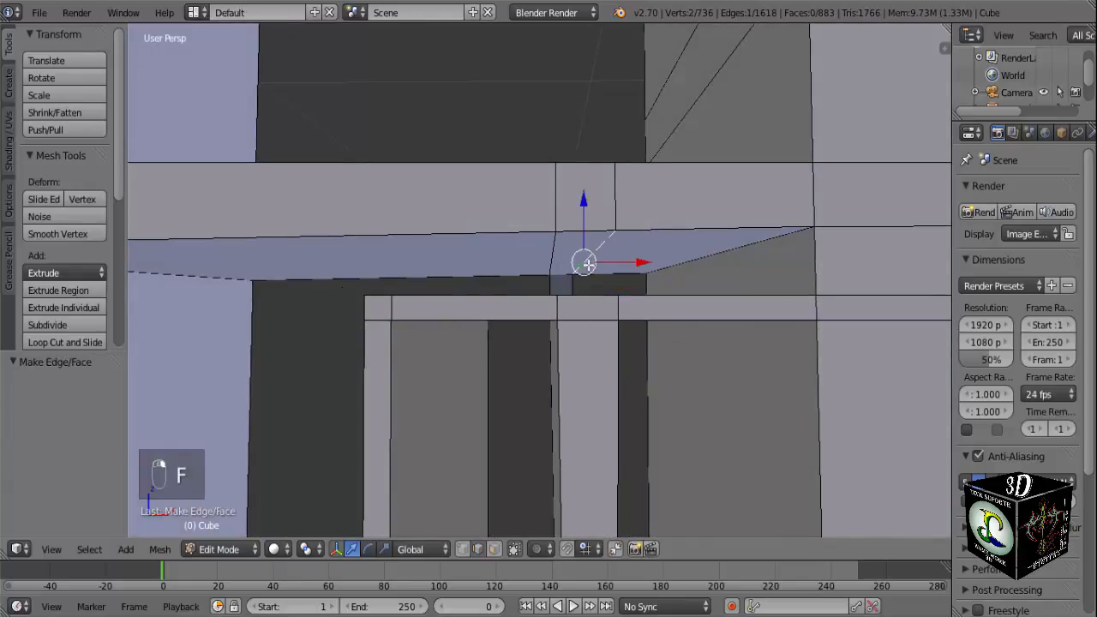
{"action": "middle_click_drag", "start_coordinate": [588, 264], "coordinate": [555, 245]}
{"action": "key", "text": "f"}
{"action": "right_click", "coordinate": [558, 299]}
{"action": "key", "text": "f"}
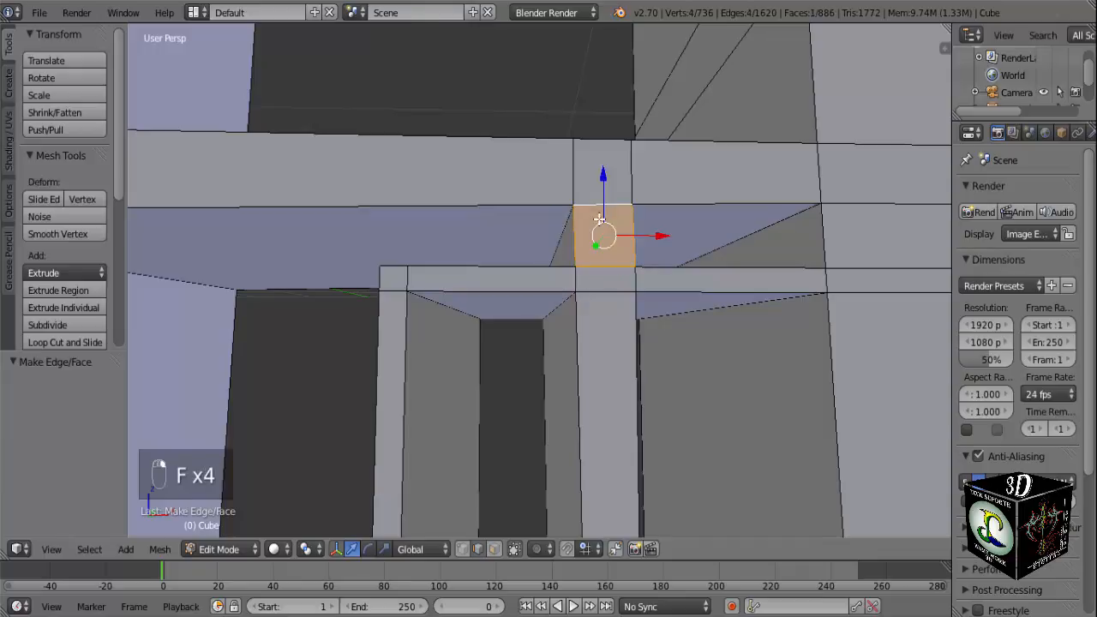
{"action": "middle_click_drag", "start_coordinate": [600, 219], "coordinate": [832, 333]}
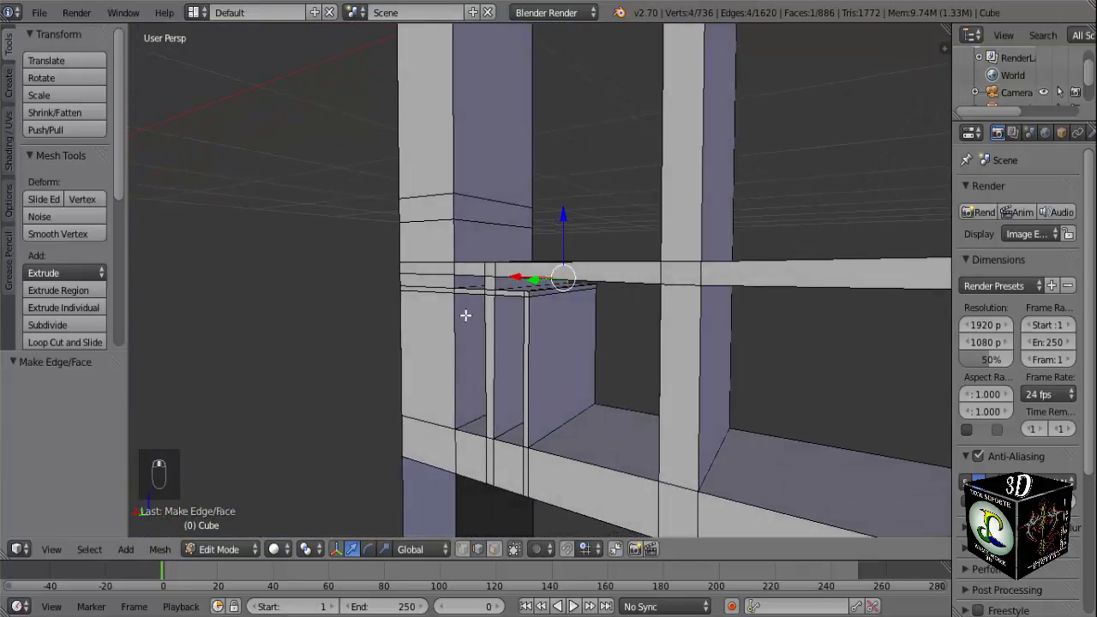
{"action": "scroll", "coordinate": [429, 327], "scroll_direction": "up", "scroll_amount": 3}
{"action": "middle_click_drag", "start_coordinate": [407, 317], "coordinate": [353, 286]}
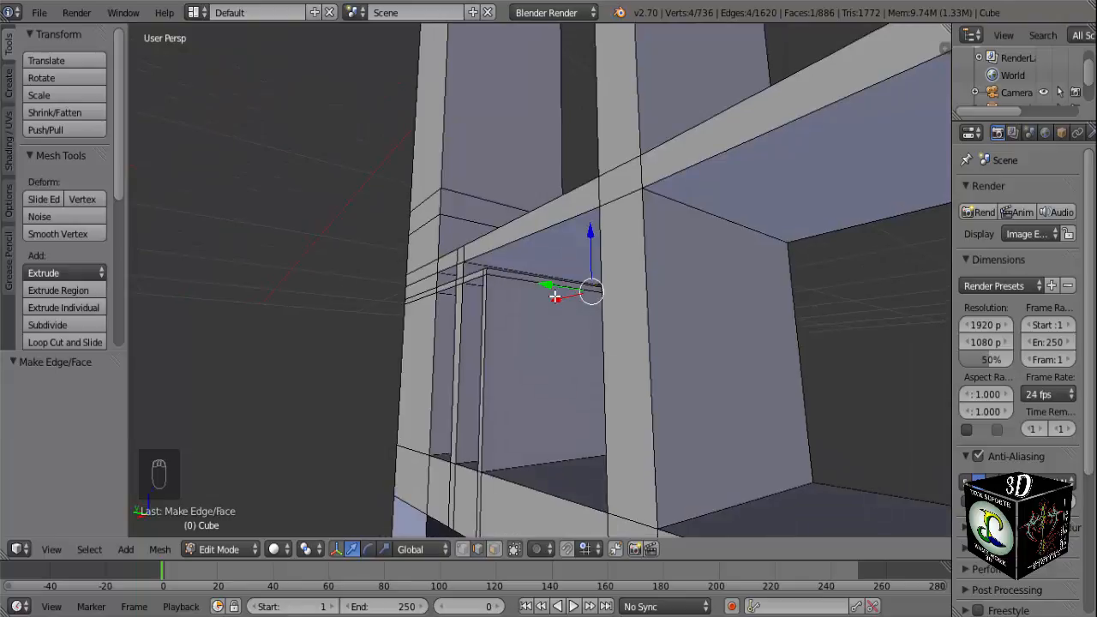
{"action": "key", "text": "ctrl+r"}
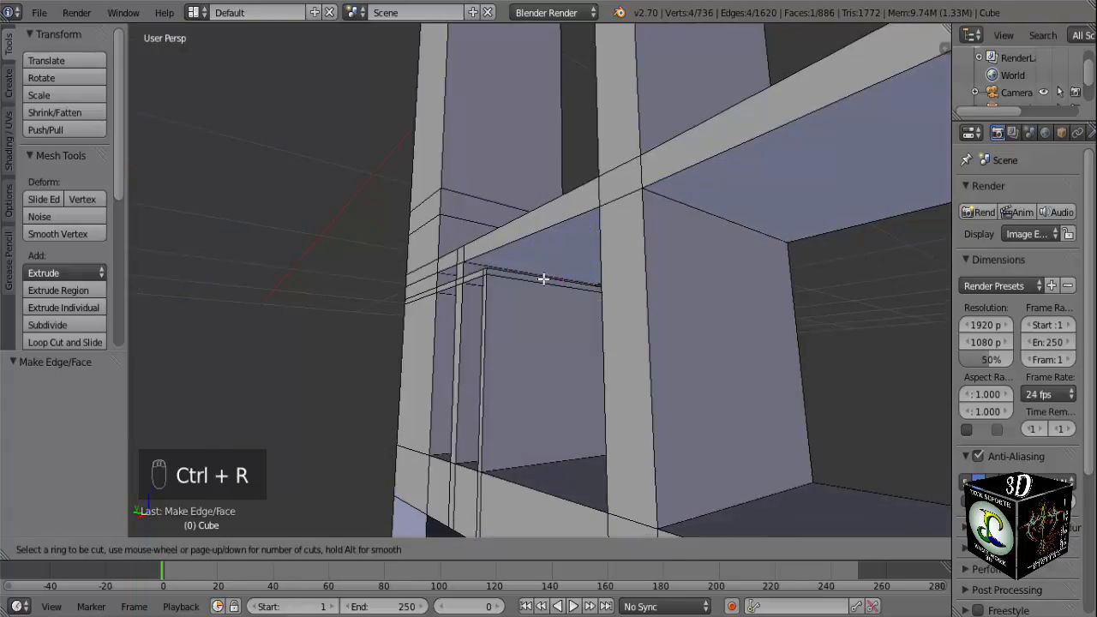
{"action": "left_click", "coordinate": [544, 279]}
{"action": "middle_click_drag", "start_coordinate": [543, 277], "coordinate": [615, 333]}
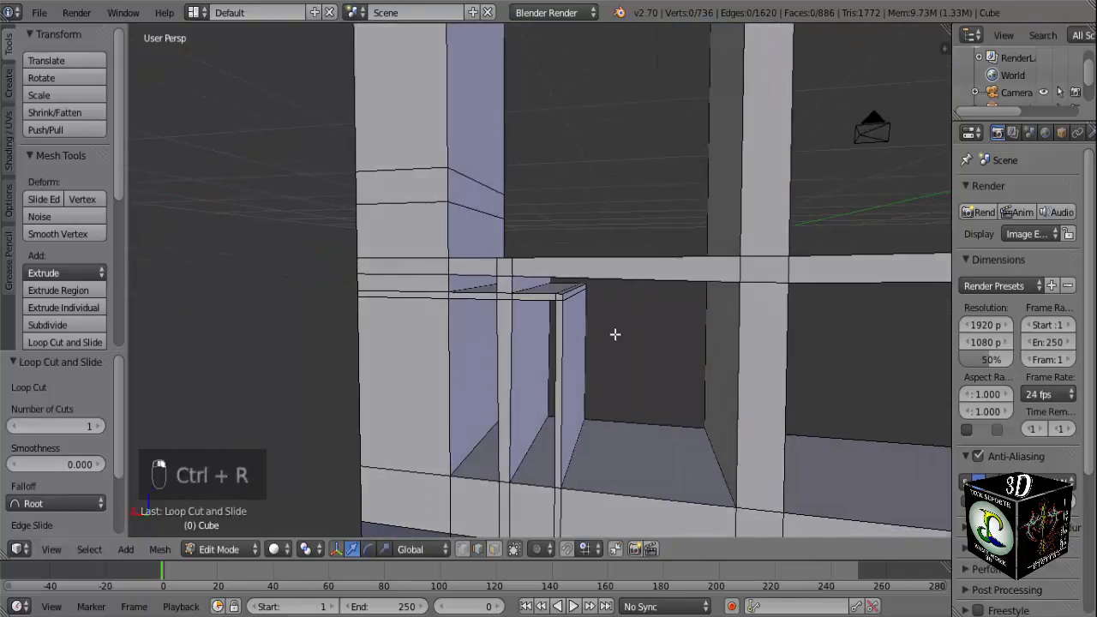
Switch to face selection and select the outer post's outward side face level with the lower dark stub in the front-view reference.
{"action": "key", "text": "KP_1"}
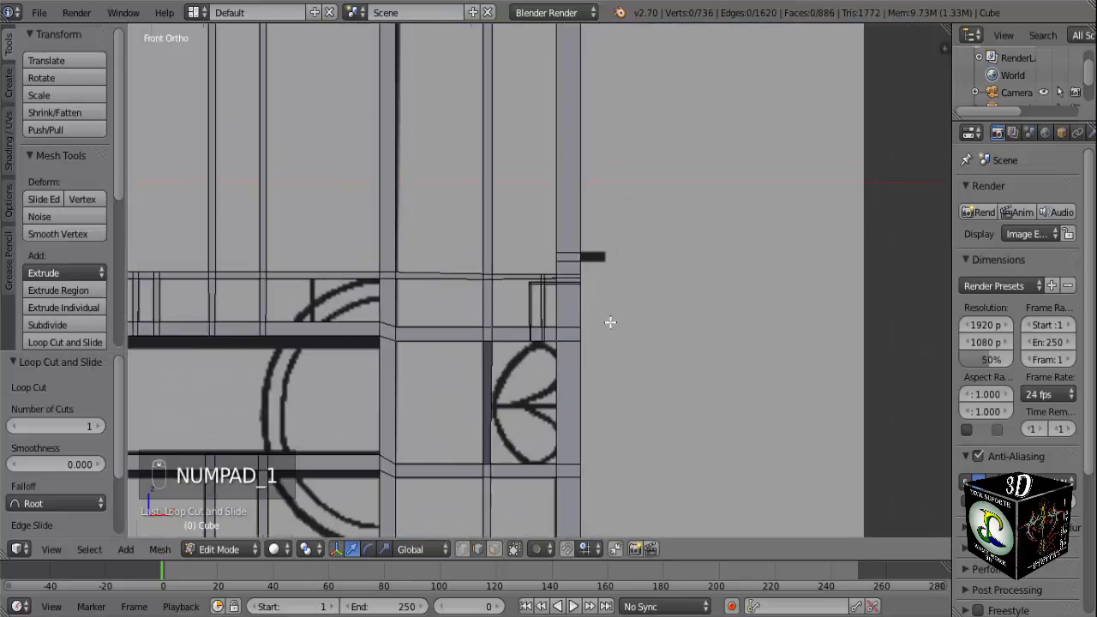
{"action": "scroll", "coordinate": [622, 309], "scroll_direction": "down", "scroll_amount": 6}
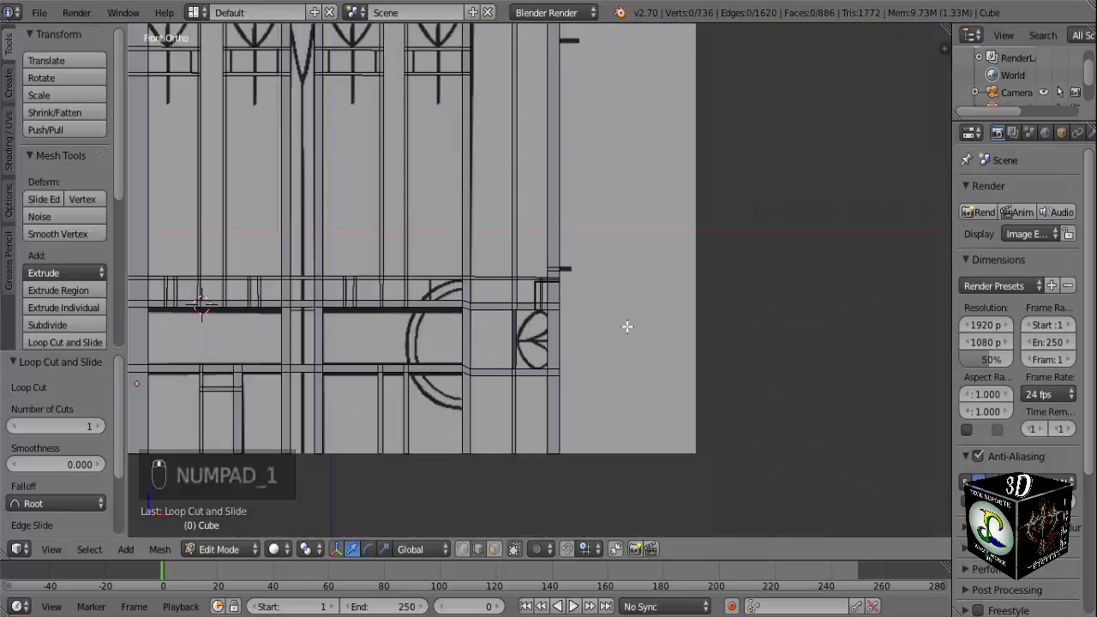
{"action": "scroll", "coordinate": [627, 326], "scroll_direction": "up", "scroll_amount": 2}
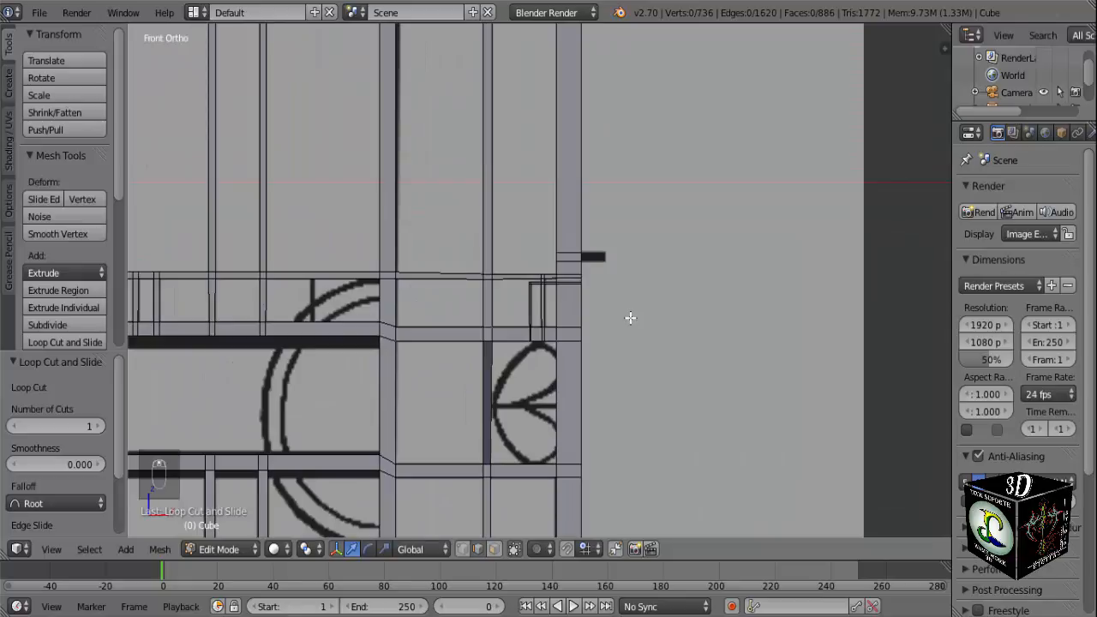
{"action": "middle_click_drag", "start_coordinate": [630, 317], "coordinate": [548, 325]}
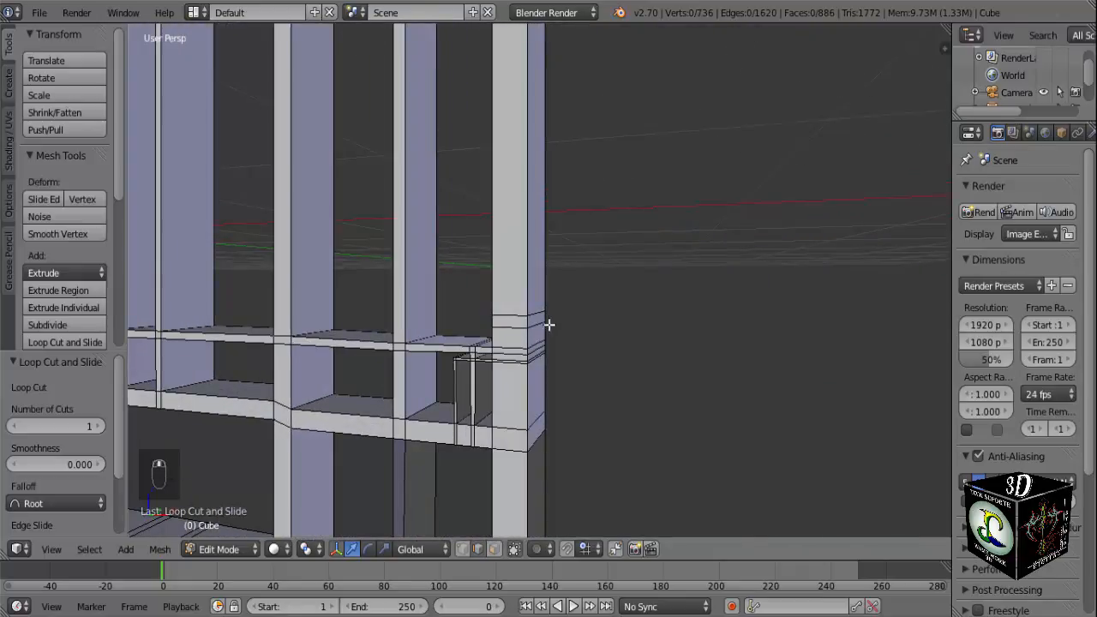
{"action": "left_click", "coordinate": [494, 548]}
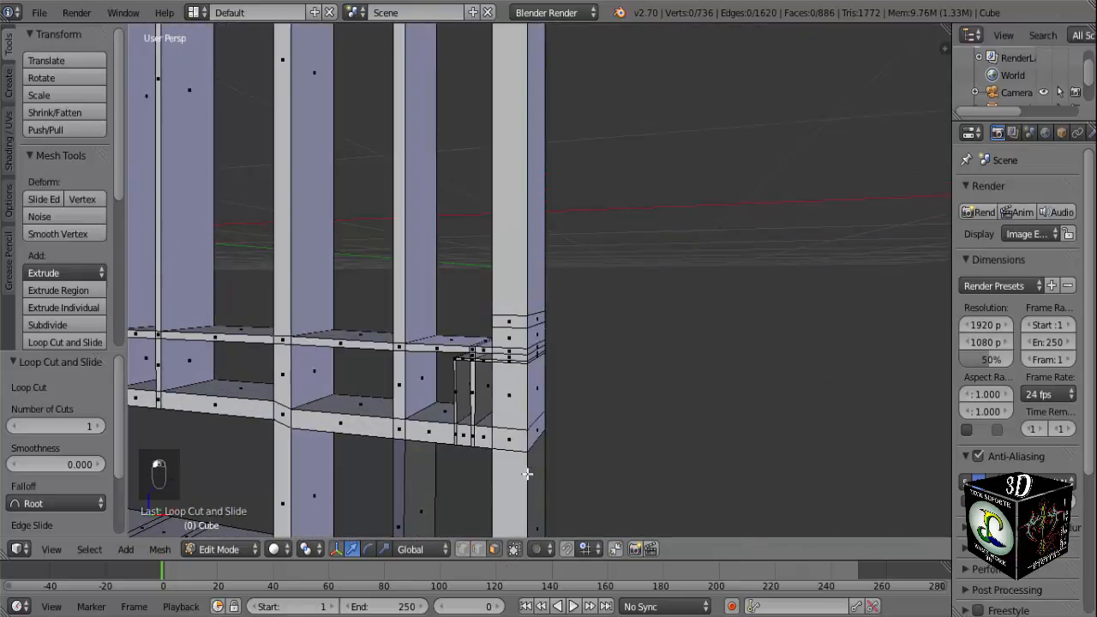
{"action": "scroll", "coordinate": [535, 397], "scroll_direction": "up", "scroll_amount": 2}
{"action": "right_click", "coordinate": [532, 420]}
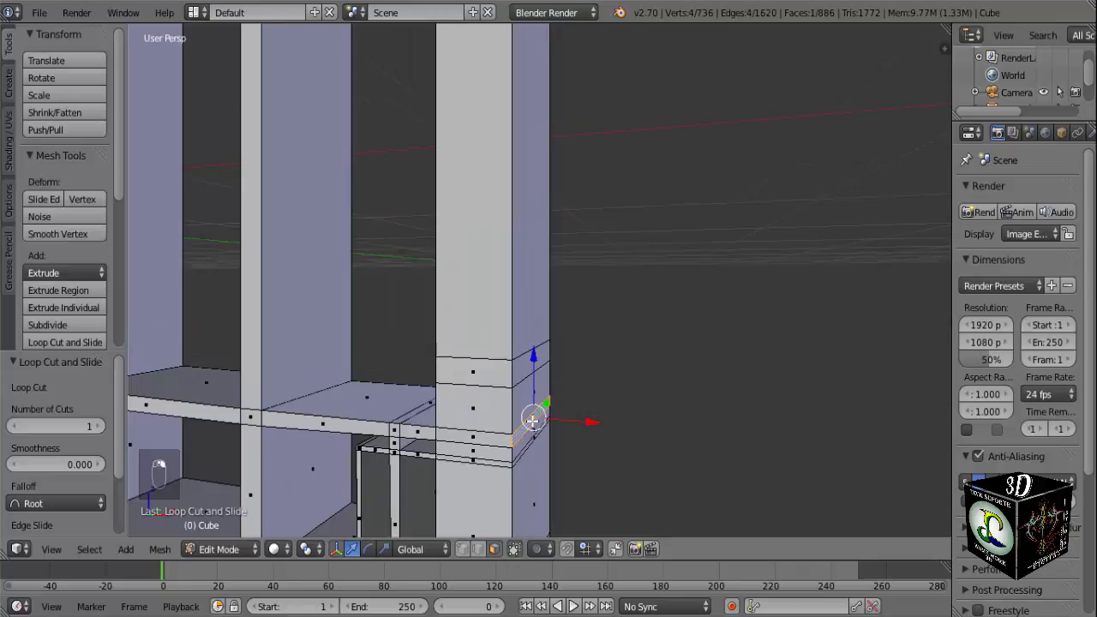
{"action": "key", "text": "KP_1"}
{"action": "middle_click_drag", "start_coordinate": [532, 420], "coordinate": [487, 374]}
{"action": "key", "text": "KP_1"}
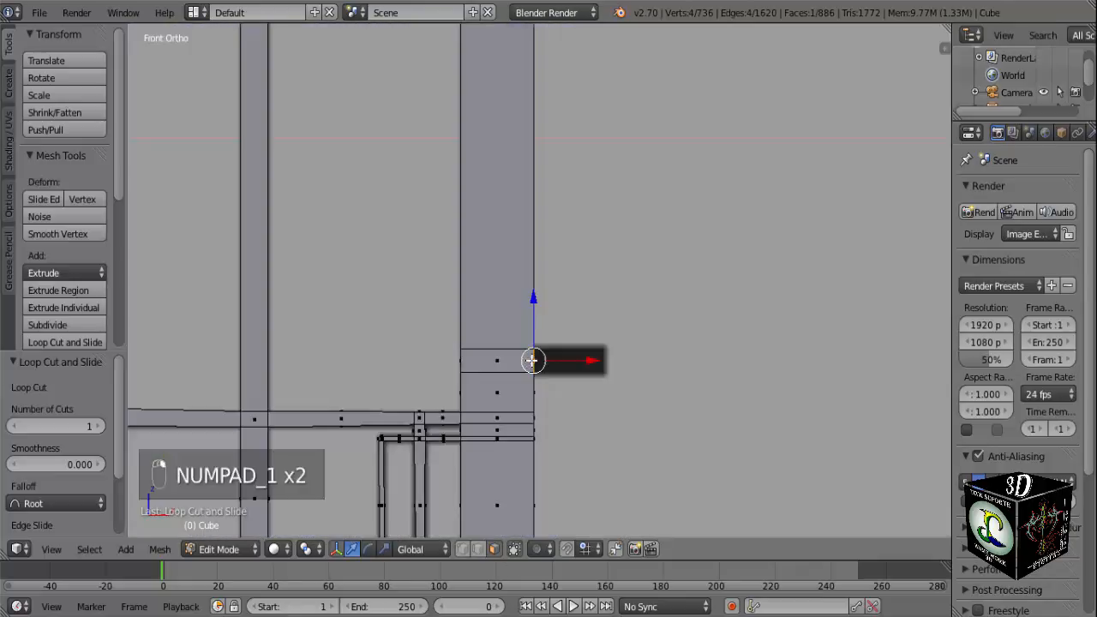
Add a horizontal loop cut around the outer post, aligned with the lower edge of the reference's dark stub near the post's top.
{"action": "scroll", "coordinate": [519, 361], "scroll_direction": "down", "scroll_amount": 5}
{"action": "middle_click_drag", "start_coordinate": [557, 230], "coordinate": [551, 533], "text": "shift"}
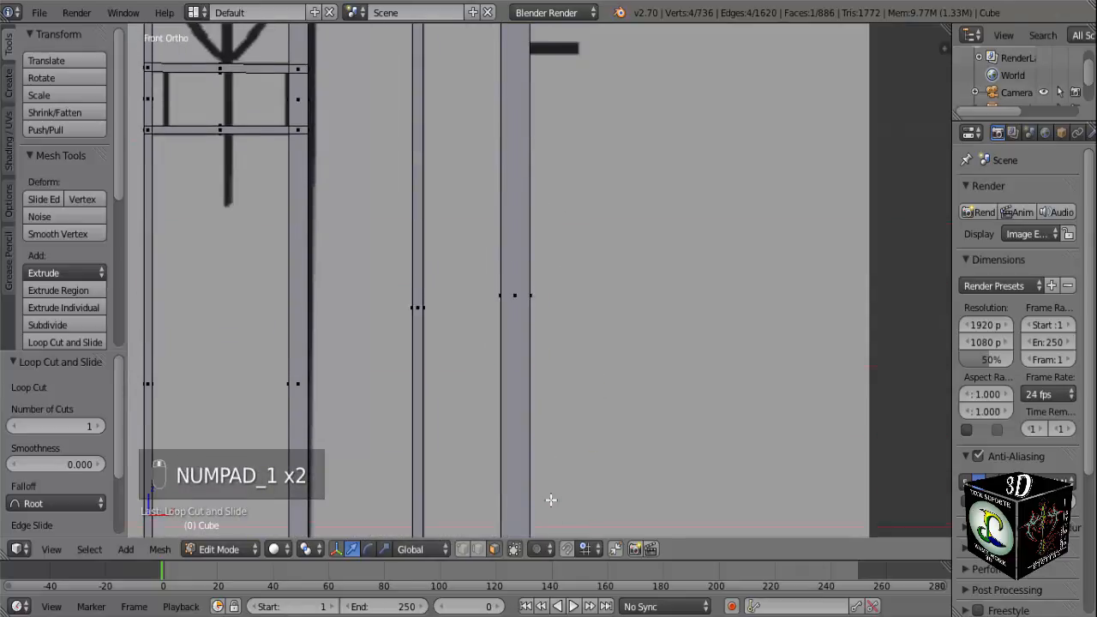
{"action": "middle_click_drag", "start_coordinate": [604, 234], "coordinate": [589, 365], "text": "shift"}
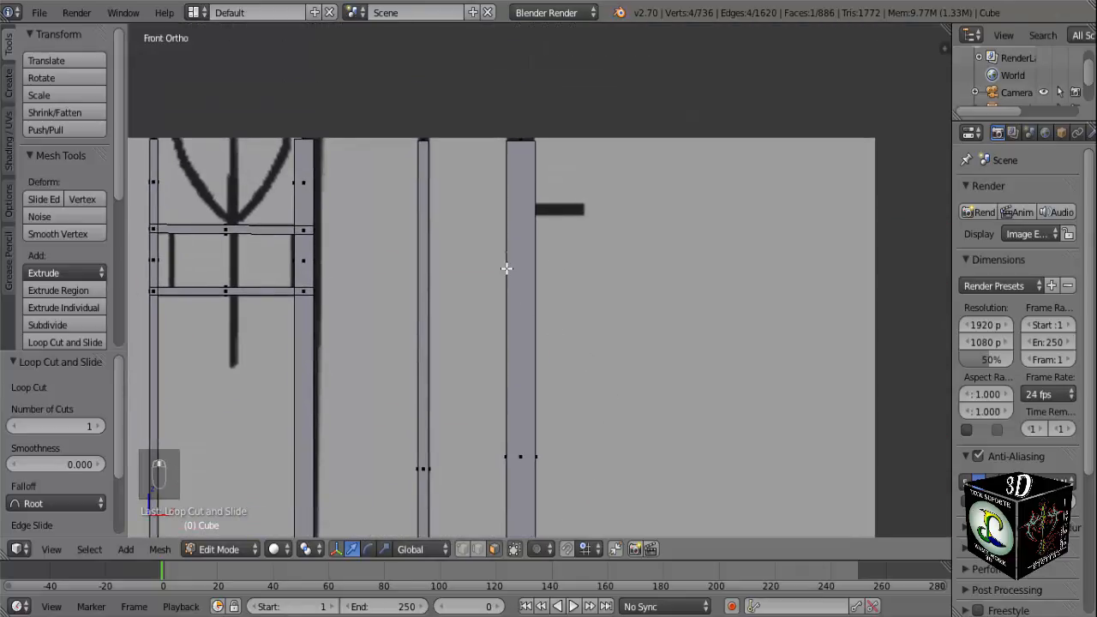
{"action": "scroll", "coordinate": [526, 216], "scroll_direction": "up", "scroll_amount": 2}
{"action": "middle_click_drag", "start_coordinate": [523, 213], "coordinate": [557, 386], "text": "shift"}
{"action": "key", "text": "ctrl+r"}
{"action": "left_click", "coordinate": [545, 367]}
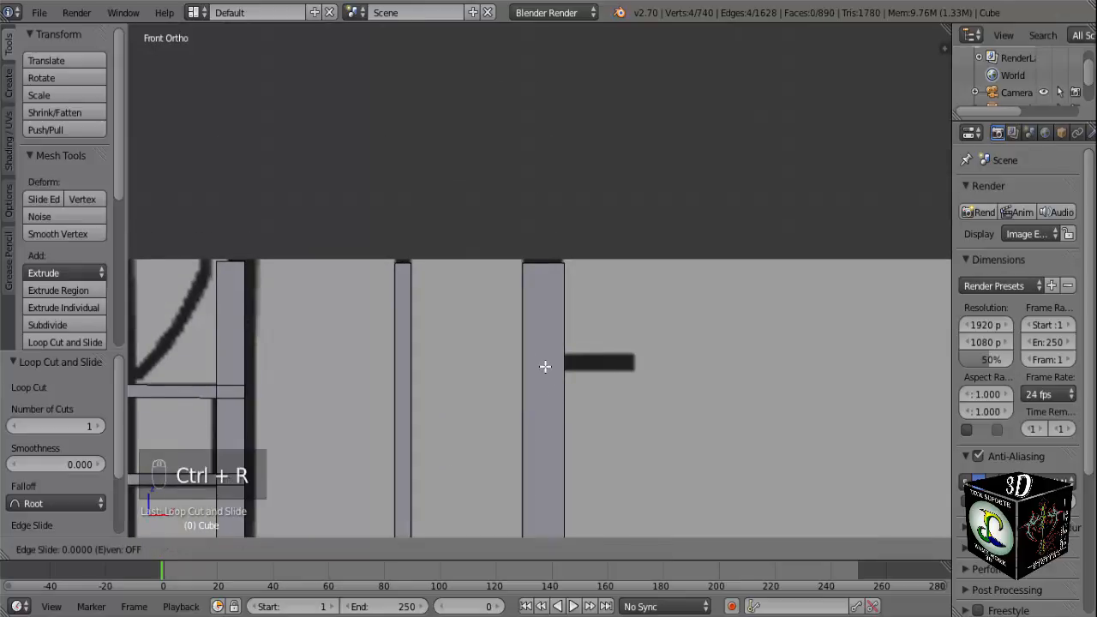
{"action": "left_click", "coordinate": [537, 529]}
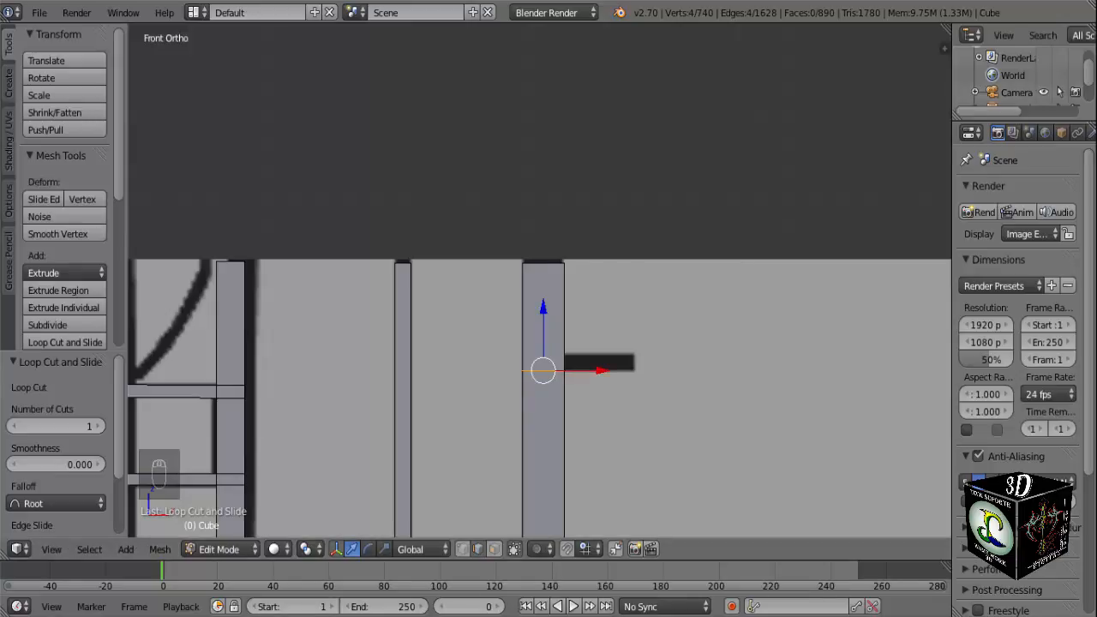
{"action": "scroll", "coordinate": [562, 411], "scroll_direction": "up", "scroll_amount": 4}
{"action": "scroll", "coordinate": [553, 393], "scroll_direction": "up", "scroll_amount": 1}
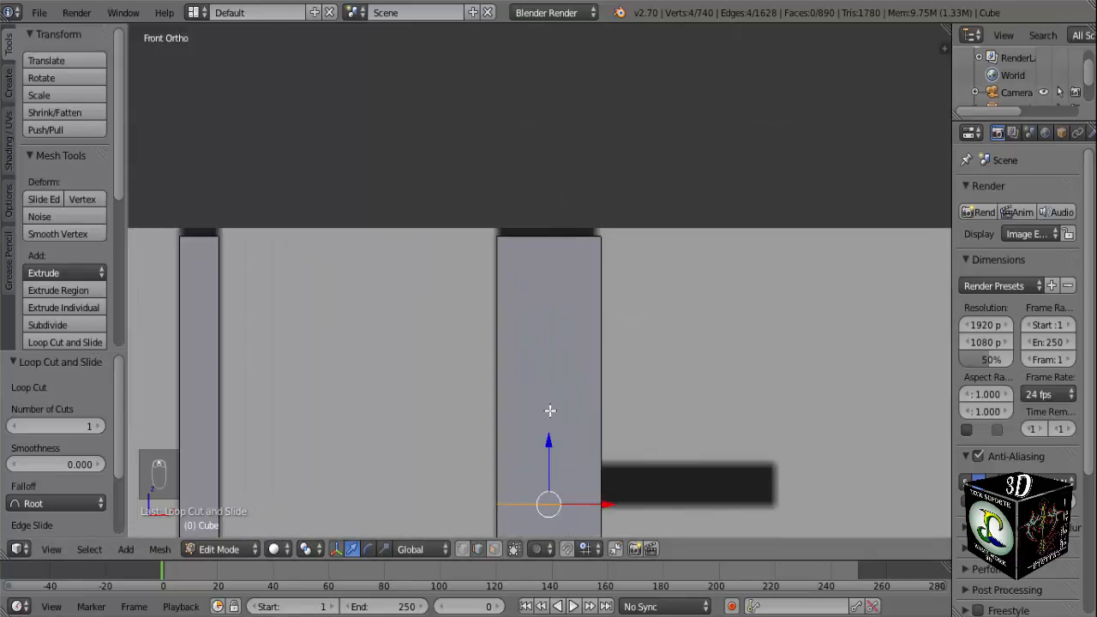
Add a second horizontal loop cut around the outer post, aligned with the upper edge of the reference's dark stub near the top.
{"action": "middle_click_drag", "start_coordinate": [568, 426], "coordinate": [558, 329], "text": "shift"}
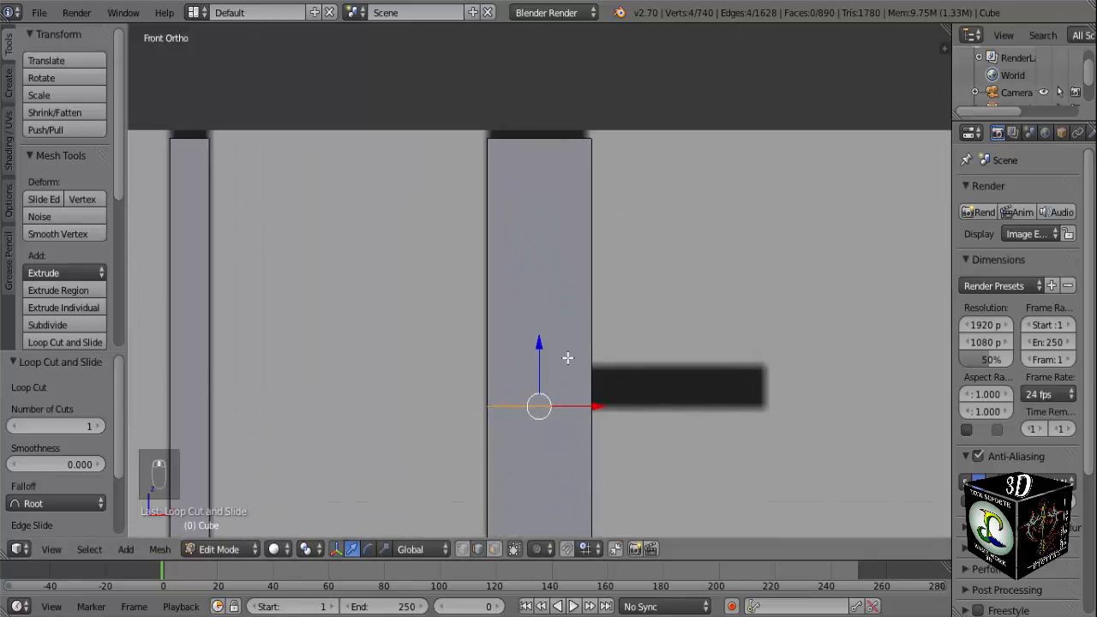
{"action": "key", "text": "ctrl+r"}
{"action": "left_click", "coordinate": [583, 316]}
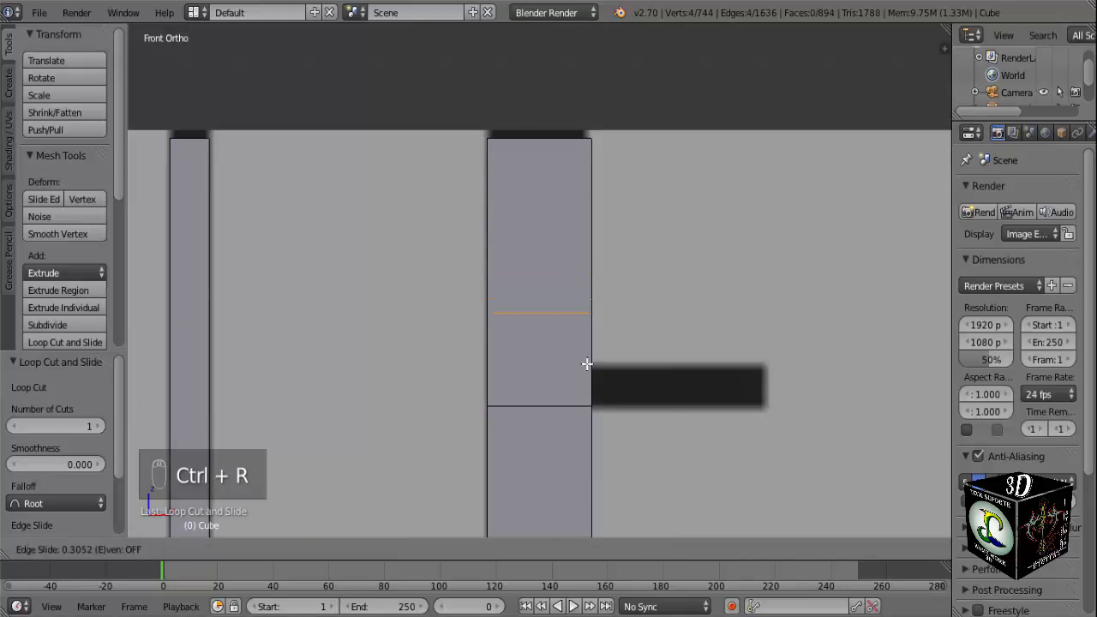
{"action": "left_click", "coordinate": [579, 411]}
{"action": "scroll", "coordinate": [577, 411], "scroll_direction": "down", "scroll_amount": 3}
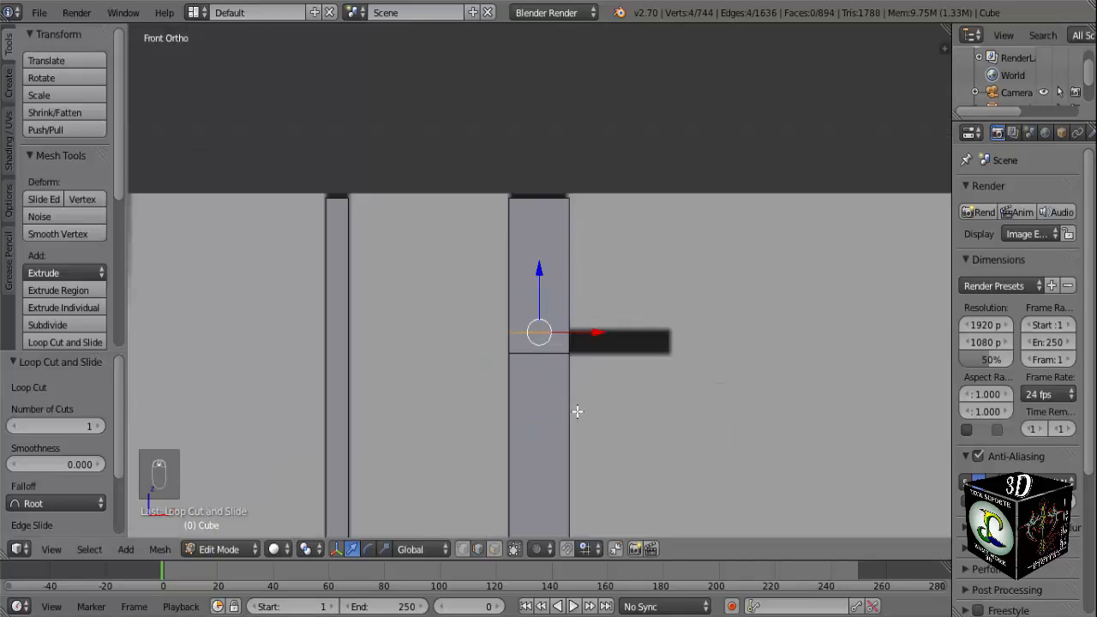
Select the outer post's two narrow outward side faces, one level with the upper dark stub and one level with the lower stub.
{"action": "mouse_move", "coordinate": [577, 411]}
{"action": "middle_mouse_down"}
{"action": "mouse_move", "coordinate": [548, 404]}
{"action": "mouse_move", "coordinate": [568, 396]}
{"action": "middle_mouse_up"}
{"action": "key", "text": "a"}
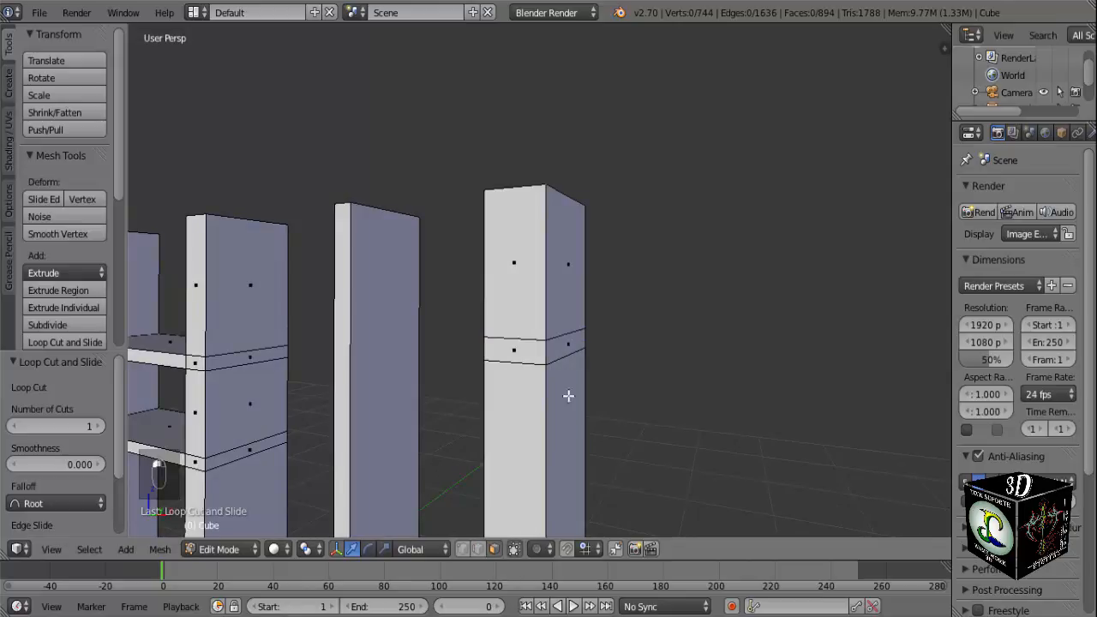
{"action": "right_click", "coordinate": [572, 345], "text": "alt"}
{"action": "scroll", "coordinate": [572, 346], "scroll_direction": "down", "scroll_amount": 5}
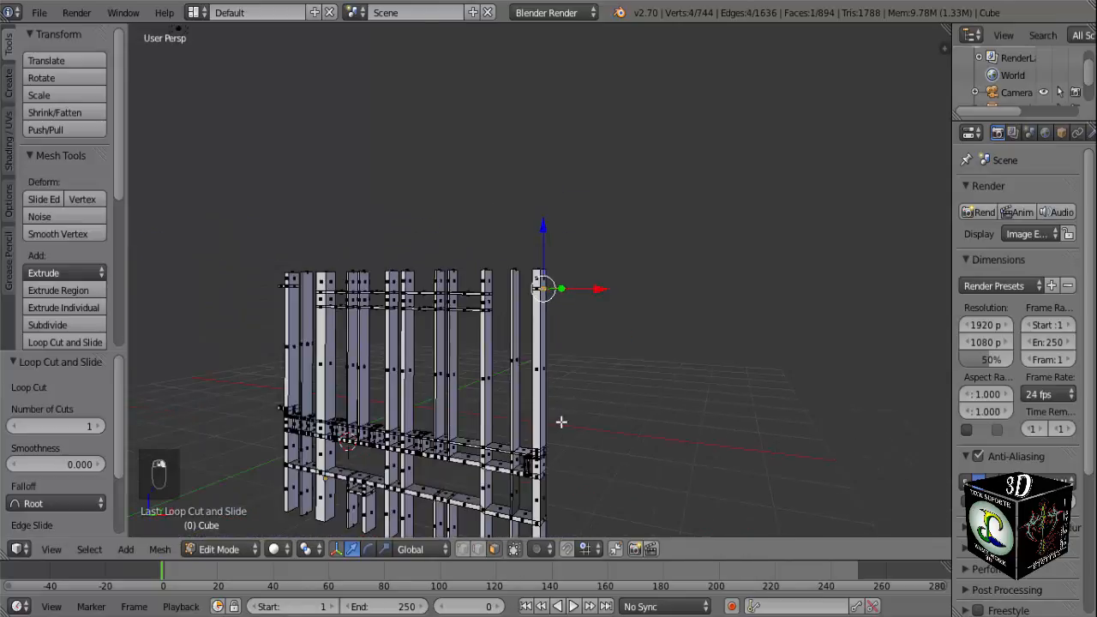
{"action": "key", "text": "KP_1"}
{"action": "scroll", "coordinate": [592, 465], "scroll_direction": "up", "scroll_amount": 3}
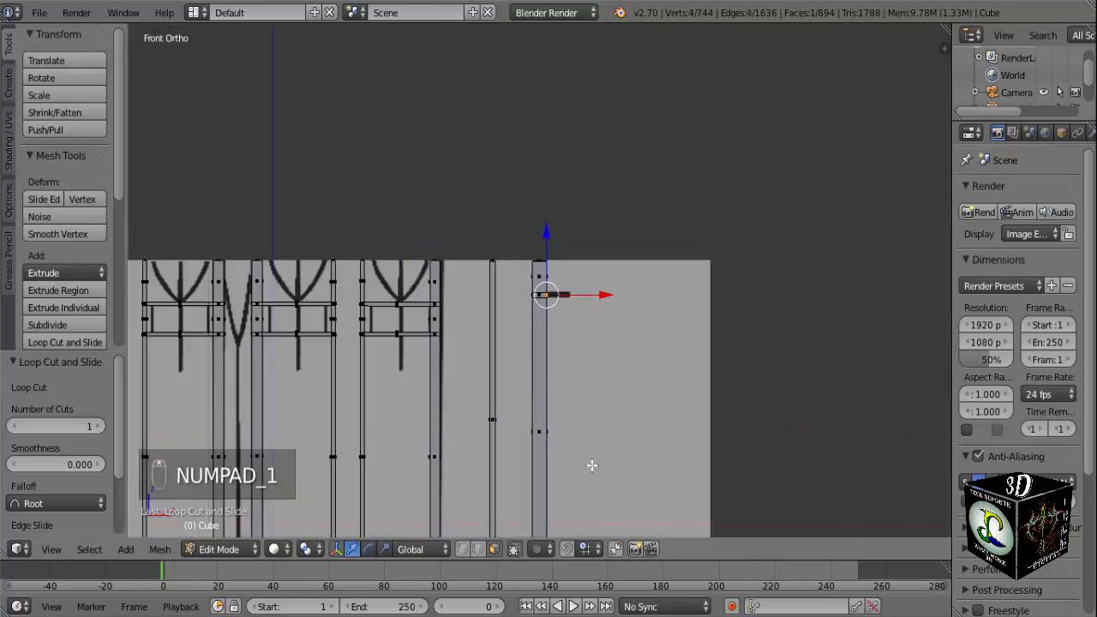
{"action": "middle_click_drag", "start_coordinate": [592, 465], "coordinate": [571, 270], "text": "shift"}
{"action": "middle_click_drag", "start_coordinate": [579, 318], "coordinate": [541, 352]}
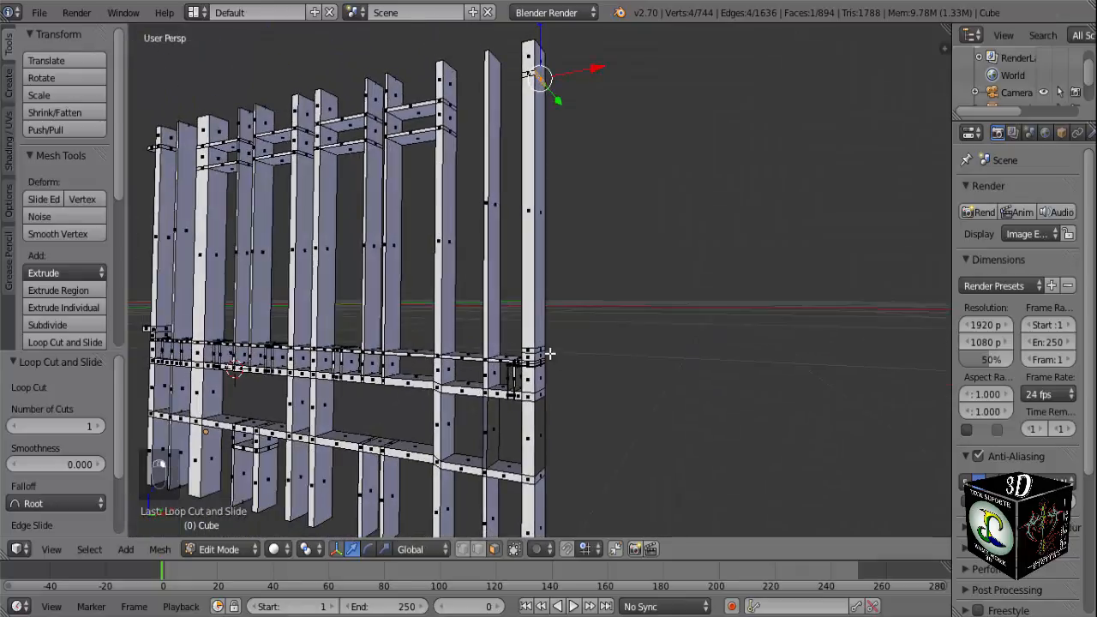
{"action": "right_click", "coordinate": [538, 347], "text": "shift"}
{"action": "scroll", "coordinate": [567, 355], "scroll_direction": "up", "scroll_amount": 3}
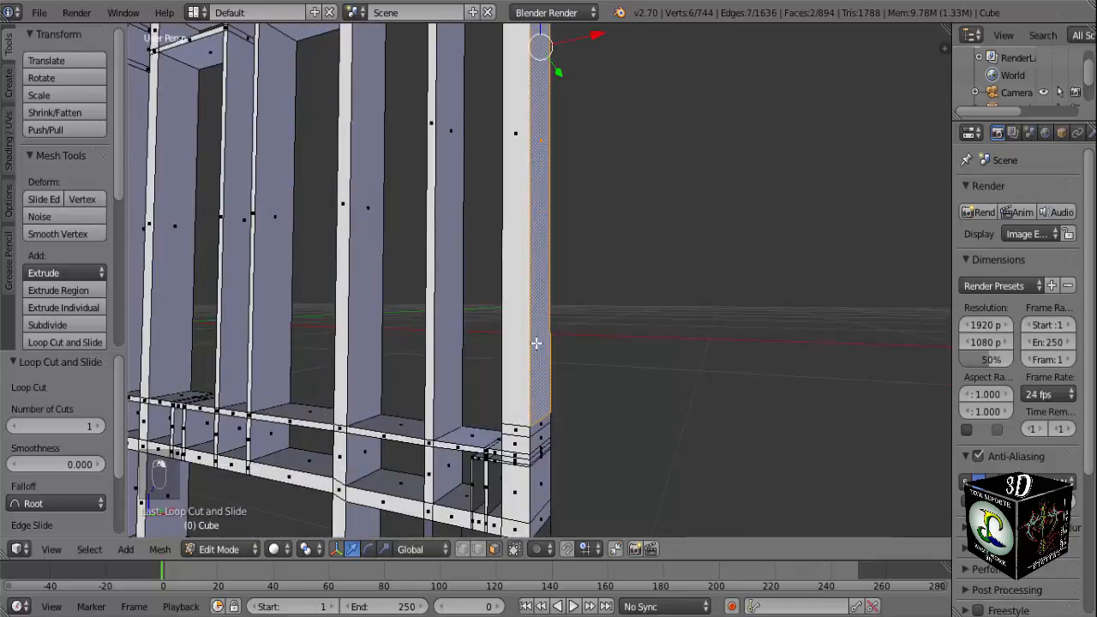
{"action": "key", "text": "ctrl+z"}
{"action": "right_click", "coordinate": [538, 426], "text": "shift"}
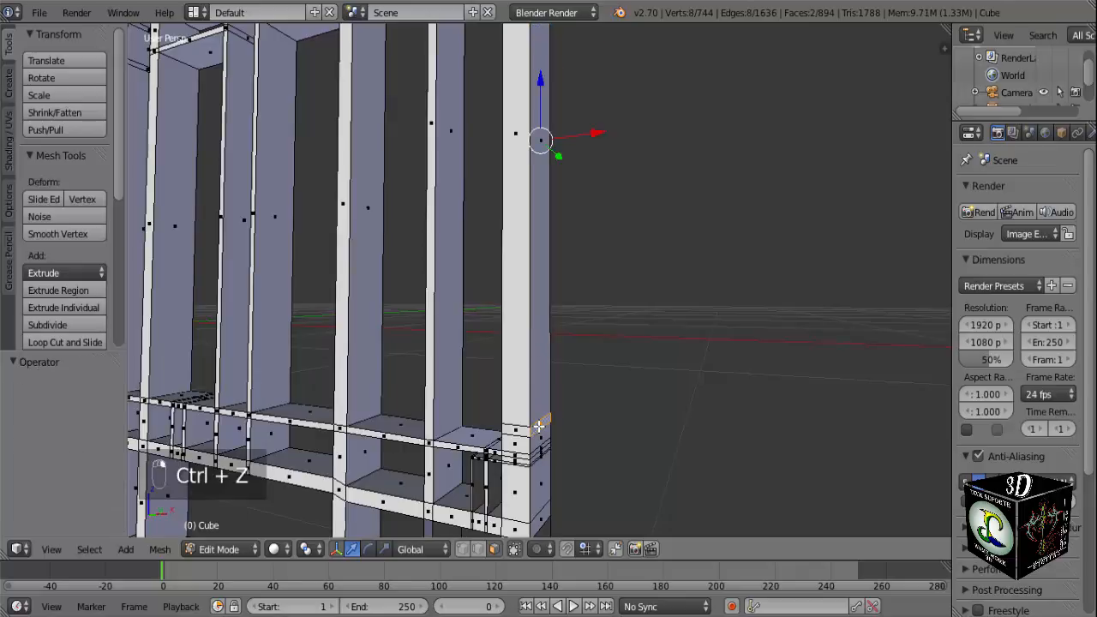
Extrude the two selected side faces outward by 0.275 along X to form both stubs over the front-view reference.
{"action": "key", "text": "KP_1"}
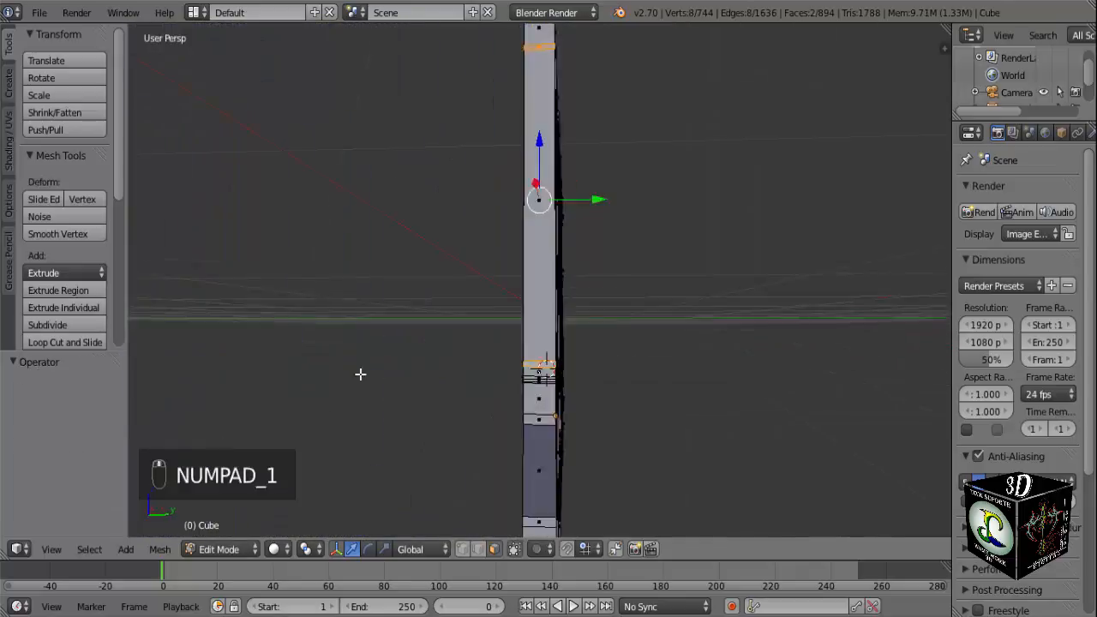
{"action": "middle_click_drag", "start_coordinate": [360, 374], "coordinate": [528, 405]}
{"action": "key", "text": "KP_1"}
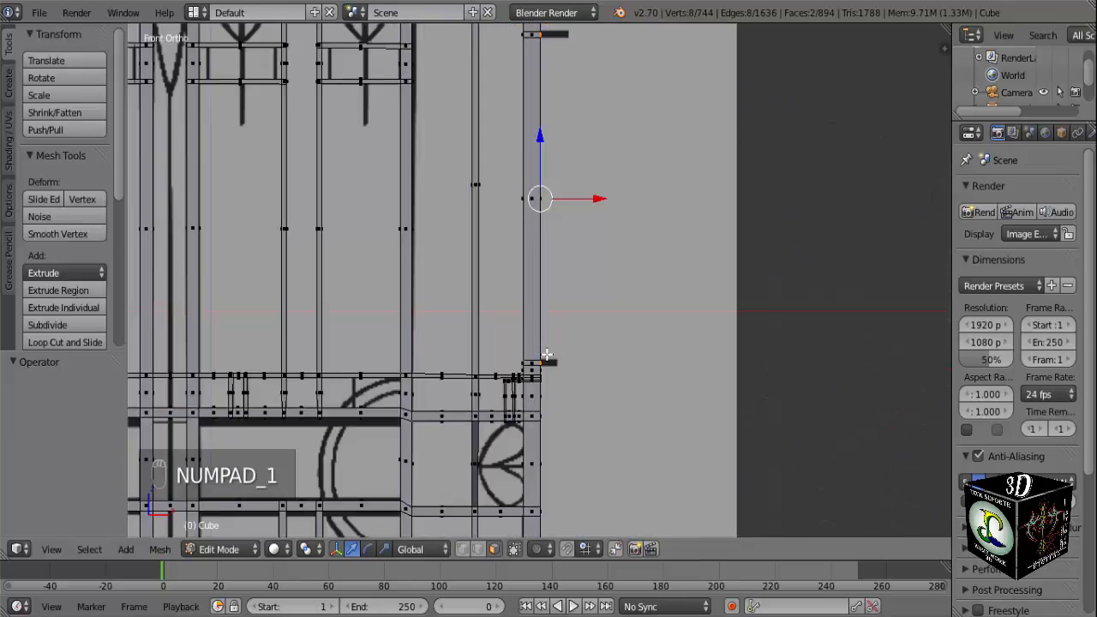
{"action": "scroll", "coordinate": [546, 354], "scroll_direction": "down", "scroll_amount": 1}
{"action": "key", "text": "e"}
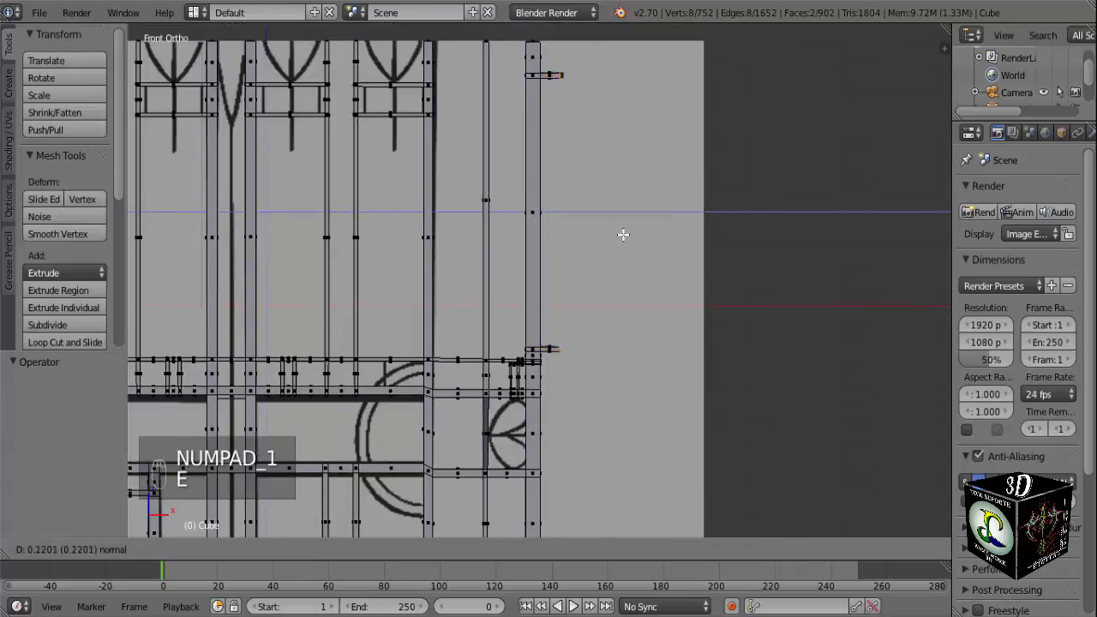
{"action": "left_click", "coordinate": [628, 235]}
Add two vertical loop cuts at once in the upper crossbar beside the thick upright, on the half nearer that upright.
{"action": "scroll", "coordinate": [509, 289], "scroll_direction": "down", "scroll_amount": 2}
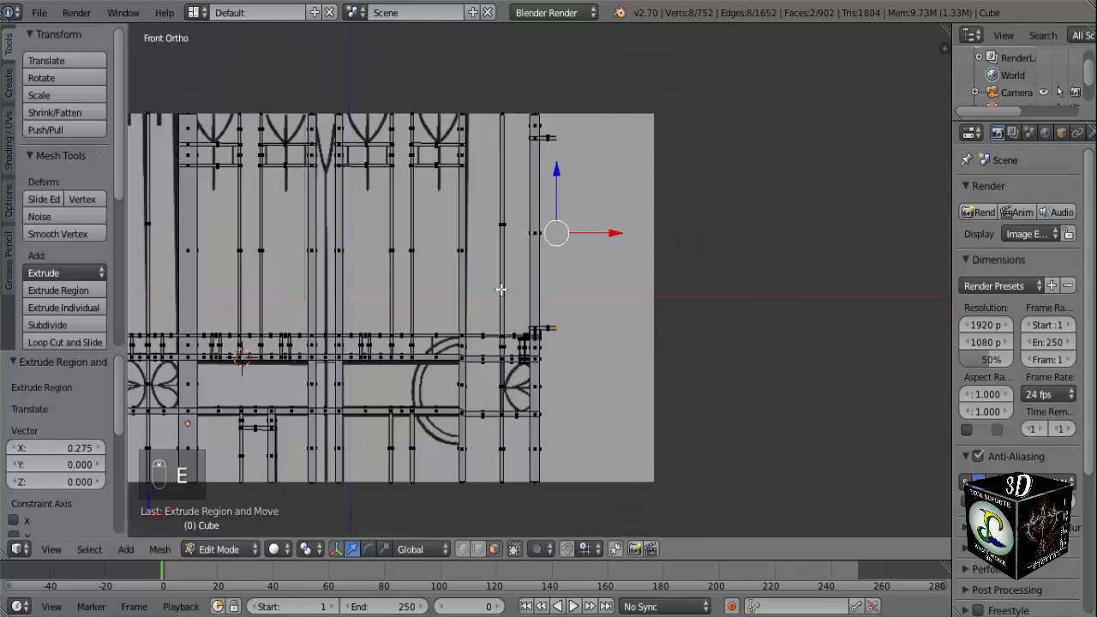
{"action": "middle_click_drag", "start_coordinate": [416, 234], "coordinate": [558, 316], "text": "shift"}
{"action": "scroll", "coordinate": [538, 300], "scroll_direction": "up", "scroll_amount": 3}
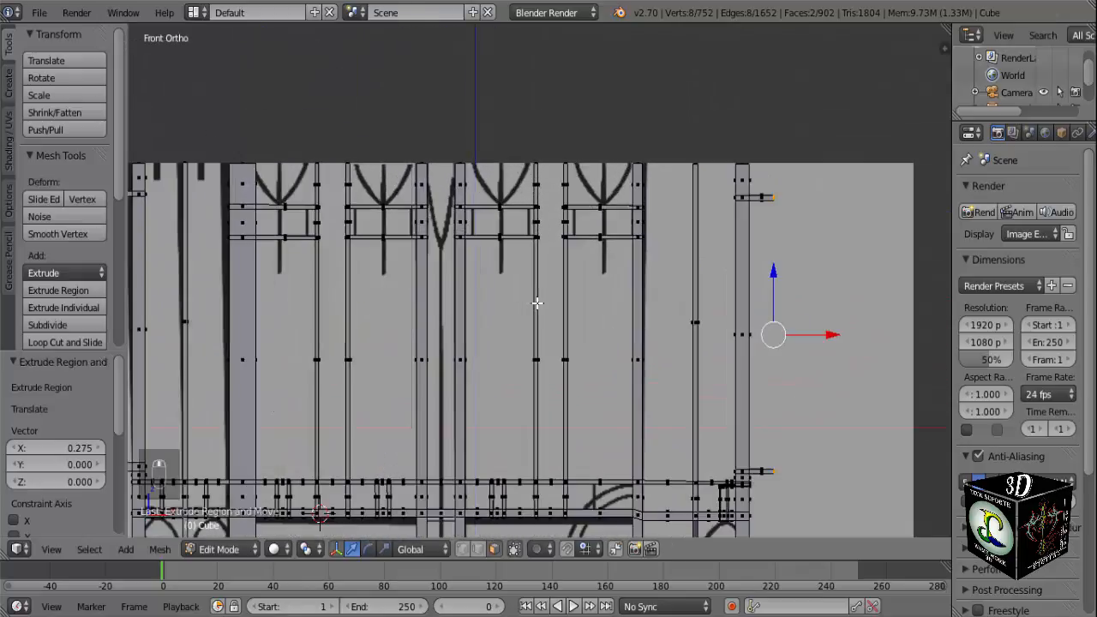
{"action": "scroll", "coordinate": [601, 263], "scroll_direction": "up", "scroll_amount": 2}
{"action": "middle_click_drag", "start_coordinate": [622, 260], "coordinate": [576, 295], "text": "shift"}
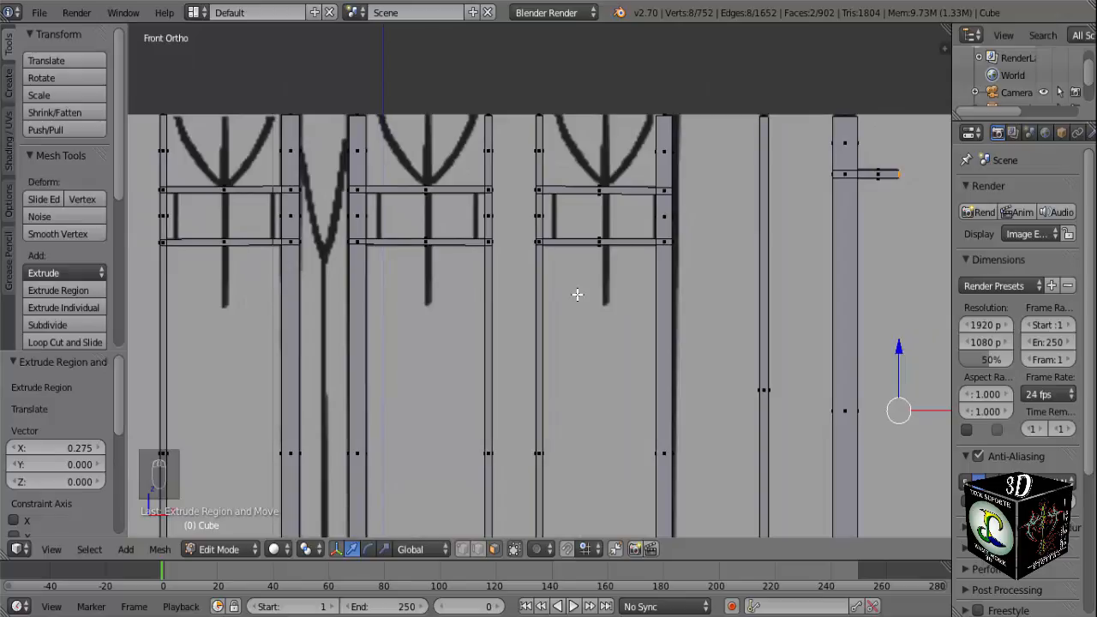
{"action": "scroll", "coordinate": [614, 233], "scroll_direction": "up", "scroll_amount": 3}
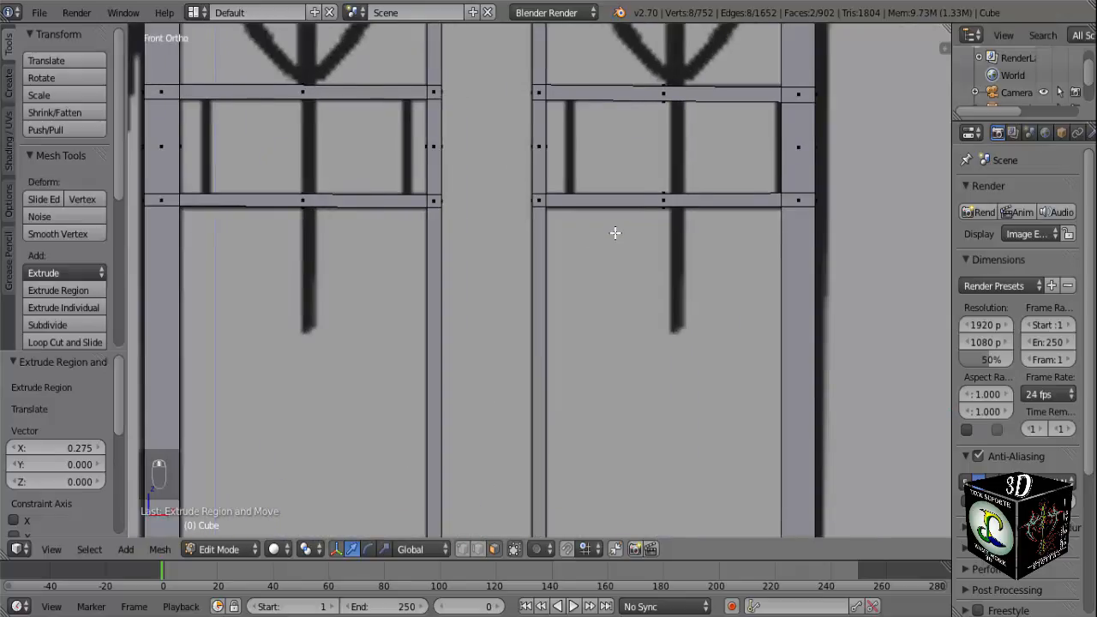
{"action": "middle_click_drag", "start_coordinate": [614, 233], "coordinate": [485, 308], "text": "shift"}
{"action": "key", "text": "z"}
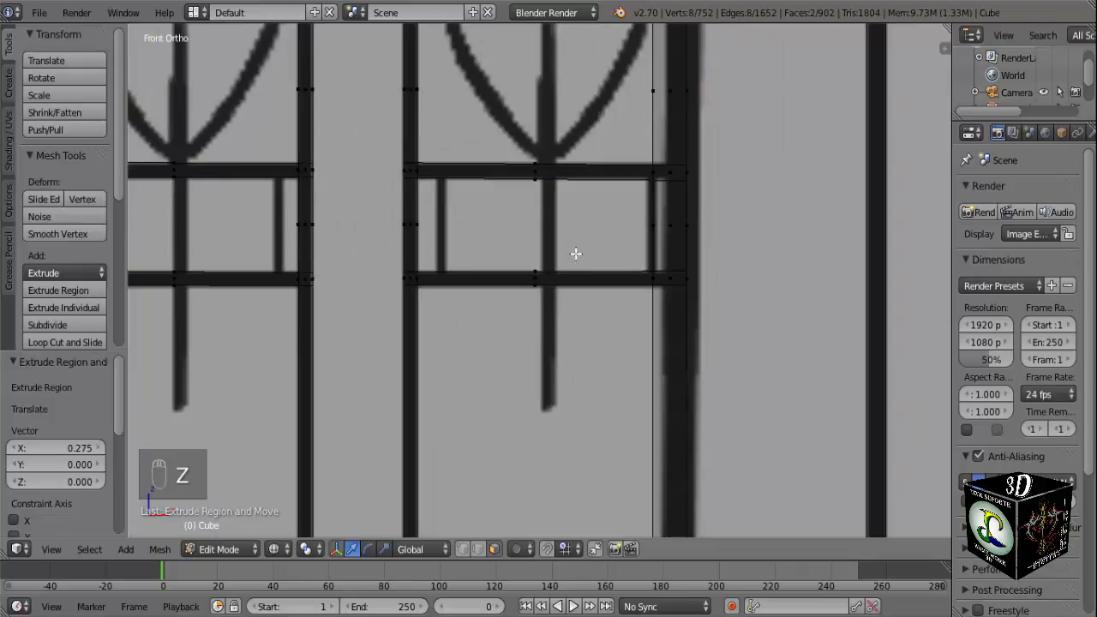
{"action": "key", "text": "z"}
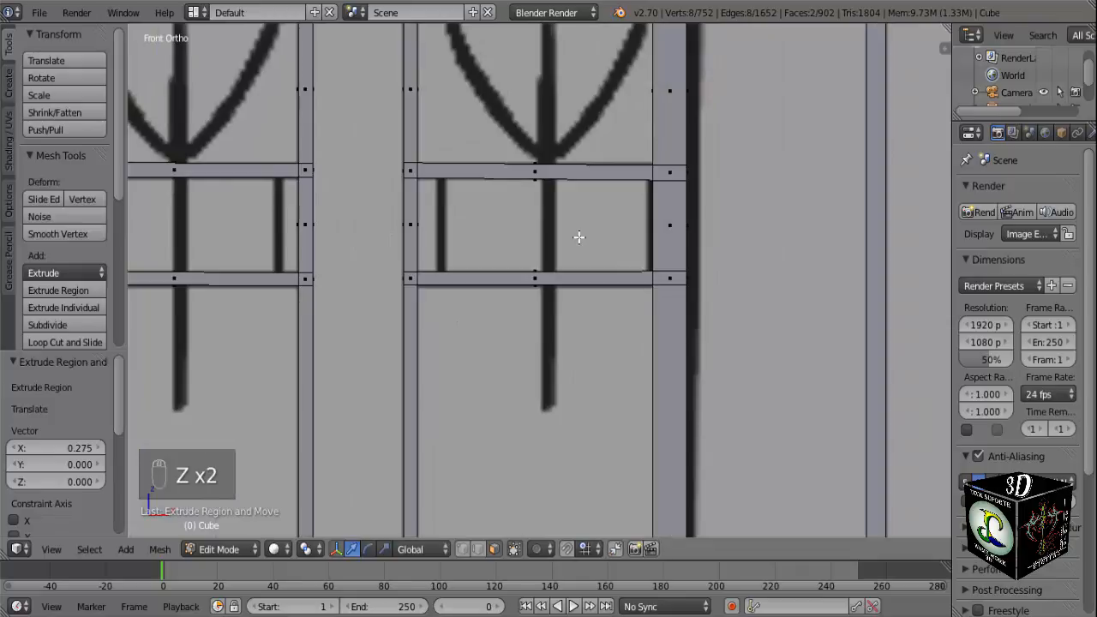
{"action": "key", "text": "ctrl+r"}
{"action": "left_click", "coordinate": [602, 172]}
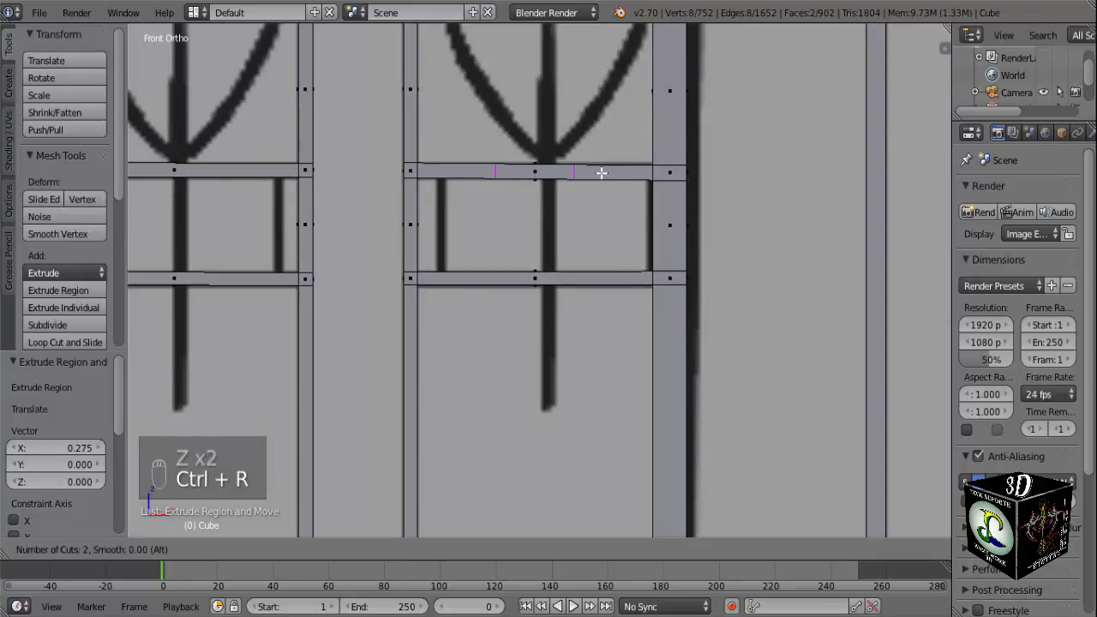
{"action": "left_click", "coordinate": [657, 176]}
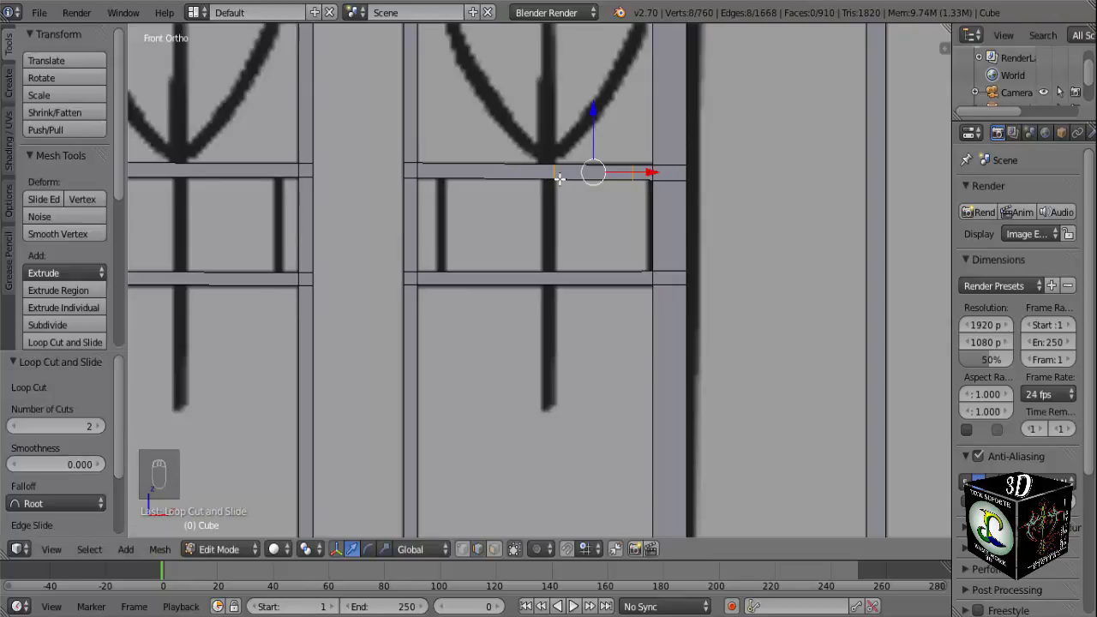
Move the crossbar's loop cut at the reference's central spike 0.232 along X, next to the other cut near the thick upright.
{"action": "scroll", "coordinate": [559, 178], "scroll_direction": "up", "scroll_amount": 3}
{"action": "key", "text": "a"}
{"action": "right_click", "coordinate": [566, 93]}
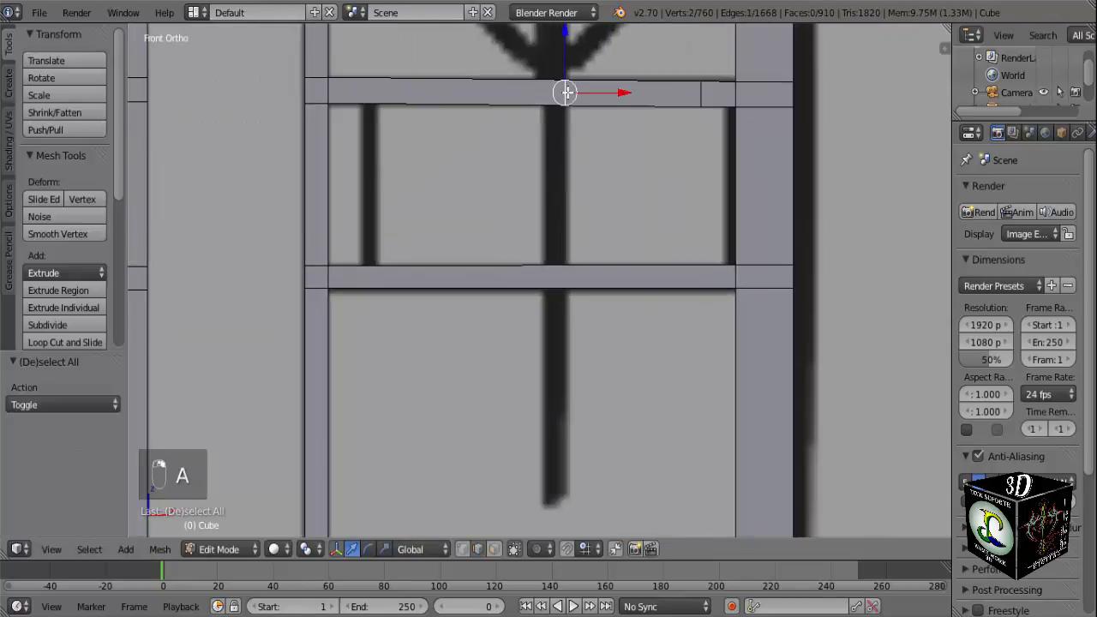
{"action": "key", "text": "KP_Decimal"}
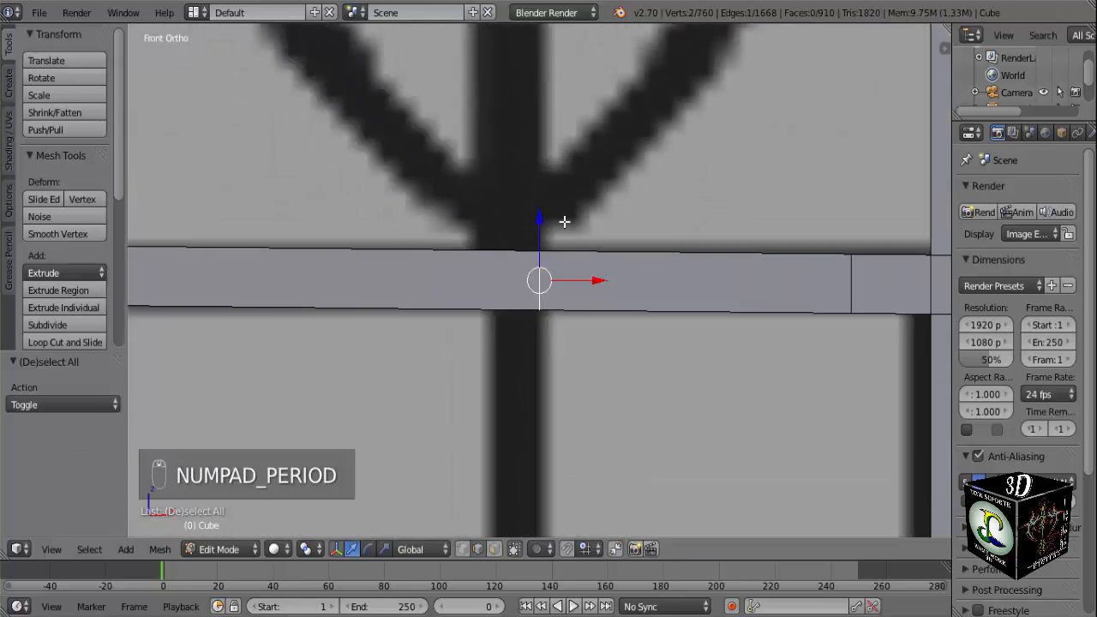
{"action": "key", "text": "a"}
{"action": "key", "text": "a"}
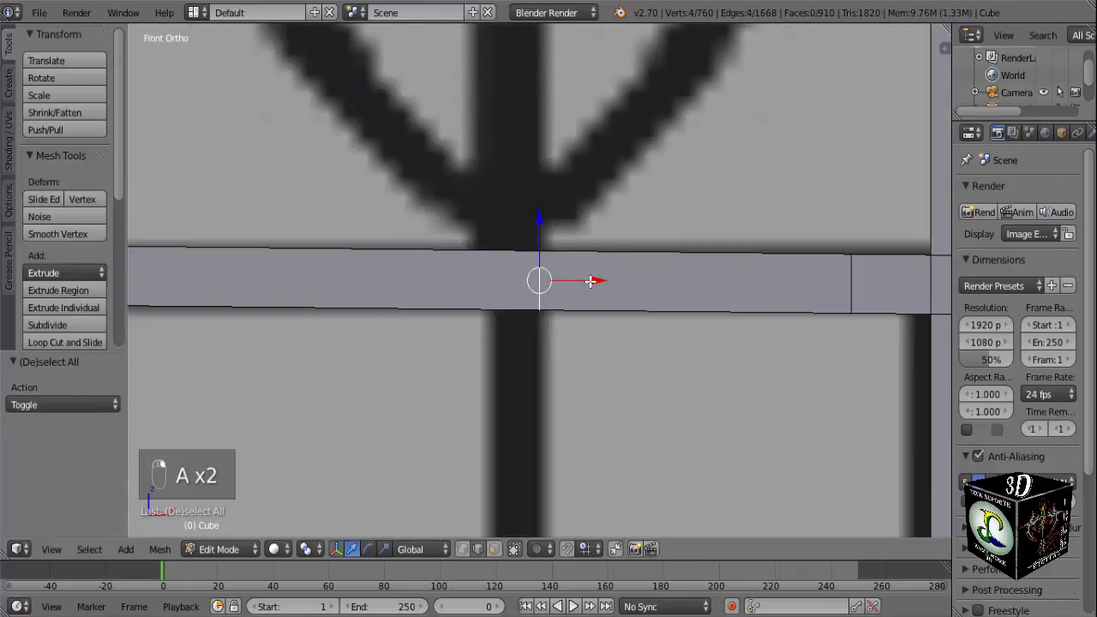
{"action": "left_click_drag", "start_coordinate": [591, 281], "coordinate": [879, 284]}
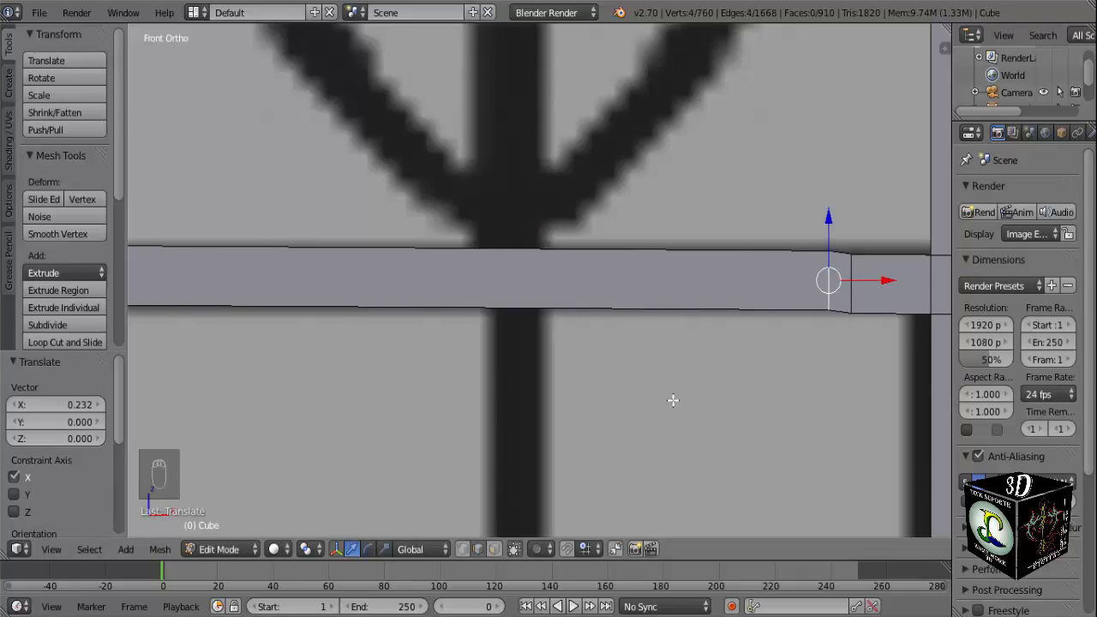
Add two vertical loop cuts to the upper crossbar, matching both edges of the reference's thin upright beside the narrow post.
{"action": "scroll", "coordinate": [672, 400], "scroll_direction": "down", "scroll_amount": 2}
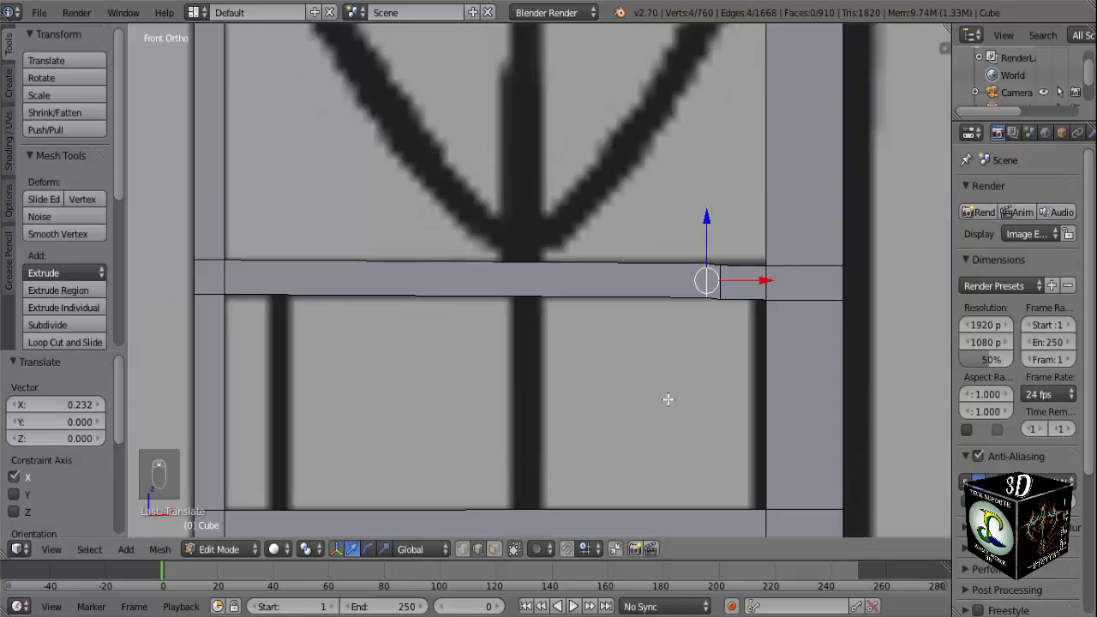
{"action": "key", "text": "ctrl+r"}
{"action": "left_click", "coordinate": [292, 281]}
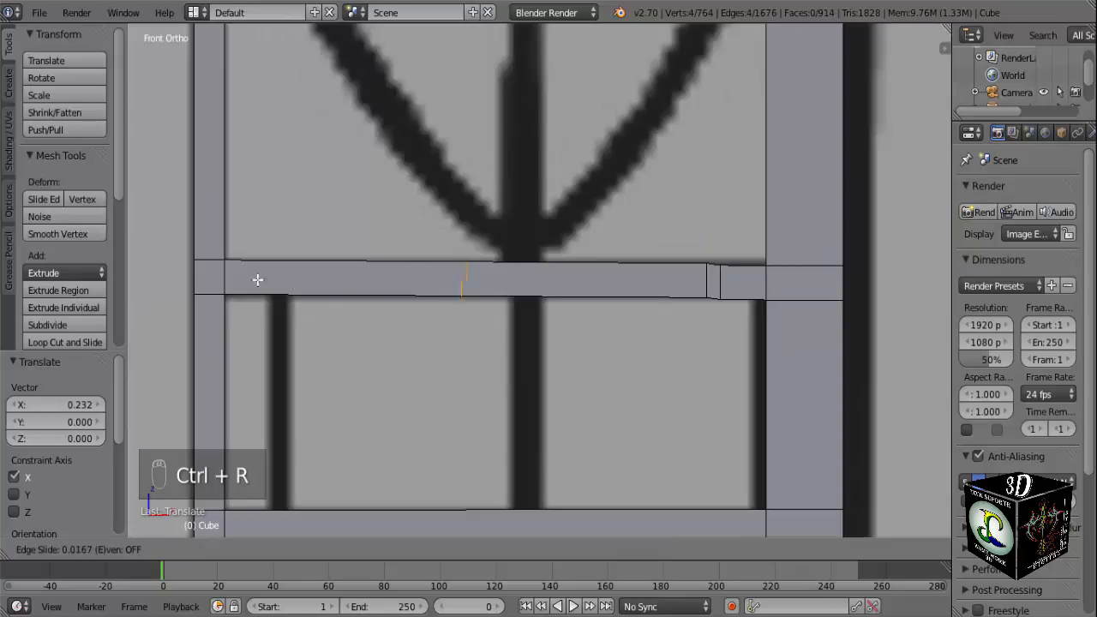
{"action": "left_click", "coordinate": [932, 281]}
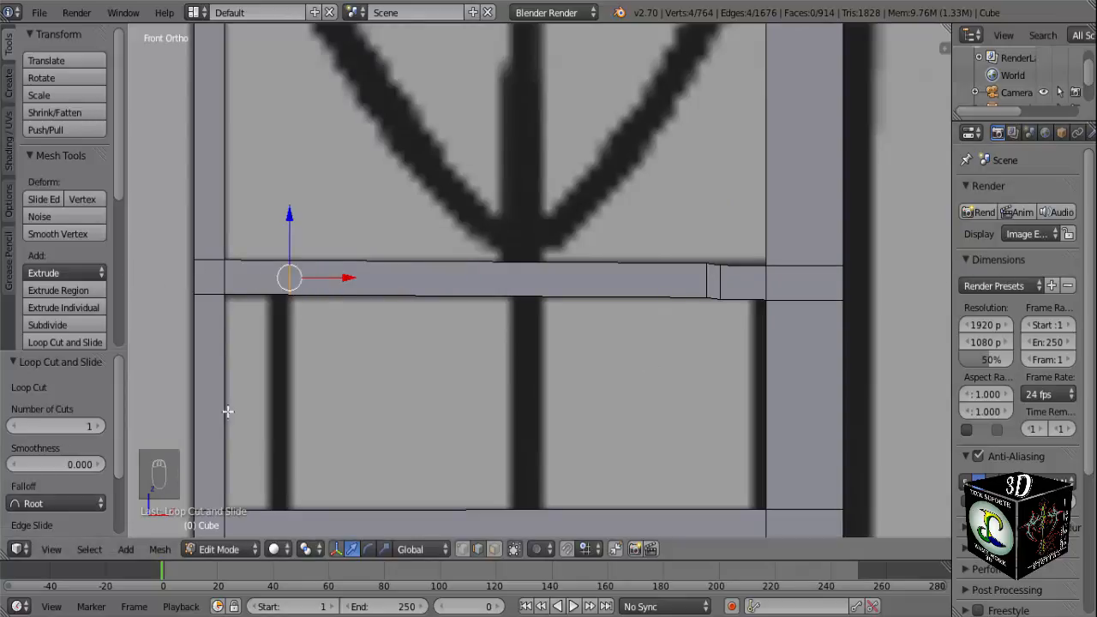
{"action": "key", "text": "ctrl+r"}
{"action": "left_click", "coordinate": [247, 277]}
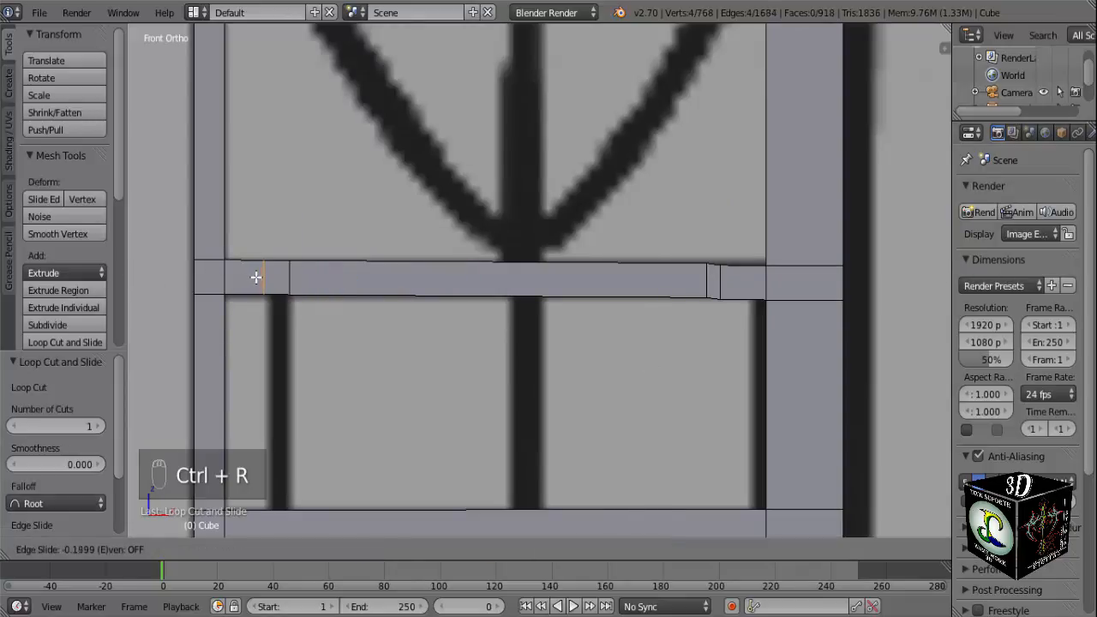
{"action": "left_click", "coordinate": [262, 277]}
Add two vertical loop cuts to the lower crossbar, matching both edges of the same thin upright in the reference.
{"action": "middle_click_drag", "start_coordinate": [300, 397], "coordinate": [263, 269], "text": "shift"}
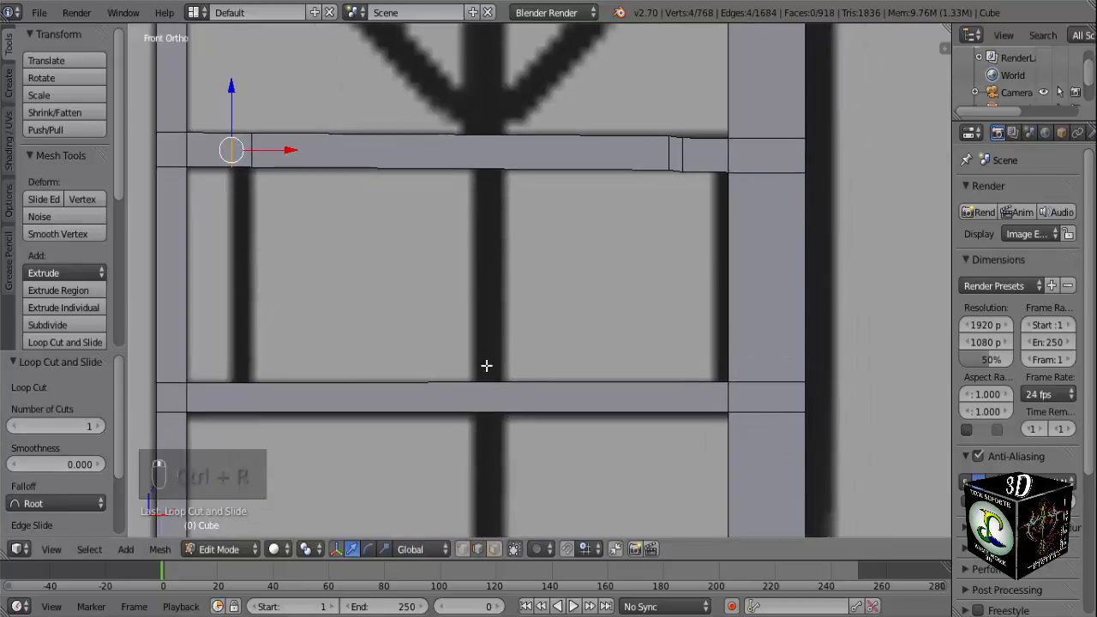
{"action": "key", "text": "ctrl+r"}
{"action": "left_click", "coordinate": [295, 390]}
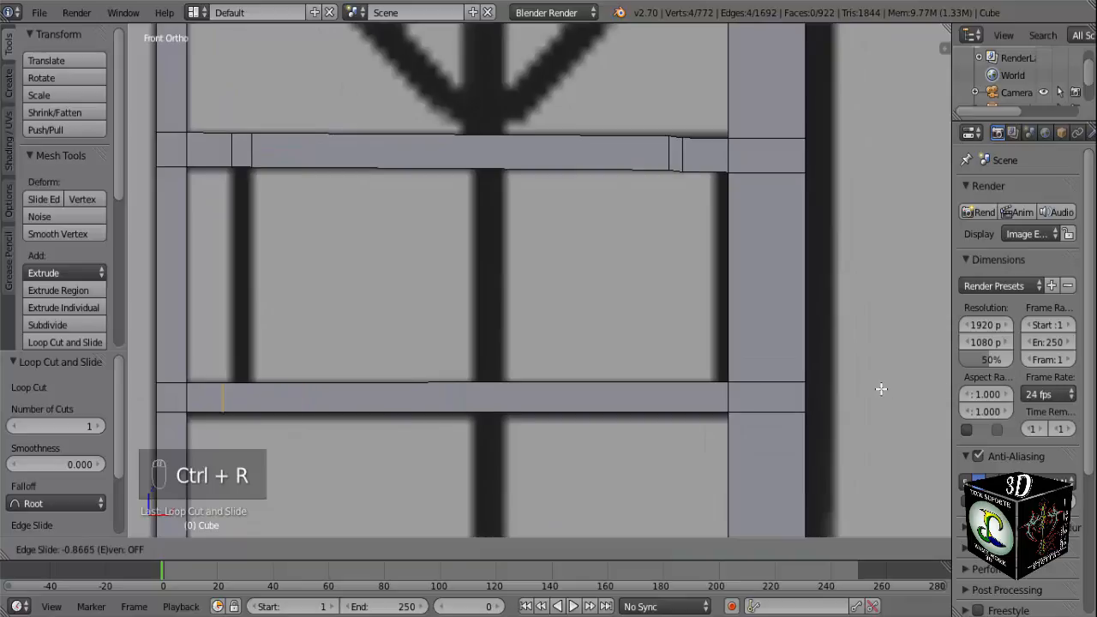
{"action": "left_click", "coordinate": [908, 389]}
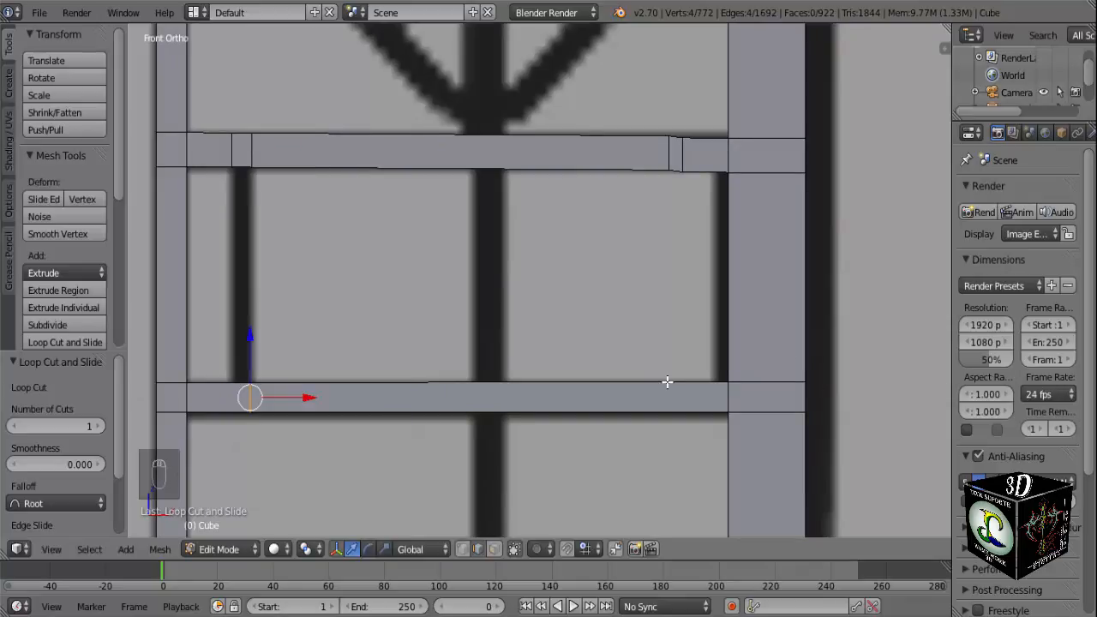
{"action": "scroll", "coordinate": [234, 423], "scroll_direction": "up", "scroll_amount": 3}
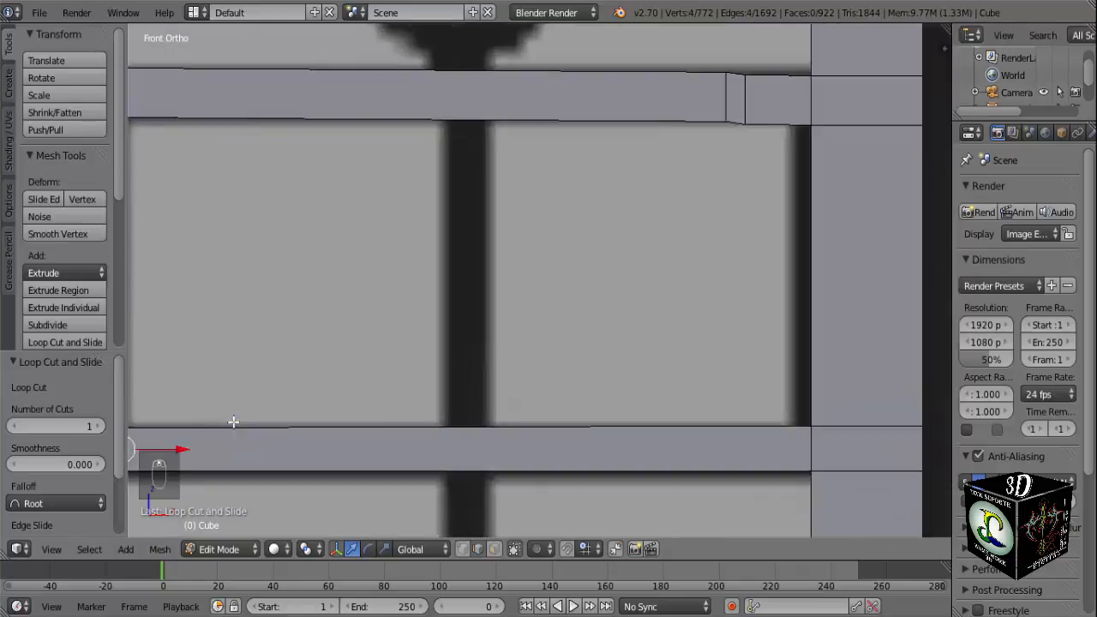
{"action": "middle_click_drag", "start_coordinate": [320, 369], "coordinate": [607, 176], "text": "shift"}
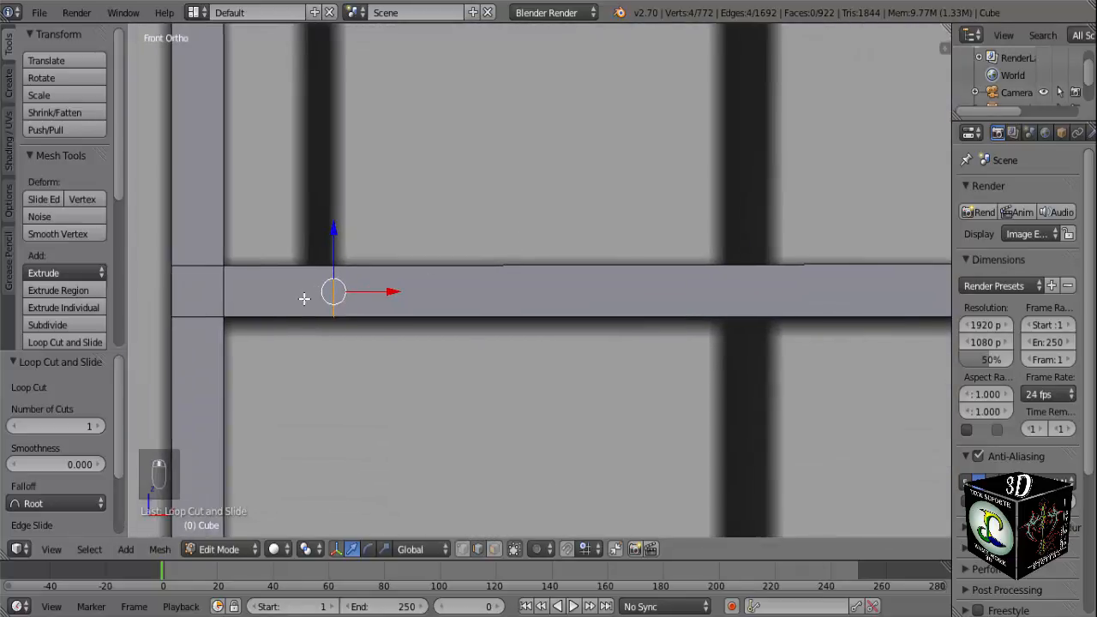
{"action": "key", "text": "ctrl+r"}
{"action": "left_click", "coordinate": [301, 298]}
{"action": "left_click", "coordinate": [328, 296]}
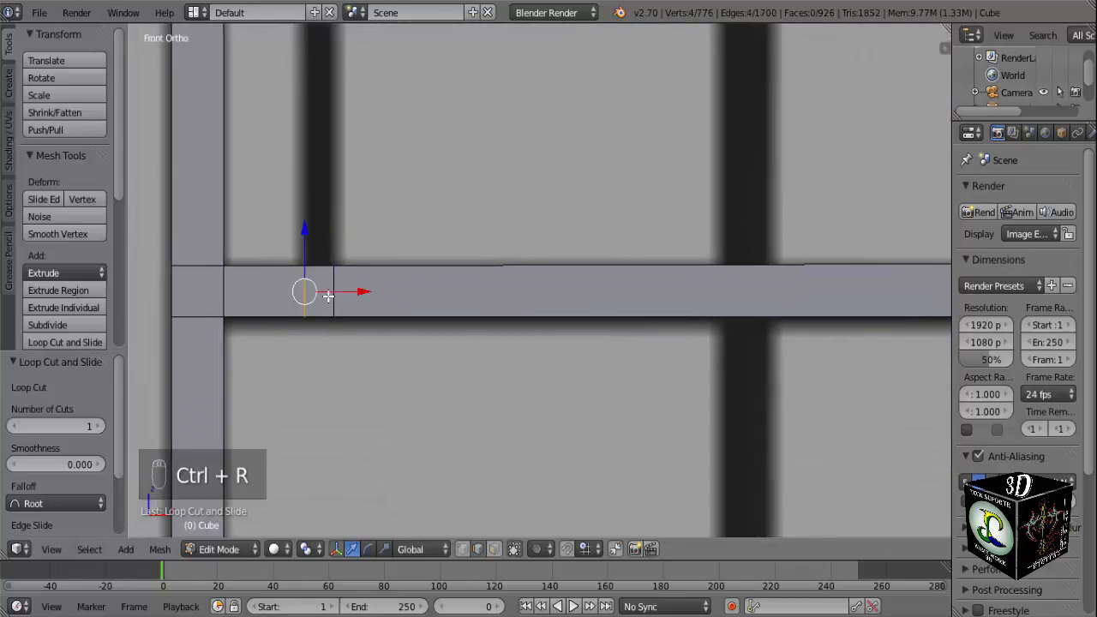
{"action": "scroll", "coordinate": [328, 296], "scroll_direction": "down", "scroll_amount": 6}
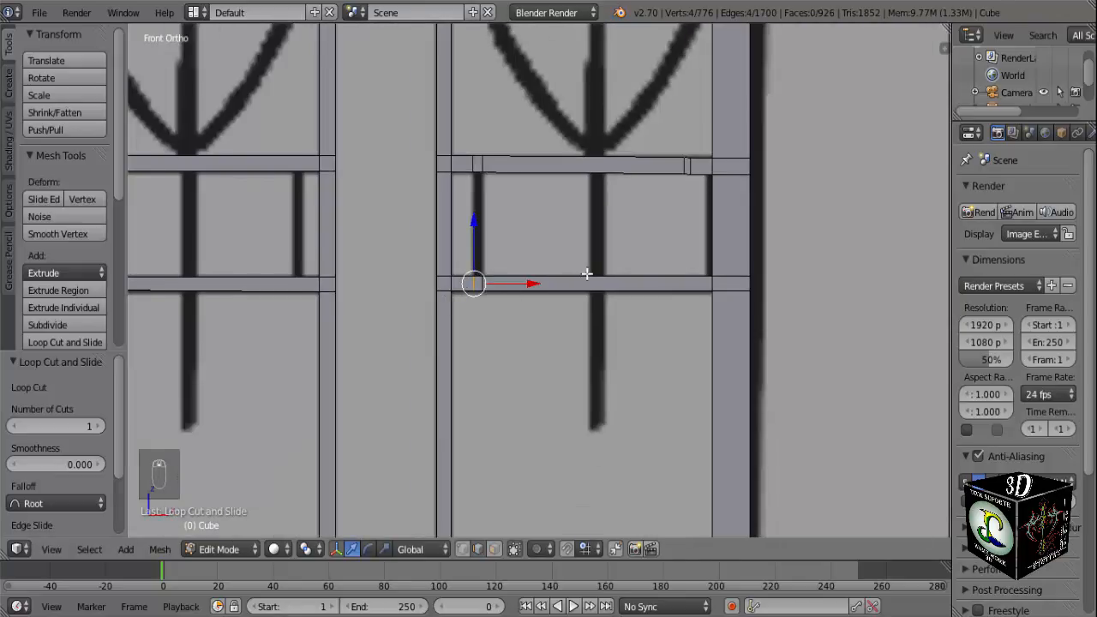
{"action": "middle_click_drag", "start_coordinate": [586, 274], "coordinate": [558, 265], "text": "shift"}
{"action": "scroll", "coordinate": [574, 264], "scroll_direction": "up", "scroll_amount": 3}
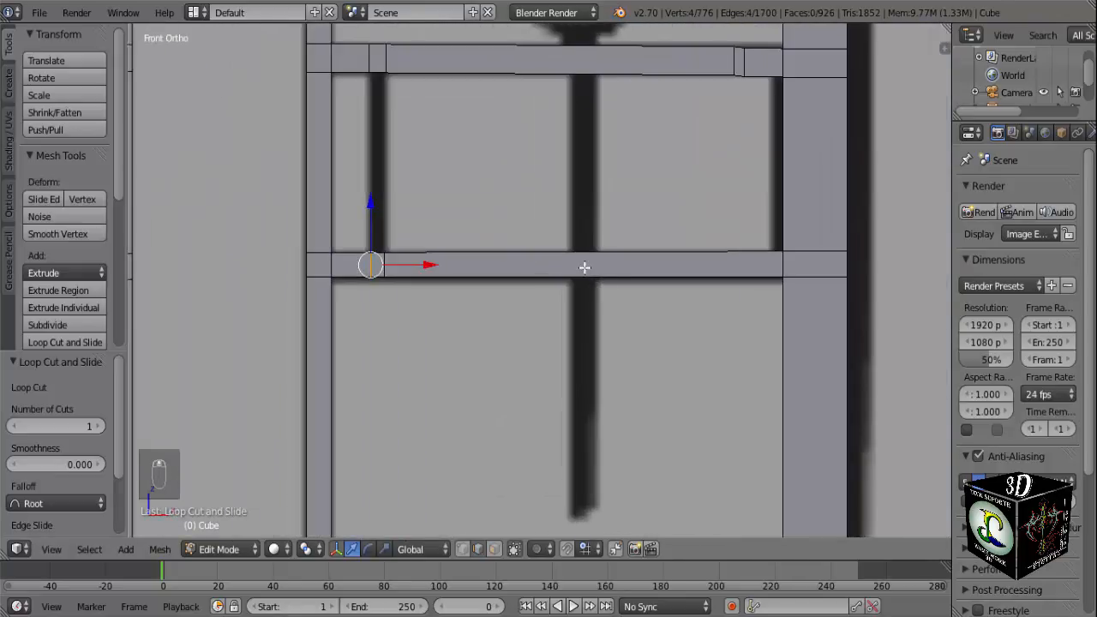
Add four vertical loop cuts at once in the lower crossbar's long middle section, slid towards the thick upright.
{"action": "key", "text": "ctrl+r"}
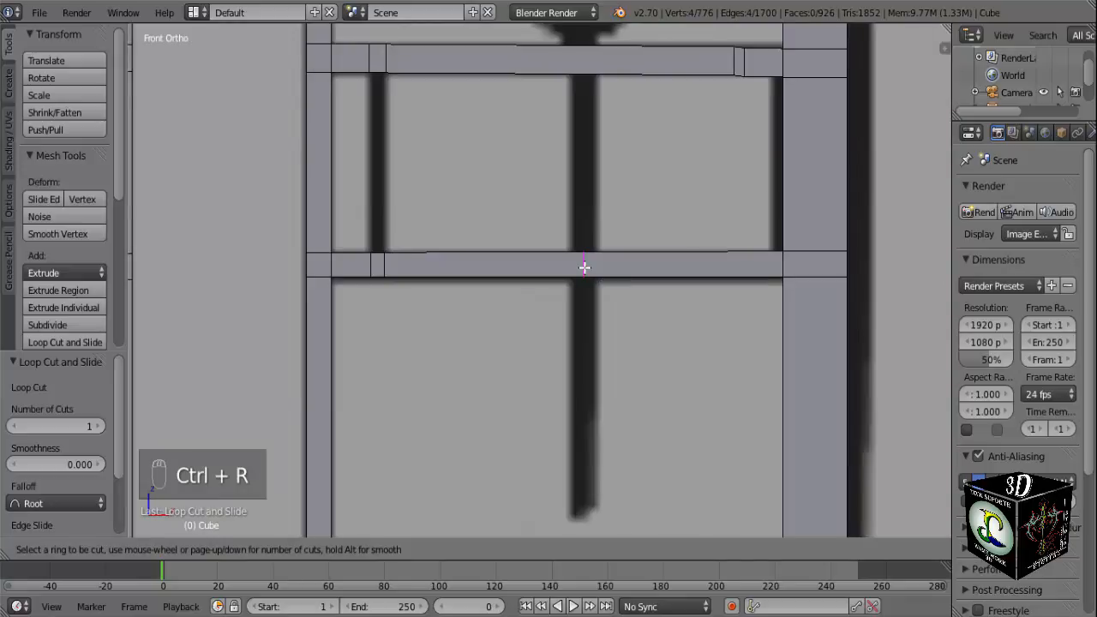
{"action": "scroll", "coordinate": [584, 267], "scroll_direction": "up", "scroll_amount": 2}
{"action": "scroll", "coordinate": [583, 268], "scroll_direction": "up", "scroll_amount": 1}
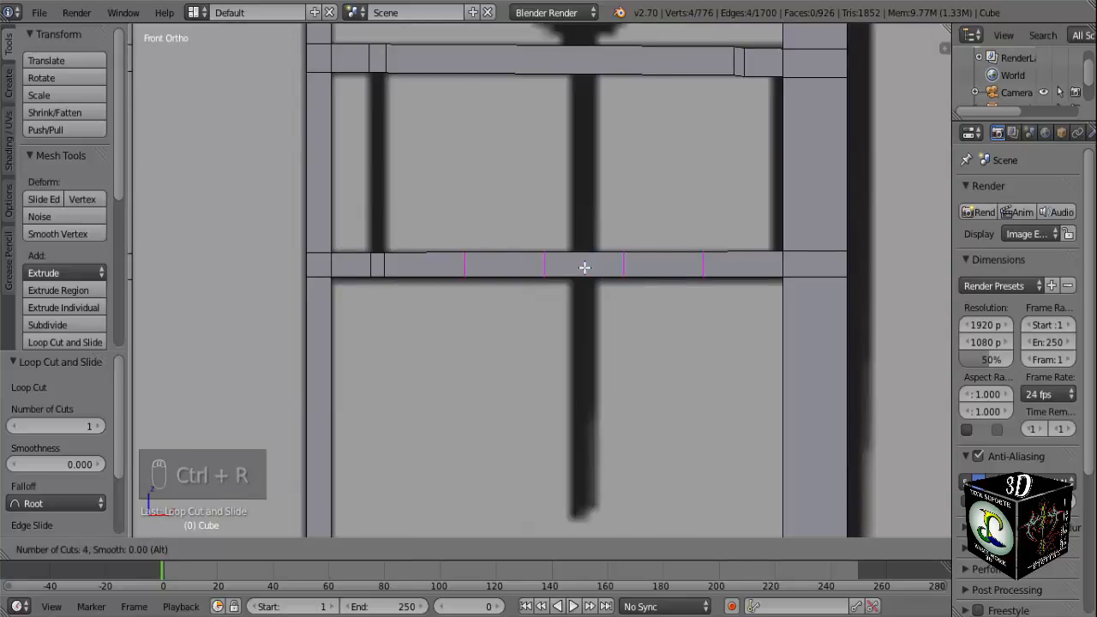
{"action": "left_click", "coordinate": [583, 267]}
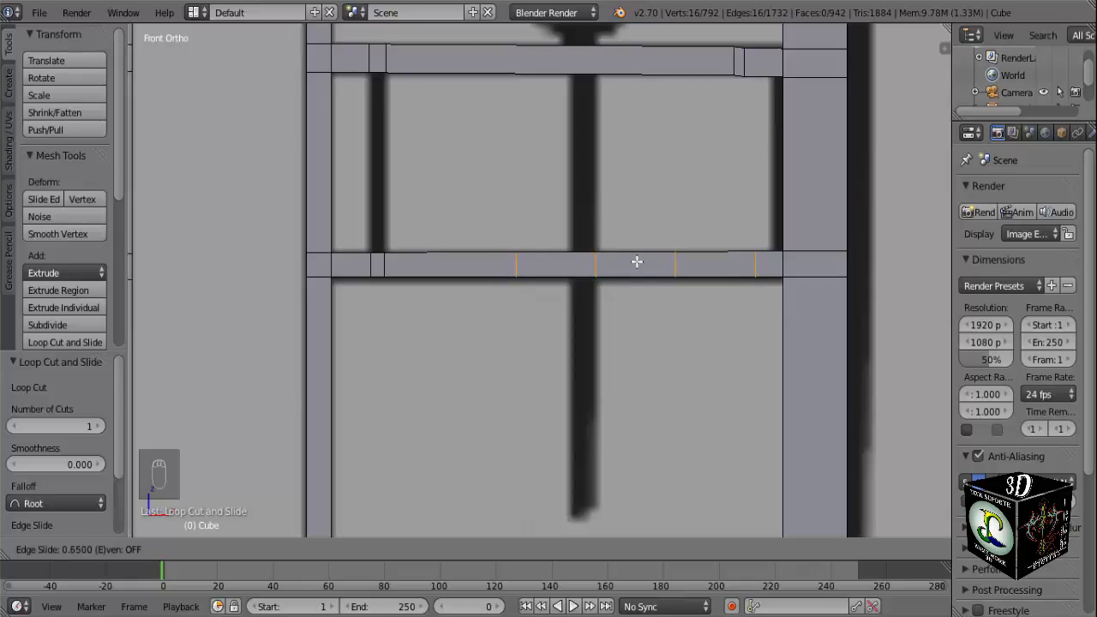
{"action": "left_click", "coordinate": [629, 262]}
{"action": "key", "text": "a"}
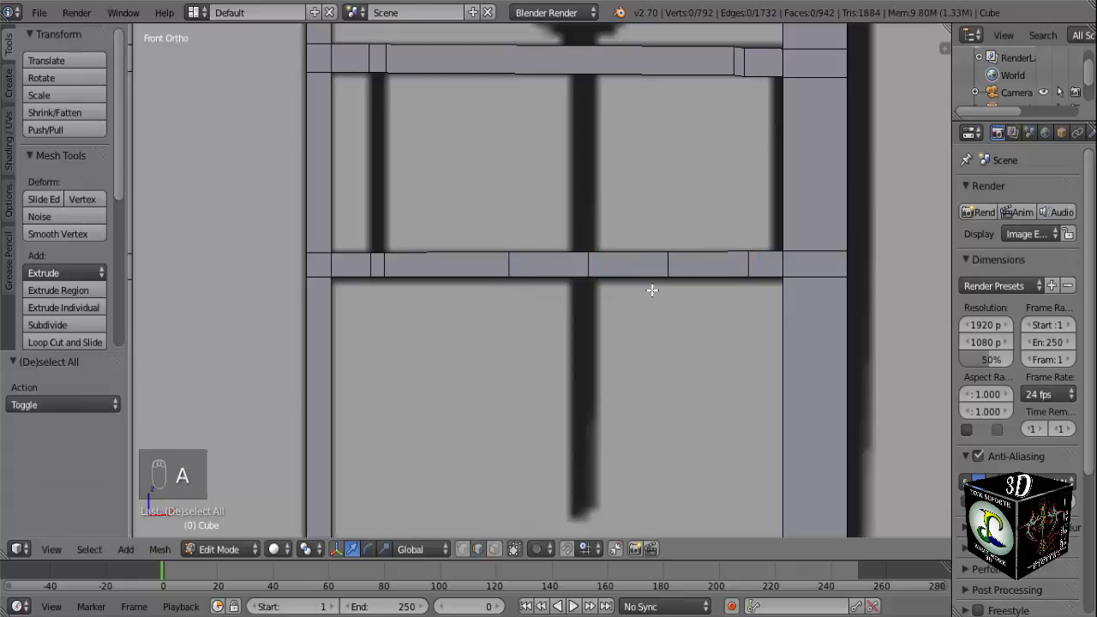
Move the lower crossbar's third new loop cut along X until it sits close beside the cut nearest the thick upright.
{"action": "right_click", "coordinate": [669, 260], "text": "alt"}
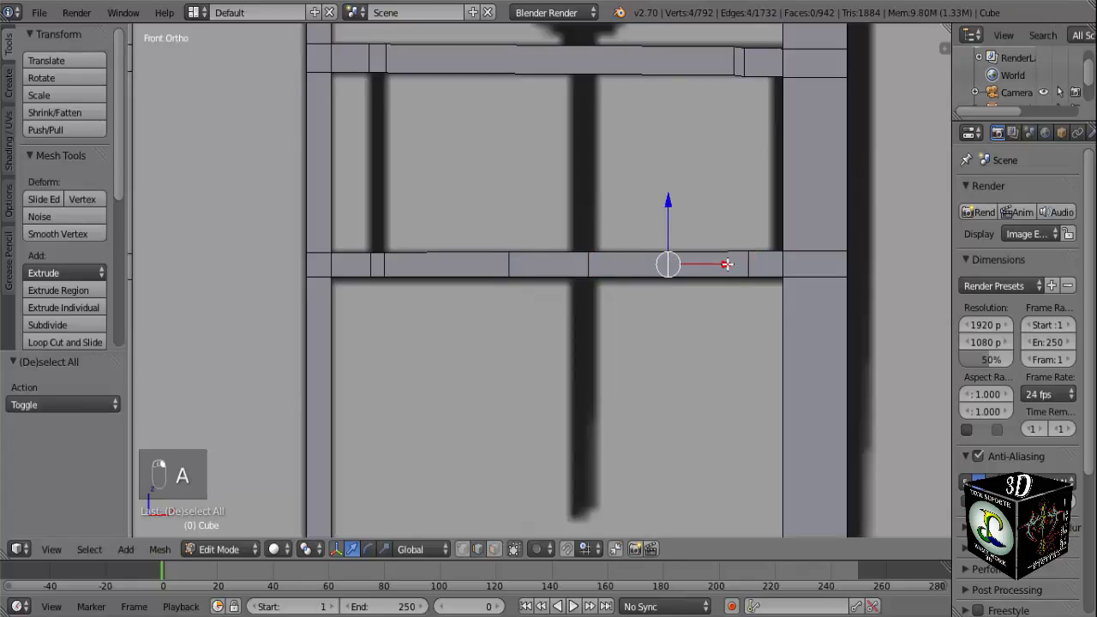
{"action": "left_click_drag", "start_coordinate": [727, 263], "coordinate": [797, 263]}
{"action": "key", "text": "a"}
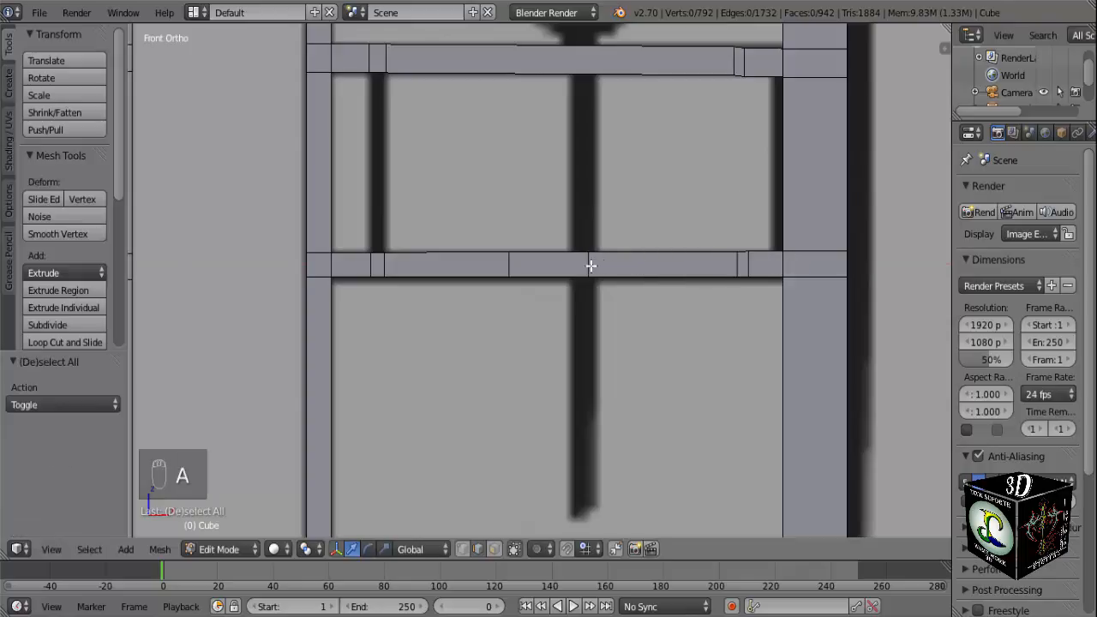
Move the lower crossbar's two remaining cuts 0.012 and 0.104 along X to match both edges of the reference's central spike.
{"action": "right_click", "coordinate": [592, 263], "text": "alt"}
{"action": "scroll", "coordinate": [642, 270], "scroll_direction": "up", "scroll_amount": 3}
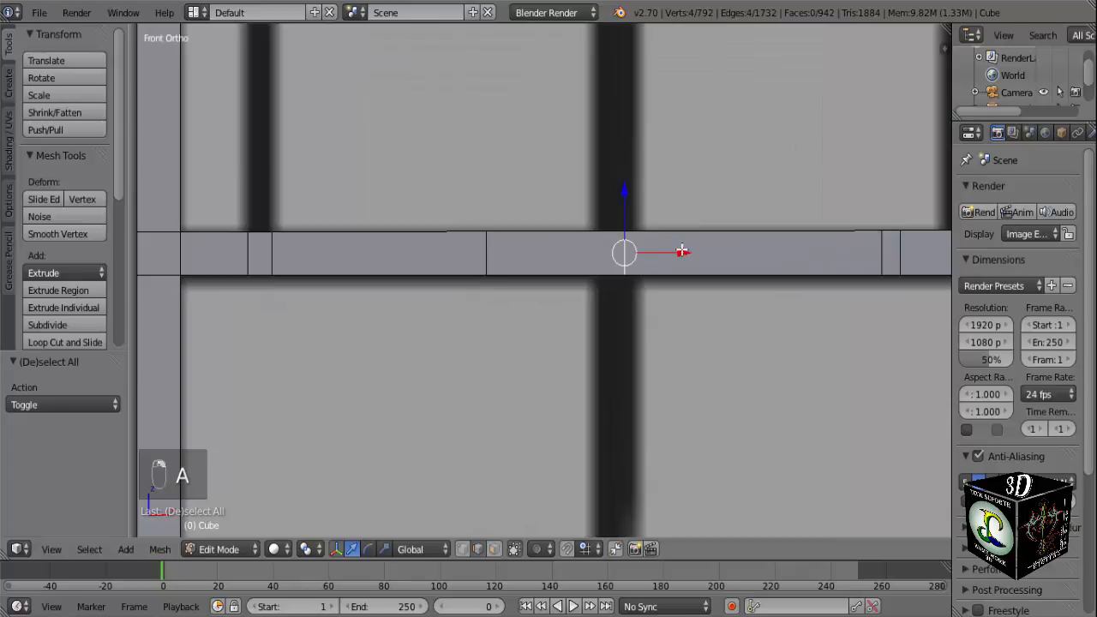
{"action": "left_click_drag", "start_coordinate": [682, 250], "coordinate": [694, 250]}
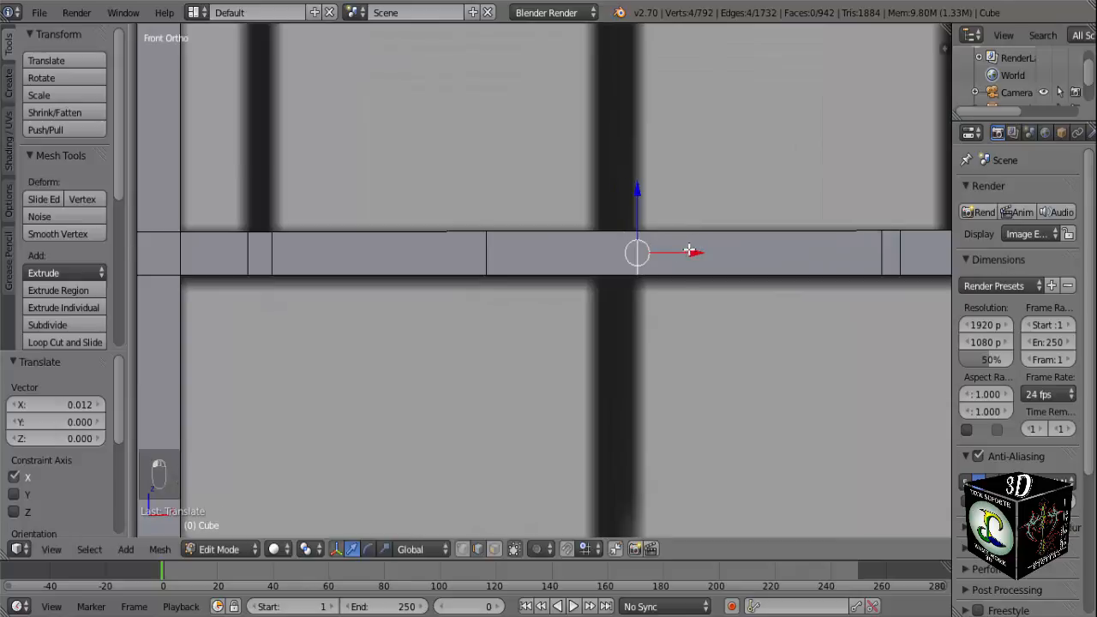
{"action": "key", "text": "a"}
{"action": "right_click", "coordinate": [487, 255], "text": "alt"}
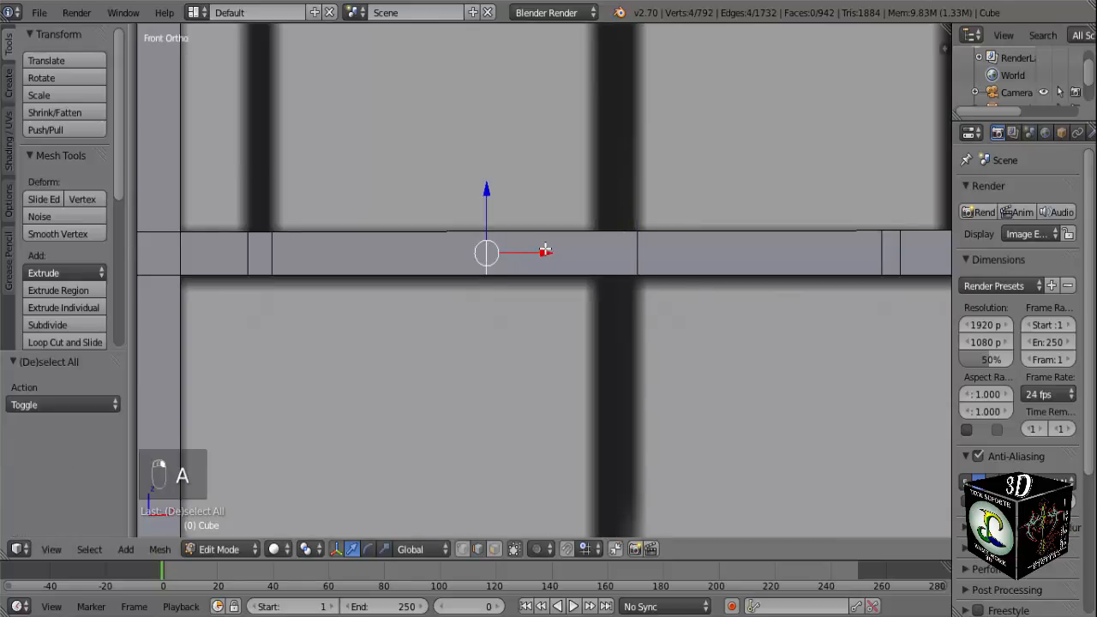
{"action": "left_click_drag", "start_coordinate": [545, 250], "coordinate": [652, 255]}
{"action": "scroll", "coordinate": [651, 255], "scroll_direction": "down", "scroll_amount": 6}
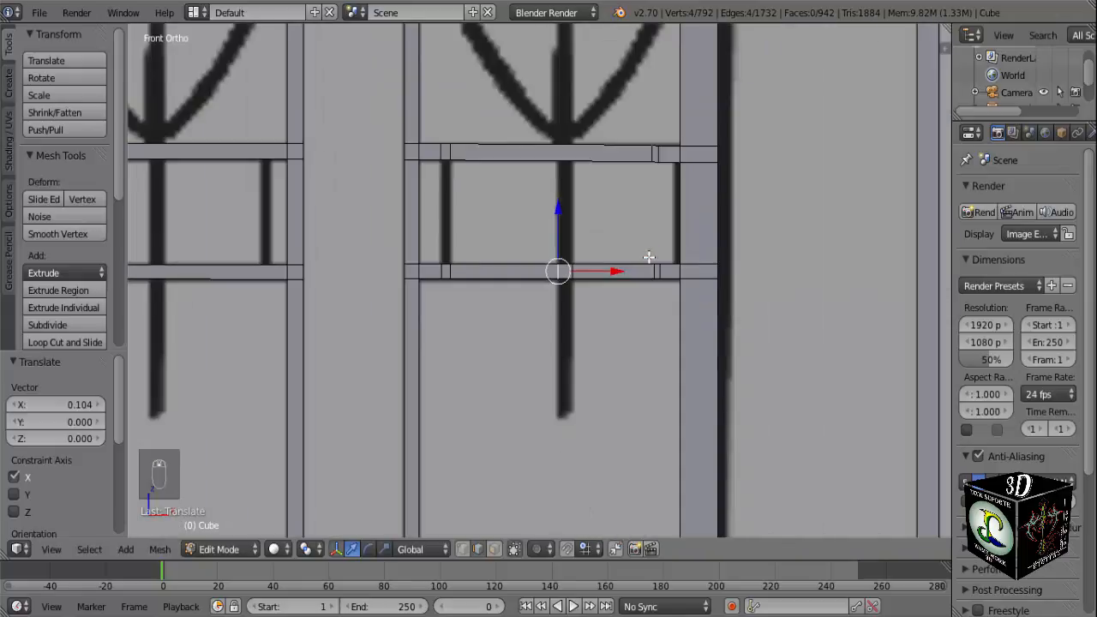
Fill a face between the crossbars' rear edges to form the back of the thin upright beside the thick post.
{"action": "scroll", "coordinate": [609, 203], "scroll_direction": "down", "scroll_amount": 3}
{"action": "scroll", "coordinate": [612, 210], "scroll_direction": "up", "scroll_amount": 6}
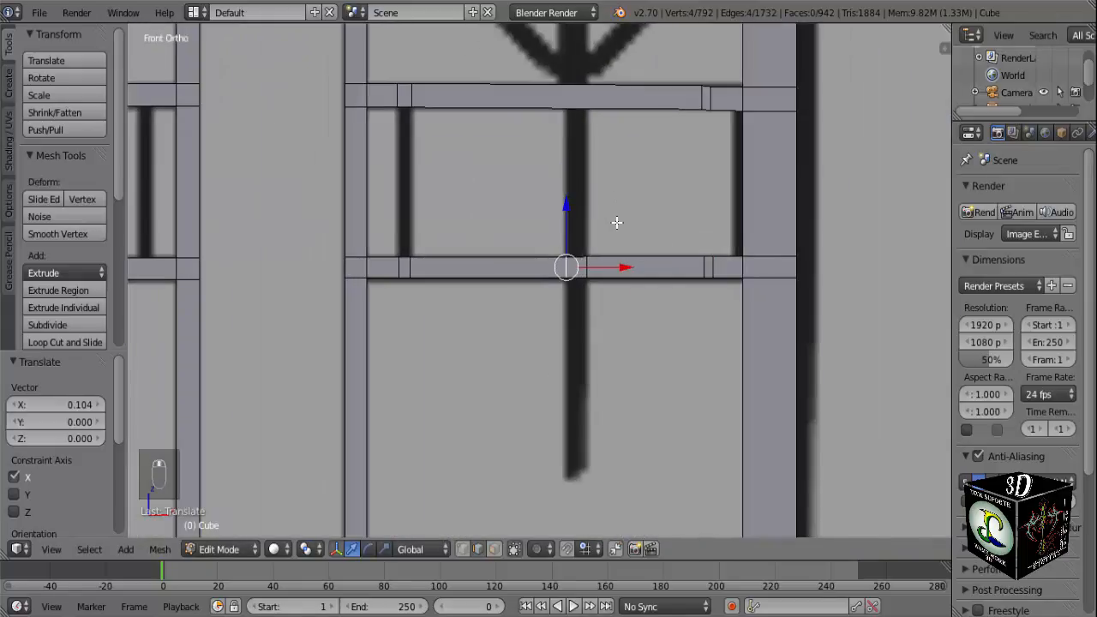
{"action": "middle_click_drag", "start_coordinate": [746, 195], "coordinate": [682, 217]}
{"action": "scroll", "coordinate": [694, 202], "scroll_direction": "up", "scroll_amount": 4}
{"action": "scroll", "coordinate": [703, 199], "scroll_direction": "down", "scroll_amount": 2}
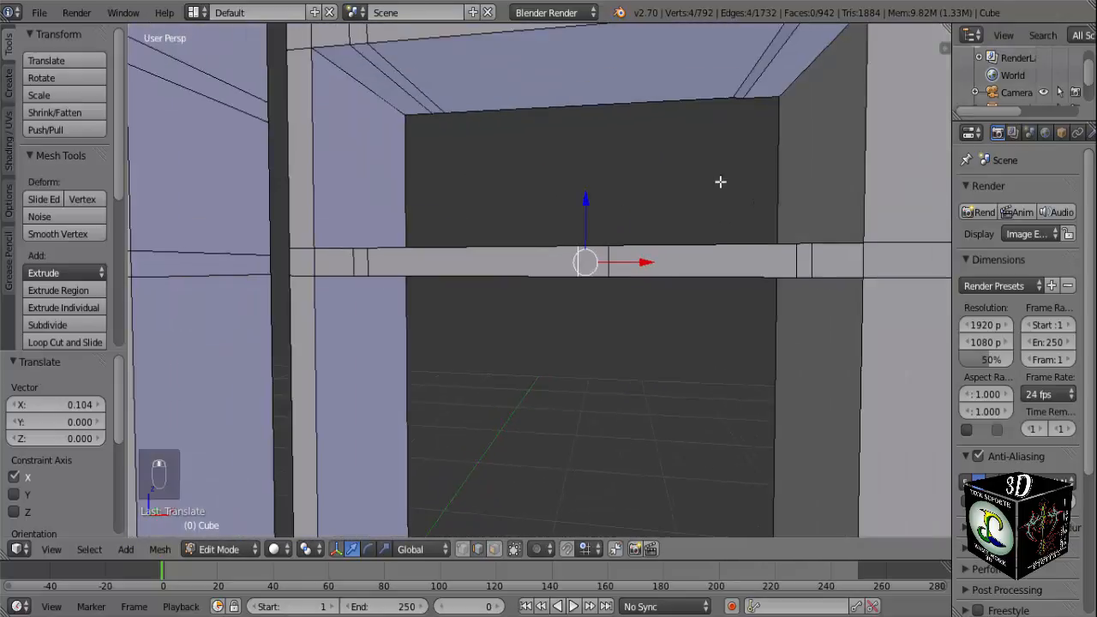
{"action": "right_click", "coordinate": [740, 100]}
{"action": "key", "text": "KP_Decimal"}
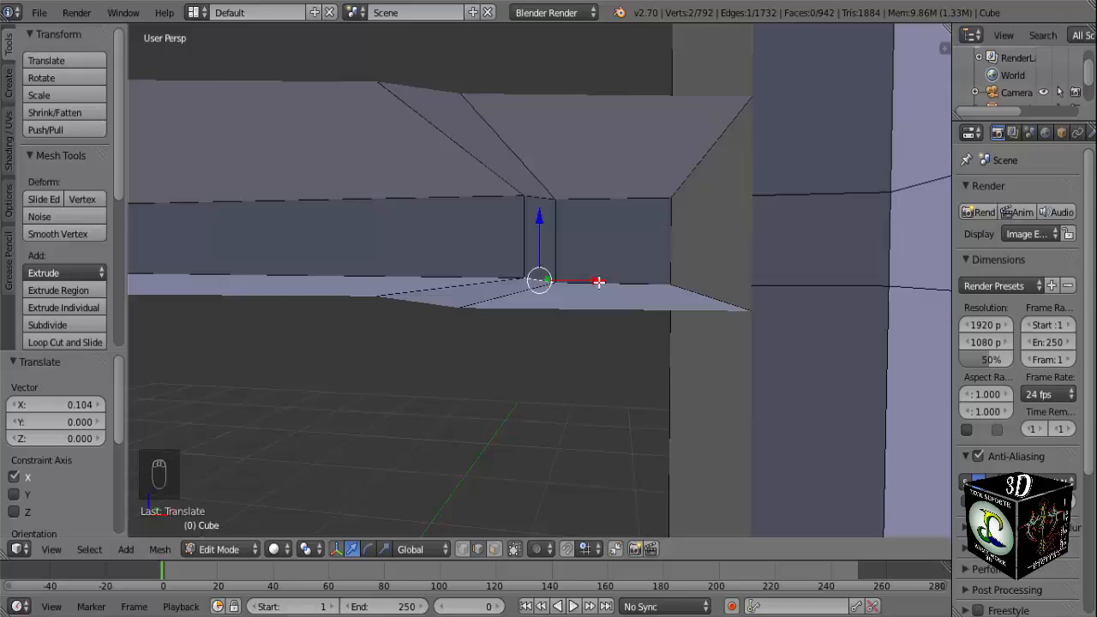
{"action": "middle_click_drag", "start_coordinate": [598, 282], "coordinate": [552, 426]}
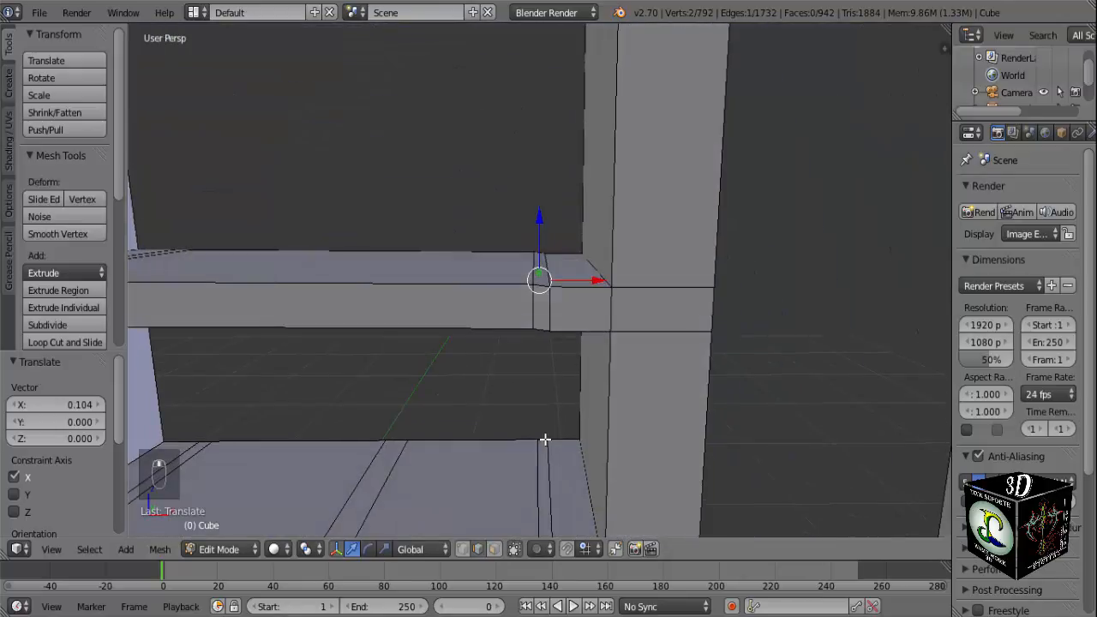
{"action": "right_click", "coordinate": [543, 438], "text": "shift"}
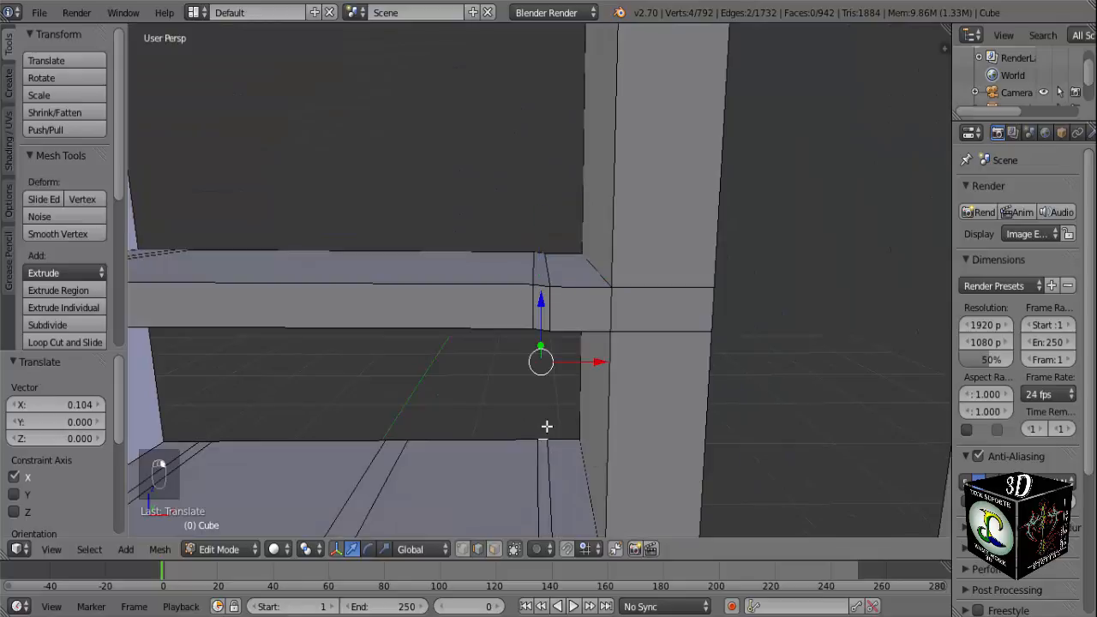
{"action": "key", "text": "f"}
Fill both side faces of the thin upright beside the thick post, between the upper and lower crossbars.
{"action": "middle_click_drag", "start_coordinate": [546, 429], "coordinate": [571, 310]}
{"action": "right_click", "coordinate": [559, 263]}
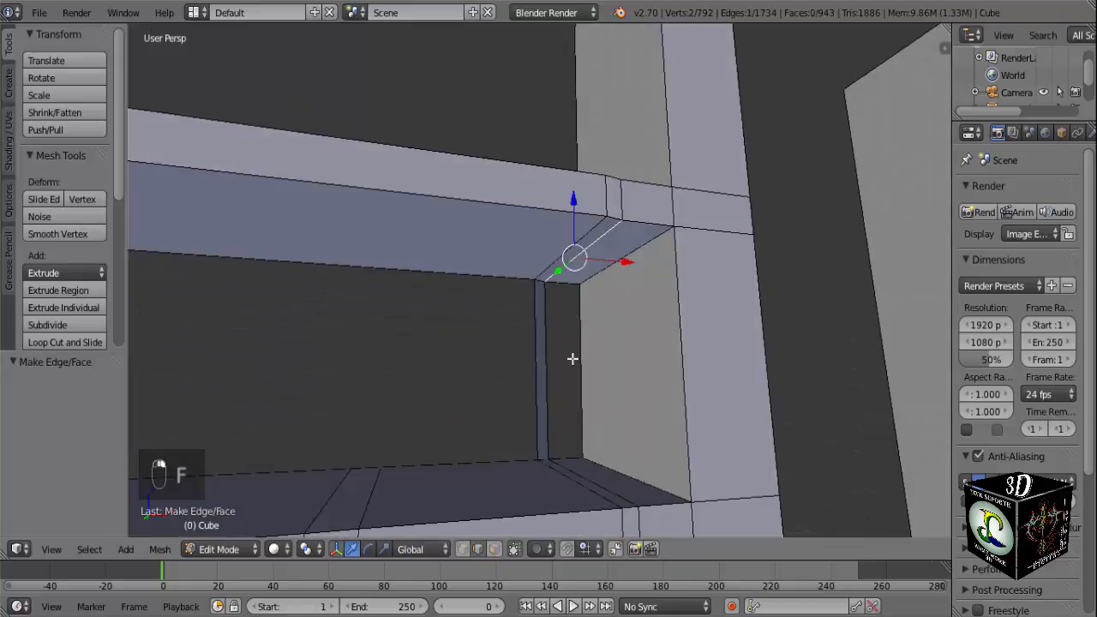
{"action": "right_click", "coordinate": [575, 474], "text": "shift"}
{"action": "key", "text": "f"}
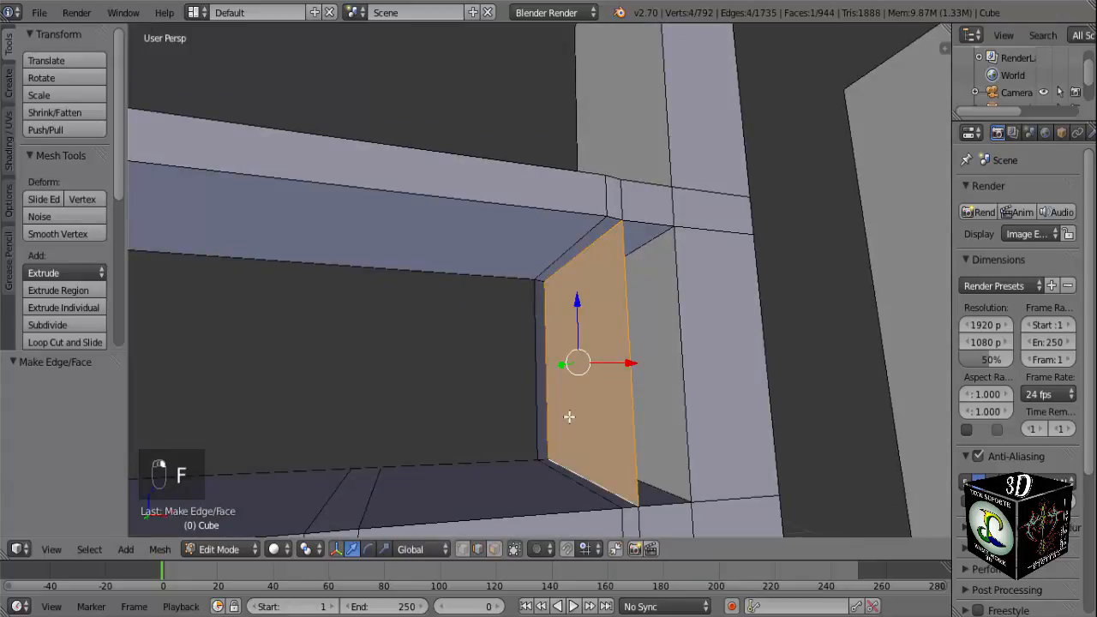
{"action": "right_click", "coordinate": [554, 266]}
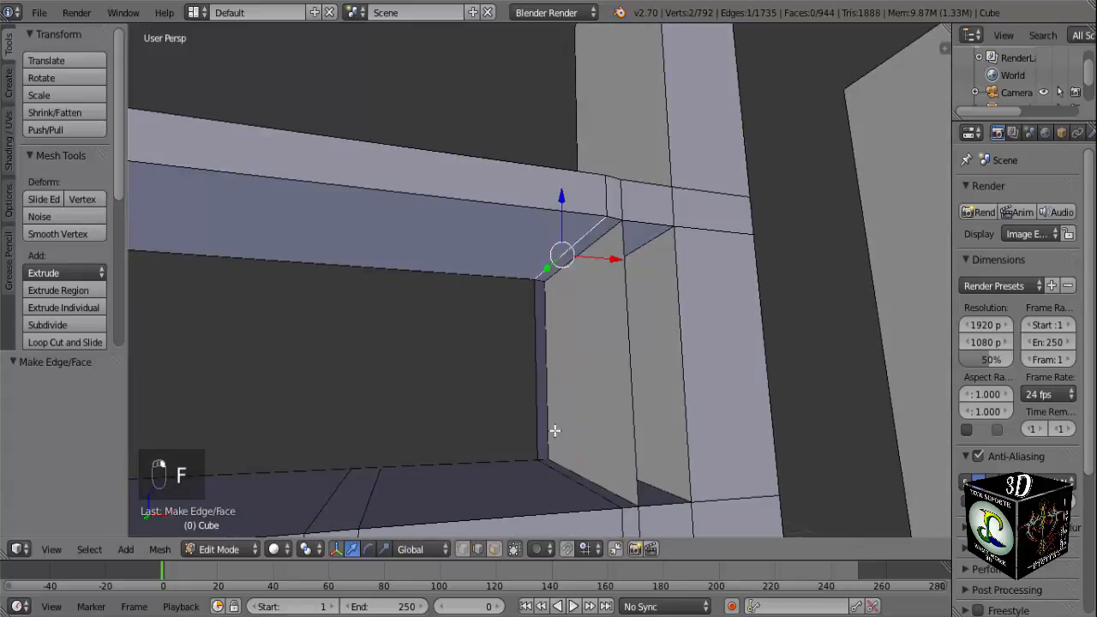
{"action": "right_click", "coordinate": [564, 478], "text": "shift"}
{"action": "key", "text": "f"}
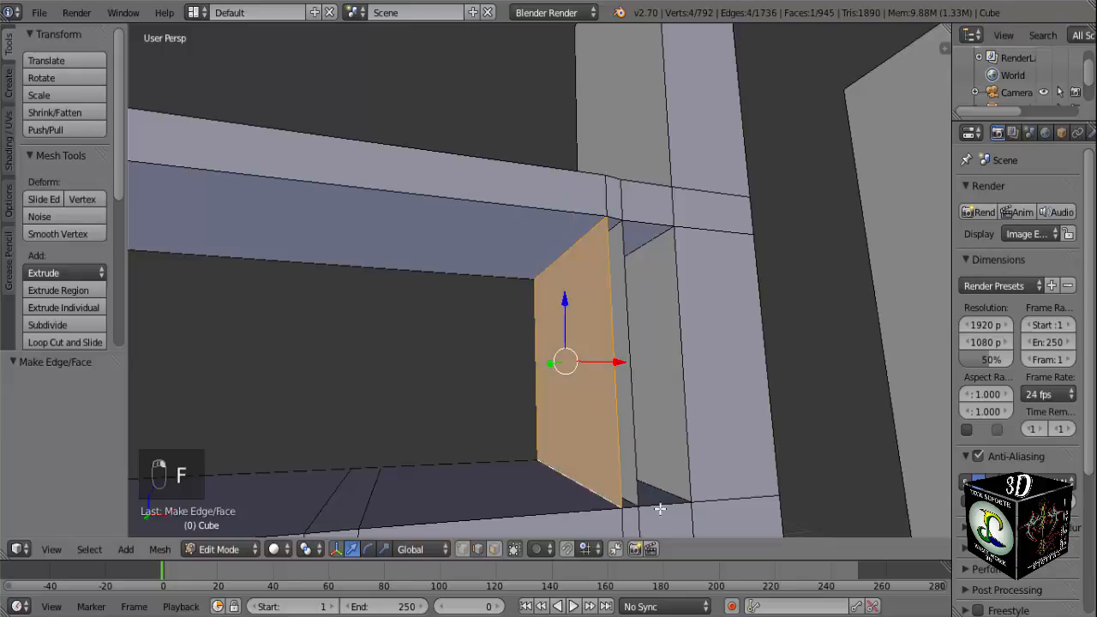
Fill the front face of the thin upright beside the thick post, joining the crossbars' short front edges.
{"action": "key", "text": "a"}
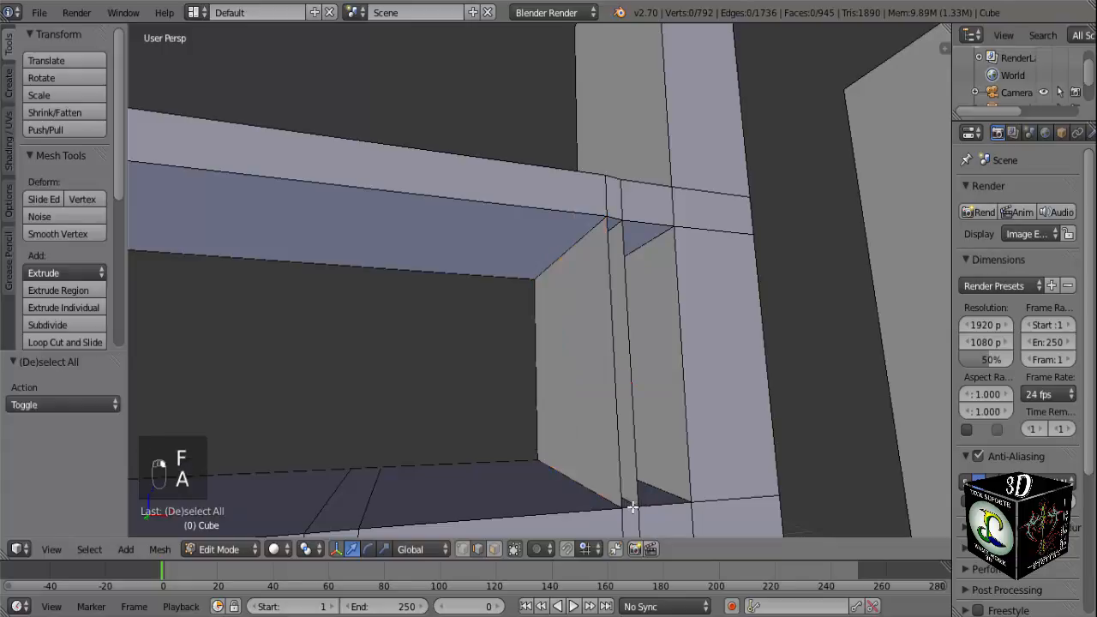
{"action": "right_click", "coordinate": [630, 507]}
{"action": "right_click", "coordinate": [616, 222], "text": "shift"}
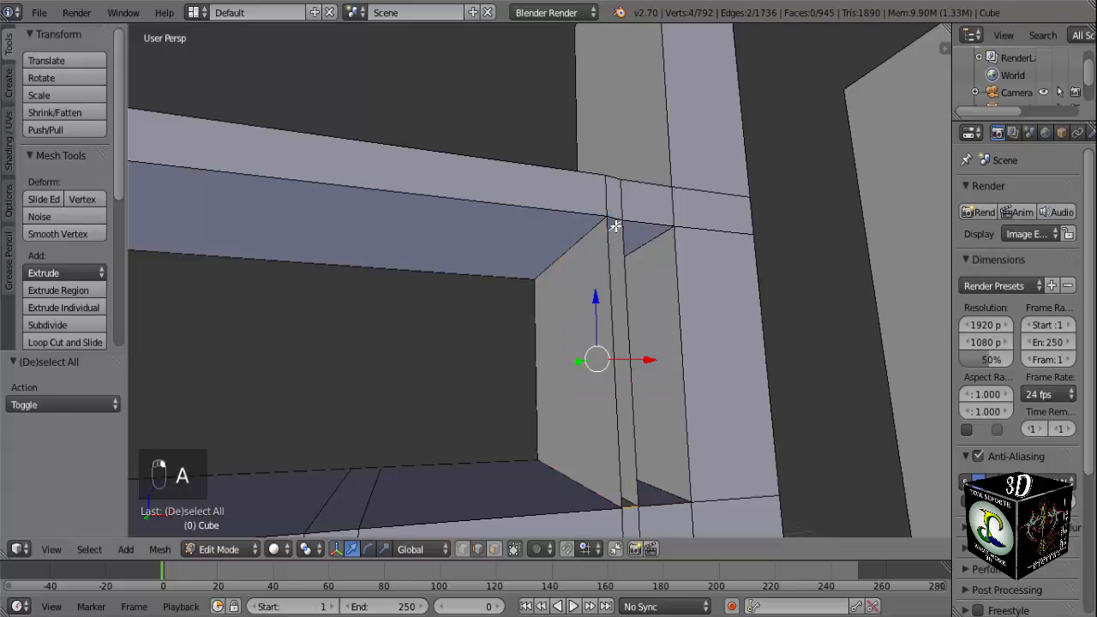
{"action": "key", "text": "ctrl+z"}
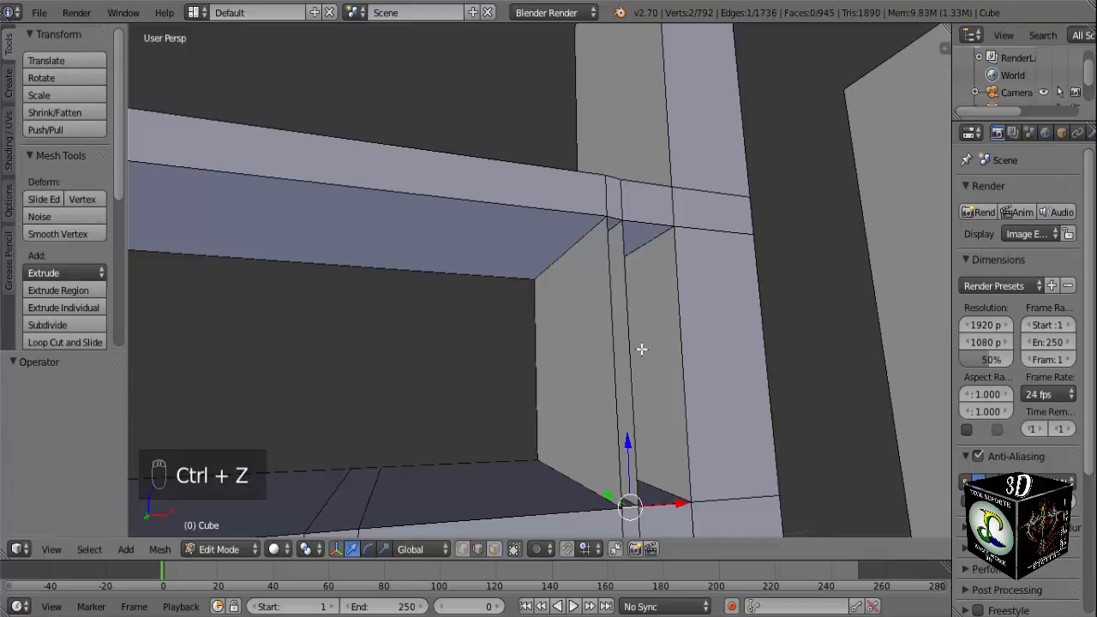
{"action": "right_click", "coordinate": [615, 220], "text": "shift"}
{"action": "key", "text": "f"}
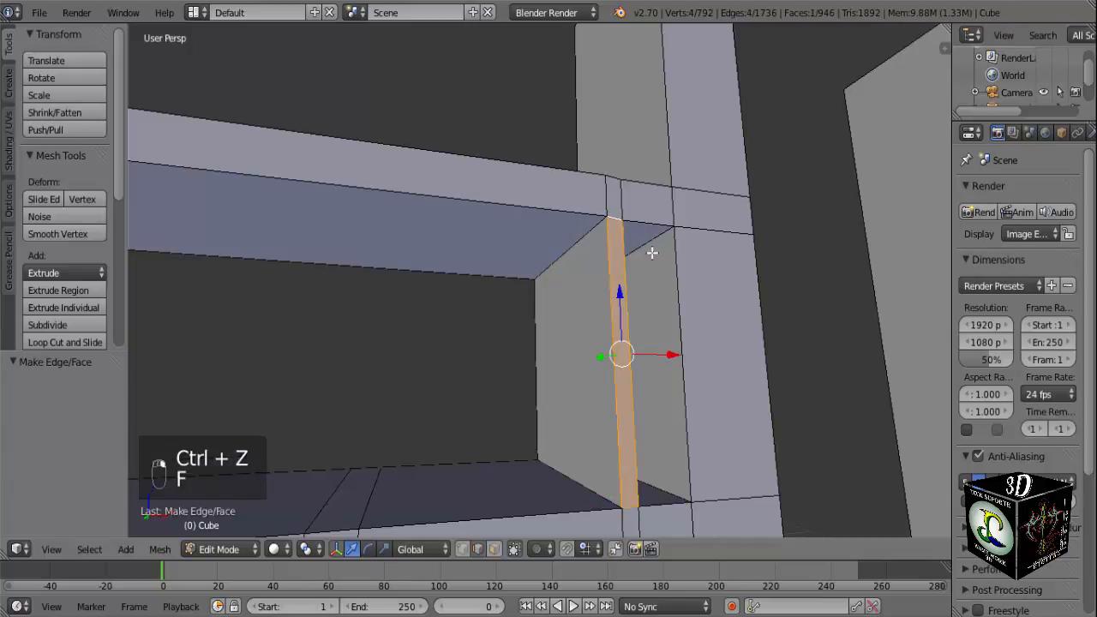
{"action": "key", "text": "KP_1"}
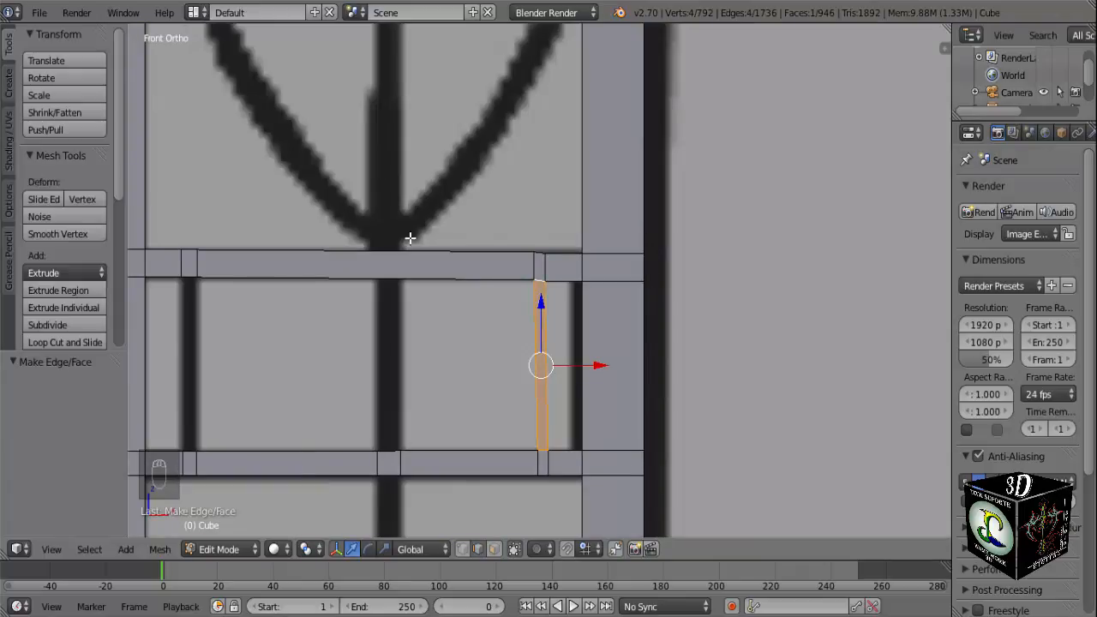
Fill the back face of the thin upright beside the narrow post, joining the crossbars' short rear edges.
{"action": "middle_click_drag", "start_coordinate": [269, 323], "coordinate": [534, 232], "text": "shift"}
{"action": "scroll", "coordinate": [497, 291], "scroll_direction": "up", "scroll_amount": 2}
{"action": "middle_click_drag", "start_coordinate": [497, 292], "coordinate": [493, 304]}
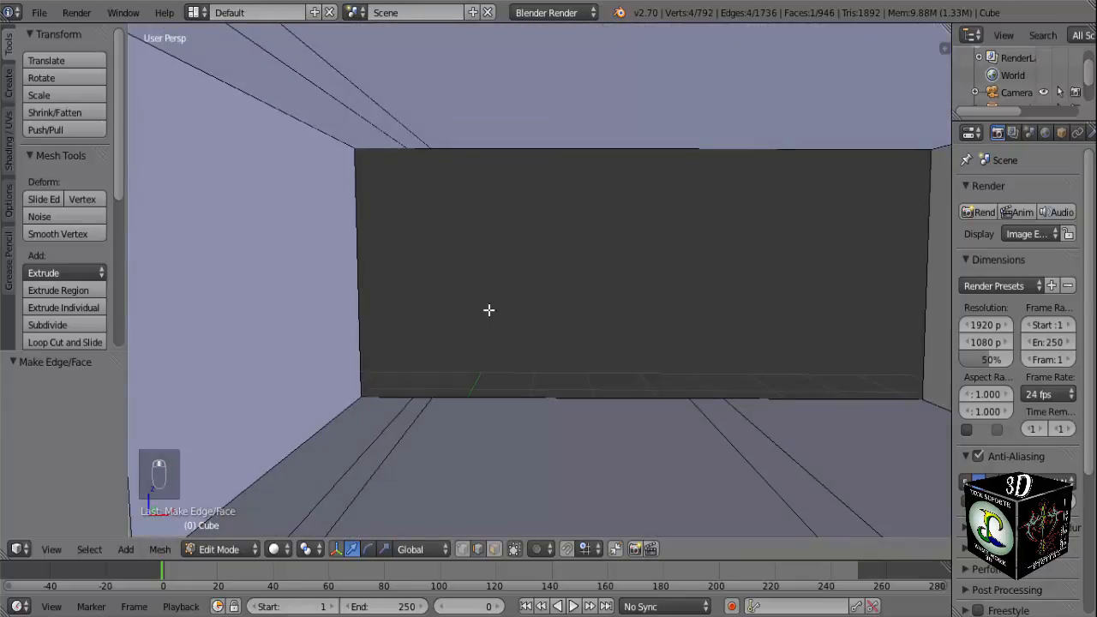
{"action": "right_click", "coordinate": [428, 391]}
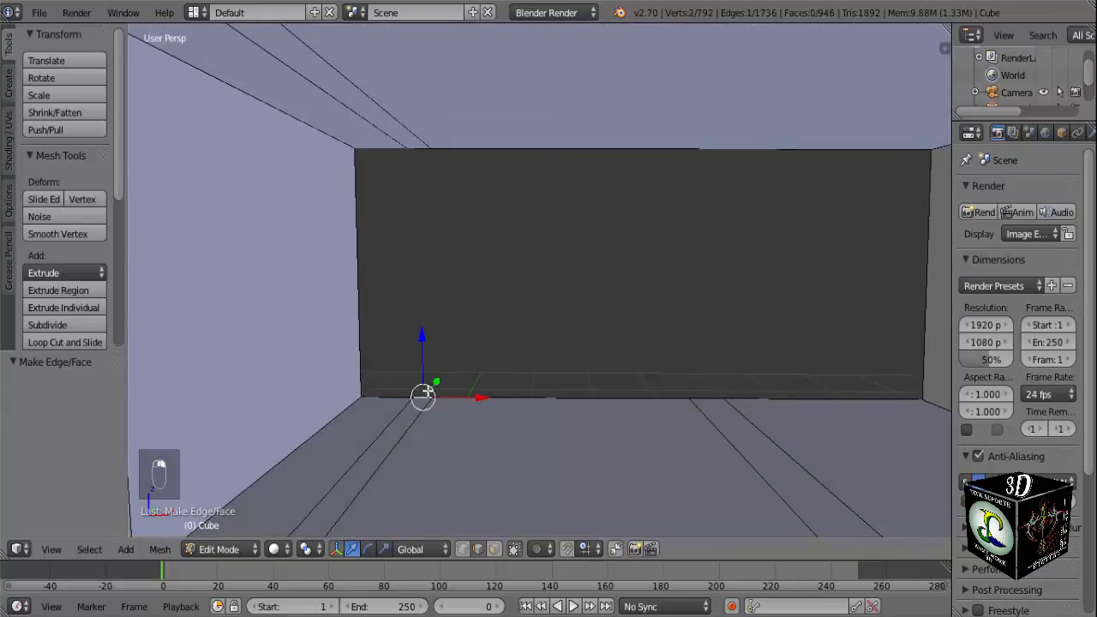
{"action": "right_click", "coordinate": [418, 150], "text": "shift"}
{"action": "key", "text": "f"}
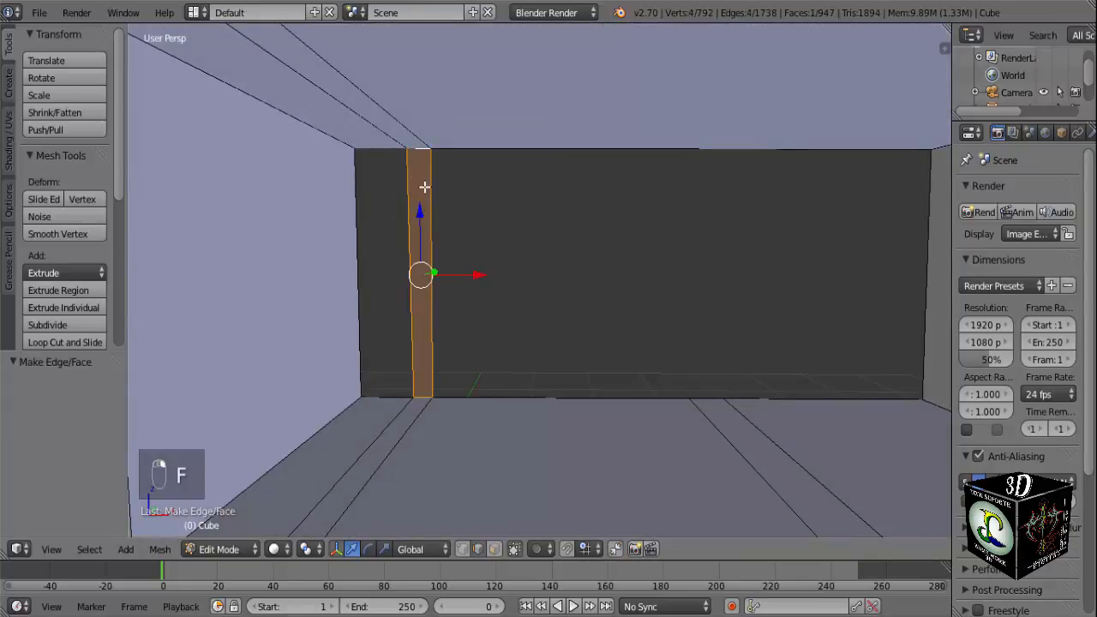
Fill both side faces of the thin upright beside the narrow post, between the upper and lower crossbars.
{"action": "right_click", "coordinate": [397, 137]}
{"action": "right_click", "coordinate": [404, 405], "text": "shift"}
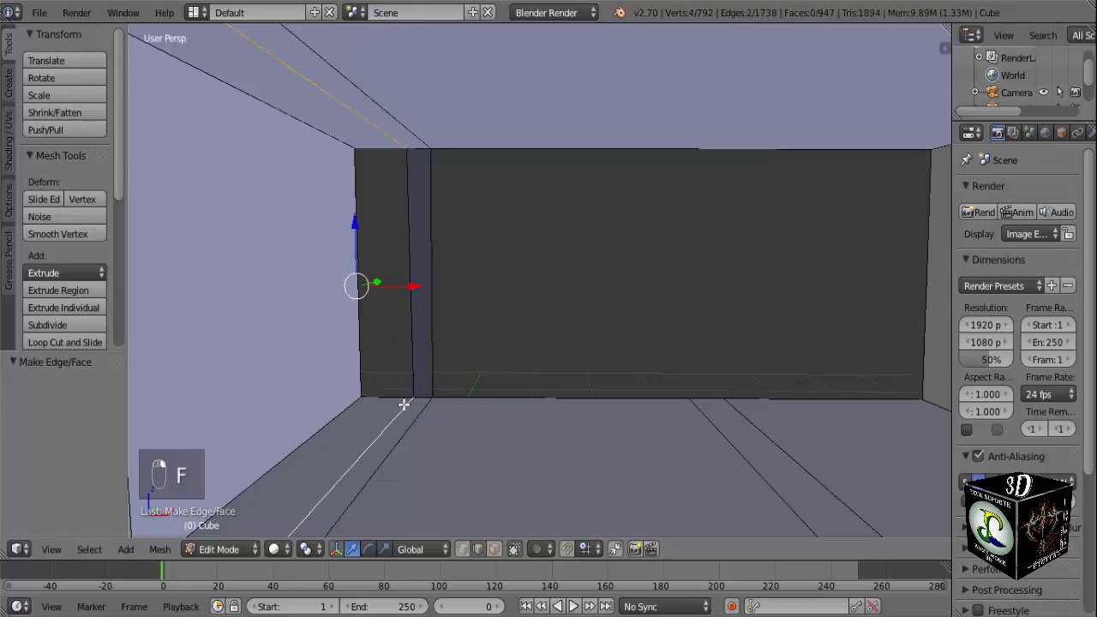
{"action": "key", "text": "f"}
{"action": "right_click", "coordinate": [405, 433]}
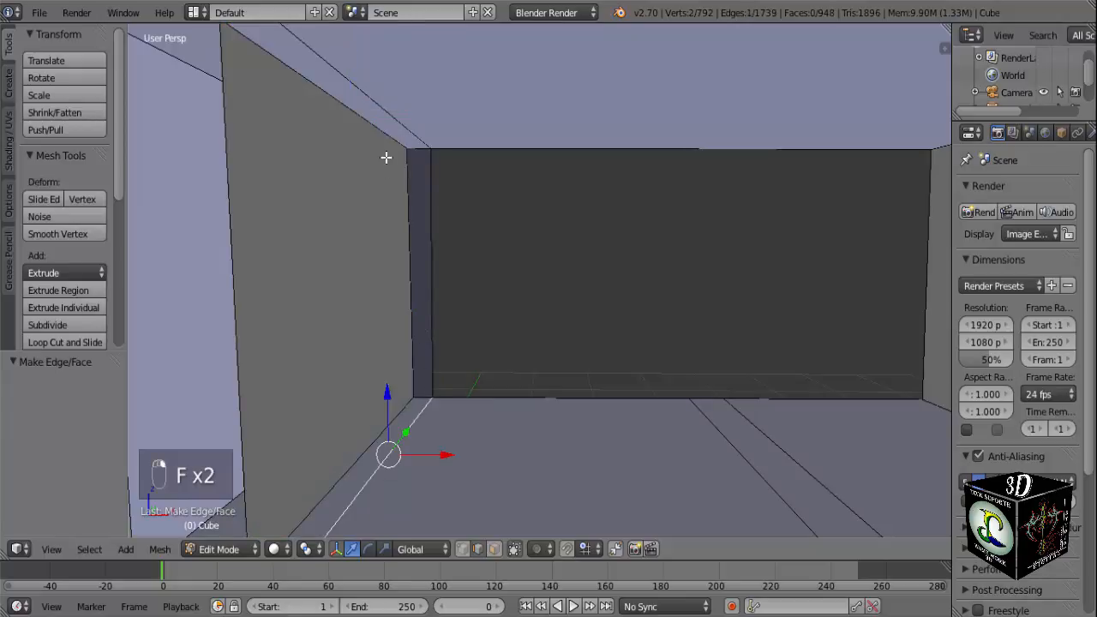
{"action": "right_click", "coordinate": [394, 115], "text": "shift"}
{"action": "key", "text": "f"}
{"action": "scroll", "coordinate": [421, 213], "scroll_direction": "down", "scroll_amount": 3}
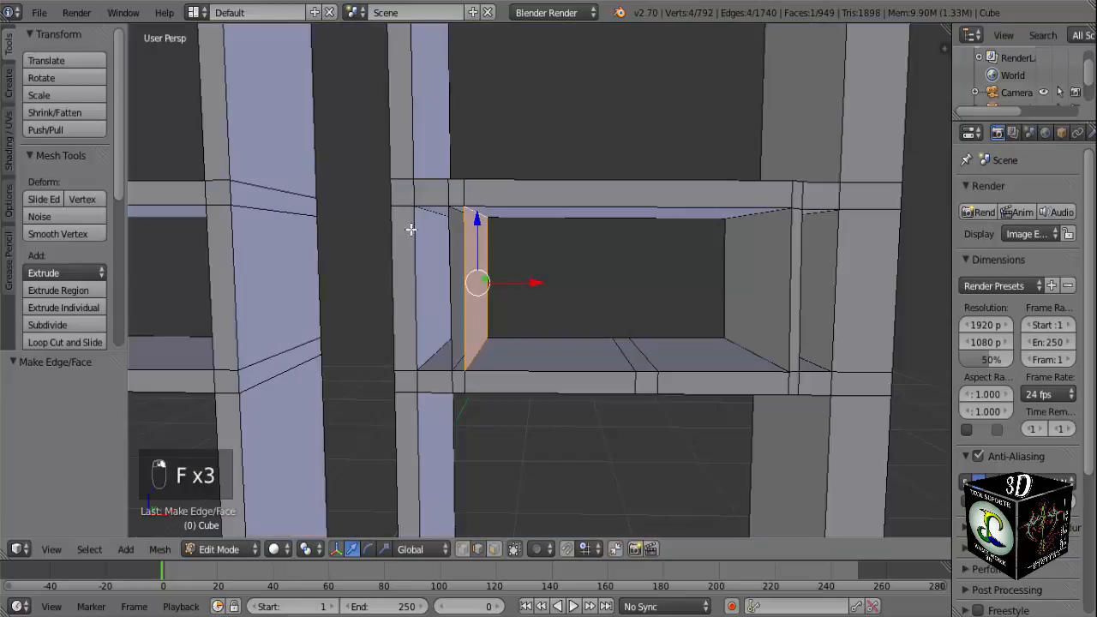
Fill the front face of the thin upright beside the narrow post, joining the crossbars' short front edges.
{"action": "right_click", "coordinate": [432, 195]}
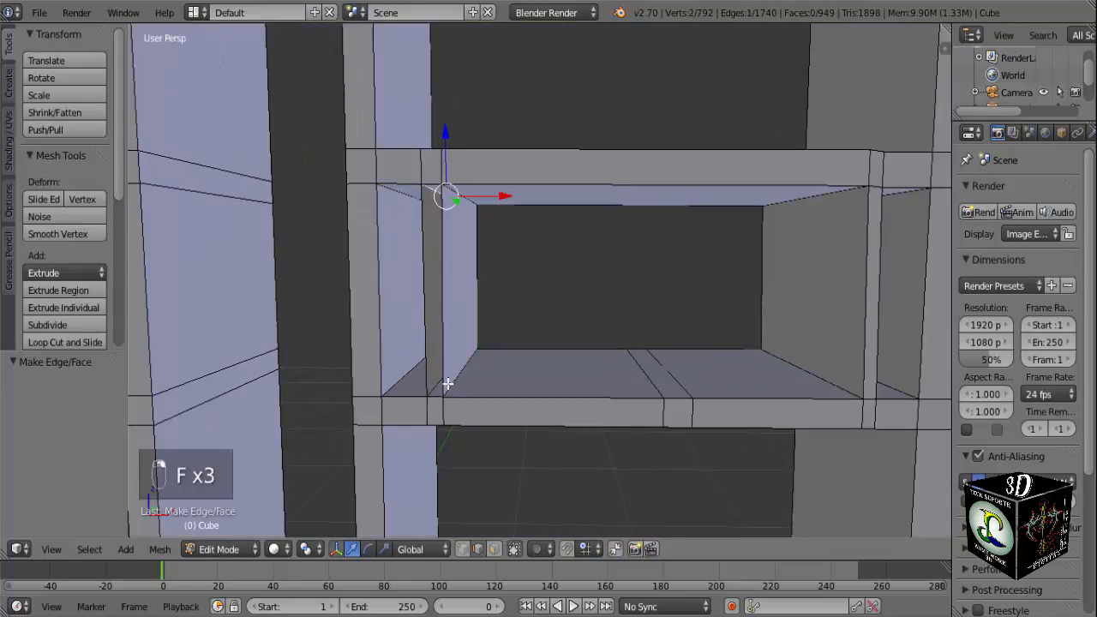
{"action": "right_click", "coordinate": [432, 180]}
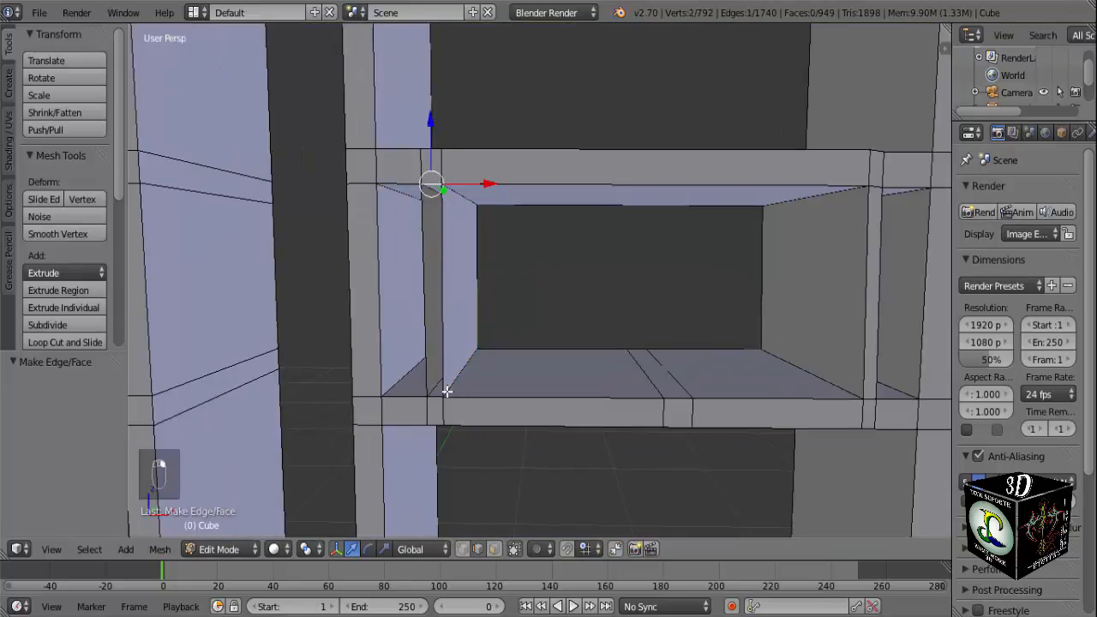
{"action": "key", "text": "f"}
{"action": "scroll", "coordinate": [438, 396], "scroll_direction": "down", "scroll_amount": 3}
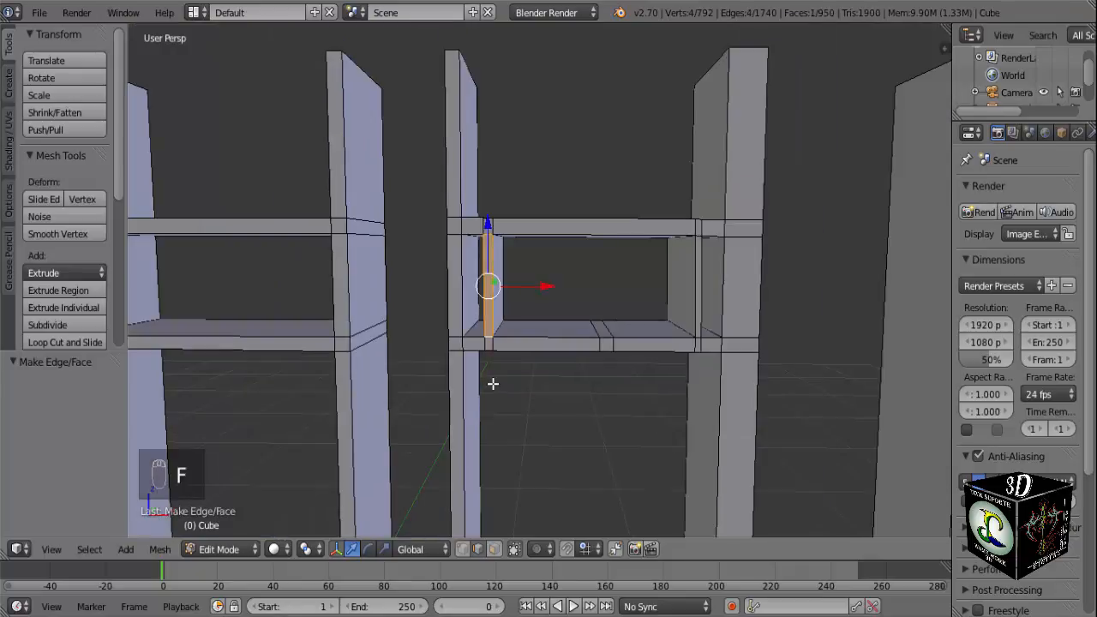
Inspect the two thin uprights between the crossbars in perspective and against the front-view reference.
{"action": "key", "text": "KP_1"}
{"action": "scroll", "coordinate": [653, 331], "scroll_direction": "up", "scroll_amount": 3}
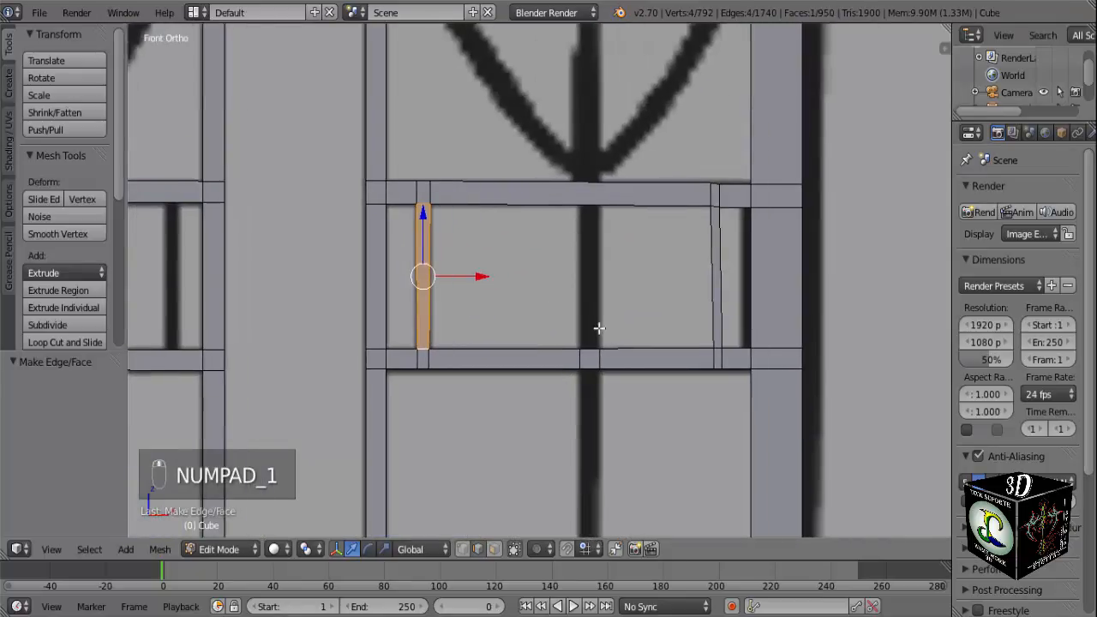
{"action": "scroll", "coordinate": [575, 347], "scroll_direction": "down", "scroll_amount": 4}
{"action": "key", "text": "KP_5"}
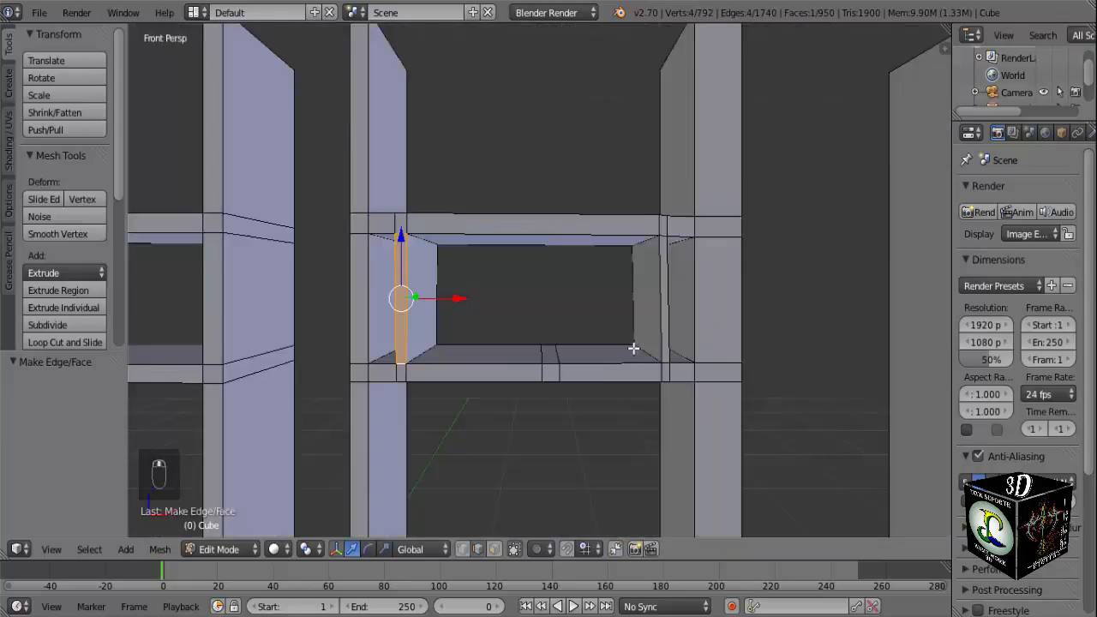
{"action": "middle_click_drag", "start_coordinate": [633, 348], "coordinate": [527, 340]}
{"action": "scroll", "coordinate": [670, 374], "scroll_direction": "down", "scroll_amount": 4}
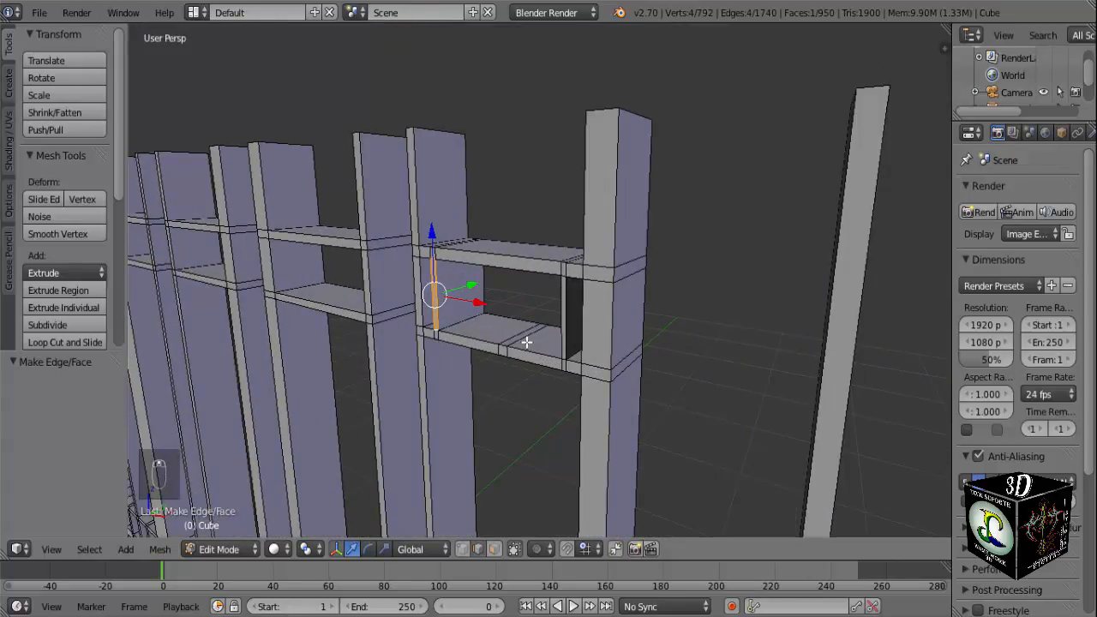
{"action": "key", "text": "KP_1"}
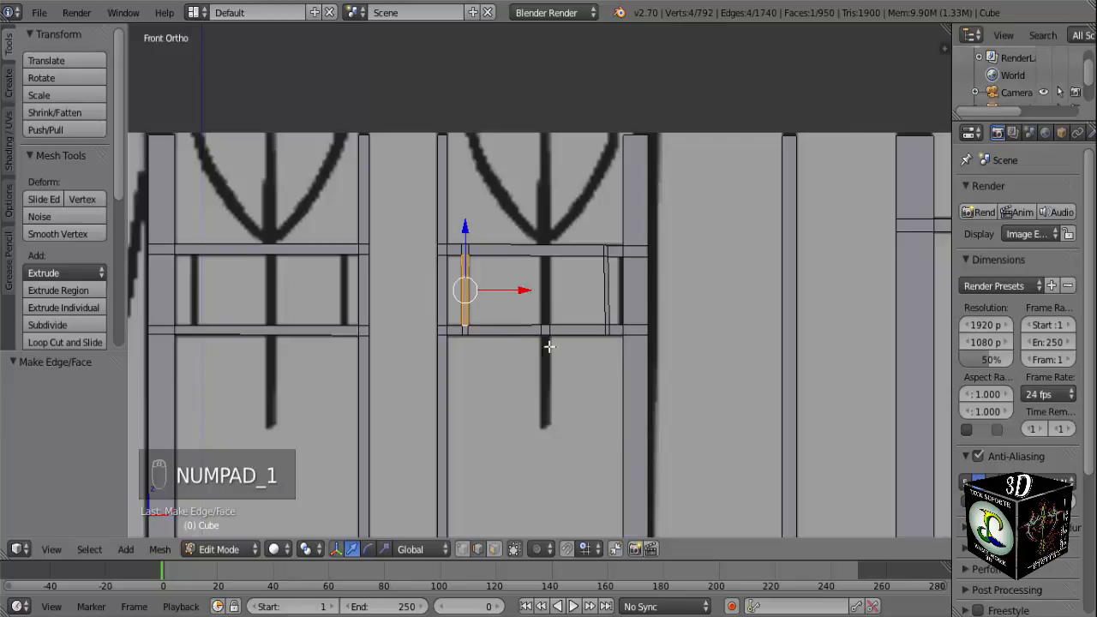
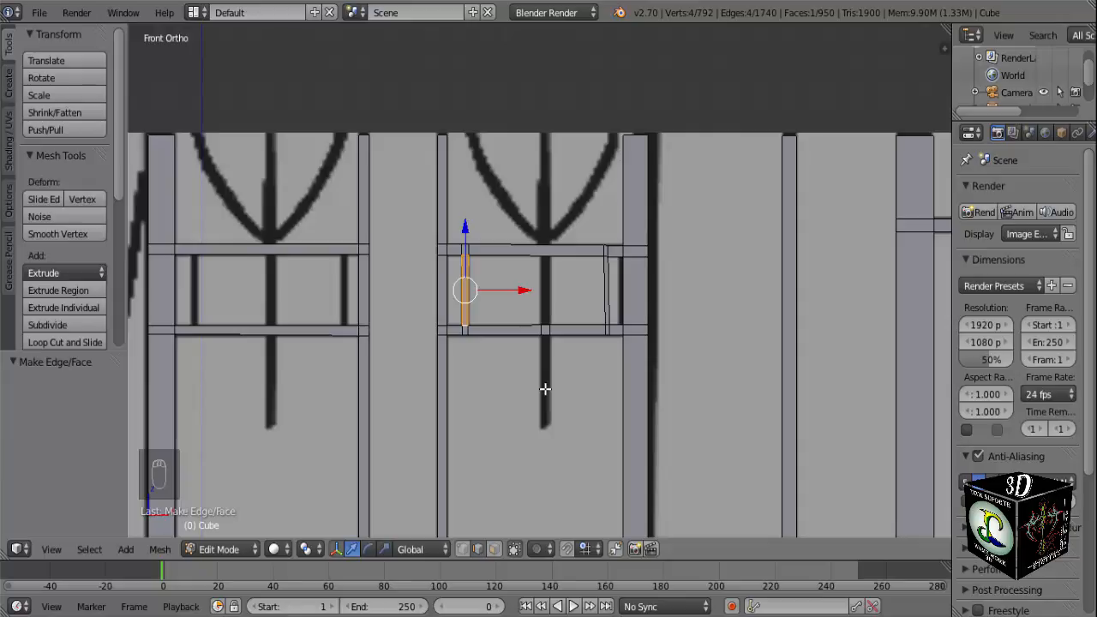
Cut two vertical edge loops through the upper crossbar between the thin uprights, sliding one onto the edge of the reference's central bar.
{"action": "middle_click_drag", "start_coordinate": [545, 389], "coordinate": [523, 451]}
{"action": "scroll", "coordinate": [533, 409], "scroll_direction": "up", "scroll_amount": 4}
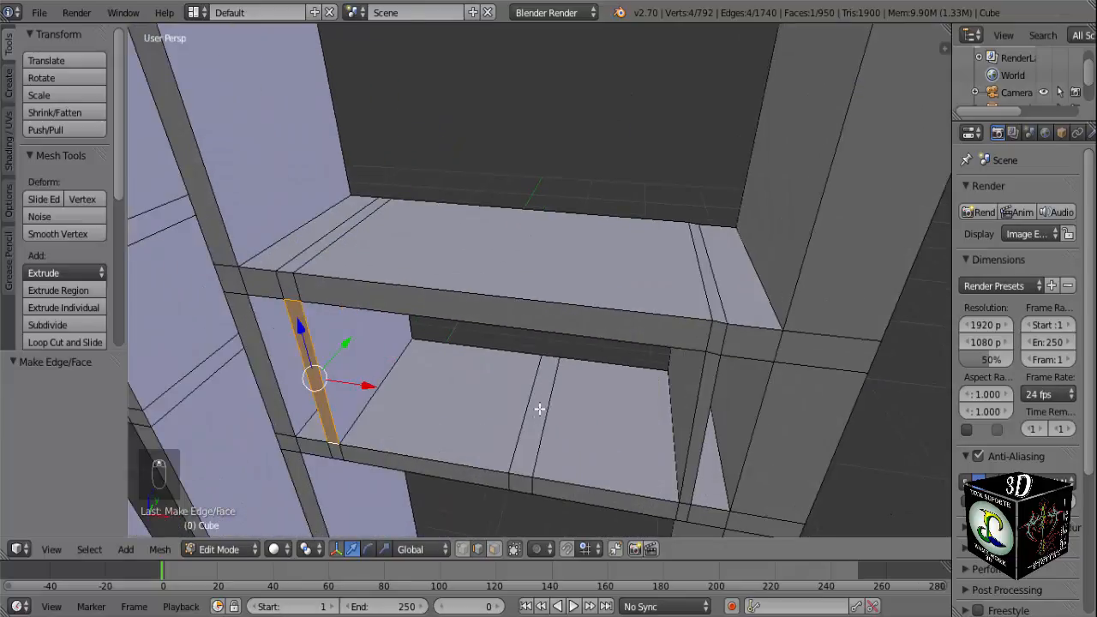
{"action": "middle_click_drag", "start_coordinate": [469, 435], "coordinate": [511, 373]}
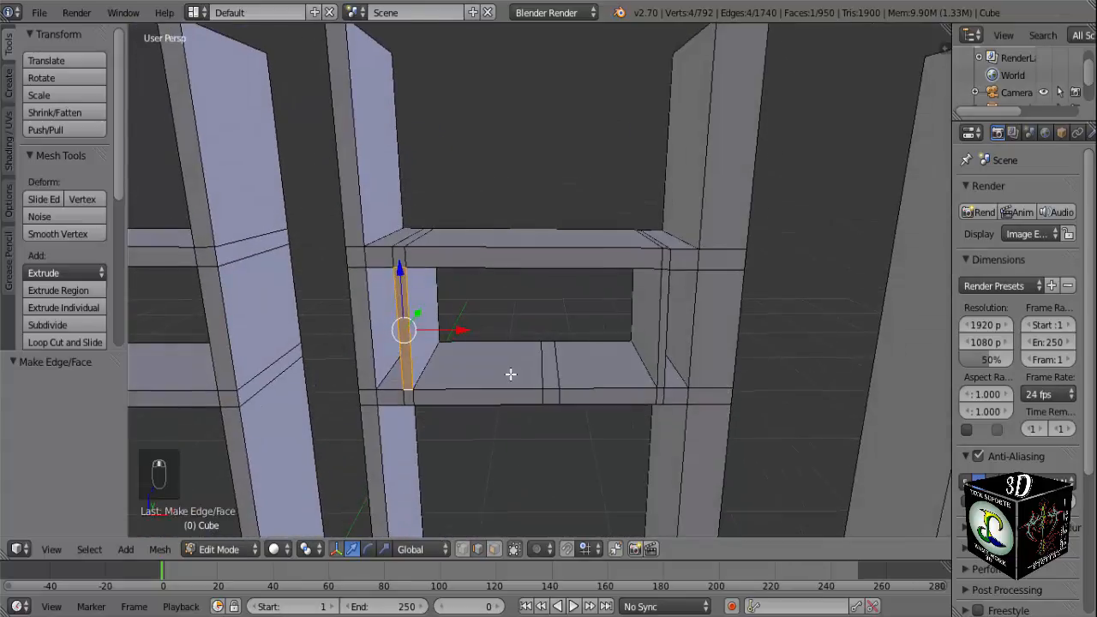
{"action": "key", "text": "KP_1"}
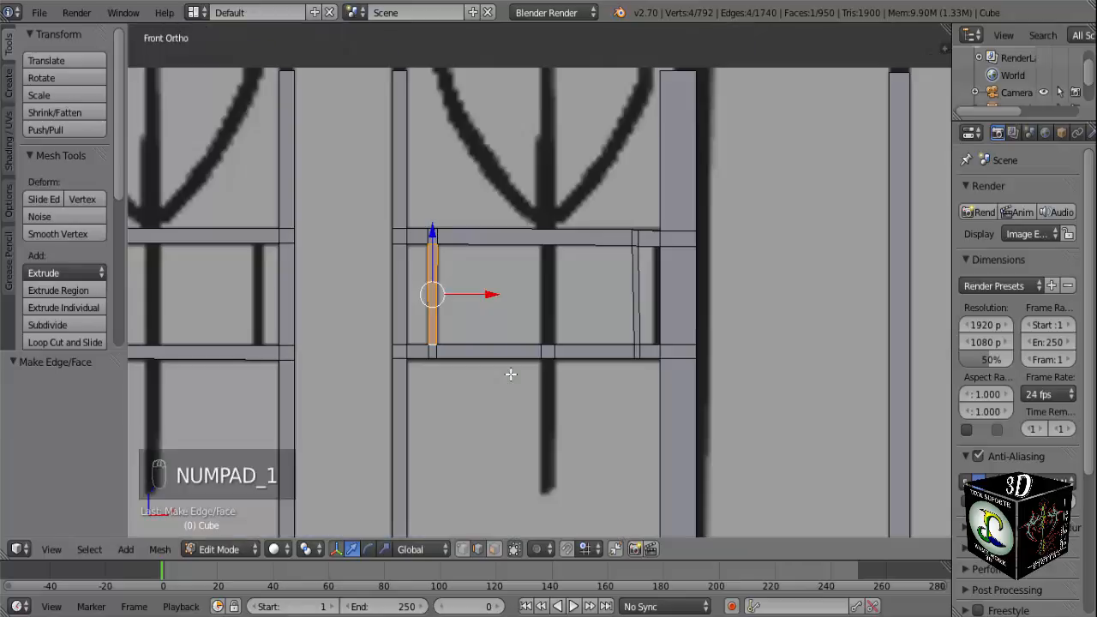
{"action": "scroll", "coordinate": [531, 341], "scroll_direction": "up", "scroll_amount": 4}
{"action": "middle_click_drag", "start_coordinate": [539, 320], "coordinate": [531, 377], "text": "shift"}
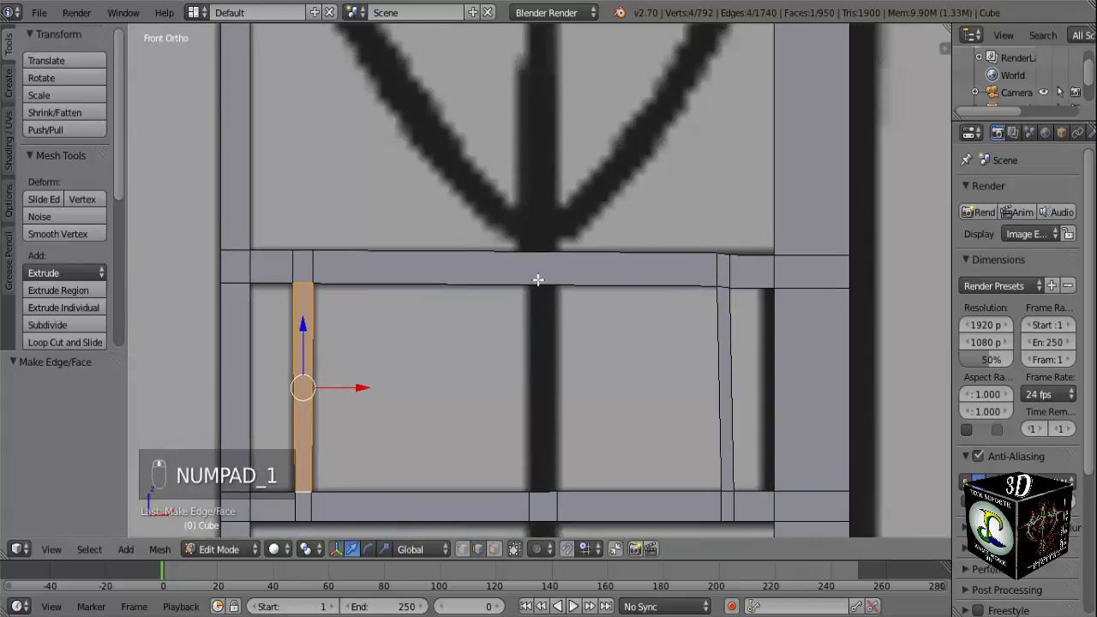
{"action": "key", "text": "ctrl+r"}
{"action": "scroll", "coordinate": [538, 278], "scroll_direction": "up", "scroll_amount": 1}
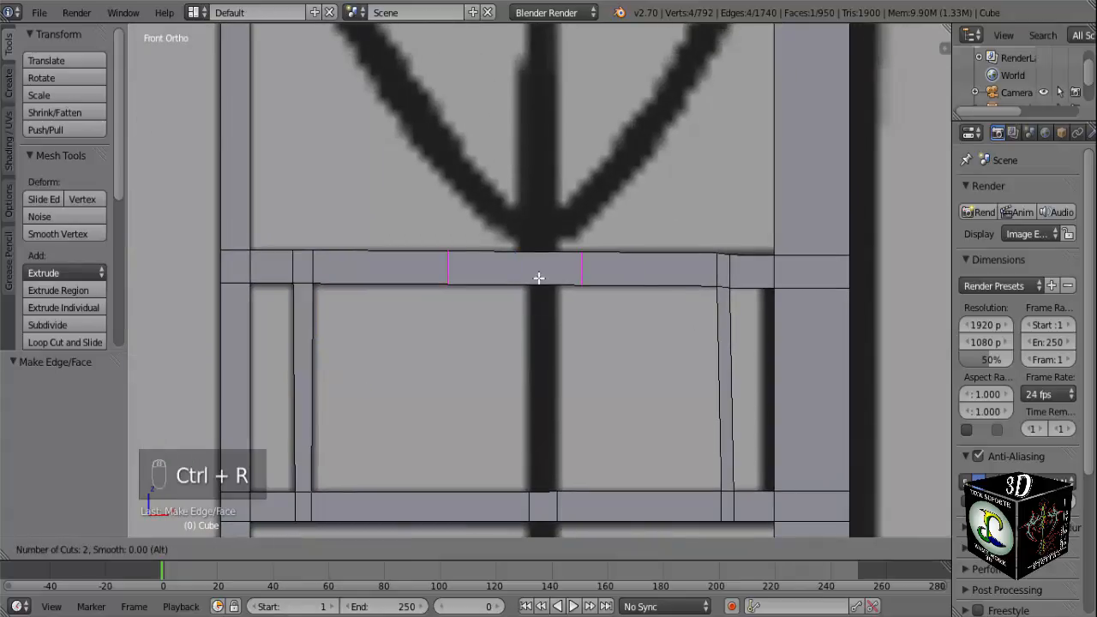
{"action": "left_click", "coordinate": [537, 278]}
{"action": "left_click", "coordinate": [513, 277]}
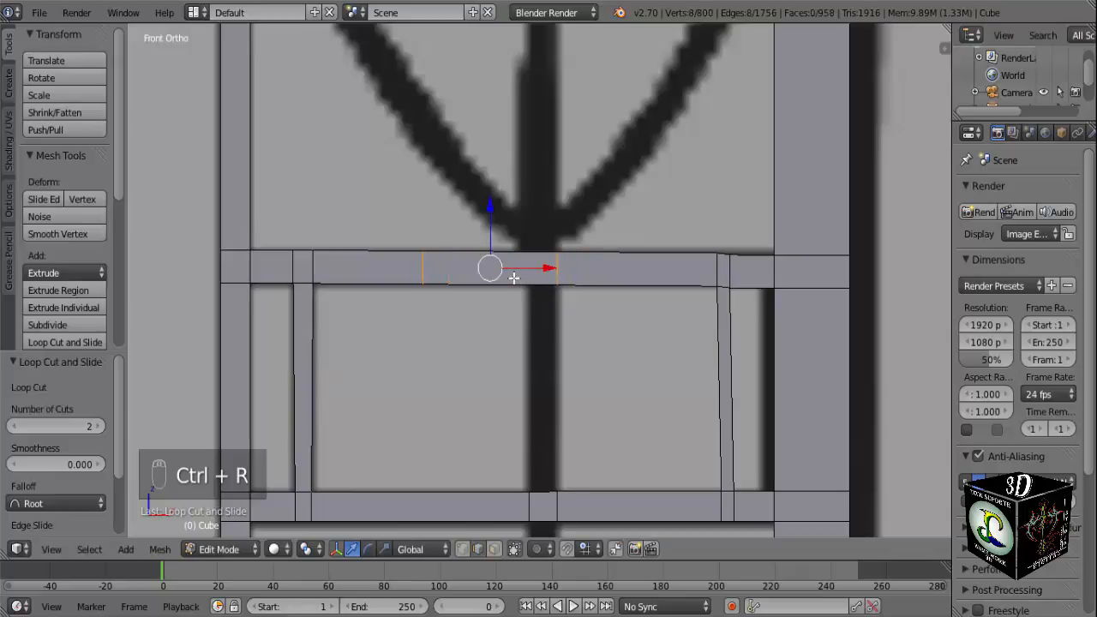
Move the remaining loop along X by about 0.15 onto the opposite edge of the reference's central bar.
{"action": "key", "text": "a"}
{"action": "right_click", "coordinate": [422, 269], "text": "alt"}
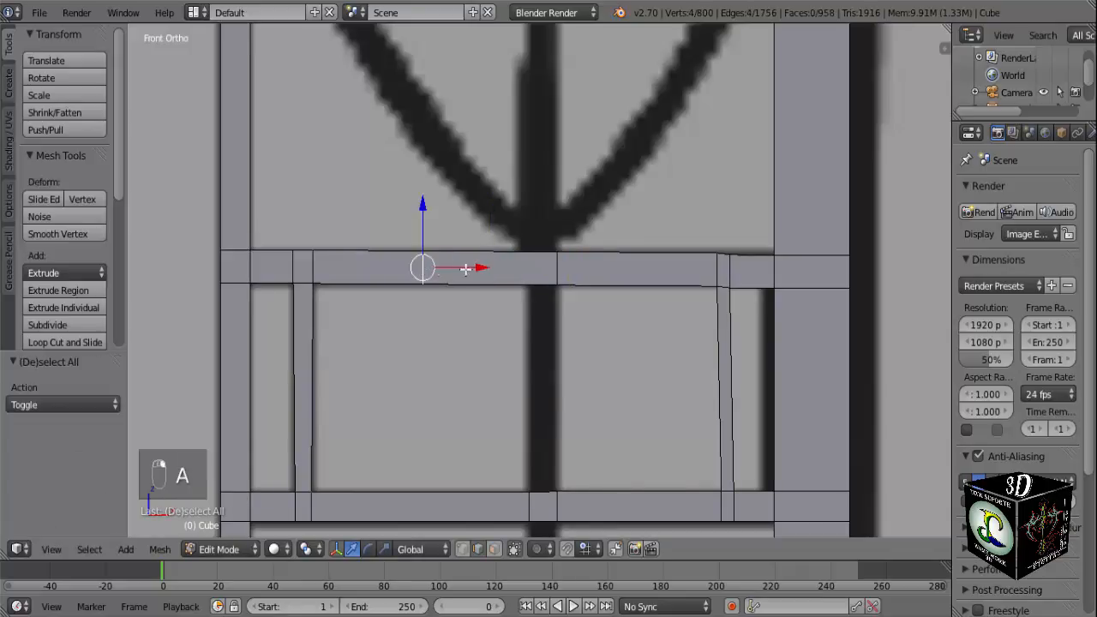
{"action": "left_click_drag", "start_coordinate": [478, 269], "coordinate": [587, 269]}
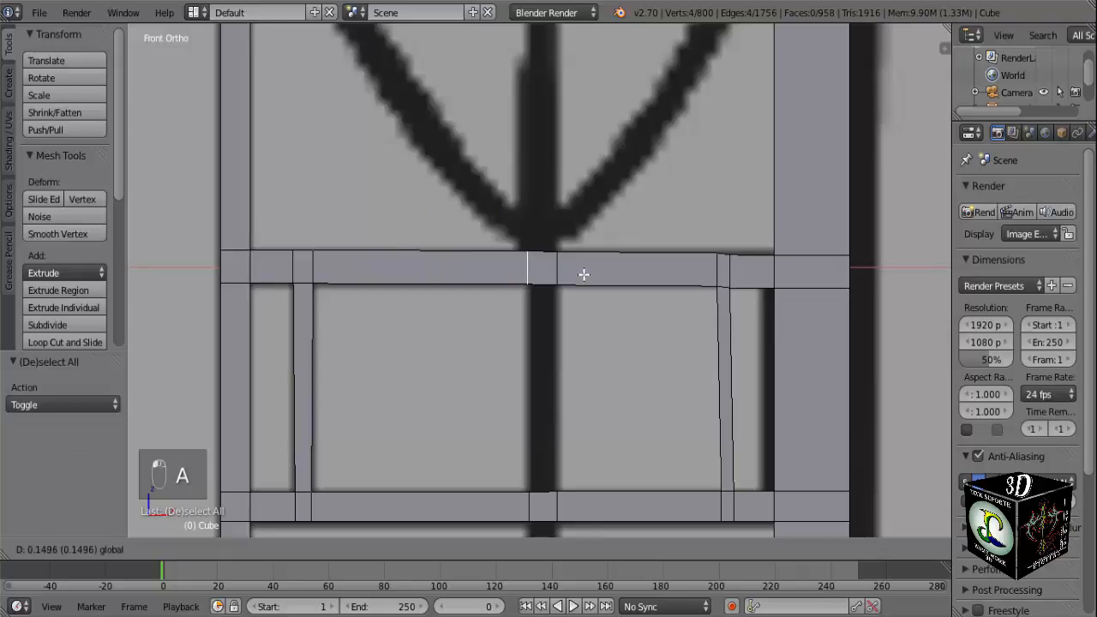
{"action": "left_click", "coordinate": [581, 272]}
{"action": "middle_click_drag", "start_coordinate": [581, 272], "coordinate": [548, 385]}
{"action": "key", "text": "a"}
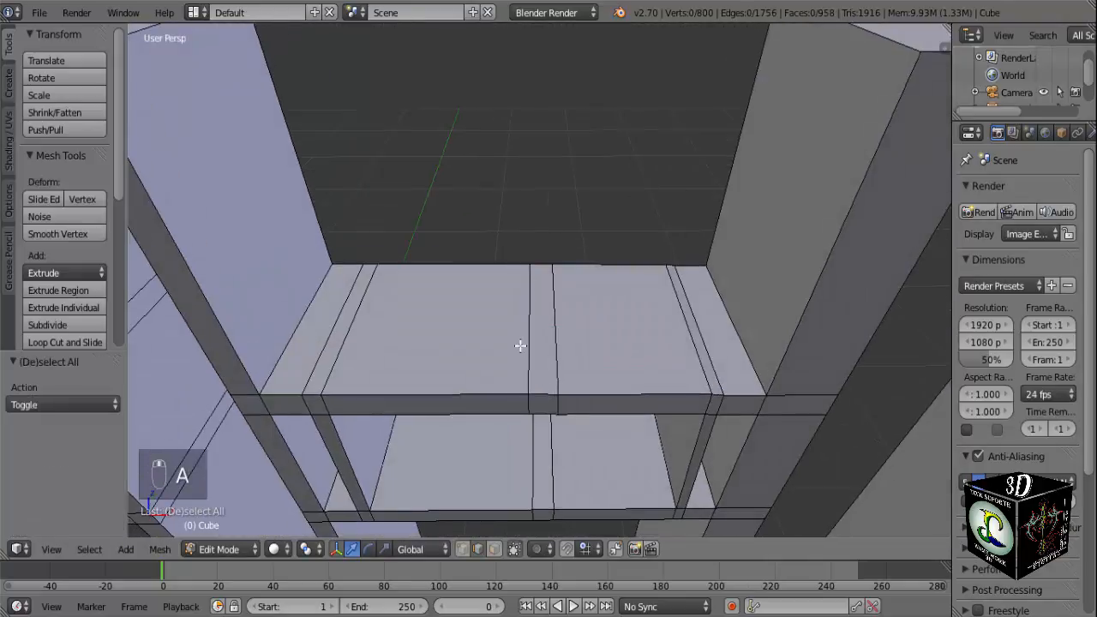
{"action": "key", "text": "ctrl+r"}
{"action": "left_click", "coordinate": [520, 345]}
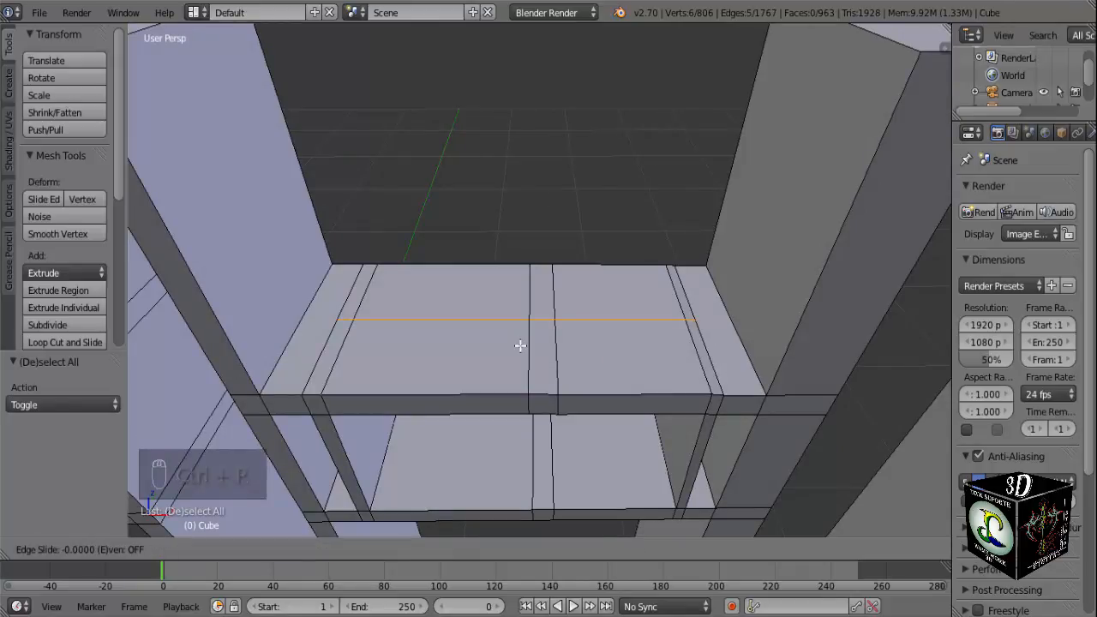
{"action": "left_click", "coordinate": [520, 345]}
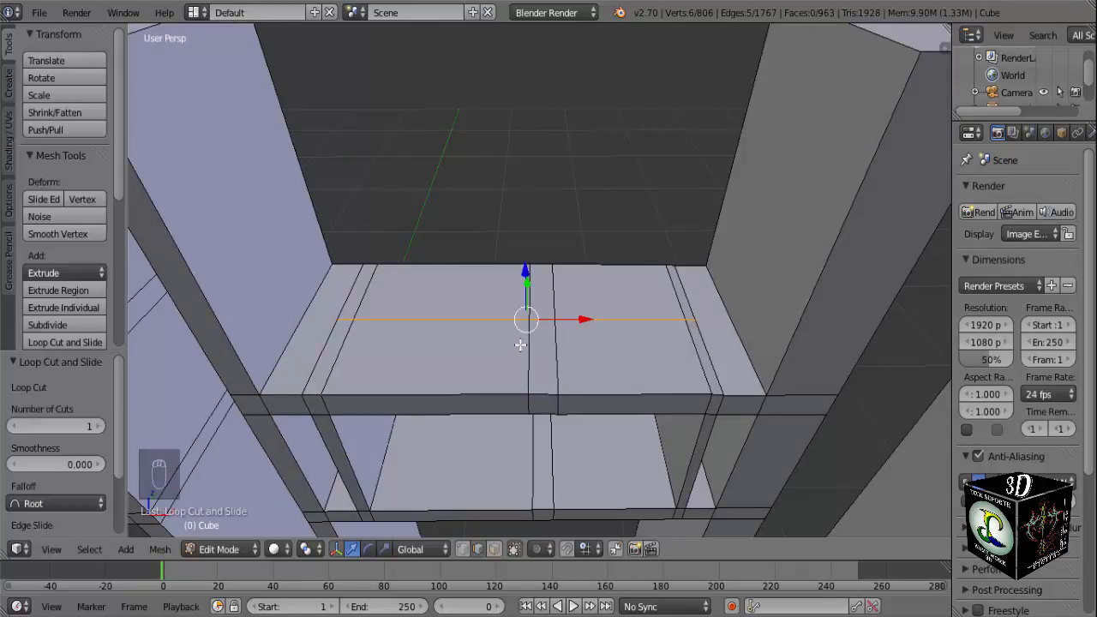
{"action": "key", "text": "ctrl+z"}
Cut two evenly spaced lengthwise edges across the upper crossbar's top face between the thin uprights.
{"action": "key", "text": "ctrl+r"}
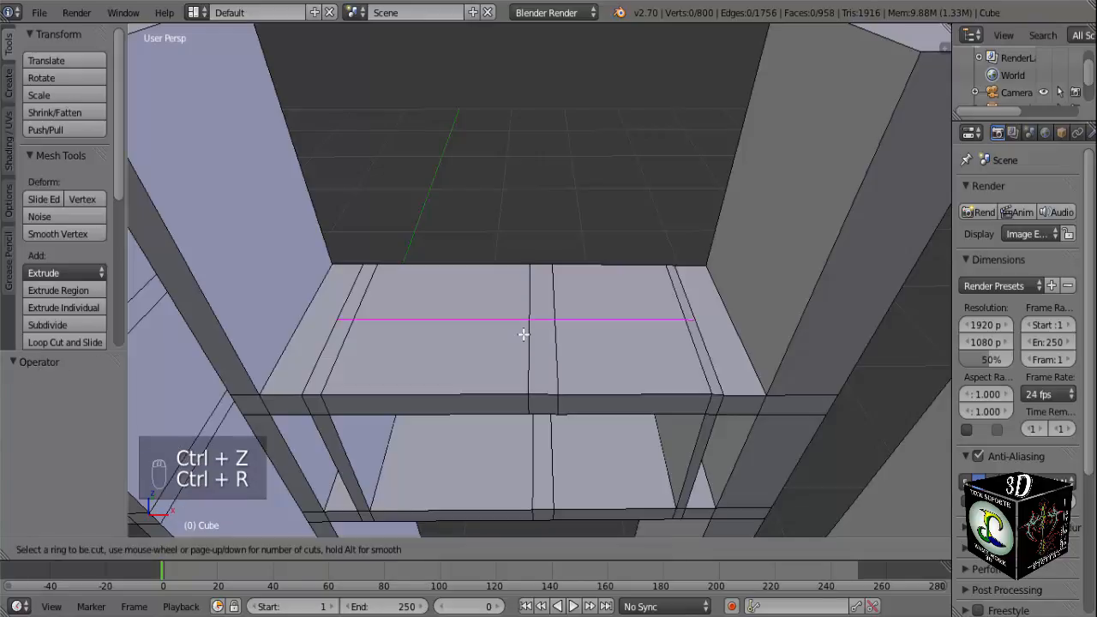
{"action": "scroll", "coordinate": [522, 335], "scroll_direction": "up", "scroll_amount": 1}
{"action": "left_click", "coordinate": [523, 335]}
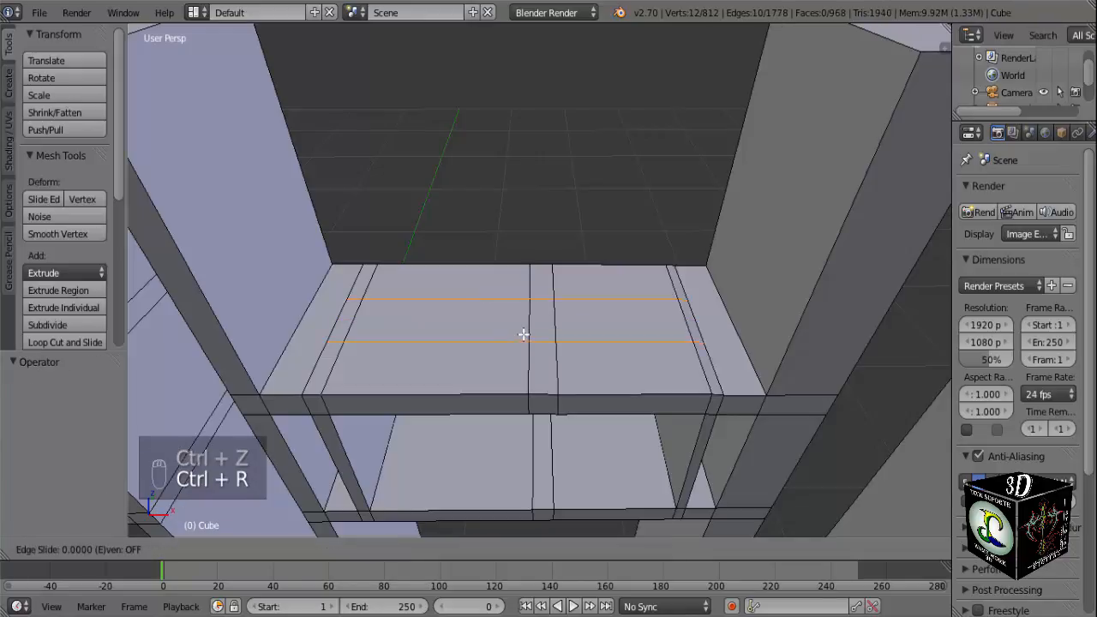
{"action": "left_click", "coordinate": [522, 335]}
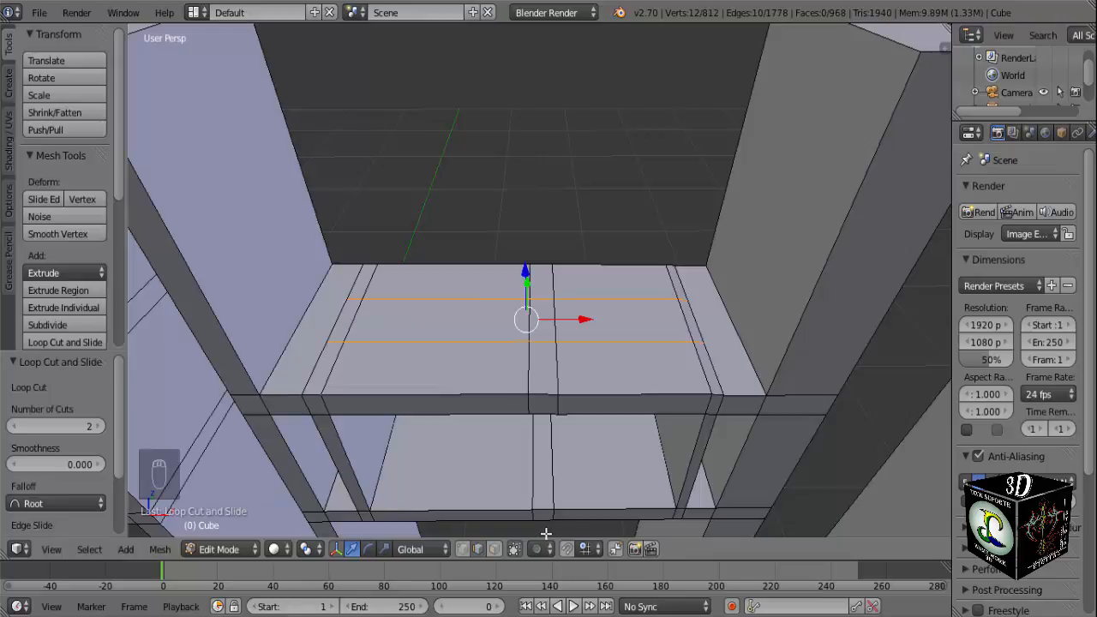
{"action": "middle_click_drag", "start_coordinate": [532, 504], "coordinate": [530, 453]}
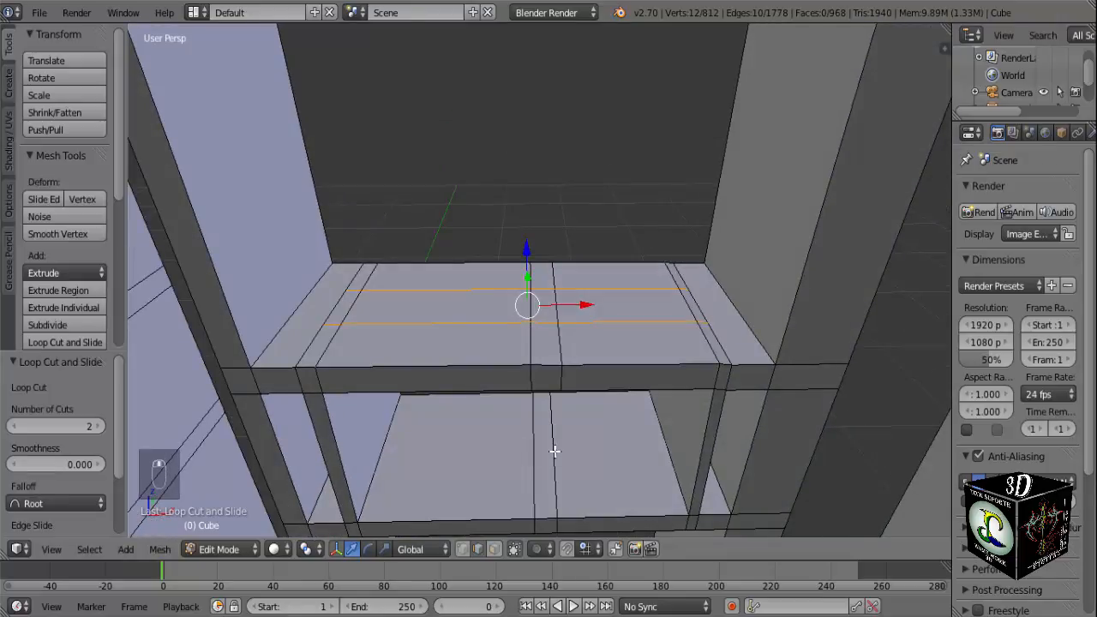
{"action": "key", "text": "ctrl+r"}
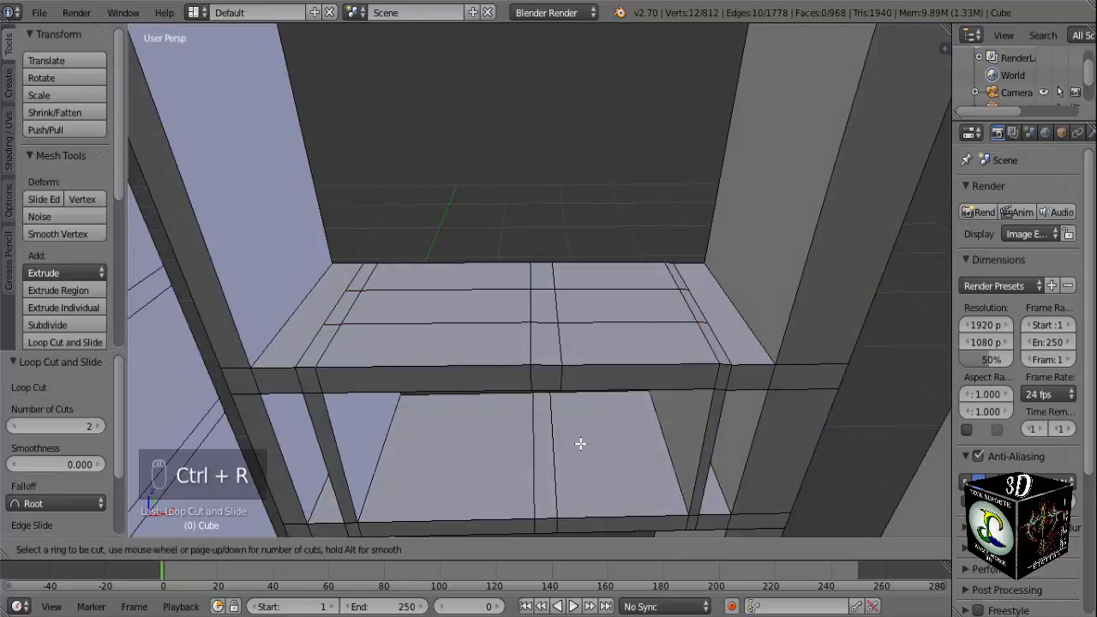
{"action": "scroll", "coordinate": [646, 455], "scroll_direction": "down", "scroll_amount": 1}
{"action": "left_click", "coordinate": [640, 457]}
{"action": "scroll", "coordinate": [588, 446], "scroll_direction": "down", "scroll_amount": 6}
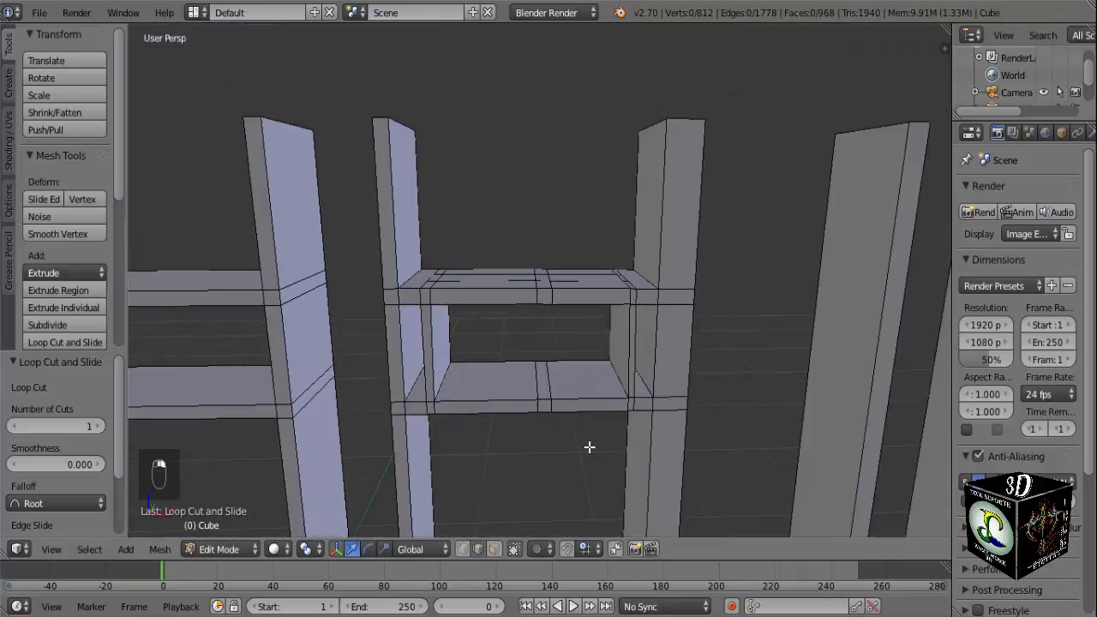
{"action": "middle_click_drag", "start_coordinate": [588, 446], "coordinate": [497, 374]}
{"action": "scroll", "coordinate": [446, 355], "scroll_direction": "up", "scroll_amount": 3}
{"action": "scroll", "coordinate": [437, 305], "scroll_direction": "up", "scroll_amount": 2}
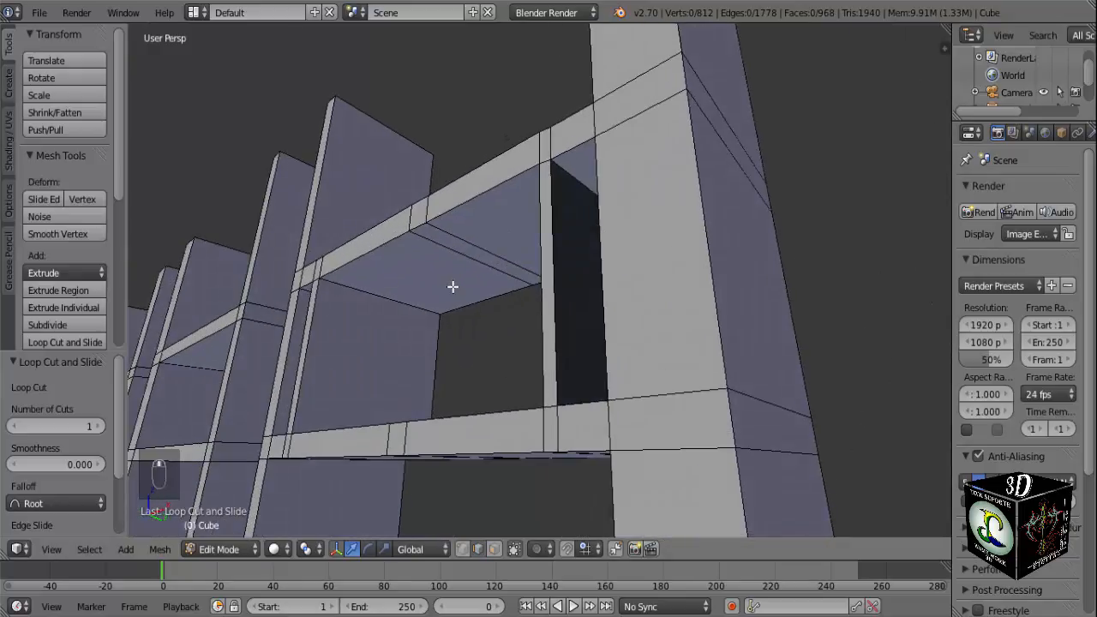
{"action": "key", "text": "ctrl+r"}
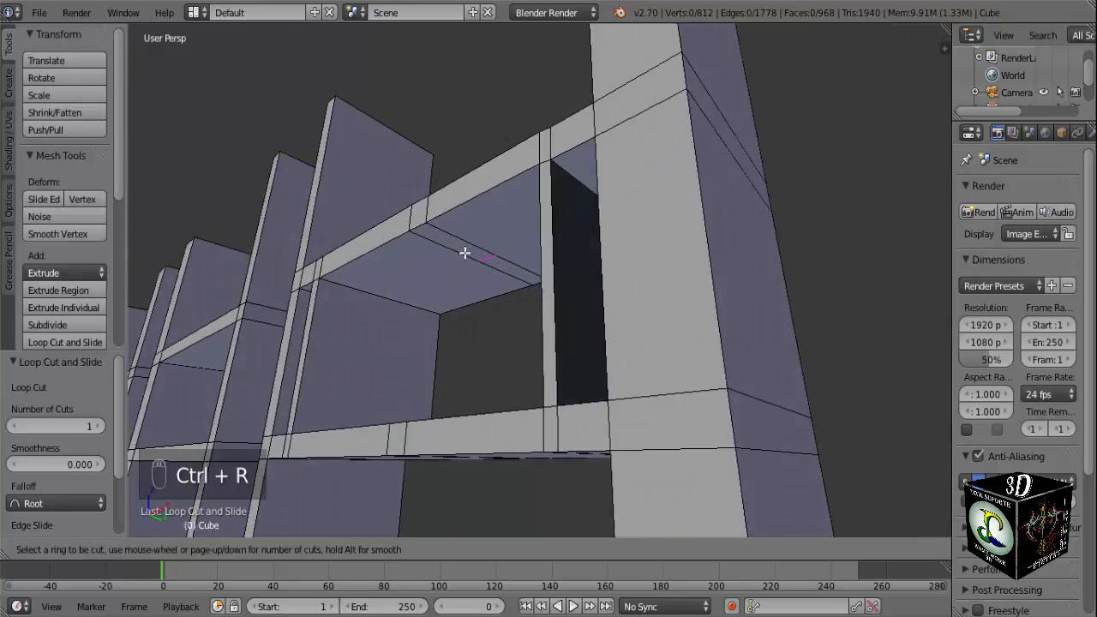
{"action": "right_click", "coordinate": [466, 252]}
{"action": "middle_click_drag", "start_coordinate": [467, 267], "coordinate": [541, 350]}
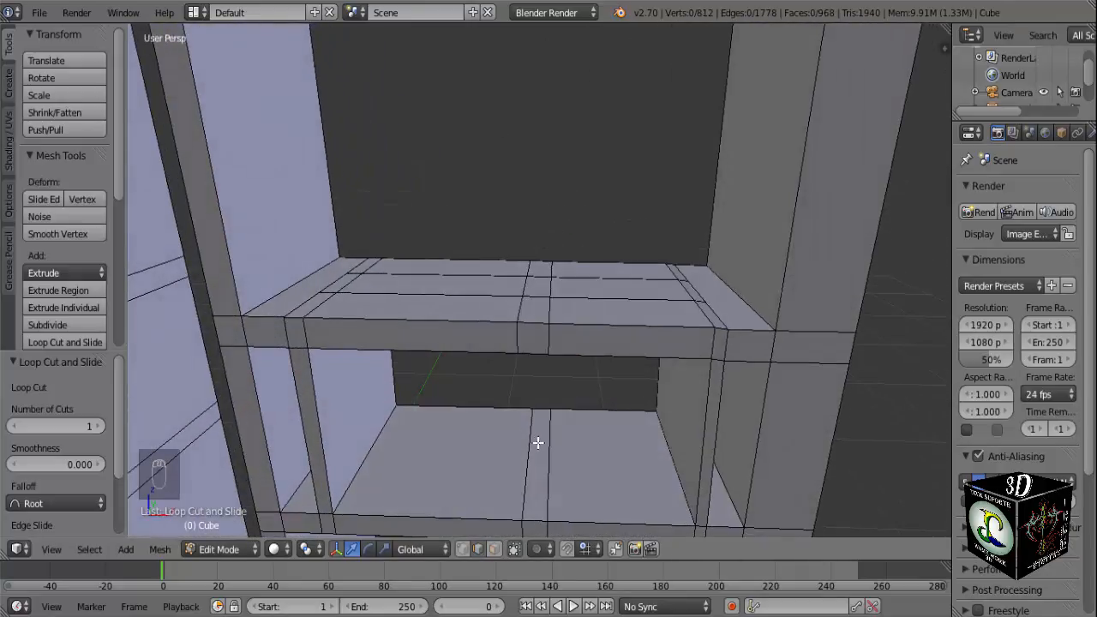
{"action": "key", "text": "ctrl+r"}
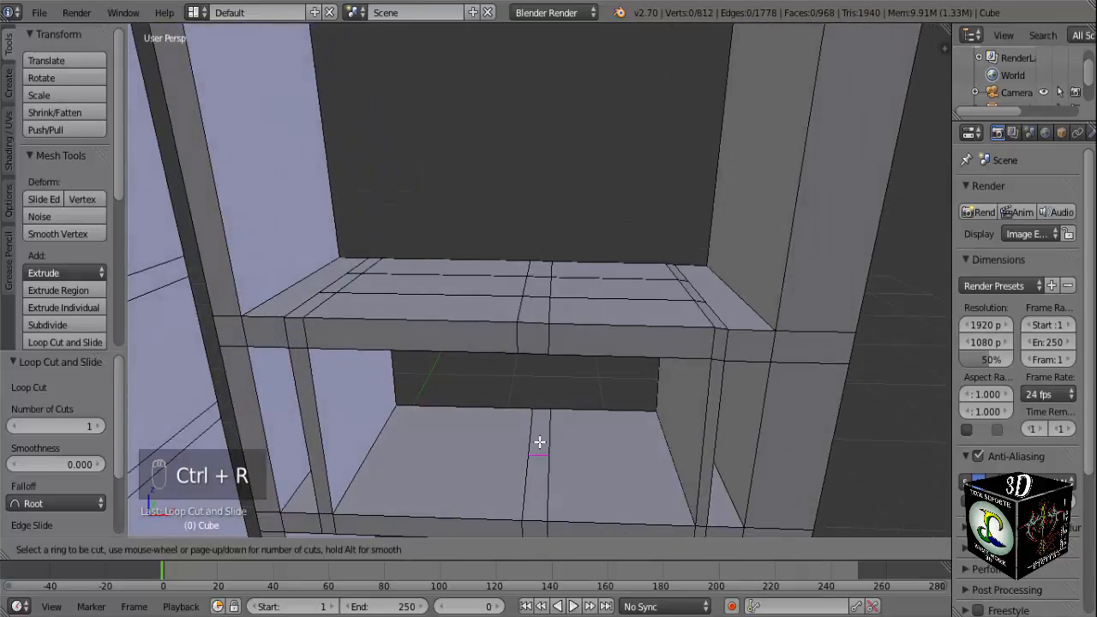
{"action": "left_click", "coordinate": [539, 442]}
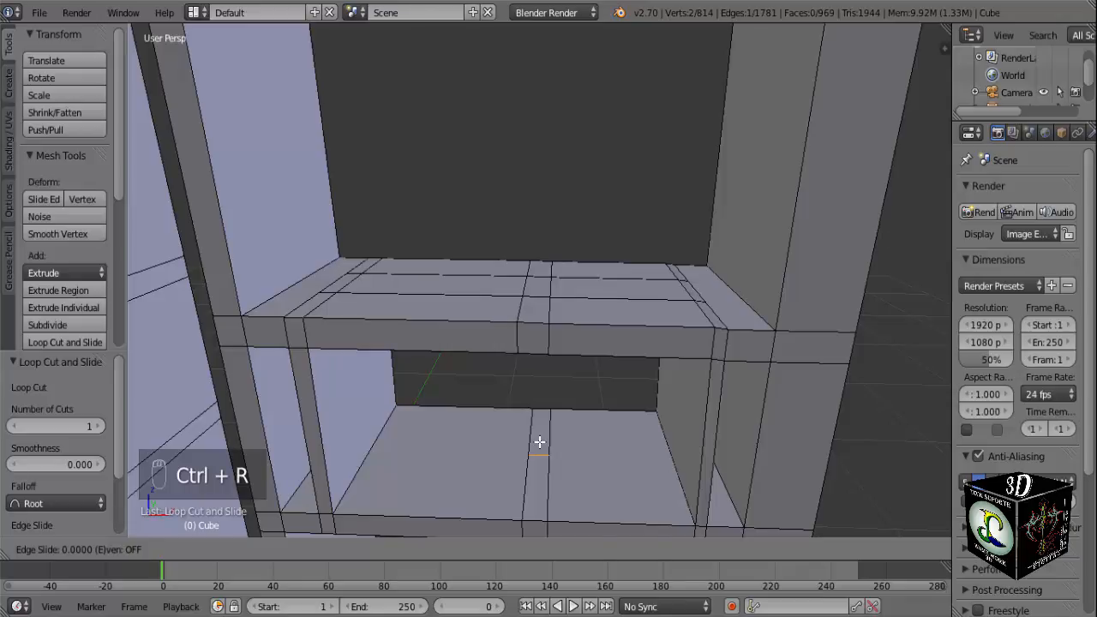
{"action": "right_click", "coordinate": [539, 442]}
{"action": "key", "text": "ctrl+z"}
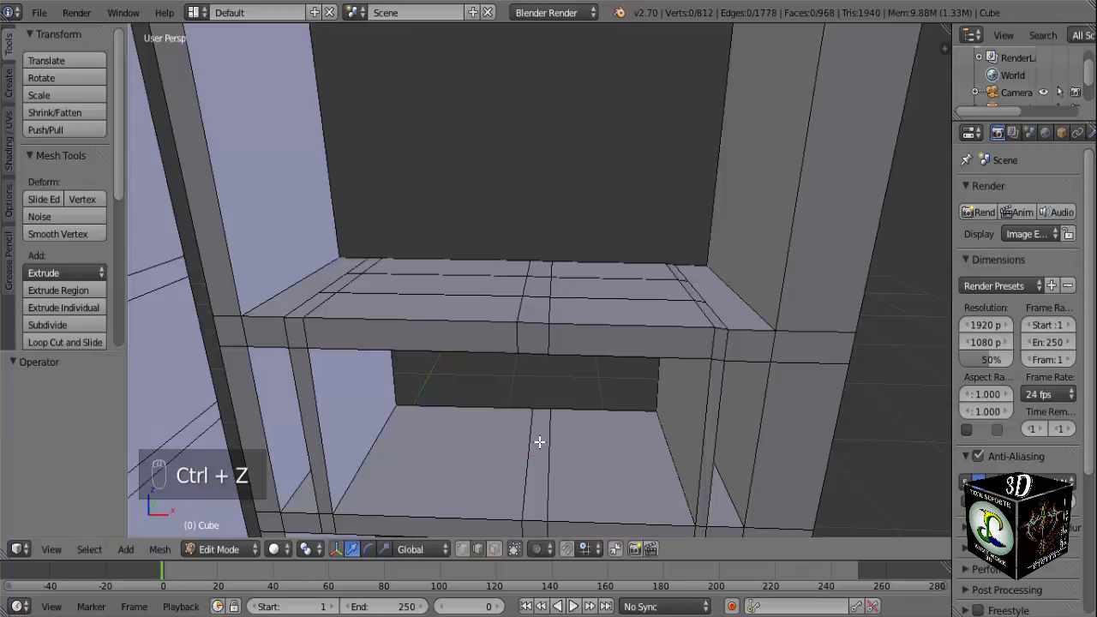
Cut two evenly spaced short edges across the central strip of the lower crossbar's top face.
{"action": "key", "text": "ctrl+r"}
{"action": "scroll", "coordinate": [539, 442], "scroll_direction": "up", "scroll_amount": 1}
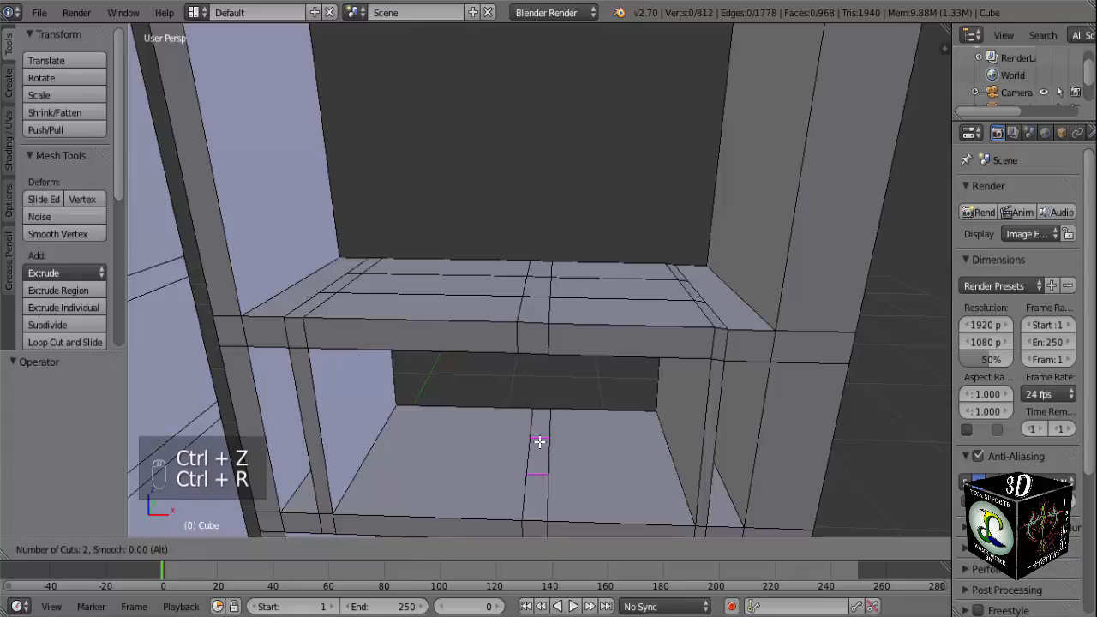
{"action": "left_click", "coordinate": [539, 442]}
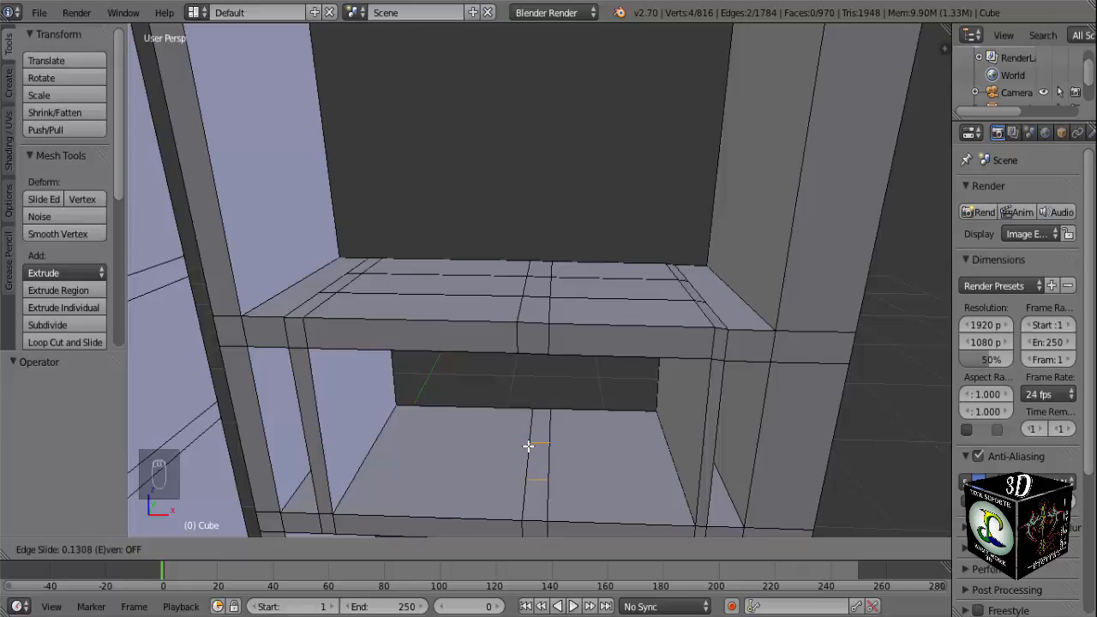
{"action": "left_click", "coordinate": [528, 445]}
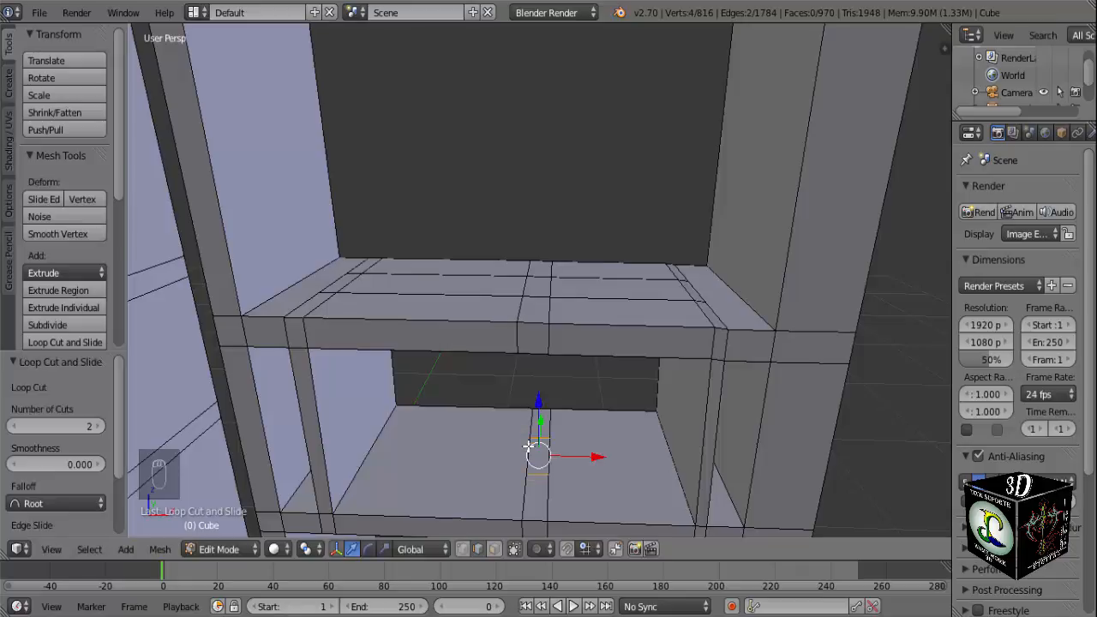
Cut two evenly spaced short edges across the central strip of the upper crossbar's underside.
{"action": "middle_click_drag", "start_coordinate": [528, 445], "coordinate": [477, 337]}
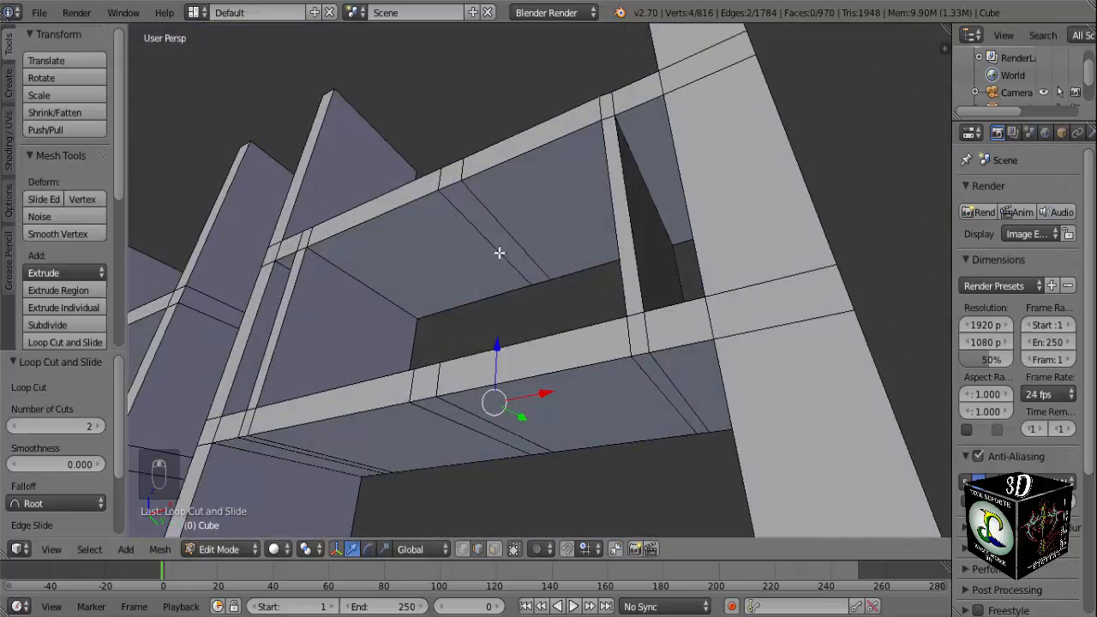
{"action": "key", "text": "ctrl+r"}
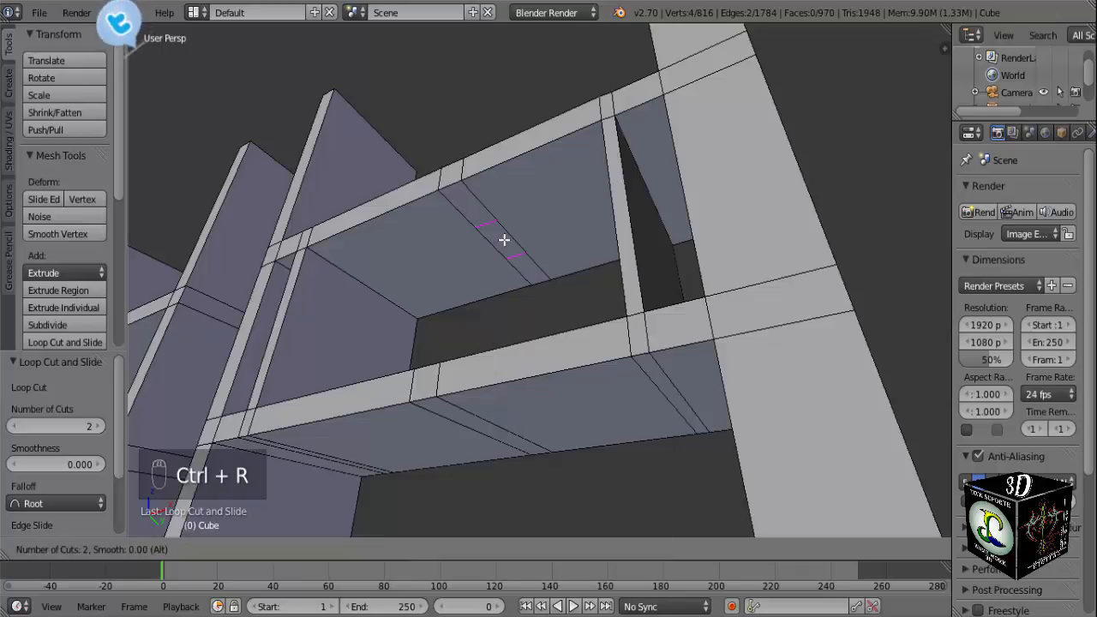
{"action": "left_click", "coordinate": [504, 240]}
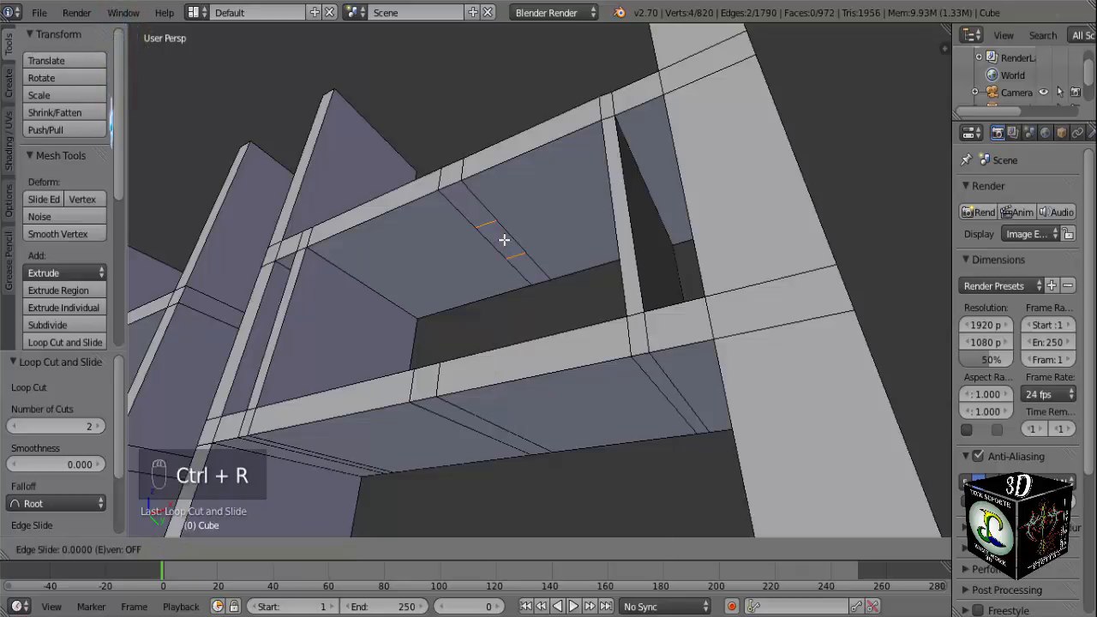
{"action": "left_click", "coordinate": [504, 239]}
Fill the back face of the central upright, joining the rear short edges of the two crossbars' central strips.
{"action": "middle_click_drag", "start_coordinate": [503, 239], "coordinate": [541, 238]}
{"action": "right_click", "coordinate": [546, 262]}
{"action": "right_click", "coordinate": [542, 448], "text": "shift"}
{"action": "key", "text": "f"}
Fill both side faces of the central upright between the upper and lower crossbars.
{"action": "right_click", "coordinate": [534, 250]}
{"action": "middle_click_drag", "start_coordinate": [575, 307], "coordinate": [592, 412]}
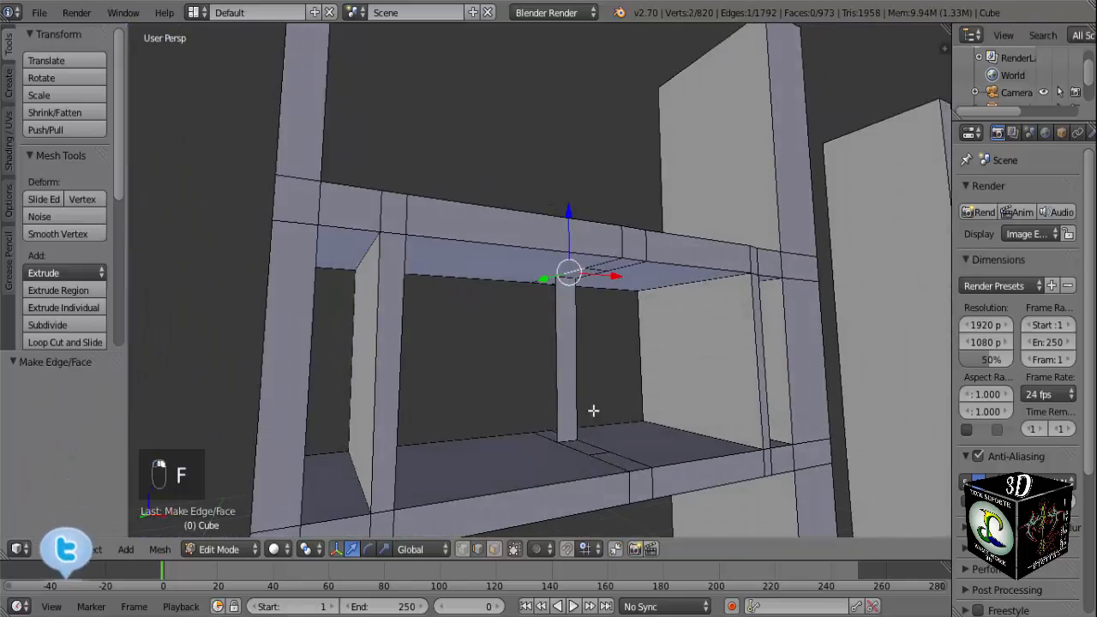
{"action": "right_click", "coordinate": [578, 450], "text": "shift"}
{"action": "key", "text": "f"}
{"action": "middle_click_drag", "start_coordinate": [579, 450], "coordinate": [471, 349]}
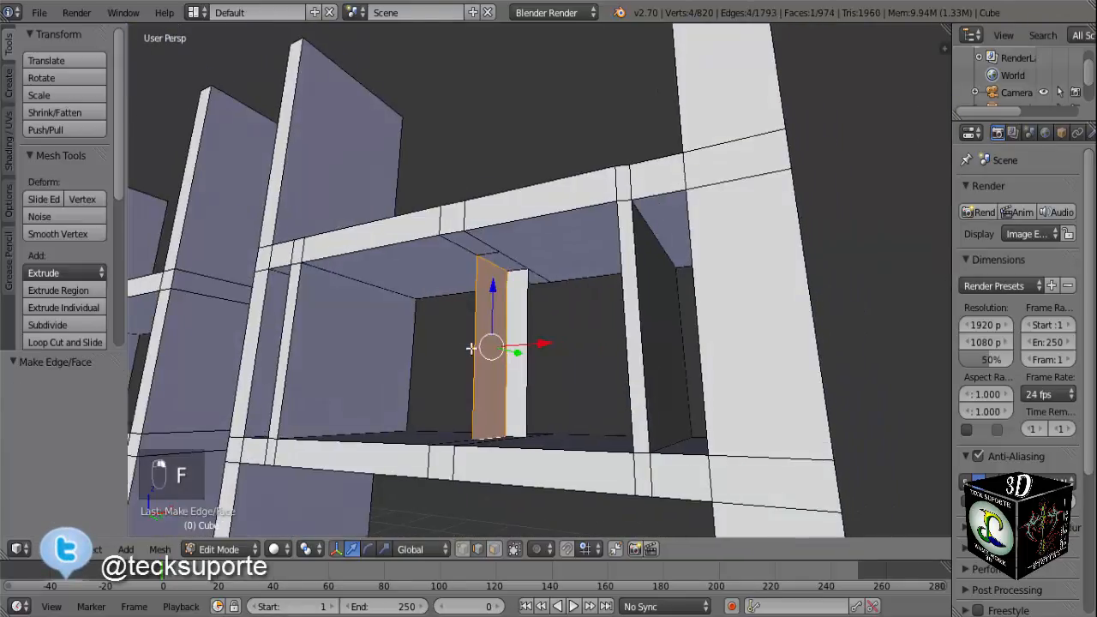
{"action": "right_click", "coordinate": [514, 260], "text": "shift"}
{"action": "middle_click_drag", "start_coordinate": [541, 365], "coordinate": [533, 403]}
{"action": "key", "text": "a"}
{"action": "right_click", "coordinate": [518, 273]}
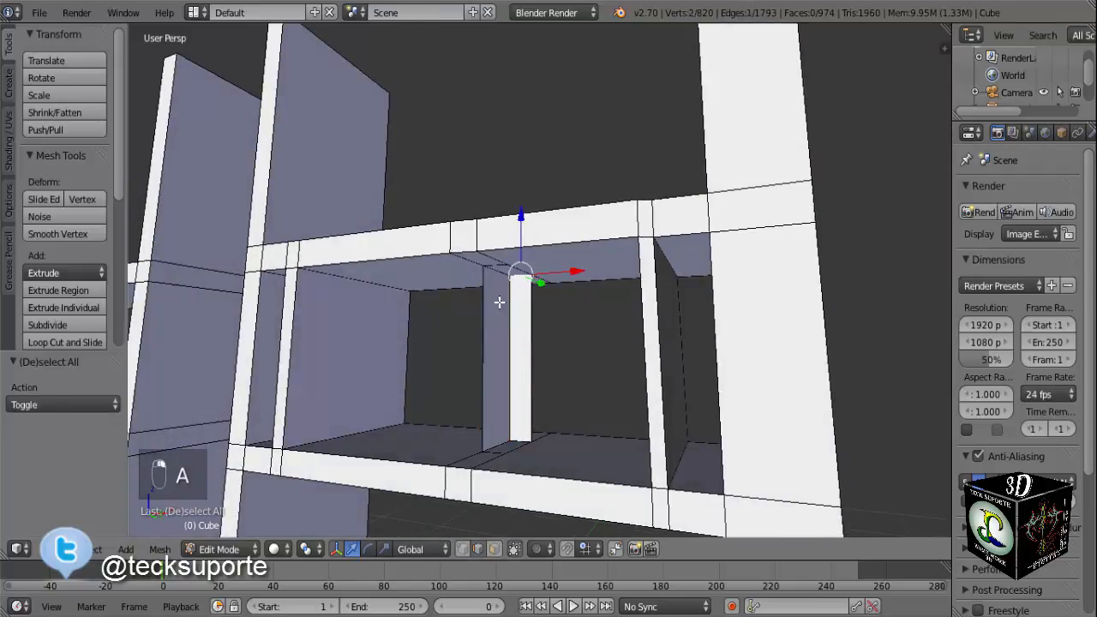
{"action": "mouse_move", "coordinate": [497, 299]}
{"action": "middle_mouse_down"}
{"action": "mouse_move", "coordinate": [500, 237]}
{"action": "mouse_move", "coordinate": [526, 393]}
{"action": "middle_mouse_up"}
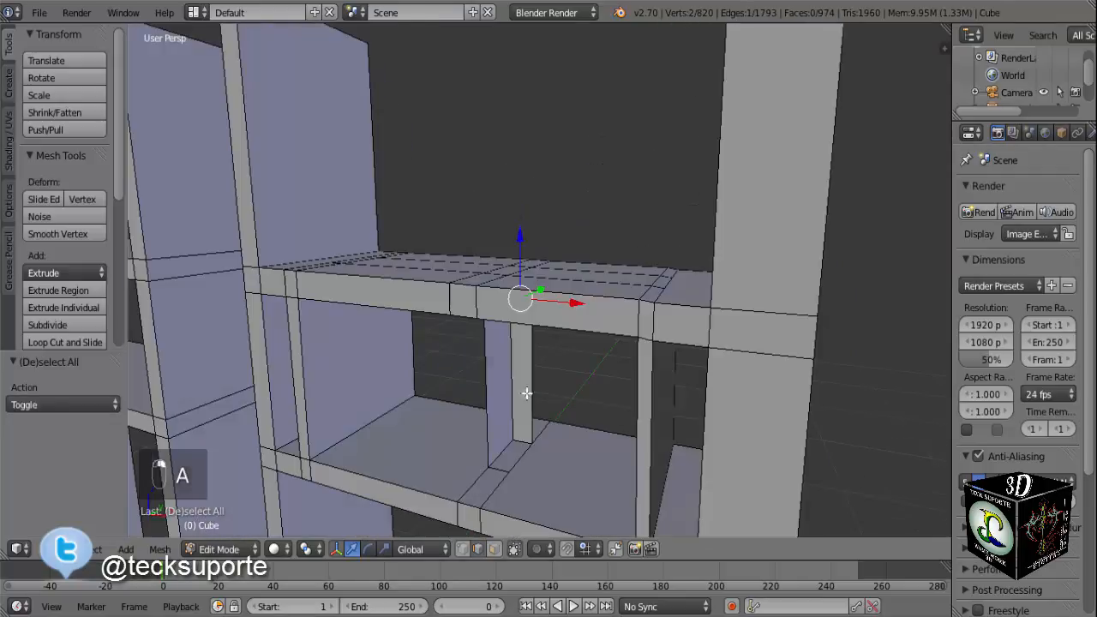
{"action": "right_click", "coordinate": [522, 454], "text": "shift"}
{"action": "key", "text": "f"}
Fill the front face of the central upright, joining the front short edges of the crossbars' central strips.
{"action": "middle_click_drag", "start_coordinate": [548, 460], "coordinate": [545, 309]}
{"action": "middle_click_drag", "start_coordinate": [543, 266], "coordinate": [514, 341]}
{"action": "key", "text": "f"}
Try three evenly spaced lengthwise loop cuts along the underside of the lower crossbar.
{"action": "scroll", "coordinate": [515, 339], "scroll_direction": "up", "scroll_amount": 5}
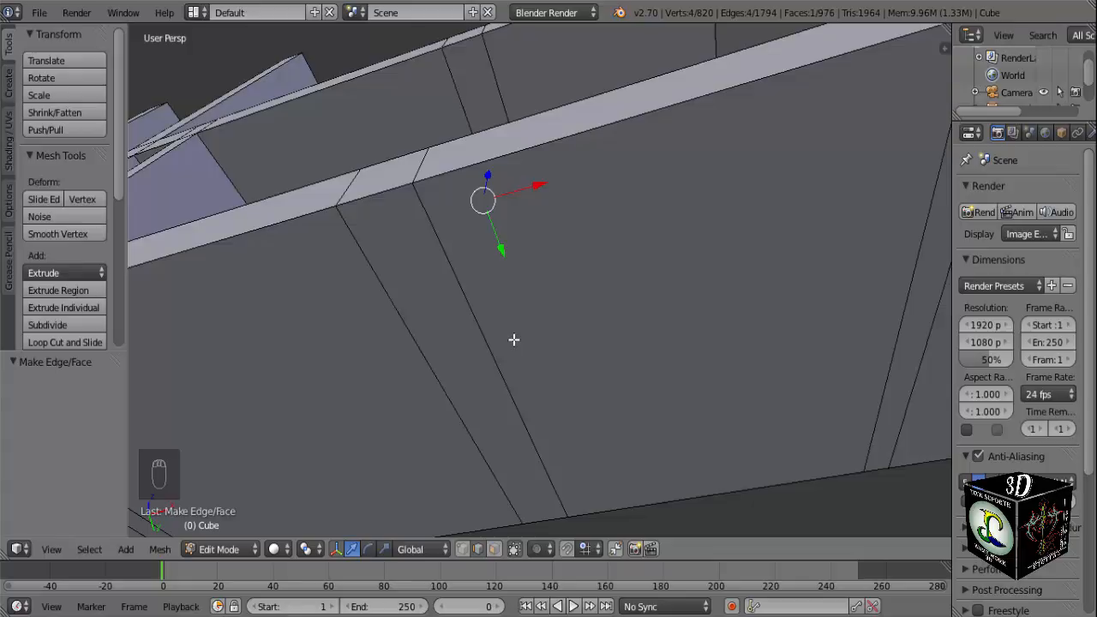
{"action": "scroll", "coordinate": [514, 339], "scroll_direction": "down", "scroll_amount": 5}
{"action": "middle_click_drag", "start_coordinate": [514, 337], "coordinate": [554, 362]}
{"action": "key", "text": "KP_1"}
{"action": "key", "text": "ctrl+r"}
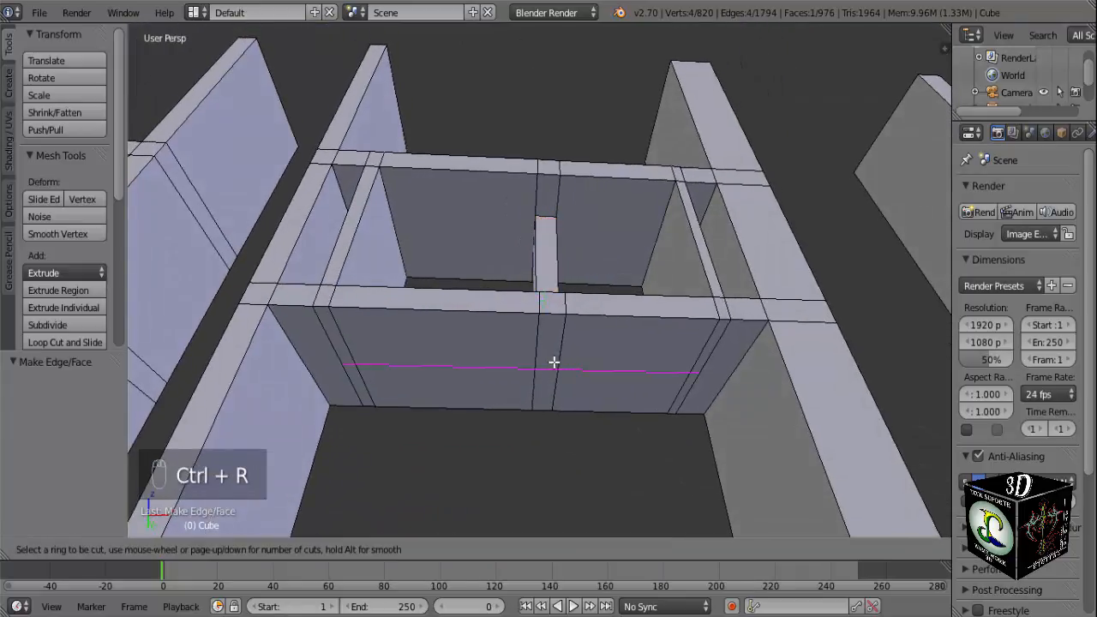
{"action": "scroll", "coordinate": [554, 362], "scroll_direction": "up", "scroll_amount": 1}
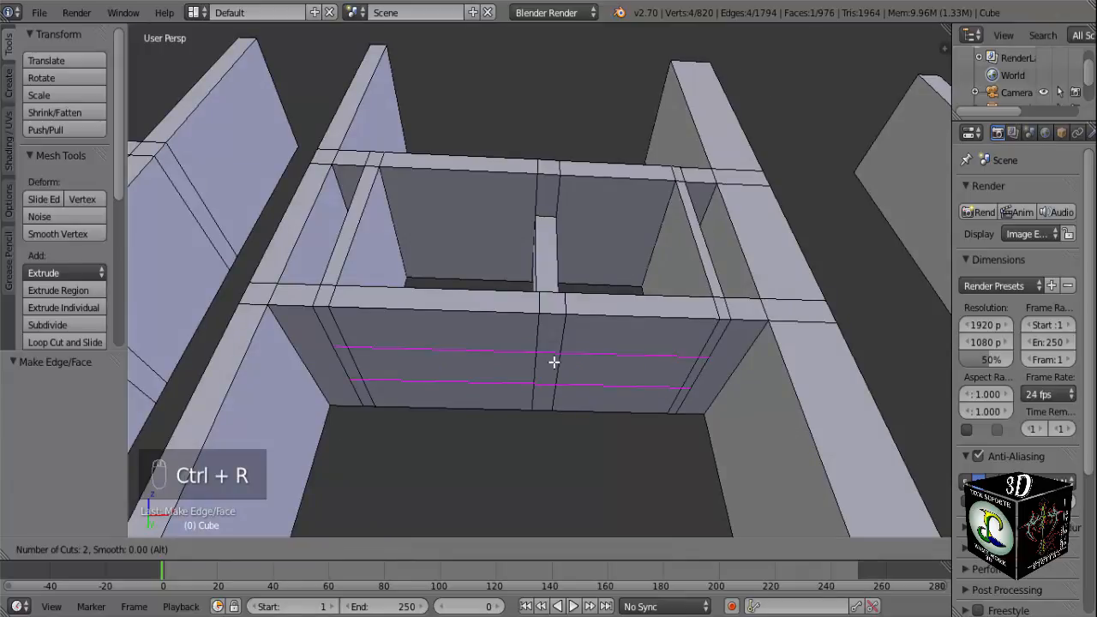
{"action": "scroll", "coordinate": [554, 363], "scroll_direction": "up", "scroll_amount": 1}
{"action": "left_click", "coordinate": [554, 362]}
{"action": "right_click", "coordinate": [554, 362]}
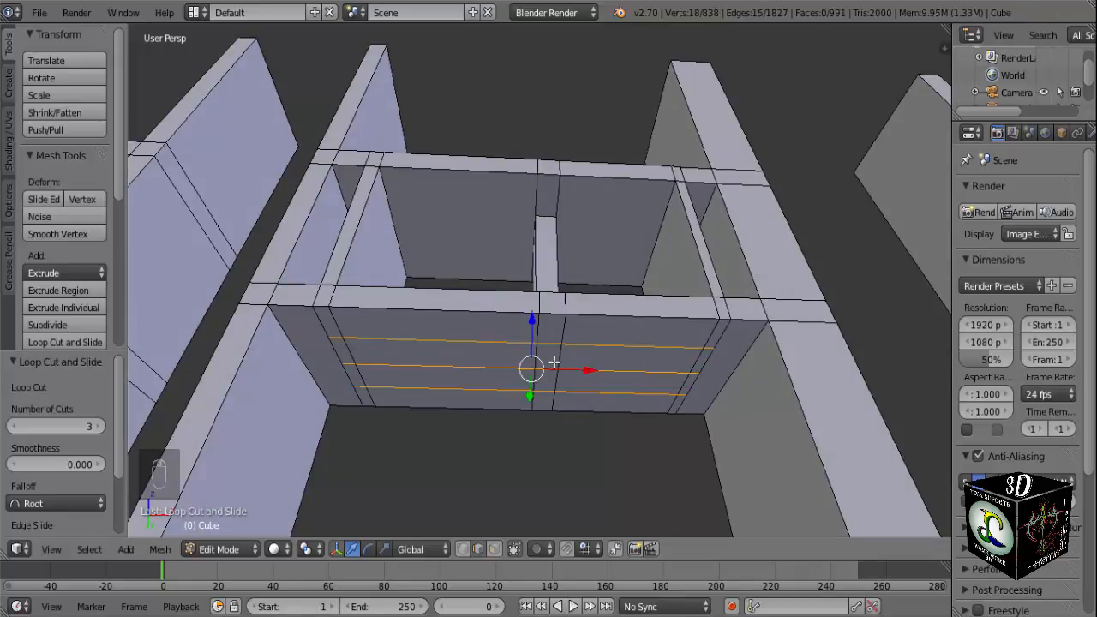
{"action": "key", "text": "ctrl+z"}
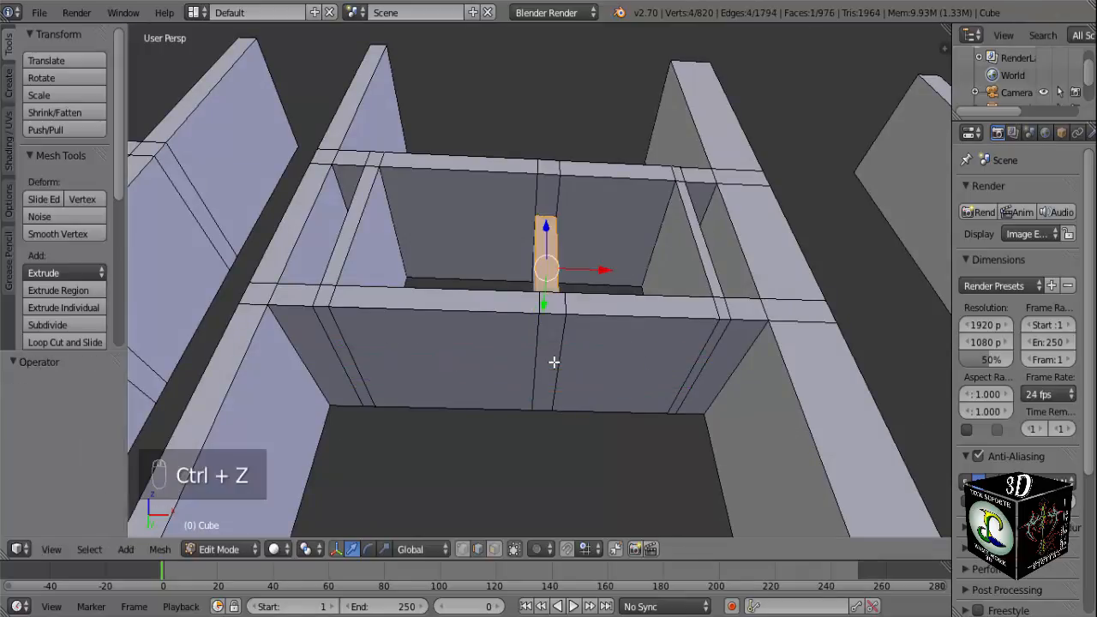
{"action": "key", "text": "s"}
{"action": "right_click", "coordinate": [553, 362]}
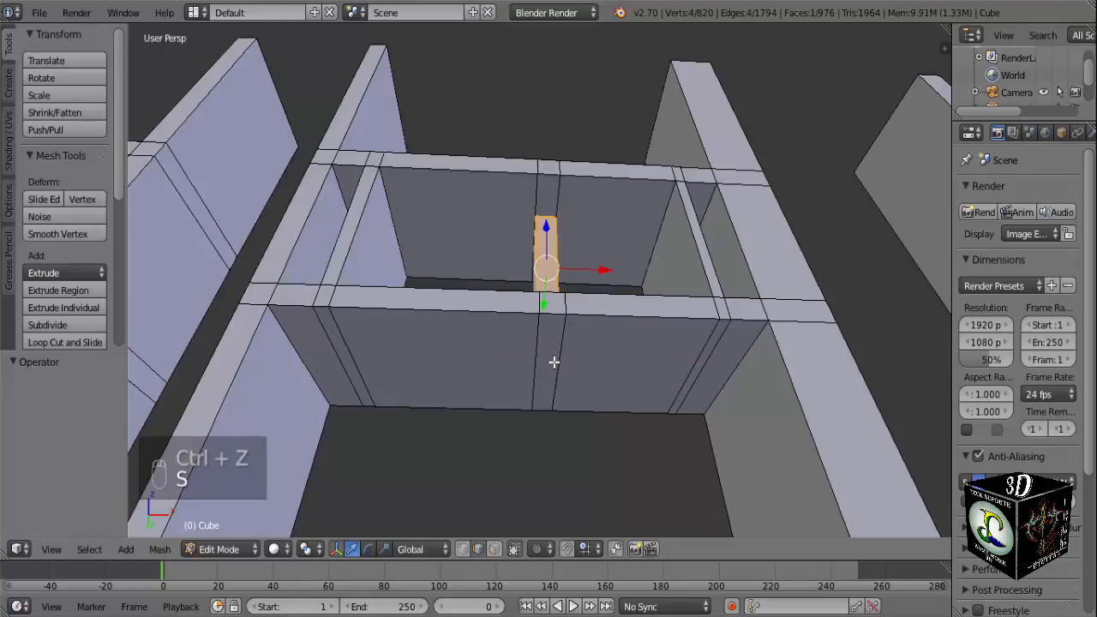
Cut two evenly spaced lengthwise edge loops along the underside of the lower crossbar.
{"action": "key", "text": "a"}
{"action": "key", "text": "ctrl+r"}
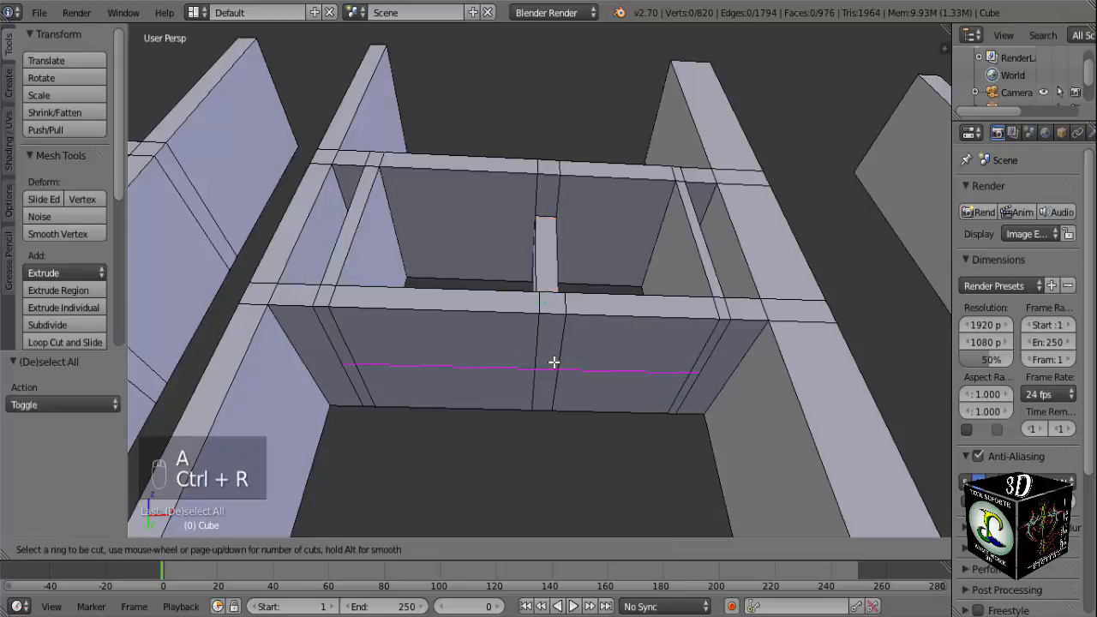
{"action": "scroll", "coordinate": [554, 362], "scroll_direction": "up", "scroll_amount": 1}
{"action": "left_click", "coordinate": [553, 362]}
{"action": "right_click", "coordinate": [555, 377]}
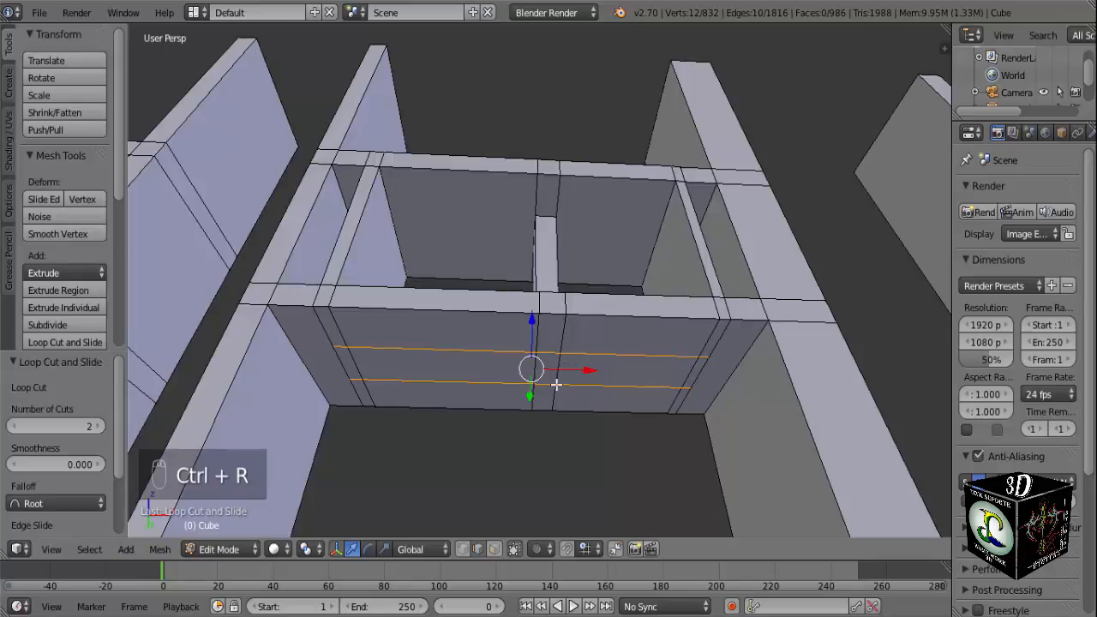
{"action": "middle_click_drag", "start_coordinate": [556, 384], "coordinate": [558, 384]}
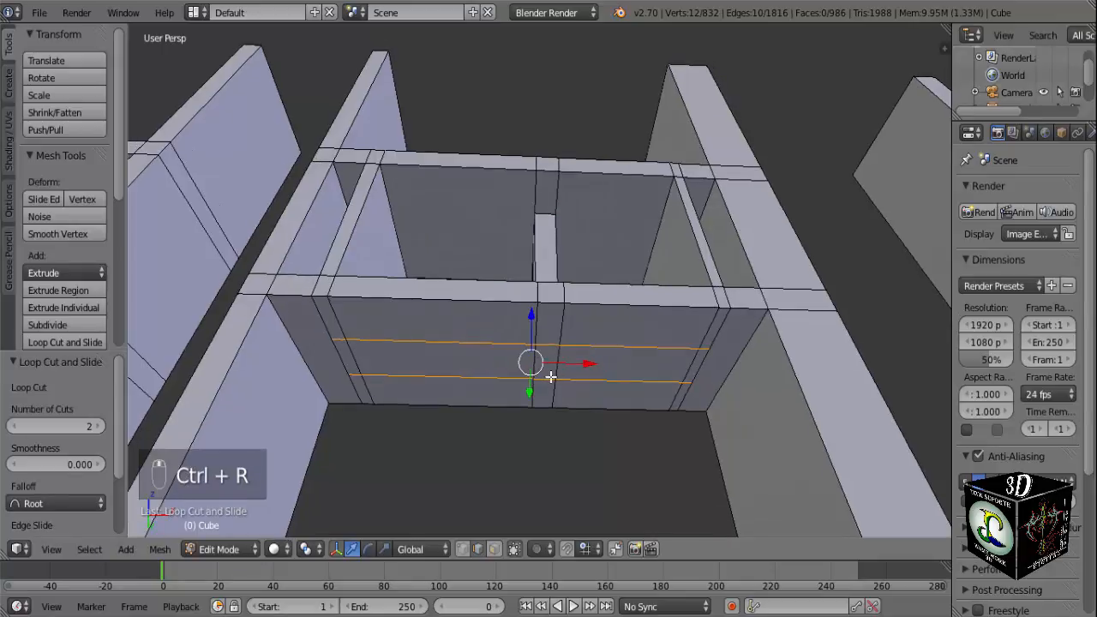
Extrude the middle face of the central strip on the lower crossbar's underside about 0.337 downward to match the reference spike.
{"action": "left_click", "coordinate": [495, 548]}
{"action": "right_click", "coordinate": [547, 369]}
{"action": "key", "text": "KP_1"}
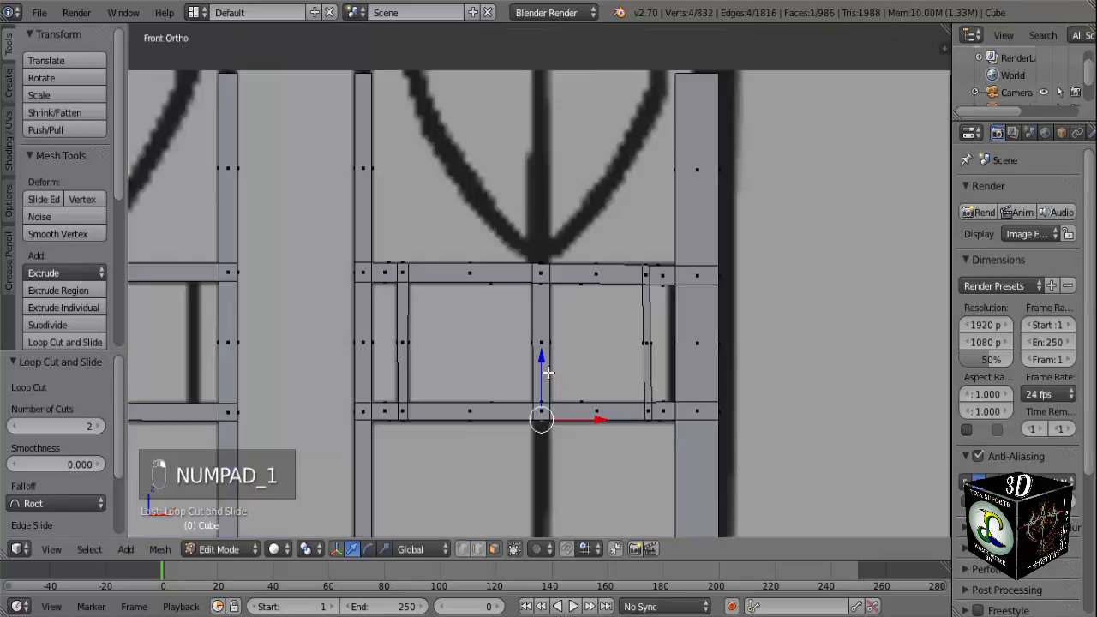
{"action": "scroll", "coordinate": [548, 373], "scroll_direction": "down", "scroll_amount": 3}
{"action": "middle_click_drag", "start_coordinate": [539, 421], "coordinate": [556, 362], "text": "shift"}
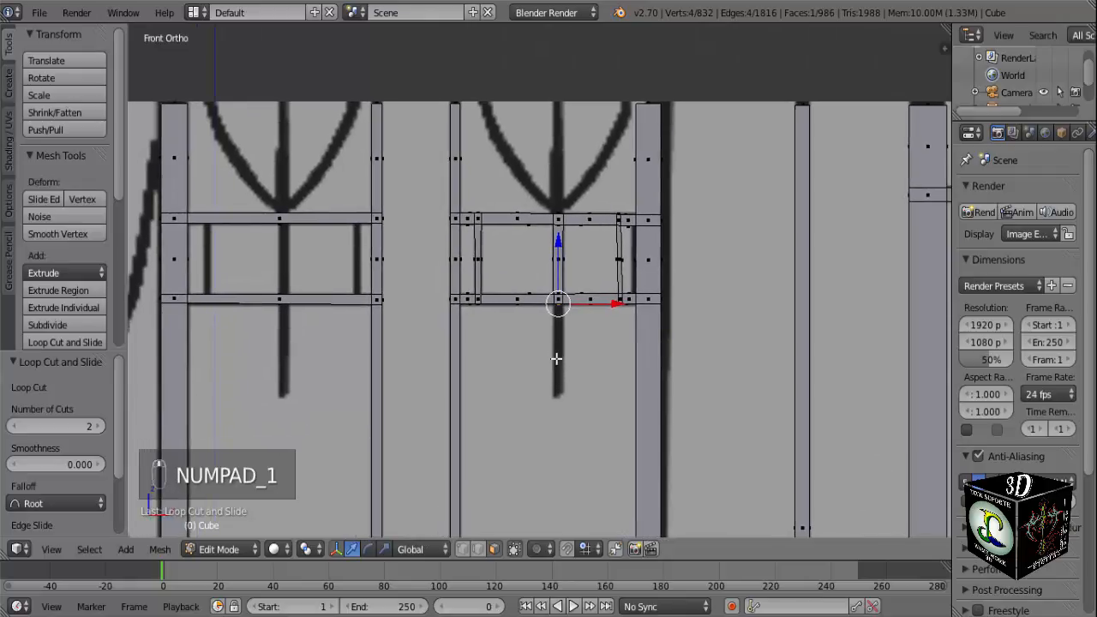
{"action": "key", "text": "e"}
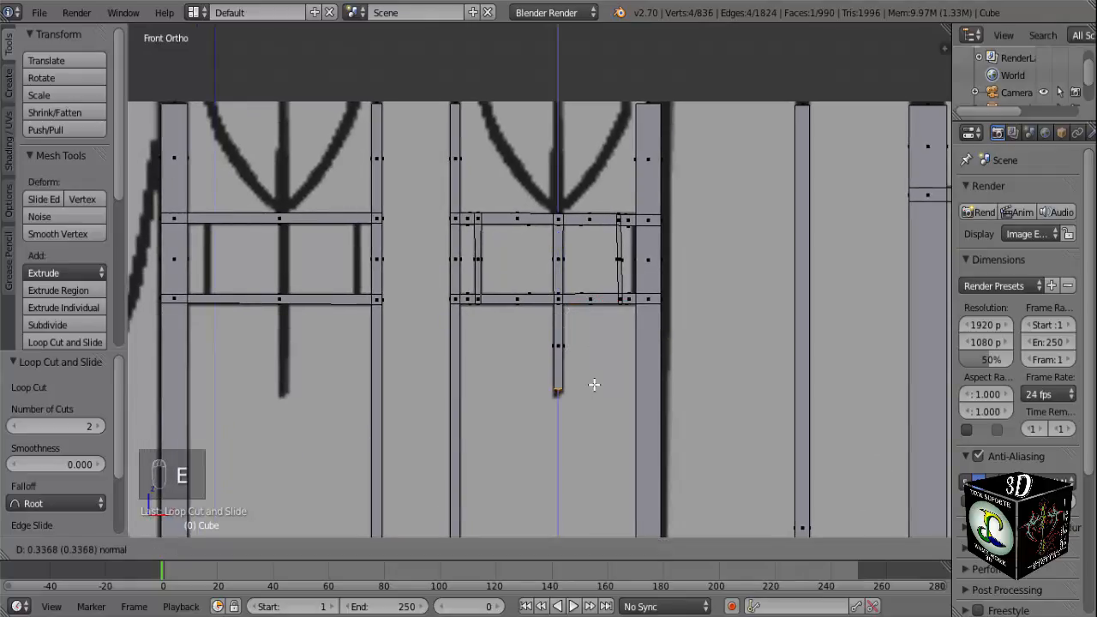
{"action": "left_click", "coordinate": [593, 387]}
Examine the crossbar panel and its downward central bar against the front reference and as a solid object in perspective.
{"action": "mouse_move", "coordinate": [592, 384]}
{"action": "middle_mouse_down"}
{"action": "mouse_move", "coordinate": [572, 374]}
{"action": "mouse_move", "coordinate": [576, 388]}
{"action": "middle_mouse_up"}
{"action": "key", "text": "KP_1"}
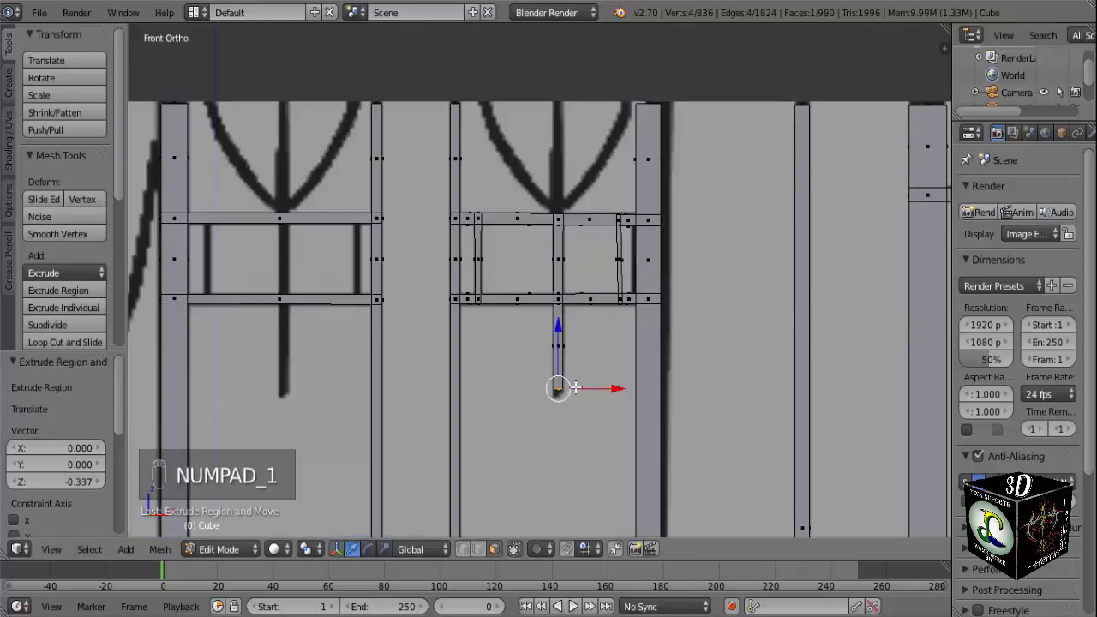
{"action": "scroll", "coordinate": [575, 388], "scroll_direction": "down", "scroll_amount": 2}
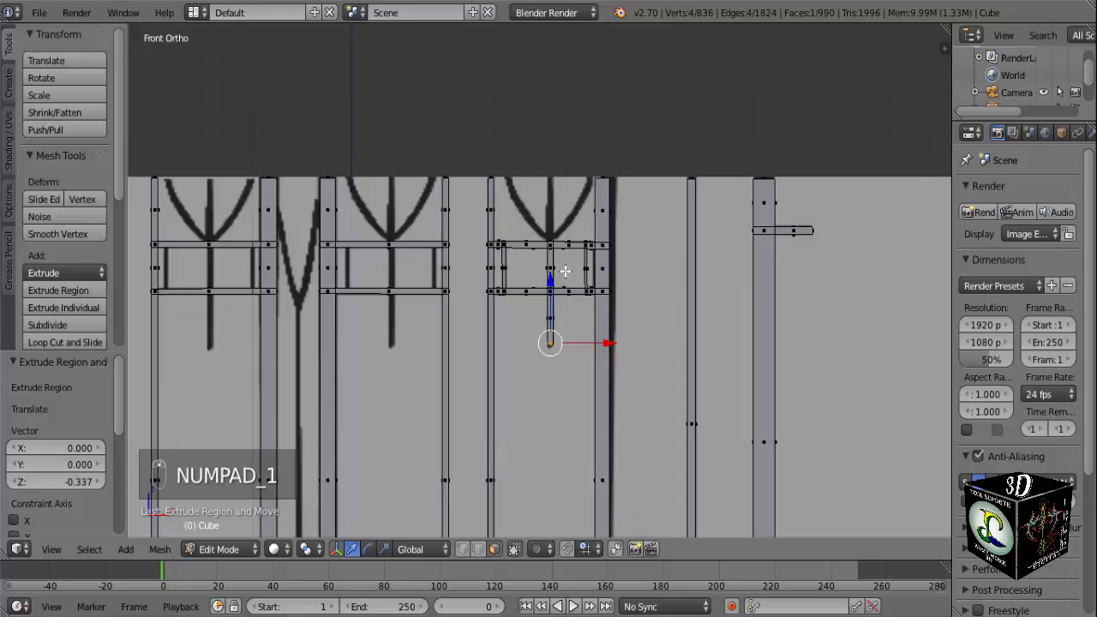
{"action": "scroll", "coordinate": [564, 271], "scroll_direction": "up", "scroll_amount": 7}
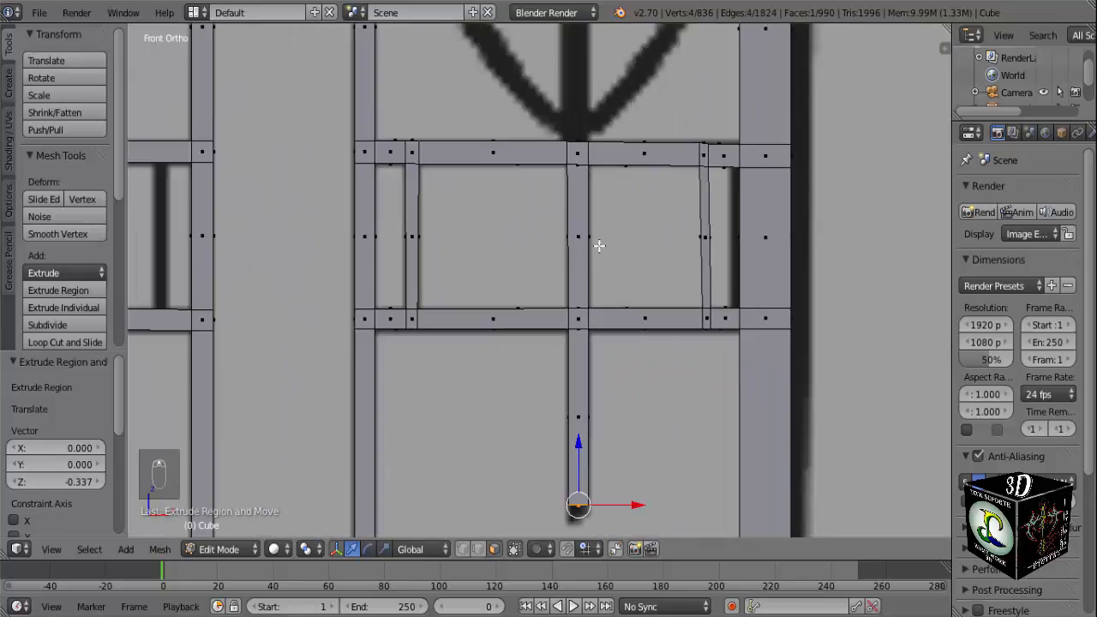
{"action": "scroll", "coordinate": [598, 246], "scroll_direction": "down", "scroll_amount": 2}
{"action": "middle_click_drag", "start_coordinate": [587, 228], "coordinate": [626, 274]}
{"action": "key", "text": "KP_1"}
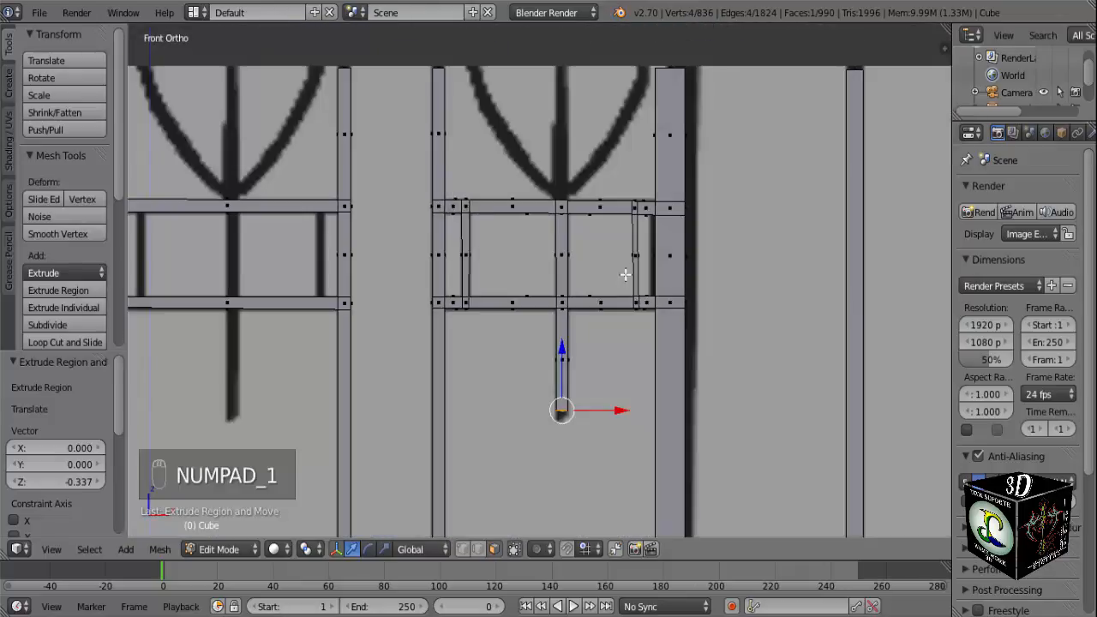
{"action": "scroll", "coordinate": [622, 265], "scroll_direction": "up", "scroll_amount": 1}
{"action": "middle_click_drag", "start_coordinate": [579, 165], "coordinate": [557, 322], "text": "shift"}
{"action": "key", "text": "KP_1"}
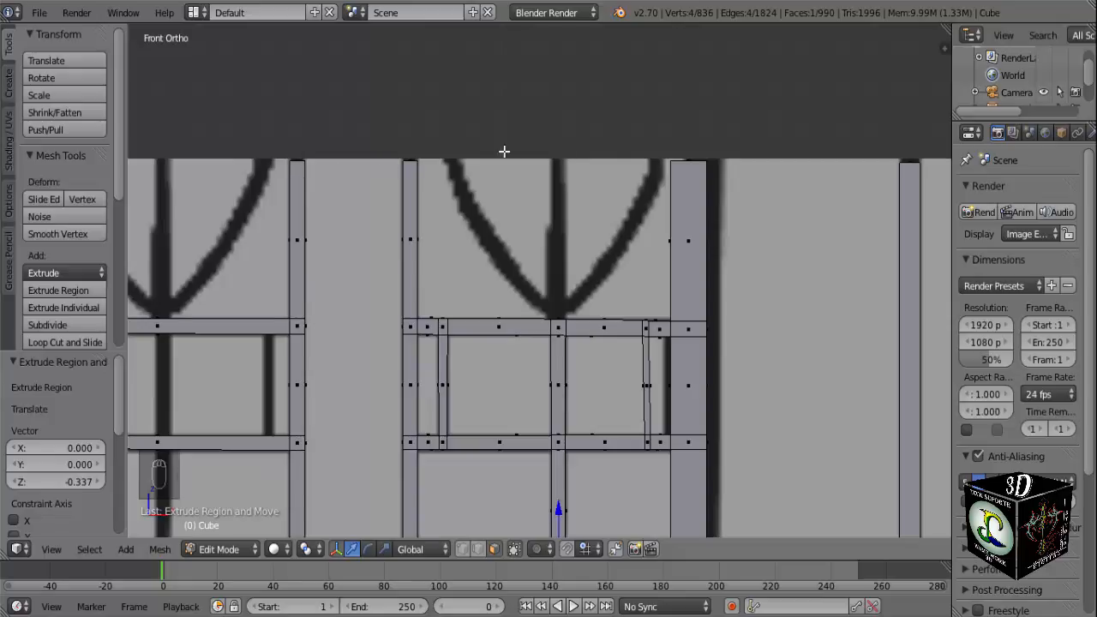
{"action": "scroll", "coordinate": [680, 174], "scroll_direction": "down", "scroll_amount": 8}
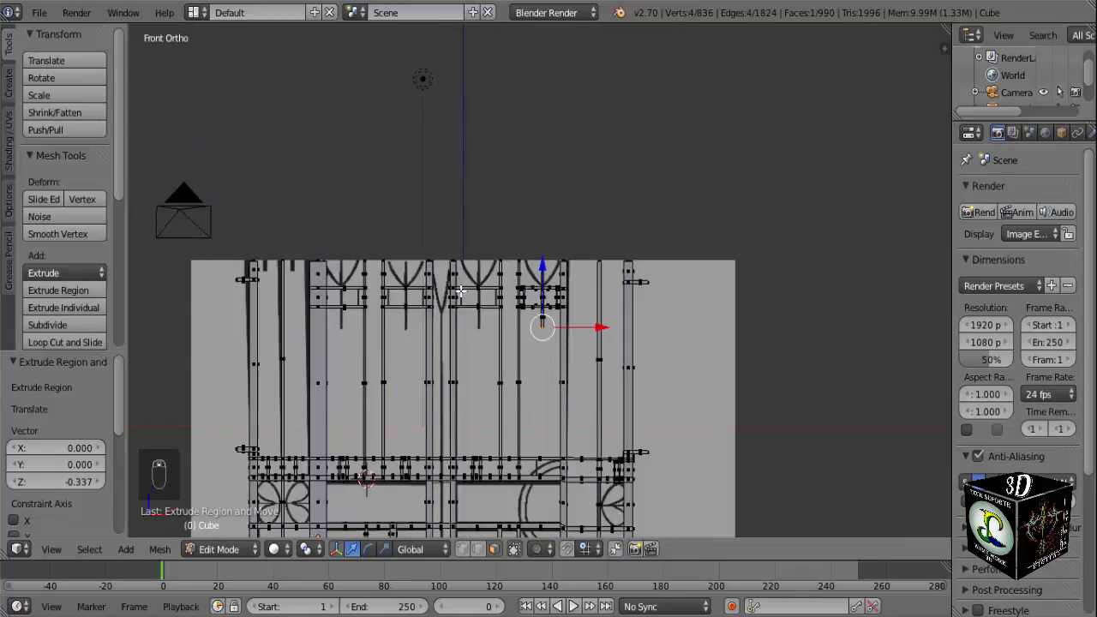
{"action": "scroll", "coordinate": [460, 291], "scroll_direction": "down", "scroll_amount": 3}
{"action": "scroll", "coordinate": [480, 291], "scroll_direction": "up", "scroll_amount": 8}
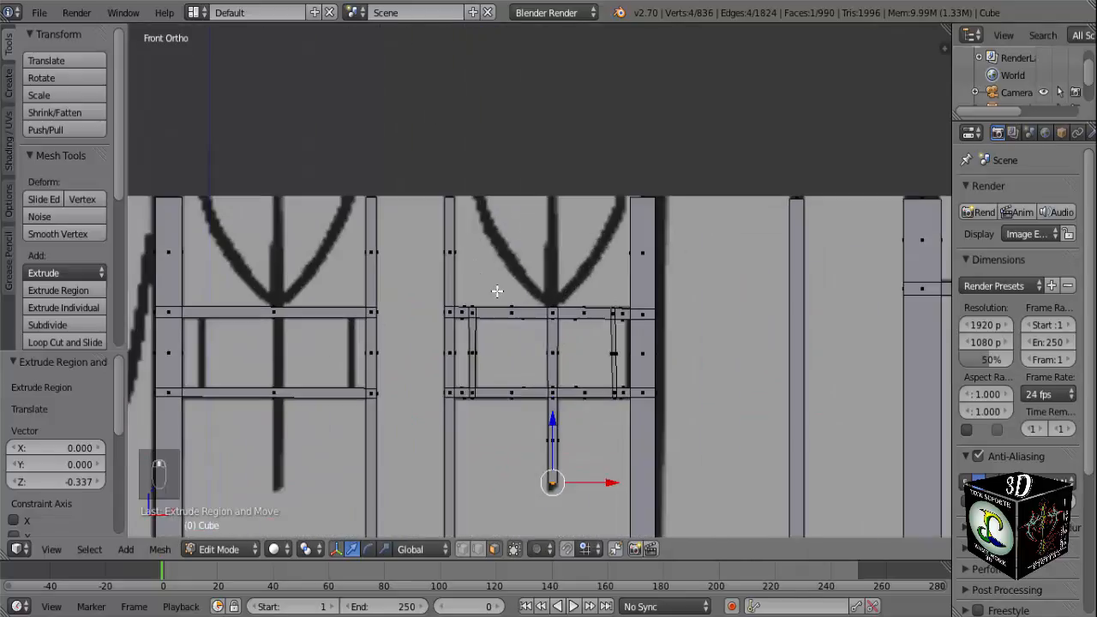
{"action": "middle_click_drag", "start_coordinate": [554, 338], "coordinate": [508, 220]}
{"action": "key", "text": "Tab"}
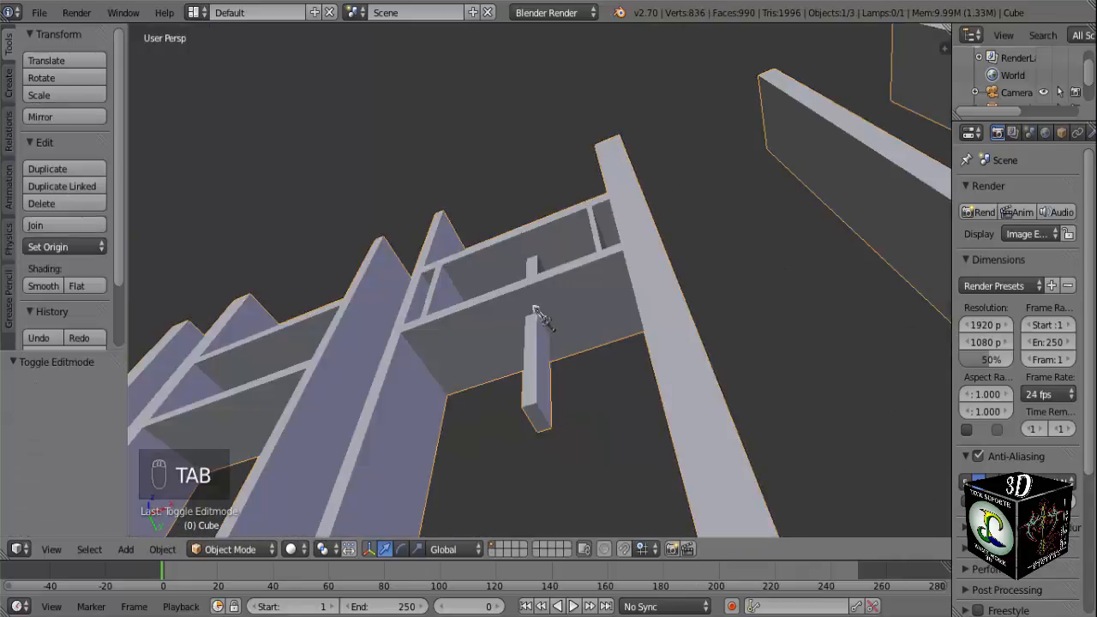
{"action": "middle_click_drag", "start_coordinate": [542, 322], "coordinate": [537, 482]}
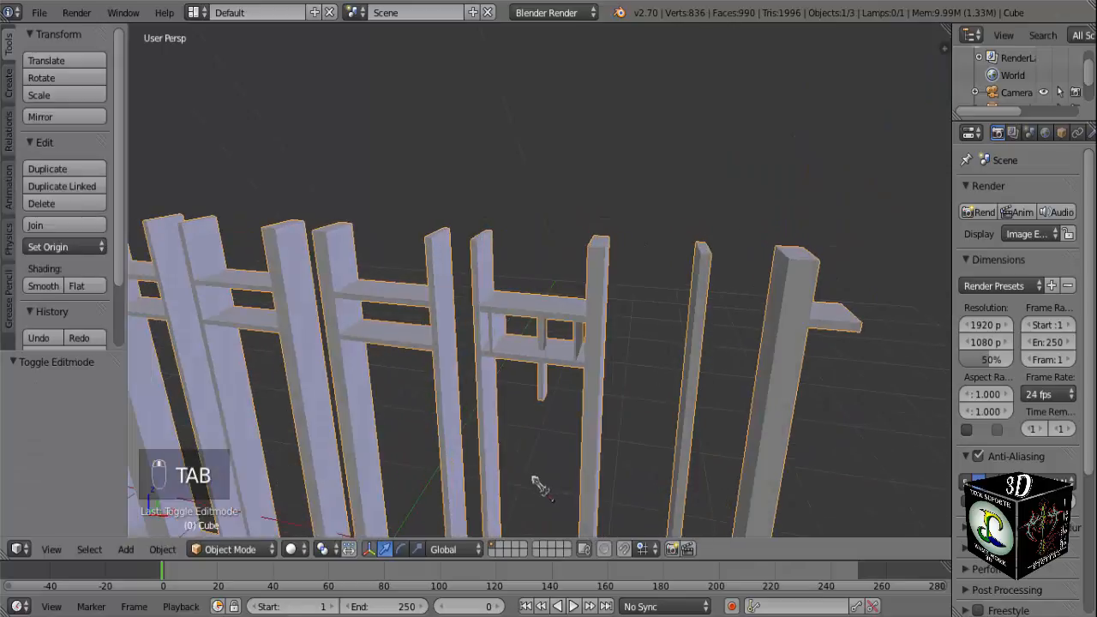
{"action": "key", "text": "Tab"}
{"action": "key", "text": "KP_1"}
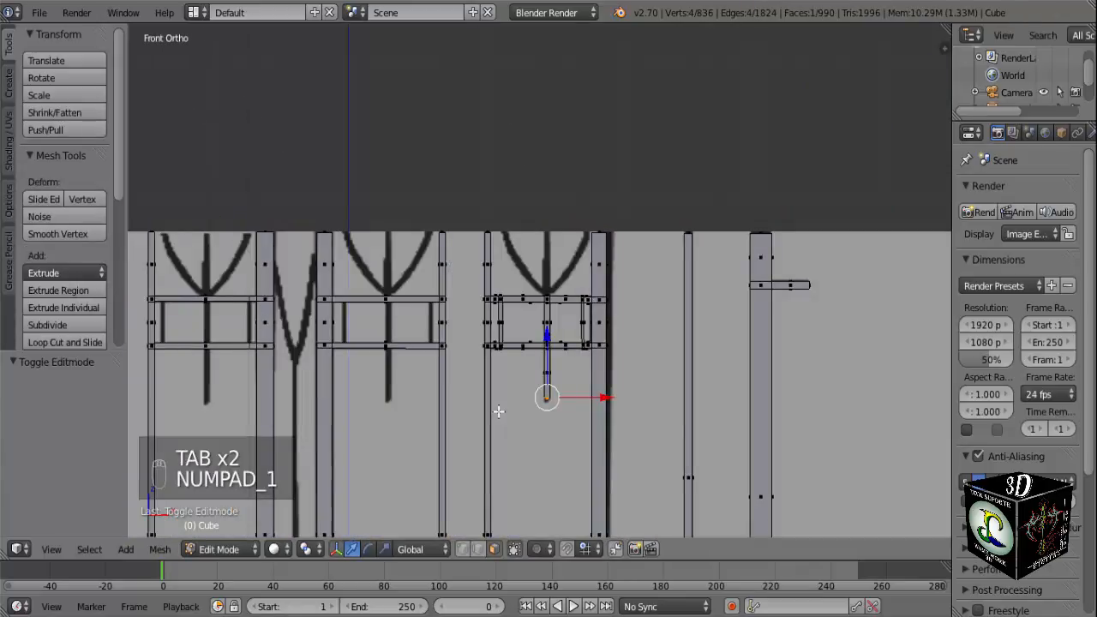
Save the gate project file.
{"action": "scroll", "coordinate": [498, 406], "scroll_direction": "down", "scroll_amount": 6}
{"action": "middle_click_drag", "start_coordinate": [509, 414], "coordinate": [525, 165], "text": "shift"}
{"action": "scroll", "coordinate": [580, 363], "scroll_direction": "up", "scroll_amount": 7}
{"action": "scroll", "coordinate": [539, 210], "scroll_direction": "up", "scroll_amount": 3}
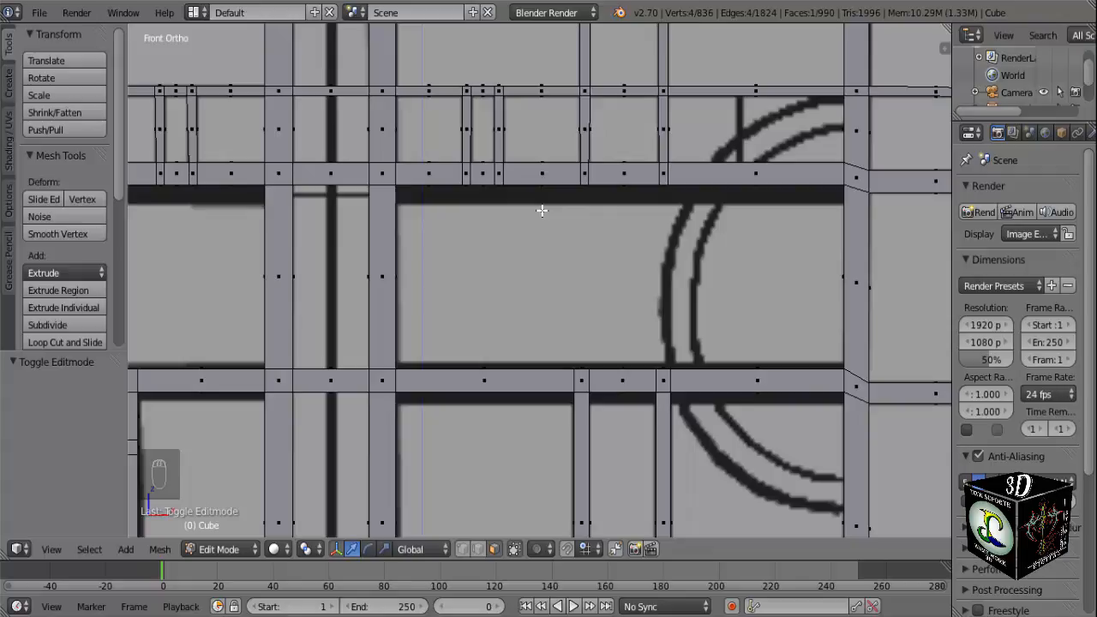
{"action": "scroll", "coordinate": [794, 287], "scroll_direction": "down", "scroll_amount": 1}
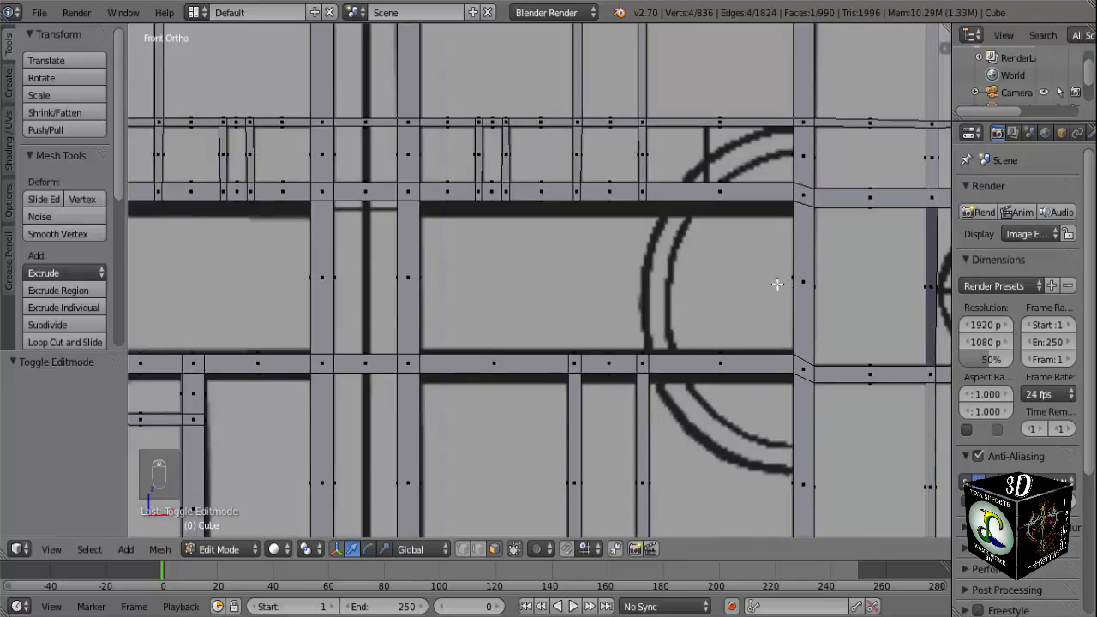
{"action": "scroll", "coordinate": [777, 286], "scroll_direction": "down", "scroll_amount": 1}
{"action": "left_click", "coordinate": [40, 12]}
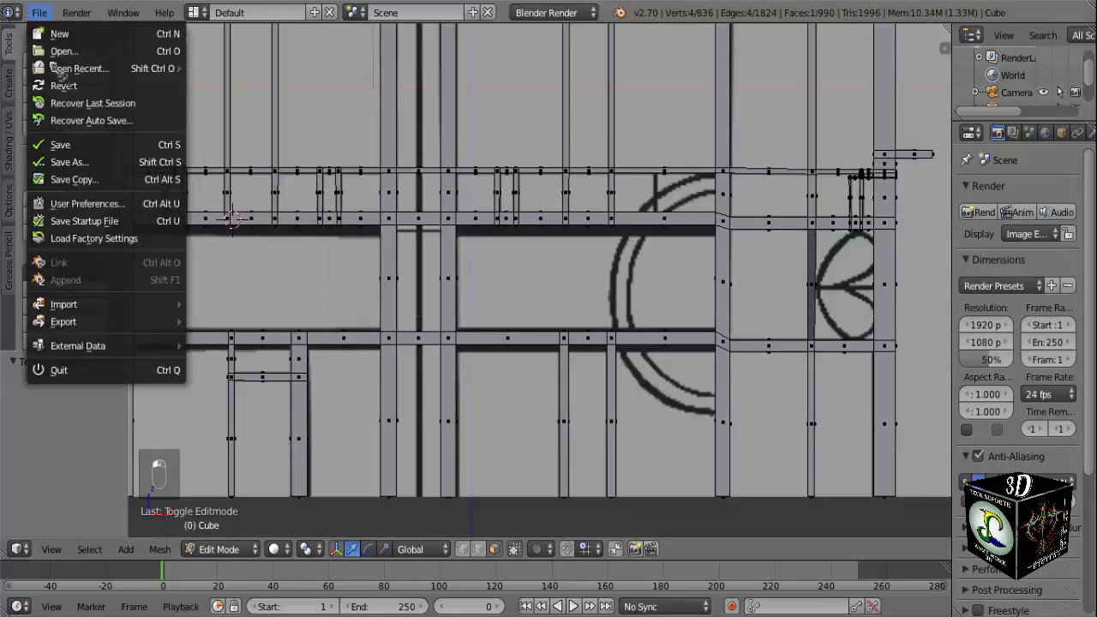
{"action": "left_click", "coordinate": [60, 145]}
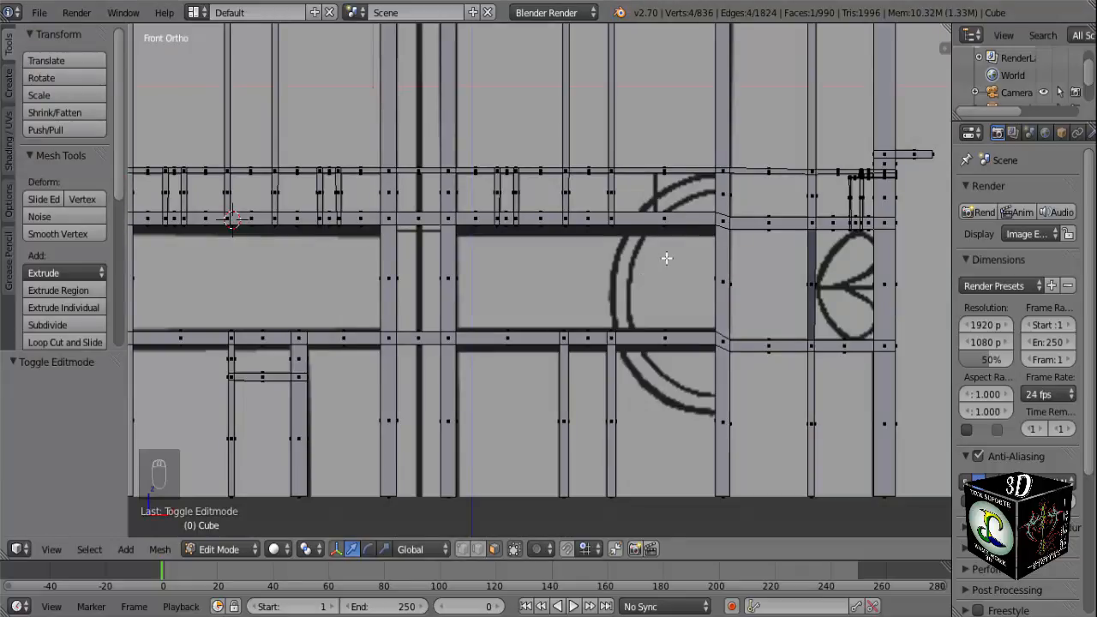
Add a mesh cylinder on the upper part of the reference's circular ornament, beside the upright, and scale it to about 0.117.
{"action": "scroll", "coordinate": [665, 255], "scroll_direction": "up", "scroll_amount": 1}
{"action": "scroll", "coordinate": [668, 244], "scroll_direction": "up", "scroll_amount": 1}
{"action": "scroll", "coordinate": [677, 232], "scroll_direction": "up", "scroll_amount": 1}
{"action": "scroll", "coordinate": [686, 230], "scroll_direction": "up", "scroll_amount": 1}
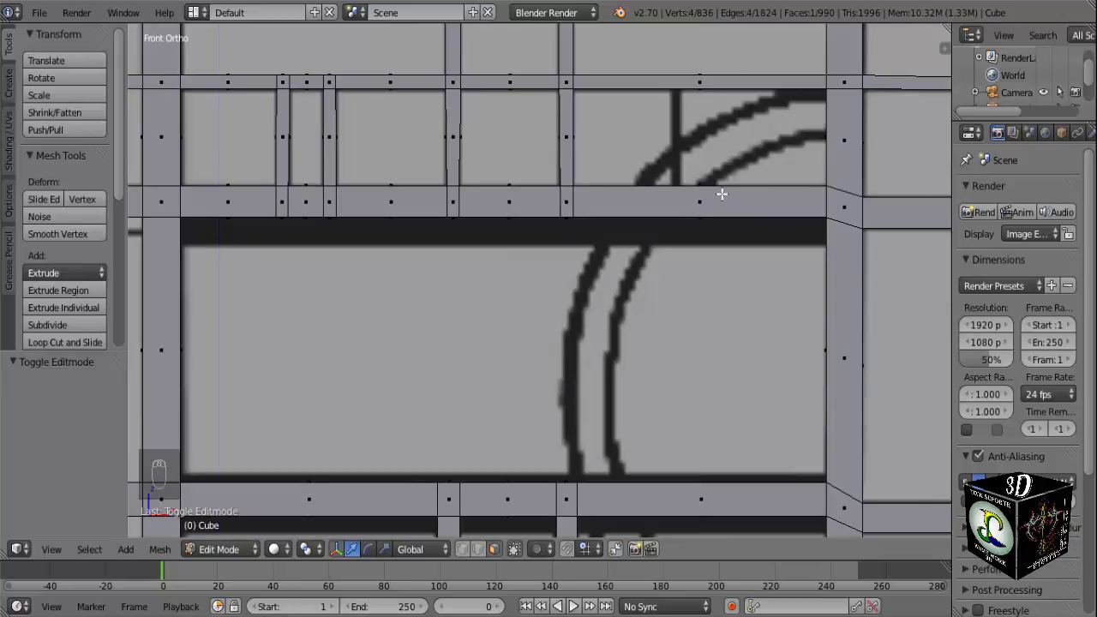
{"action": "mouse_move", "coordinate": [781, 174]}
{"action": "middle_mouse_down"}
{"action": "mouse_move", "coordinate": [800, 167]}
{"action": "mouse_move", "coordinate": [768, 172]}
{"action": "middle_mouse_up"}
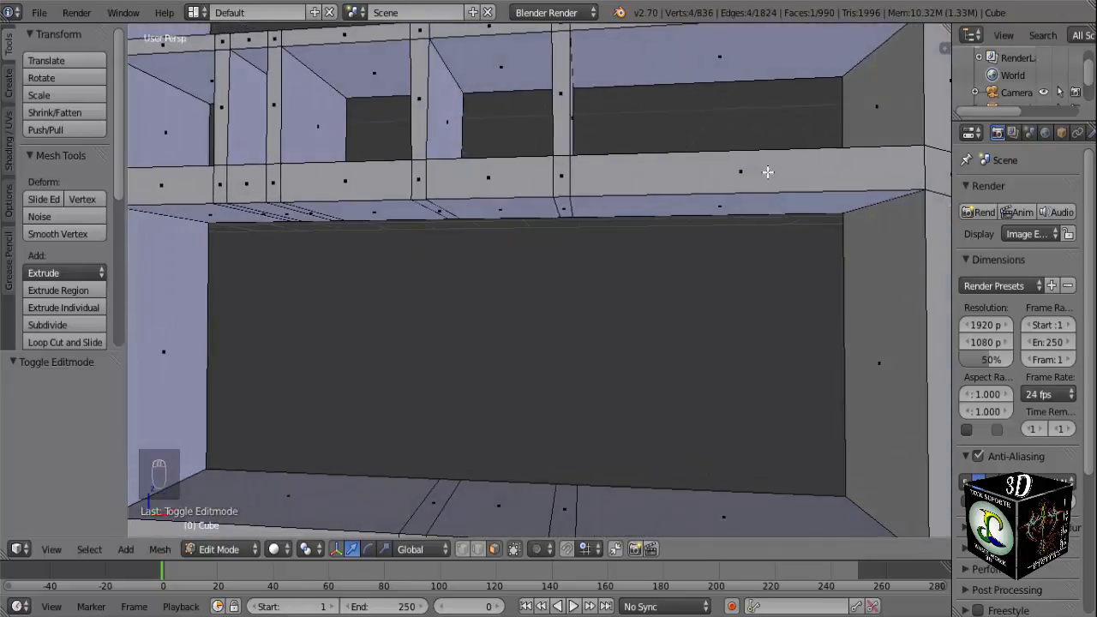
{"action": "key", "text": "KP_1"}
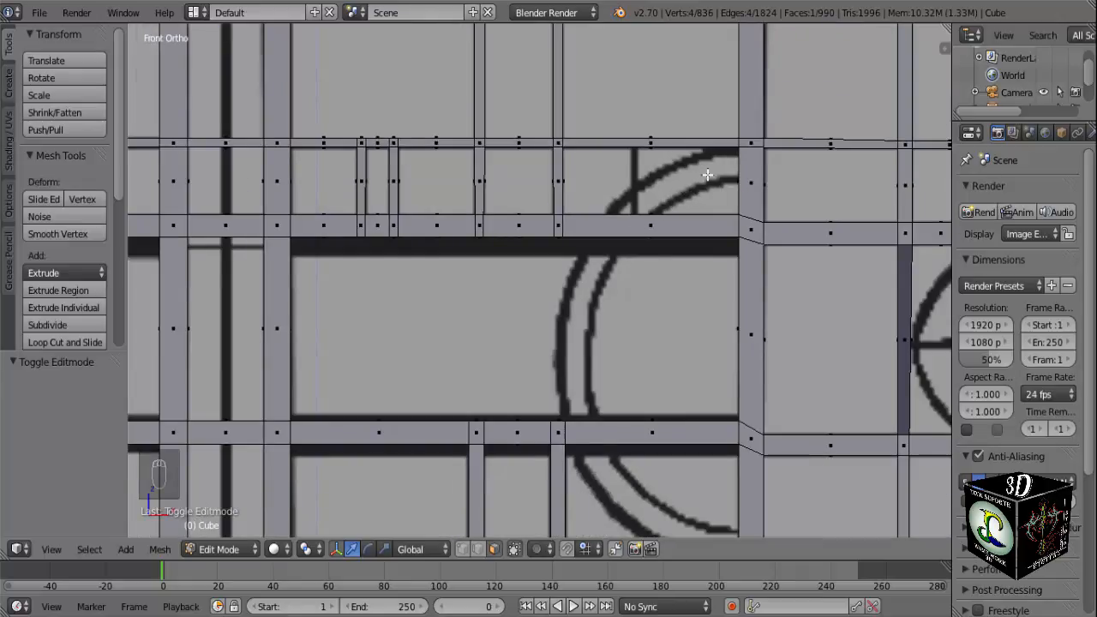
{"action": "left_click", "coordinate": [718, 167]}
{"action": "key", "text": "shift+a"}
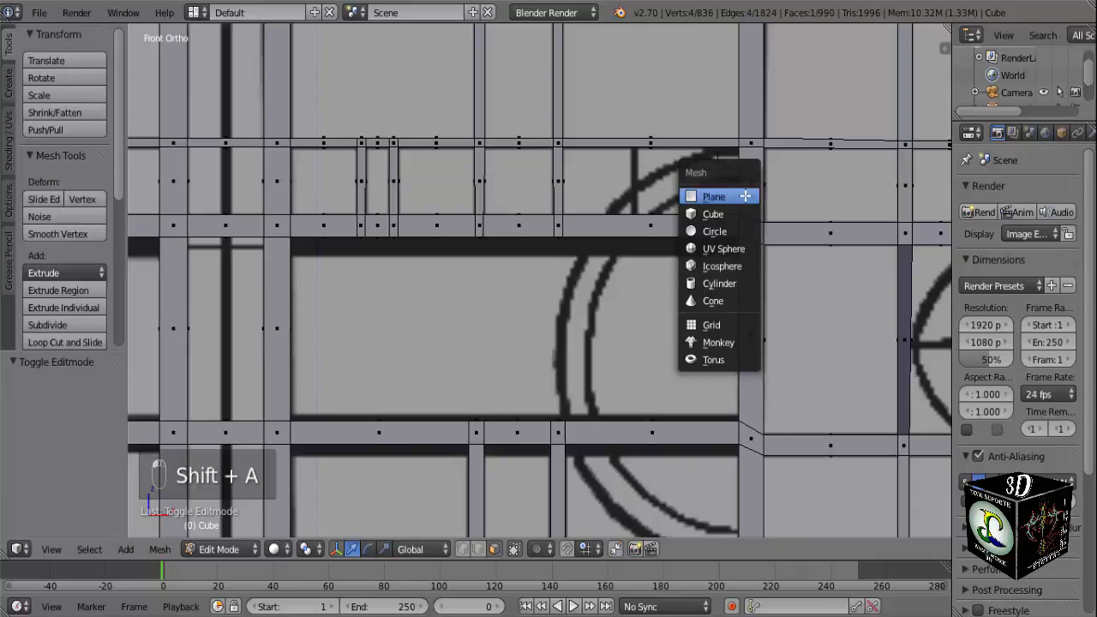
{"action": "left_click", "coordinate": [750, 284]}
{"action": "key", "text": "s"}
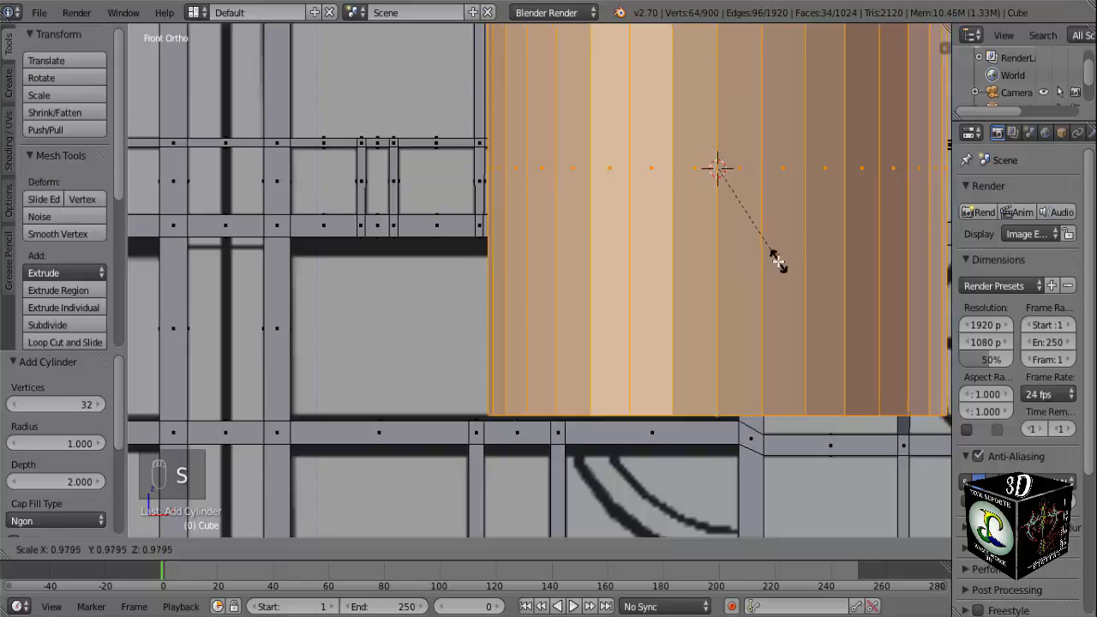
{"action": "left_click", "coordinate": [715, 170]}
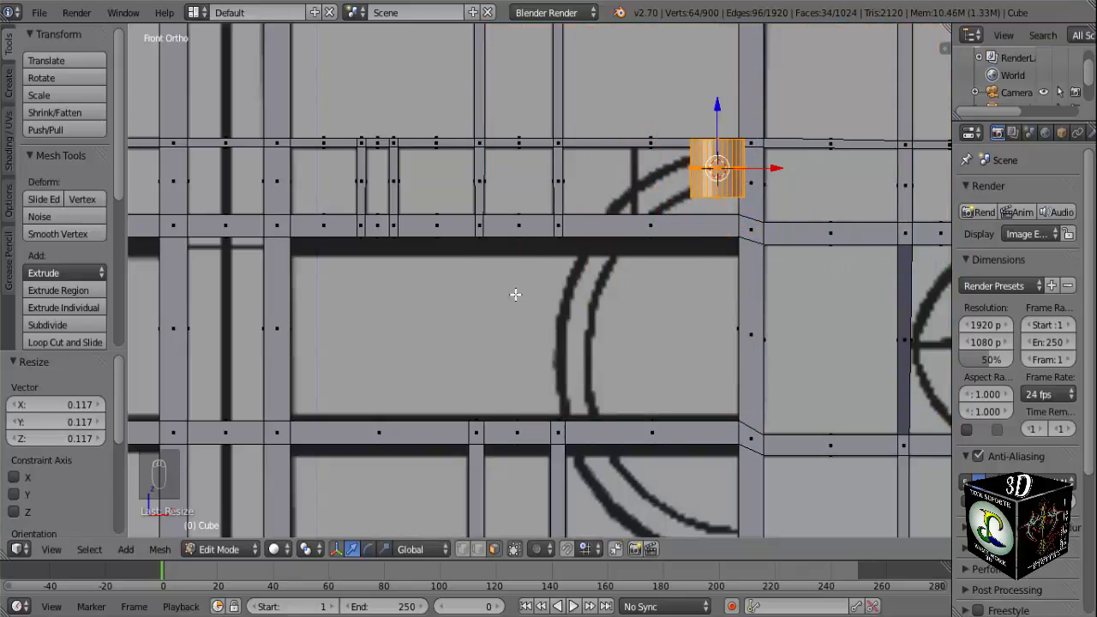
{"action": "key", "text": "r"}
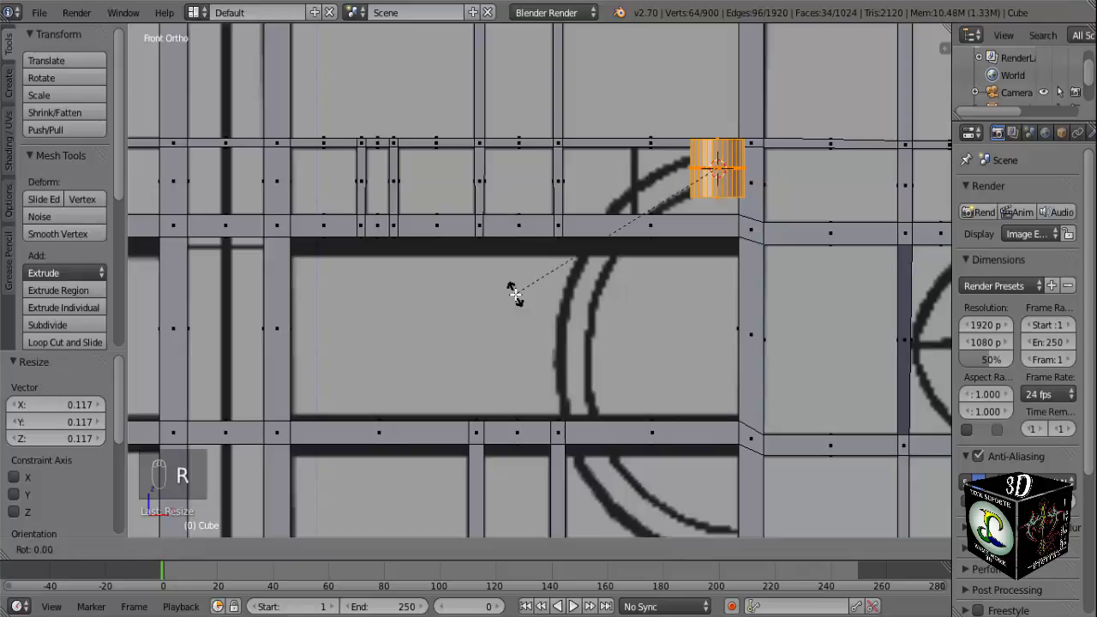
{"action": "key", "text": "x"}
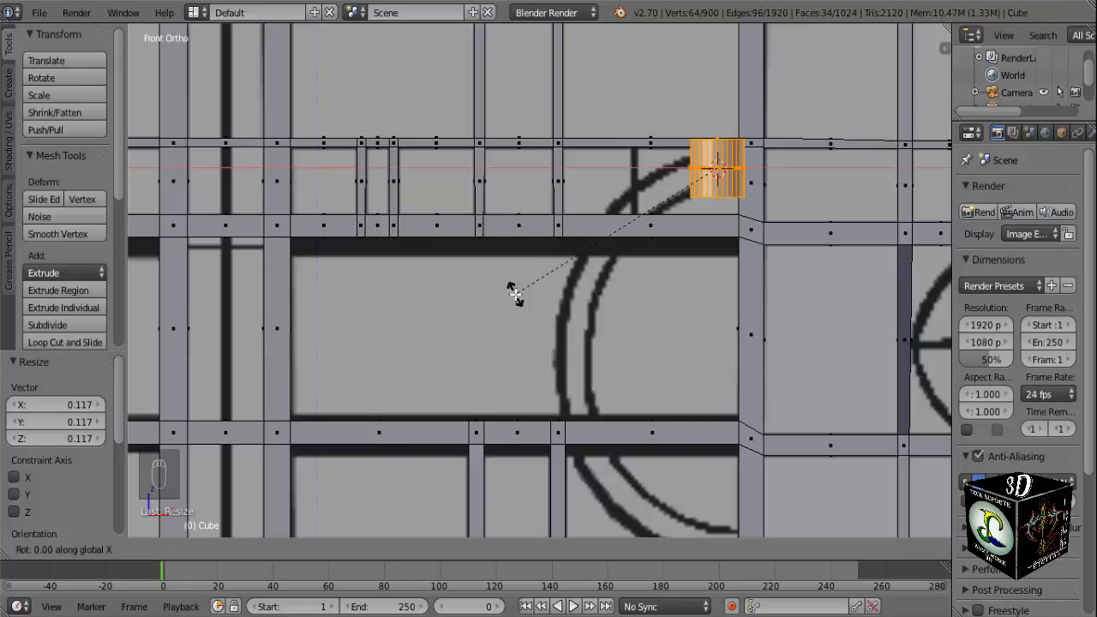
{"action": "key", "text": "Escape"}
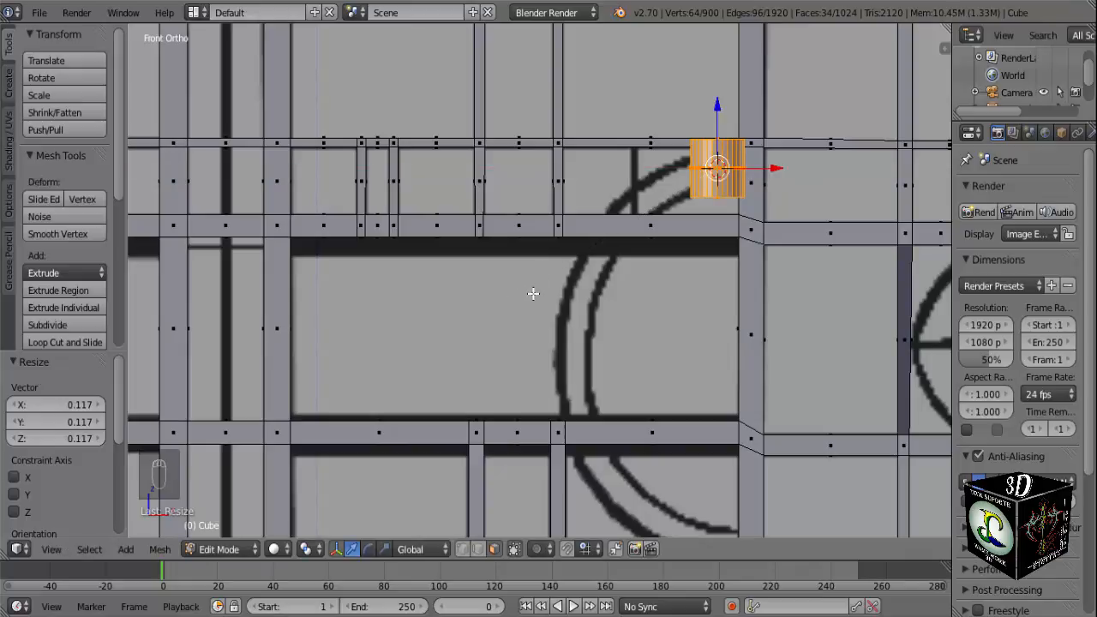
Rotate the cylinder about 72.7° in the front view and scale it by about 0.584 to fit the reference ring's thickness.
{"action": "key", "text": "r"}
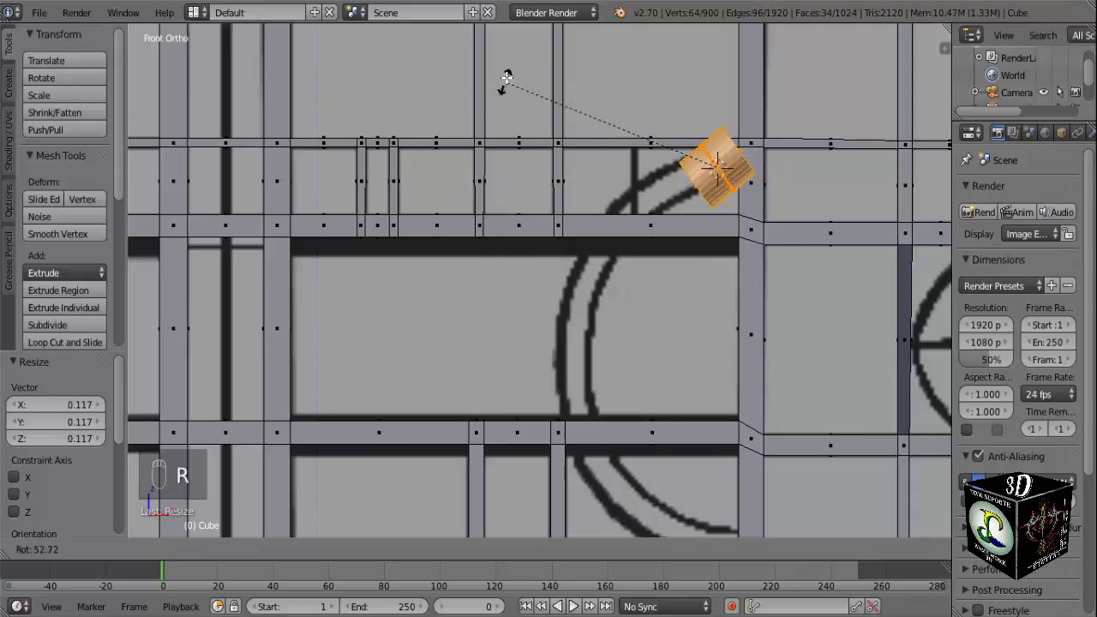
{"action": "left_click", "coordinate": [580, 41]}
{"action": "middle_click_drag", "start_coordinate": [572, 202], "coordinate": [654, 216]}
{"action": "key", "text": "KP_1"}
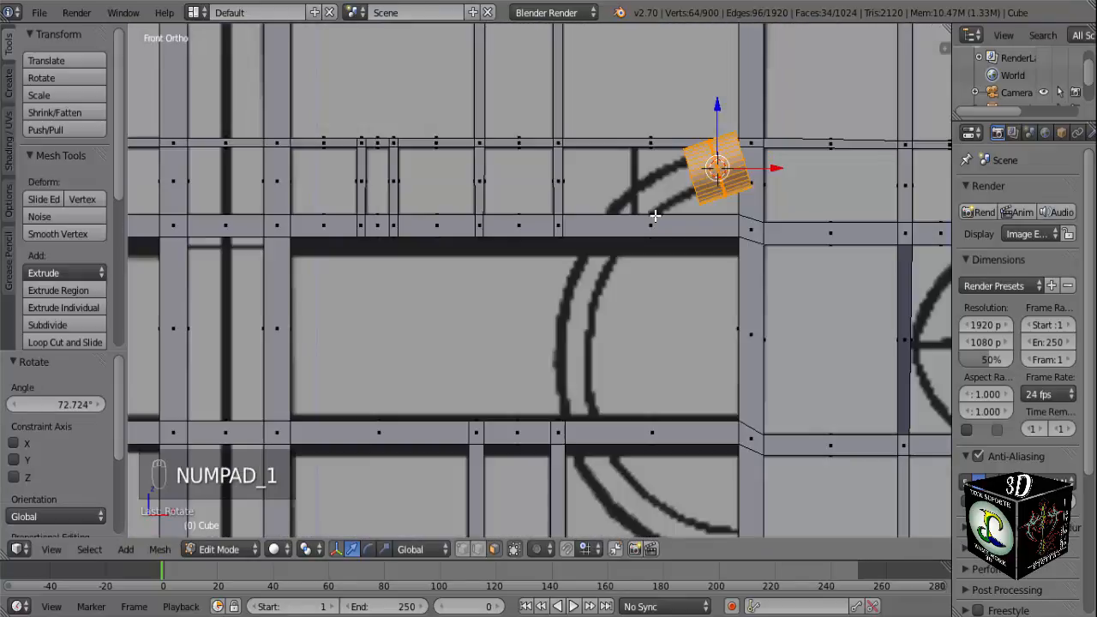
{"action": "key", "text": "s"}
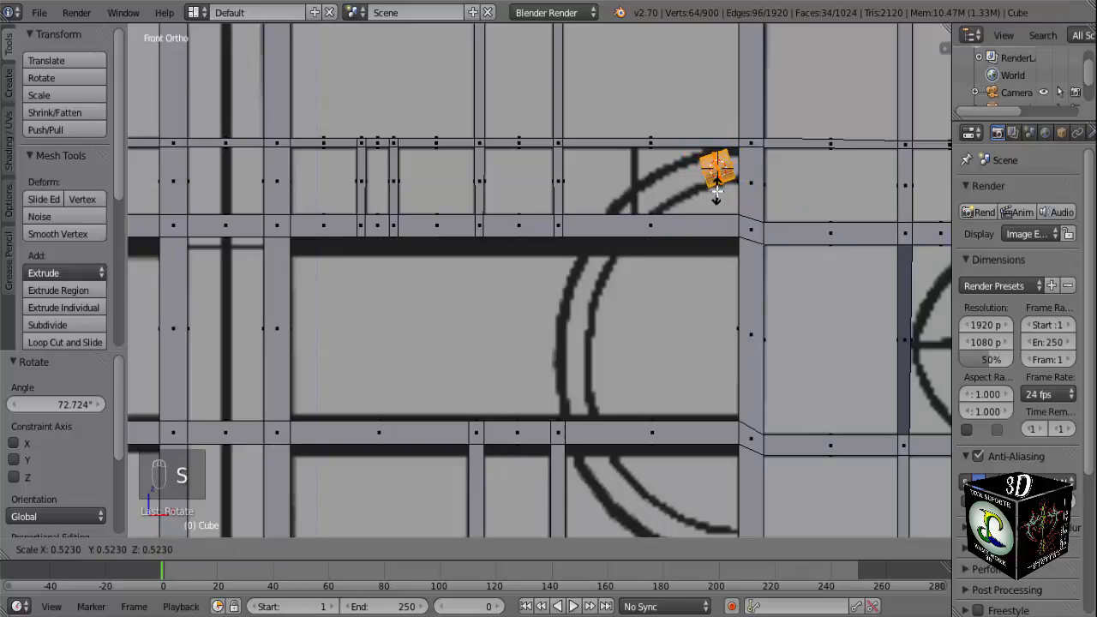
{"action": "left_click", "coordinate": [715, 195]}
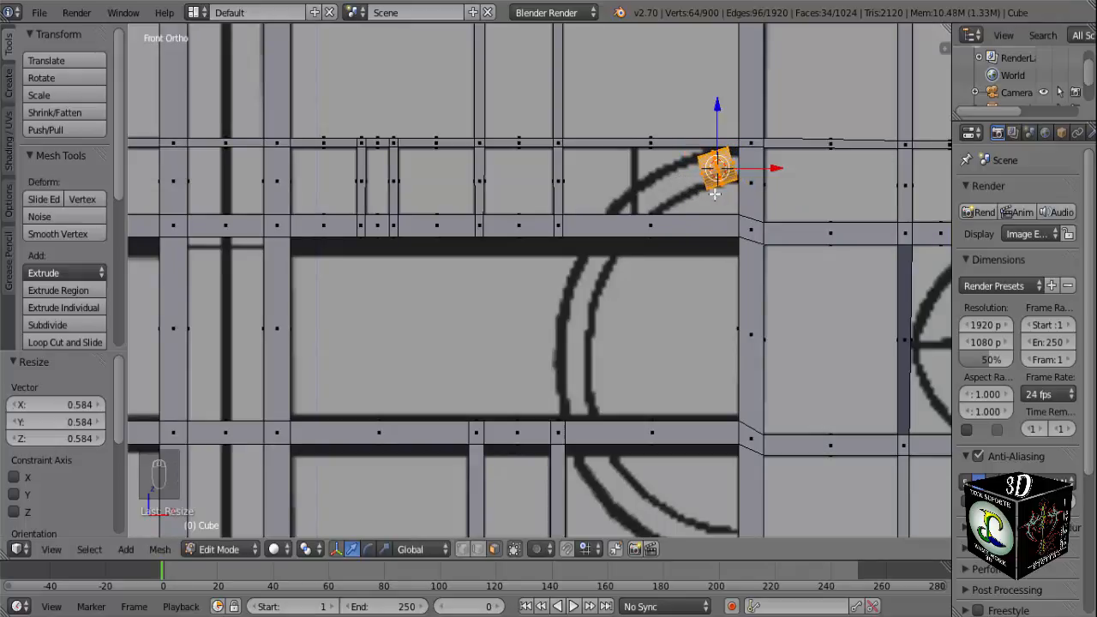
Move the small cylinder about 0.143 along Y to adjust its depth relative to the gate frame.
{"action": "middle_click_drag", "start_coordinate": [521, 321], "coordinate": [627, 337]}
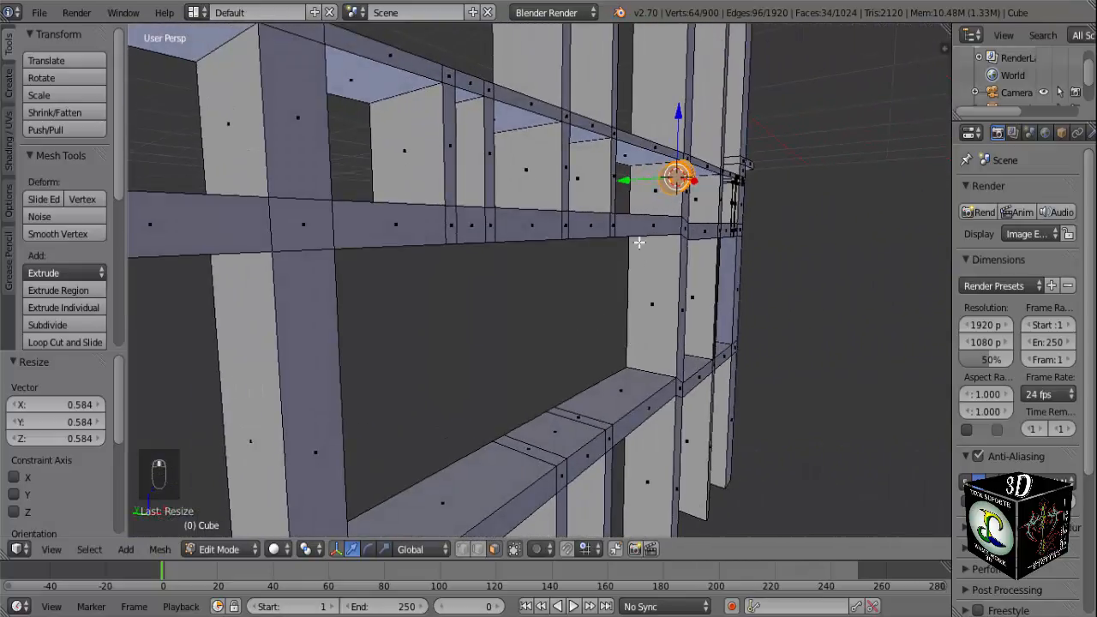
{"action": "left_click_drag", "start_coordinate": [627, 180], "coordinate": [603, 186]}
{"action": "middle_click_drag", "start_coordinate": [649, 221], "coordinate": [557, 228]}
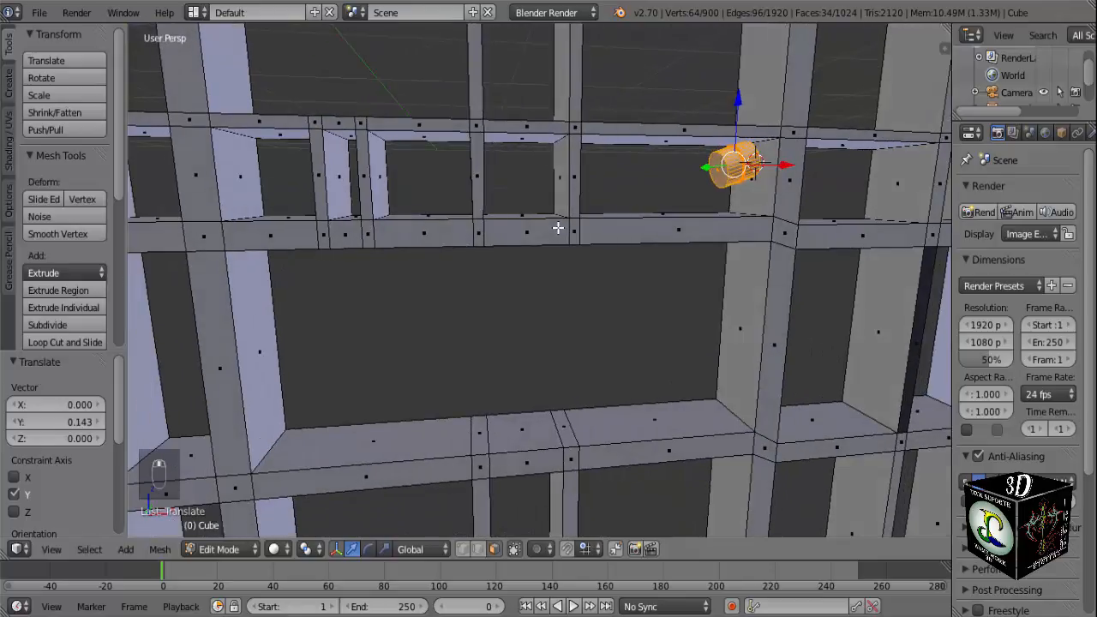
{"action": "key", "text": "KP_1"}
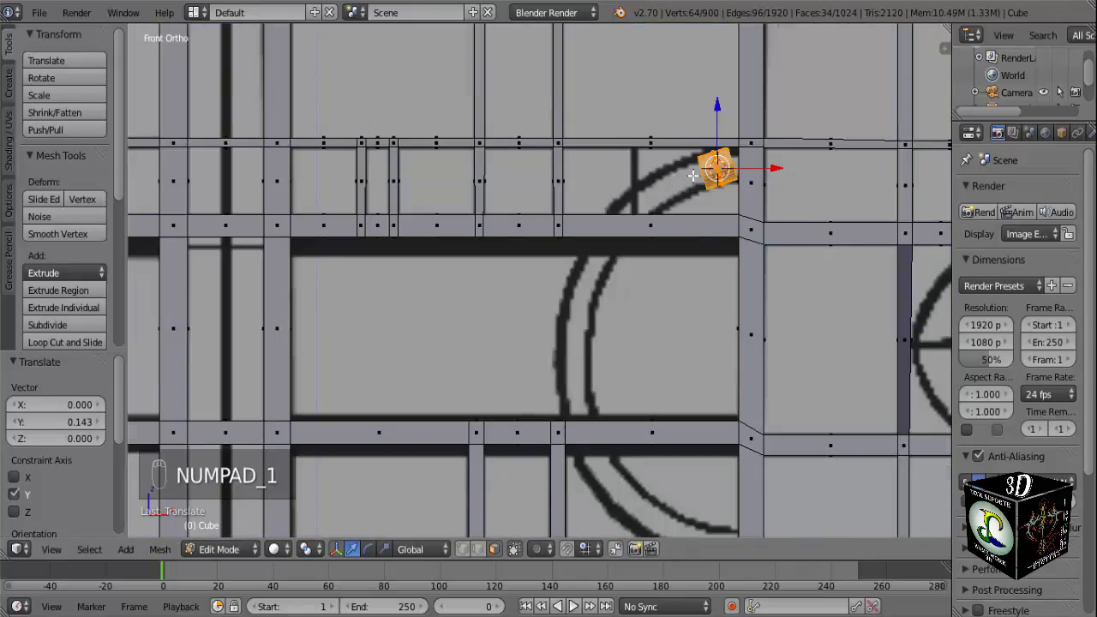
Select only the cylinder's end cap facing the open arc of the reference ring and switch to vertex selection.
{"action": "scroll", "coordinate": [694, 175], "scroll_direction": "up", "scroll_amount": 2}
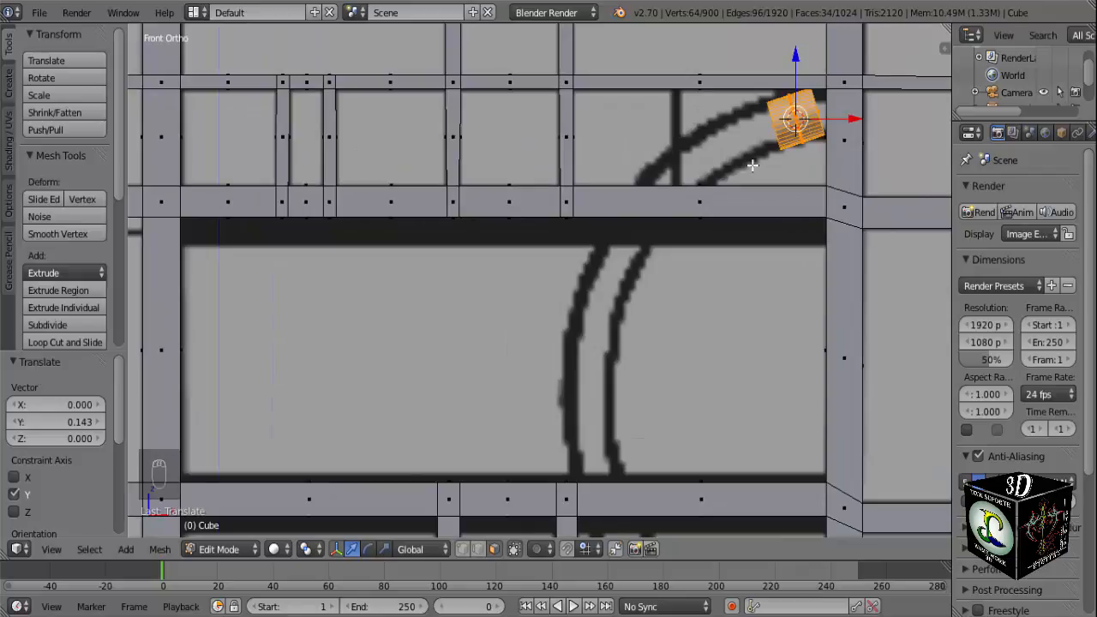
{"action": "key", "text": "a"}
{"action": "middle_click_drag", "start_coordinate": [759, 168], "coordinate": [772, 169]}
{"action": "right_click", "coordinate": [781, 137]}
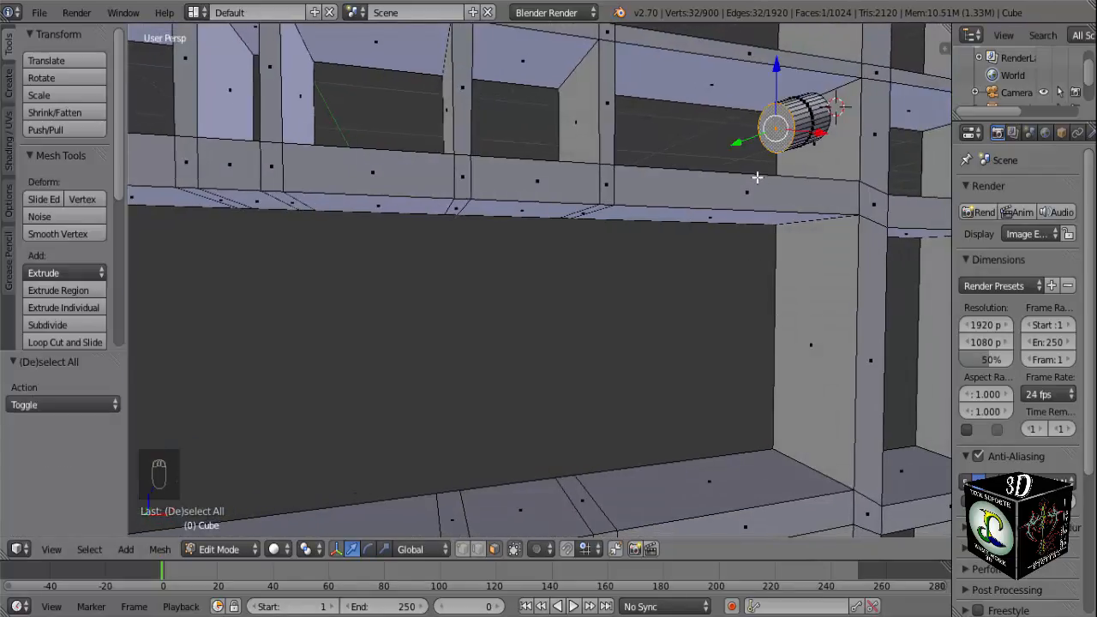
{"action": "key", "text": "KP_1"}
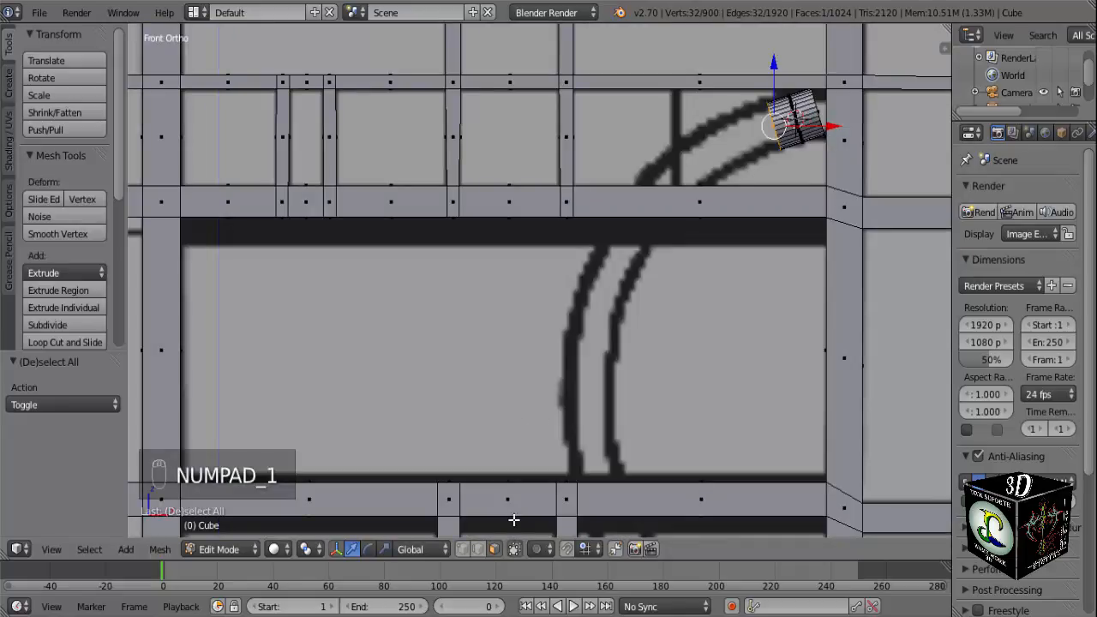
{"action": "left_click", "coordinate": [467, 552]}
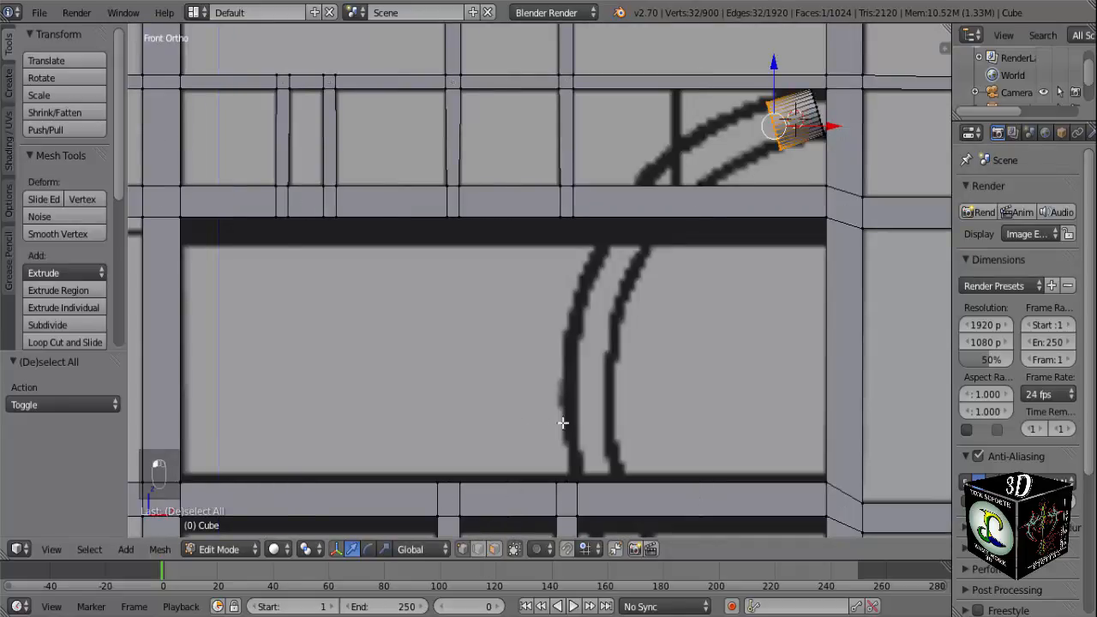
{"action": "middle_click_drag", "start_coordinate": [623, 335], "coordinate": [675, 319]}
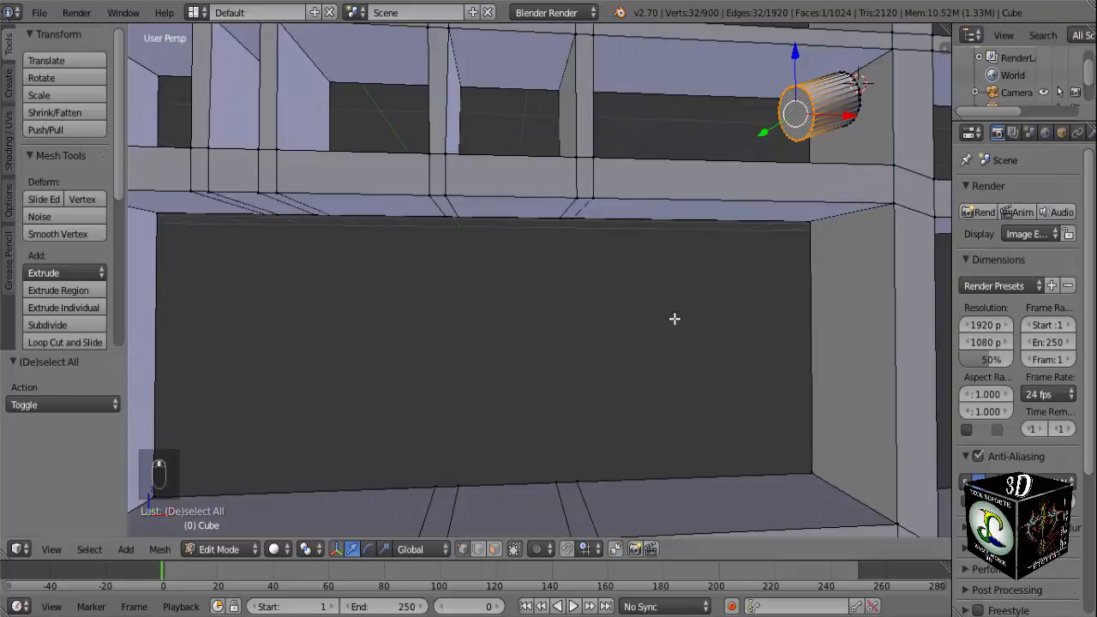
{"action": "key", "text": "KP_1"}
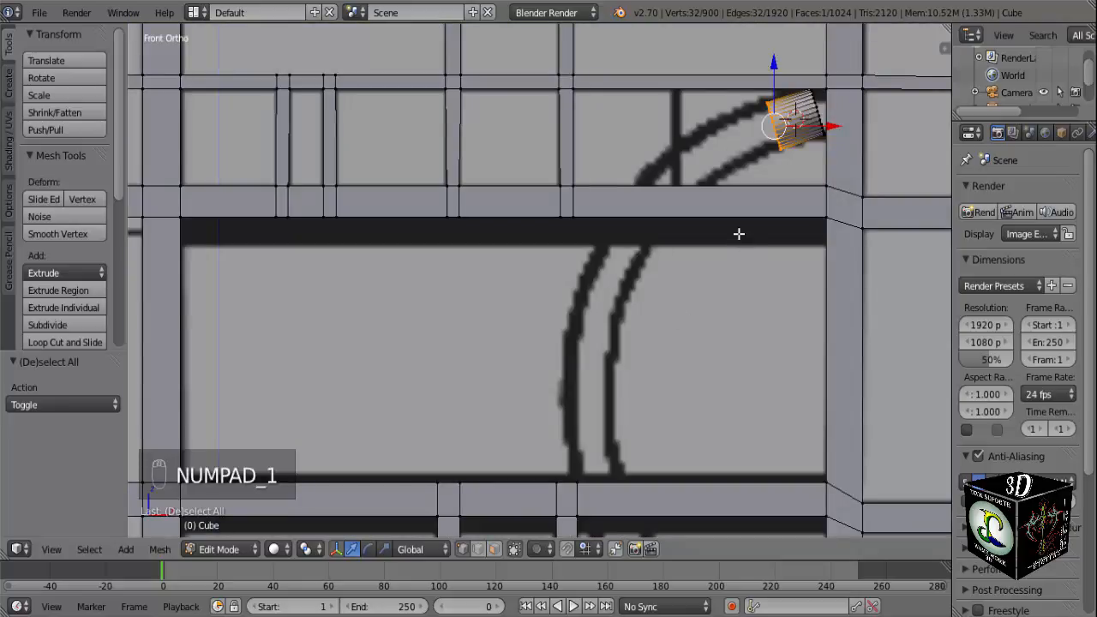
Extrude the cylinder's end about 0.15 along the reference arc, rotate it about -10°, and undo the extra small rotation.
{"action": "key", "text": "e"}
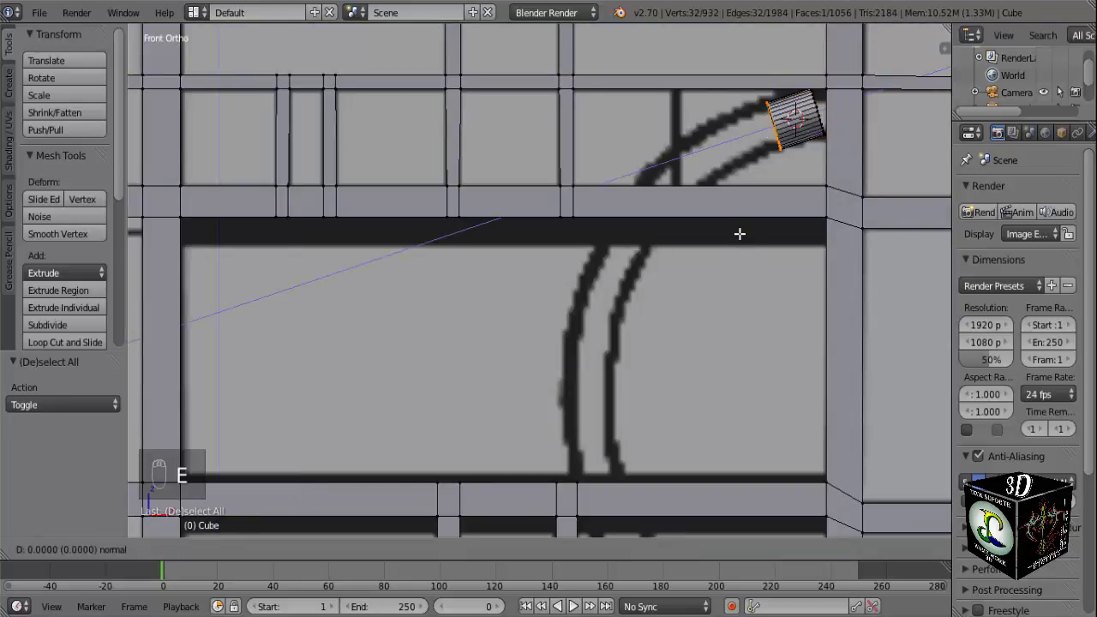
{"action": "left_click", "coordinate": [692, 254]}
{"action": "key", "text": "r"}
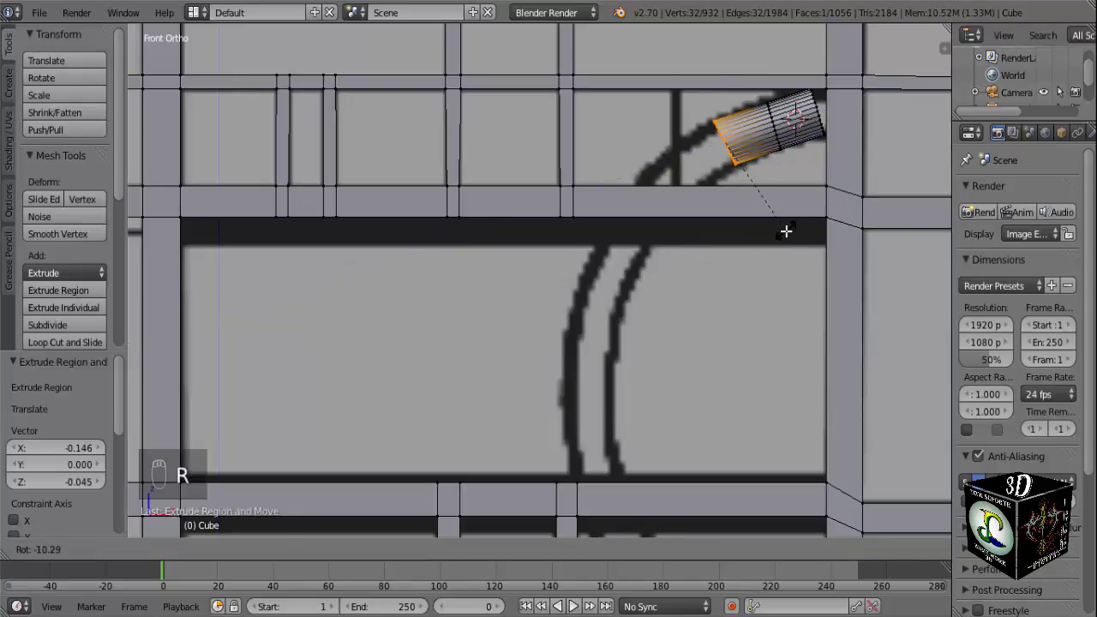
{"action": "left_click", "coordinate": [787, 228]}
{"action": "key", "text": "r"}
{"action": "left_click", "coordinate": [789, 228]}
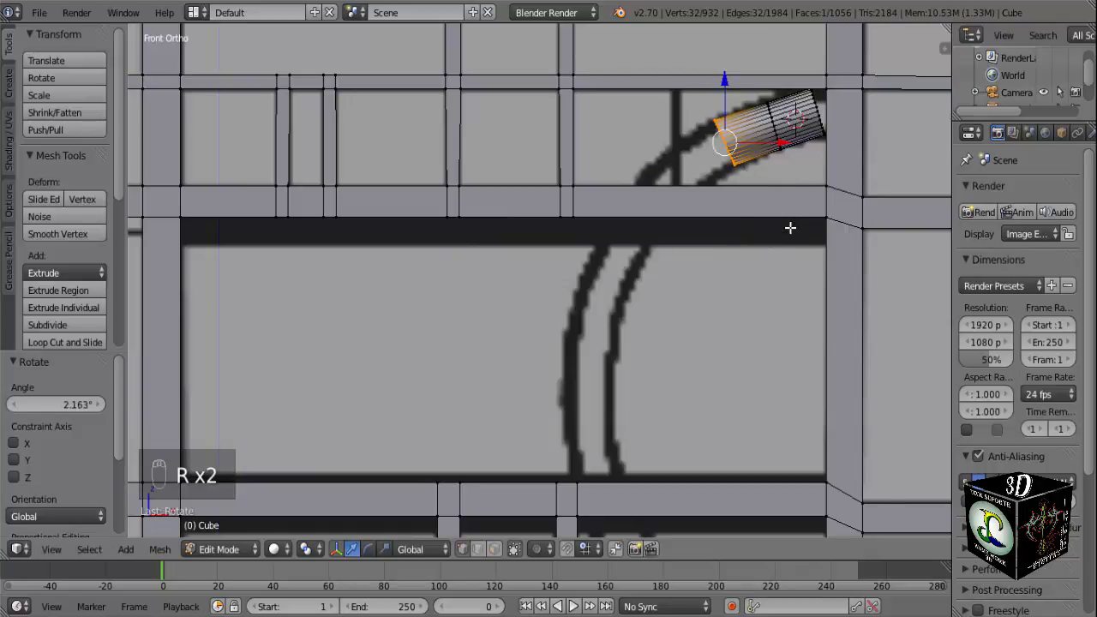
{"action": "key", "text": "ctrl+z"}
Extrude the tube's end about 0.136 further down the arc and rotate the new end about -9.2°.
{"action": "key", "text": "e"}
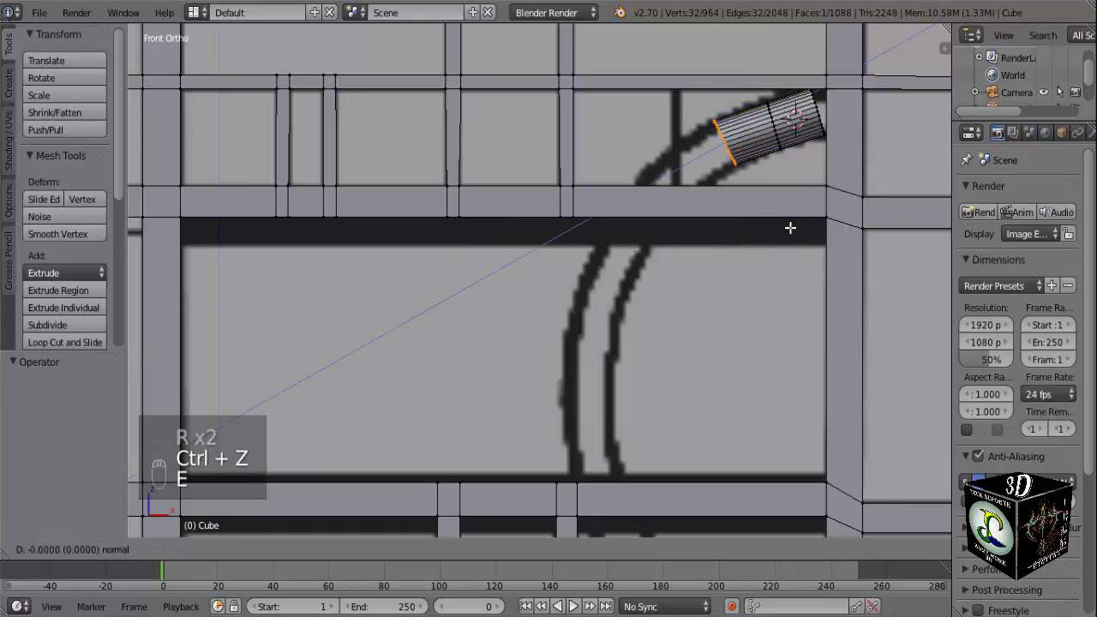
{"action": "left_click", "coordinate": [752, 257]}
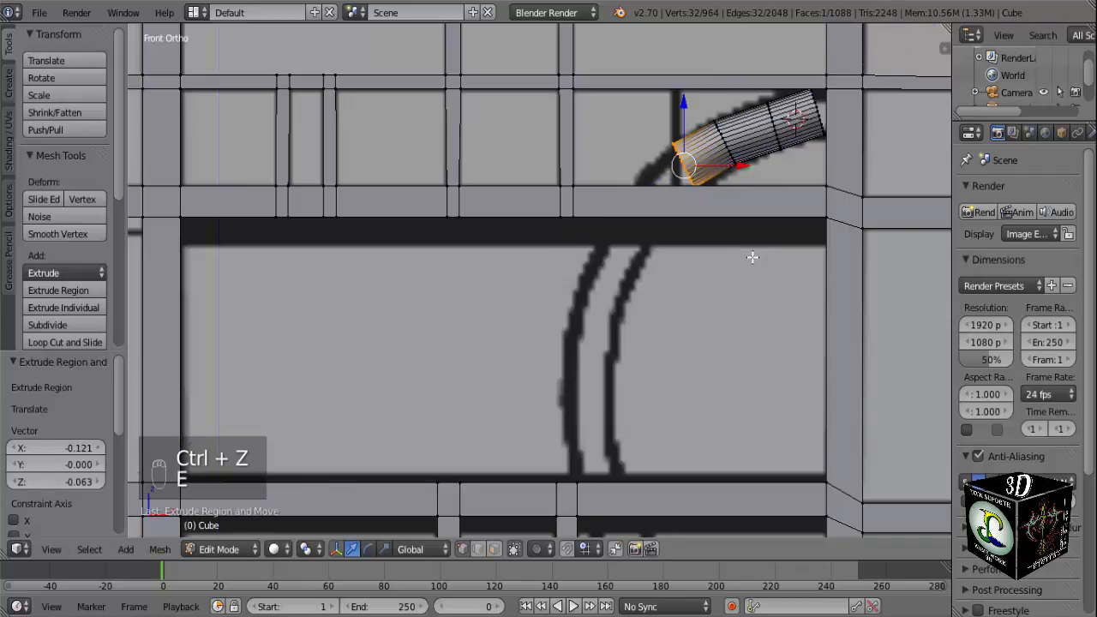
{"action": "key", "text": "r"}
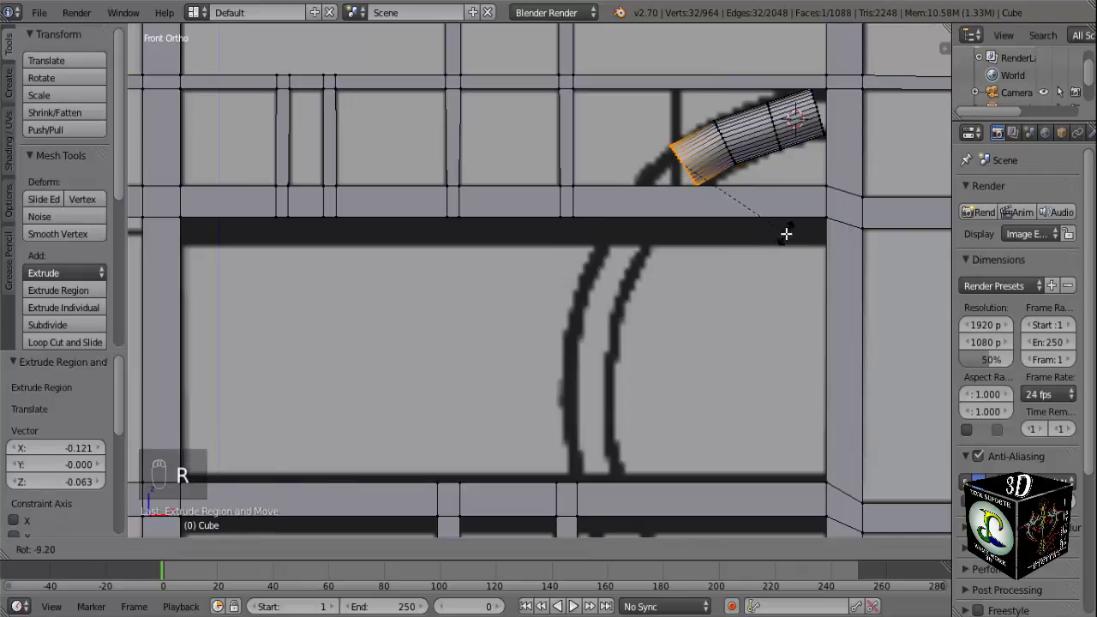
{"action": "left_click", "coordinate": [783, 234]}
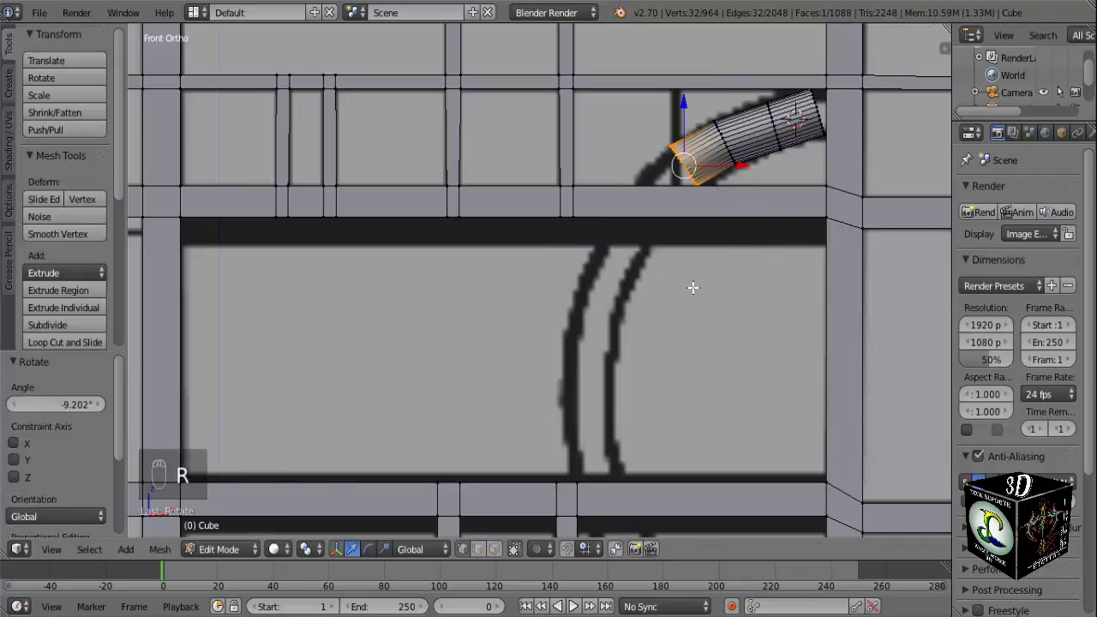
Extrude the tube's end about 0.146 to behind the upper crossbar and rotate it about -23.07°.
{"action": "key", "text": "e"}
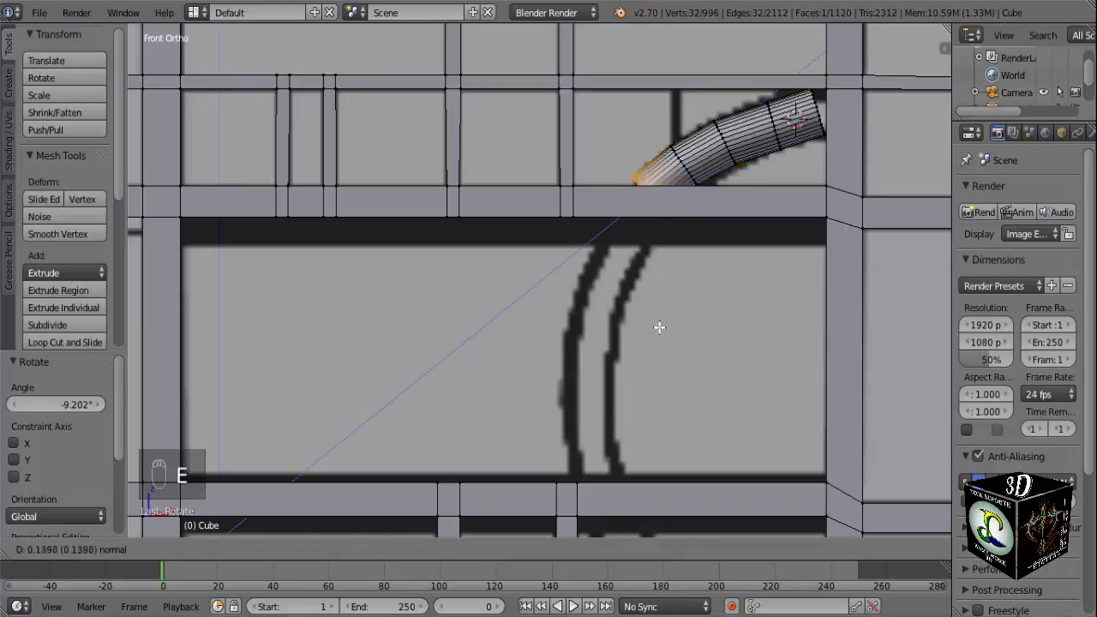
{"action": "left_click", "coordinate": [659, 326]}
{"action": "key", "text": "r"}
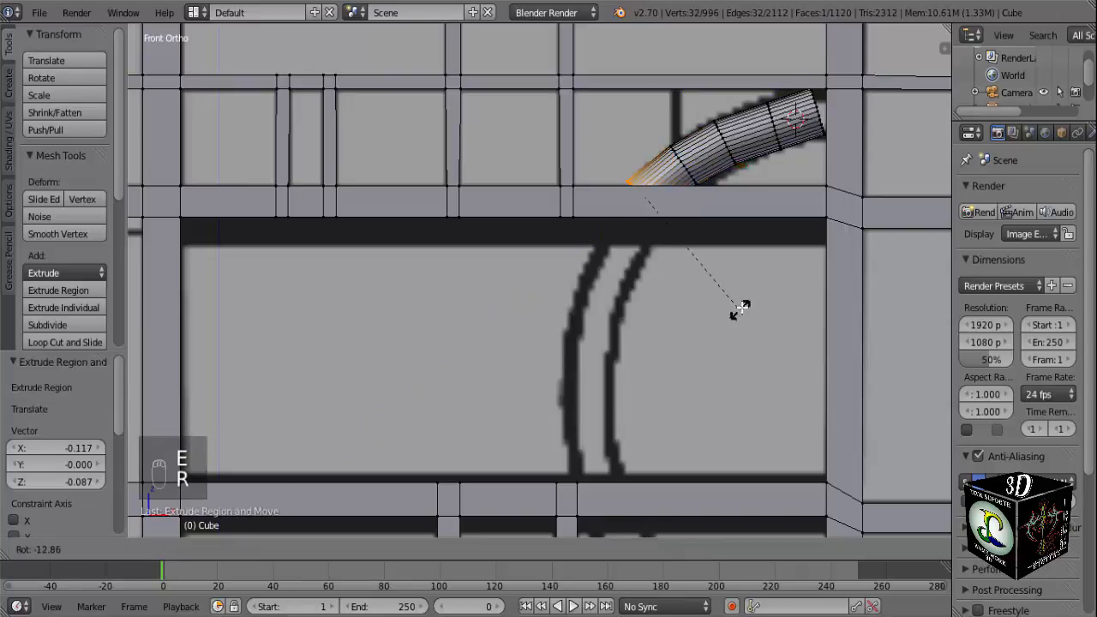
{"action": "left_click", "coordinate": [753, 284]}
{"action": "middle_click_drag", "start_coordinate": [684, 332], "coordinate": [720, 351]}
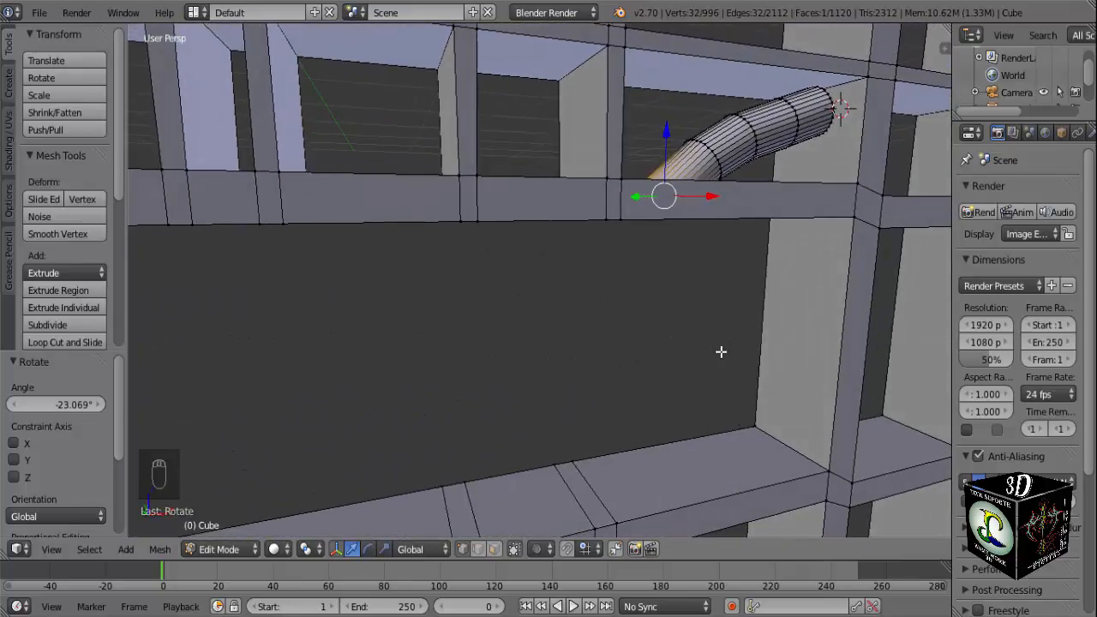
{"action": "key", "text": "KP_1"}
Extrude the tube's end about 0.2 to below the upper crossbar and rotate it about -11.16° to follow the arc.
{"action": "middle_click_drag", "start_coordinate": [593, 339], "coordinate": [567, 234], "text": "shift"}
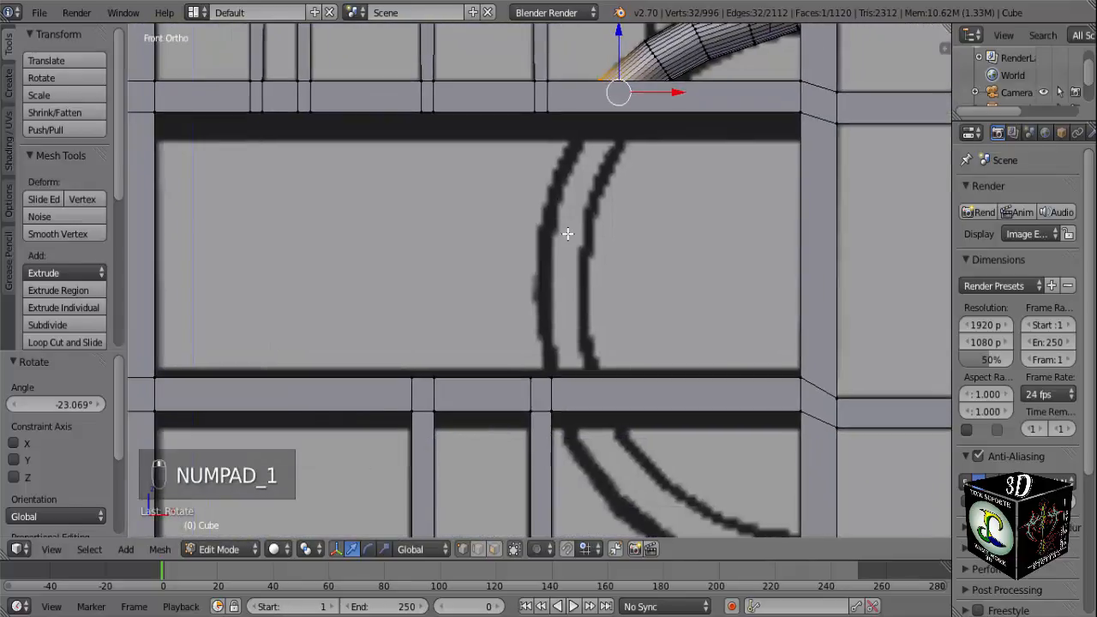
{"action": "key", "text": "e"}
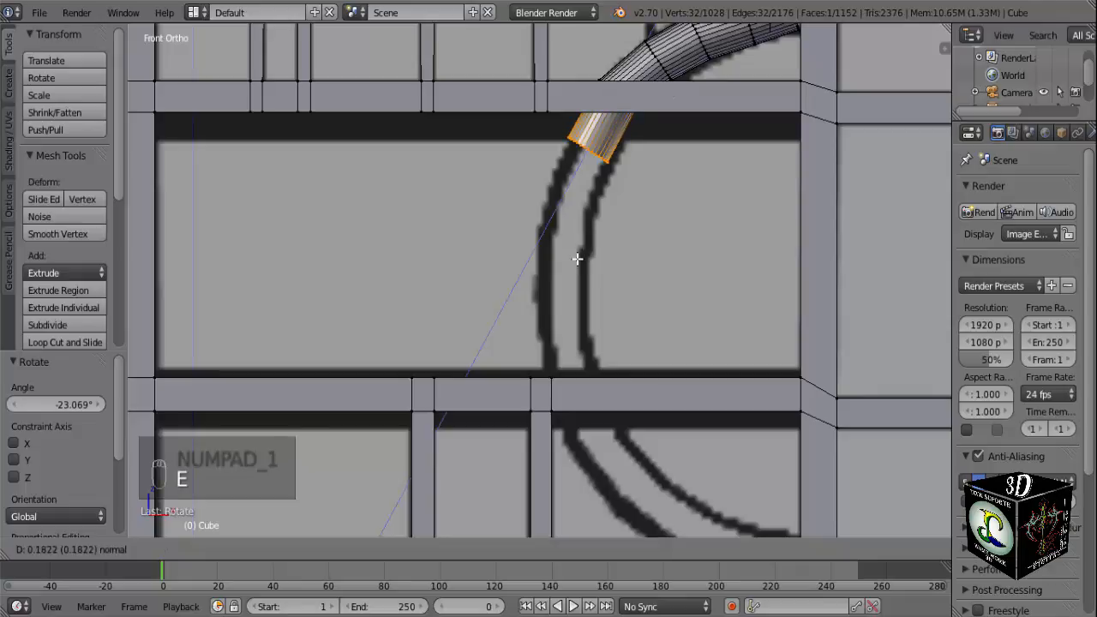
{"action": "left_click", "coordinate": [574, 261]}
{"action": "key", "text": "r"}
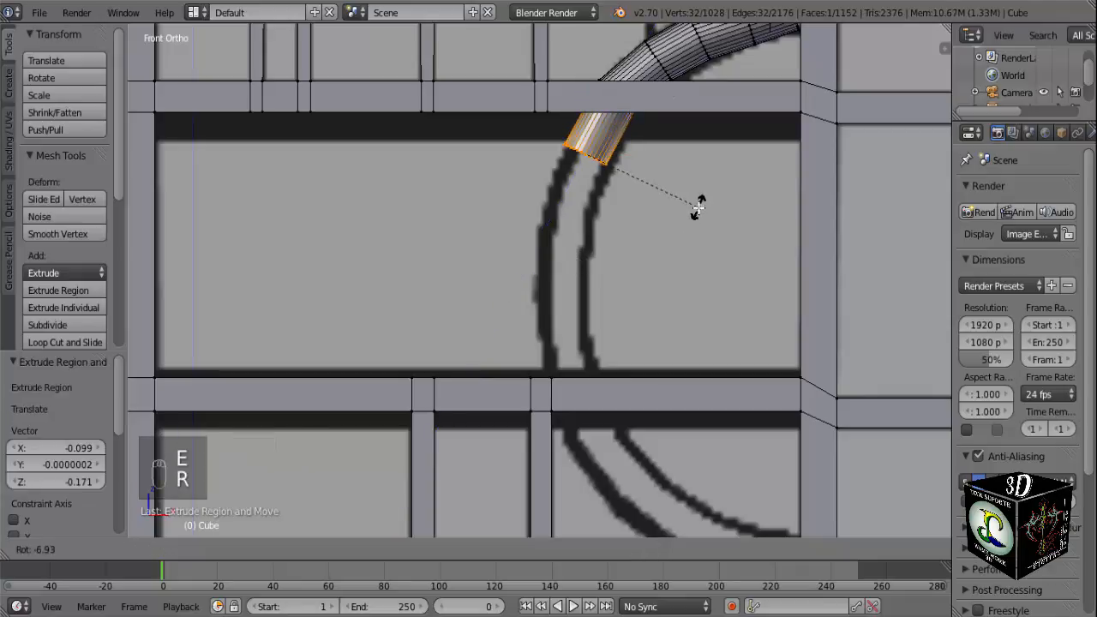
{"action": "left_click", "coordinate": [687, 210]}
Extrude the tube about 0.22 down the arc, then rotate its end to near horizontal and shift it about 0.010 in X.
{"action": "key", "text": "e"}
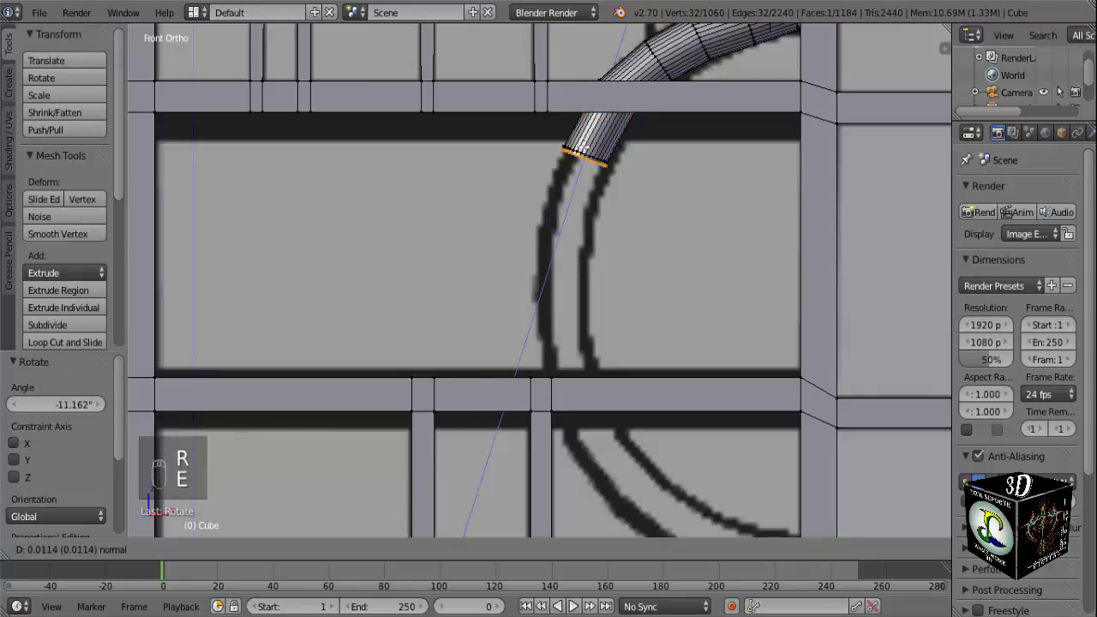
{"action": "left_click", "coordinate": [655, 237]}
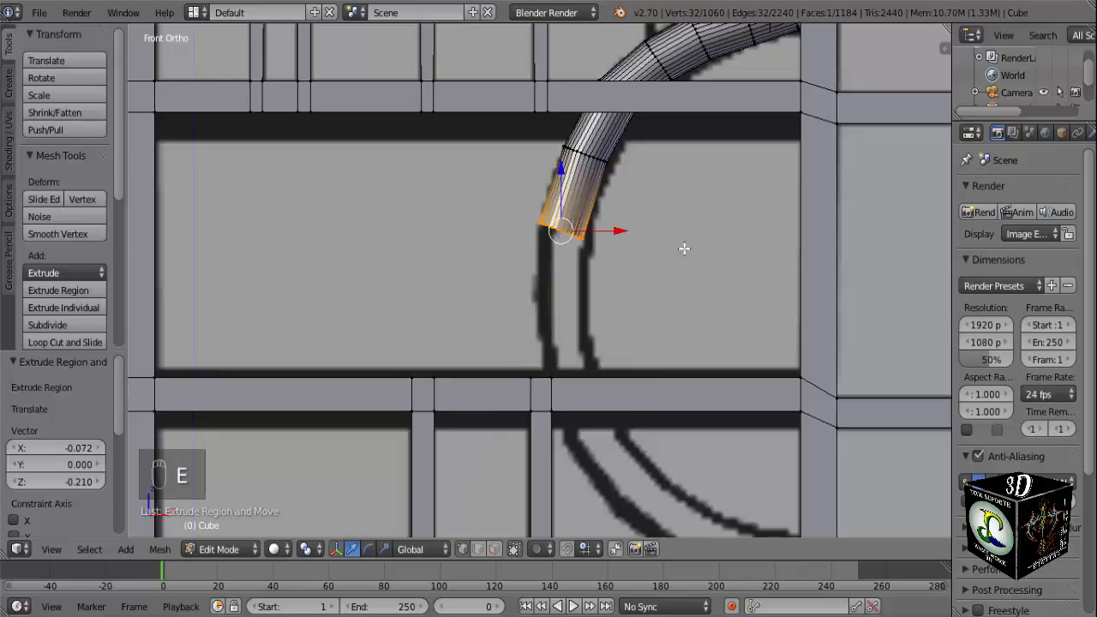
{"action": "key", "text": "r"}
{"action": "left_click", "coordinate": [689, 216]}
{"action": "left_click_drag", "start_coordinate": [620, 231], "coordinate": [624, 236]}
Extrude the tube about 0.237 past the ring's outermost point, then rotate its end along the curve and shift it about 0.019 in X.
{"action": "key", "text": "e"}
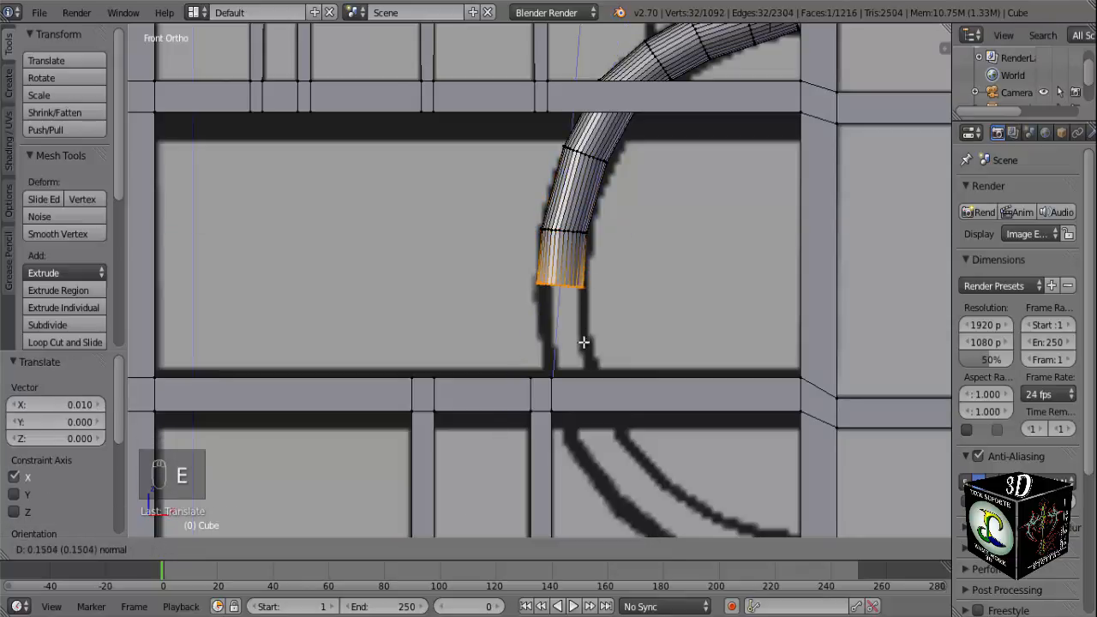
{"action": "left_click", "coordinate": [591, 368]}
{"action": "key", "text": "r"}
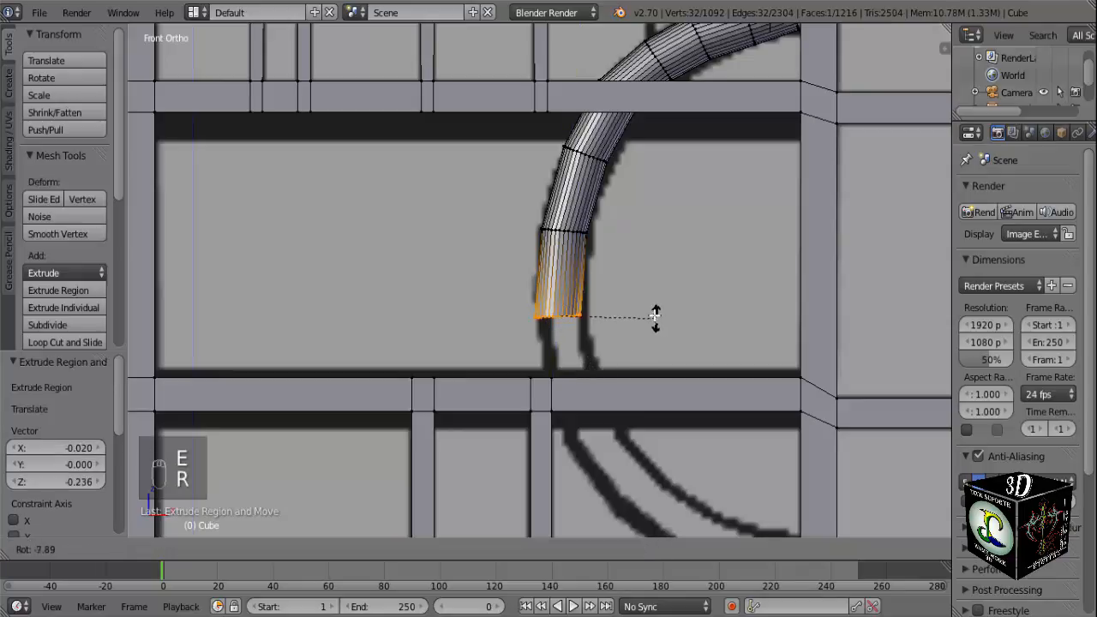
{"action": "left_click", "coordinate": [651, 309]}
{"action": "left_click_drag", "start_coordinate": [615, 317], "coordinate": [615, 317]}
Extrude the tube's end about 0.2 to behind the lower crossbar and rotate it about -5.17°.
{"action": "middle_click_drag", "start_coordinate": [583, 318], "coordinate": [523, 141], "text": "shift"}
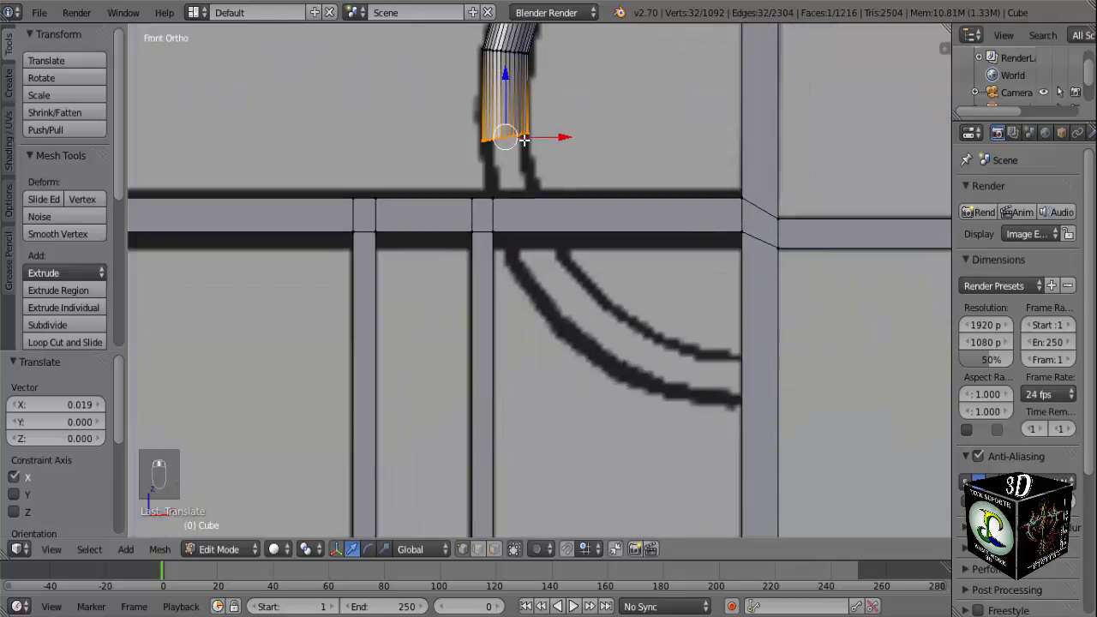
{"action": "key", "text": "e"}
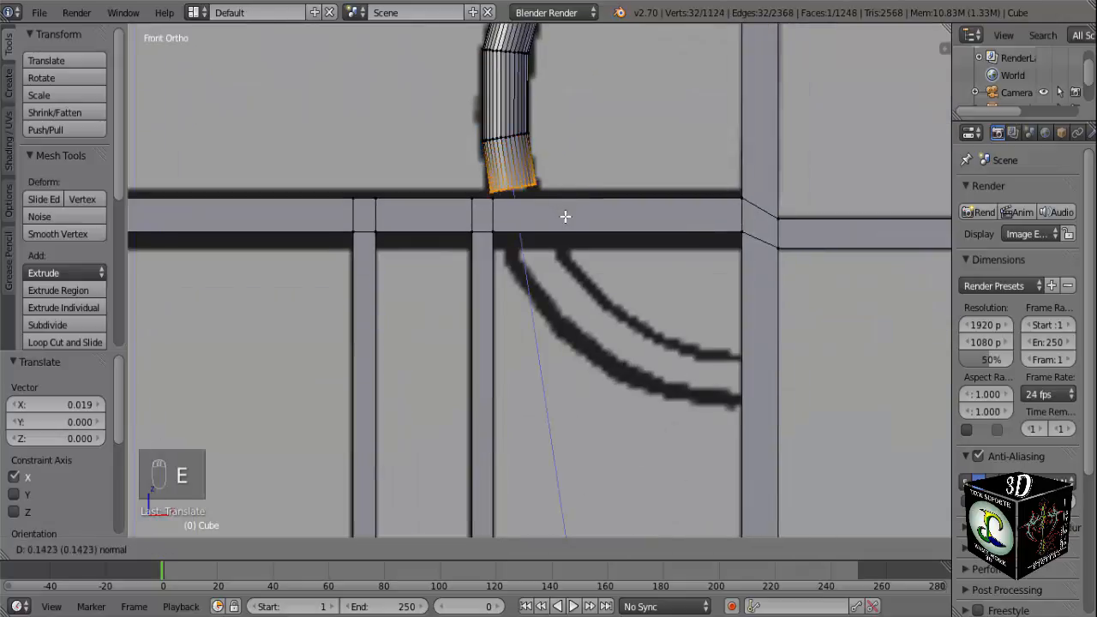
{"action": "left_click", "coordinate": [571, 234]}
{"action": "key", "text": "r"}
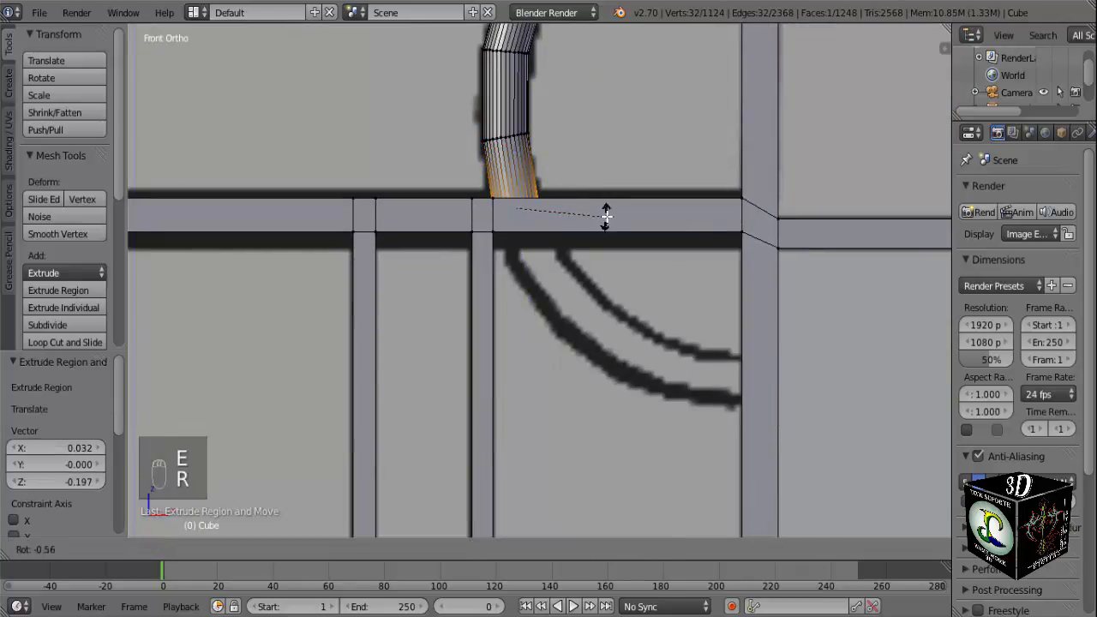
{"action": "left_click", "coordinate": [604, 210]}
Switch to wireframe display and shift the tube's end slightly in X to line up with the reference arc.
{"action": "key", "text": "z"}
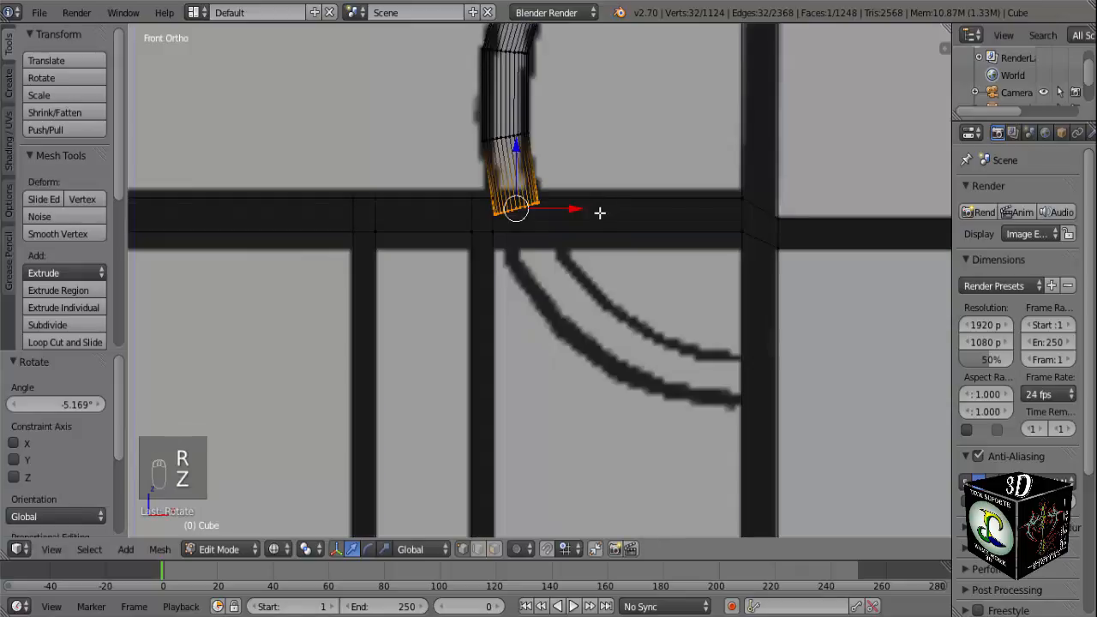
{"action": "scroll", "coordinate": [577, 204], "scroll_direction": "up", "scroll_amount": 2}
{"action": "middle_click_drag", "start_coordinate": [577, 203], "coordinate": [642, 281], "text": "shift"}
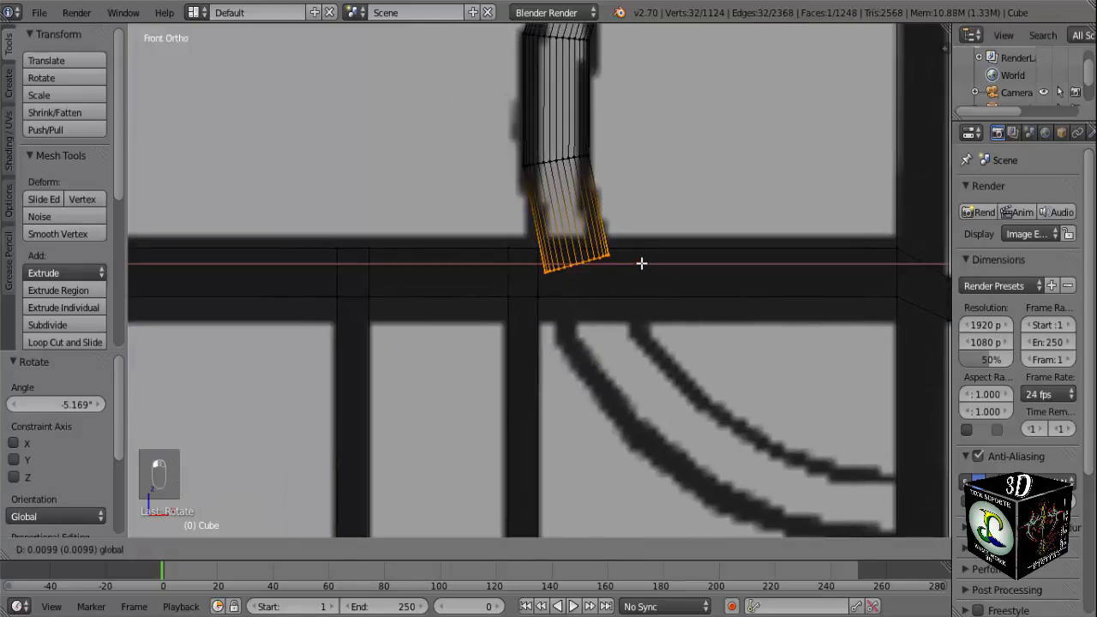
Extrude the tube's end about 0.15 past the lower crossbar, shift it about 0.023 in X and rotate it about -14.34°.
{"action": "key", "text": "e"}
{"action": "left_click", "coordinate": [679, 331]}
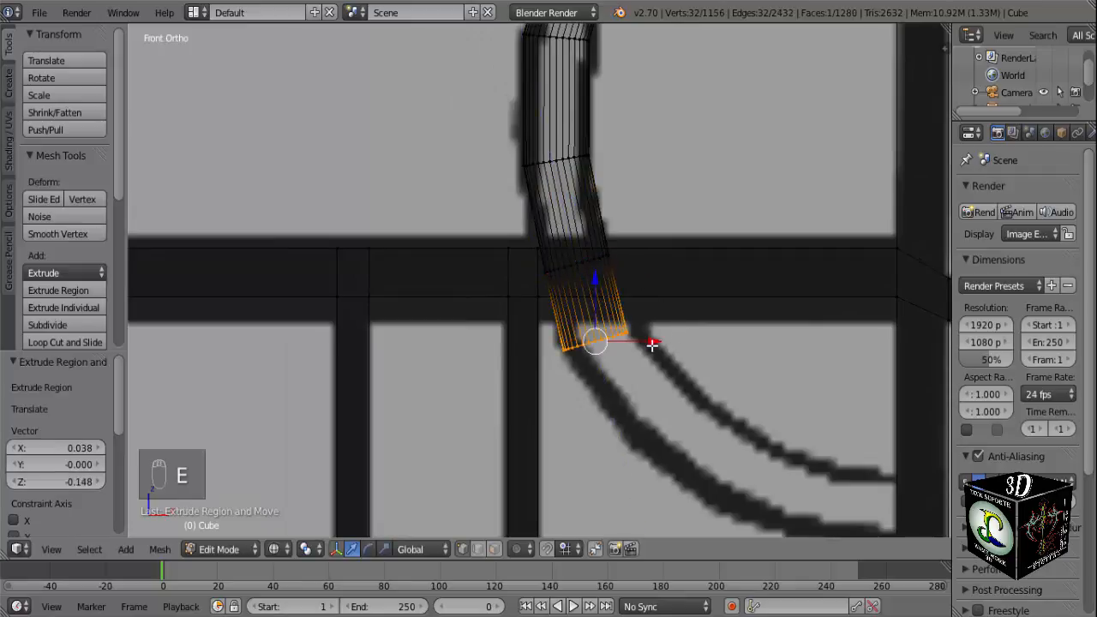
{"action": "left_click_drag", "start_coordinate": [652, 345], "coordinate": [664, 343]}
{"action": "key", "text": "r"}
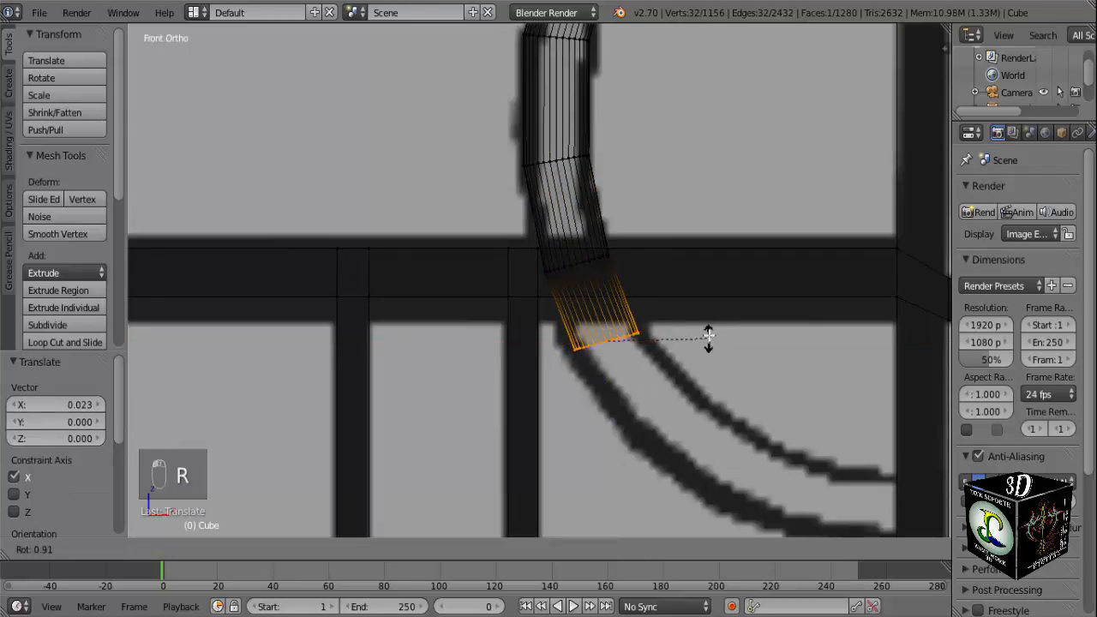
{"action": "left_click", "coordinate": [698, 311]}
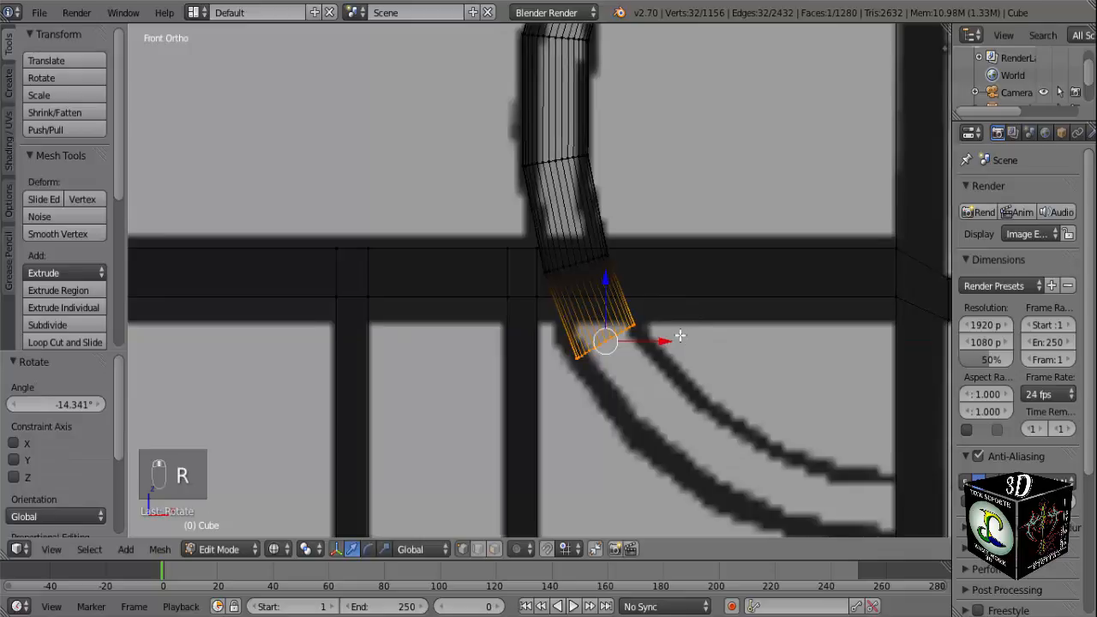
Extrude the tube about 0.22 down the arc, shift its end about 0.030 in X and 0.038 in Z, and rotate it about -16.26°.
{"action": "middle_click_drag", "start_coordinate": [680, 336], "coordinate": [635, 286], "text": "shift"}
{"action": "key", "text": "e"}
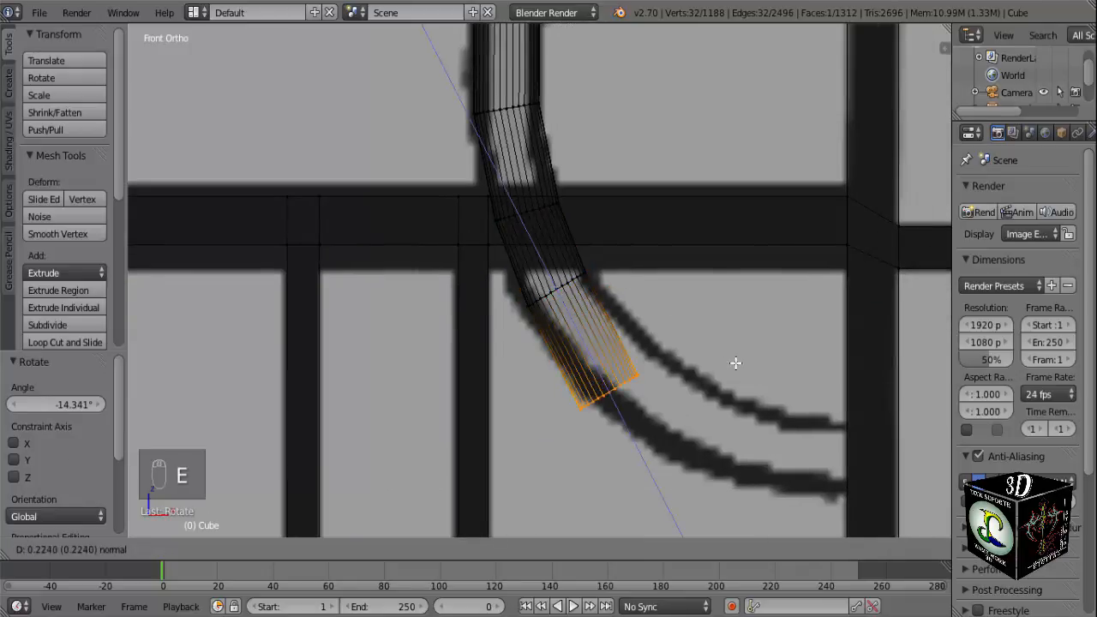
{"action": "left_click", "coordinate": [723, 356]}
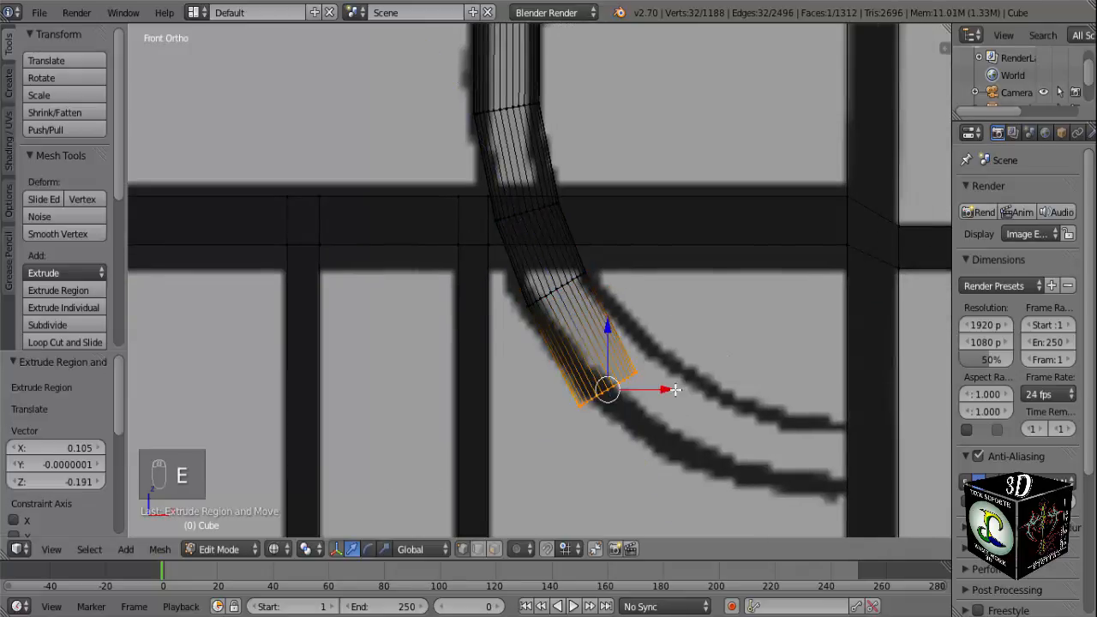
{"action": "key", "text": "g"}
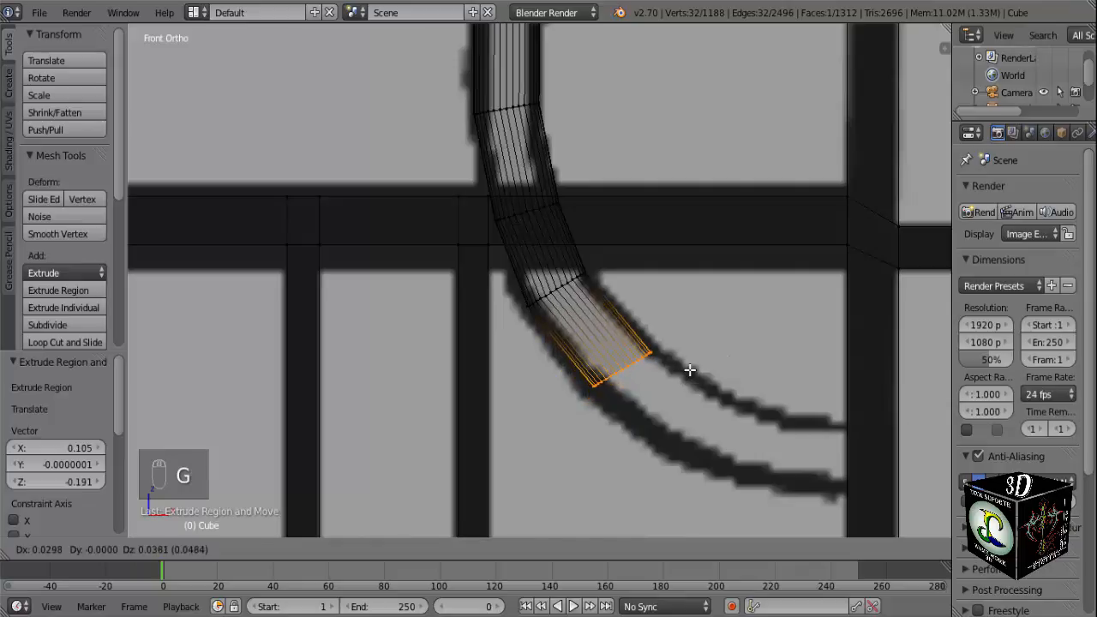
{"action": "left_click", "coordinate": [690, 373]}
{"action": "key", "text": "r"}
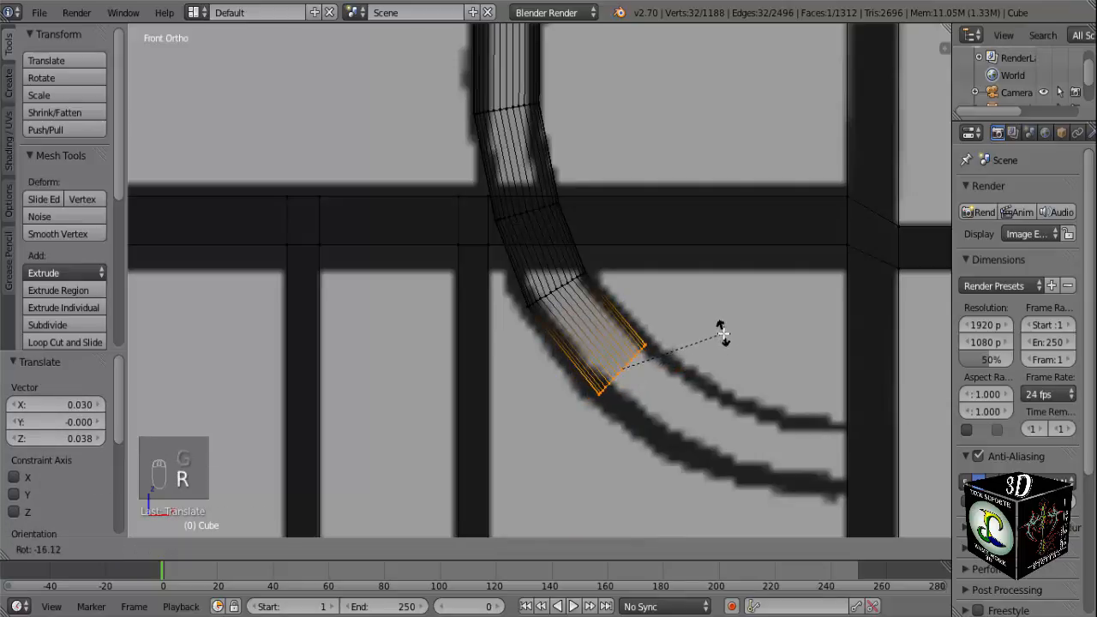
{"action": "left_click", "coordinate": [715, 339]}
Extrude the tube about 0.16 further along the reference arc and shift its end about 0.015 in X and 0.023 in Z.
{"action": "key", "text": "e"}
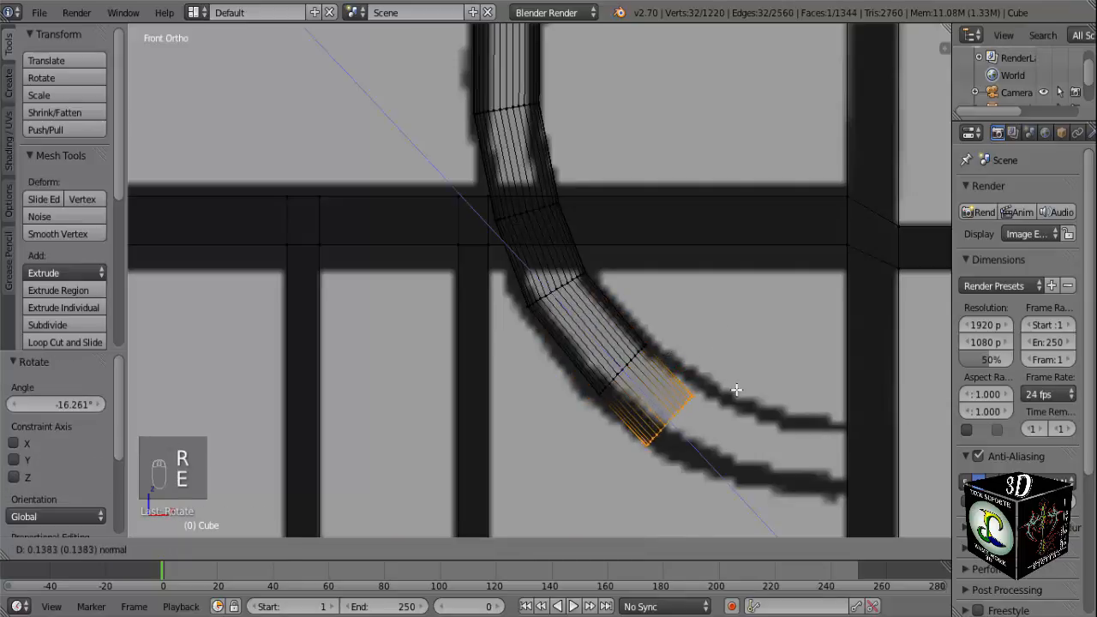
{"action": "left_click", "coordinate": [746, 391]}
{"action": "key", "text": "g"}
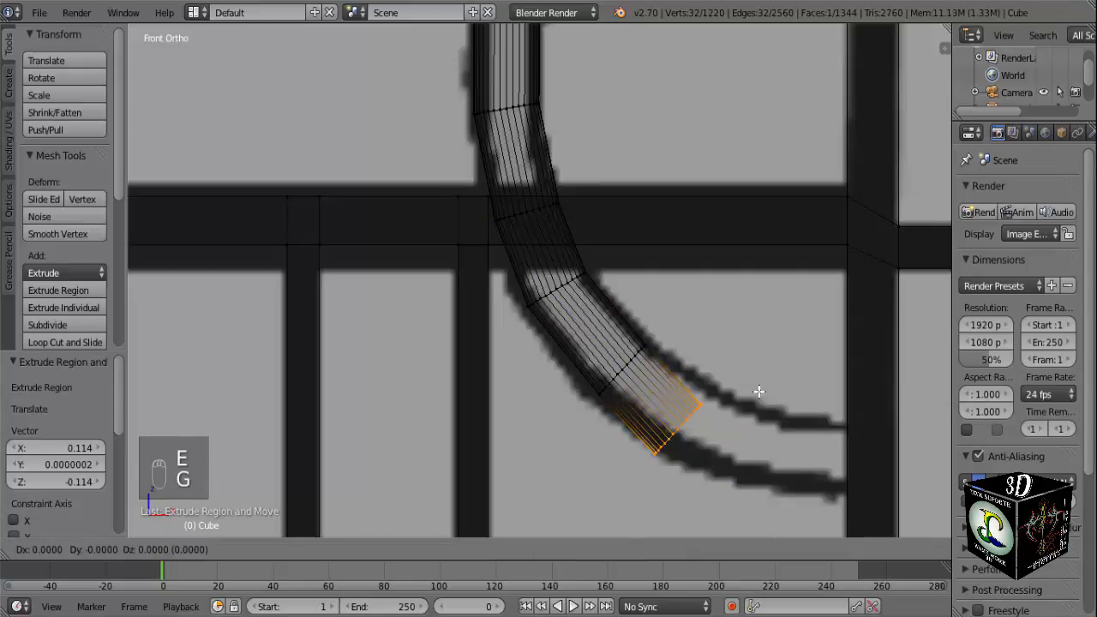
{"action": "left_click", "coordinate": [767, 379]}
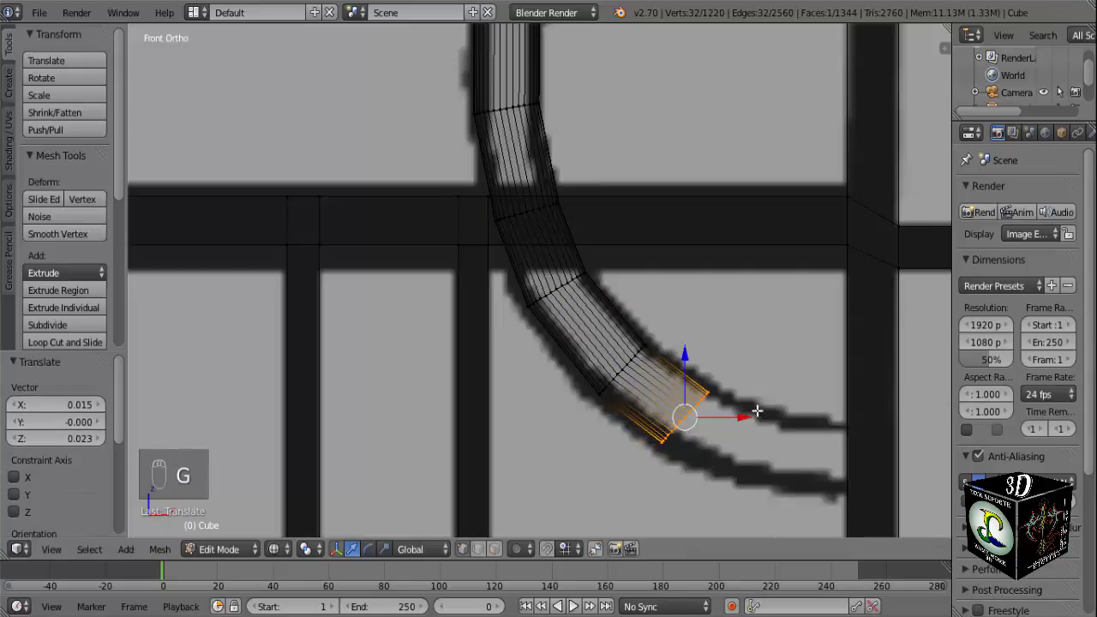
{"action": "key", "text": "e"}
{"action": "left_click", "coordinate": [789, 421]}
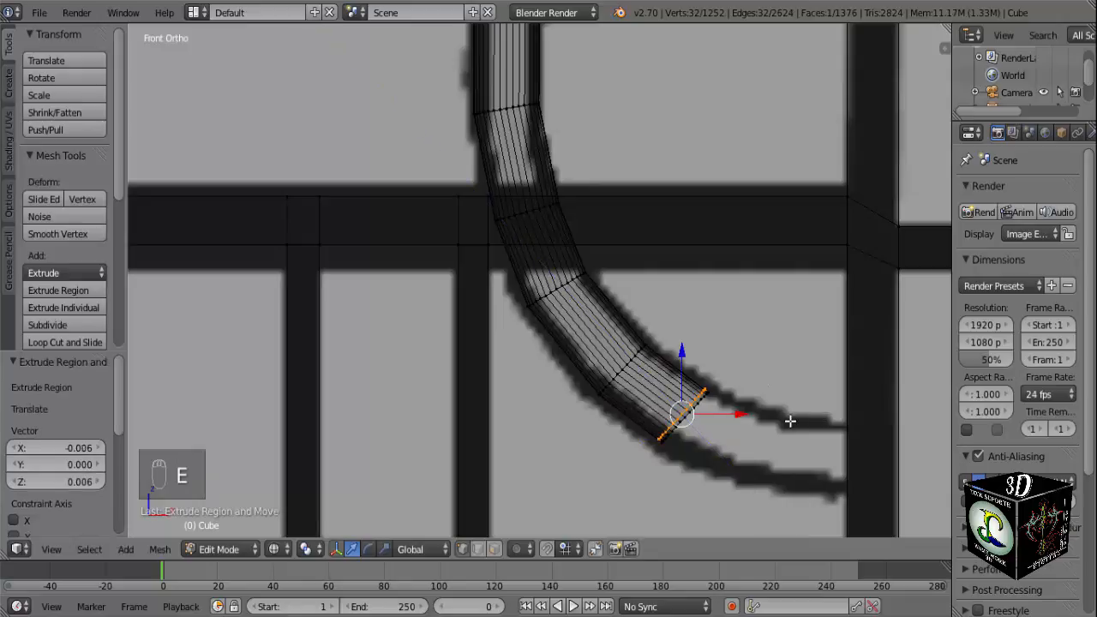
{"action": "key", "text": "ctrl+z"}
Rotate the tube's end about -10.32° to follow the reference arc.
{"action": "key", "text": "r"}
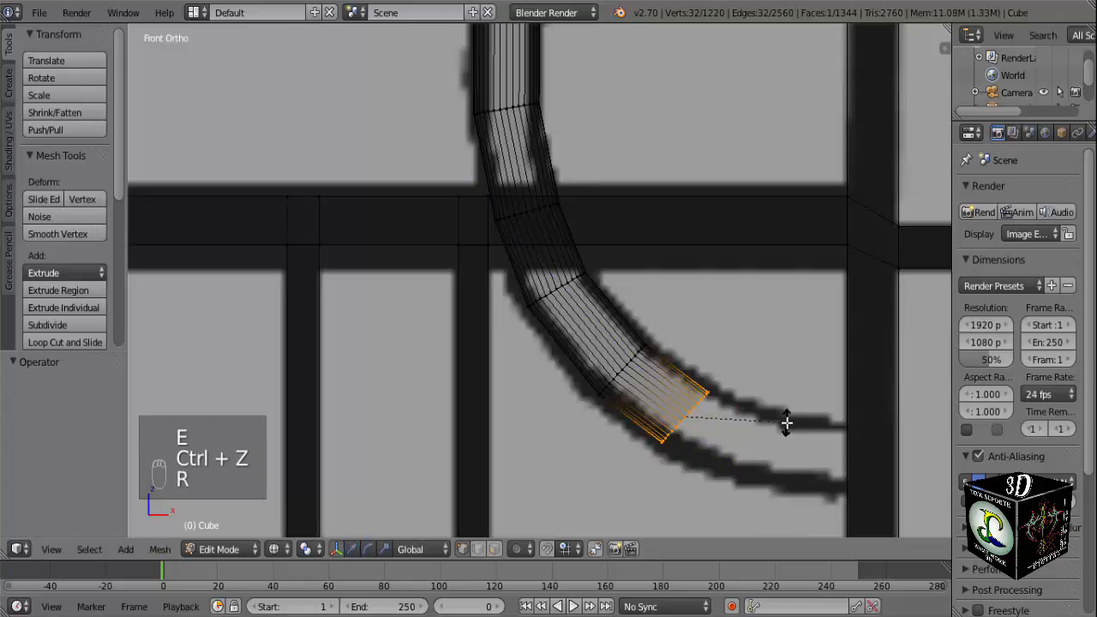
{"action": "left_click", "coordinate": [789, 402]}
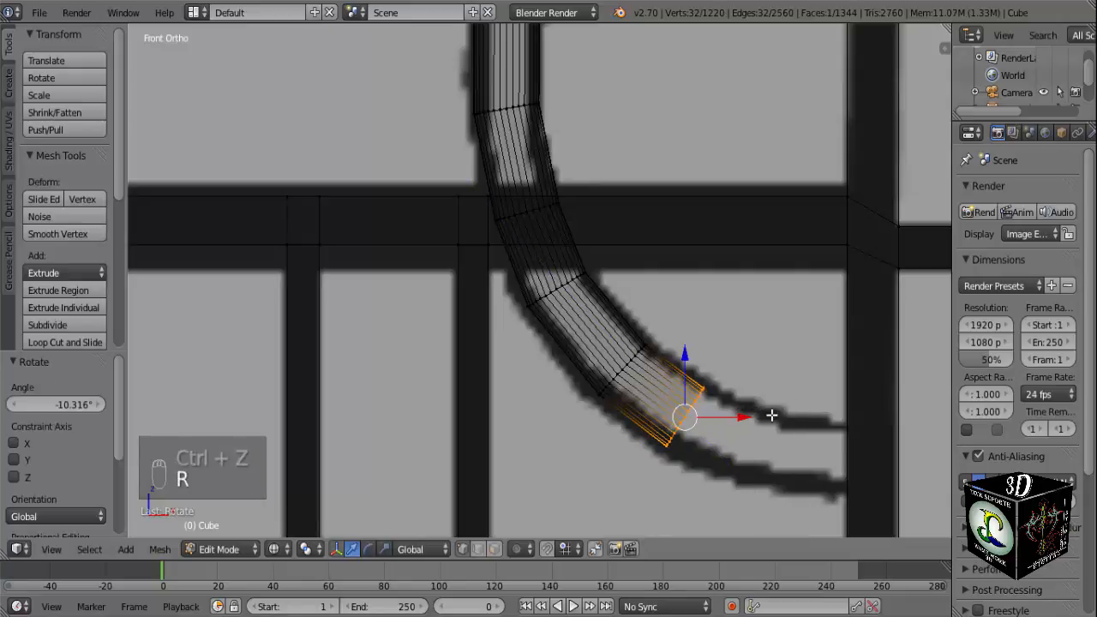
Extrude the tube about 0.155, rotate its end steeper to match the curve and raise it about 0.039 in Z.
{"action": "scroll", "coordinate": [771, 414], "scroll_direction": "down", "scroll_amount": 4}
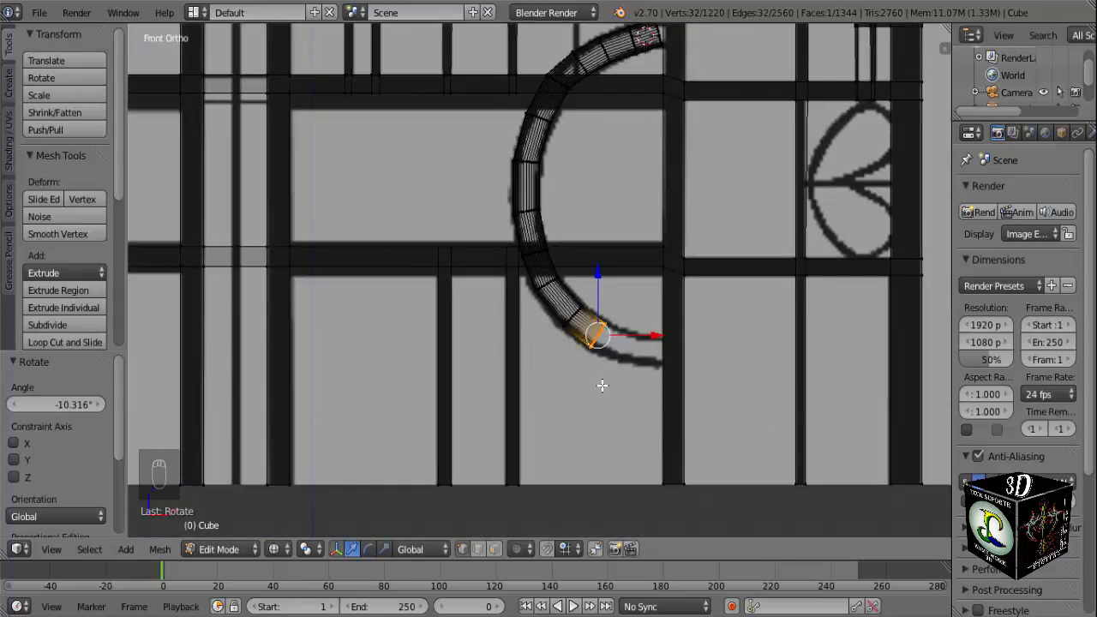
{"action": "scroll", "coordinate": [662, 362], "scroll_direction": "up", "scroll_amount": 3}
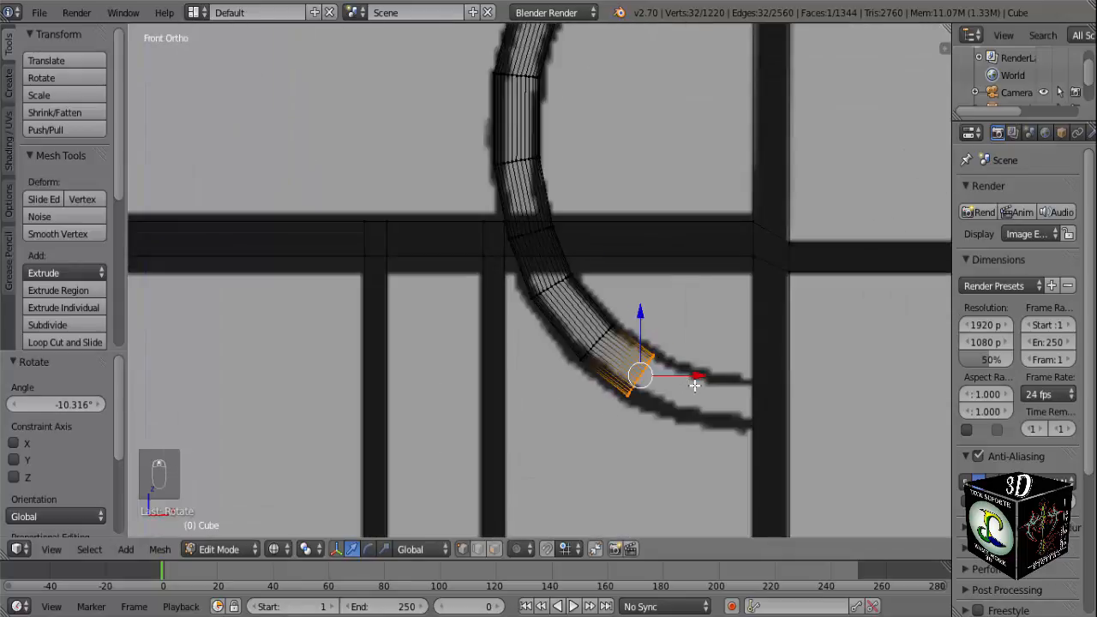
{"action": "key", "text": "e"}
{"action": "left_click", "coordinate": [752, 393]}
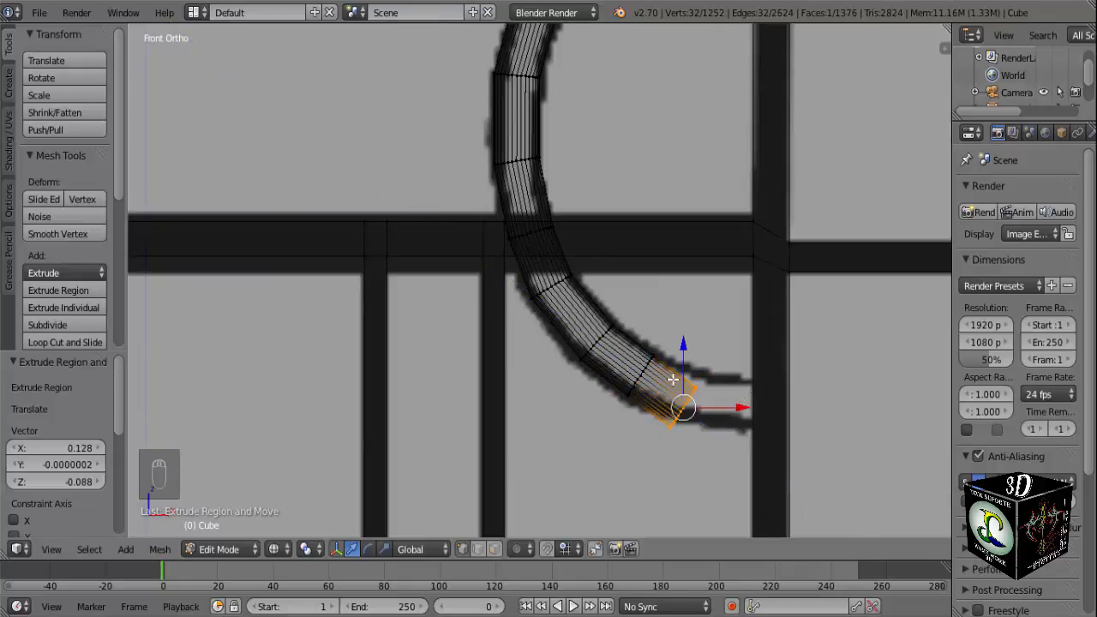
{"action": "scroll", "coordinate": [679, 342], "scroll_direction": "up", "scroll_amount": 4}
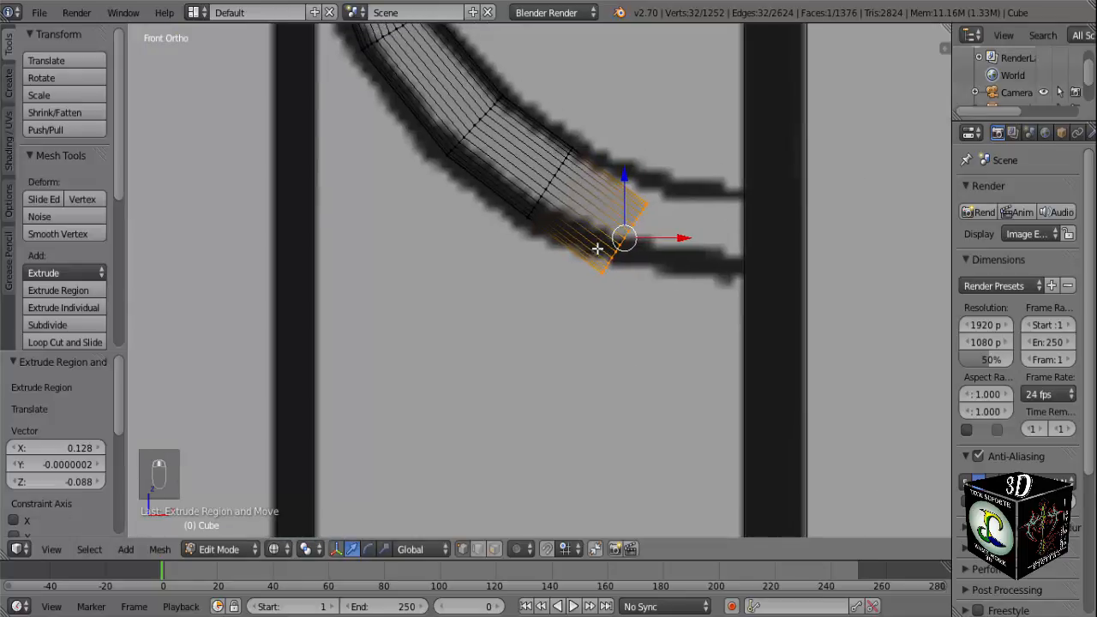
{"action": "middle_click_drag", "start_coordinate": [598, 224], "coordinate": [584, 324], "text": "shift"}
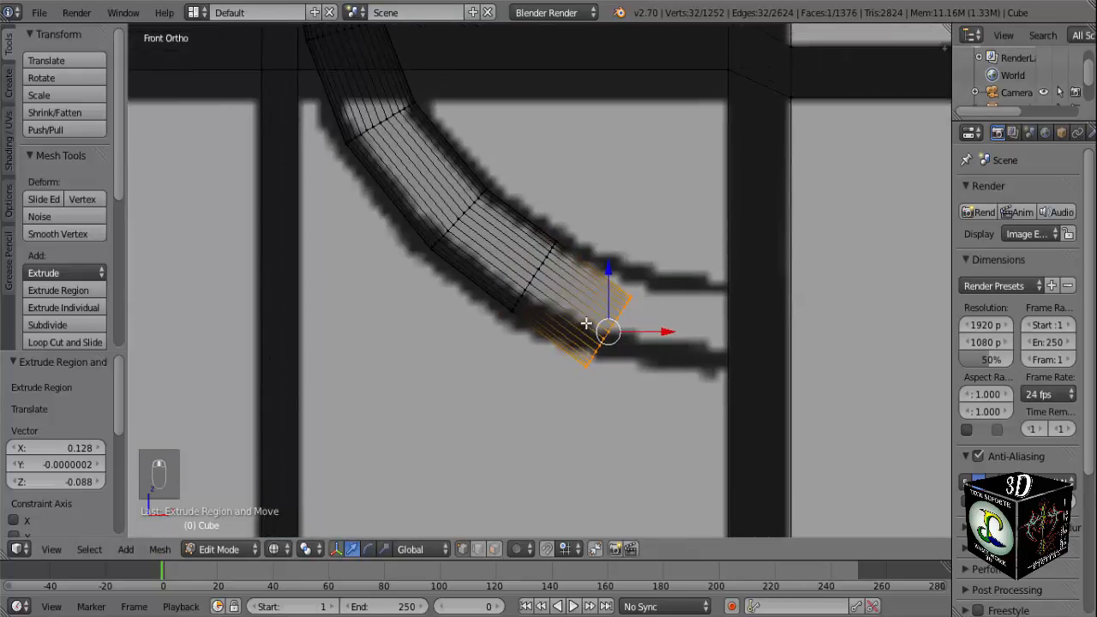
{"action": "key", "text": "r"}
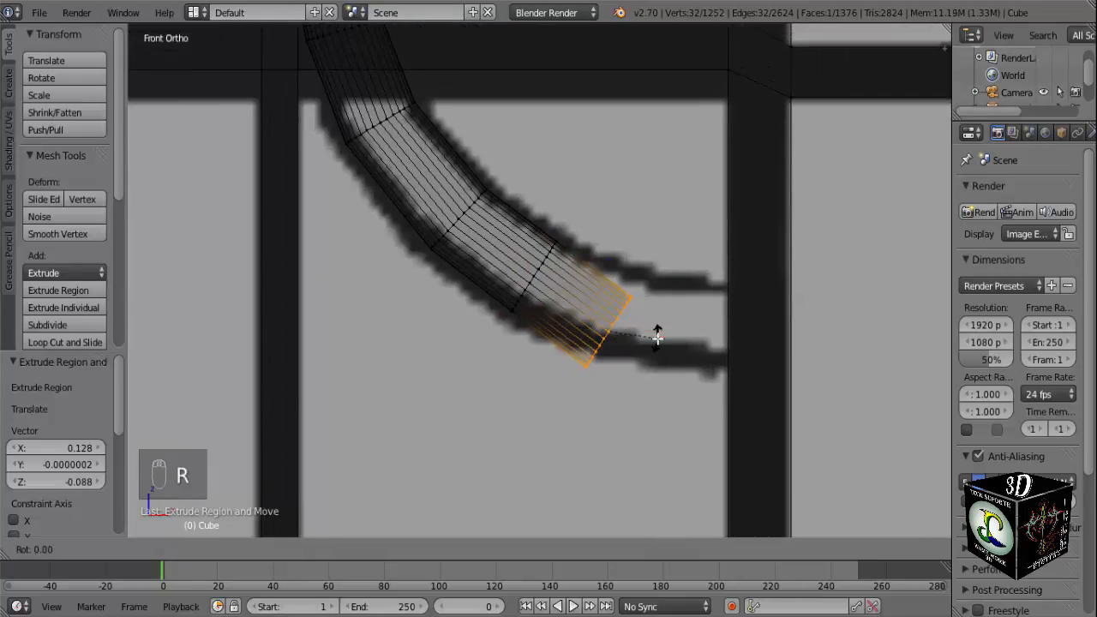
{"action": "left_click", "coordinate": [669, 313]}
{"action": "left_click_drag", "start_coordinate": [605, 275], "coordinate": [608, 247]}
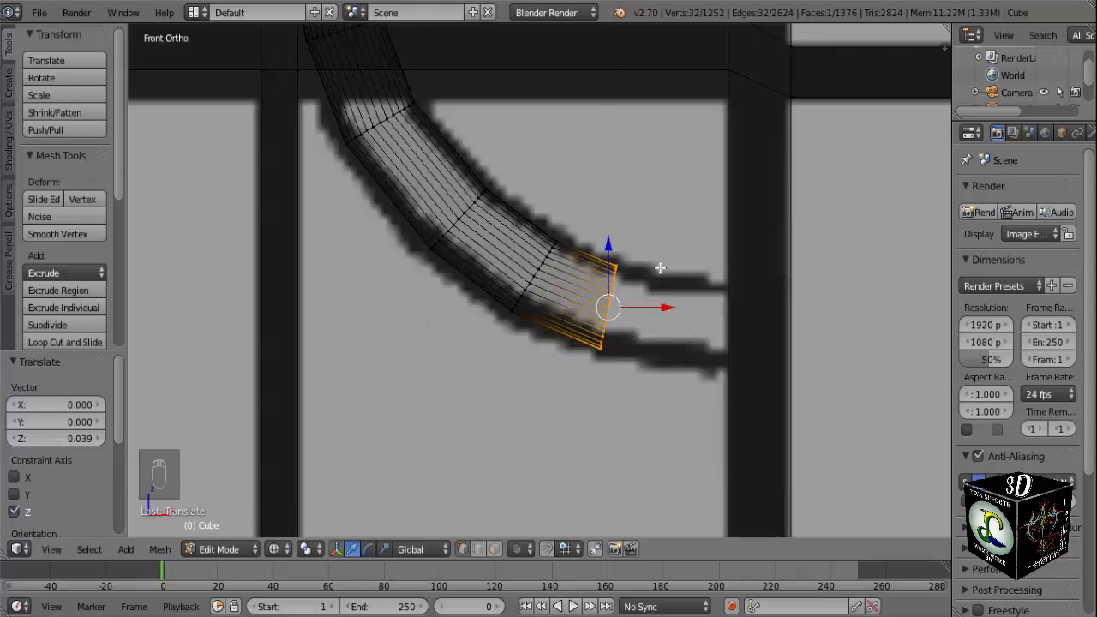
Extrude the tube about 0.117 along the bottom of the arc and rotate its end about -6°.
{"action": "key", "text": "e"}
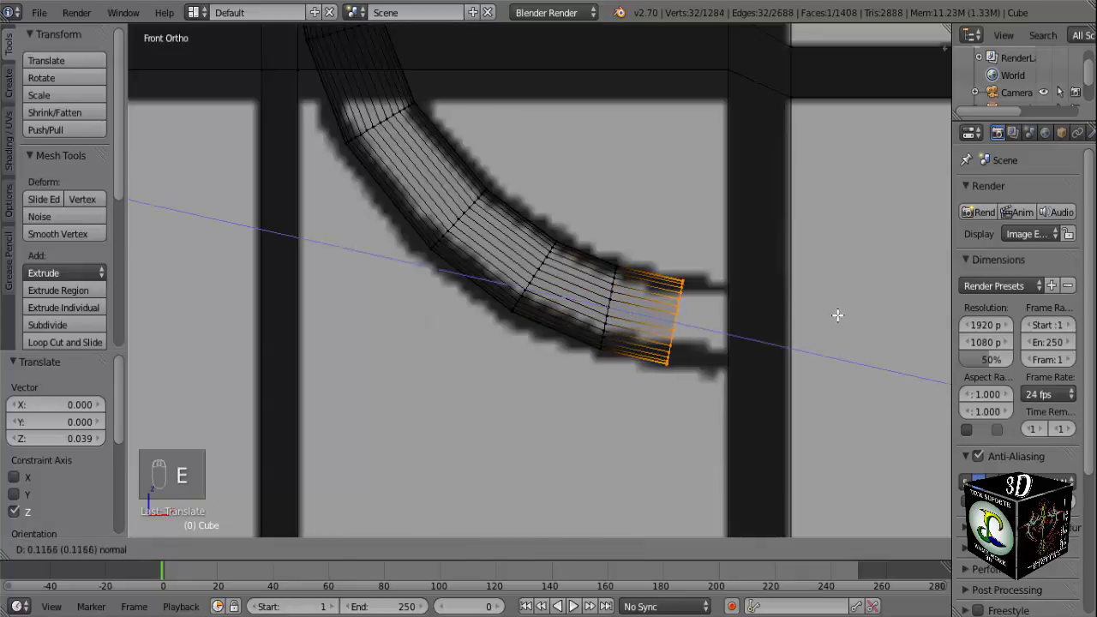
{"action": "left_click", "coordinate": [837, 315]}
{"action": "key", "text": "r"}
{"action": "left_click", "coordinate": [836, 314]}
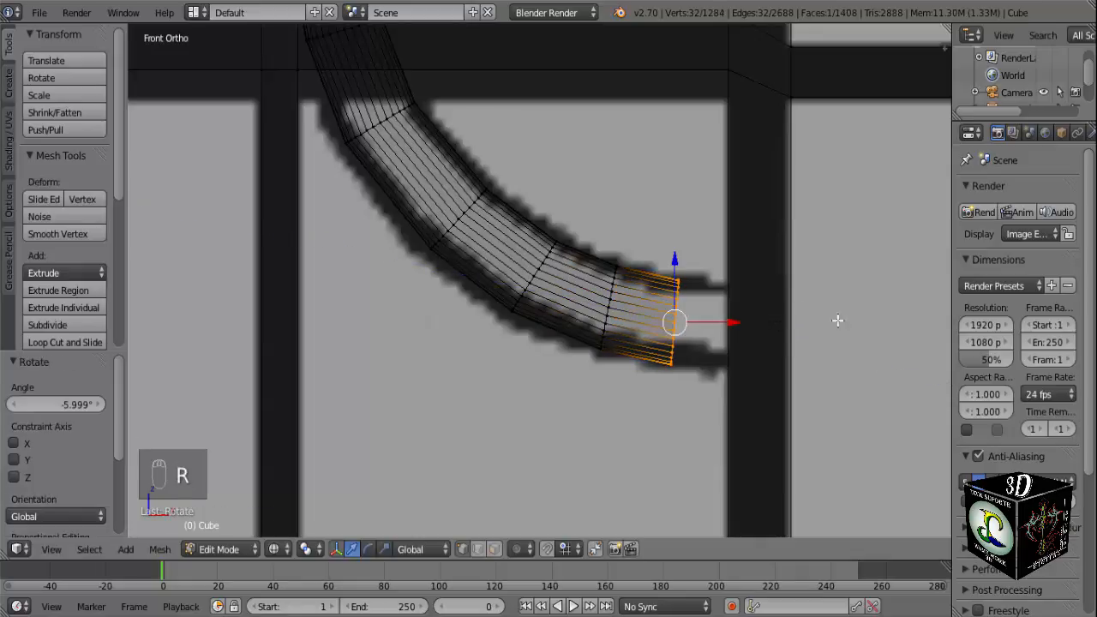
Extrude the tube about 0.10 to reach the vertical post and rotate its end about -6.42° to near vertical.
{"action": "middle_click_drag", "start_coordinate": [835, 314], "coordinate": [602, 411]}
{"action": "key", "text": "KP_1"}
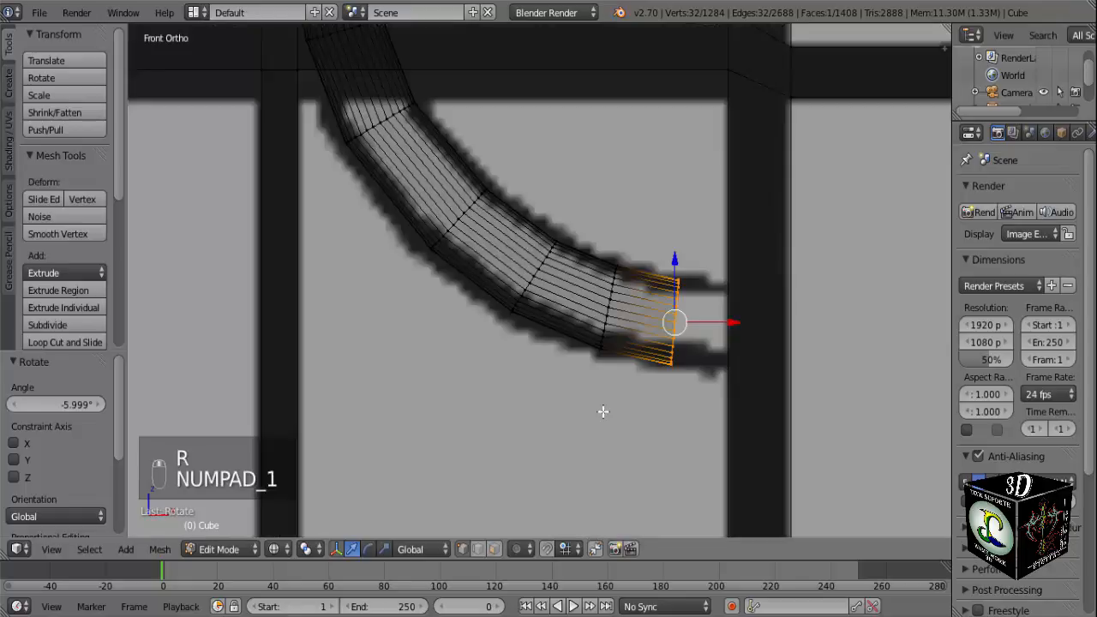
{"action": "key", "text": "e"}
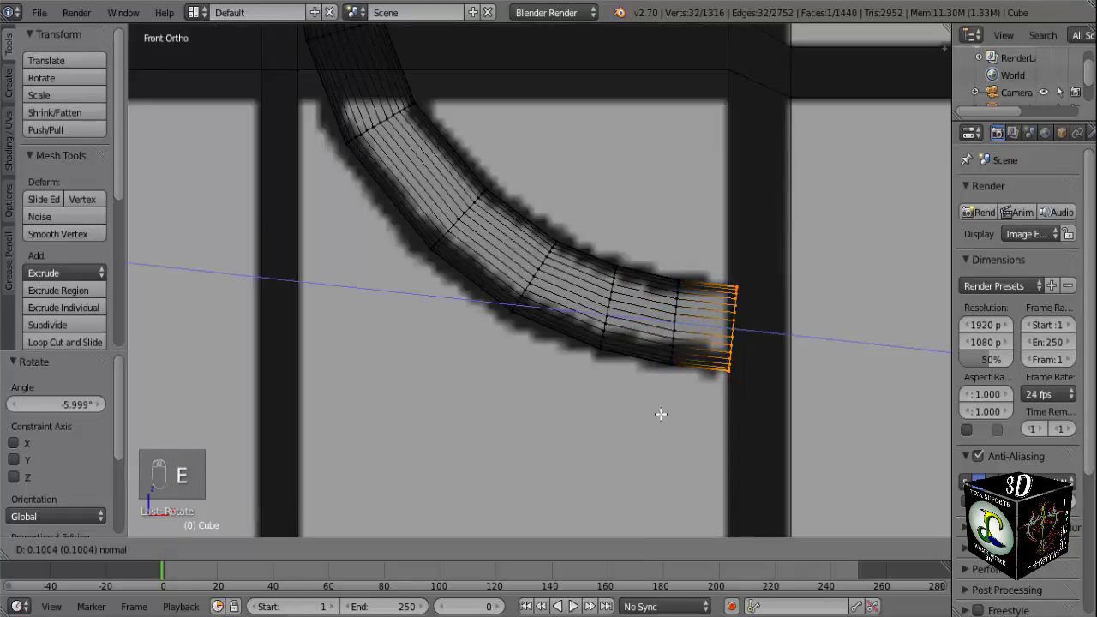
{"action": "left_click", "coordinate": [661, 414]}
{"action": "key", "text": "r"}
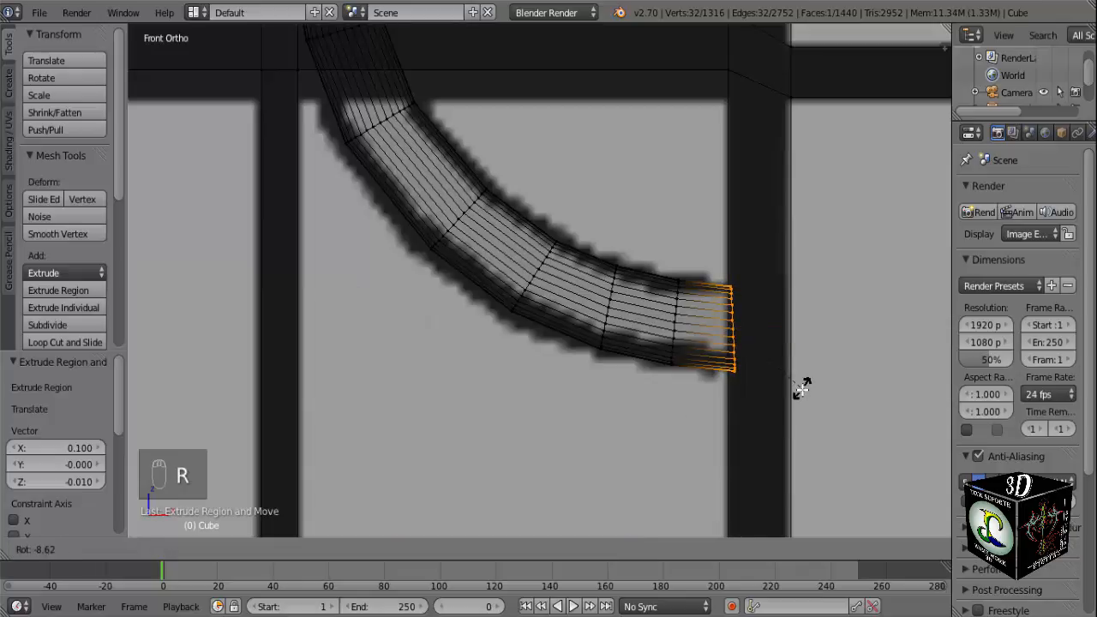
{"action": "left_click", "coordinate": [792, 388]}
Switch to solid display and select the entire curved tube as linked geometry in the front view.
{"action": "scroll", "coordinate": [762, 385], "scroll_direction": "down", "scroll_amount": 3}
{"action": "mouse_move", "coordinate": [690, 366]}
{"action": "middle_mouse_down"}
{"action": "mouse_move", "coordinate": [589, 448]}
{"action": "mouse_move", "coordinate": [535, 388]}
{"action": "mouse_move", "coordinate": [582, 379]}
{"action": "mouse_move", "coordinate": [519, 363]}
{"action": "mouse_move", "coordinate": [511, 315]}
{"action": "mouse_move", "coordinate": [531, 325]}
{"action": "mouse_move", "coordinate": [526, 346]}
{"action": "mouse_move", "coordinate": [568, 341]}
{"action": "mouse_move", "coordinate": [537, 352]}
{"action": "mouse_move", "coordinate": [620, 322]}
{"action": "mouse_move", "coordinate": [699, 337]}
{"action": "mouse_move", "coordinate": [612, 325]}
{"action": "mouse_move", "coordinate": [665, 351]}
{"action": "mouse_move", "coordinate": [611, 341]}
{"action": "mouse_move", "coordinate": [653, 347]}
{"action": "middle_mouse_up"}
{"action": "key", "text": "z"}
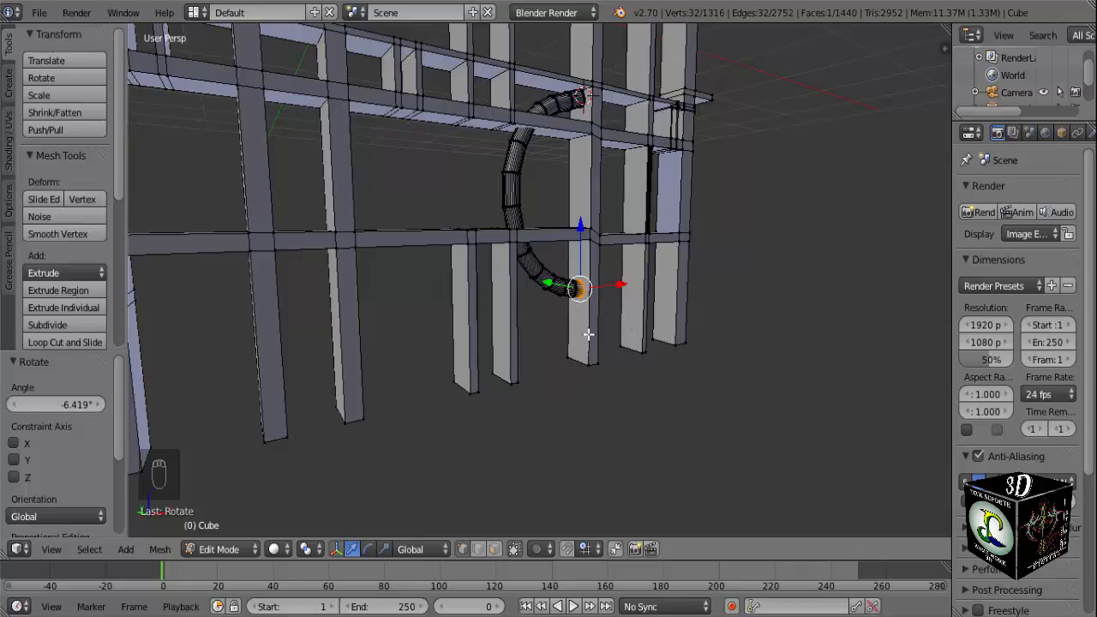
{"action": "key", "text": "KP_1"}
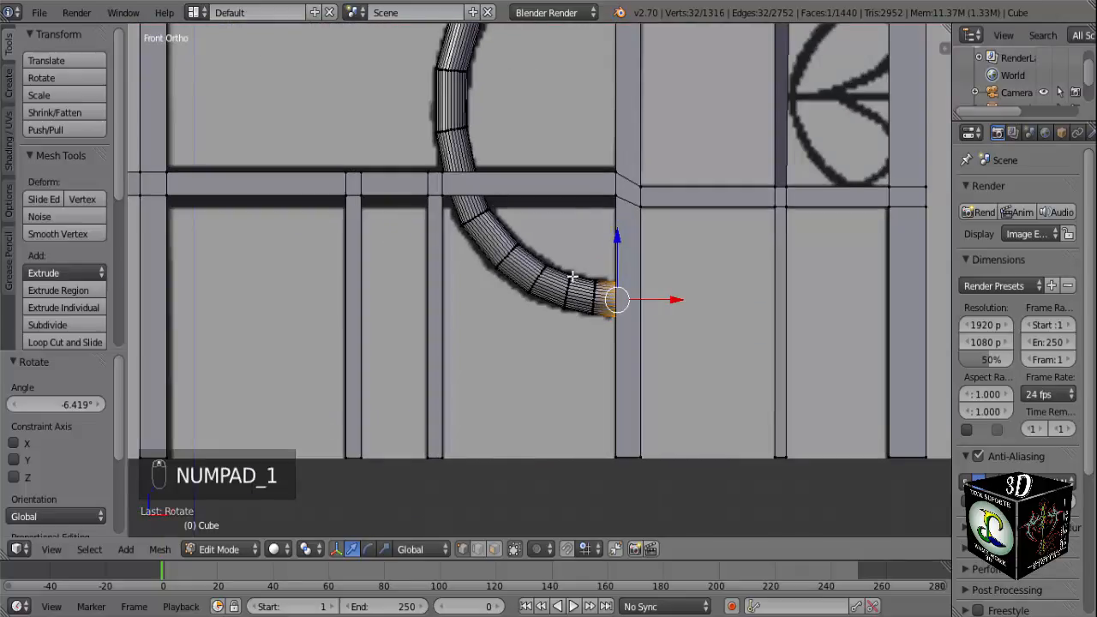
{"action": "key", "text": "l"}
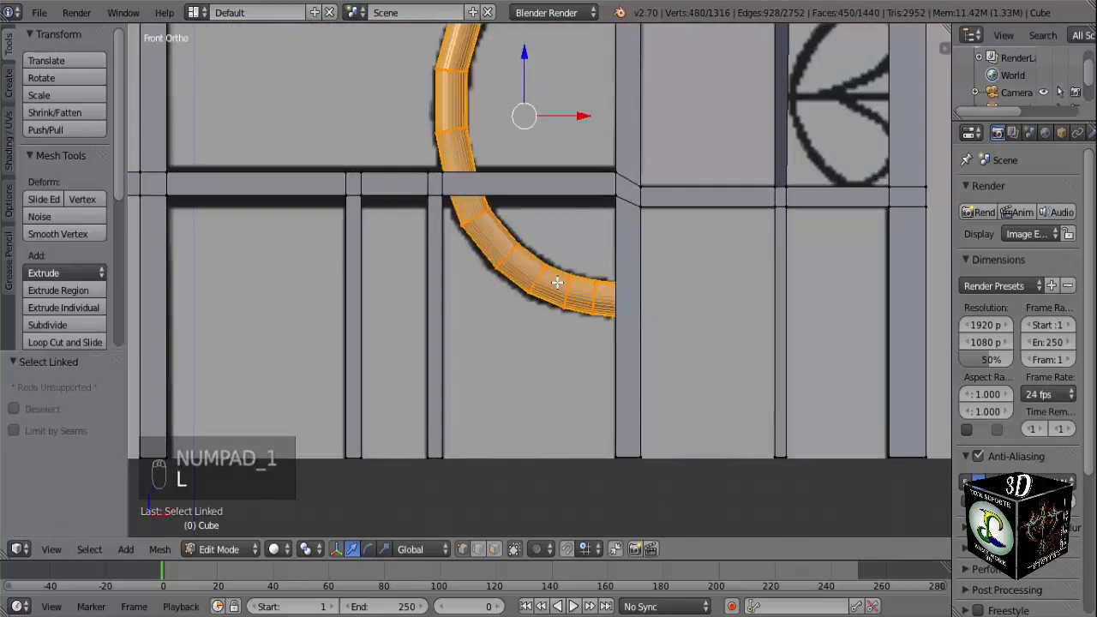
{"action": "scroll", "coordinate": [557, 282], "scroll_direction": "down", "scroll_amount": 3}
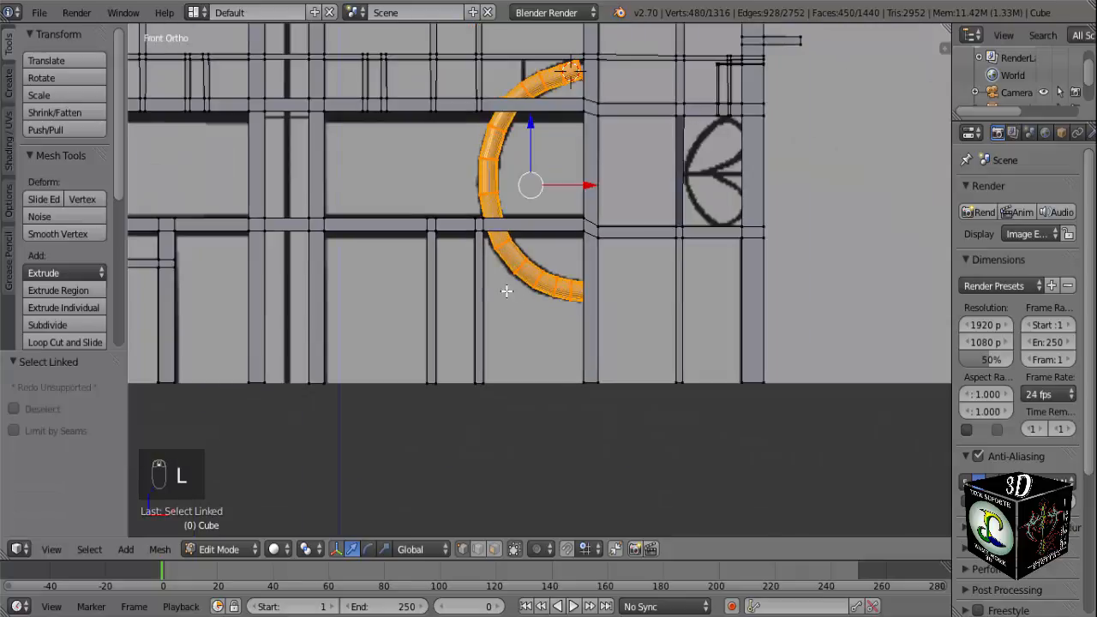
Move the curved tube along Y so it sits in front of the crossbars, finishing with a shift of about -0.029.
{"action": "middle_click_drag", "start_coordinate": [484, 291], "coordinate": [545, 335]}
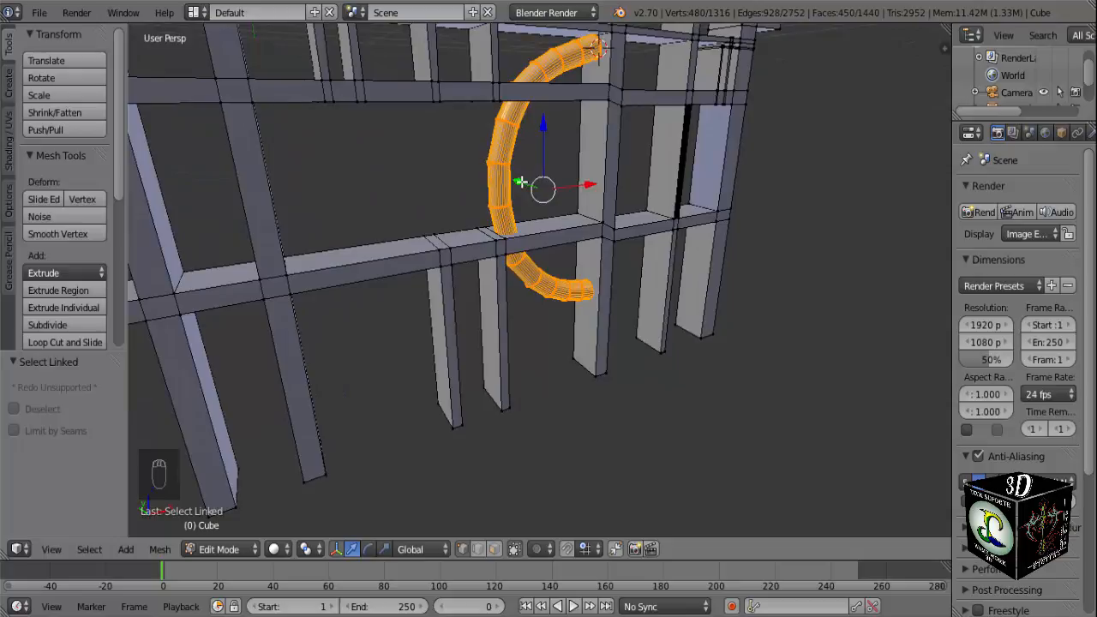
{"action": "left_click_drag", "start_coordinate": [520, 182], "coordinate": [530, 190]}
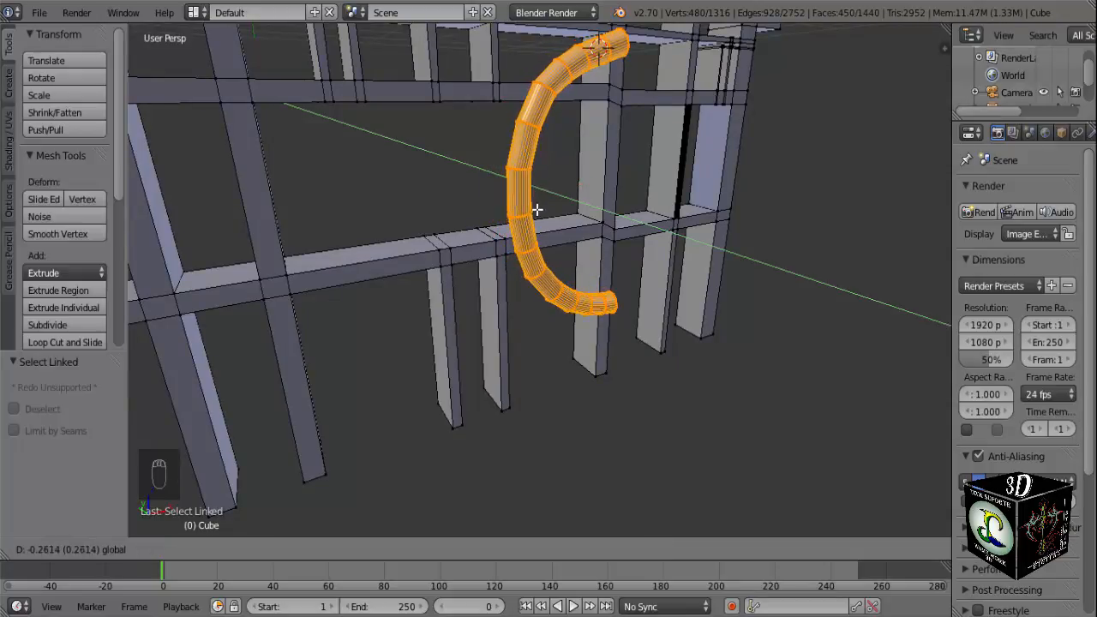
{"action": "left_click_drag", "start_coordinate": [537, 208], "coordinate": [537, 208]}
{"action": "middle_click_drag", "start_coordinate": [536, 208], "coordinate": [595, 192]}
{"action": "left_click_drag", "start_coordinate": [540, 183], "coordinate": [543, 185]}
Return to the front view at the tube's lower end and deselect all geometry.
{"action": "middle_click_drag", "start_coordinate": [544, 185], "coordinate": [523, 294]}
{"action": "scroll", "coordinate": [526, 294], "scroll_direction": "down", "scroll_amount": 6}
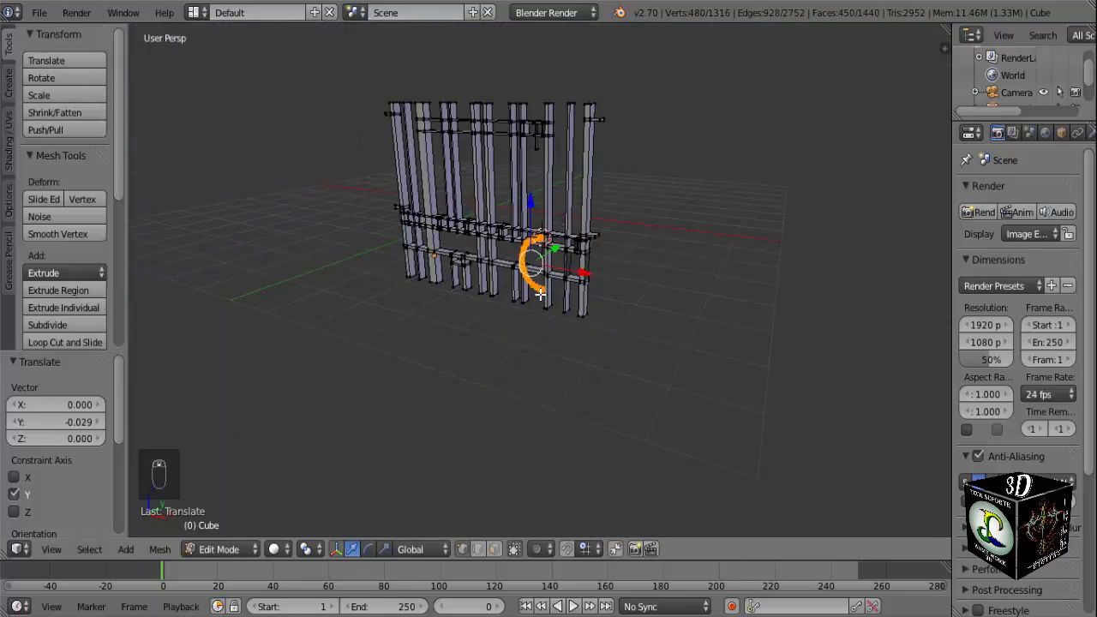
{"action": "key", "text": "KP_1"}
{"action": "scroll", "coordinate": [540, 294], "scroll_direction": "up", "scroll_amount": 7}
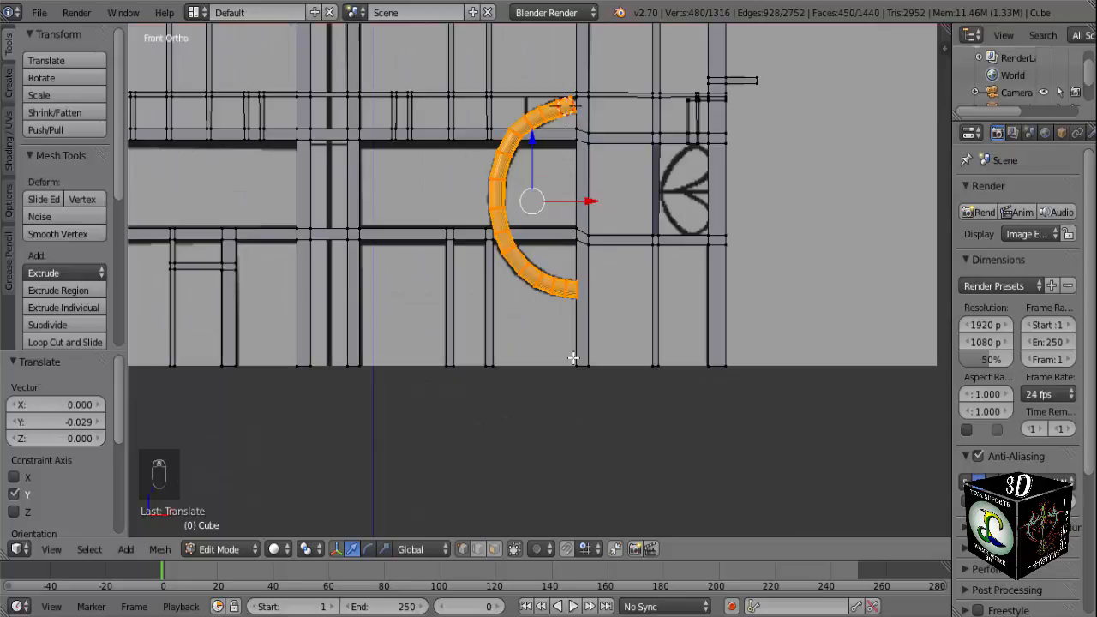
{"action": "scroll", "coordinate": [585, 338], "scroll_direction": "up", "scroll_amount": 2}
{"action": "scroll", "coordinate": [635, 315], "scroll_direction": "up", "scroll_amount": 3}
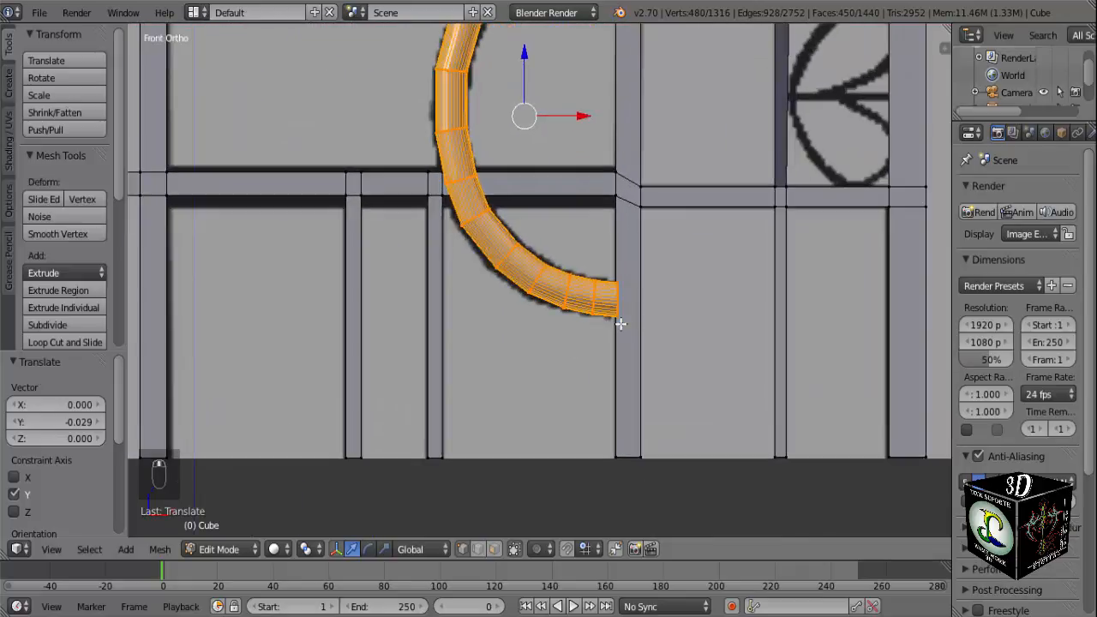
{"action": "scroll", "coordinate": [645, 314], "scroll_direction": "up", "scroll_amount": 1}
{"action": "key", "text": "a"}
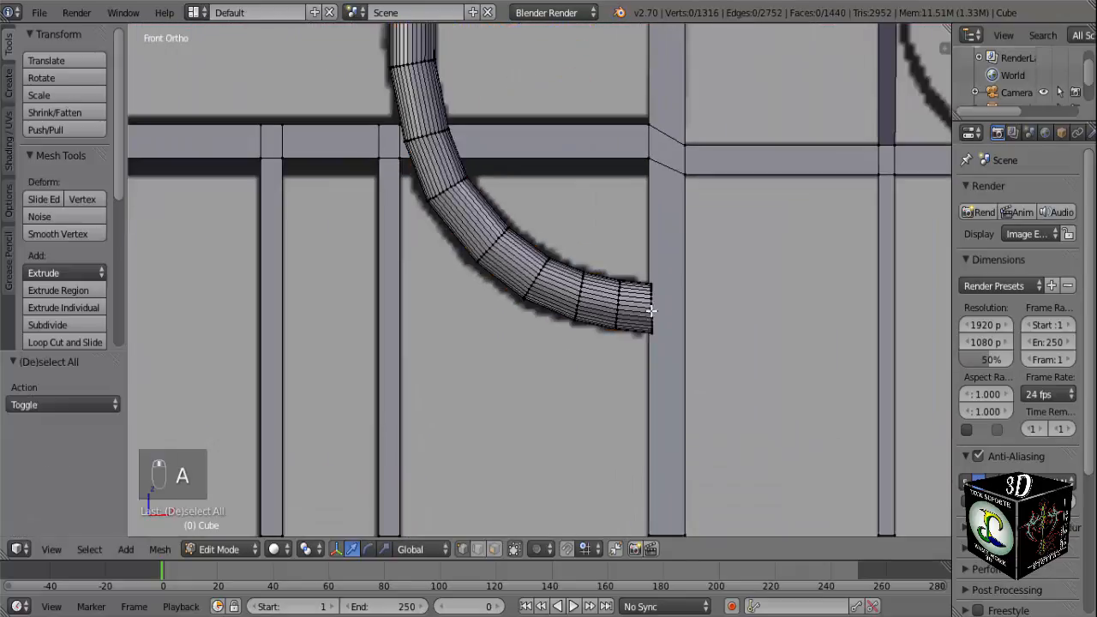
Box-select the complete end ring at the curved tube's lower end, beside the vertical post.
{"action": "key", "text": "b"}
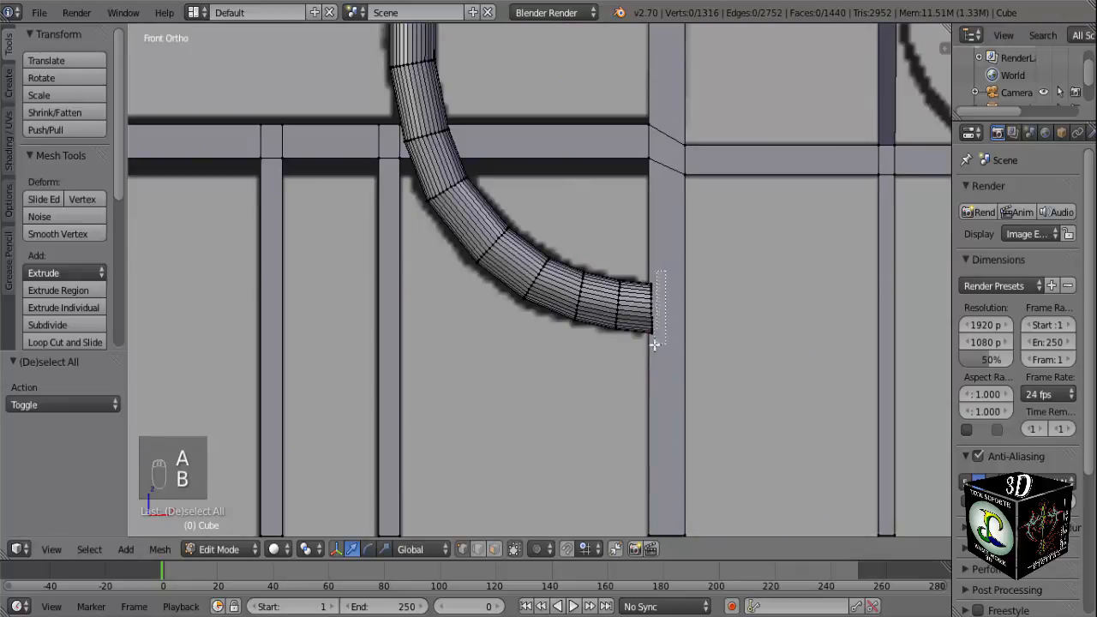
{"action": "left_click_drag", "start_coordinate": [654, 345], "coordinate": [646, 348]}
{"action": "scroll", "coordinate": [658, 340], "scroll_direction": "down", "scroll_amount": 2}
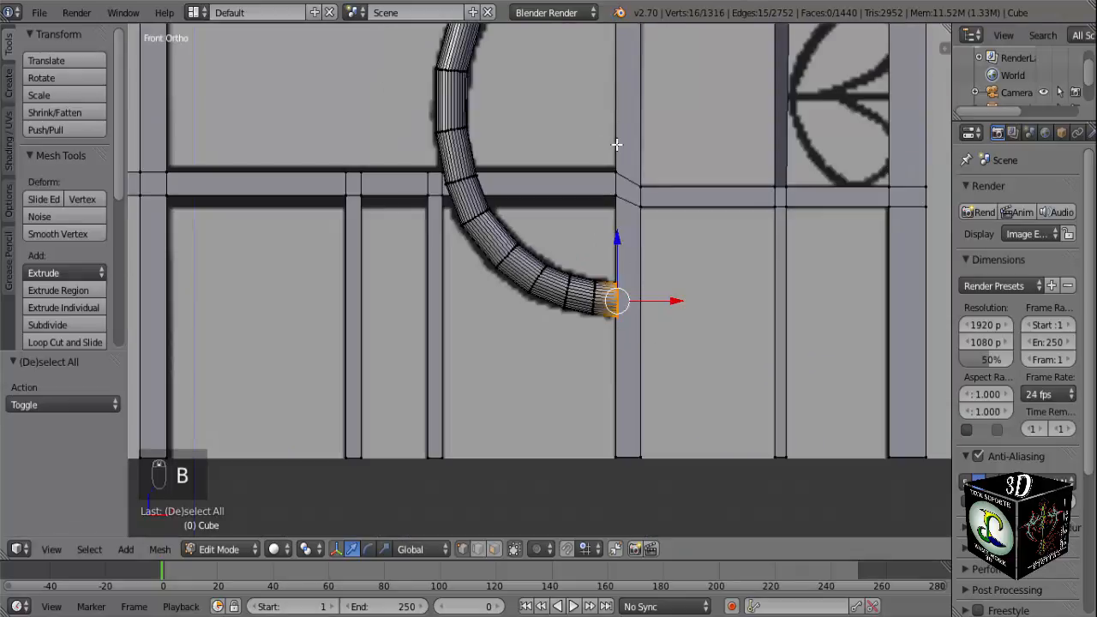
{"action": "middle_click_drag", "start_coordinate": [616, 147], "coordinate": [587, 313], "text": "shift"}
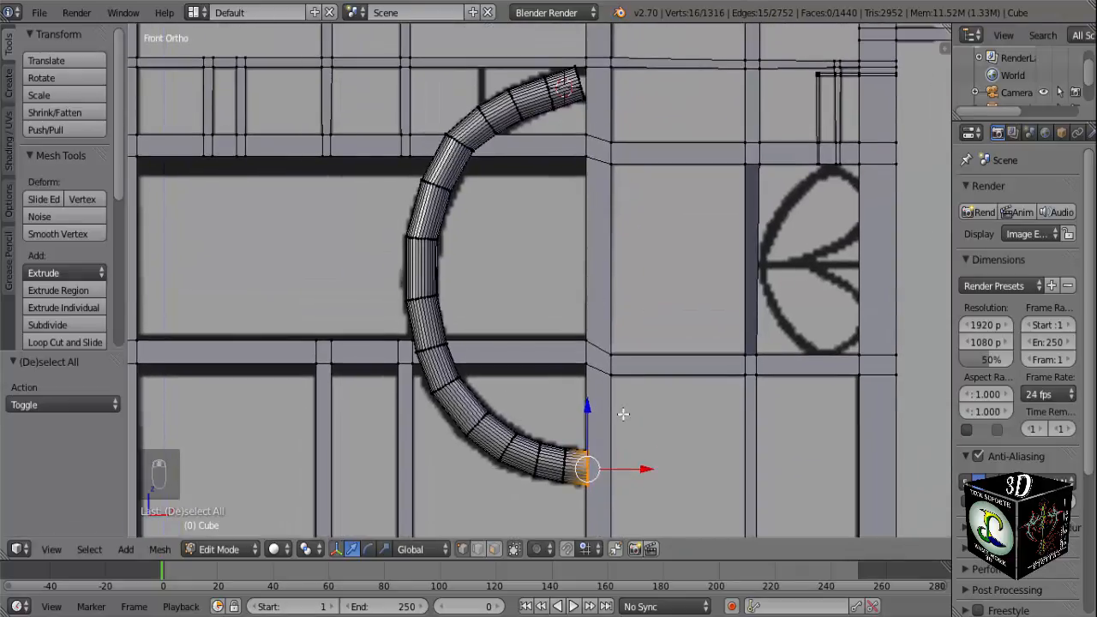
{"action": "middle_click_drag", "start_coordinate": [623, 414], "coordinate": [578, 367]}
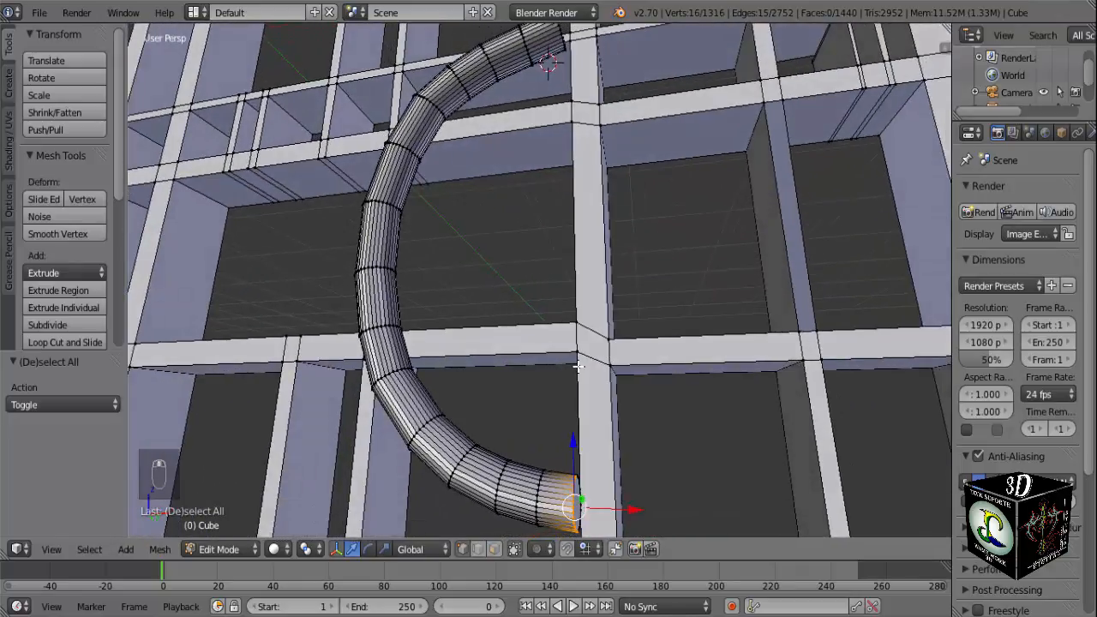
{"action": "key", "text": "KP_1"}
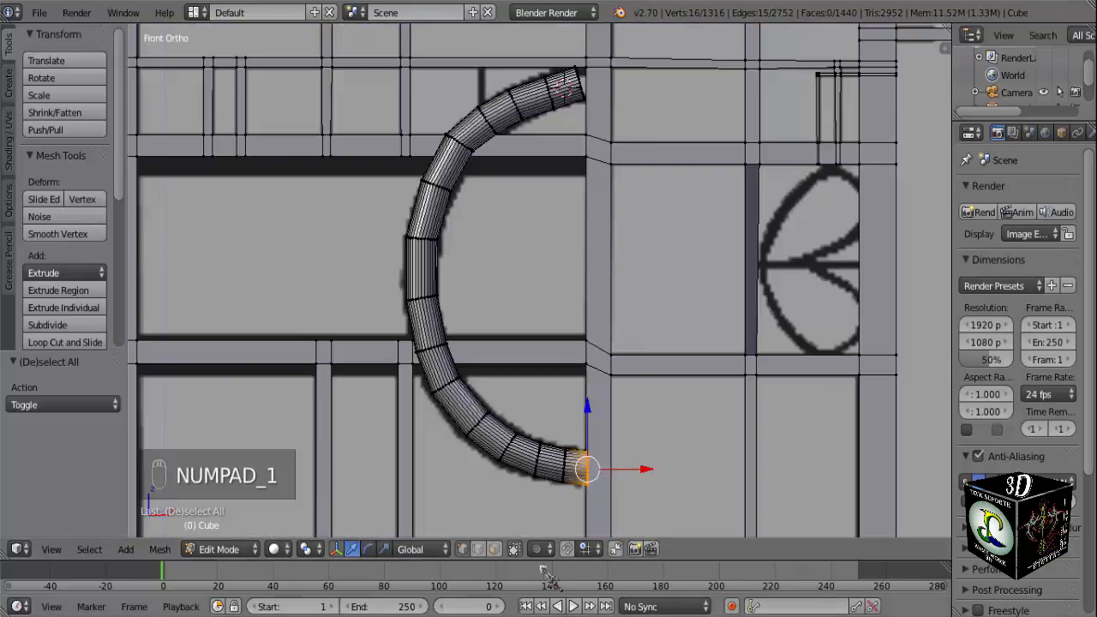
{"action": "scroll", "coordinate": [530, 451], "scroll_direction": "up", "scroll_amount": 5}
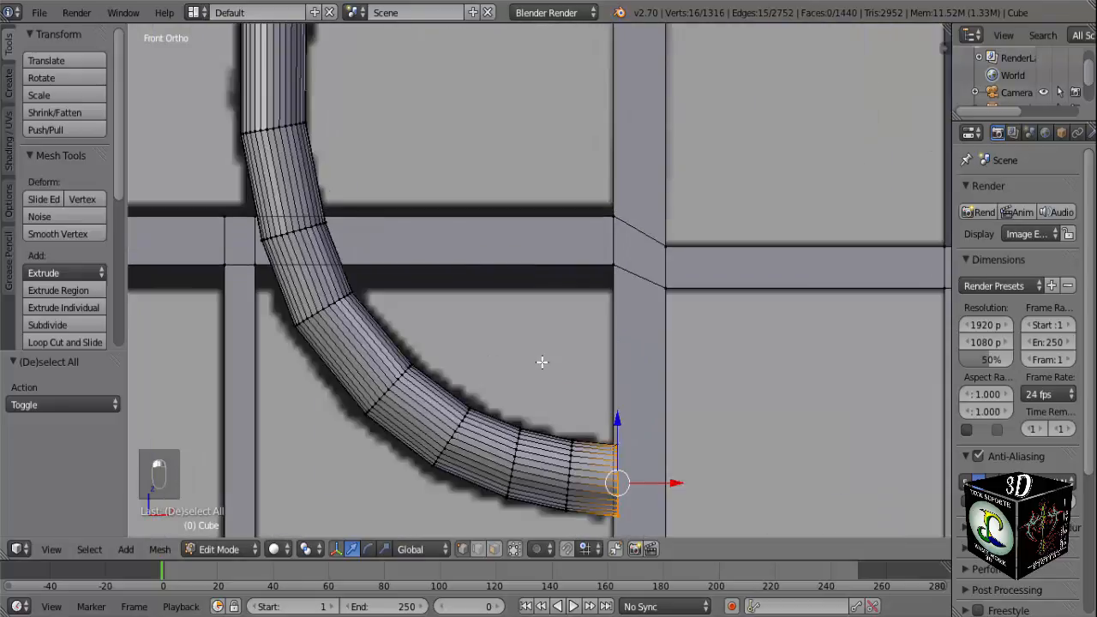
{"action": "key", "text": "b"}
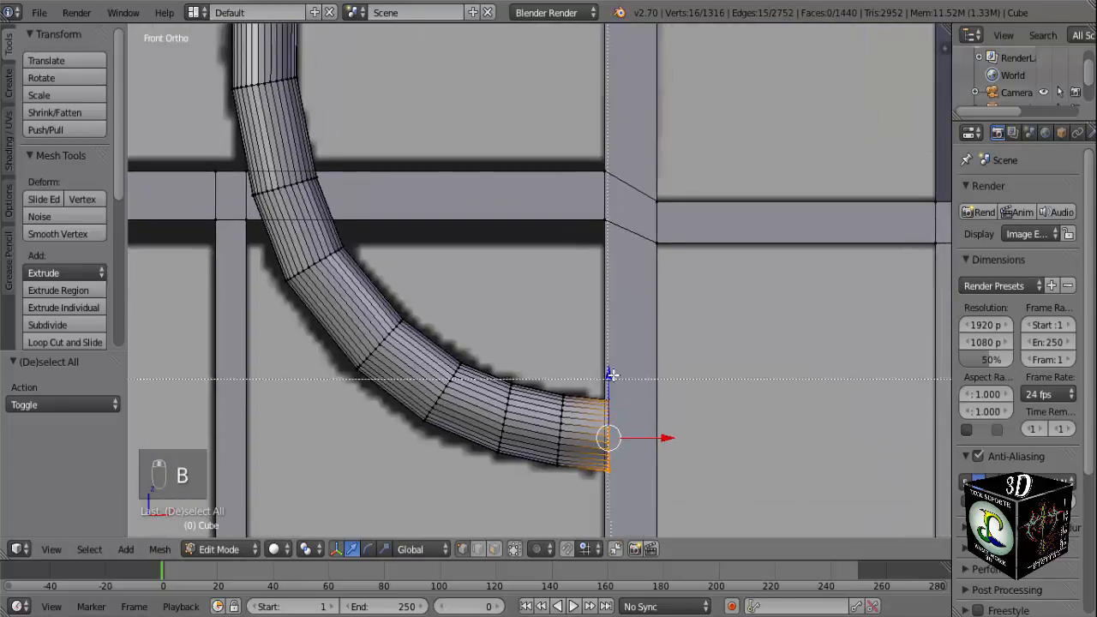
{"action": "mouse_move", "coordinate": [604, 485]}
{"action": "left_mouse_down"}
{"action": "mouse_move", "coordinate": [591, 495]}
{"action": "mouse_move", "coordinate": [609, 484]}
{"action": "left_mouse_up"}
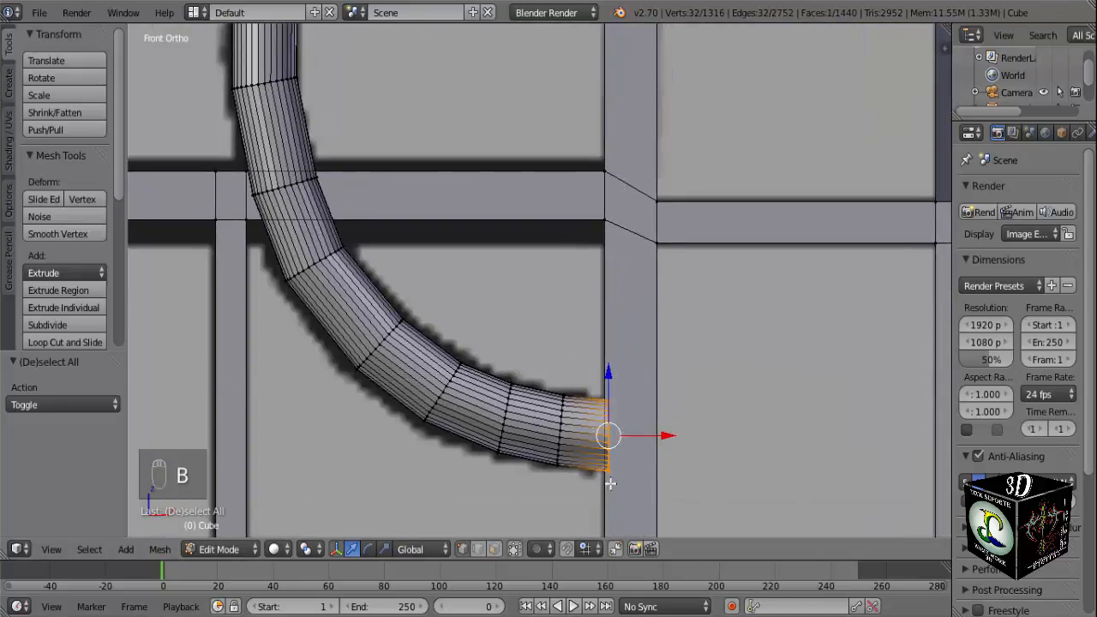
{"action": "left_click", "coordinate": [670, 437]}
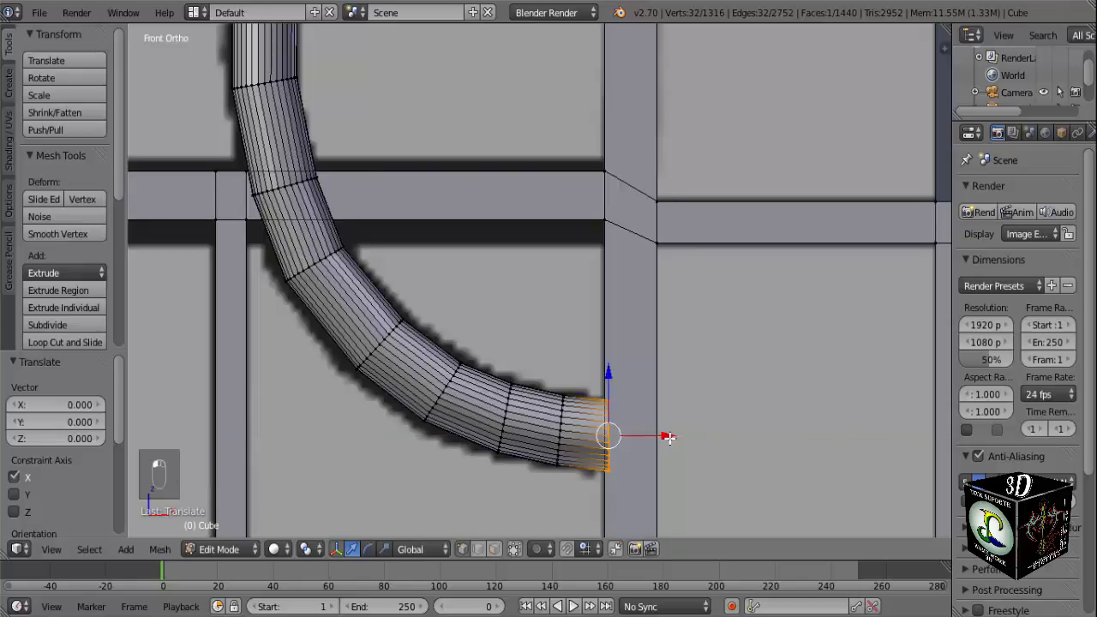
Extrude the tube's lower end about 0.065 along X onto the post and rotate the new ring 90° about Z.
{"action": "key", "text": "e"}
{"action": "left_click", "coordinate": [700, 437]}
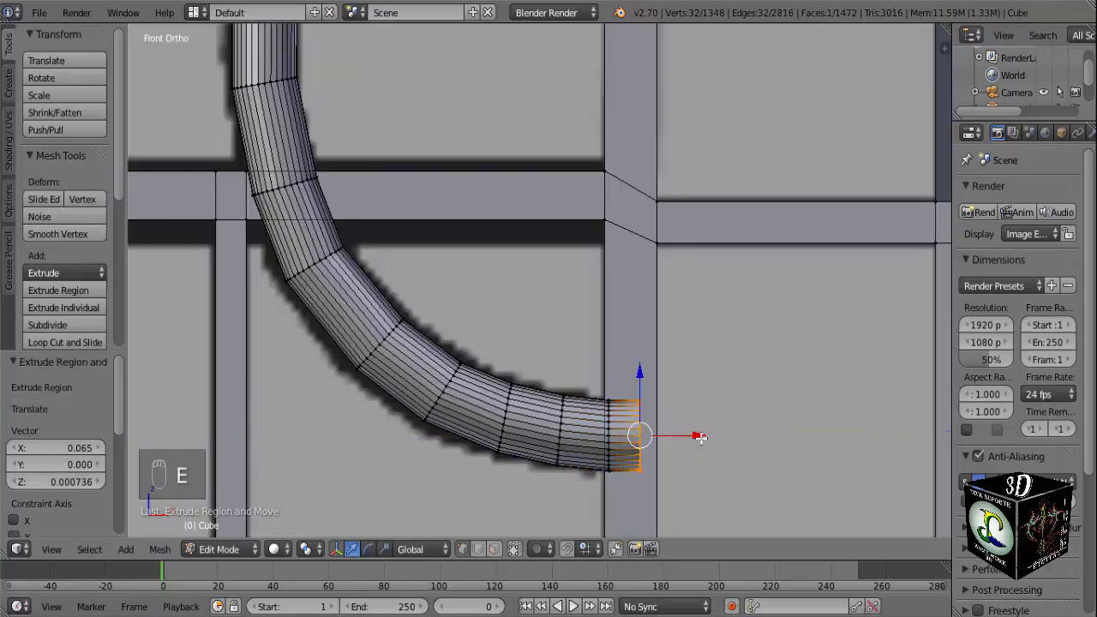
{"action": "key", "text": "r"}
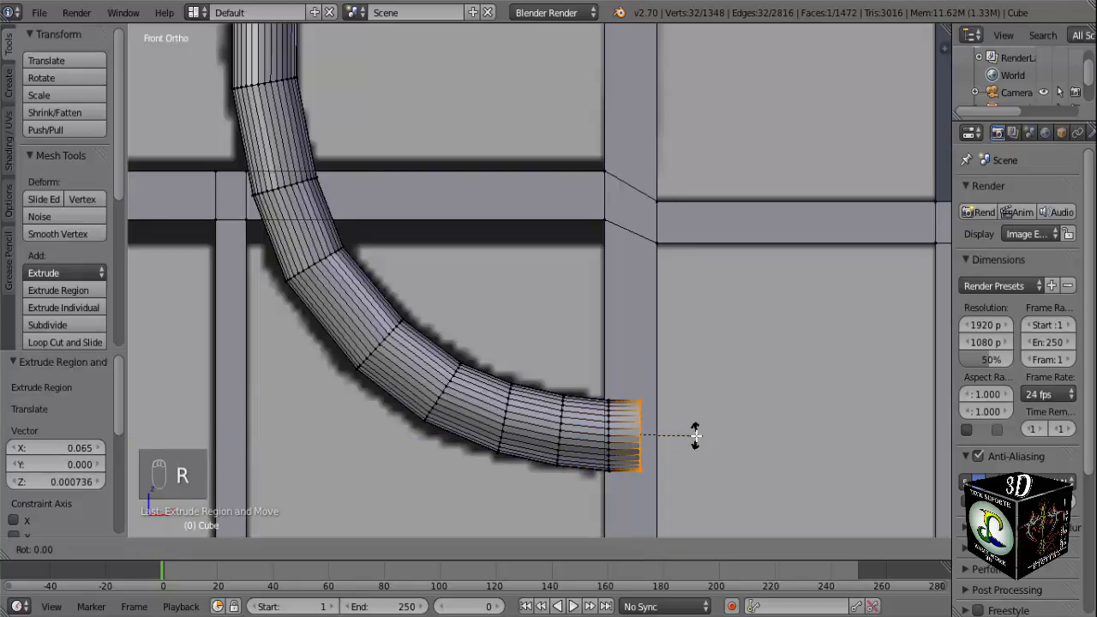
{"action": "type", "text": "z"}
{"action": "type", "text": "90"}
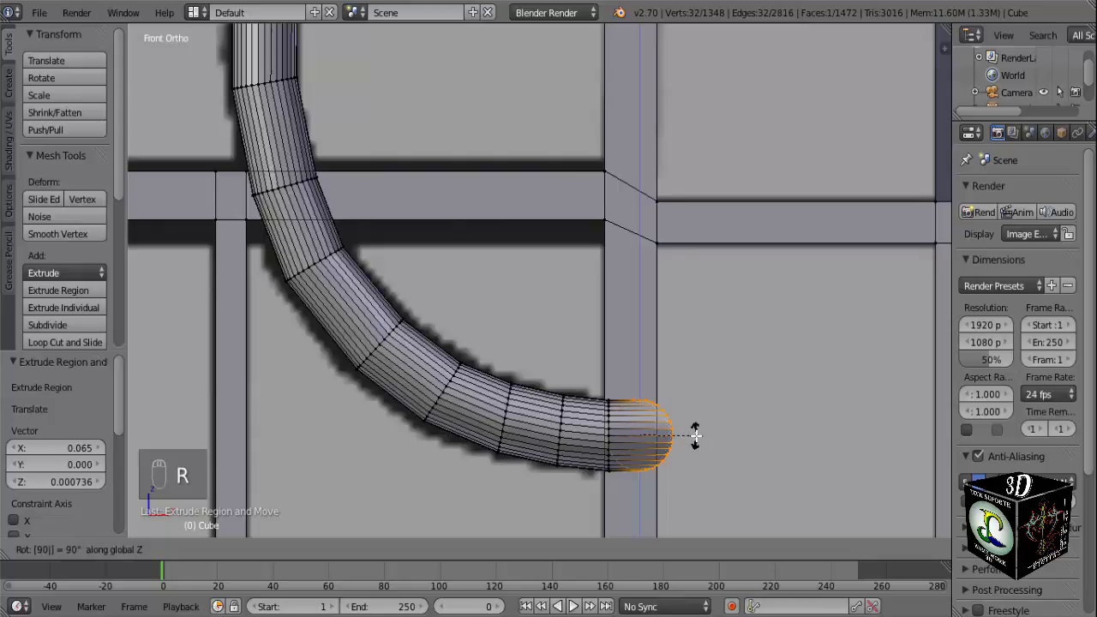
{"action": "key", "text": "Return"}
Move the rotated lower end ring 0.095 along Y toward the vertical post.
{"action": "middle_click_drag", "start_coordinate": [695, 436], "coordinate": [583, 472]}
{"action": "scroll", "coordinate": [600, 419], "scroll_direction": "down", "scroll_amount": 5}
{"action": "key", "text": "g"}
{"action": "key", "text": "y"}
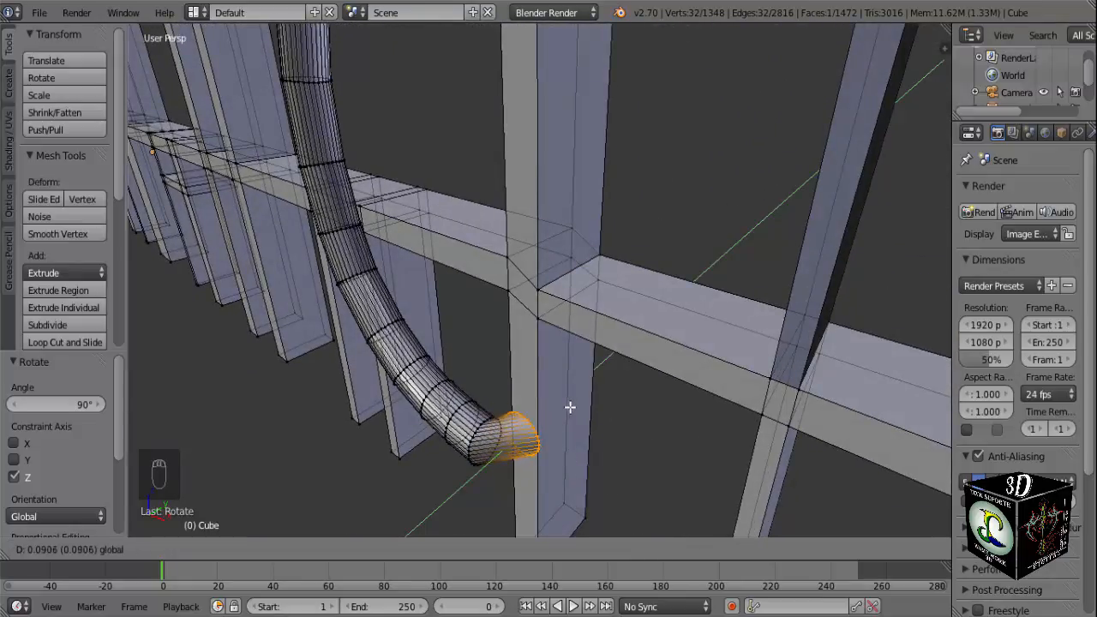
{"action": "left_click", "coordinate": [570, 406]}
{"action": "middle_click_drag", "start_coordinate": [554, 426], "coordinate": [612, 372]}
{"action": "scroll", "coordinate": [632, 396], "scroll_direction": "up", "scroll_amount": 3}
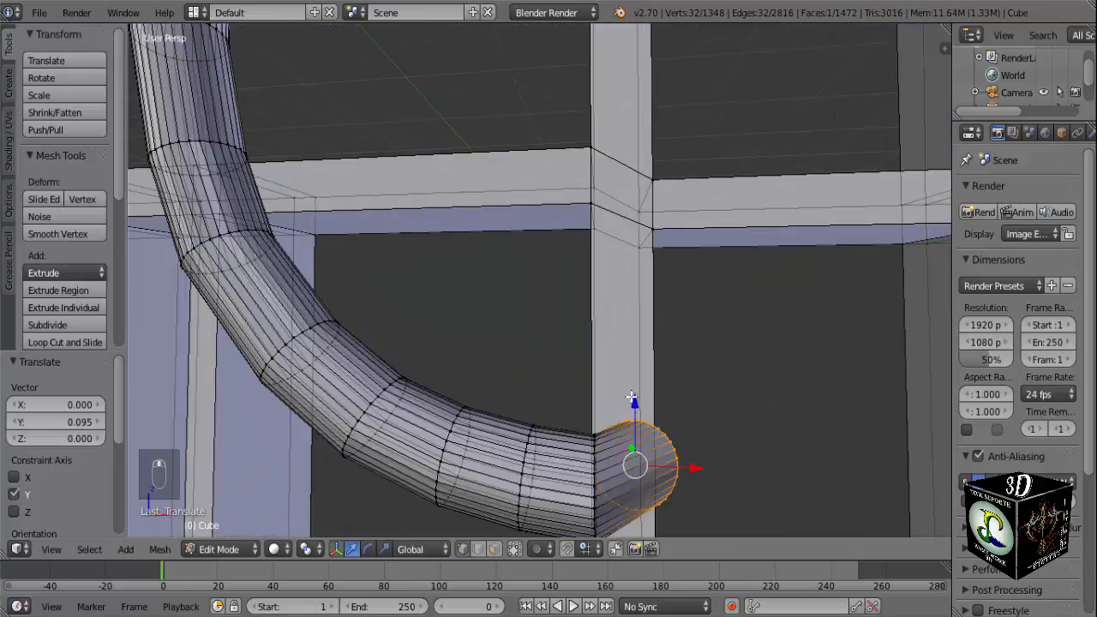
Scale the lower end ring to 0.559, push it further along Y into the post, and check the joint in Object Mode.
{"action": "middle_click_drag", "start_coordinate": [691, 435], "coordinate": [727, 243]}
{"action": "key", "text": "s"}
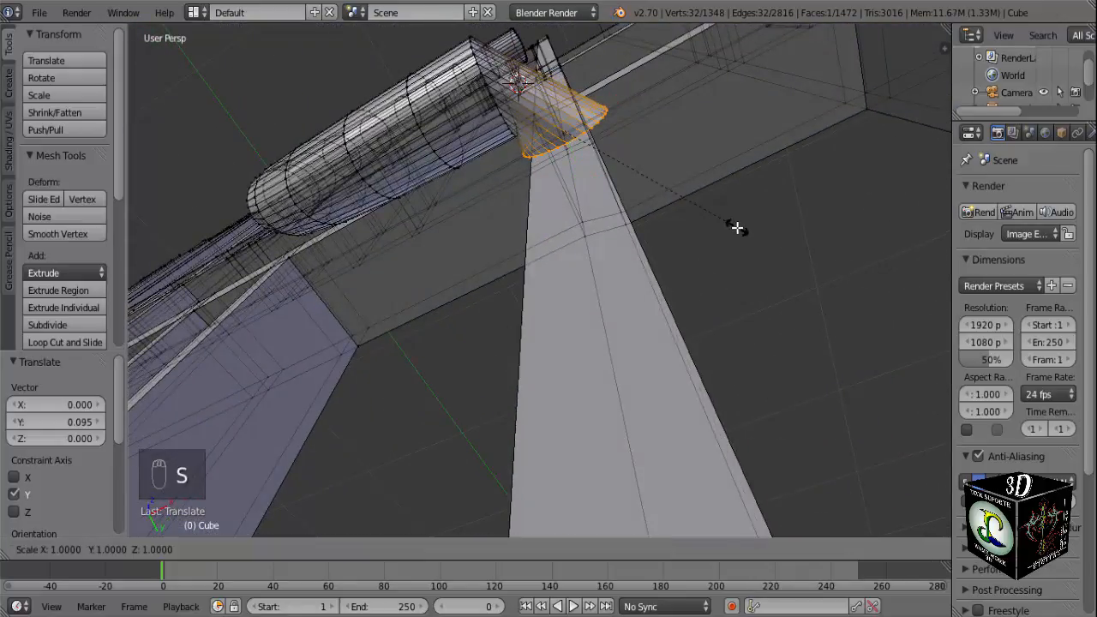
{"action": "left_click", "coordinate": [642, 213]}
{"action": "middle_click_drag", "start_coordinate": [642, 214], "coordinate": [692, 162]}
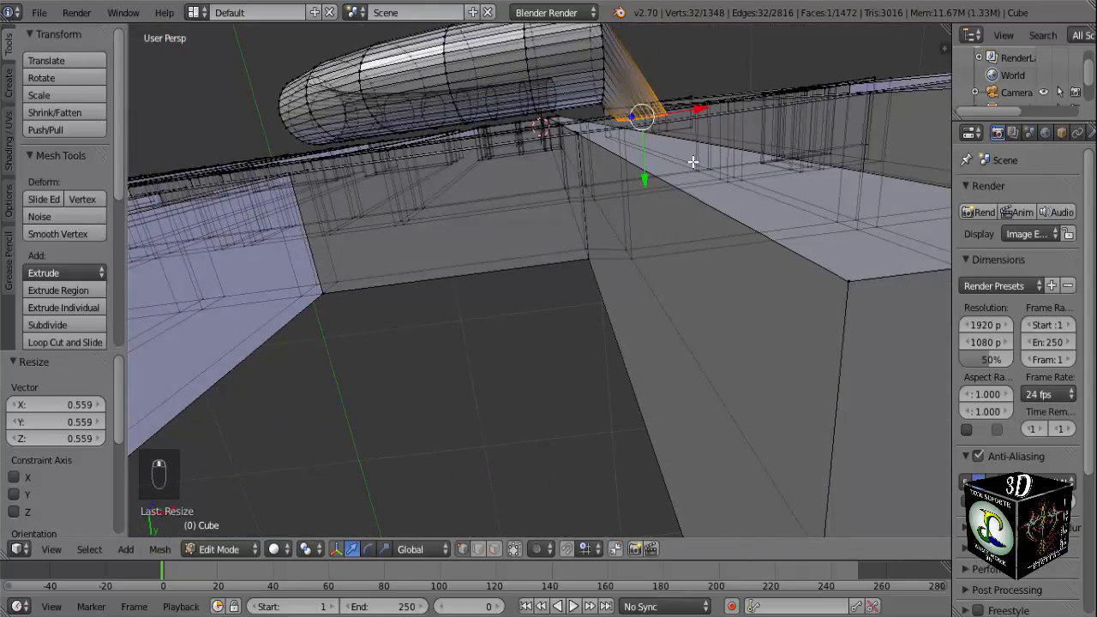
{"action": "left_click_drag", "start_coordinate": [644, 177], "coordinate": [642, 204]}
{"action": "middle_click_drag", "start_coordinate": [641, 205], "coordinate": [567, 311]}
{"action": "key", "text": "Tab"}
{"action": "scroll", "coordinate": [648, 369], "scroll_direction": "down", "scroll_amount": 5}
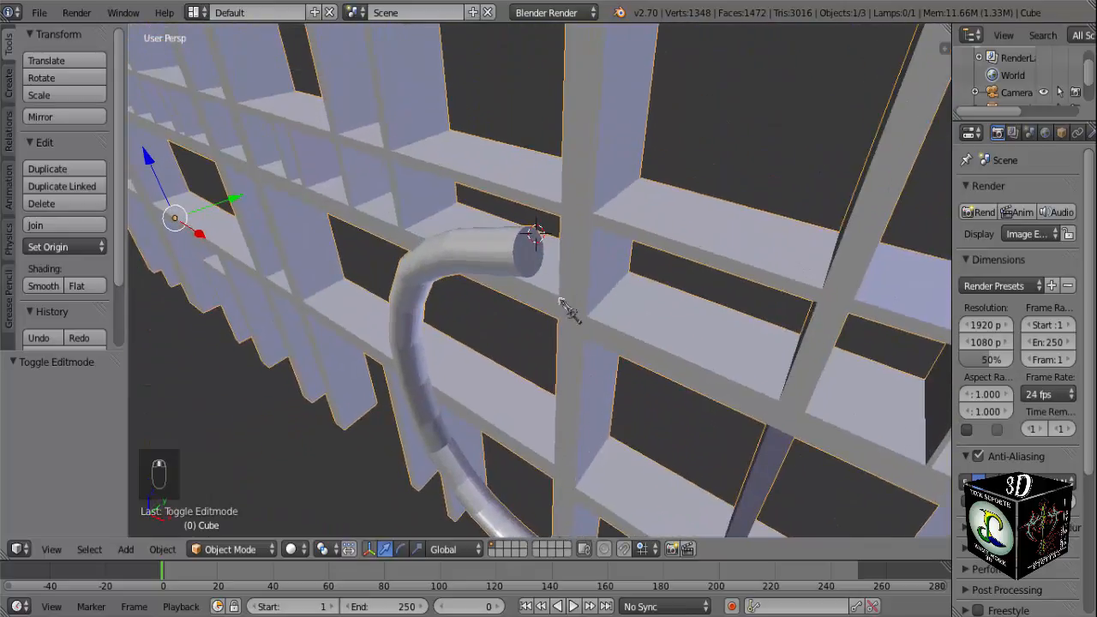
{"action": "key", "text": "Tab"}
In the front view, clear the selection and box-select the complete end ring at the curved tube's upper end.
{"action": "middle_click_drag", "start_coordinate": [525, 249], "coordinate": [594, 265]}
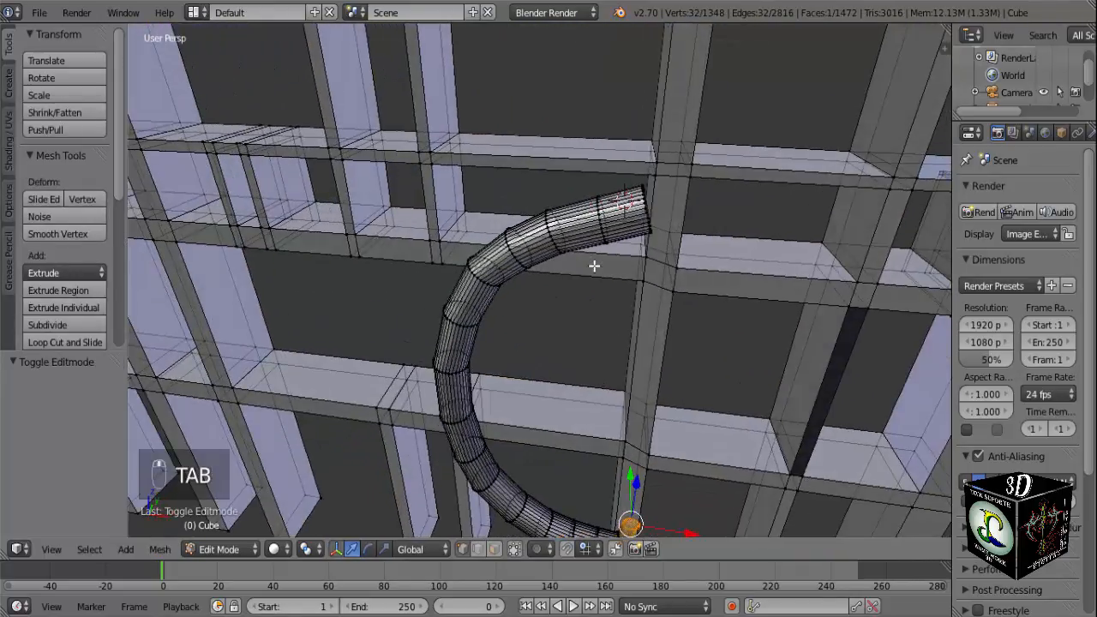
{"action": "key", "text": "KP_1"}
{"action": "middle_click_drag", "start_coordinate": [602, 227], "coordinate": [587, 309], "text": "shift"}
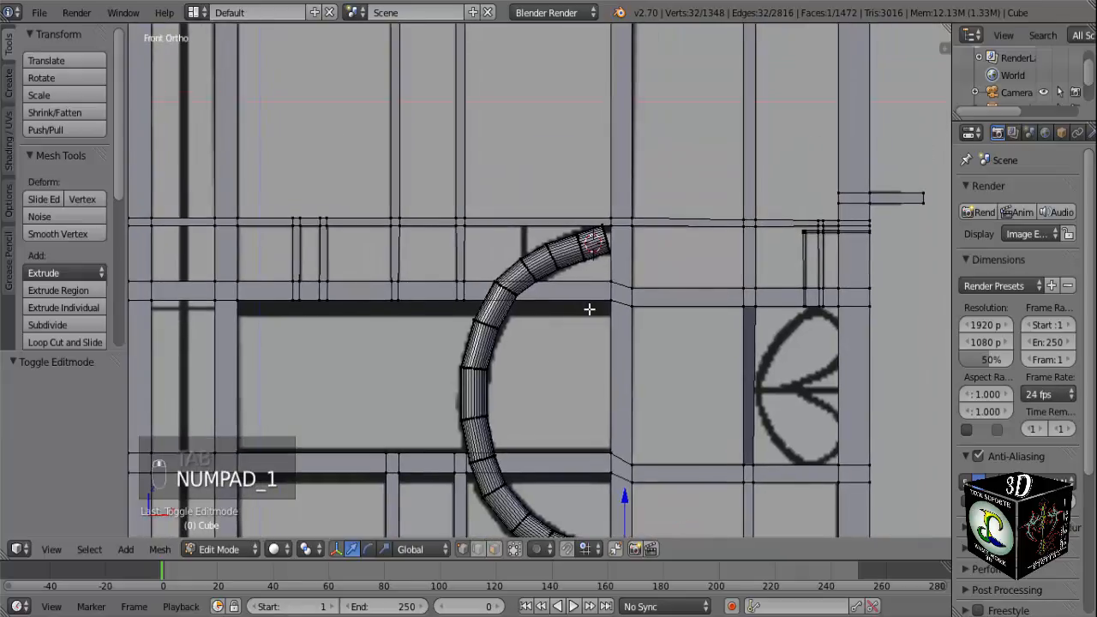
{"action": "scroll", "coordinate": [588, 308], "scroll_direction": "up", "scroll_amount": 5}
{"action": "middle_click_drag", "start_coordinate": [602, 260], "coordinate": [499, 336], "text": "shift"}
{"action": "key", "text": "a"}
{"action": "key", "text": "a"}
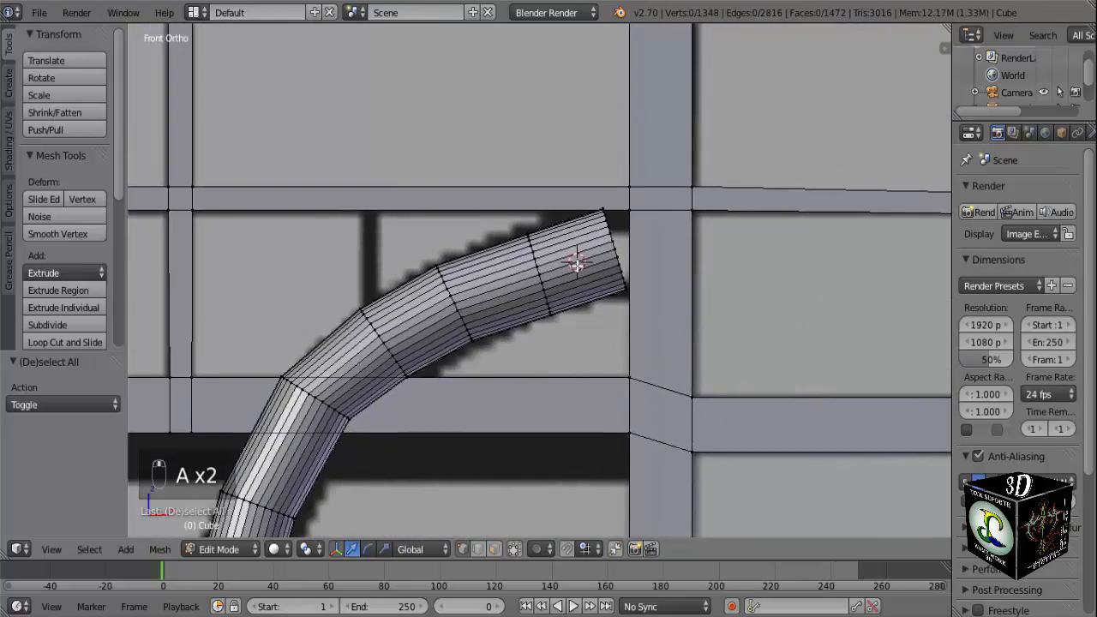
{"action": "key", "text": "b"}
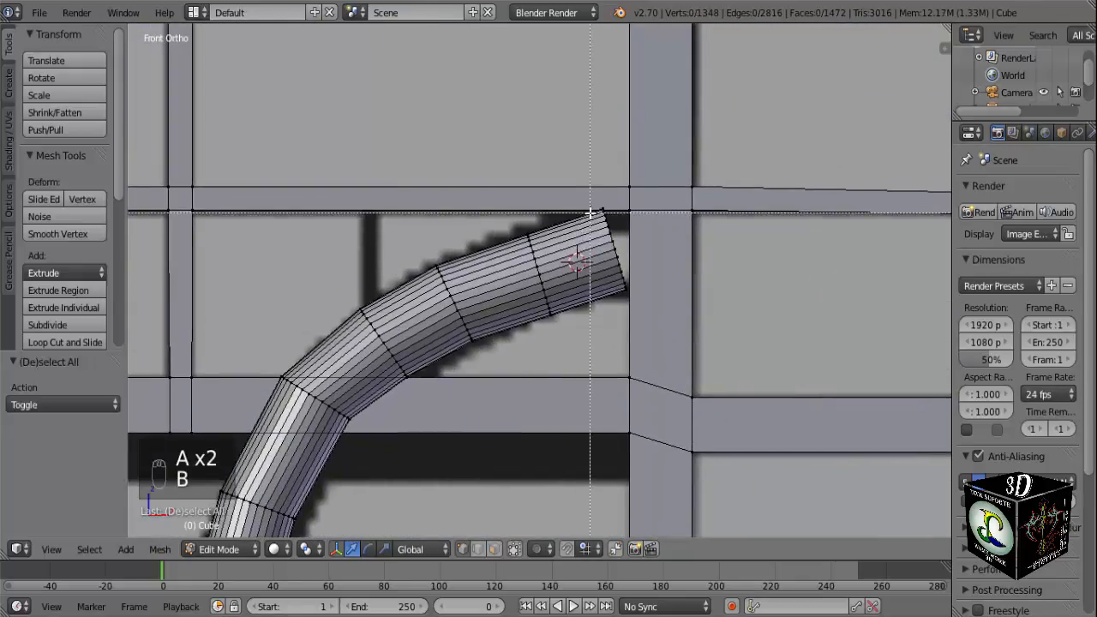
{"action": "left_click_drag", "start_coordinate": [617, 272], "coordinate": [623, 295]}
{"action": "key", "text": "b"}
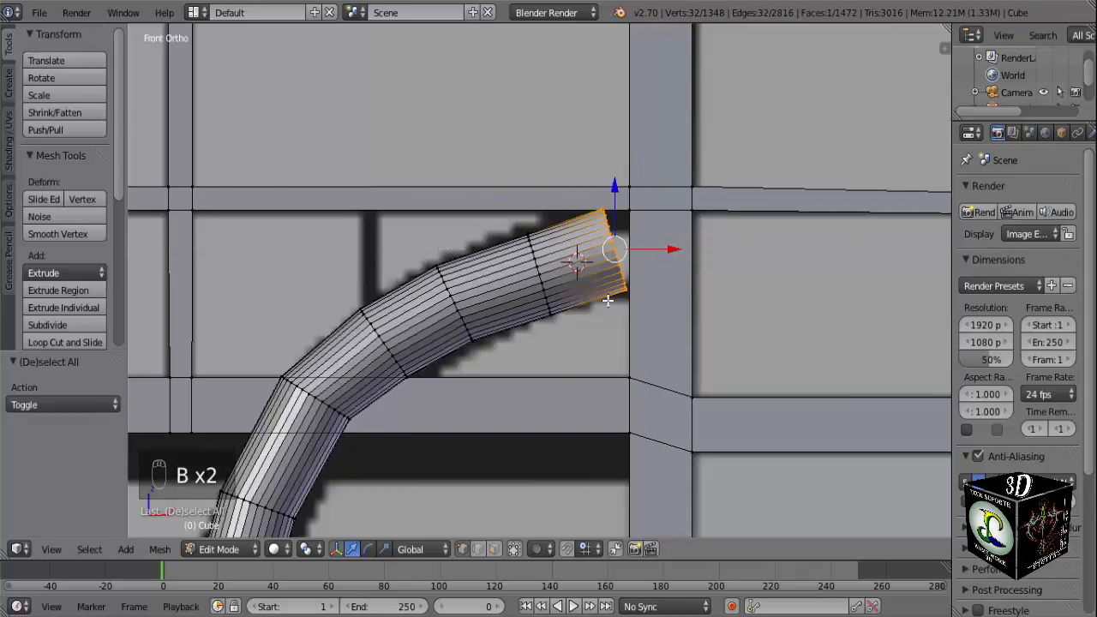
{"action": "middle_click_drag", "start_coordinate": [623, 295], "coordinate": [614, 329]}
Rotate the tube's upper end ring 7.69° in the front view and move it 0.043 along X to the vertical post.
{"action": "scroll", "coordinate": [614, 329], "scroll_direction": "down", "scroll_amount": 3}
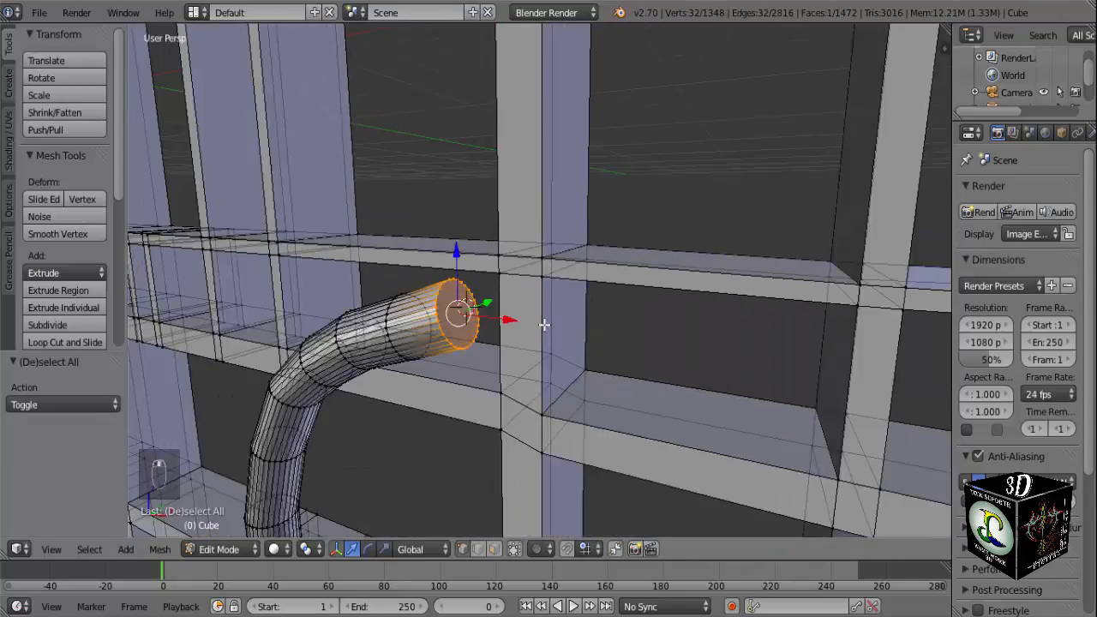
{"action": "middle_click_drag", "start_coordinate": [488, 323], "coordinate": [523, 301]}
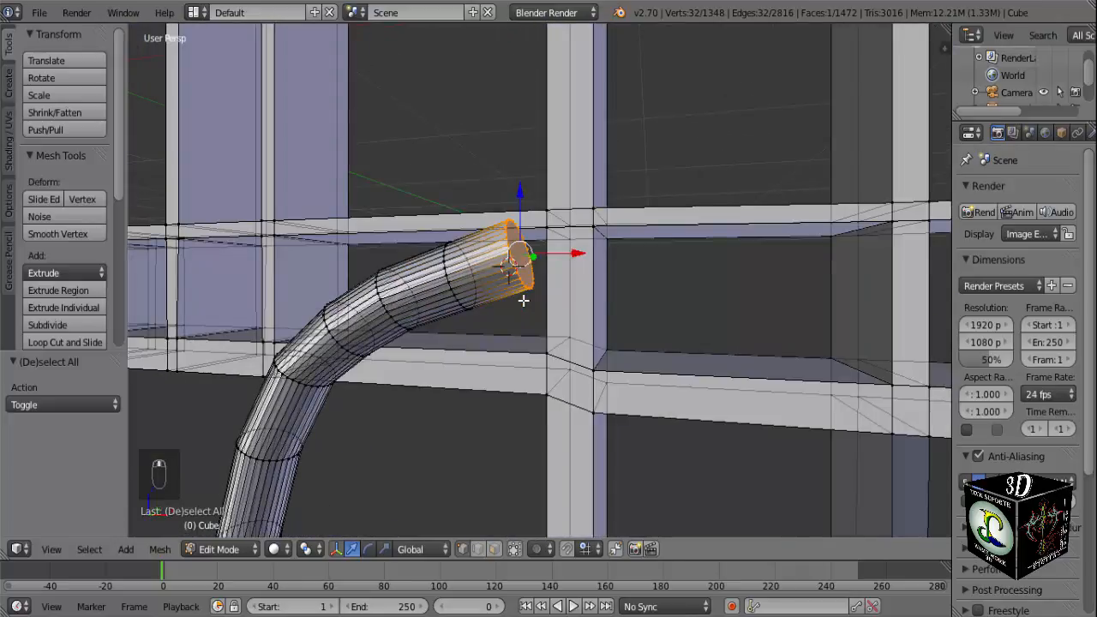
{"action": "key", "text": "KP_1"}
{"action": "key", "text": "r"}
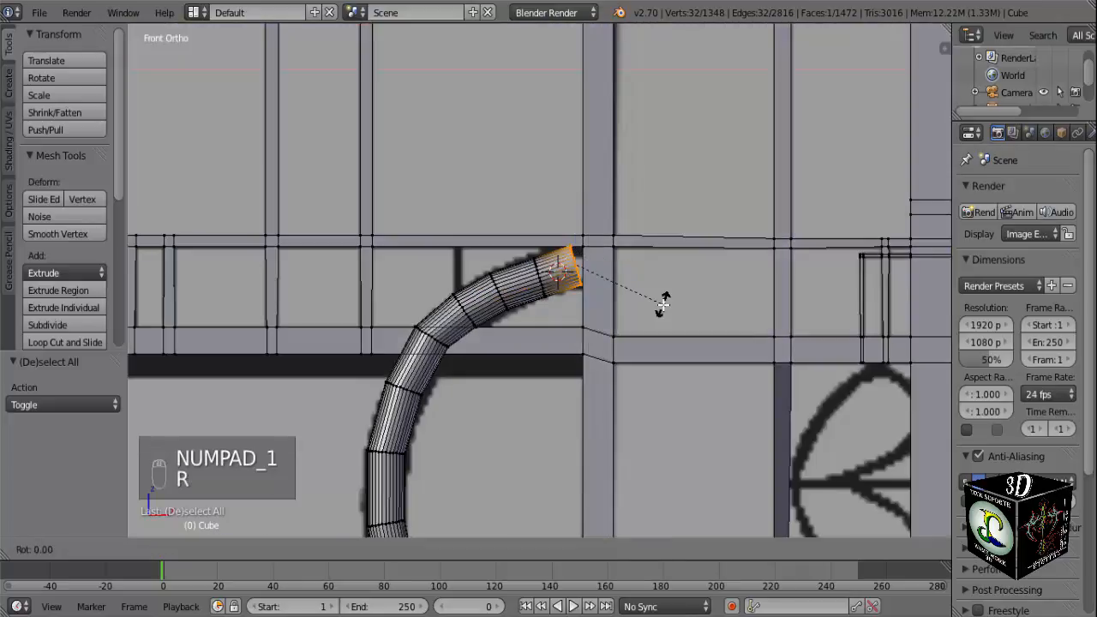
{"action": "left_click", "coordinate": [616, 277]}
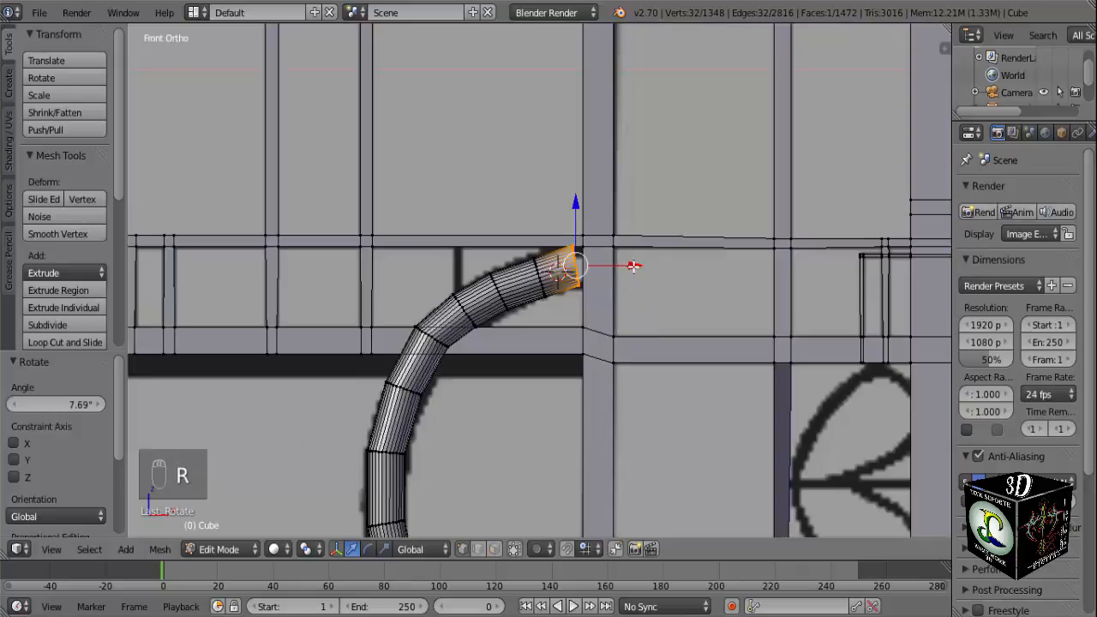
{"action": "left_click_drag", "start_coordinate": [634, 266], "coordinate": [646, 269]}
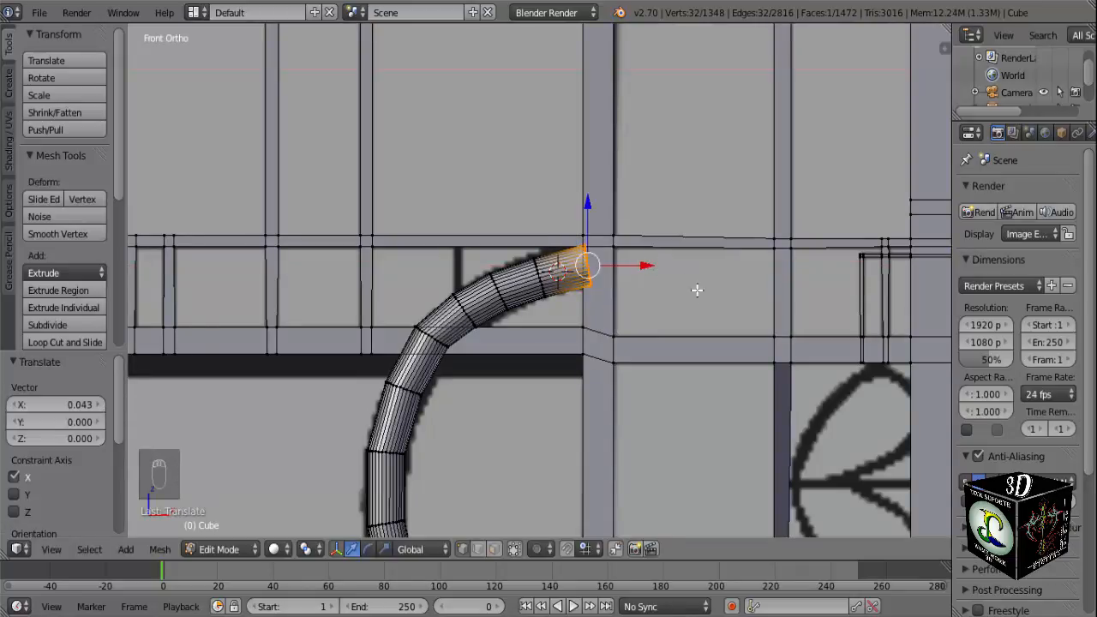
Rotate the upper end ring about another 7° to stand upright and shift it -0.006 along X.
{"action": "key", "text": "r"}
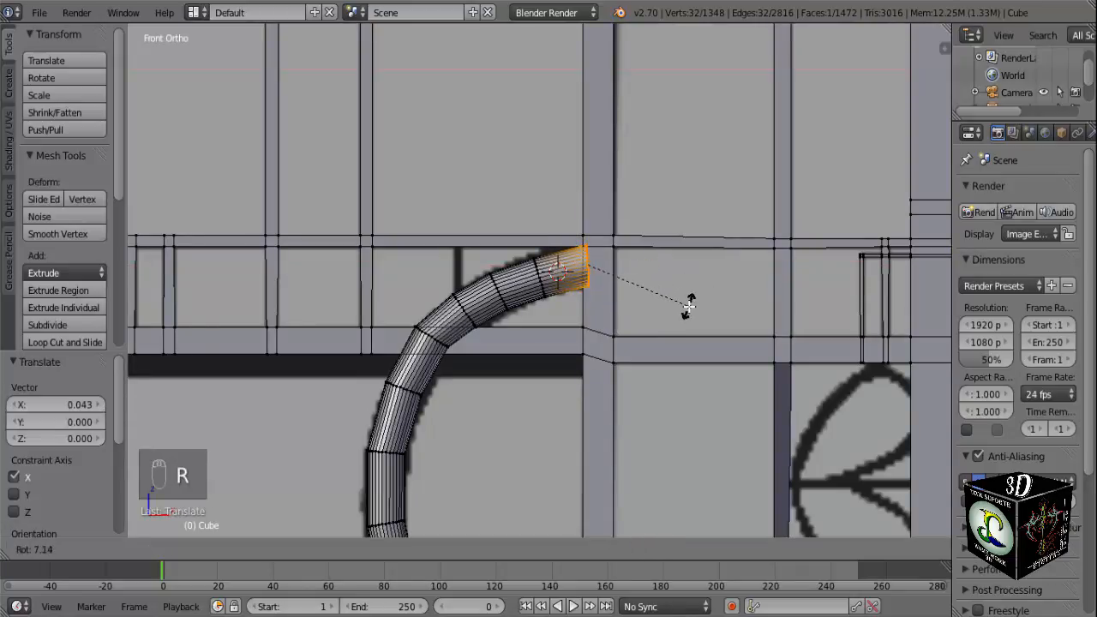
{"action": "left_click", "coordinate": [678, 304]}
{"action": "left_click_drag", "start_coordinate": [647, 266], "coordinate": [645, 267]}
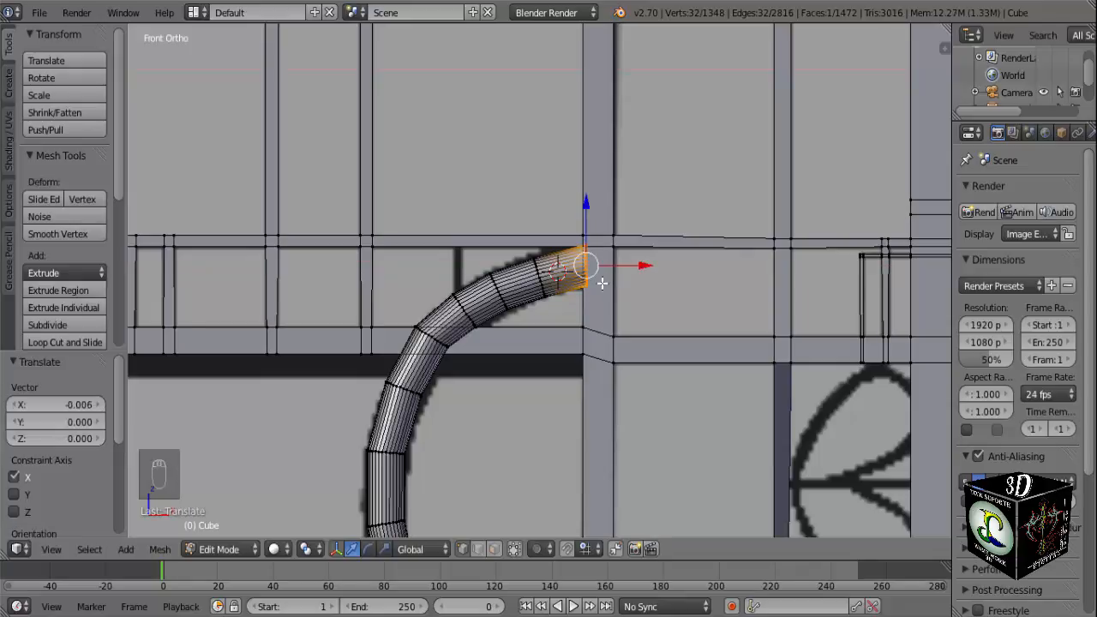
Extrude the tube's upper end about 0.060 along X onto the post and rotate the new ring 90° about Z.
{"action": "key", "text": "e"}
{"action": "left_click", "coordinate": [618, 283]}
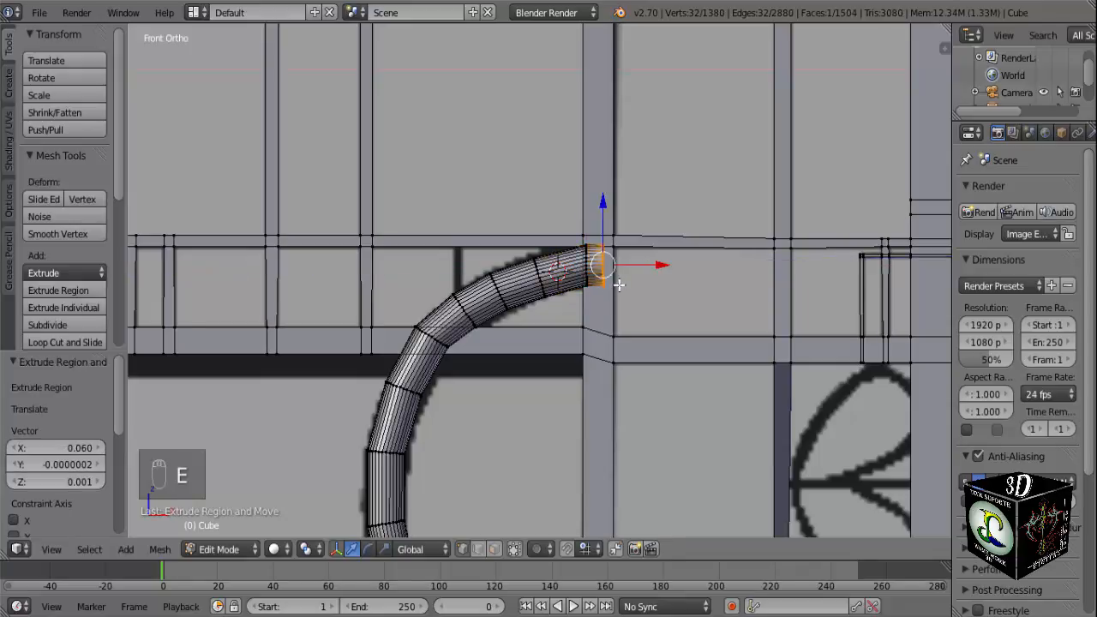
{"action": "type", "text": "rz90"}
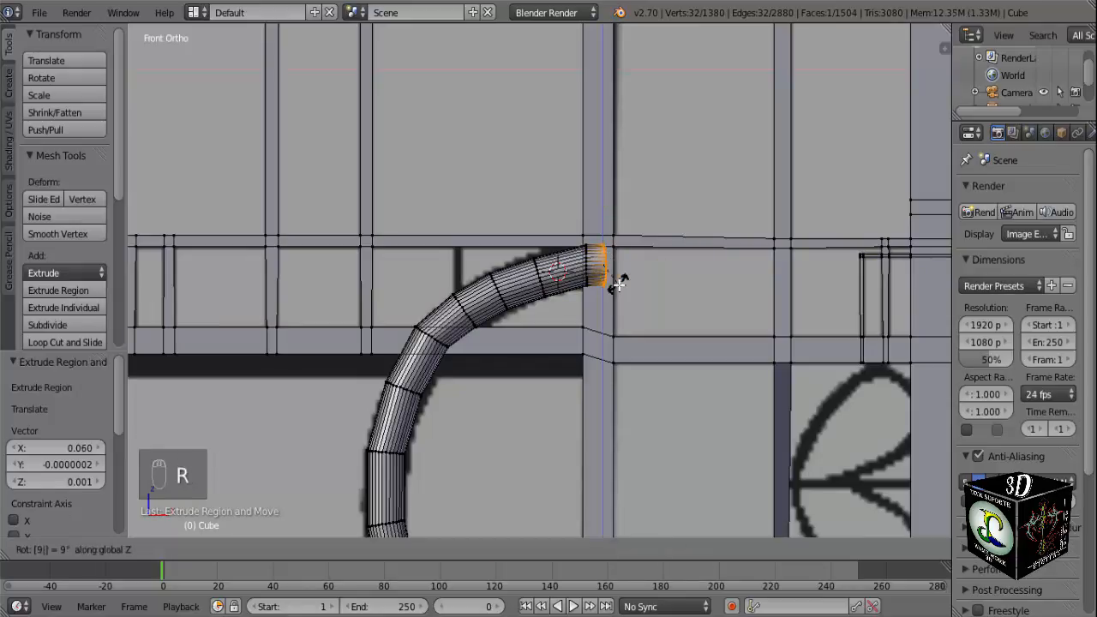
{"action": "key", "text": "Return"}
Move the rotated upper end ring 0.119 along Y toward the vertical post.
{"action": "middle_click_drag", "start_coordinate": [614, 276], "coordinate": [512, 360]}
{"action": "scroll", "coordinate": [506, 347], "scroll_direction": "up", "scroll_amount": 3}
{"action": "middle_click_drag", "start_coordinate": [423, 292], "coordinate": [529, 297]}
{"action": "key", "text": "g"}
{"action": "left_click", "coordinate": [500, 321]}
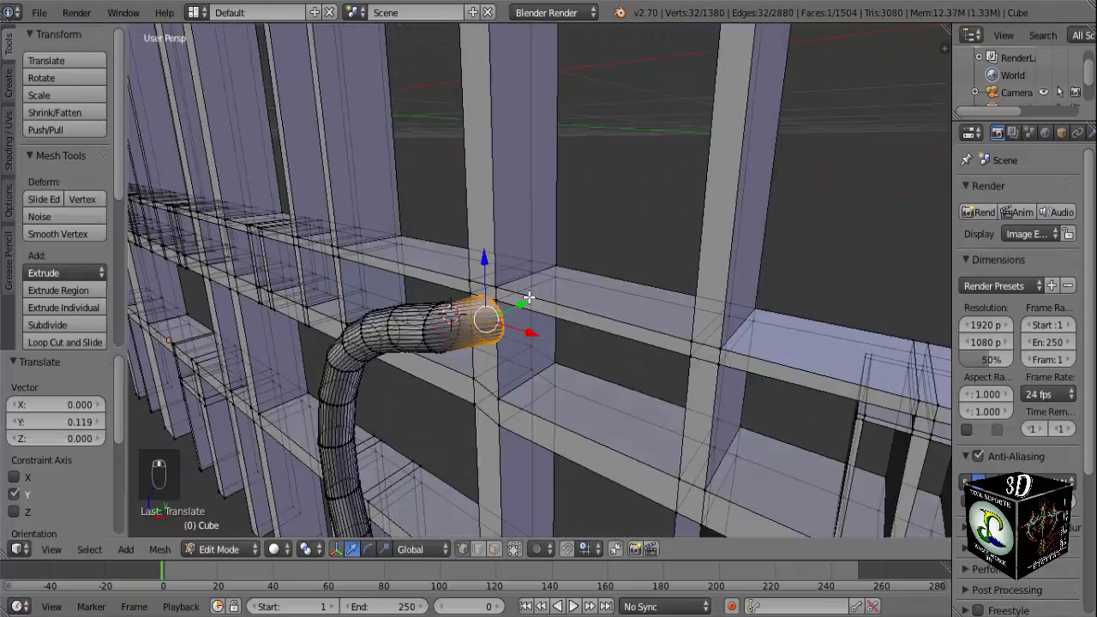
Scale the tube's upper end ring to 0.689 and move it -0.015 along X so it fits within the vertical post.
{"action": "key", "text": "KP_Decimal"}
{"action": "key", "text": "KP_1"}
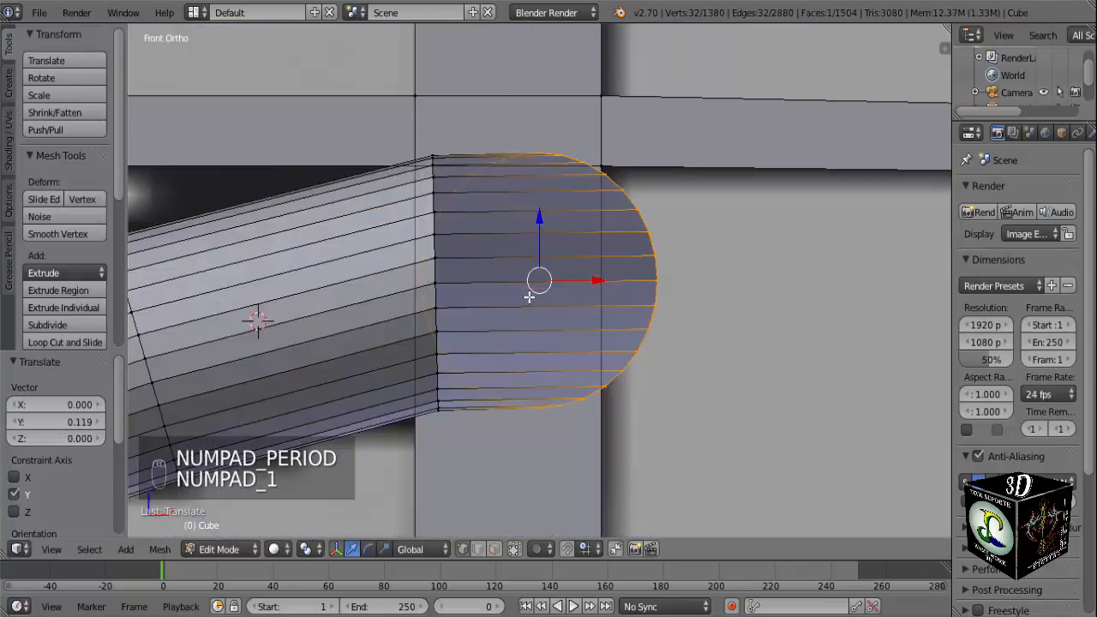
{"action": "key", "text": "s"}
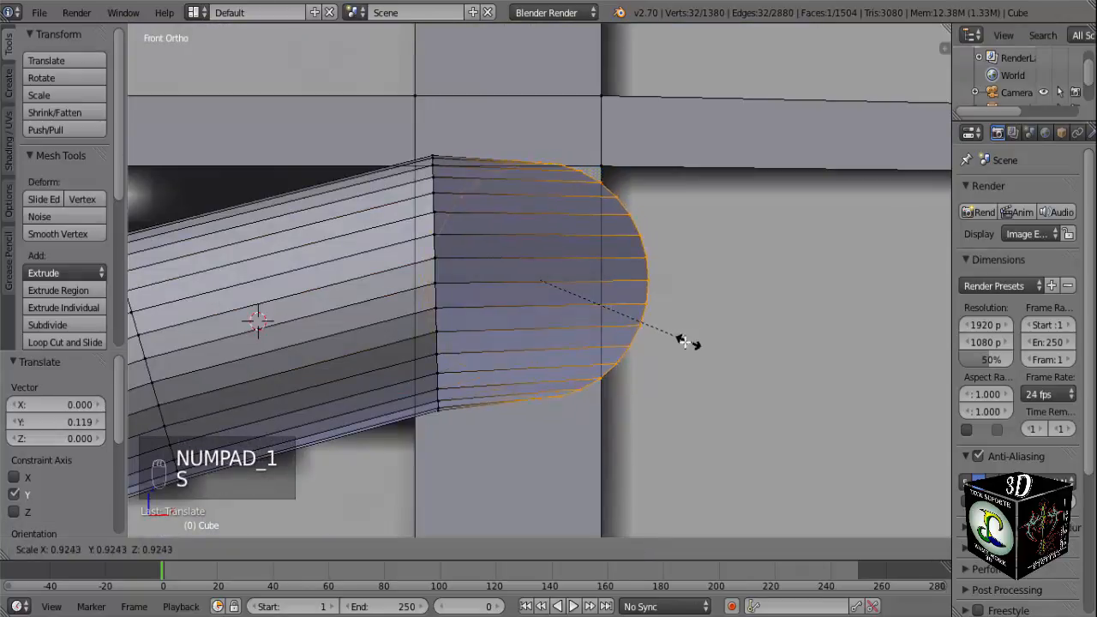
{"action": "left_click", "coordinate": [647, 336]}
{"action": "key", "text": "g"}
{"action": "key", "text": "x"}
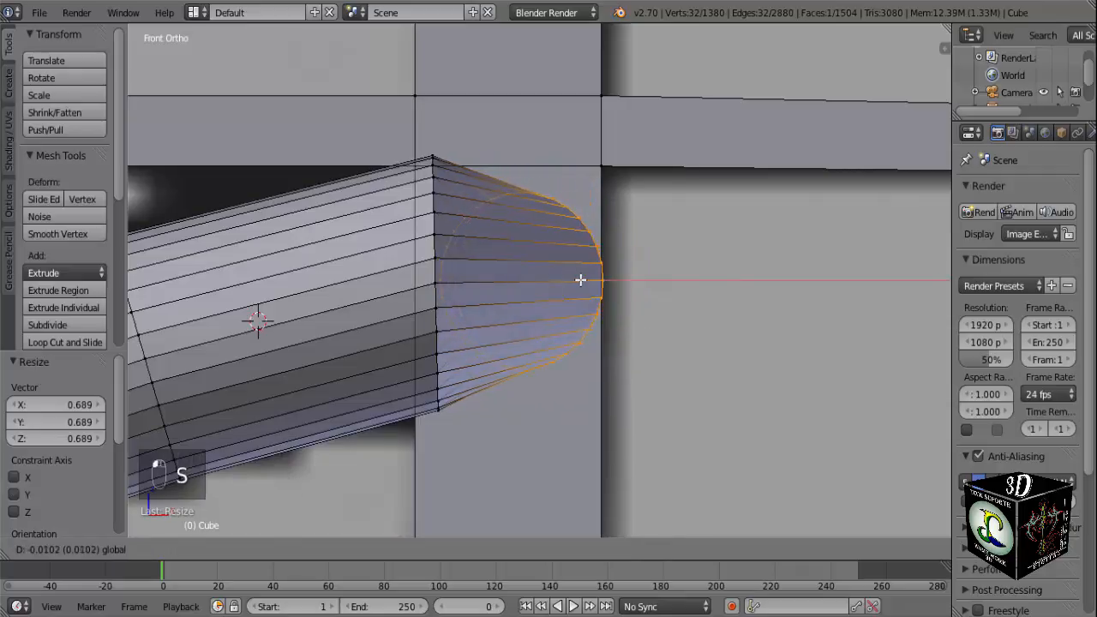
{"action": "left_click", "coordinate": [572, 280]}
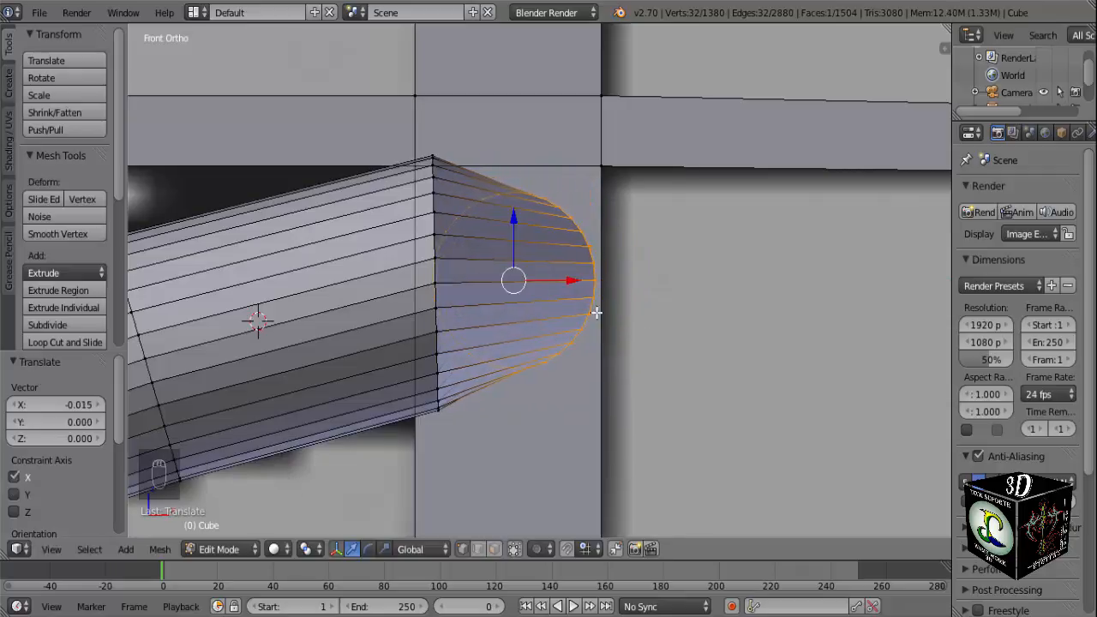
Select the whole linked half ring and duplicate it 0.630 along Y to the back side of the gate.
{"action": "middle_click_drag", "start_coordinate": [594, 311], "coordinate": [538, 377]}
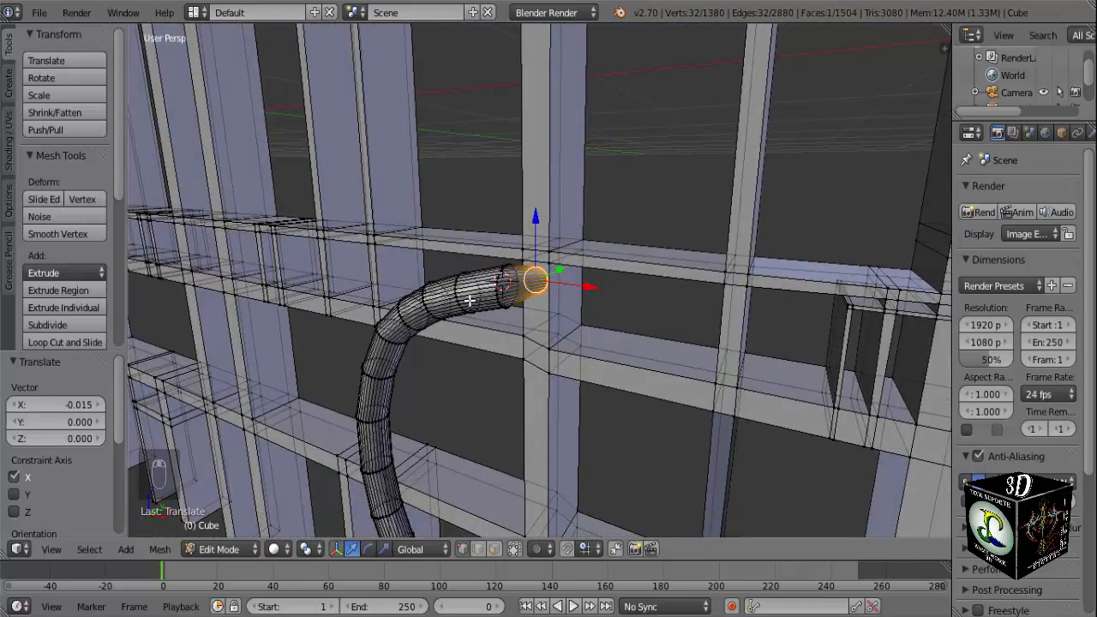
{"action": "key", "text": "l"}
{"action": "scroll", "coordinate": [470, 300], "scroll_direction": "down", "scroll_amount": 6}
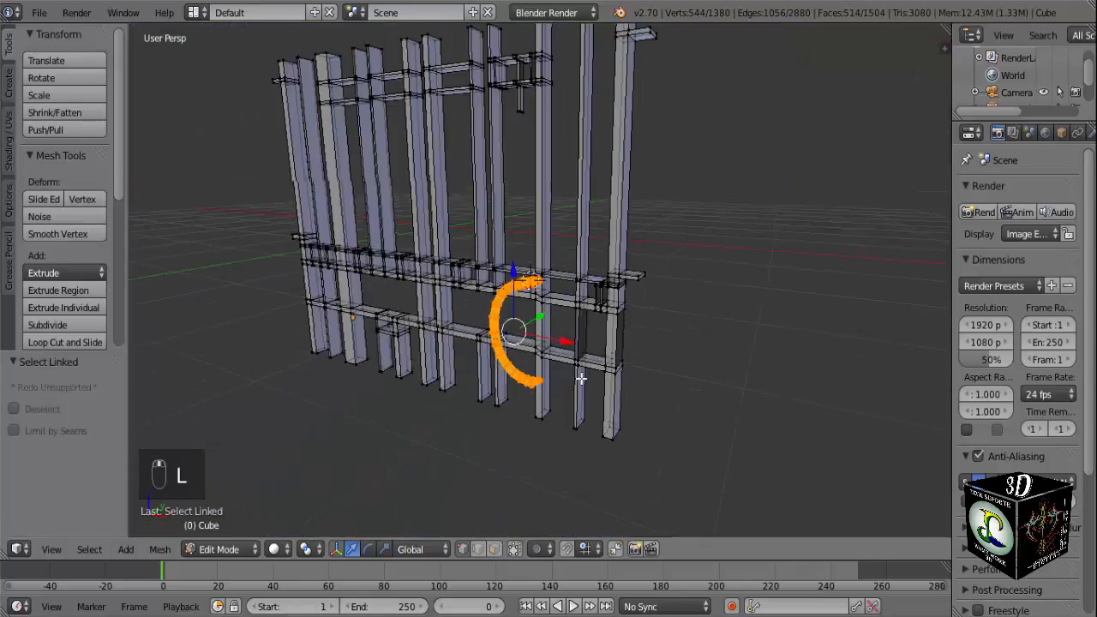
{"action": "middle_click_drag", "start_coordinate": [580, 380], "coordinate": [470, 375]}
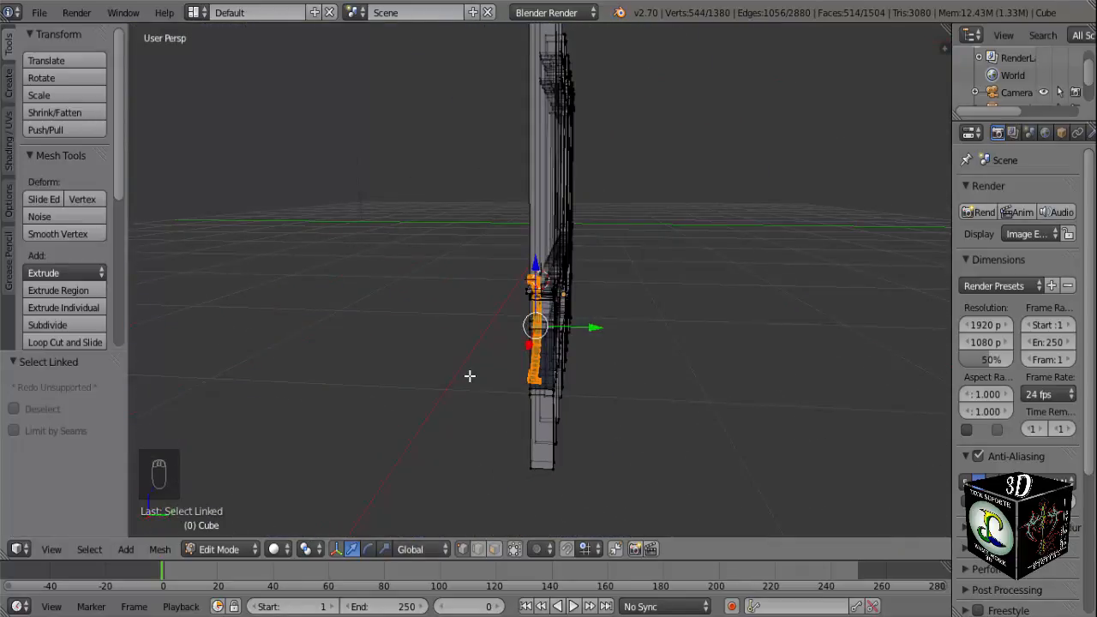
{"action": "scroll", "coordinate": [477, 379], "scroll_direction": "up", "scroll_amount": 2}
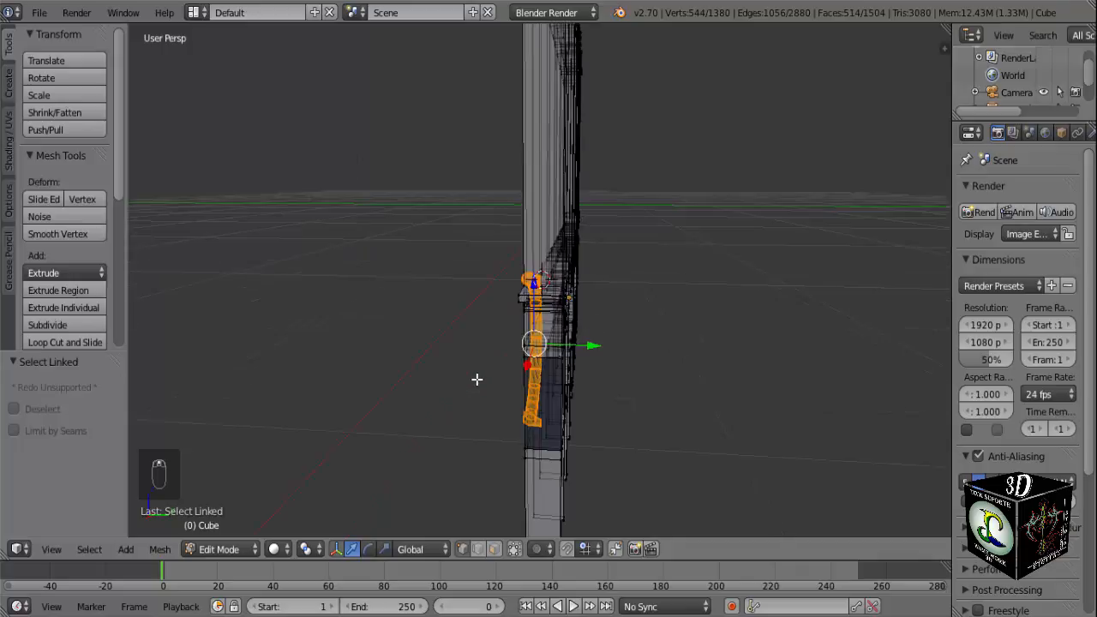
{"action": "middle_click_drag", "start_coordinate": [520, 338], "coordinate": [521, 316]}
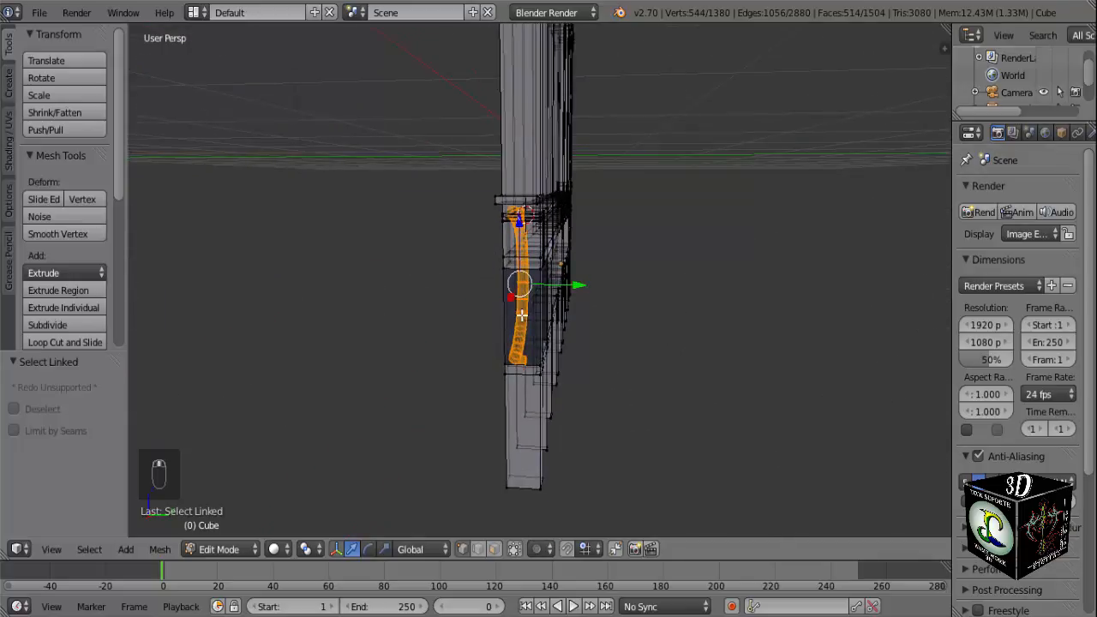
{"action": "key", "text": "shift+d"}
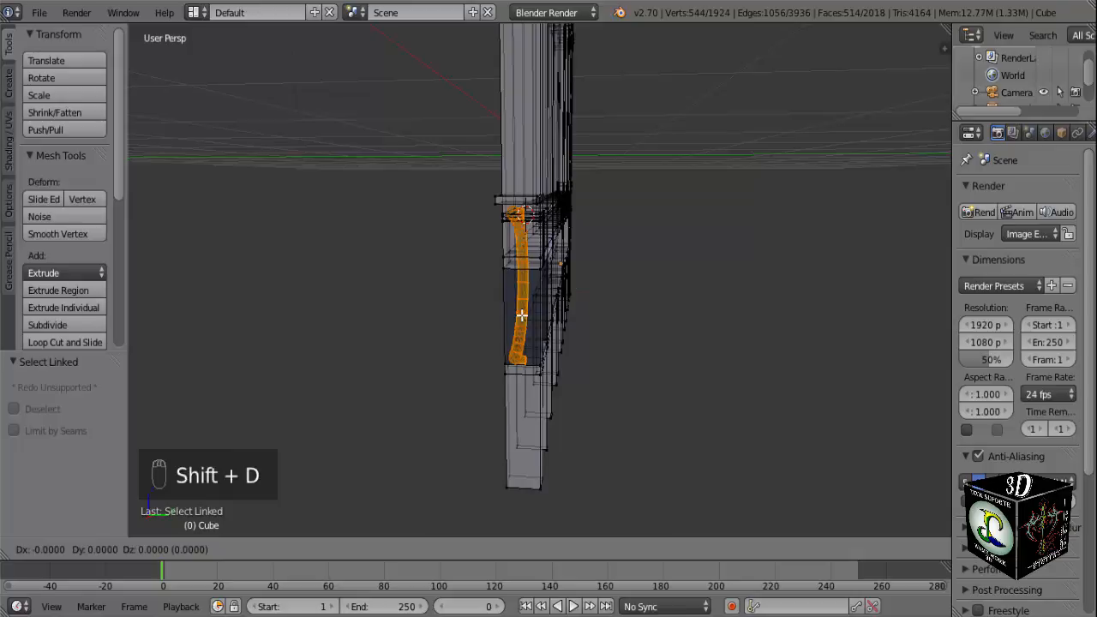
{"action": "key", "text": "y"}
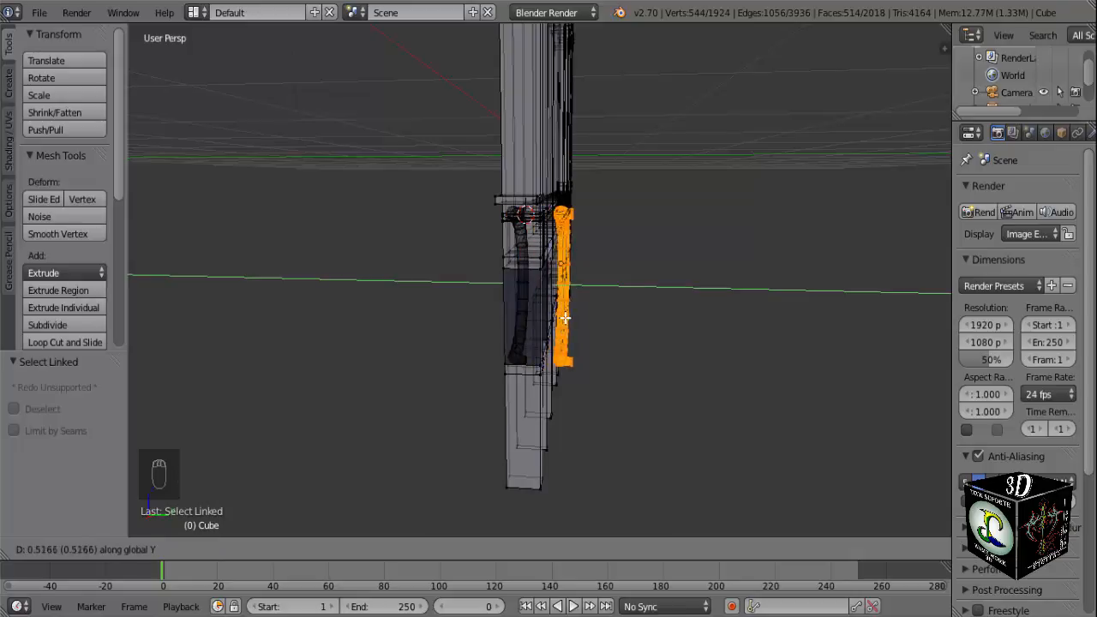
{"action": "left_click", "coordinate": [573, 318]}
Rotate the duplicated half ring twice by 90° in the right view so its ends face the gate.
{"action": "mouse_move", "coordinate": [595, 317]}
{"action": "middle_mouse_down"}
{"action": "mouse_move", "coordinate": [319, 336]}
{"action": "mouse_move", "coordinate": [225, 329]}
{"action": "mouse_move", "coordinate": [565, 332]}
{"action": "mouse_move", "coordinate": [470, 311]}
{"action": "mouse_move", "coordinate": [581, 335]}
{"action": "middle_mouse_up"}
{"action": "key", "text": "KP_1"}
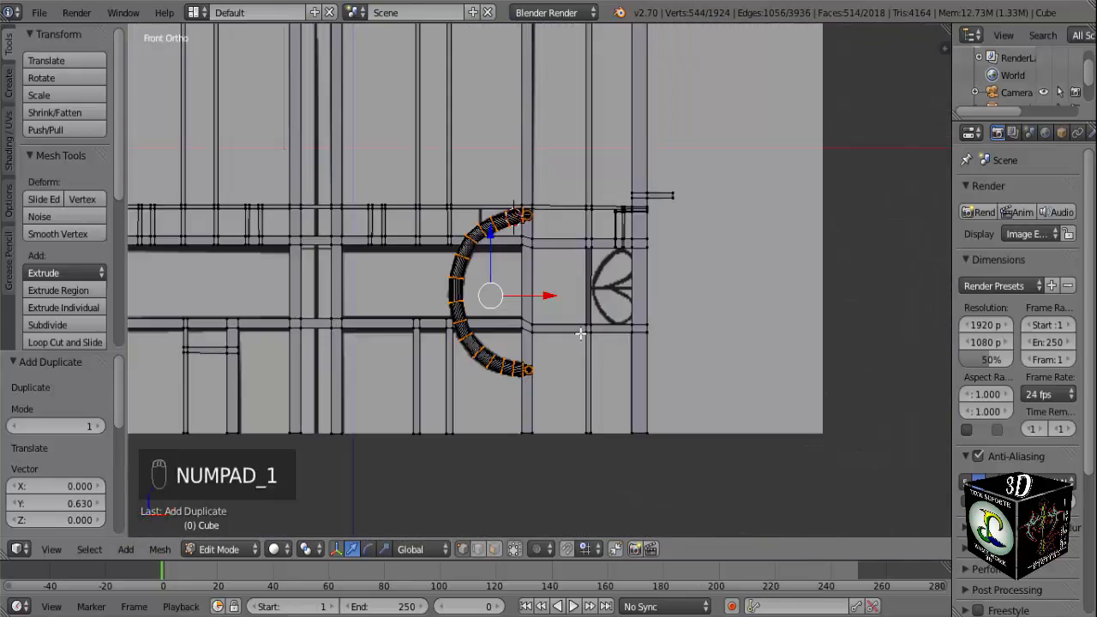
{"action": "key", "text": "KP_3"}
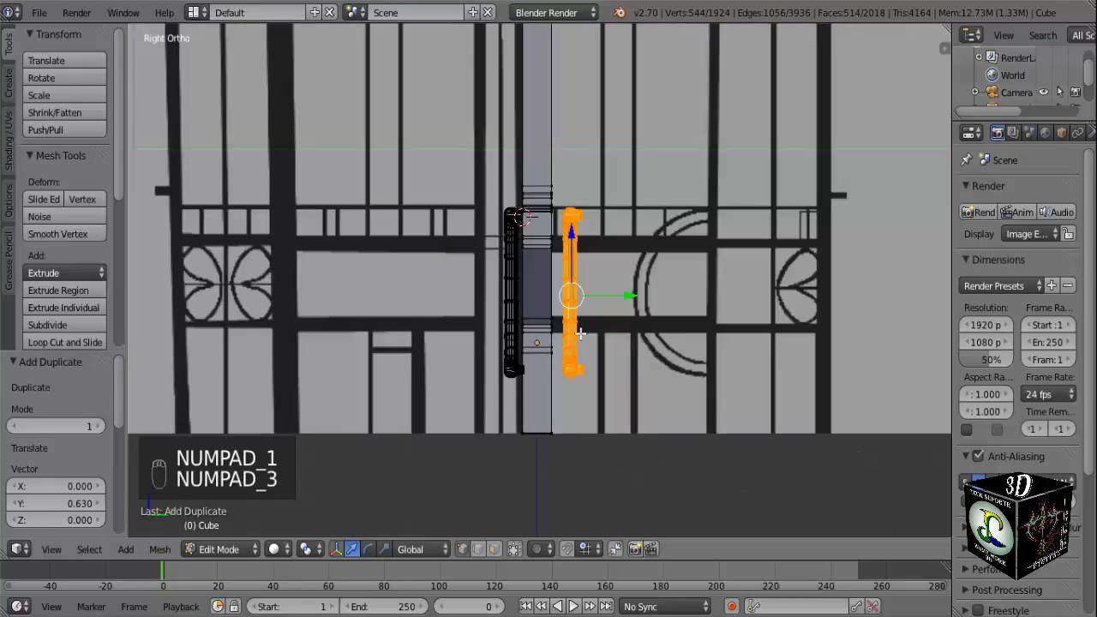
{"action": "key", "text": "r"}
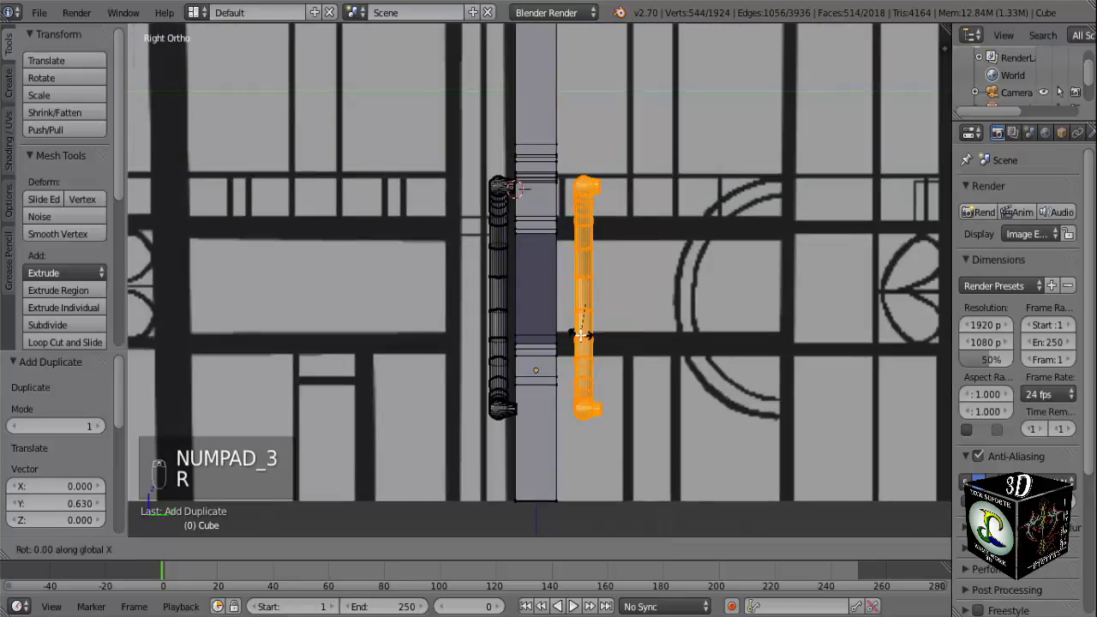
{"action": "key", "text": "9"}
{"action": "key", "text": "0"}
{"action": "key", "text": "Return"}
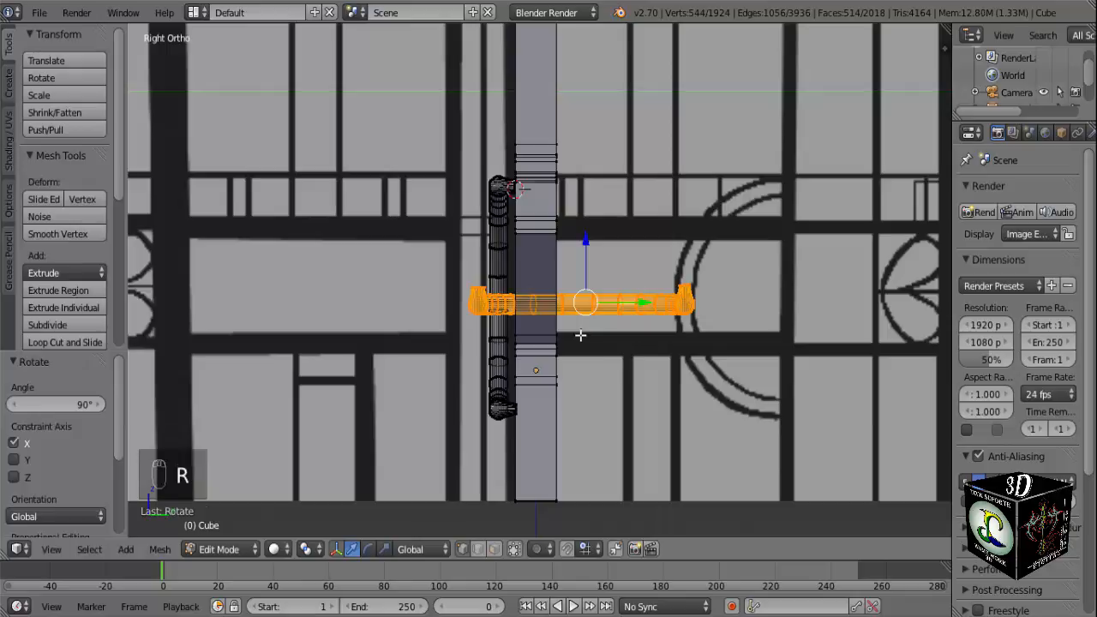
{"action": "key", "text": "r"}
{"action": "key", "text": "9"}
{"action": "key", "text": "0"}
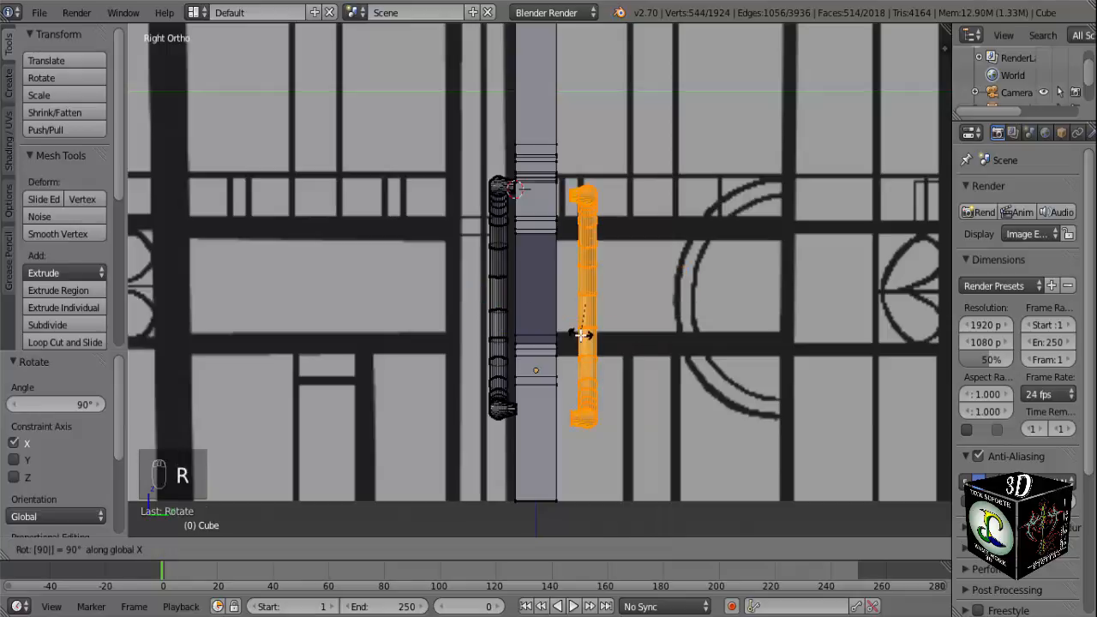
{"action": "key", "text": "Return"}
Move the back half ring -0.114 along Y toward the post and 0.049 along Z to line up with the front one.
{"action": "middle_click_drag", "start_coordinate": [581, 335], "coordinate": [443, 360]}
{"action": "scroll", "coordinate": [516, 333], "scroll_direction": "up", "scroll_amount": 3}
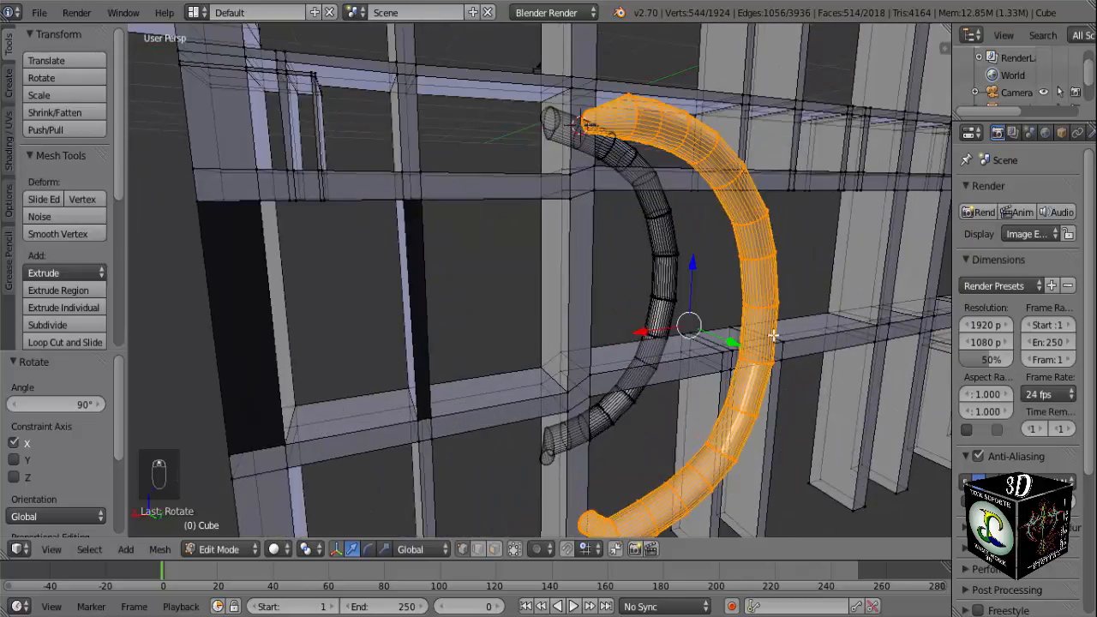
{"action": "left_click_drag", "start_coordinate": [734, 342], "coordinate": [710, 347]}
{"action": "middle_click_drag", "start_coordinate": [703, 363], "coordinate": [612, 363]}
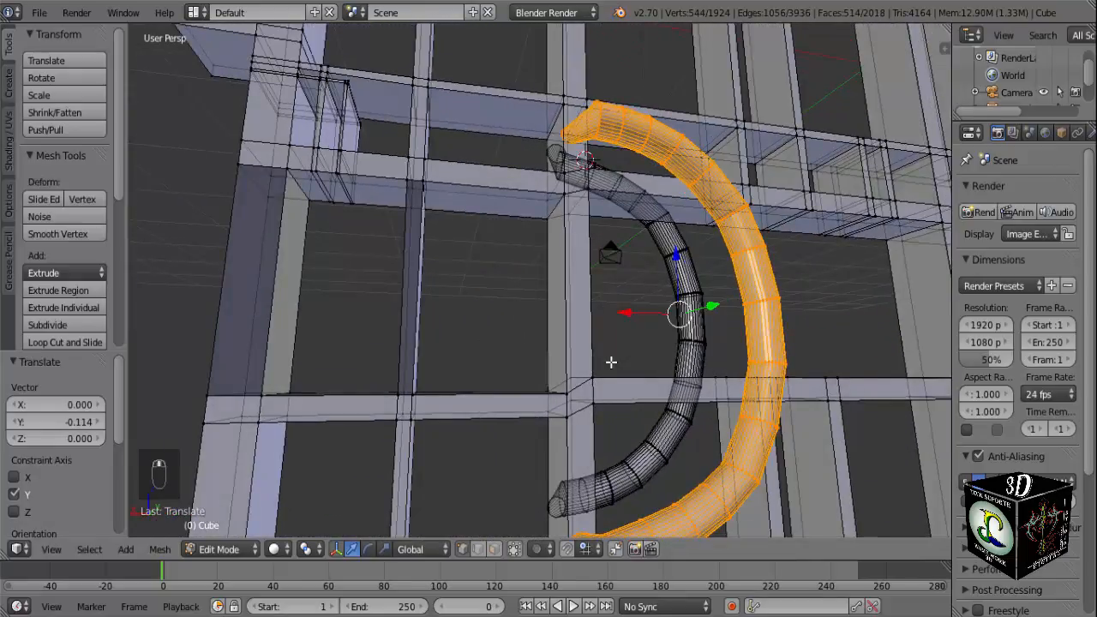
{"action": "key", "text": "KP_1"}
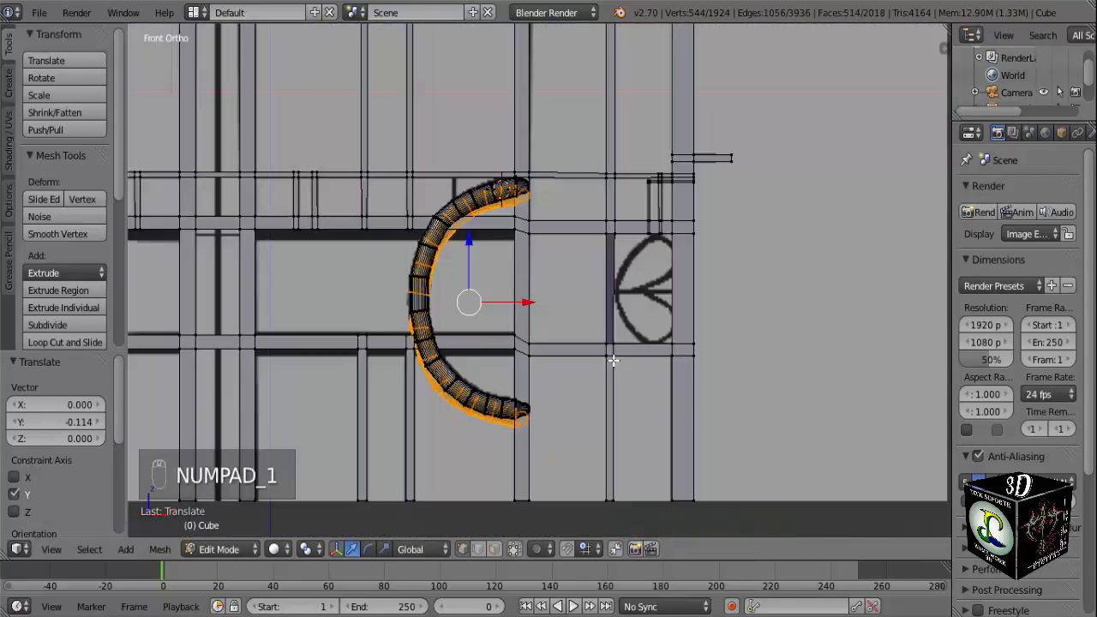
{"action": "scroll", "coordinate": [613, 361], "scroll_direction": "up", "scroll_amount": 2}
{"action": "left_click_drag", "start_coordinate": [436, 246], "coordinate": [452, 246]}
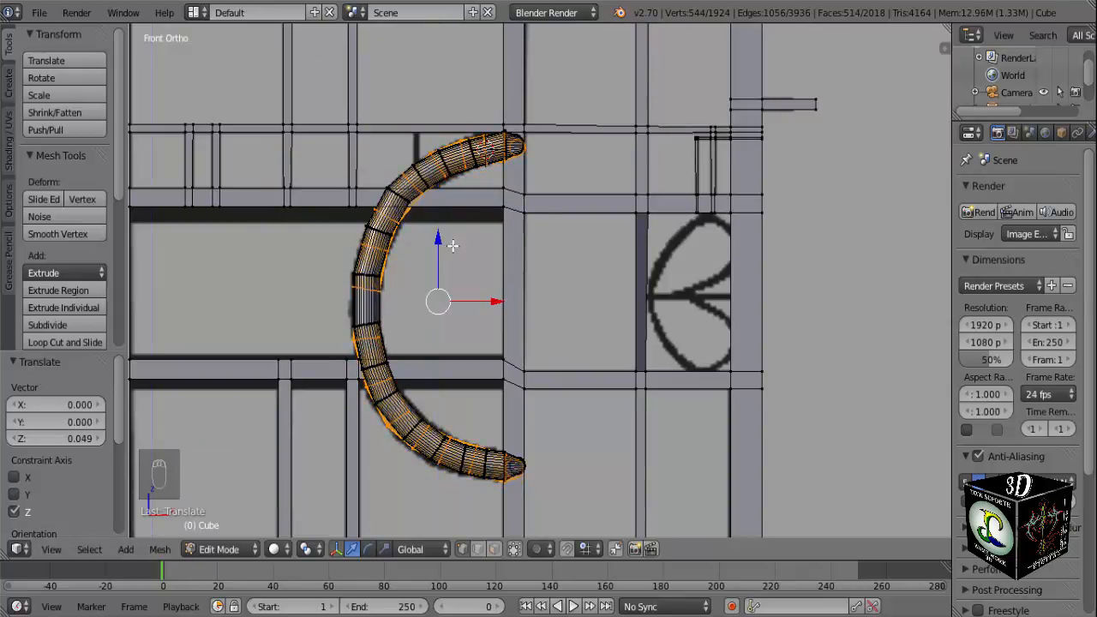
Select only the back half ring's upper end ring and move it -0.018 along X onto the vertical post.
{"action": "middle_click_drag", "start_coordinate": [722, 375], "coordinate": [550, 319]}
{"action": "scroll", "coordinate": [550, 319], "scroll_direction": "up", "scroll_amount": 3}
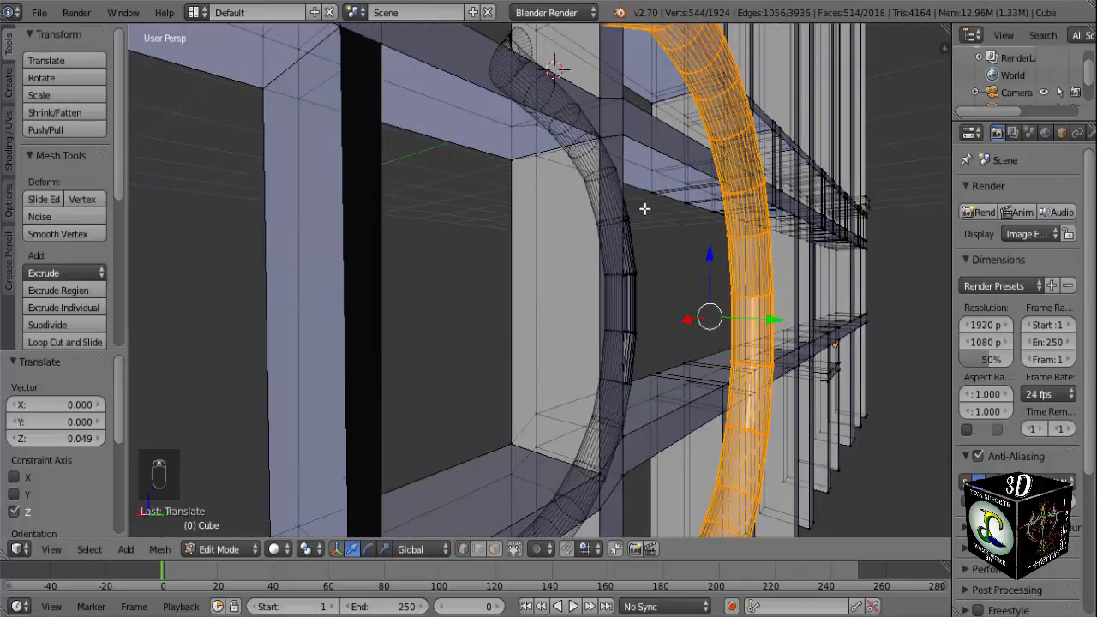
{"action": "scroll", "coordinate": [644, 208], "scroll_direction": "up", "scroll_amount": 2}
{"action": "middle_click_drag", "start_coordinate": [648, 192], "coordinate": [587, 501], "text": "shift"}
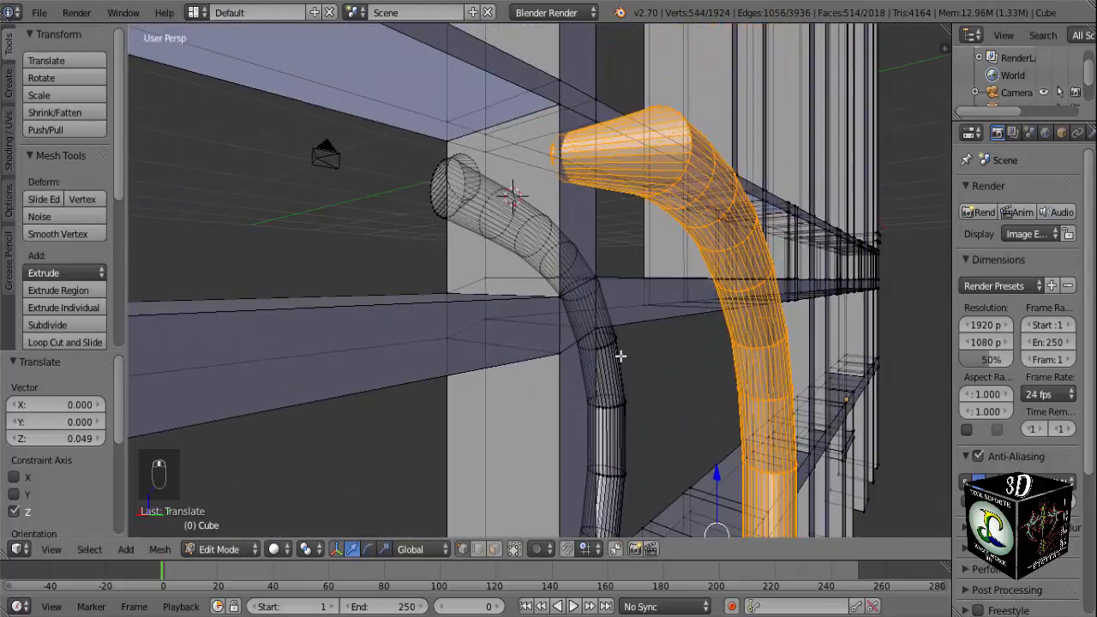
{"action": "middle_click_drag", "start_coordinate": [620, 355], "coordinate": [614, 282]}
{"action": "scroll", "coordinate": [594, 319], "scroll_direction": "up", "scroll_amount": 2}
{"action": "key", "text": "a"}
{"action": "middle_click_drag", "start_coordinate": [585, 165], "coordinate": [611, 112]}
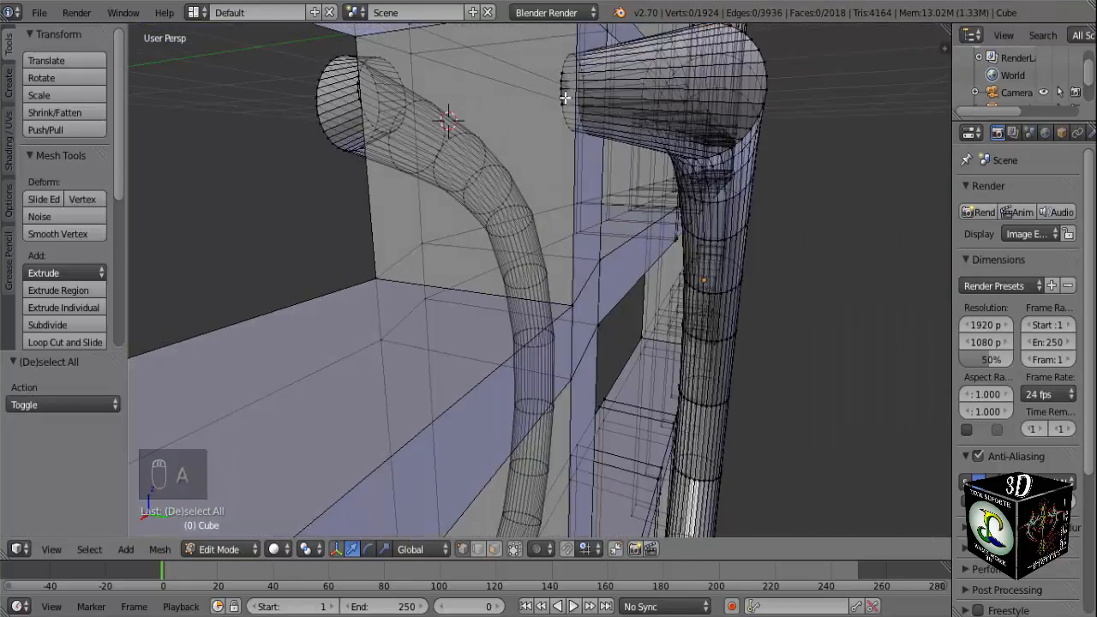
{"action": "middle_click_drag", "start_coordinate": [558, 98], "coordinate": [535, 98]}
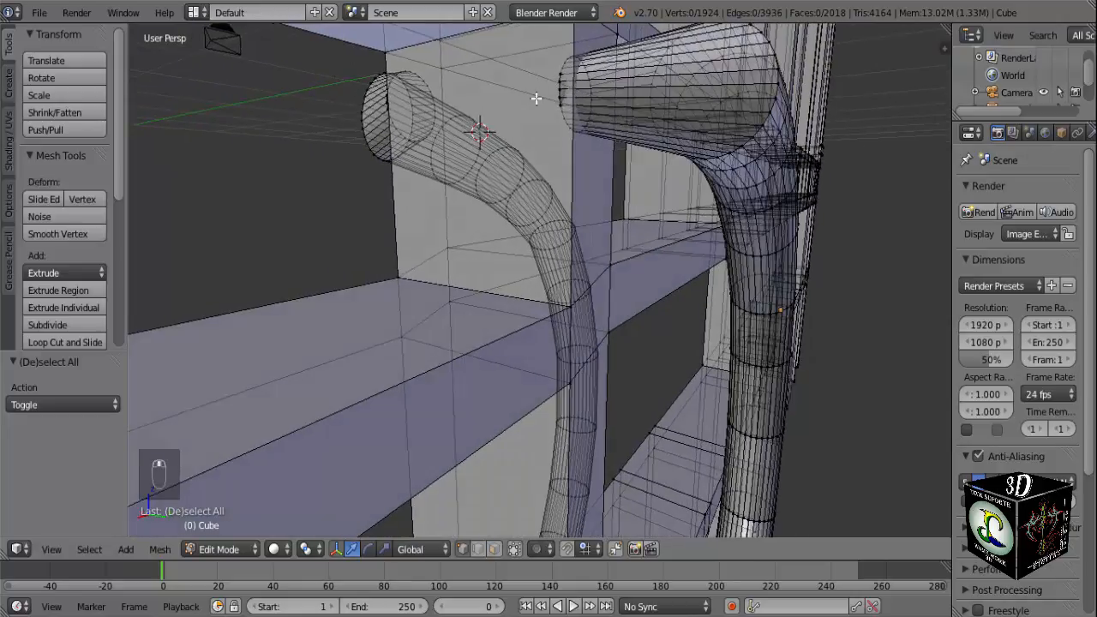
{"action": "key", "text": "b"}
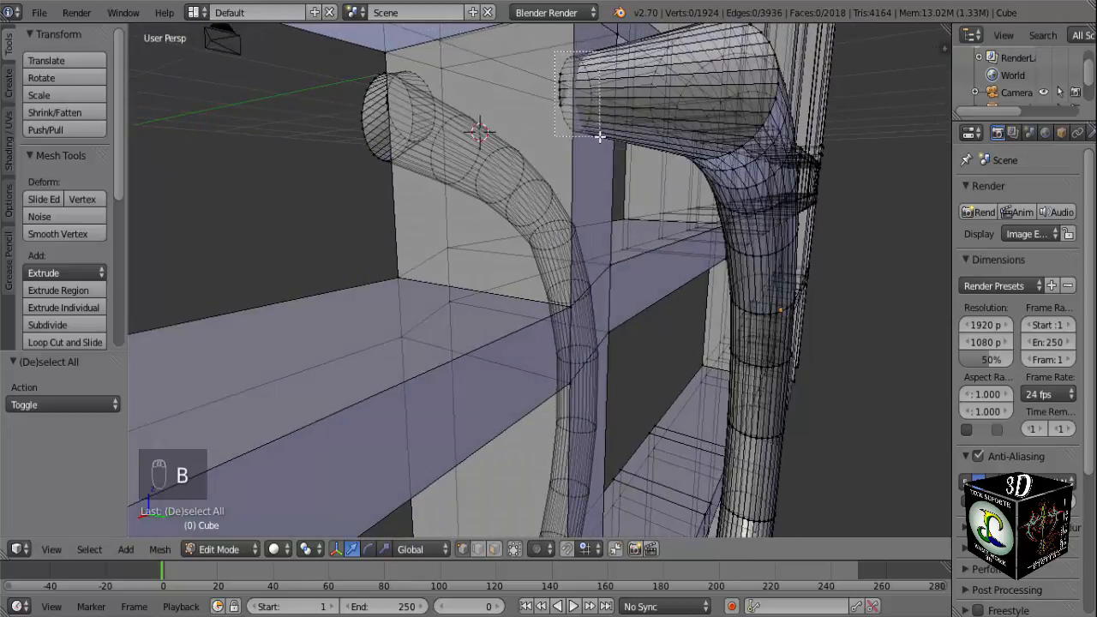
{"action": "left_click_drag", "start_coordinate": [600, 136], "coordinate": [601, 133]}
{"action": "middle_click_drag", "start_coordinate": [601, 134], "coordinate": [415, 180]}
{"action": "scroll", "coordinate": [572, 101], "scroll_direction": "down", "scroll_amount": 4}
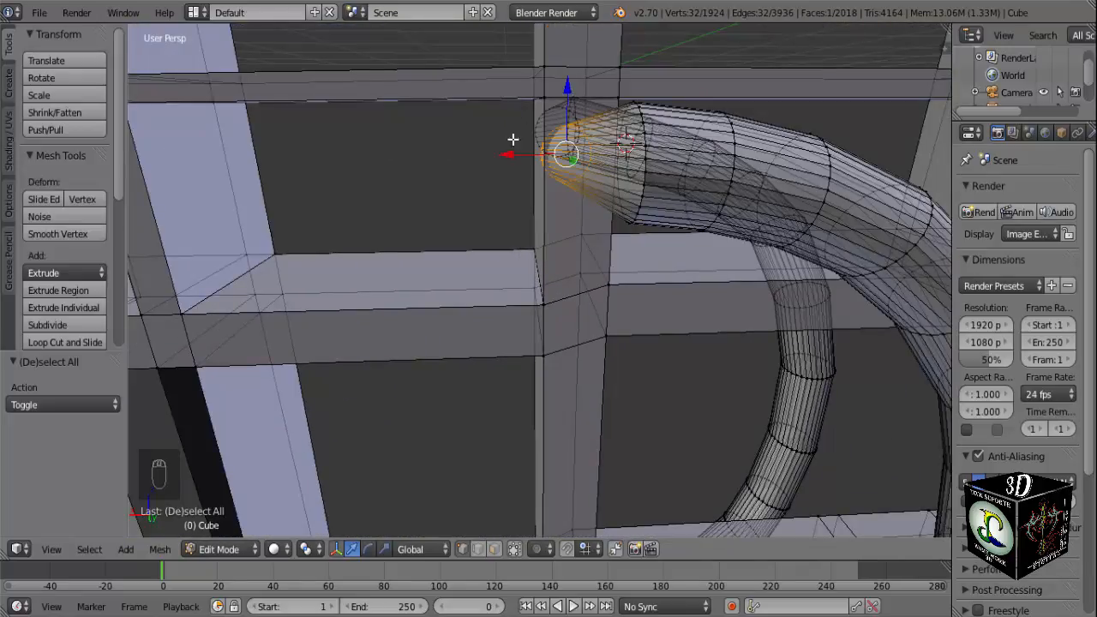
{"action": "left_click_drag", "start_coordinate": [505, 153], "coordinate": [519, 153]}
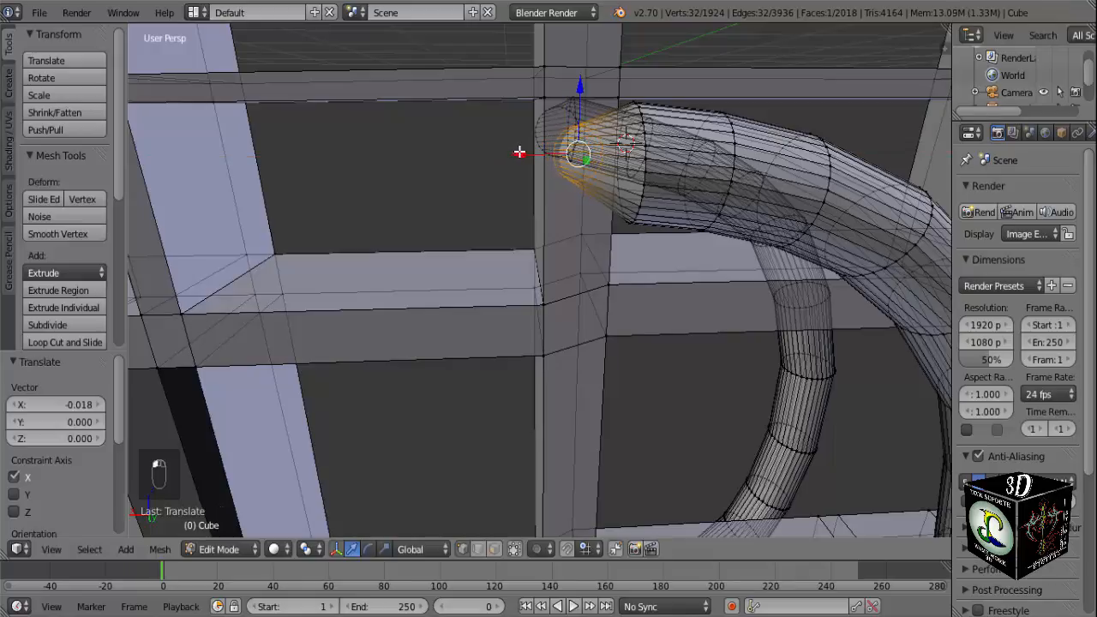
Inspect the half rings from the side, front and underside to check their ends against the vertical post.
{"action": "middle_click_drag", "start_coordinate": [519, 151], "coordinate": [556, 232]}
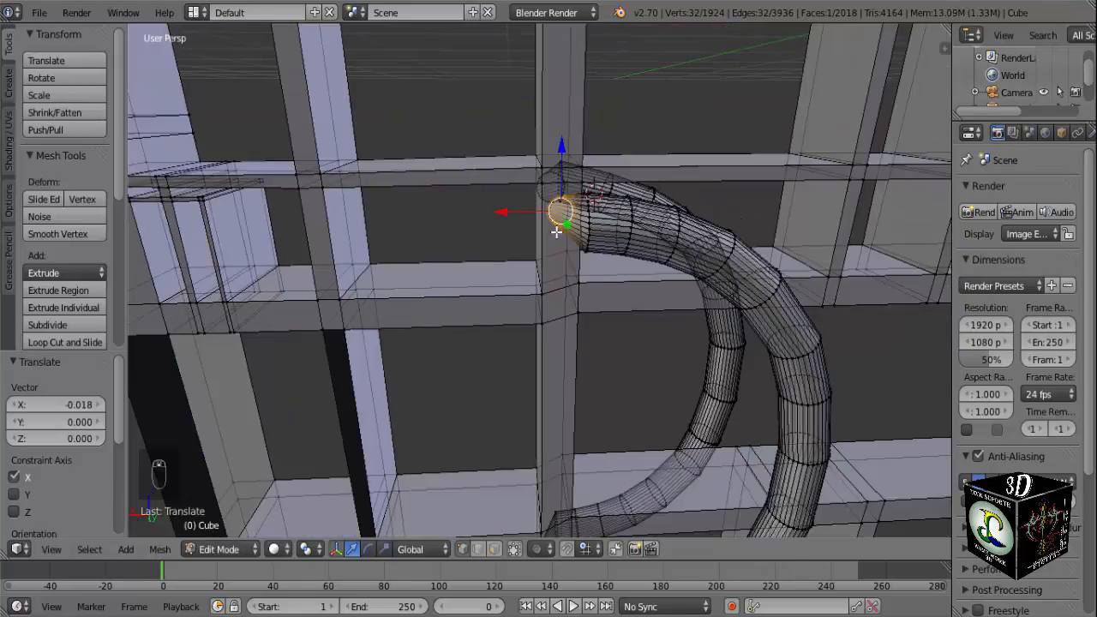
{"action": "key", "text": "KP_3"}
{"action": "key", "text": "ctrl+KP_3"}
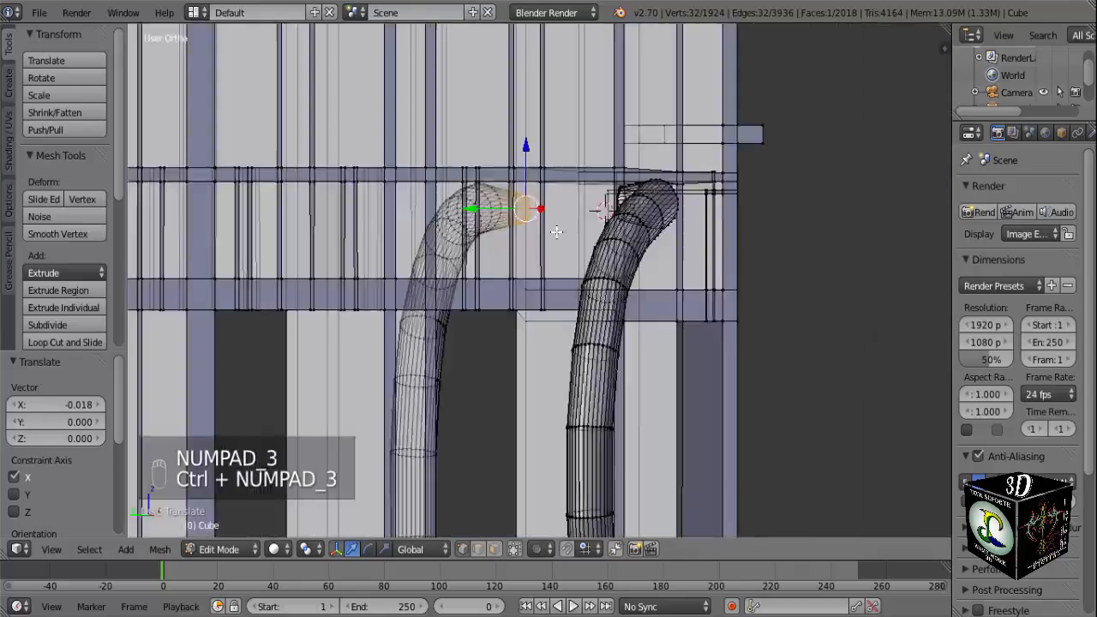
{"action": "scroll", "coordinate": [557, 231], "scroll_direction": "down", "scroll_amount": 5}
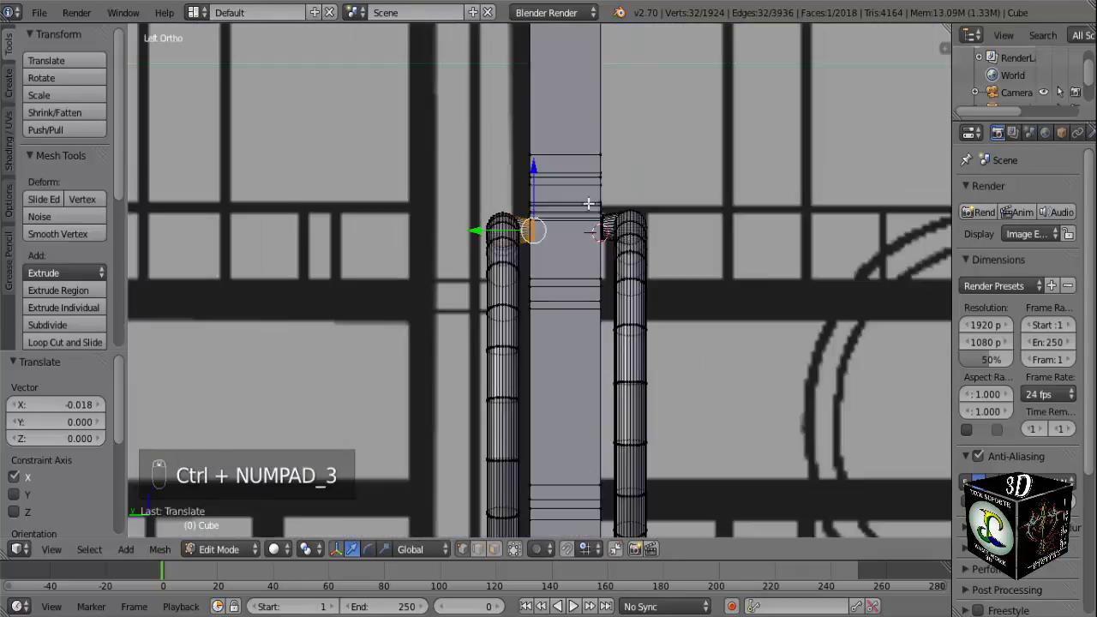
{"action": "key", "text": "KP_1"}
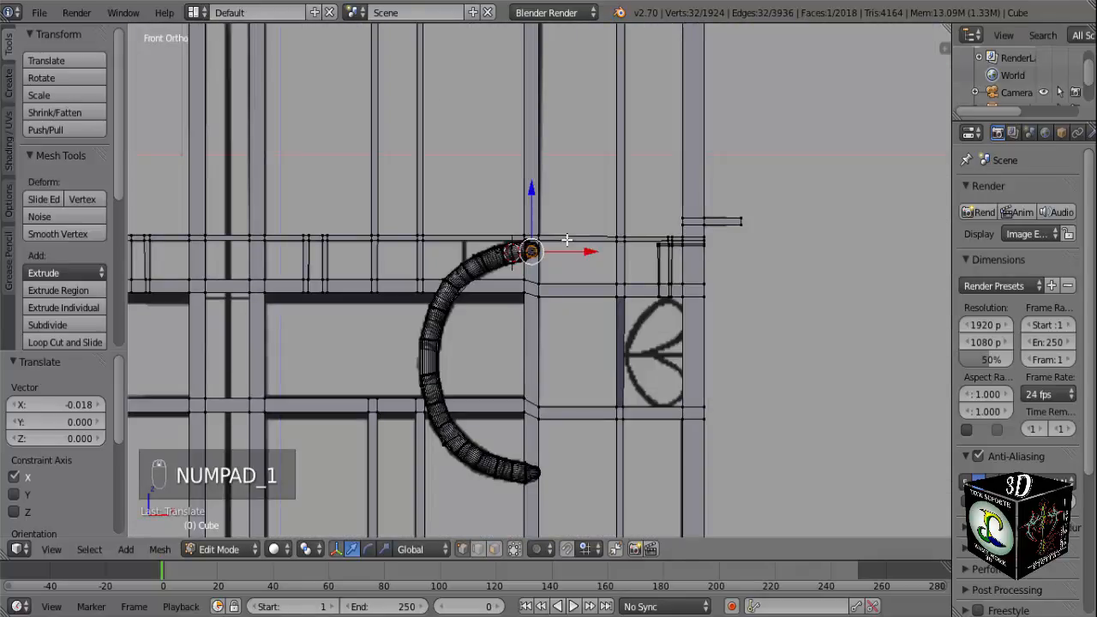
{"action": "middle_click_drag", "start_coordinate": [566, 241], "coordinate": [486, 334]}
{"action": "scroll", "coordinate": [573, 264], "scroll_direction": "up", "scroll_amount": 6}
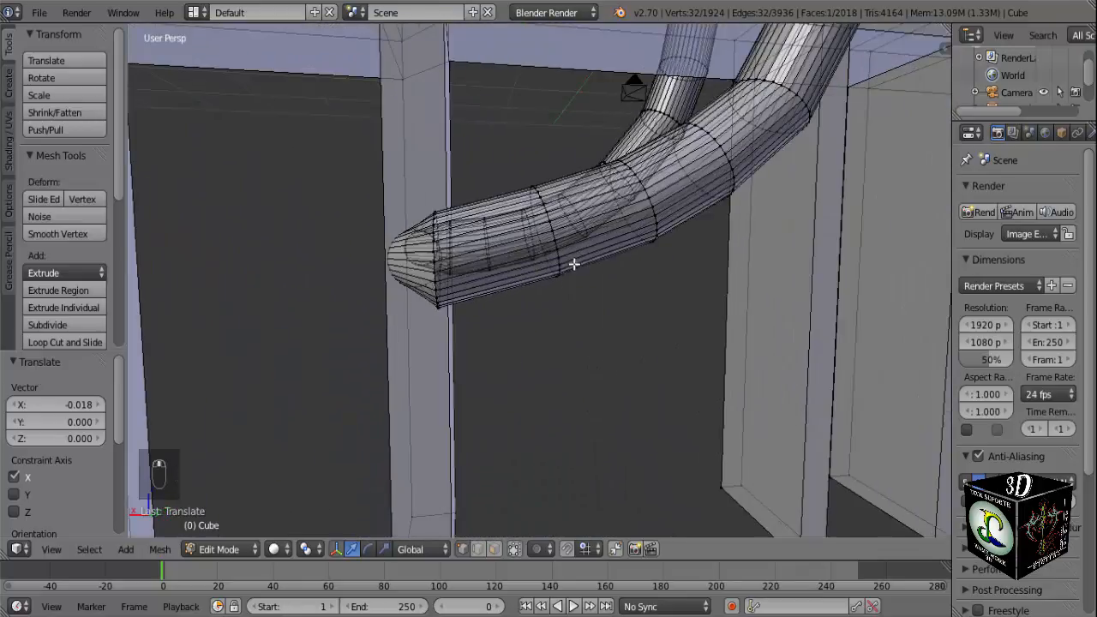
{"action": "scroll", "coordinate": [574, 264], "scroll_direction": "up", "scroll_amount": 2}
{"action": "middle_click_drag", "start_coordinate": [424, 303], "coordinate": [676, 331]}
{"action": "scroll", "coordinate": [676, 331], "scroll_direction": "down", "scroll_amount": 8}
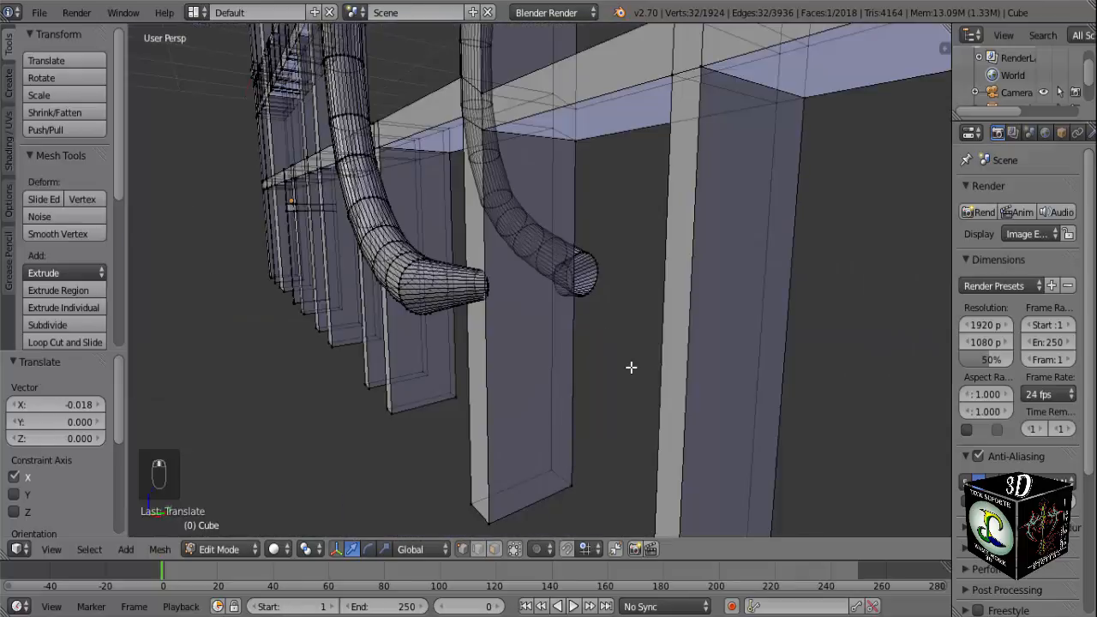
{"action": "middle_click_drag", "start_coordinate": [631, 367], "coordinate": [718, 325]}
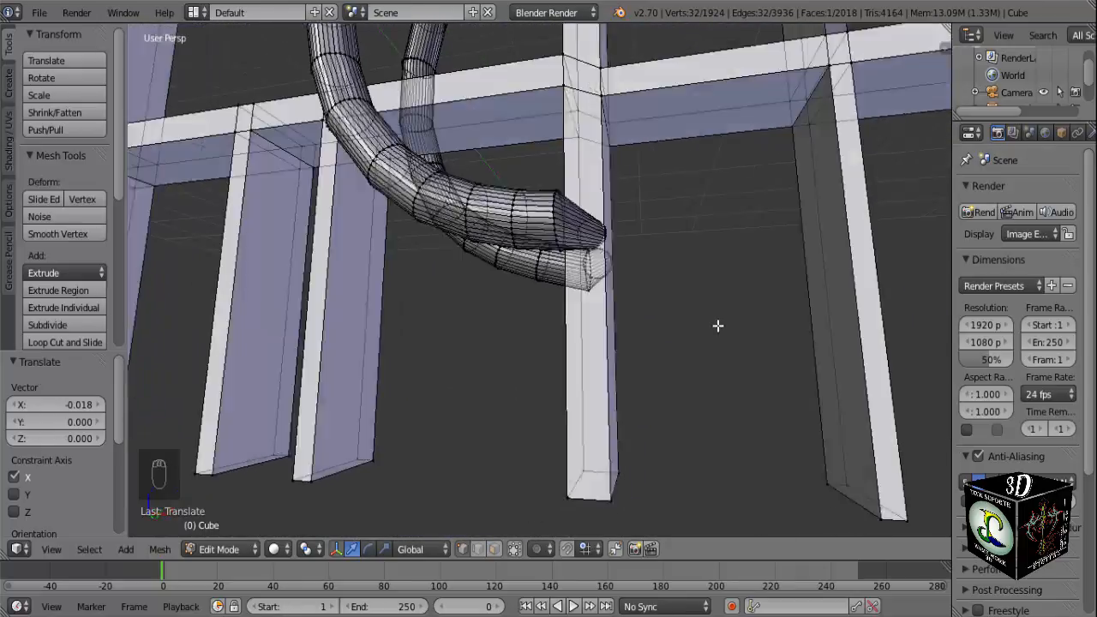
Select only the front half ring's lower end ring and shift it slightly toward negative X and down along Z within the post.
{"action": "scroll", "coordinate": [719, 324], "scroll_direction": "up", "scroll_amount": 4}
{"action": "key", "text": "a"}
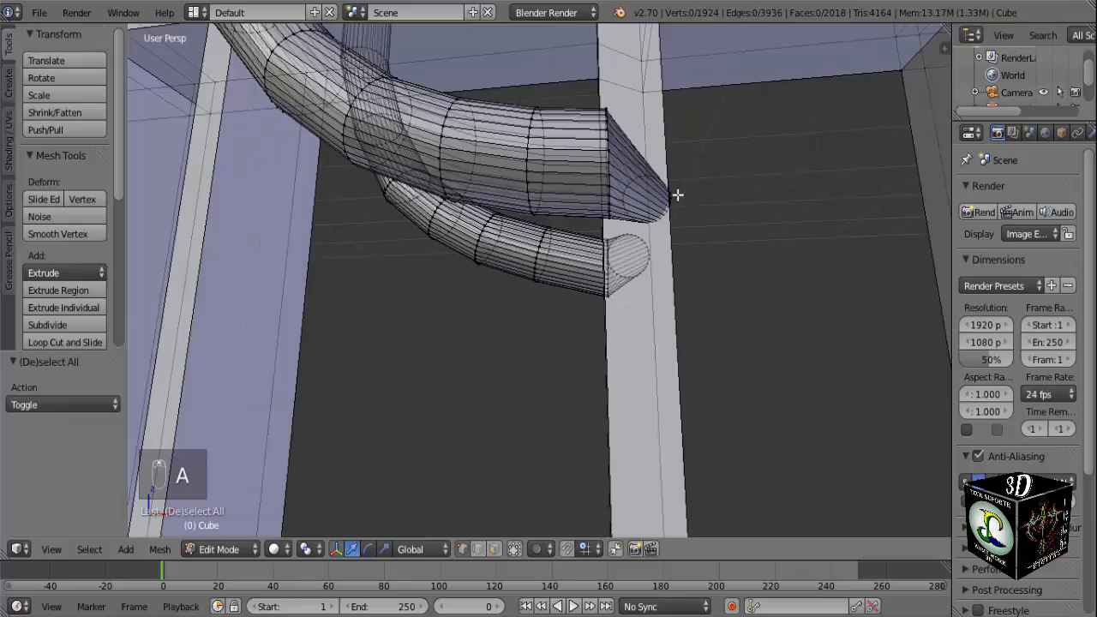
{"action": "key", "text": "b"}
{"action": "left_click_drag", "start_coordinate": [697, 165], "coordinate": [647, 227]}
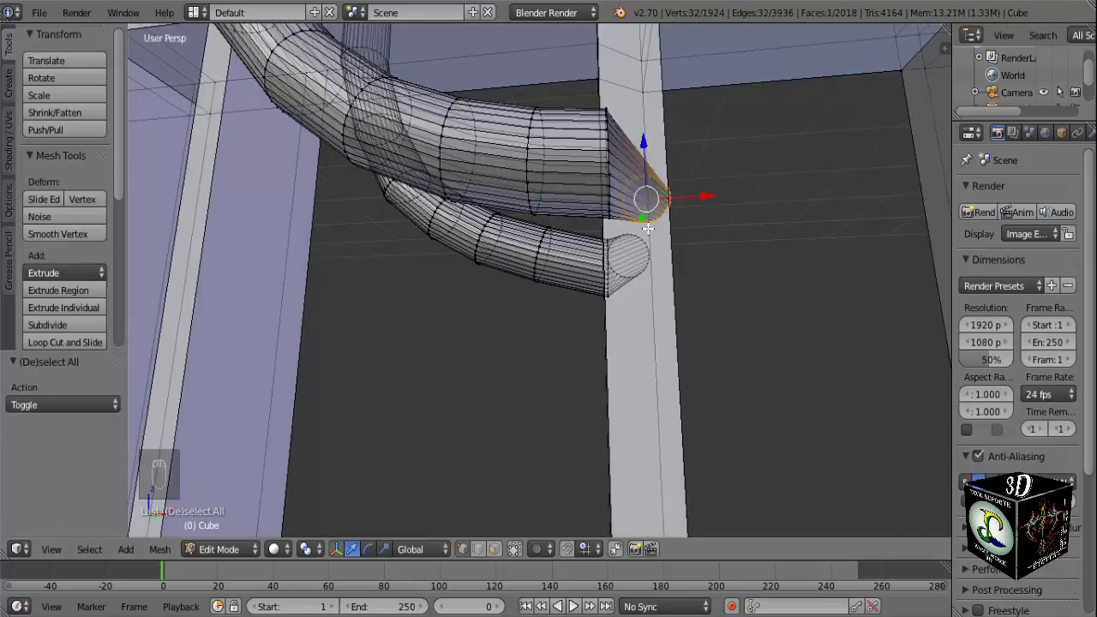
{"action": "key", "text": "KP_1"}
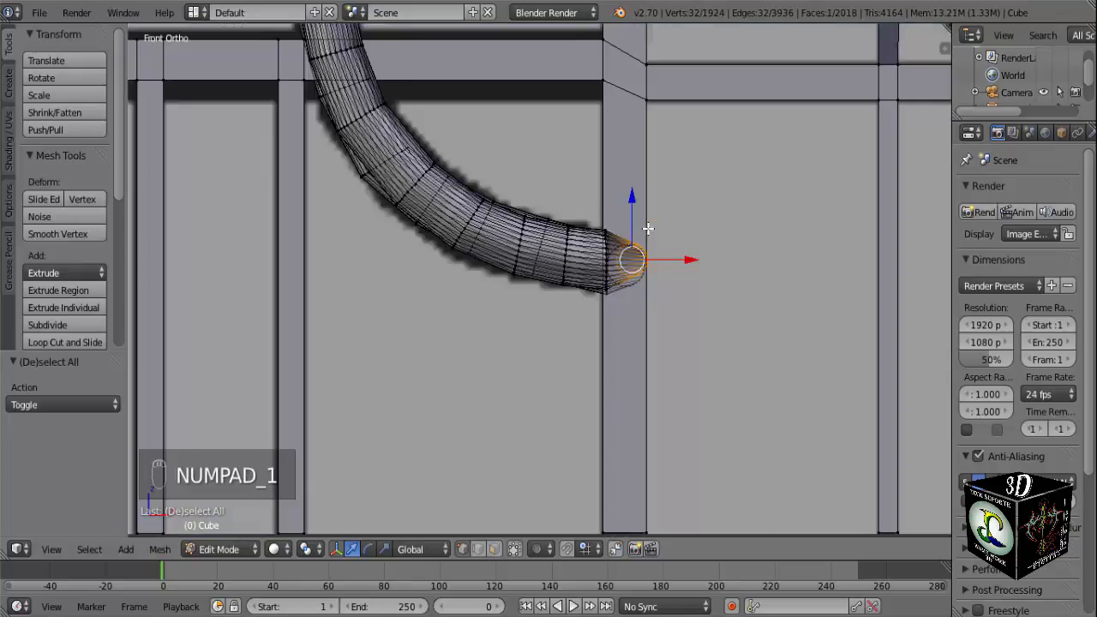
{"action": "scroll", "coordinate": [685, 292], "scroll_direction": "up", "scroll_amount": 4}
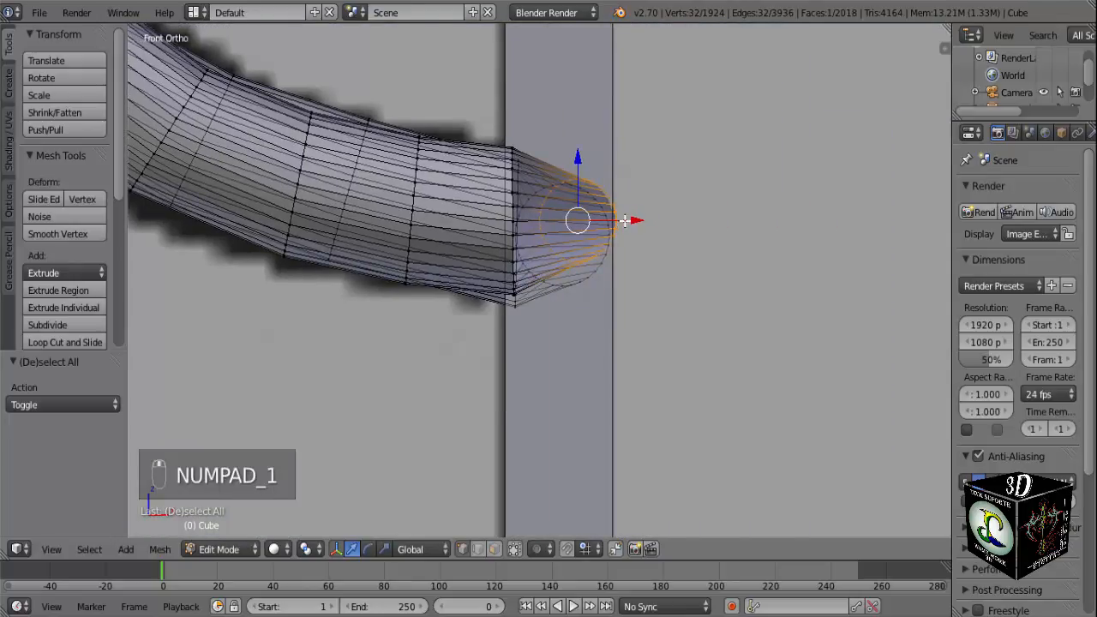
{"action": "left_click_drag", "start_coordinate": [639, 220], "coordinate": [624, 223]}
{"action": "left_click_drag", "start_coordinate": [563, 158], "coordinate": [566, 166]}
{"action": "middle_click_drag", "start_coordinate": [569, 174], "coordinate": [558, 308]}
{"action": "key", "text": "a"}
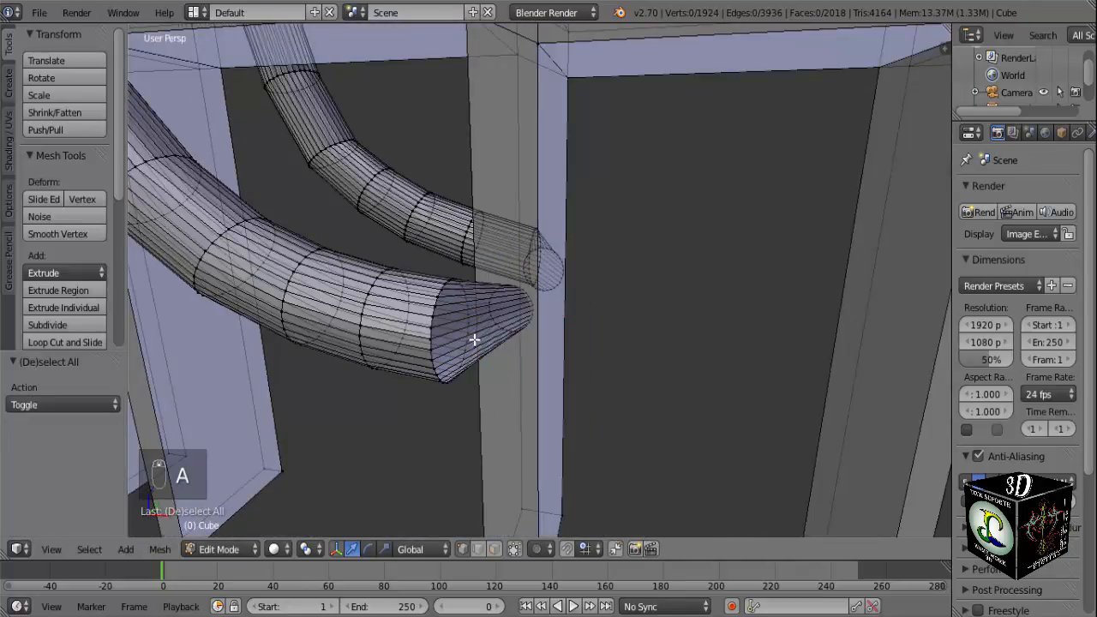
Examine how the lower ends of both half rings meet the vertical post.
{"action": "scroll", "coordinate": [473, 339], "scroll_direction": "down", "scroll_amount": 5}
{"action": "middle_click_drag", "start_coordinate": [472, 340], "coordinate": [534, 335]}
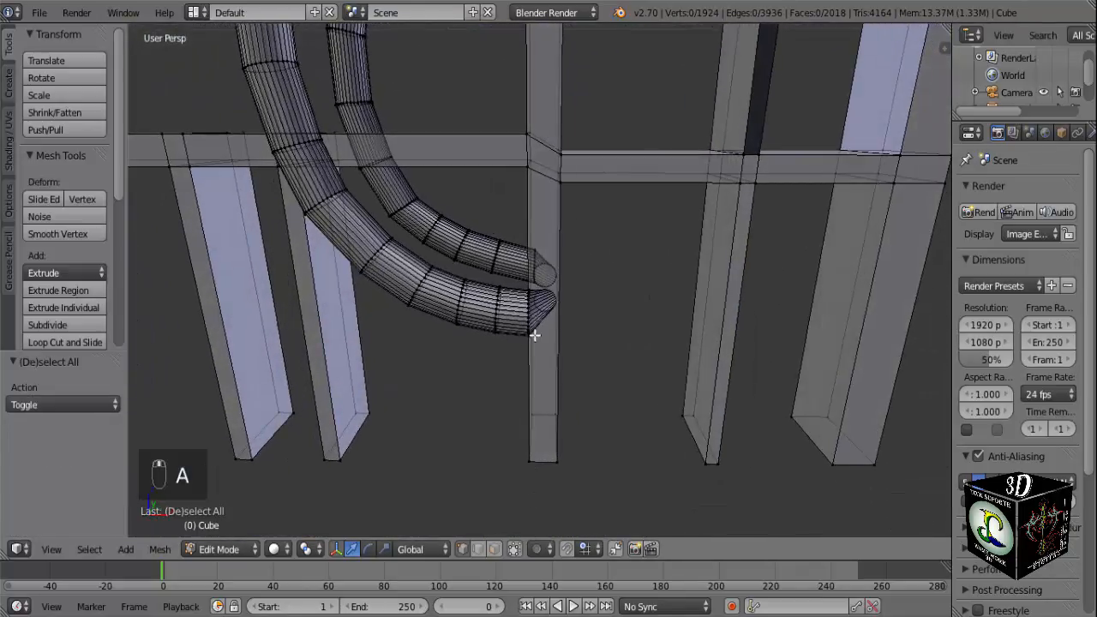
{"action": "key", "text": "KP_1"}
{"action": "scroll", "coordinate": [536, 330], "scroll_direction": "up", "scroll_amount": 8}
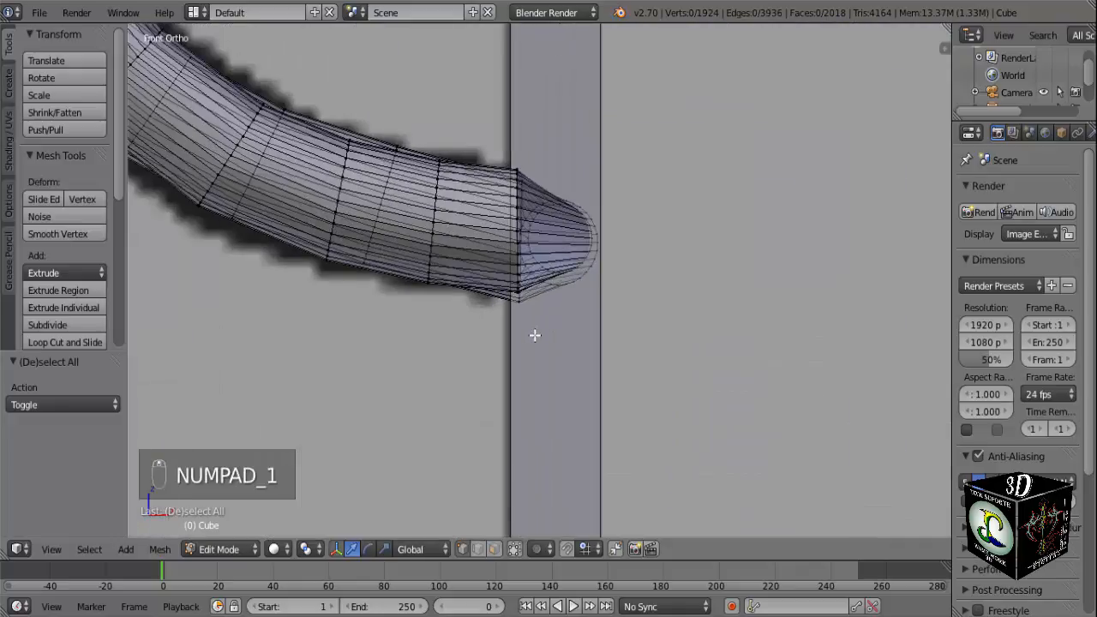
{"action": "key", "text": "a"}
{"action": "key", "text": "a"}
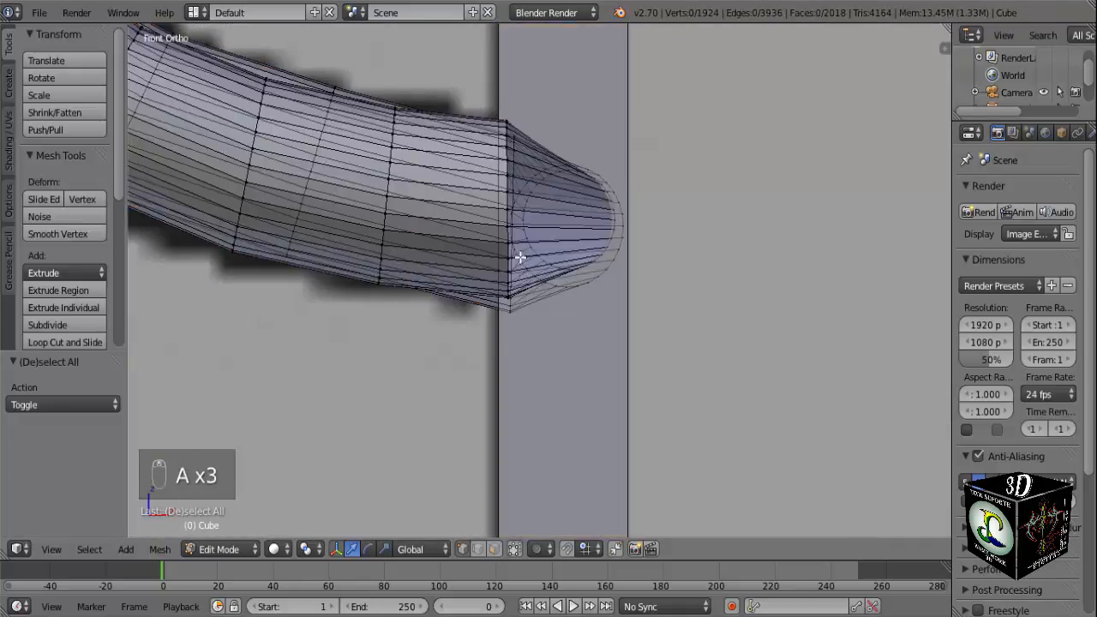
{"action": "scroll", "coordinate": [487, 262], "scroll_direction": "down", "scroll_amount": 3}
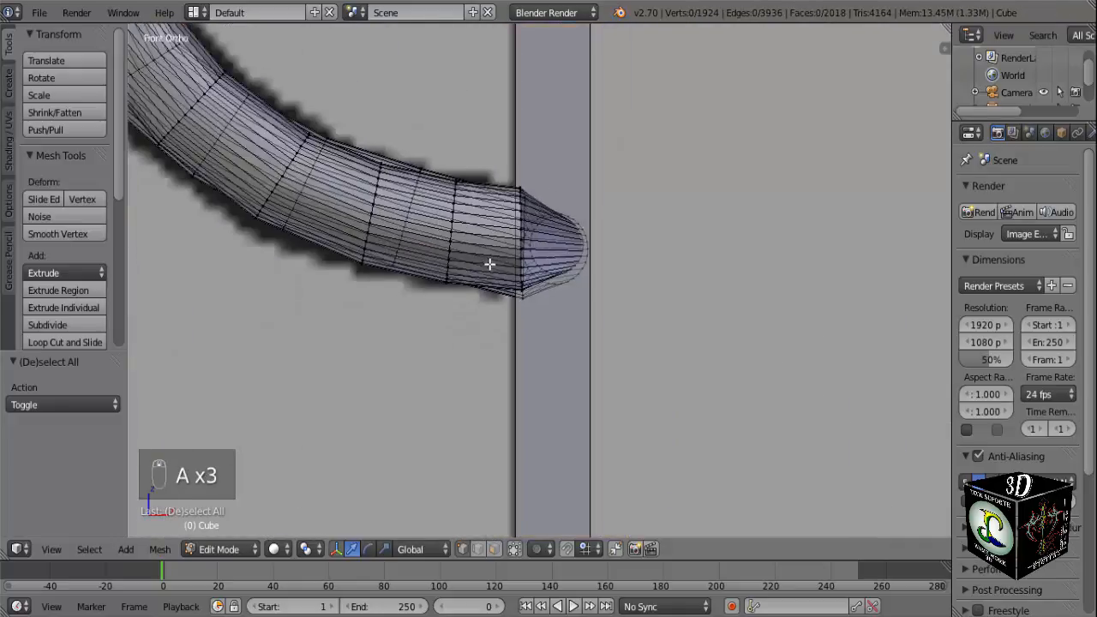
{"action": "middle_click_drag", "start_coordinate": [489, 262], "coordinate": [456, 418]}
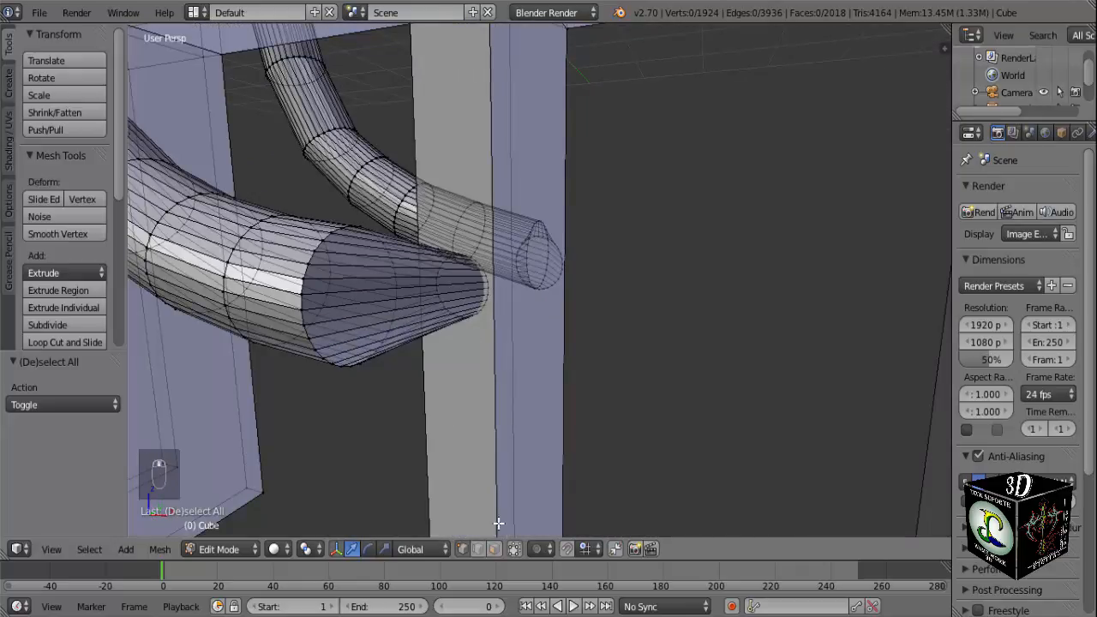
With selection limited to visible geometry, scale the last loop before the front half ring's lower end to 0.881 and move it about -0.024 along X.
{"action": "left_click", "coordinate": [515, 549]}
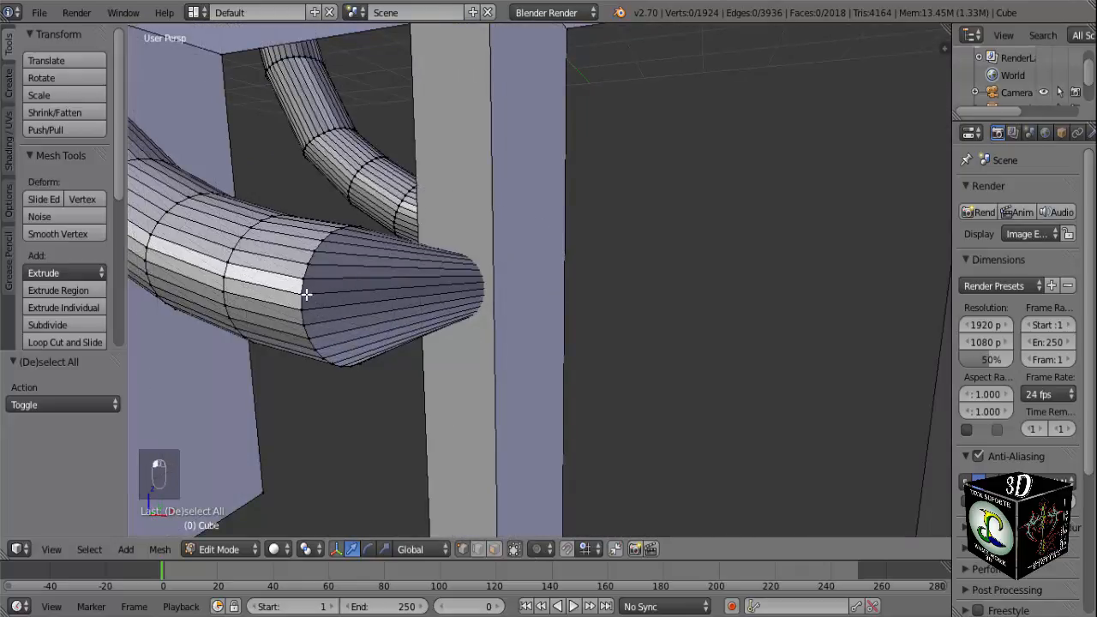
{"action": "key", "text": "a"}
{"action": "key", "text": "a"}
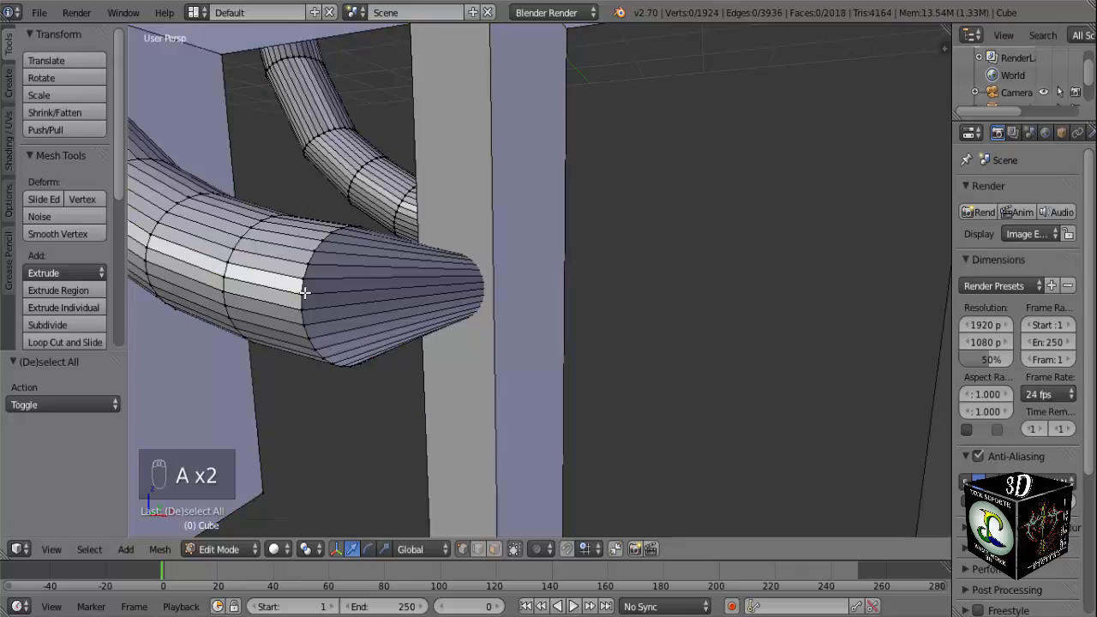
{"action": "right_click", "coordinate": [305, 292], "text": "alt"}
{"action": "middle_click_drag", "start_coordinate": [307, 294], "coordinate": [399, 339]}
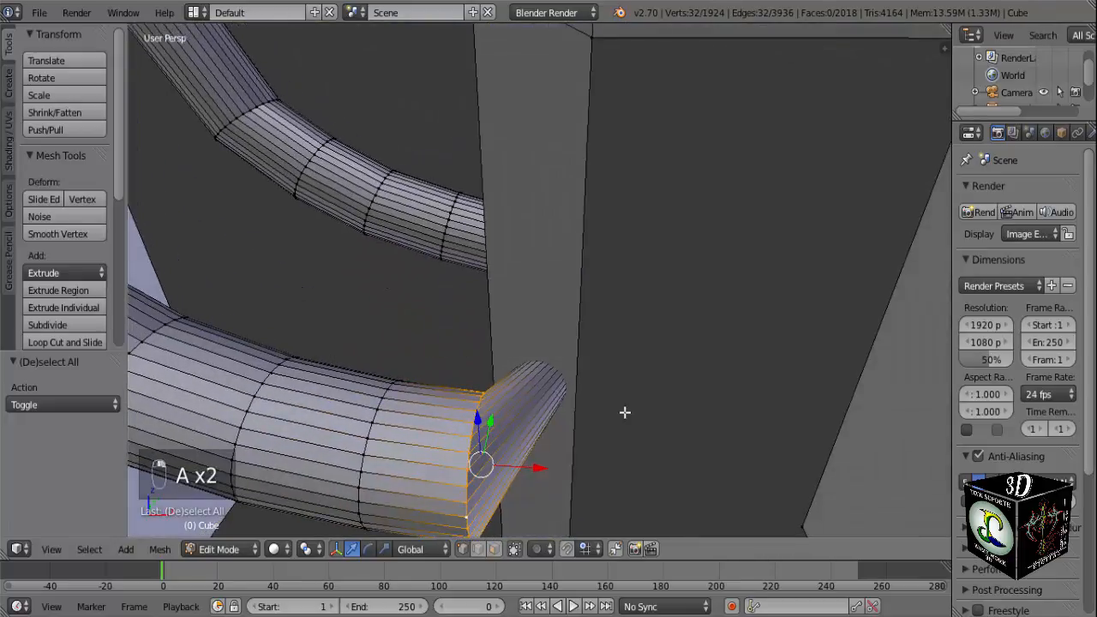
{"action": "key", "text": "s"}
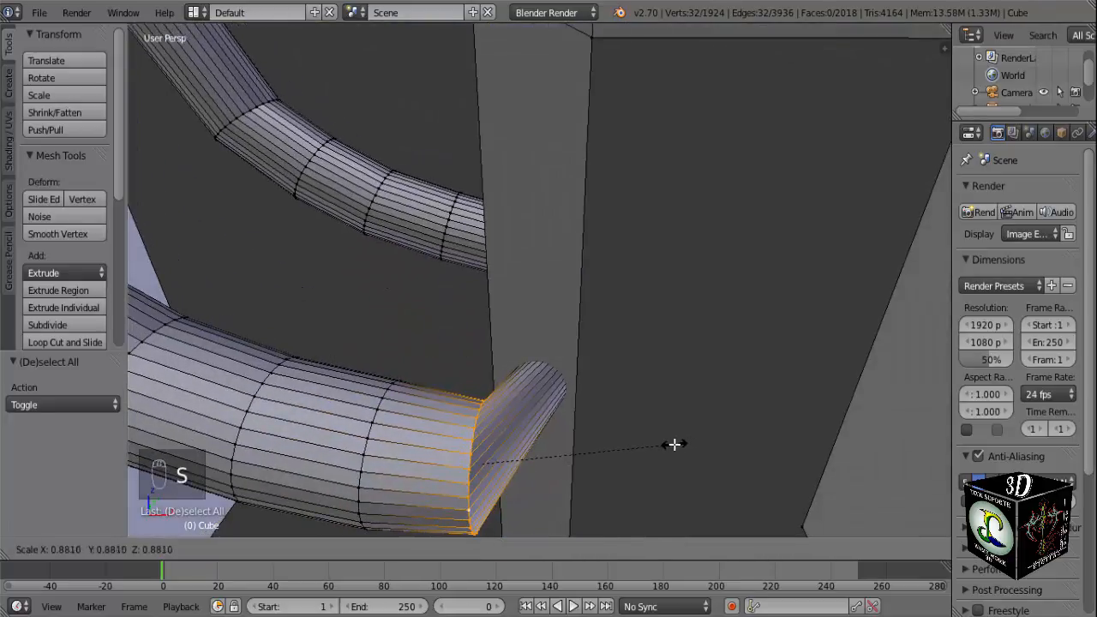
{"action": "left_click", "coordinate": [675, 444]}
{"action": "key", "text": "g"}
{"action": "key", "text": "x"}
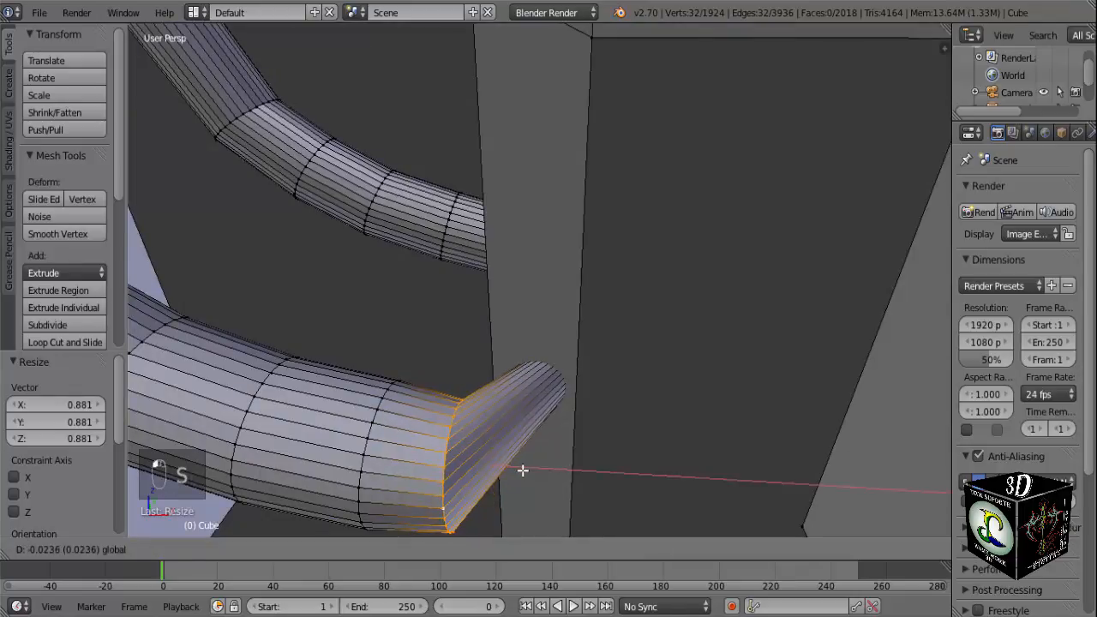
{"action": "left_click", "coordinate": [523, 469]}
Scale down the matching loop before the back half ring's lower end and adjust its position along X and Y.
{"action": "middle_click_drag", "start_coordinate": [523, 470], "coordinate": [908, 367]}
{"action": "scroll", "coordinate": [566, 331], "scroll_direction": "up", "scroll_amount": 3}
{"action": "key", "text": "a"}
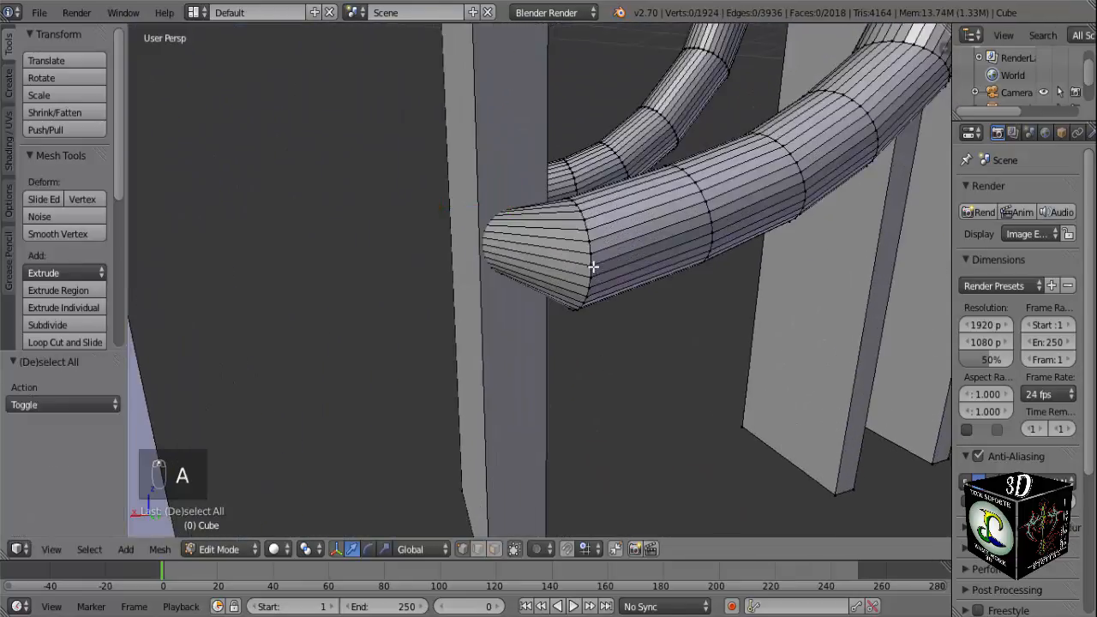
{"action": "right_click", "coordinate": [593, 262], "text": "alt"}
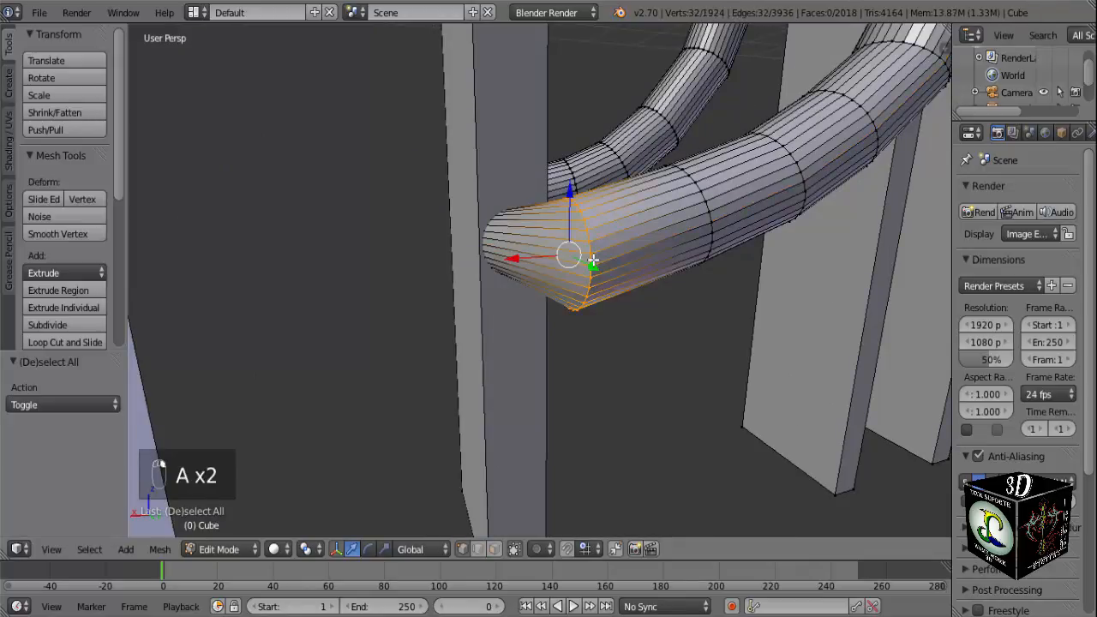
{"action": "key", "text": "s"}
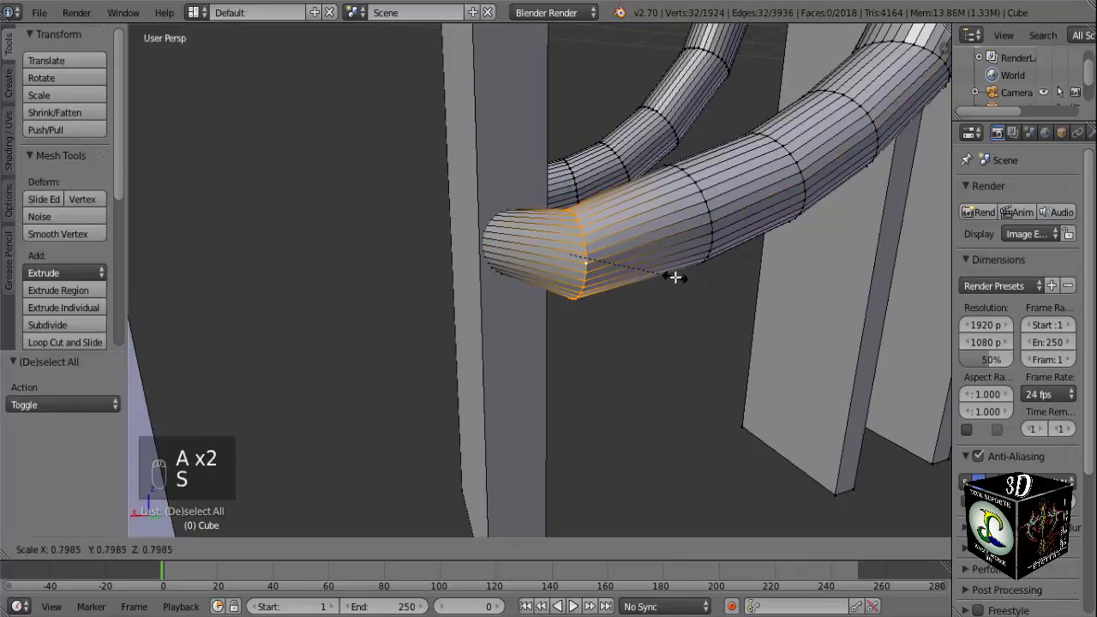
{"action": "left_click", "coordinate": [684, 279]}
{"action": "middle_click_drag", "start_coordinate": [565, 273], "coordinate": [529, 220]}
{"action": "key", "text": "g"}
{"action": "key", "text": "x"}
{"action": "left_click", "coordinate": [521, 284]}
{"action": "key", "text": "g"}
{"action": "key", "text": "y"}
{"action": "left_click", "coordinate": [638, 257]}
Leave Edit Mode, apply smooth shading to the whole gate object and check the surface around the half rings.
{"action": "key", "text": "Tab"}
{"action": "scroll", "coordinate": [575, 257], "scroll_direction": "down", "scroll_amount": 7}
{"action": "middle_click_drag", "start_coordinate": [503, 303], "coordinate": [846, 324]}
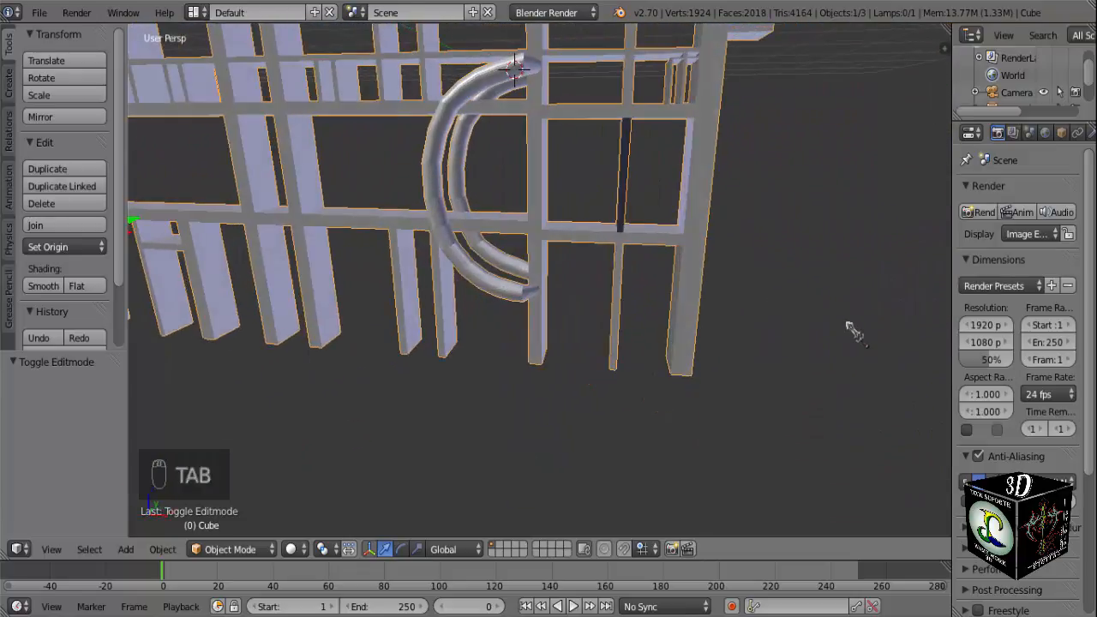
{"action": "left_click", "coordinate": [49, 290]}
{"action": "middle_click_drag", "start_coordinate": [287, 296], "coordinate": [554, 294]}
{"action": "scroll", "coordinate": [553, 292], "scroll_direction": "up", "scroll_amount": 6}
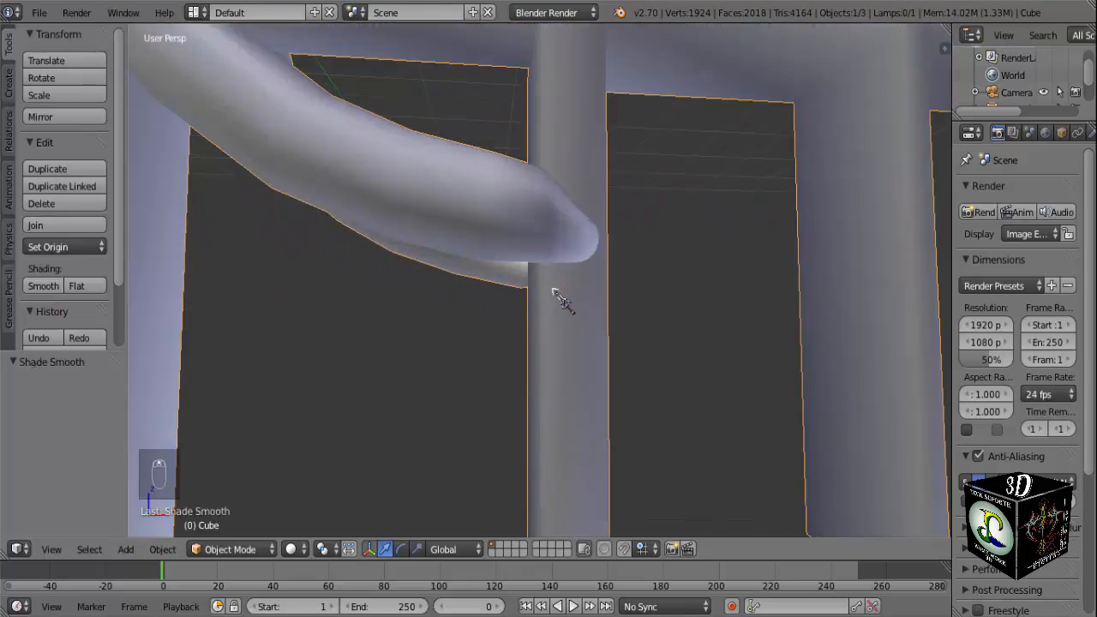
{"action": "key", "text": "Tab"}
{"action": "key", "text": "Tab"}
{"action": "scroll", "coordinate": [558, 299], "scroll_direction": "down", "scroll_amount": 8}
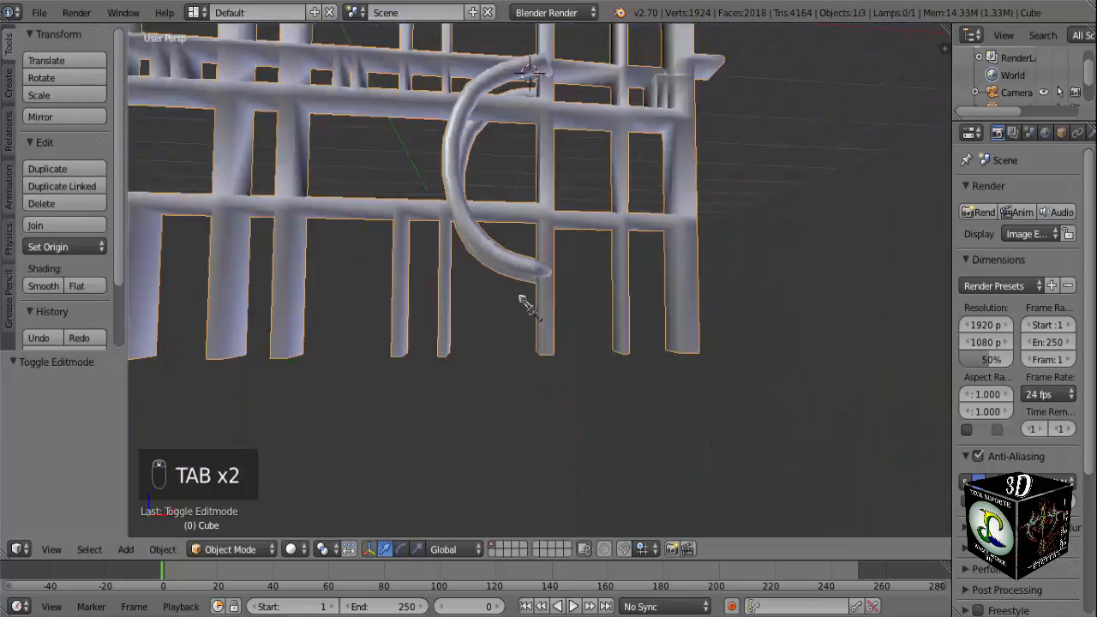
{"action": "scroll", "coordinate": [523, 300], "scroll_direction": "down", "scroll_amount": 3}
{"action": "middle_click_drag", "start_coordinate": [544, 286], "coordinate": [644, 427], "text": "shift"}
{"action": "middle_click_drag", "start_coordinate": [629, 394], "coordinate": [575, 411]}
Select the gate's entire mesh in Edit Mode, remove doubled vertices and make the normals consistent.
{"action": "key", "text": "Tab"}
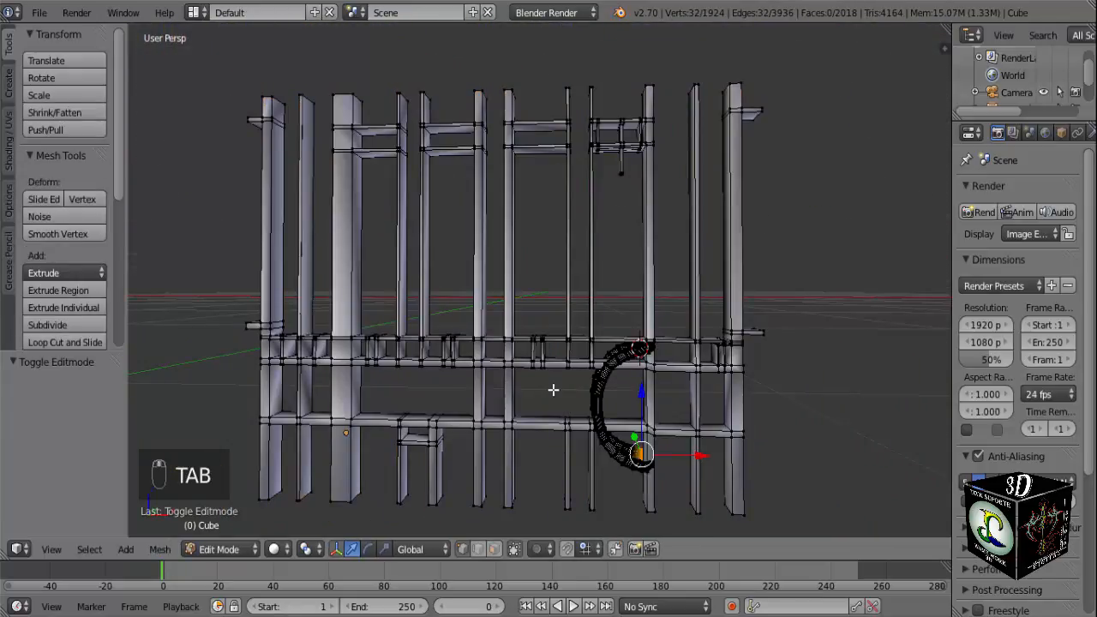
{"action": "key", "text": "a"}
{"action": "key", "text": "a"}
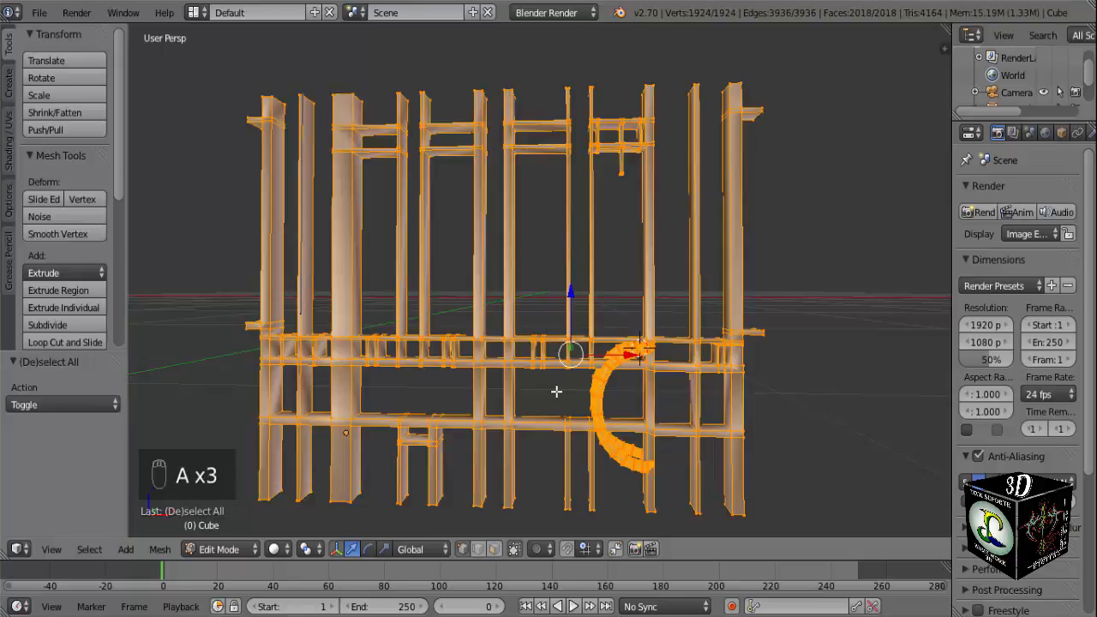
{"action": "key", "text": "w"}
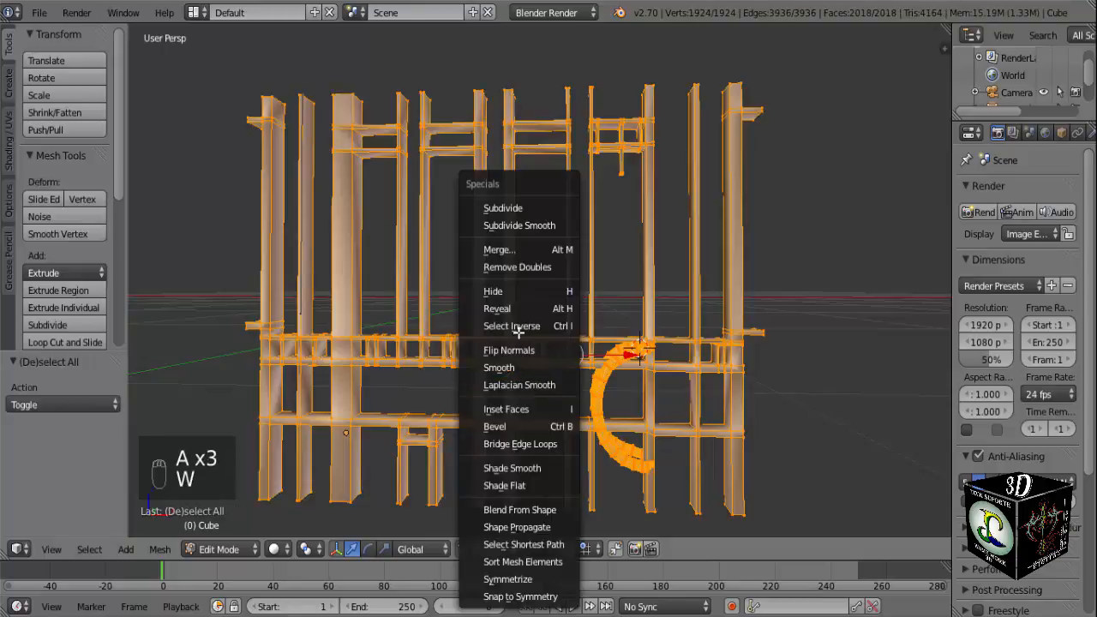
{"action": "left_click", "coordinate": [519, 267]}
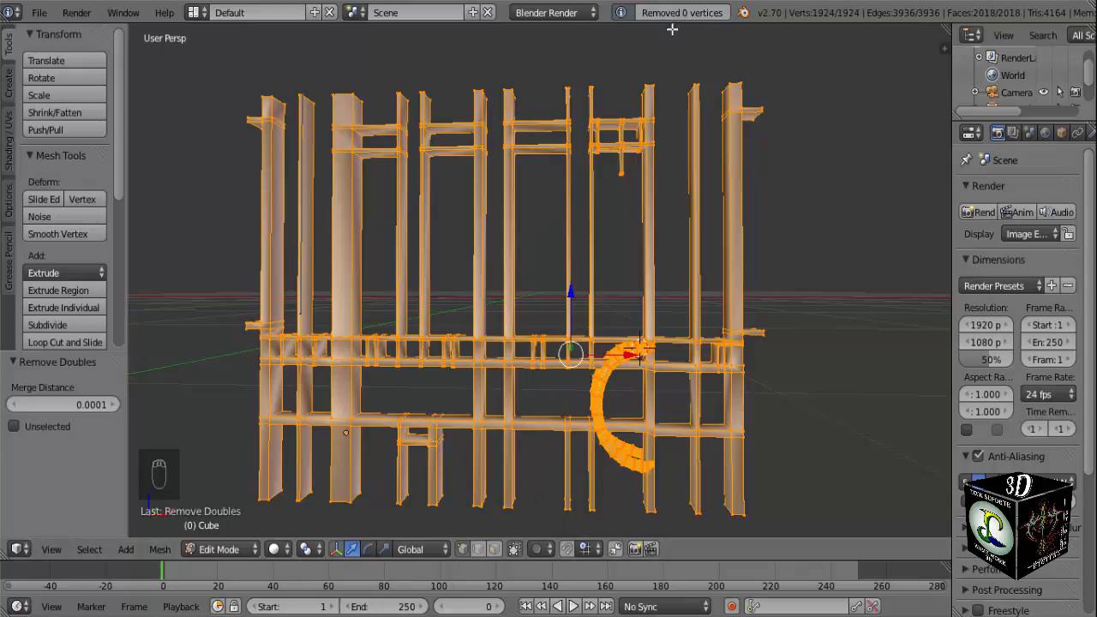
{"action": "key", "text": "ctrl+n"}
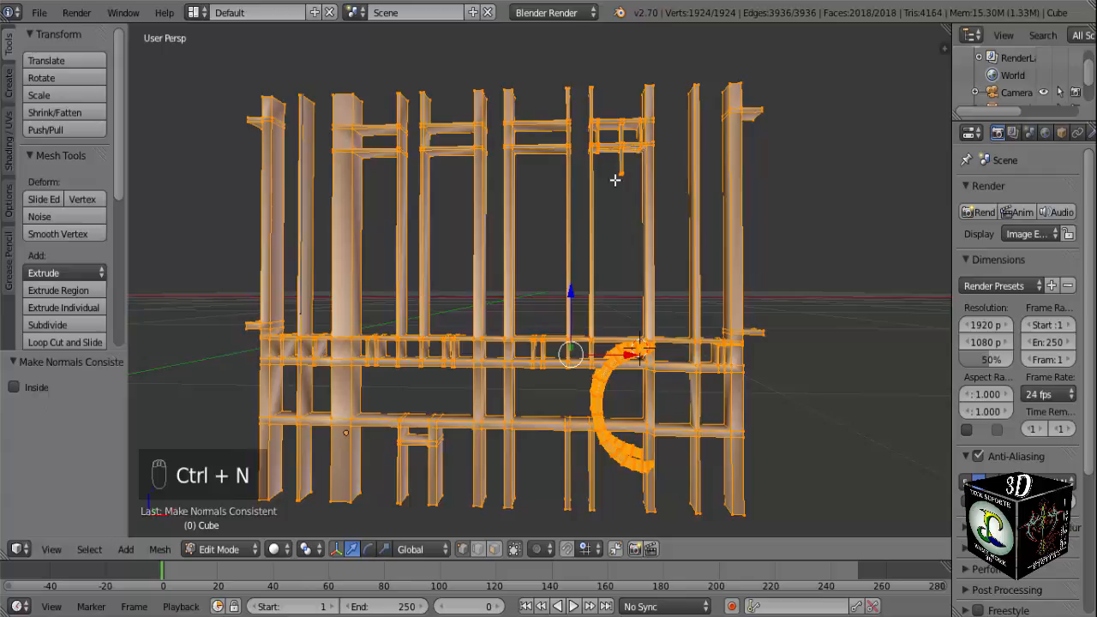
{"action": "mouse_move", "coordinate": [629, 286]}
{"action": "middle_mouse_down"}
{"action": "mouse_move", "coordinate": [560, 289]}
{"action": "mouse_move", "coordinate": [627, 279]}
{"action": "middle_mouse_up"}
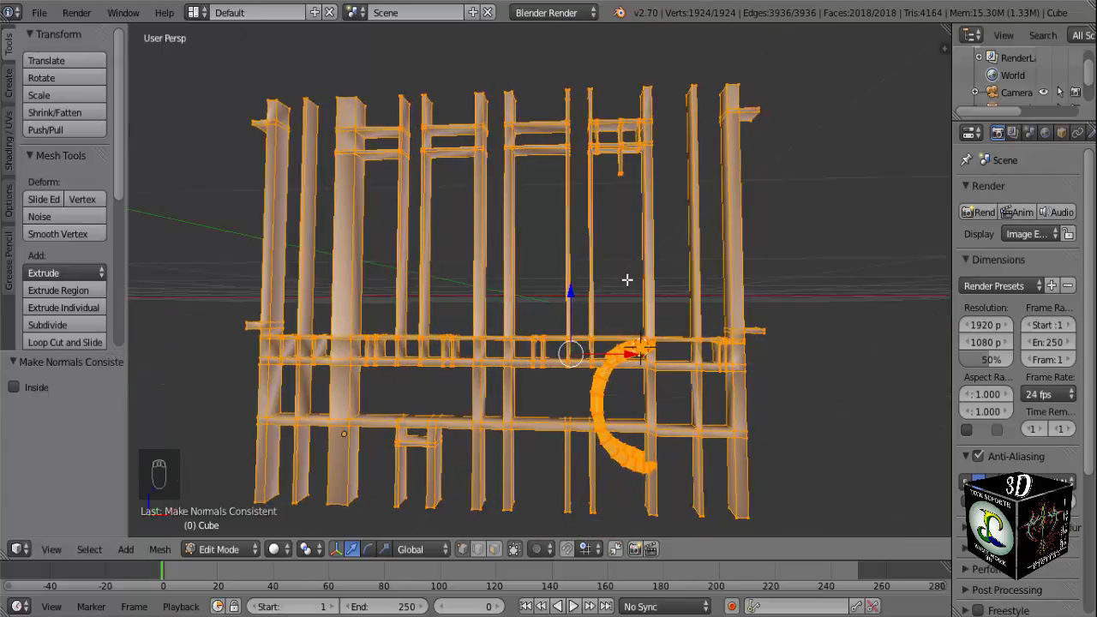
{"action": "key", "text": "ctrl+n"}
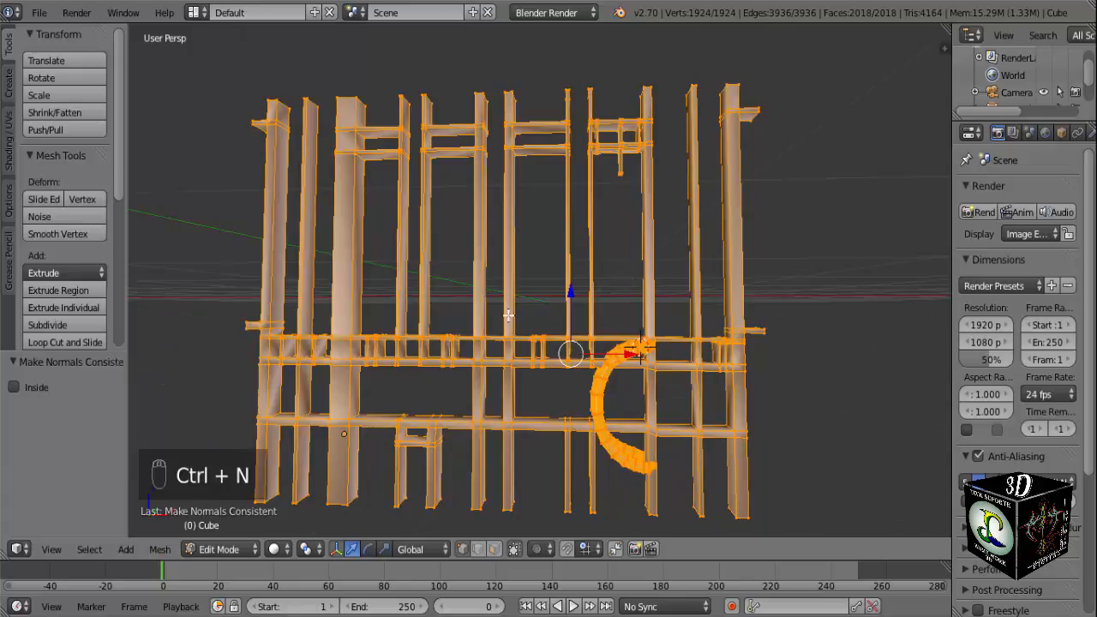
Clear the mesh selection and leave Edit Mode to check the gate's smooth shading.
{"action": "key", "text": "a"}
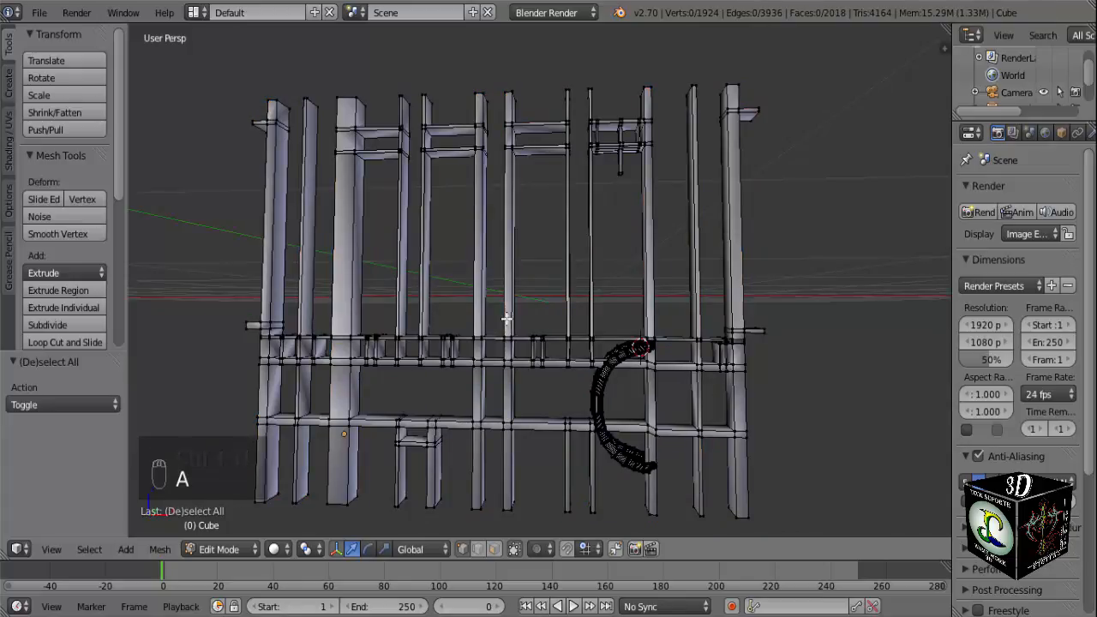
{"action": "key", "text": "Tab"}
{"action": "mouse_move", "coordinate": [498, 353]}
{"action": "middle_mouse_down"}
{"action": "mouse_move", "coordinate": [412, 328]}
{"action": "mouse_move", "coordinate": [658, 345]}
{"action": "mouse_move", "coordinate": [497, 341]}
{"action": "middle_mouse_up"}
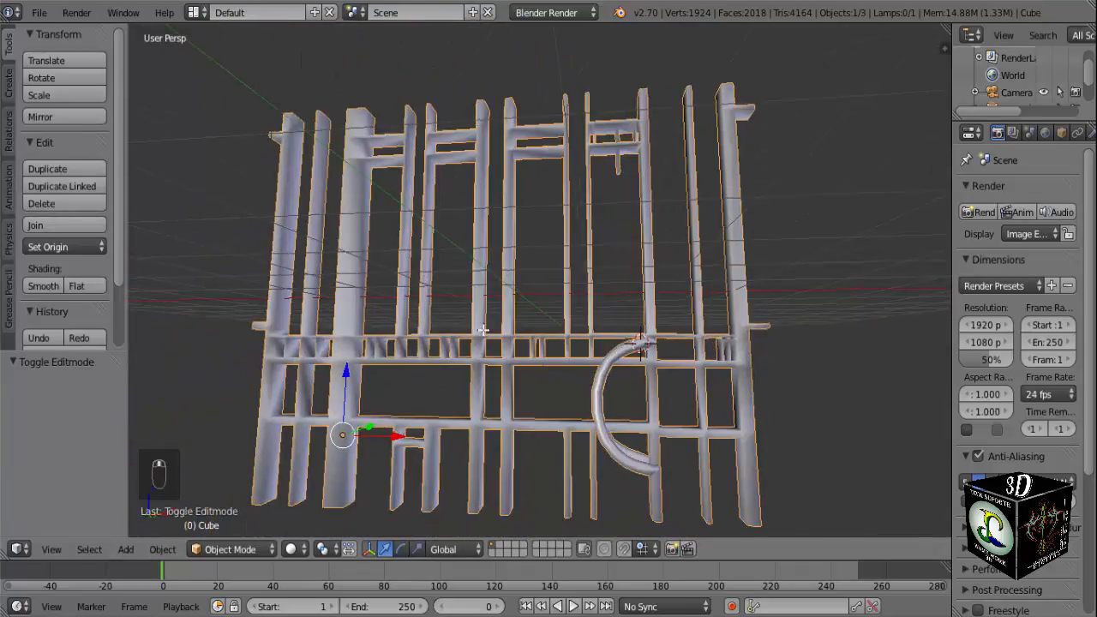
Select the whole gate mesh again in Edit Mode, make its normals consistent and clear the selection.
{"action": "key", "text": "Tab"}
{"action": "key", "text": "a"}
{"action": "key", "text": "a"}
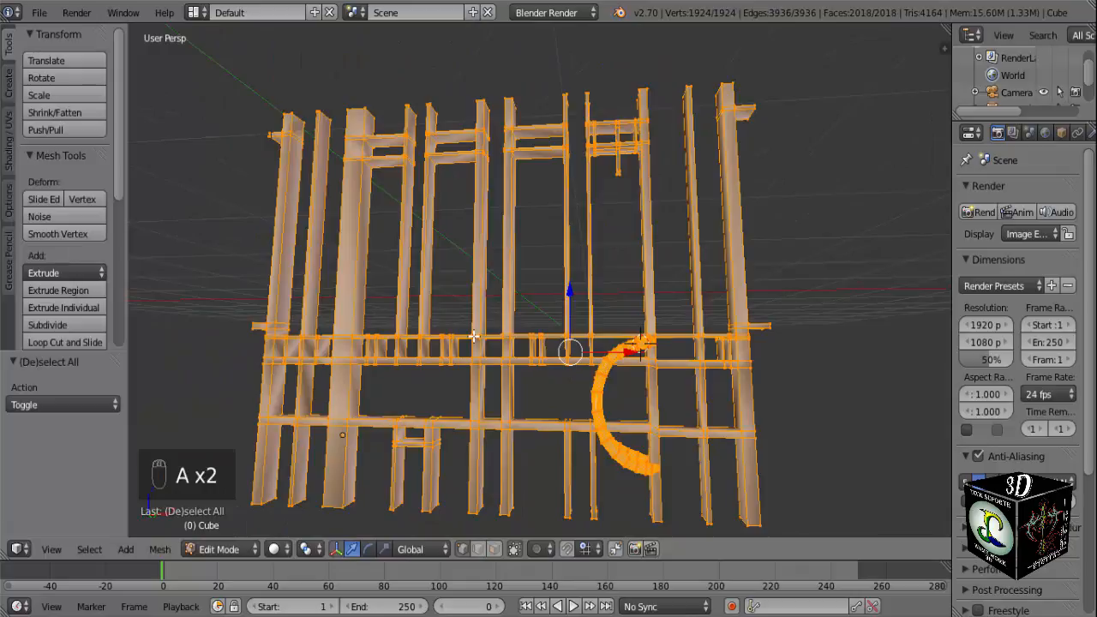
{"action": "key", "text": "ctrl+n"}
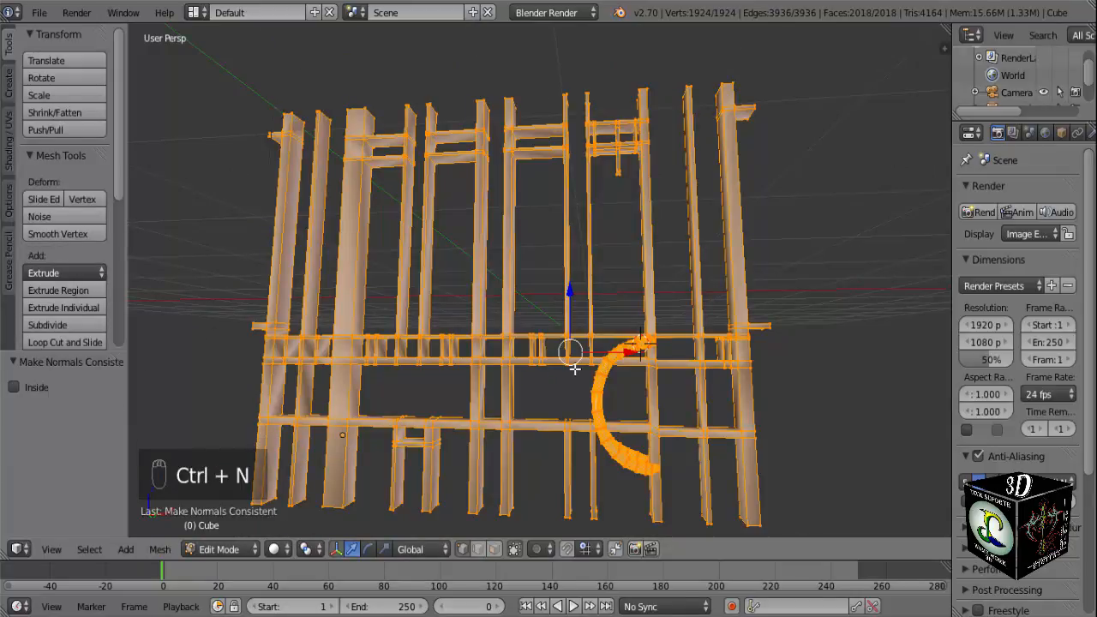
{"action": "key", "text": "a"}
Compare the gate with the front reference, return to Object Mode with nothing selected and inspect the shading around the half rings.
{"action": "middle_click_drag", "start_coordinate": [574, 369], "coordinate": [494, 388]}
{"action": "key", "text": "KP_1"}
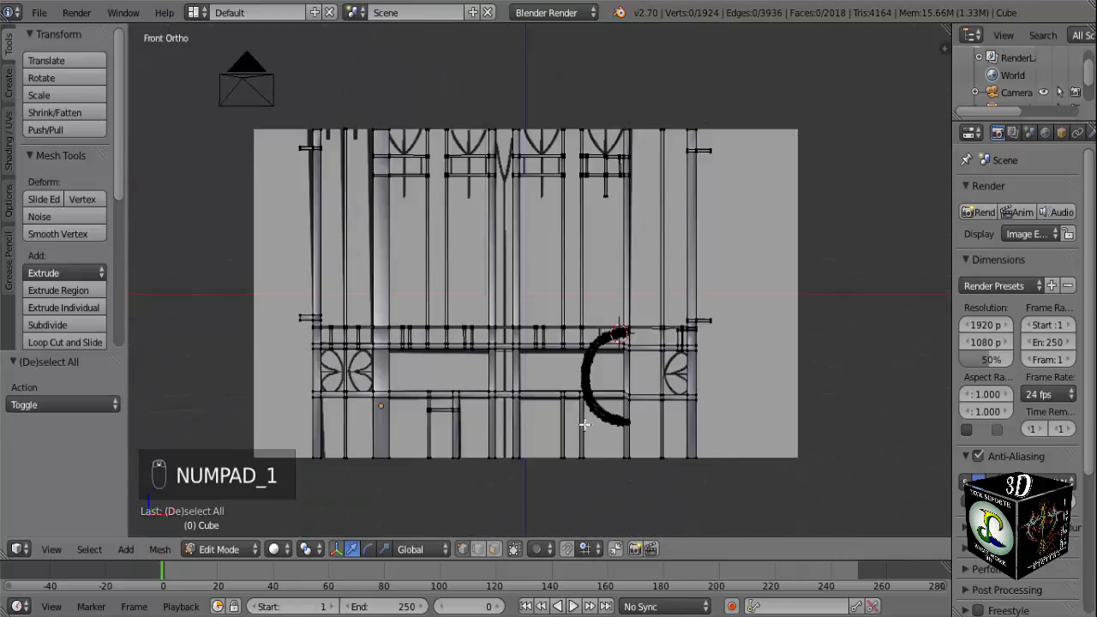
{"action": "middle_click_drag", "start_coordinate": [583, 424], "coordinate": [631, 421]}
{"action": "key", "text": "Tab"}
{"action": "key", "text": "a"}
{"action": "key", "text": "a"}
{"action": "scroll", "coordinate": [641, 420], "scroll_direction": "up", "scroll_amount": 5}
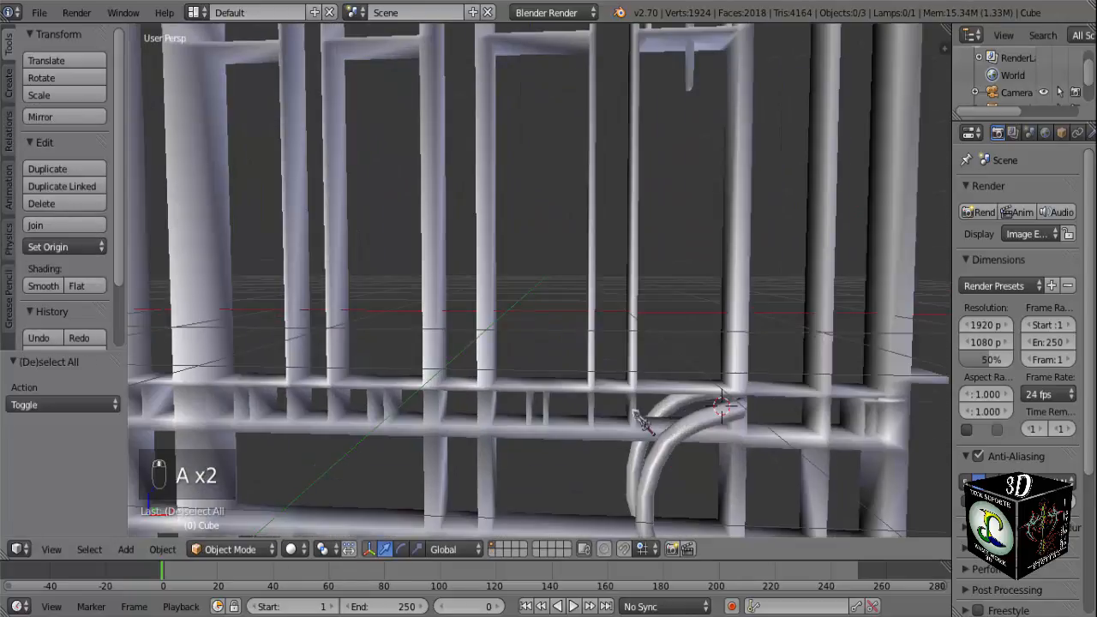
{"action": "middle_click_drag", "start_coordinate": [737, 441], "coordinate": [749, 416]}
{"action": "scroll", "coordinate": [750, 415], "scroll_direction": "down", "scroll_amount": 5}
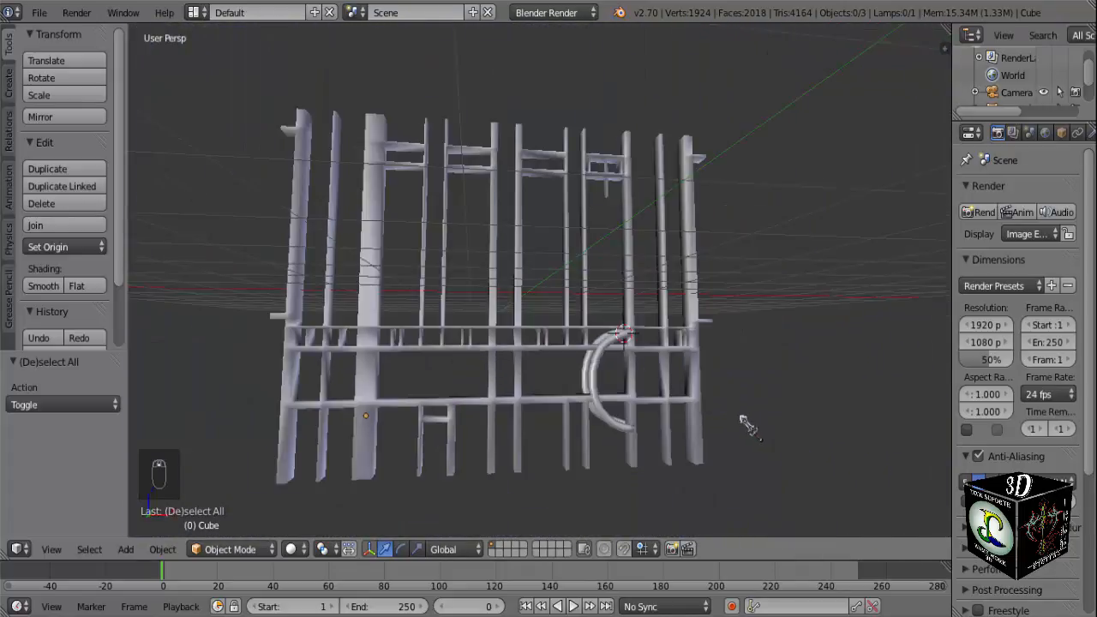
Select the gate's entire mesh in Edit Mode, recalculate its normals with the Inside option enabled and return to Object Mode.
{"action": "key", "text": "Tab"}
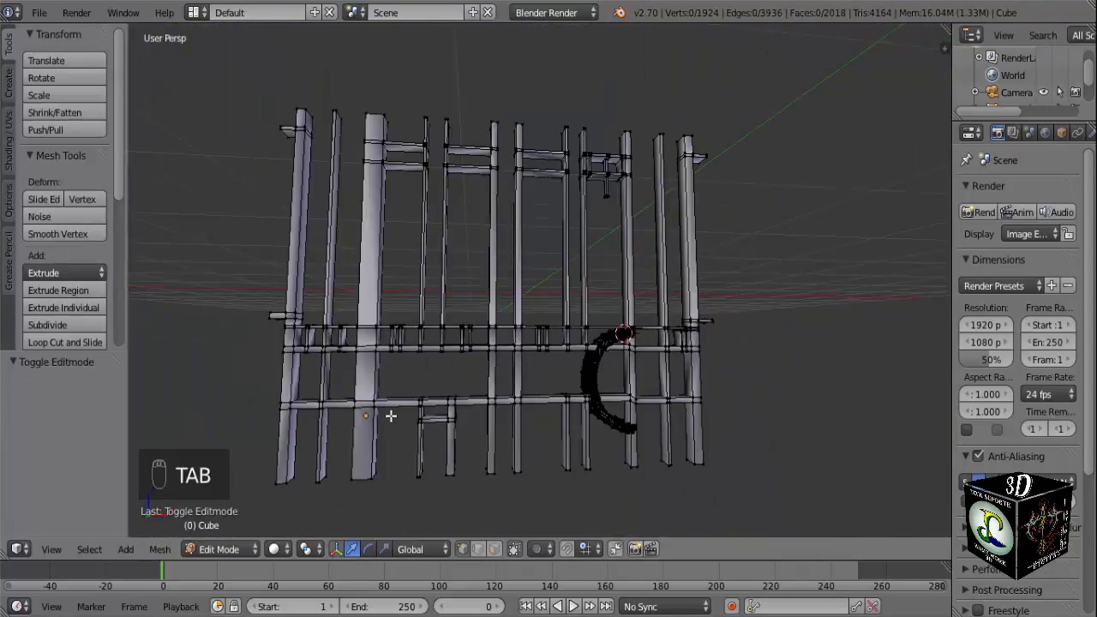
{"action": "key", "text": "a"}
{"action": "key", "text": "a"}
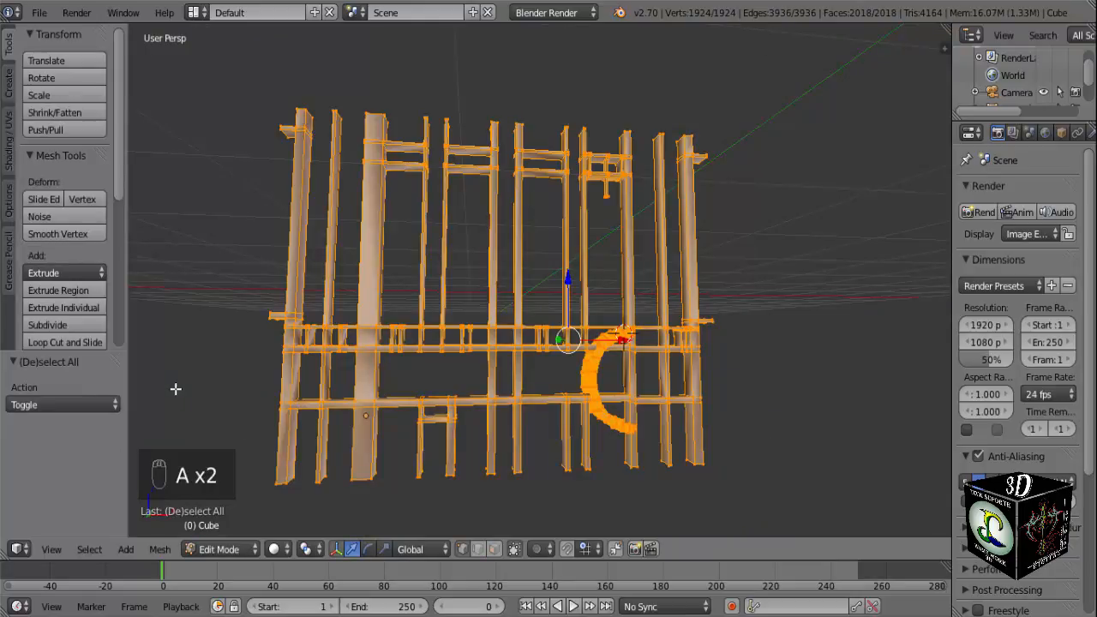
{"action": "key", "text": "ctrl+n"}
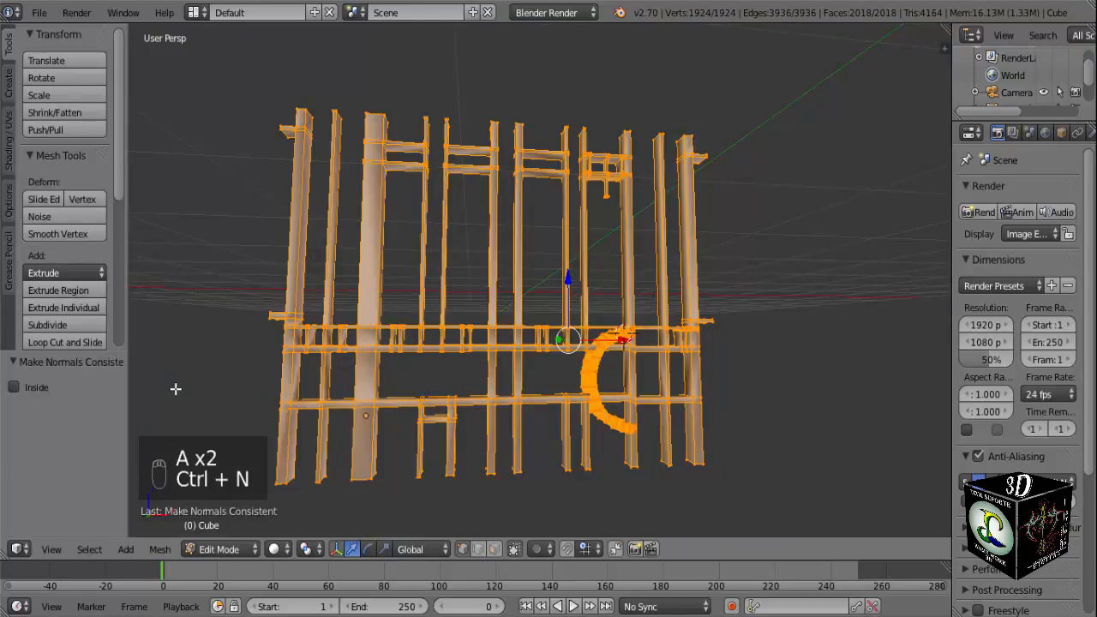
{"action": "left_click", "coordinate": [13, 387]}
{"action": "key", "text": "ctrl+n"}
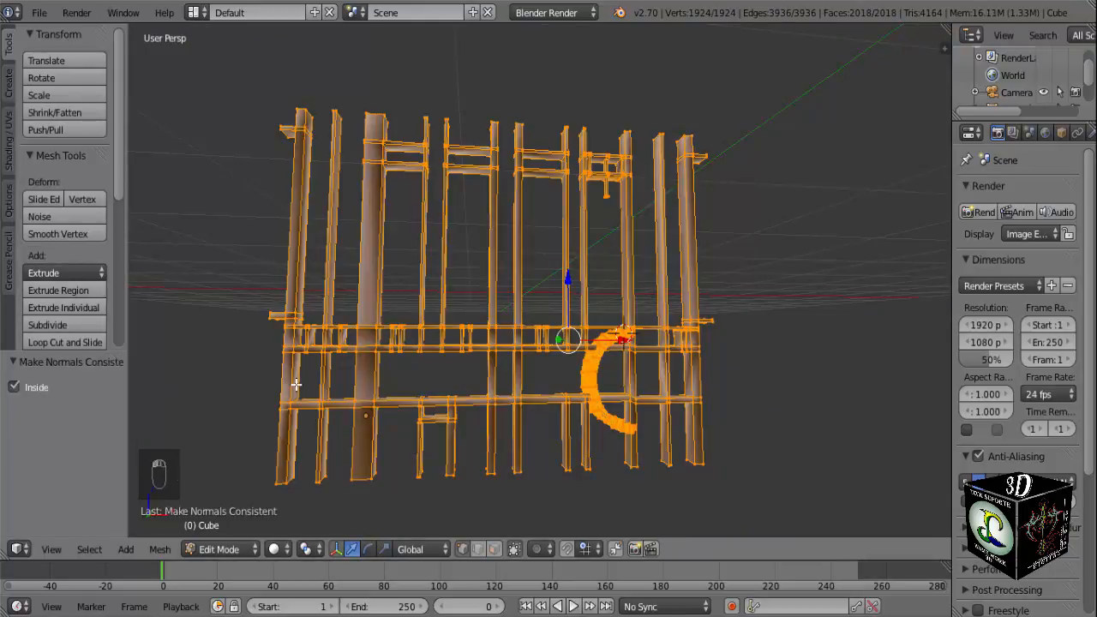
{"action": "middle_click_drag", "start_coordinate": [537, 451], "coordinate": [582, 465]}
{"action": "key", "text": "Tab"}
{"action": "key", "text": "KP_1"}
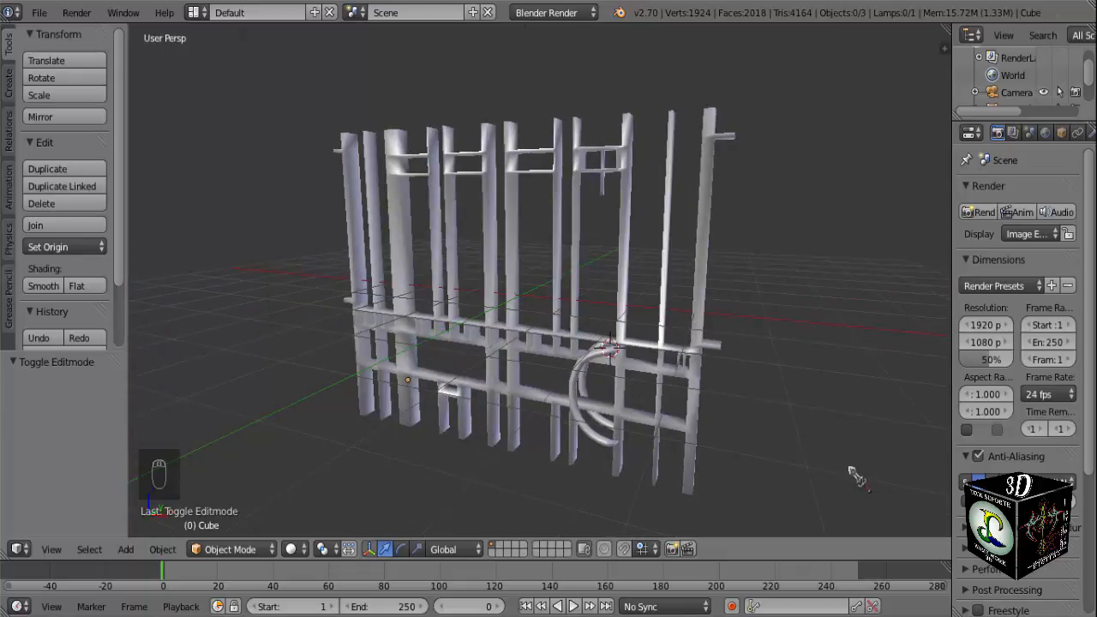
Render a still image of the gate through the camera, close the render result and save the file.
{"action": "key", "text": "F12"}
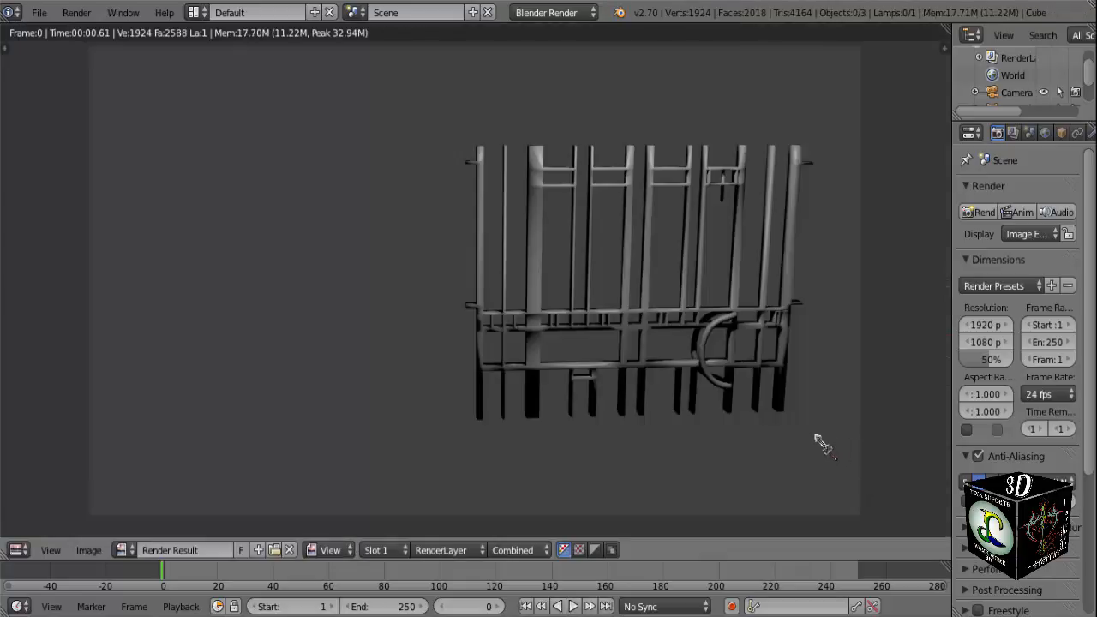
{"action": "key", "text": "Escape"}
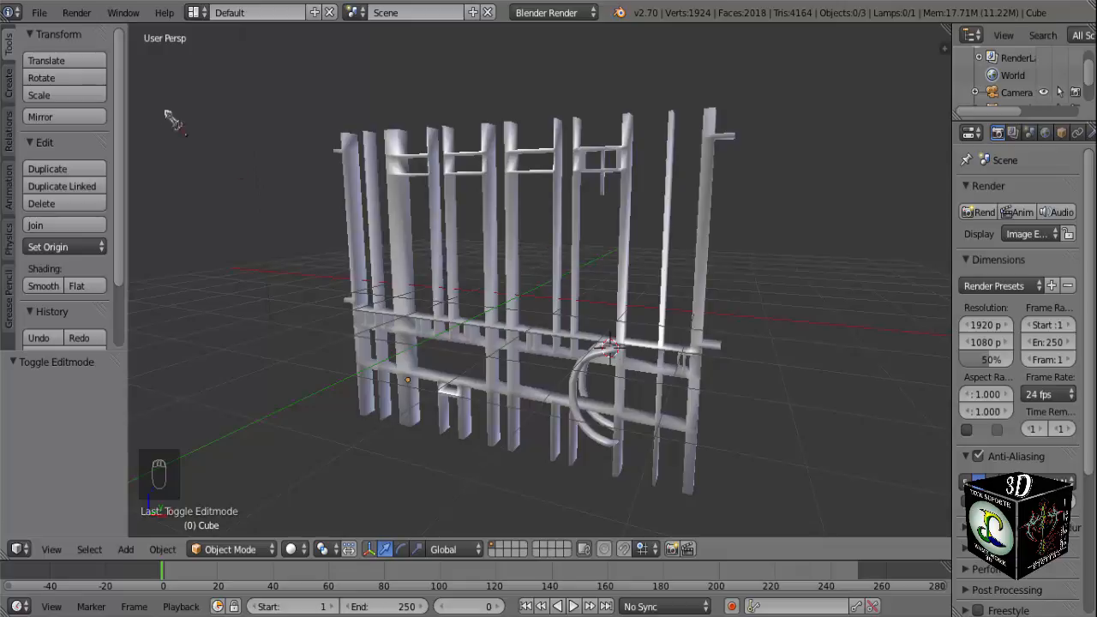
{"action": "left_click", "coordinate": [39, 12]}
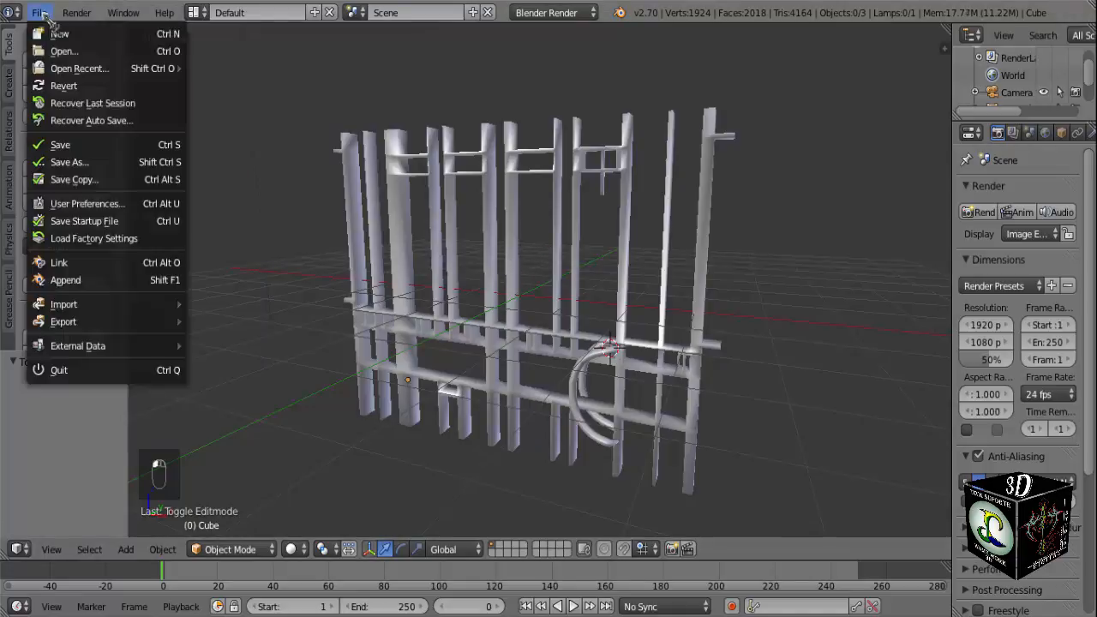
{"action": "left_click", "coordinate": [72, 145]}
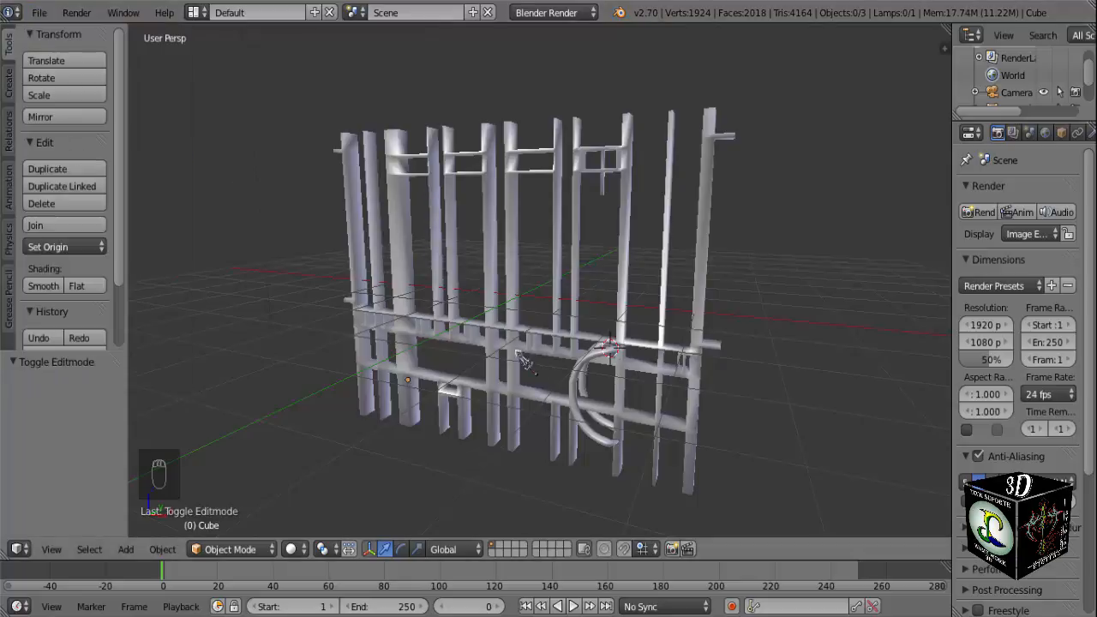
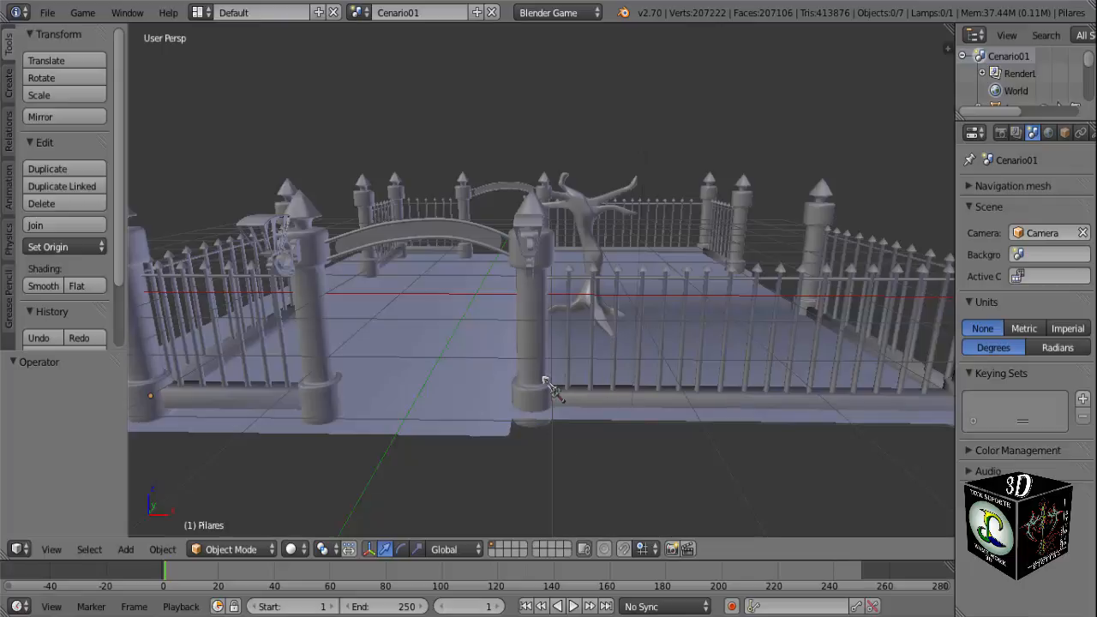
Append the Cube object from Portao.blend in Meus documentos to the cemetery scene.
{"action": "mouse_move", "coordinate": [550, 385]}
{"action": "middle_mouse_down"}
{"action": "mouse_move", "coordinate": [832, 403]}
{"action": "mouse_move", "coordinate": [763, 367]}
{"action": "mouse_move", "coordinate": [552, 377]}
{"action": "middle_mouse_up"}
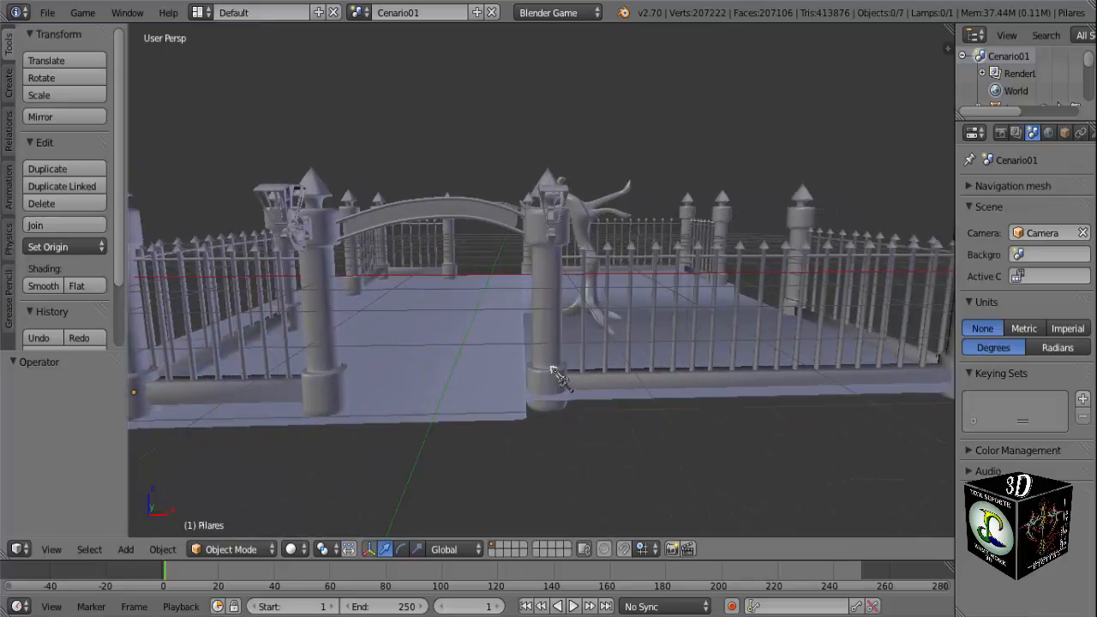
{"action": "left_click", "coordinate": [47, 13]}
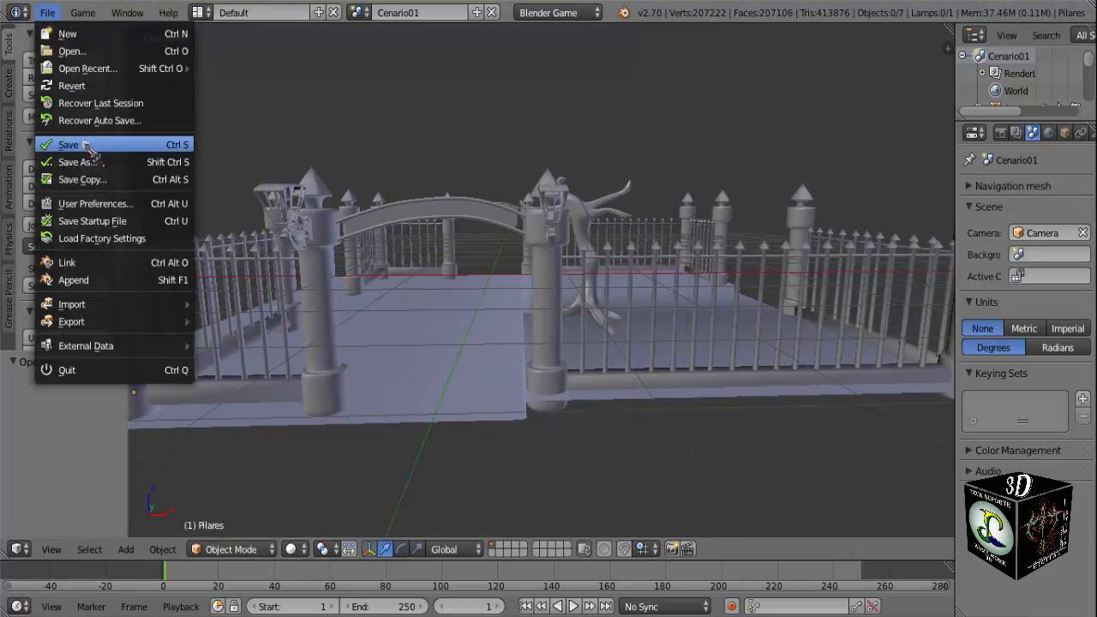
{"action": "left_click", "coordinate": [101, 293]}
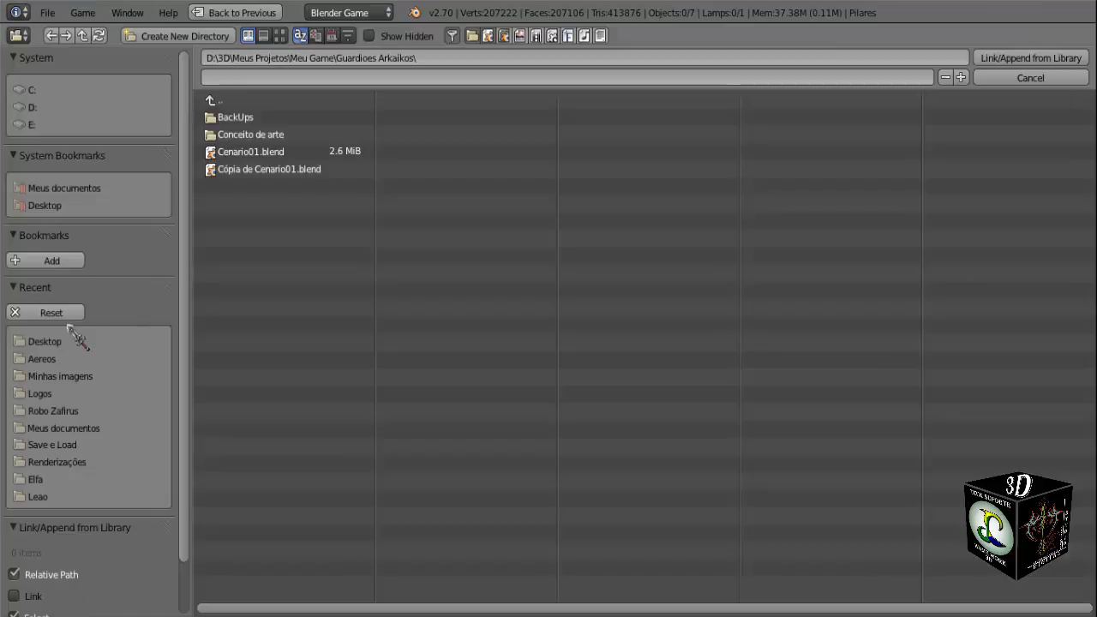
{"action": "left_click", "coordinate": [57, 343]}
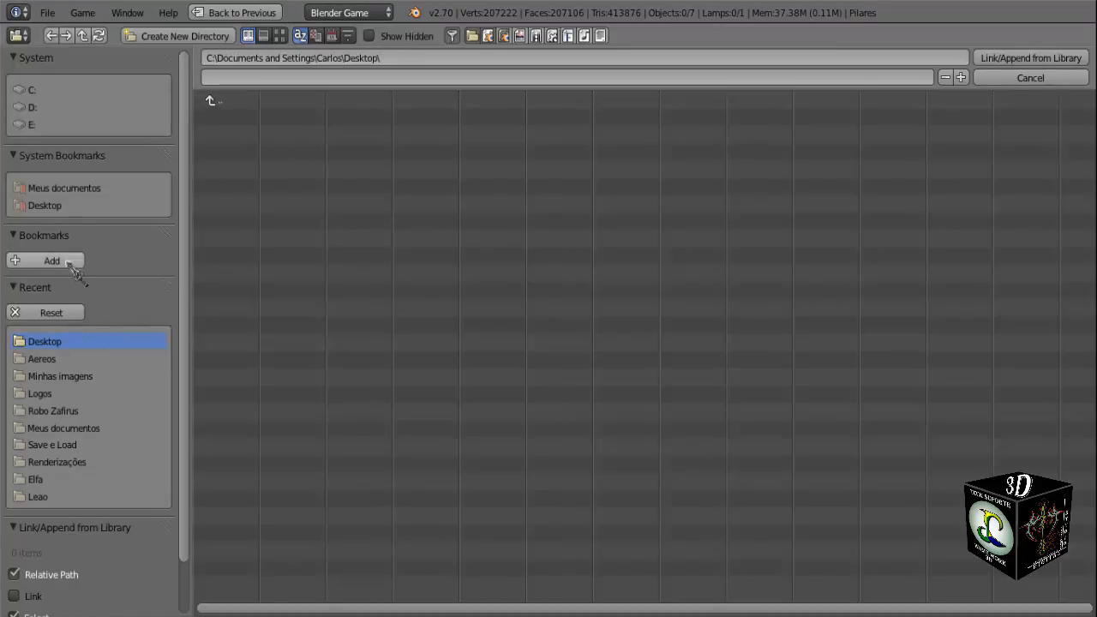
{"action": "left_click", "coordinate": [79, 189]}
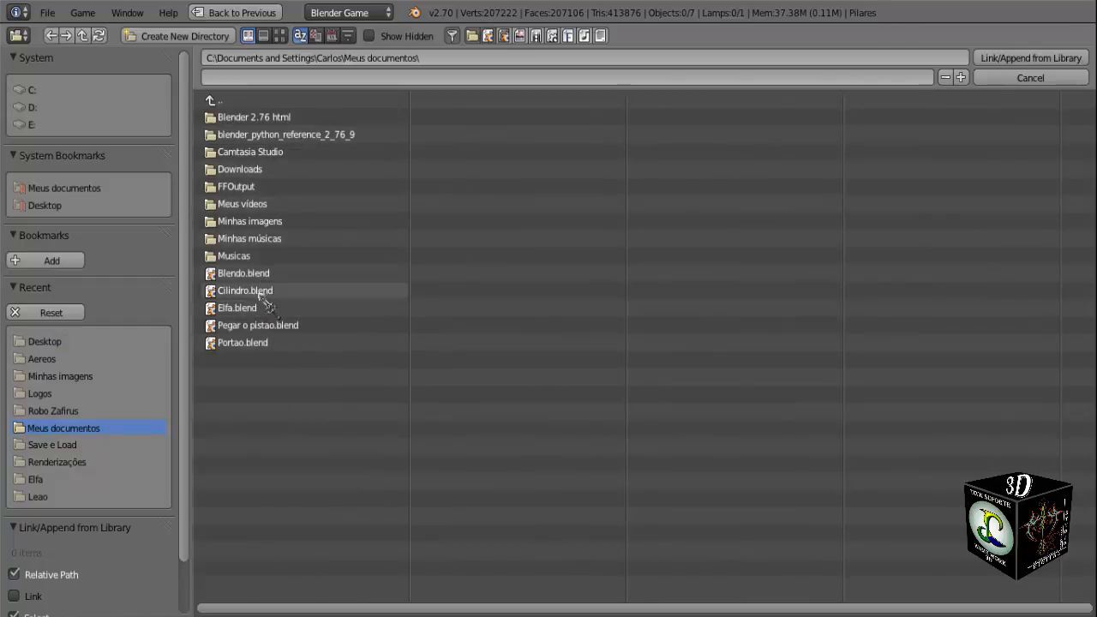
{"action": "left_click", "coordinate": [236, 344]}
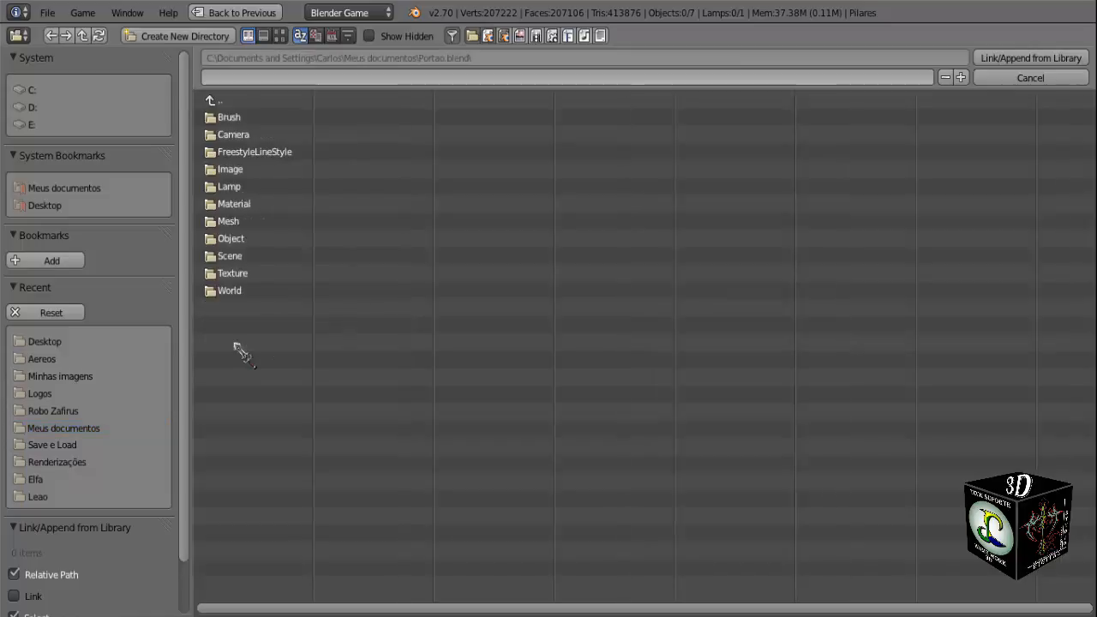
{"action": "left_click", "coordinate": [231, 239]}
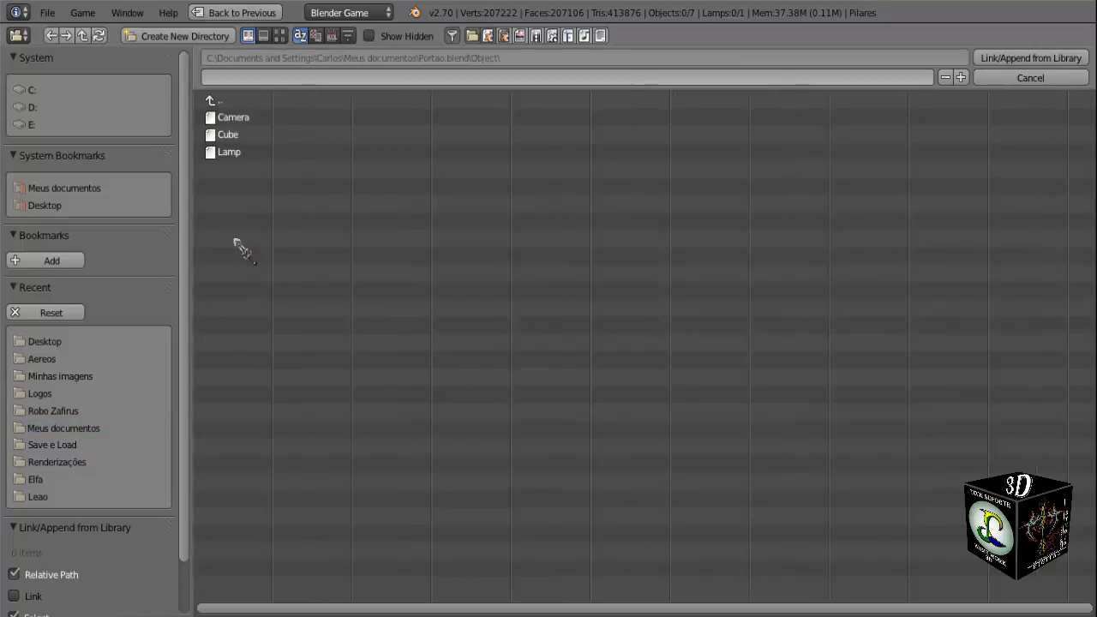
{"action": "left_click", "coordinate": [230, 136]}
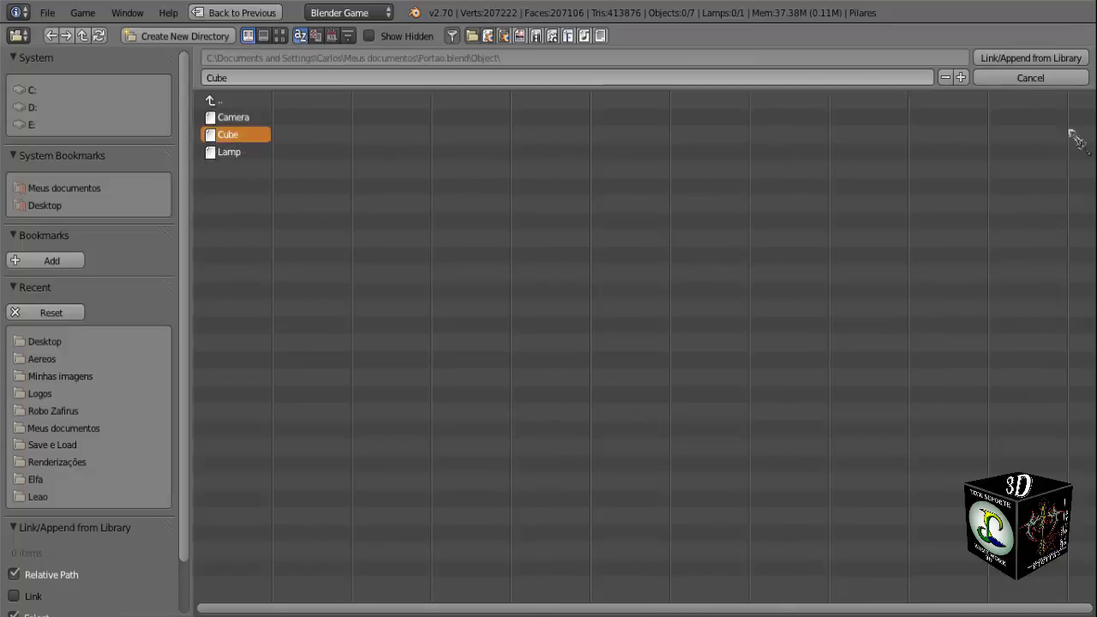
{"action": "left_click", "coordinate": [1032, 58]}
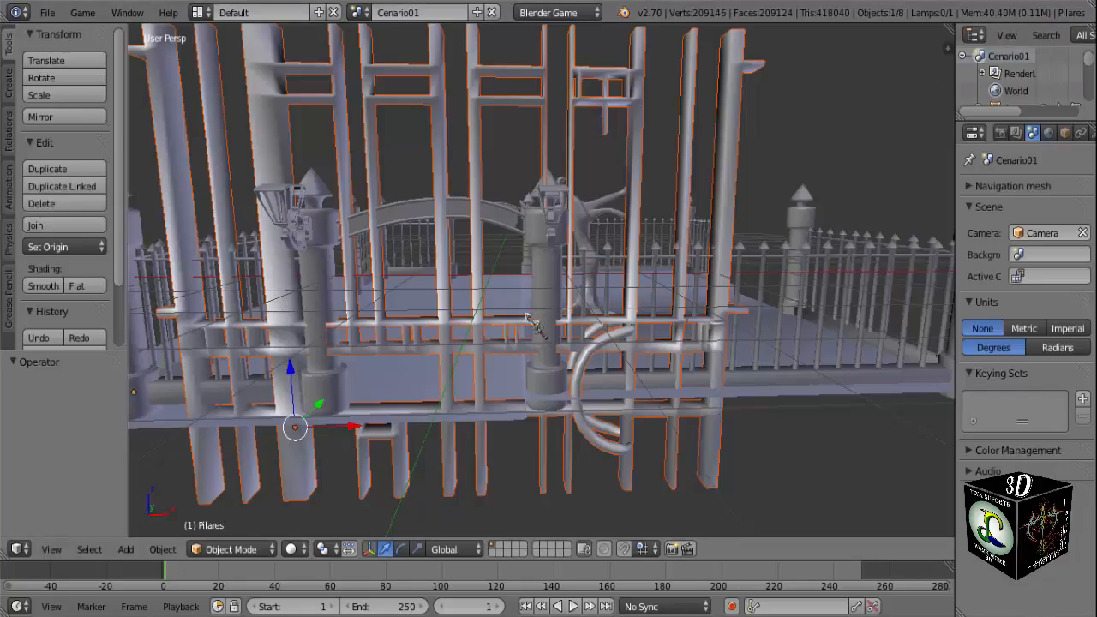
{"action": "scroll", "coordinate": [534, 315], "scroll_direction": "down", "scroll_amount": 4}
{"action": "scroll", "coordinate": [536, 323], "scroll_direction": "up", "scroll_amount": 4}
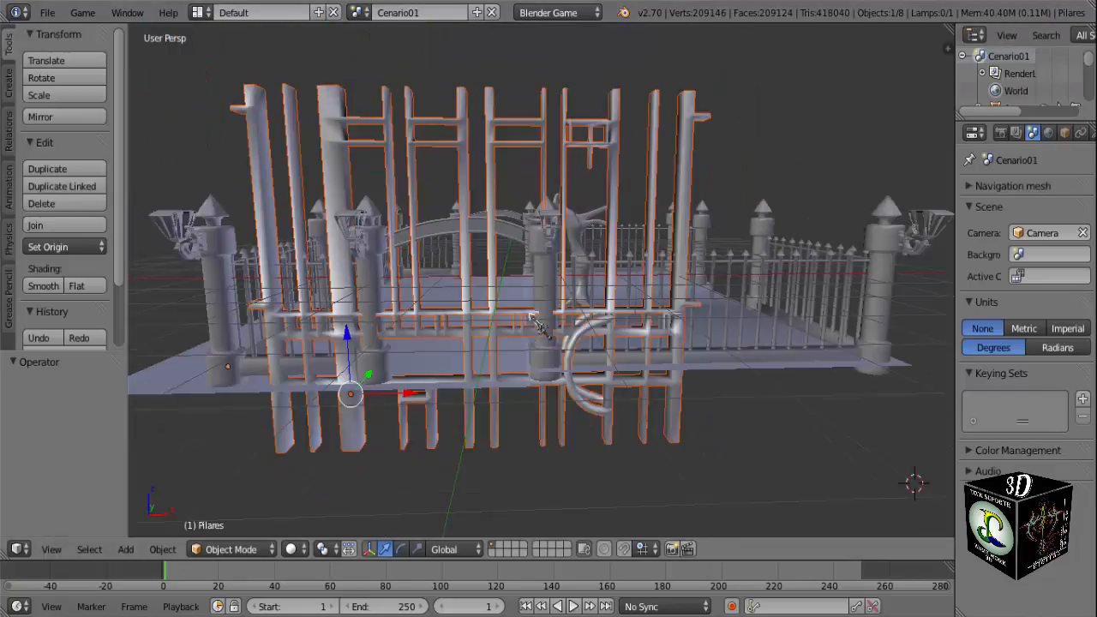
Select only the appended gate, undo the accidental move and rename the object Portao.
{"action": "key", "text": "a"}
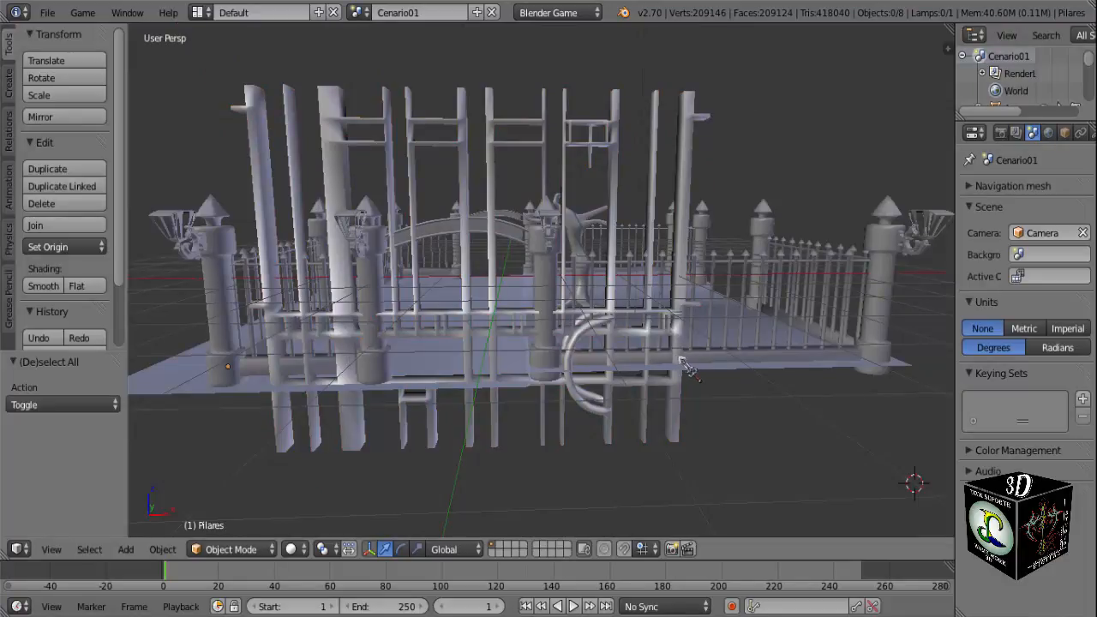
{"action": "right_click_drag", "start_coordinate": [685, 365], "coordinate": [677, 368]}
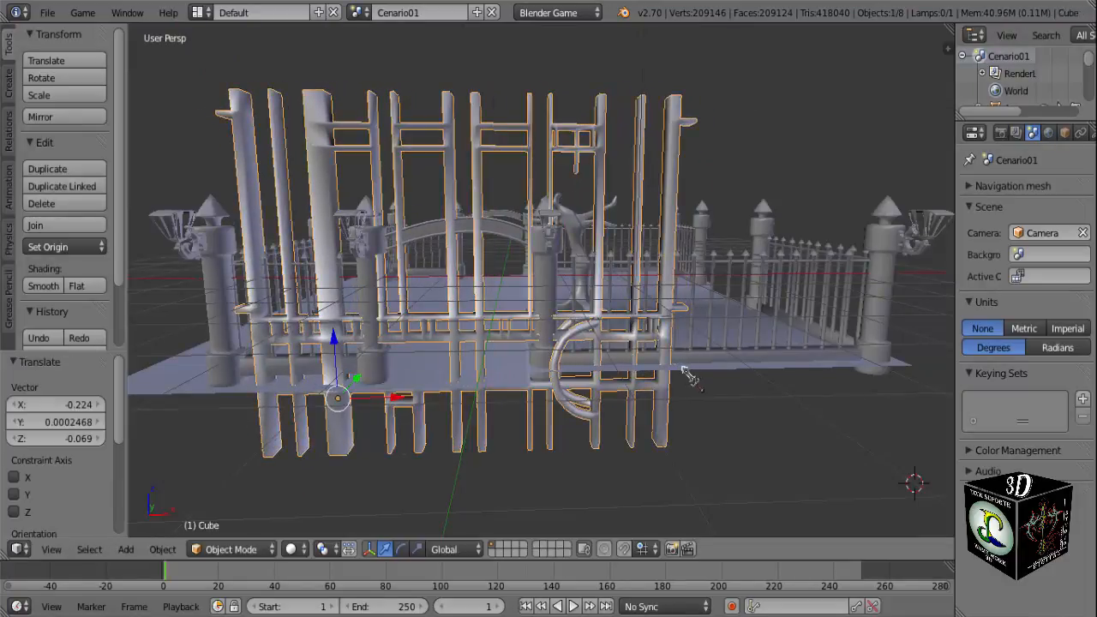
{"action": "key", "text": "ctrl+z"}
{"action": "key", "text": "n"}
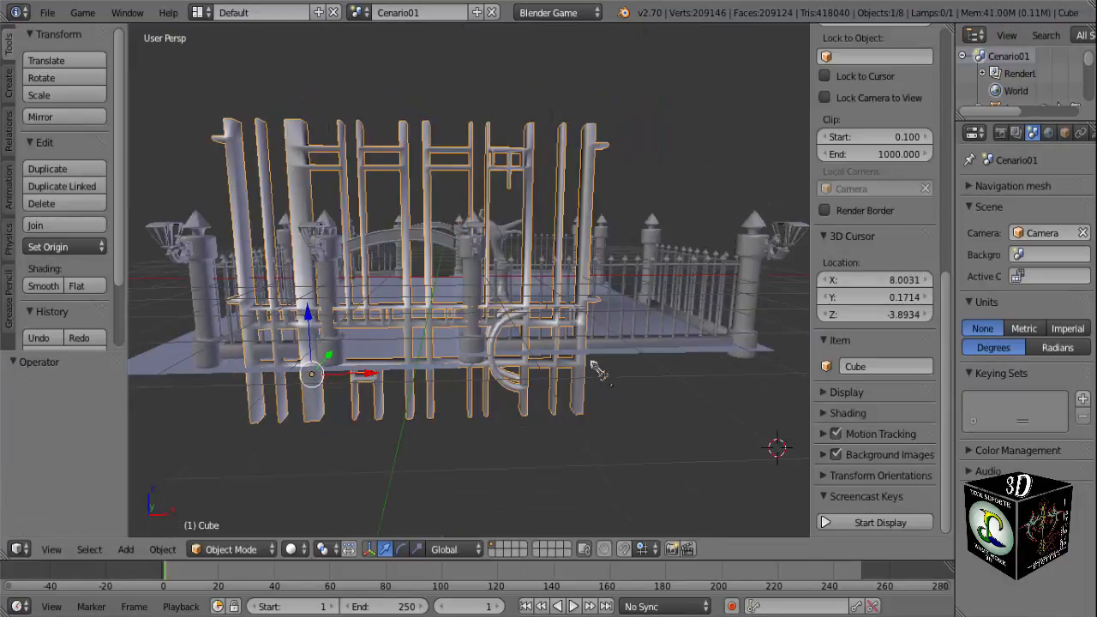
{"action": "left_click", "coordinate": [873, 366]}
{"action": "type", "text": "Portao"}
{"action": "key", "text": "Return"}
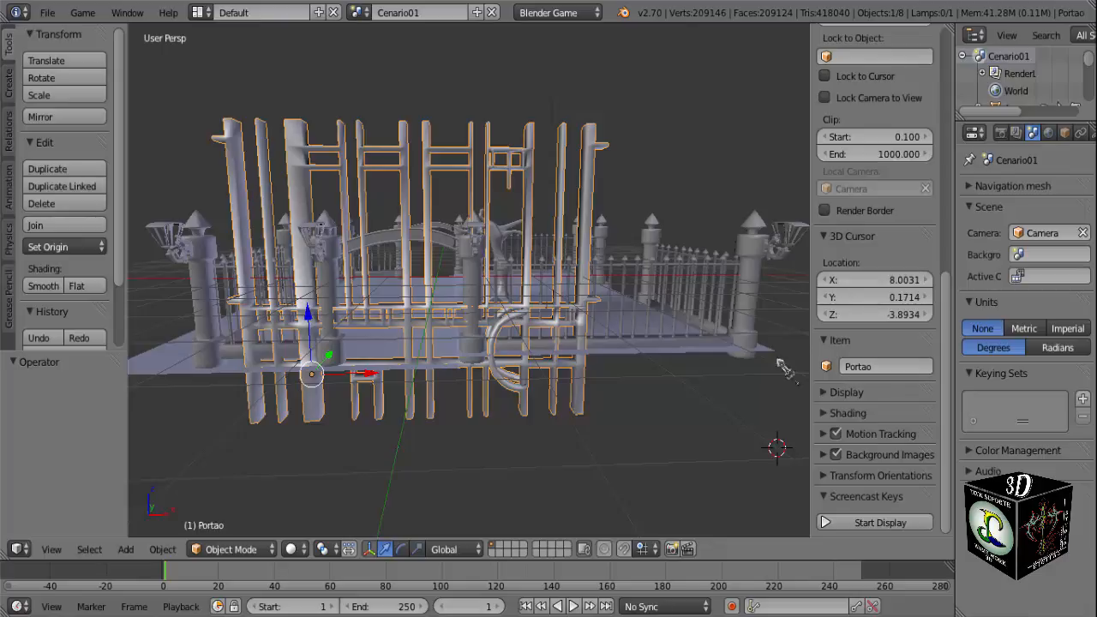
{"action": "key", "text": "n"}
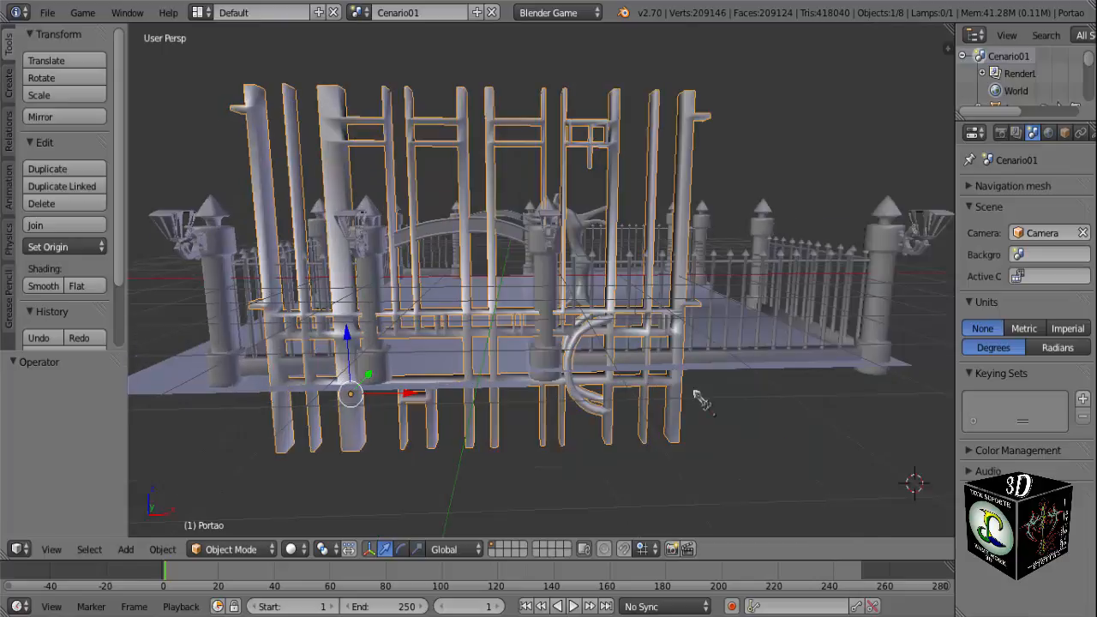
Start the Screencast Keys display in the 3D view.
{"action": "key", "text": "n"}
{"action": "left_click", "coordinate": [880, 522]}
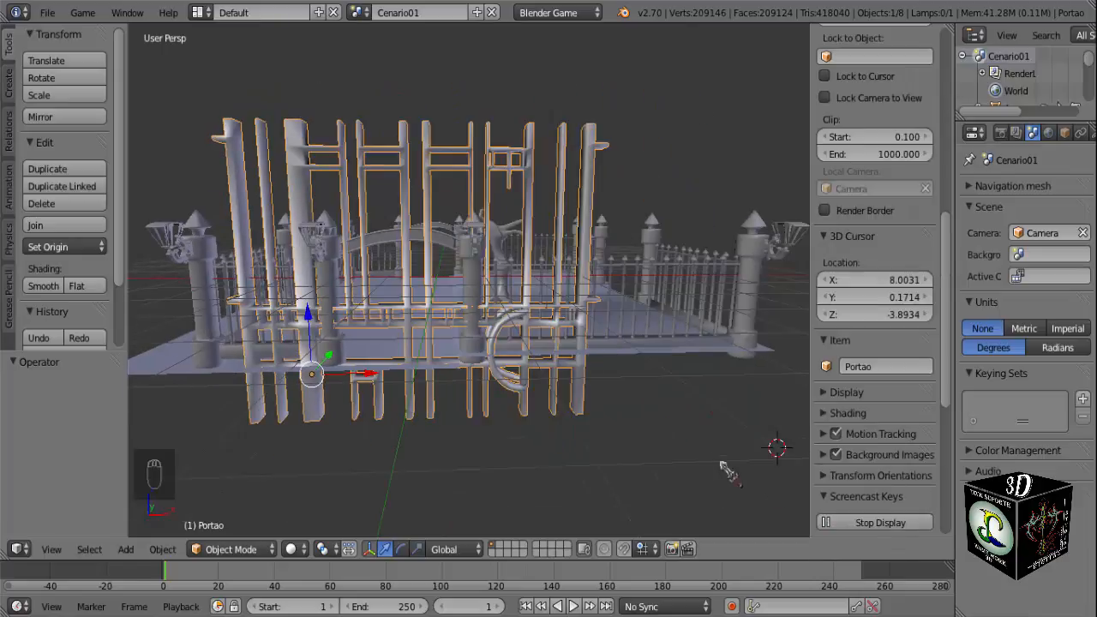
{"action": "key", "text": "n"}
In front view, scale the gate down uniformly to about 0.437 of its size.
{"action": "scroll", "coordinate": [604, 437], "scroll_direction": "down", "scroll_amount": 3}
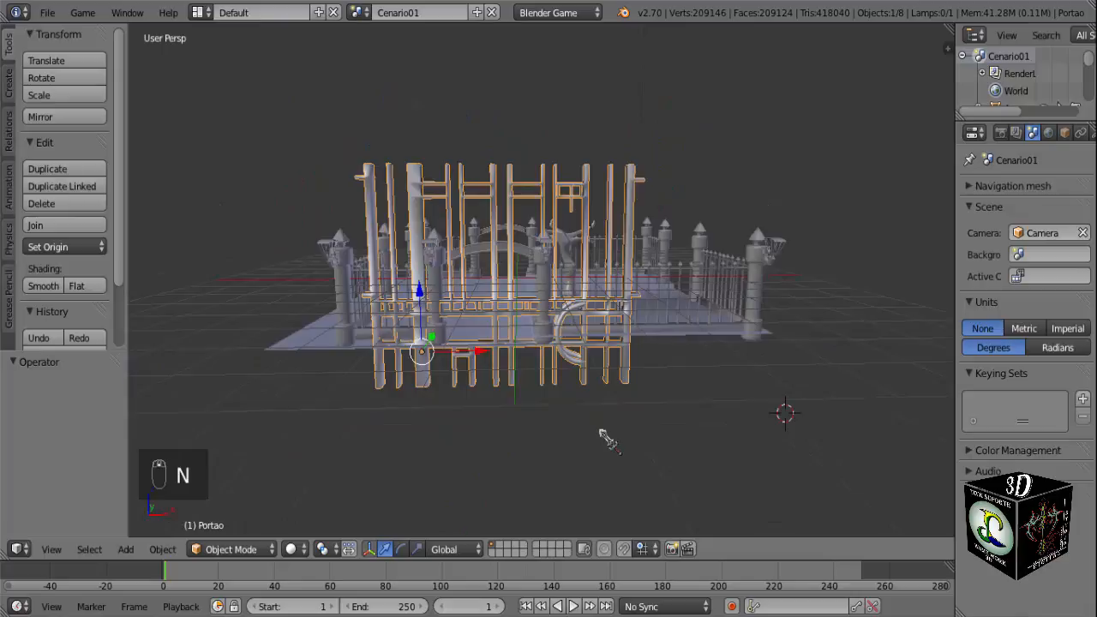
{"action": "scroll", "coordinate": [651, 419], "scroll_direction": "up", "scroll_amount": 3}
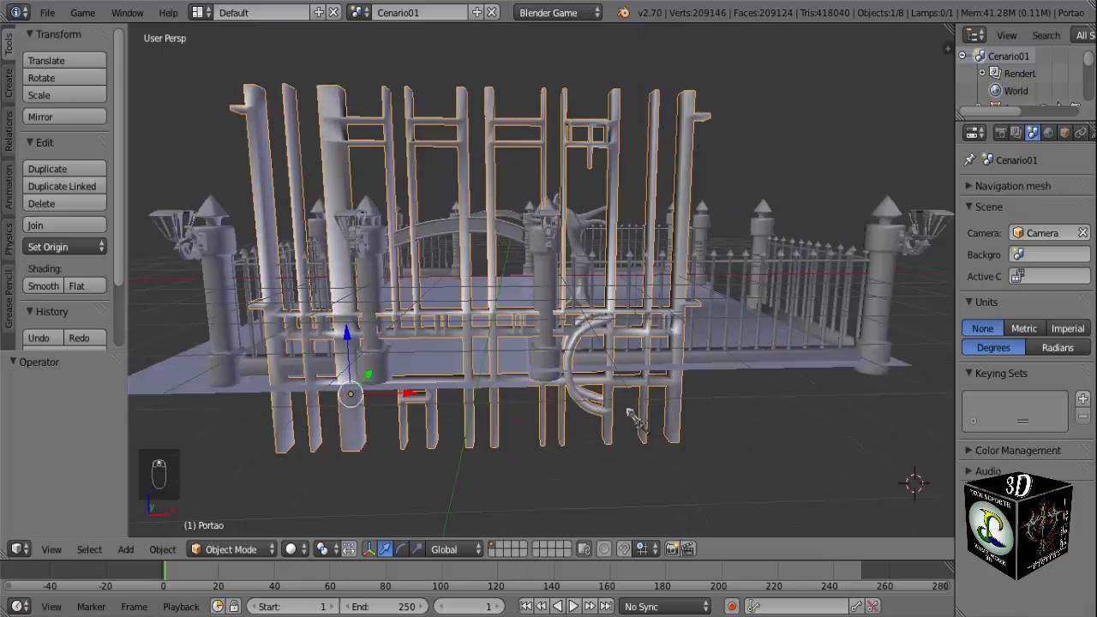
{"action": "scroll", "coordinate": [677, 412], "scroll_direction": "down", "scroll_amount": 1}
{"action": "key", "text": "KP_1"}
{"action": "scroll", "coordinate": [678, 403], "scroll_direction": "up", "scroll_amount": 1}
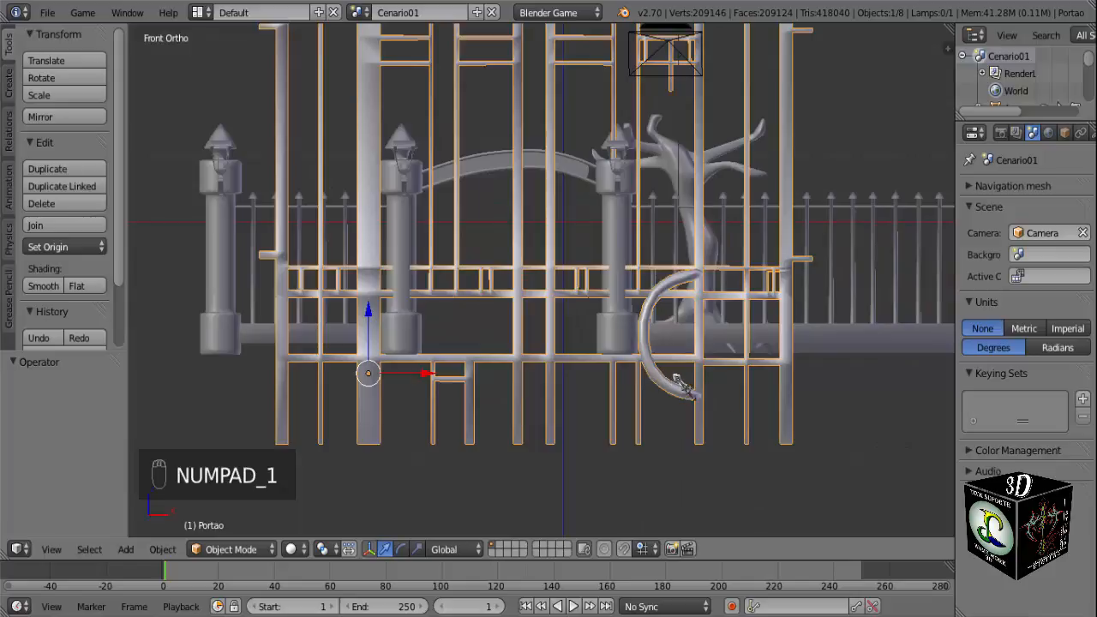
{"action": "key", "text": "s"}
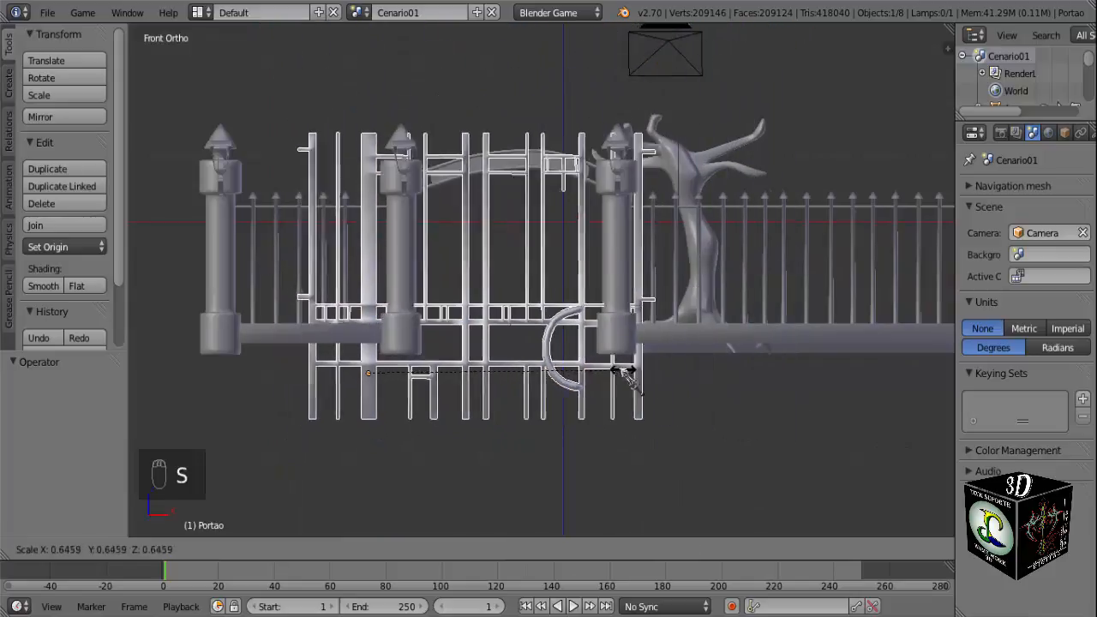
{"action": "left_click", "coordinate": [553, 374]}
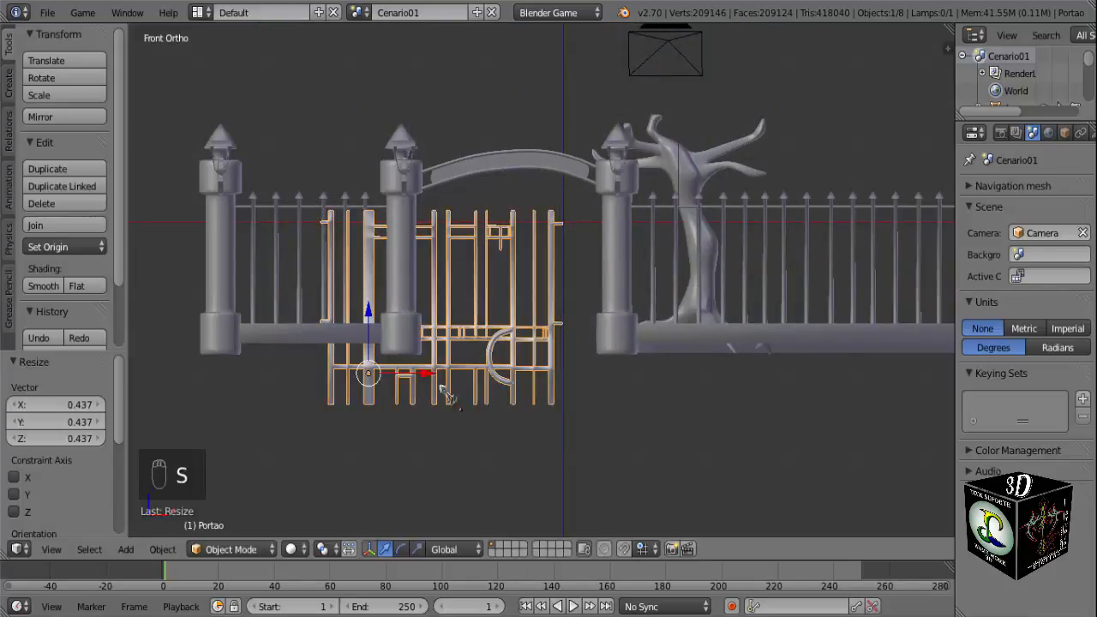
In Edit Mode, move the whole gate mesh about -0.826 in X and -0.45 in Z relative to its origin, then return to Object Mode.
{"action": "scroll", "coordinate": [411, 396], "scroll_direction": "up", "scroll_amount": 3}
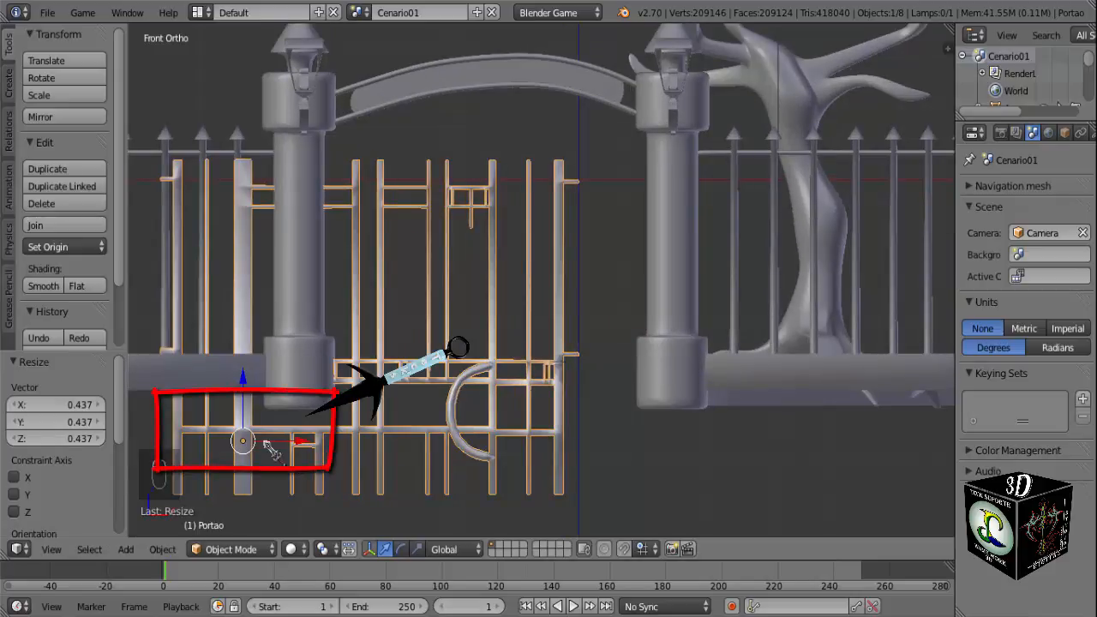
{"action": "key", "text": "Tab"}
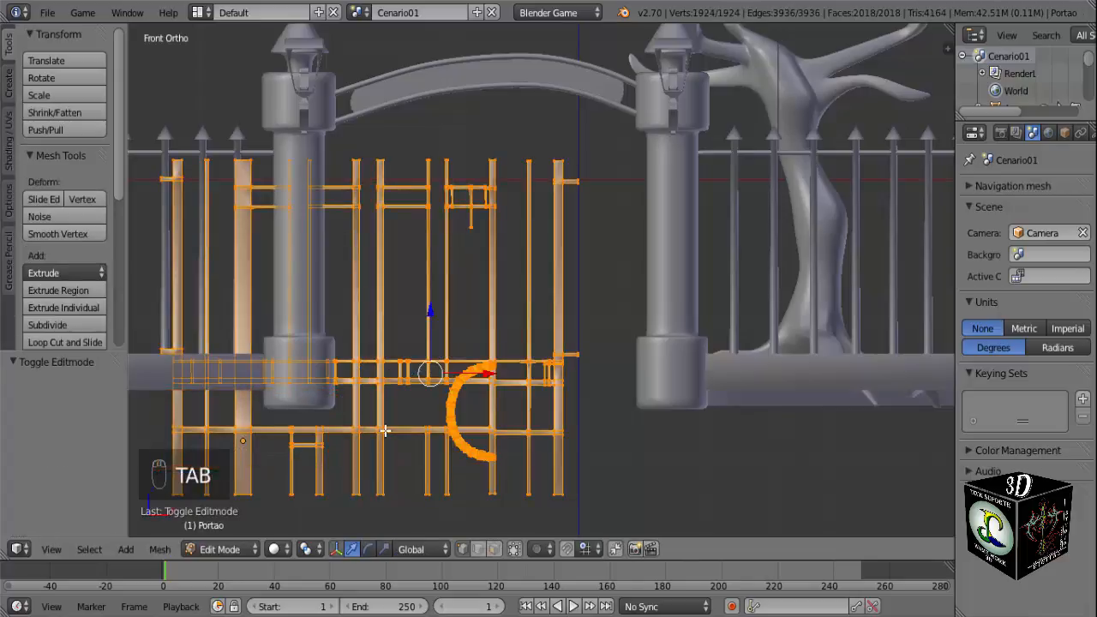
{"action": "scroll", "coordinate": [385, 431], "scroll_direction": "down", "scroll_amount": 2}
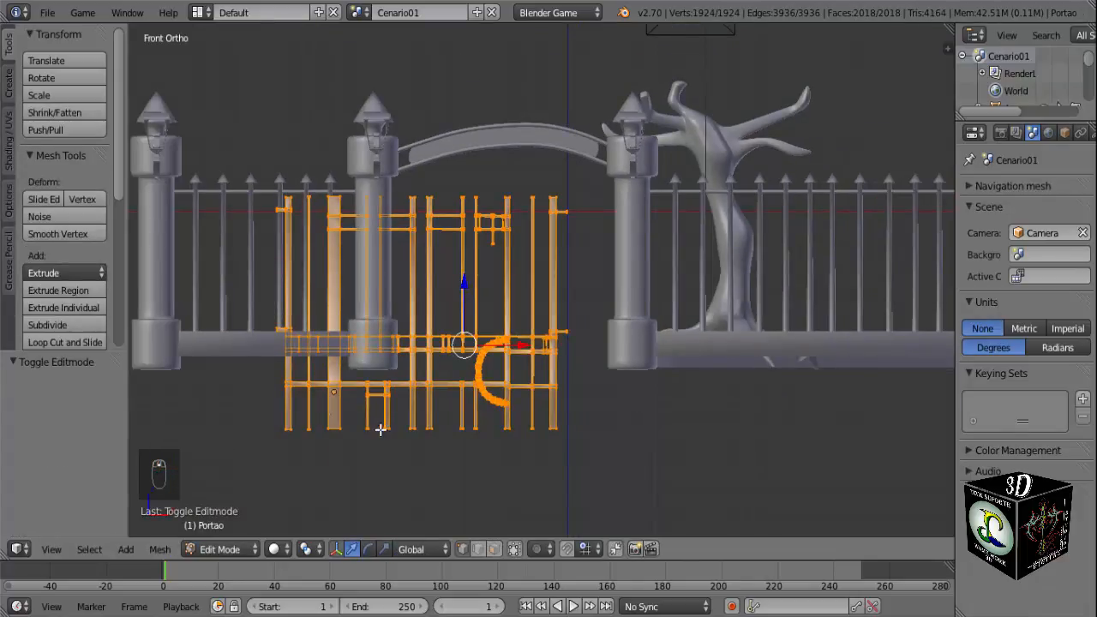
{"action": "scroll", "coordinate": [380, 430], "scroll_direction": "up", "scroll_amount": 3}
{"action": "middle_click_drag", "start_coordinate": [301, 448], "coordinate": [461, 364], "text": "shift"}
{"action": "left_click_drag", "start_coordinate": [553, 235], "coordinate": [527, 333]}
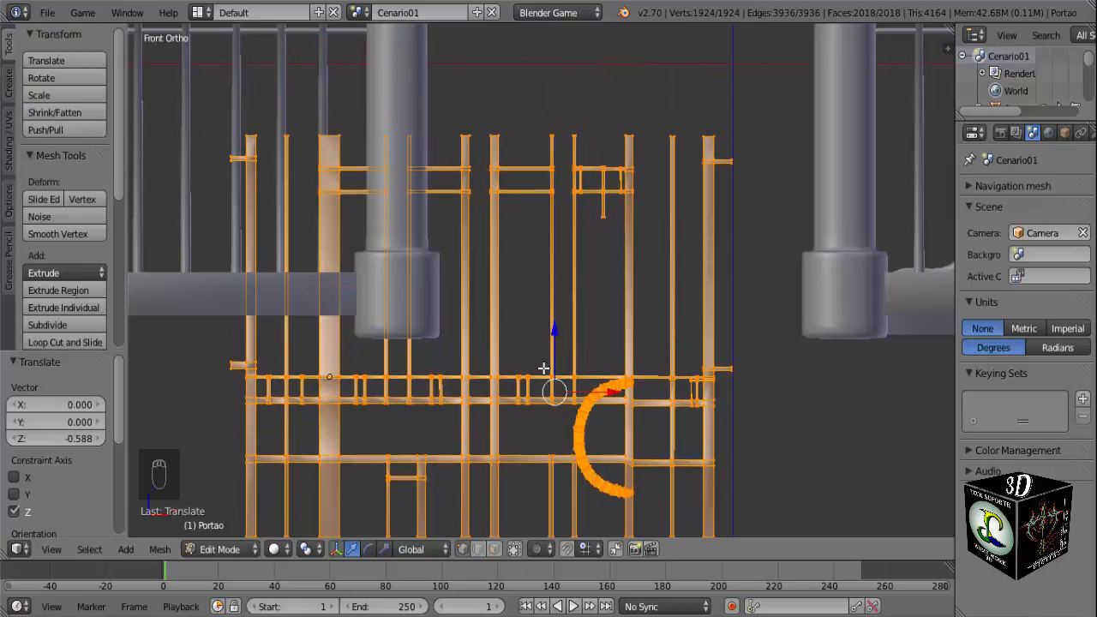
{"action": "key", "text": "g"}
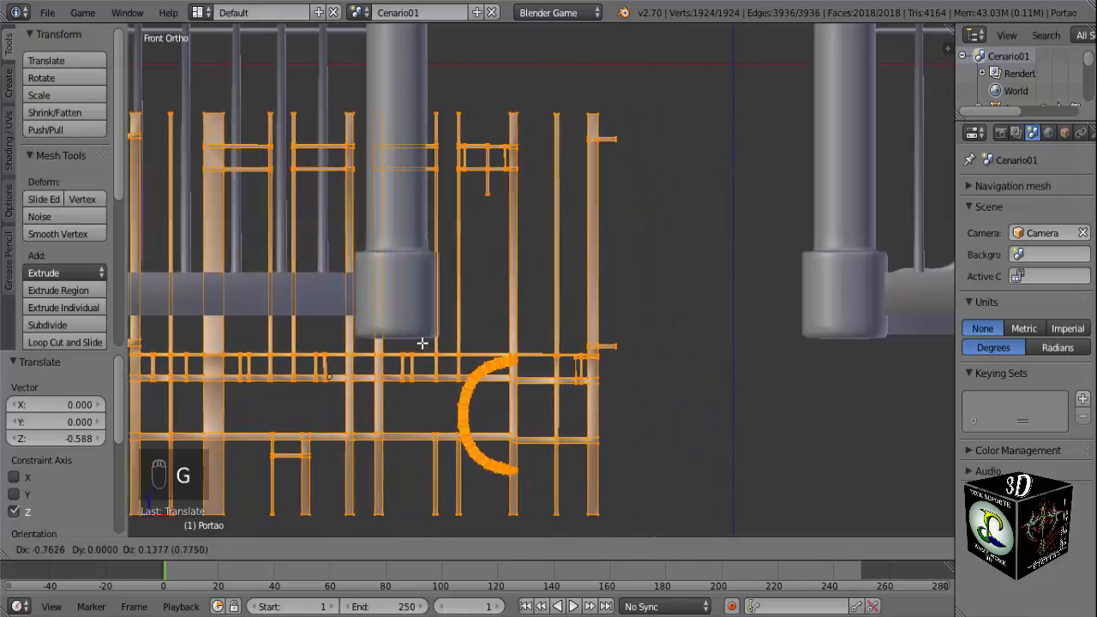
{"action": "left_click", "coordinate": [414, 343]}
{"action": "scroll", "coordinate": [412, 366], "scroll_direction": "down", "scroll_amount": 3}
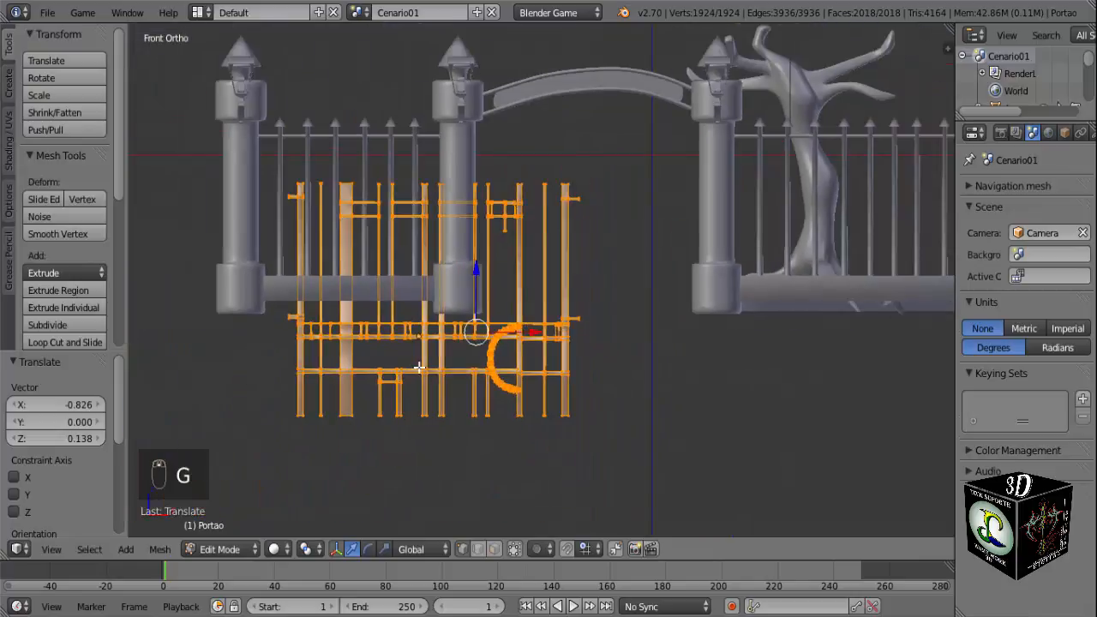
{"action": "scroll", "coordinate": [456, 382], "scroll_direction": "up", "scroll_amount": 1}
{"action": "key", "text": "Tab"}
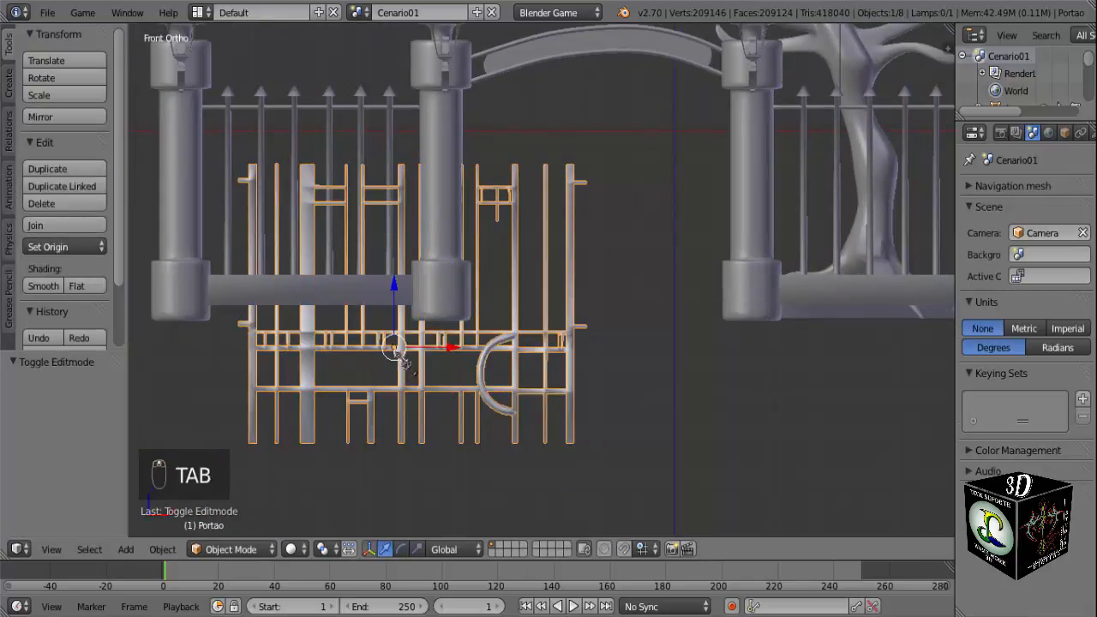
Move the gate into the entrance between the two pillars, about 1.853 in X and 0.877 in Z.
{"action": "key", "text": "g"}
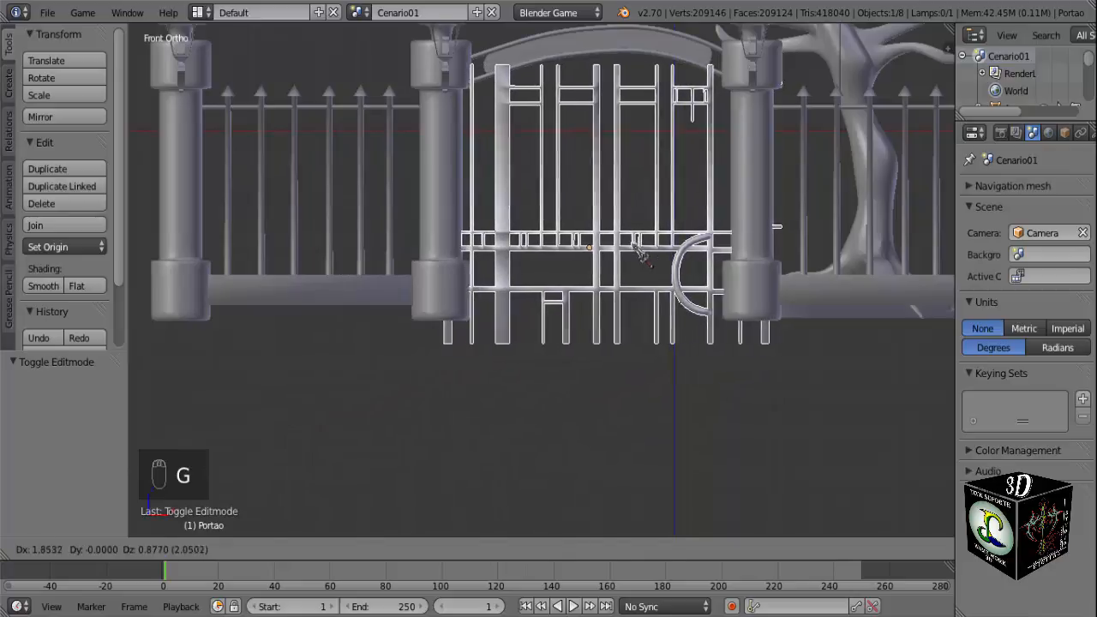
{"action": "left_click", "coordinate": [636, 246]}
{"action": "middle_click_drag", "start_coordinate": [628, 263], "coordinate": [642, 307]}
{"action": "scroll", "coordinate": [645, 309], "scroll_direction": "down", "scroll_amount": 5}
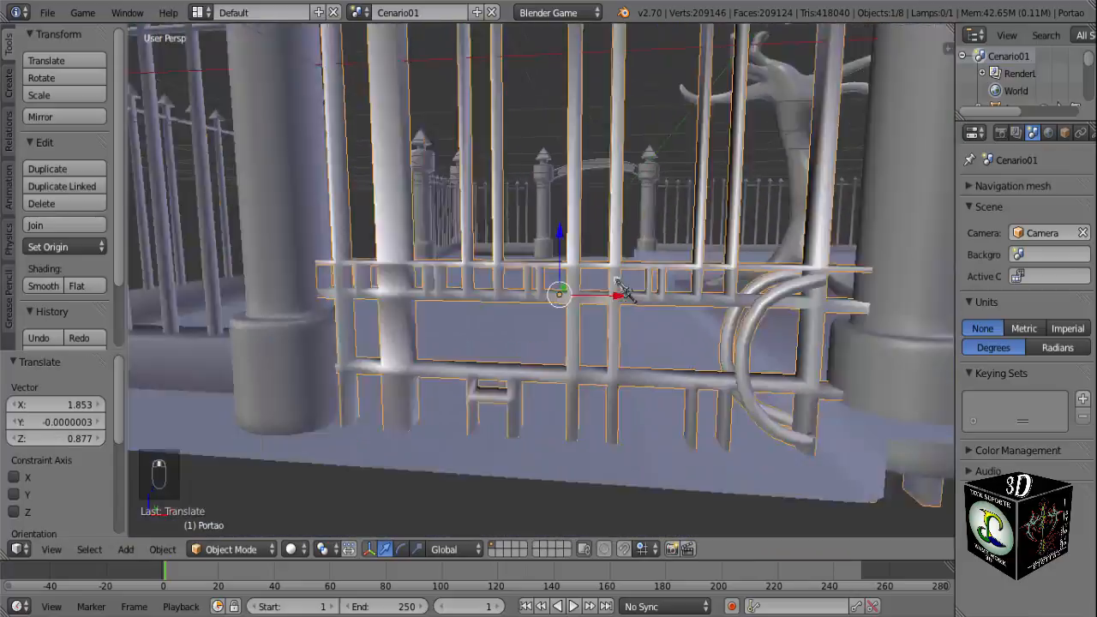
Scale the gate uniformly to about 0.769 and check its fit between the entrance pillars in perspective and front view.
{"action": "middle_click_drag", "start_coordinate": [674, 345], "coordinate": [695, 356]}
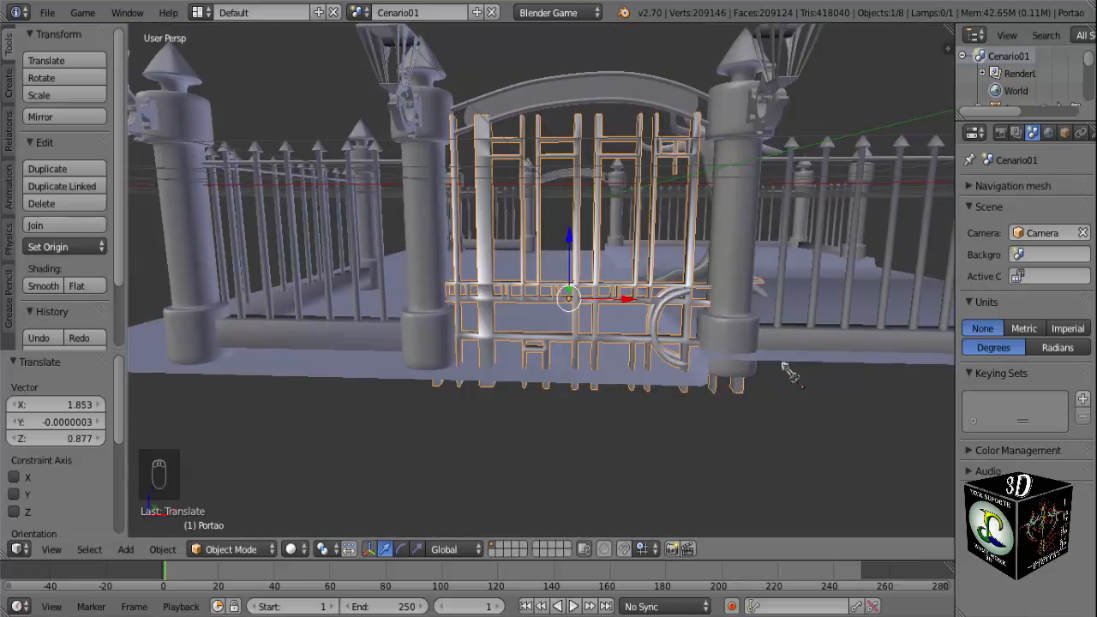
{"action": "key", "text": "s"}
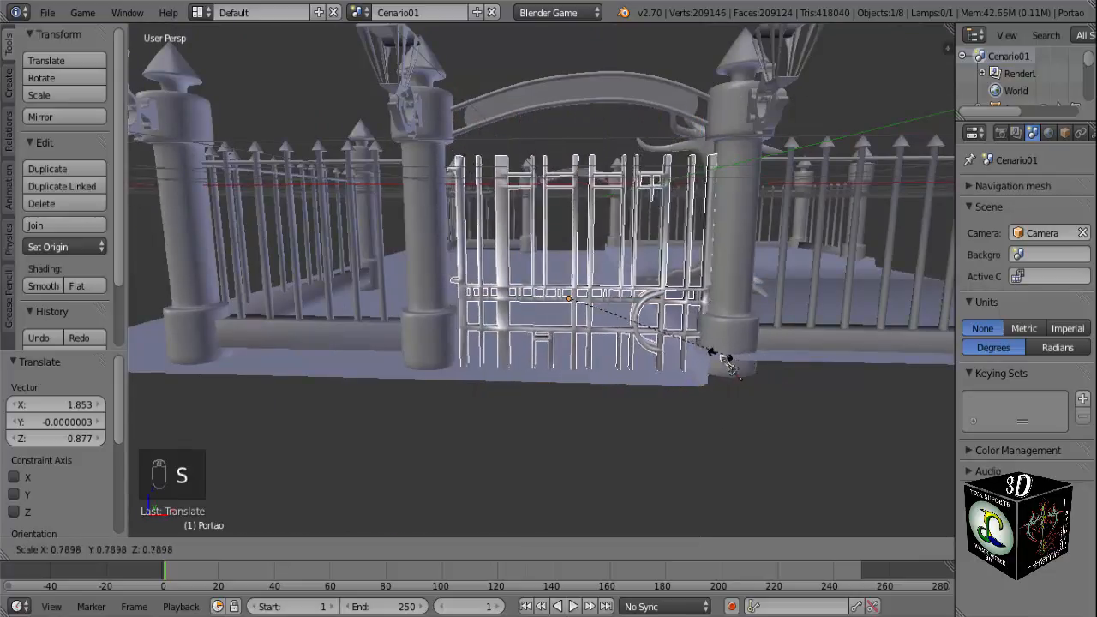
{"action": "left_click", "coordinate": [735, 364]}
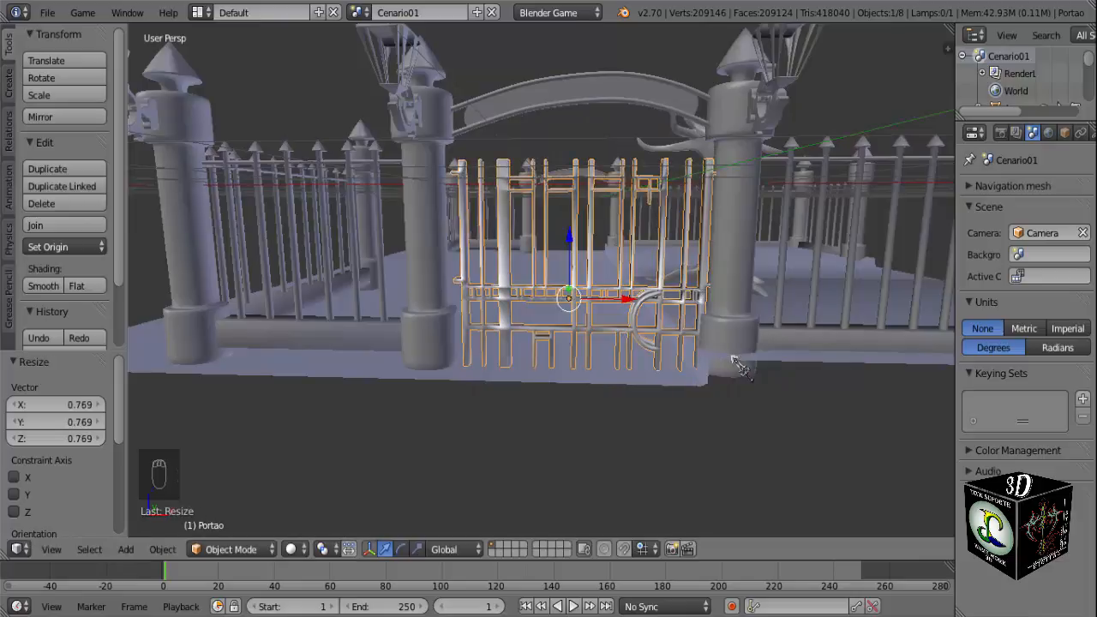
{"action": "middle_click_drag", "start_coordinate": [735, 364], "coordinate": [722, 390]}
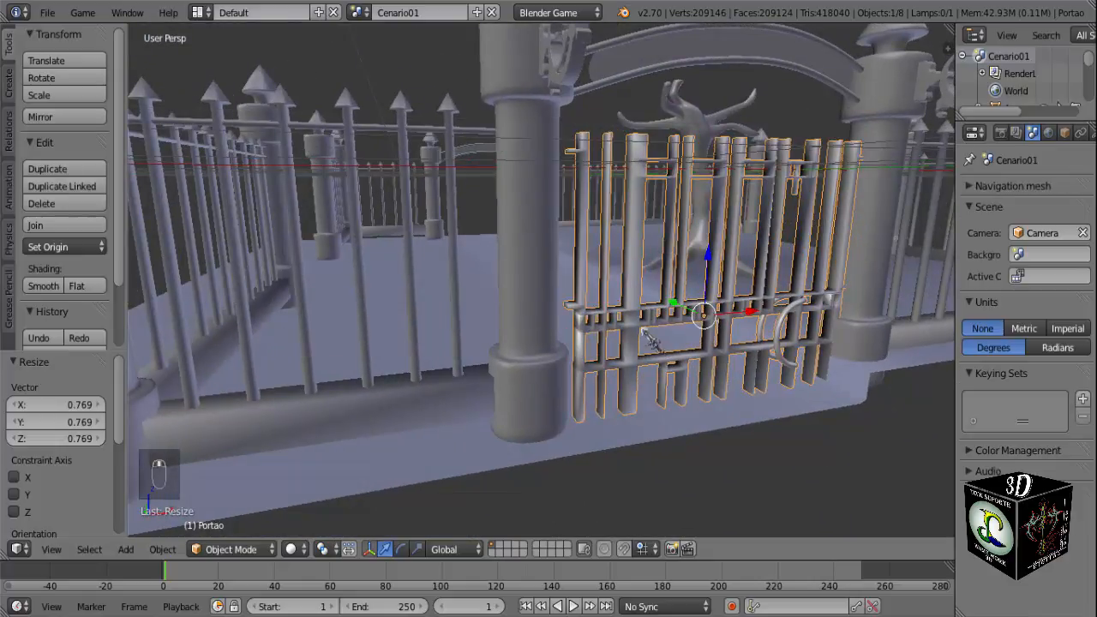
{"action": "middle_click_drag", "start_coordinate": [647, 338], "coordinate": [502, 372]}
{"action": "key", "text": "KP_1"}
{"action": "scroll", "coordinate": [615, 317], "scroll_direction": "up", "scroll_amount": 2}
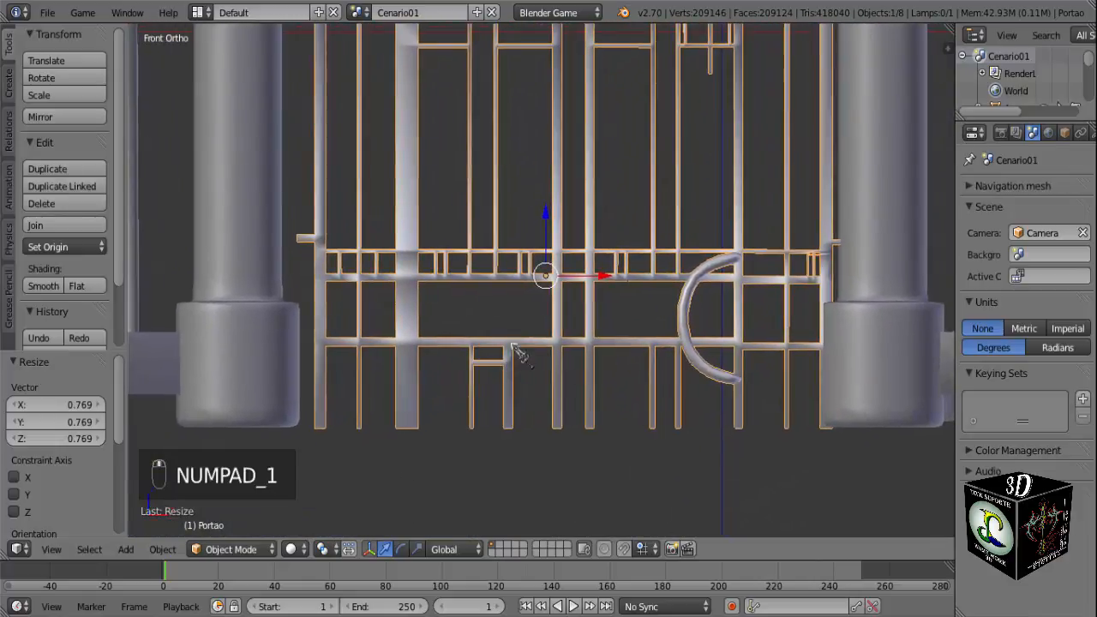
Reposition the gate between the entrance pillars, about 0.172 up in Z overall and -0.102 in X.
{"action": "scroll", "coordinate": [519, 353], "scroll_direction": "down", "scroll_amount": 3}
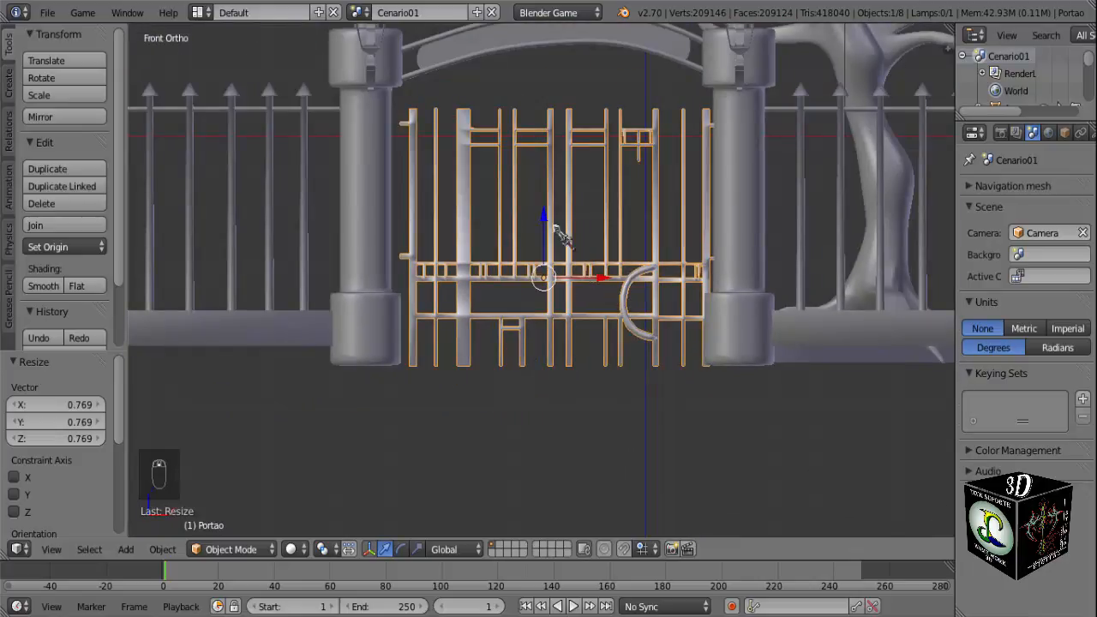
{"action": "left_click_drag", "start_coordinate": [543, 221], "coordinate": [531, 164]}
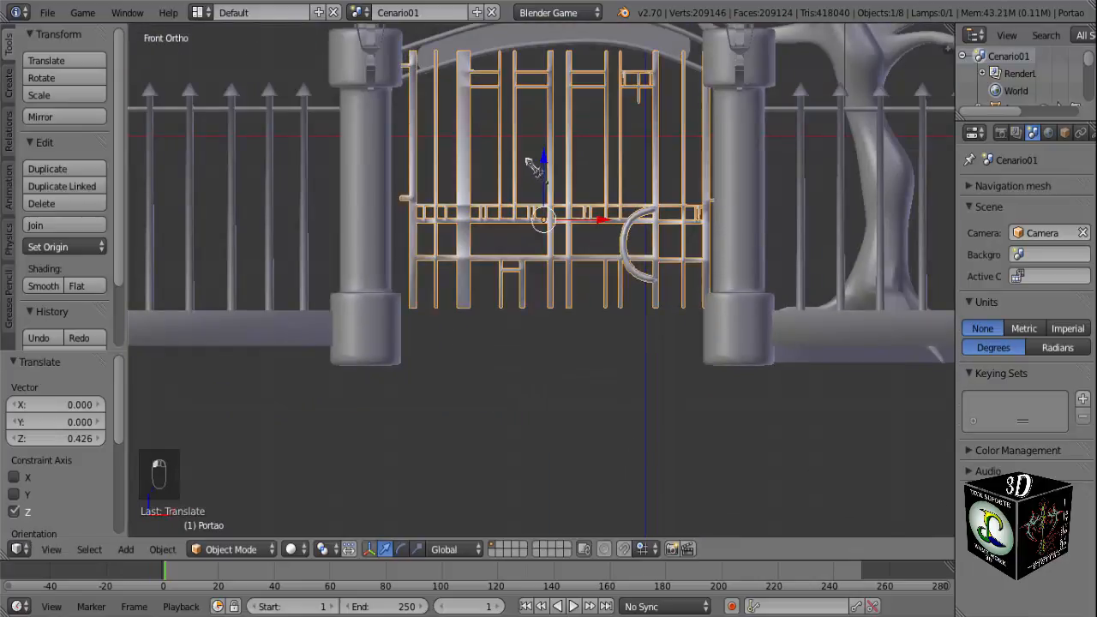
{"action": "left_click_drag", "start_coordinate": [610, 226], "coordinate": [589, 226]}
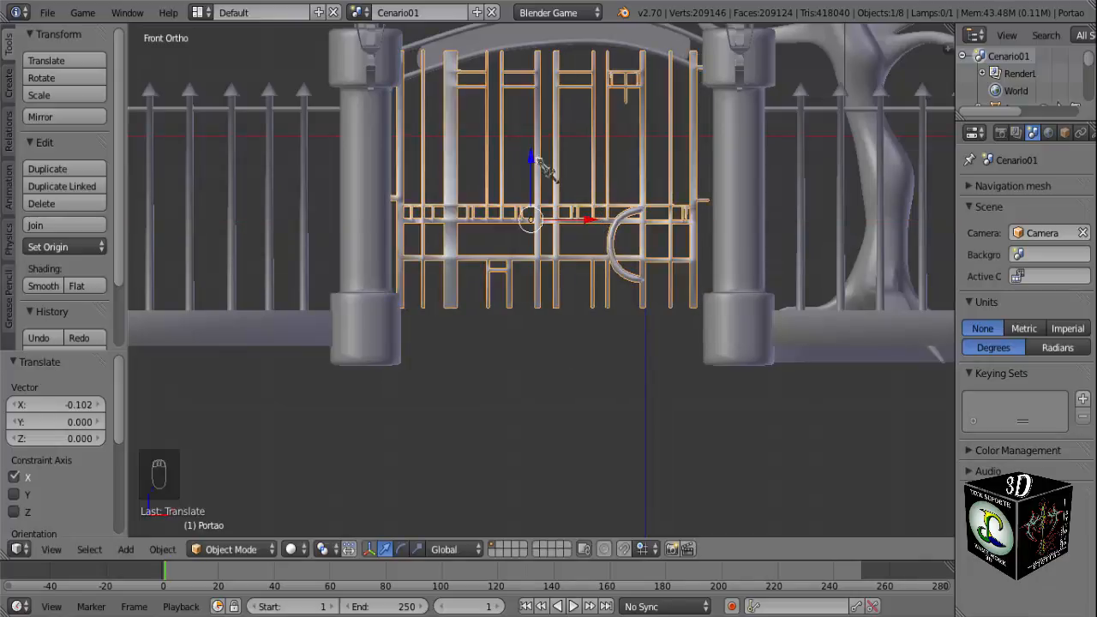
{"action": "left_click_drag", "start_coordinate": [535, 161], "coordinate": [542, 195]}
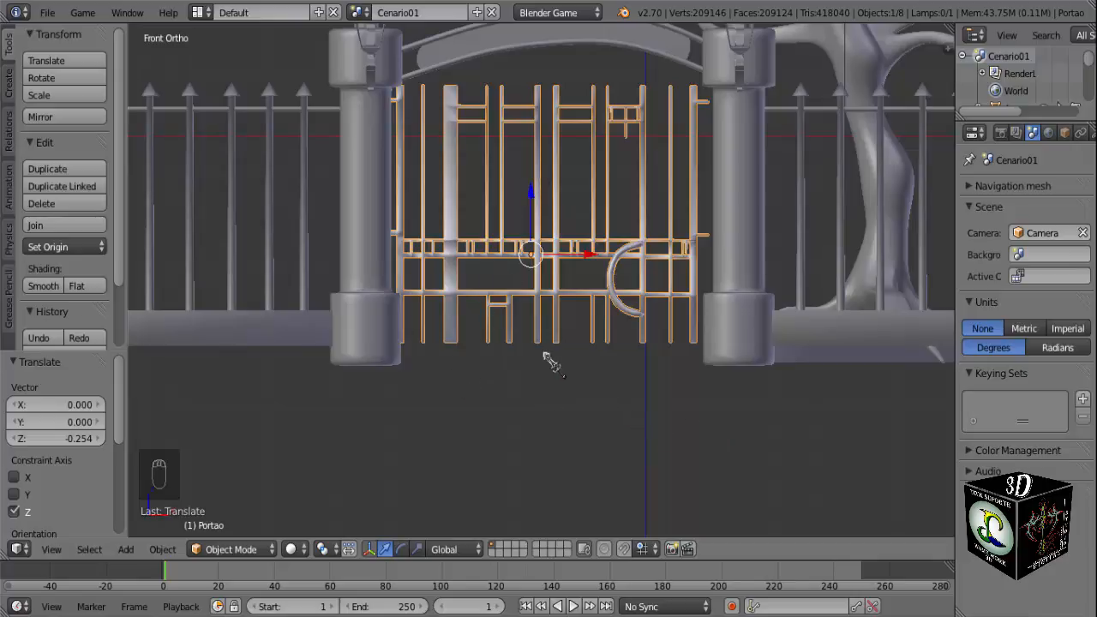
Check the gate's fit in the entrance and shift it about 0.033 in X to center it between the pillars.
{"action": "key", "text": "a"}
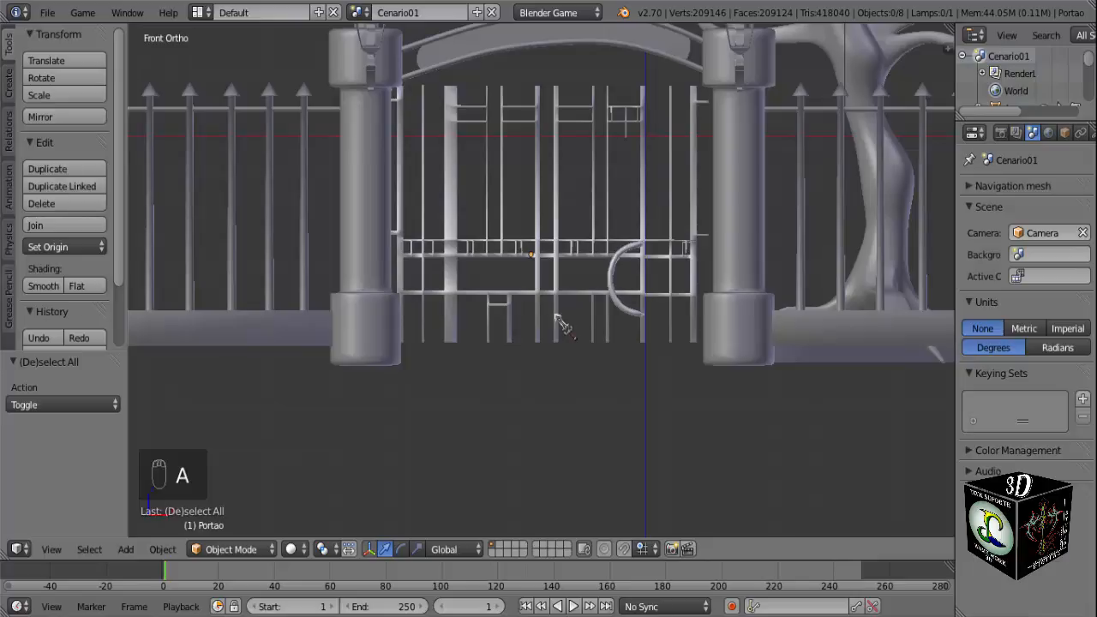
{"action": "right_click", "coordinate": [590, 304]}
{"action": "scroll", "coordinate": [631, 318], "scroll_direction": "up", "scroll_amount": 4}
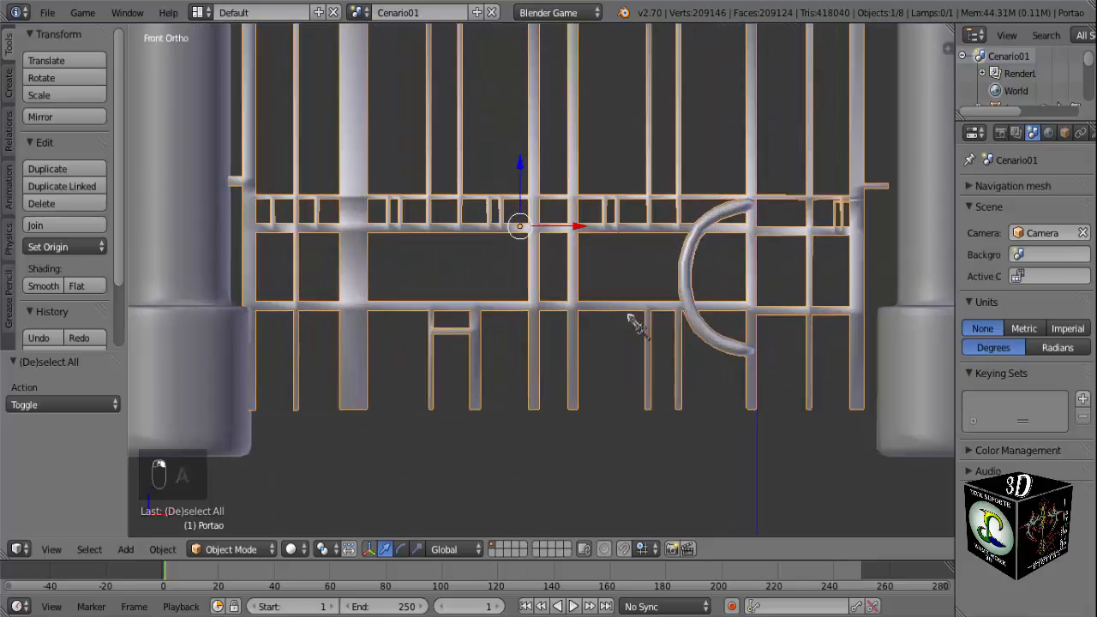
{"action": "scroll", "coordinate": [634, 321], "scroll_direction": "down", "scroll_amount": 3}
{"action": "scroll", "coordinate": [639, 296], "scroll_direction": "down", "scroll_amount": 2}
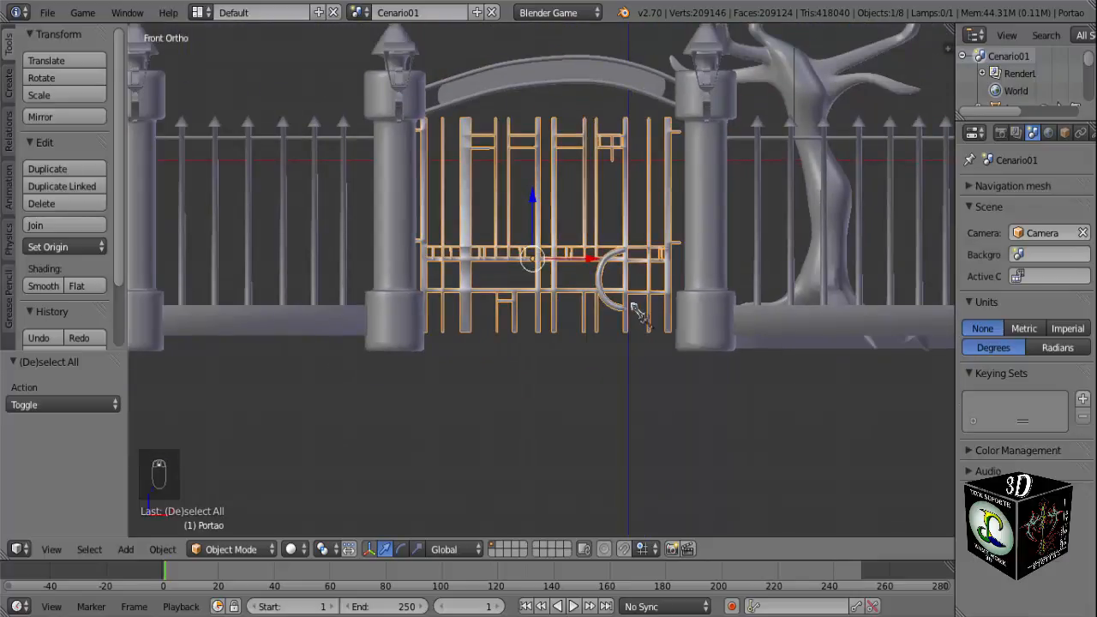
{"action": "middle_click_drag", "start_coordinate": [636, 310], "coordinate": [625, 350]}
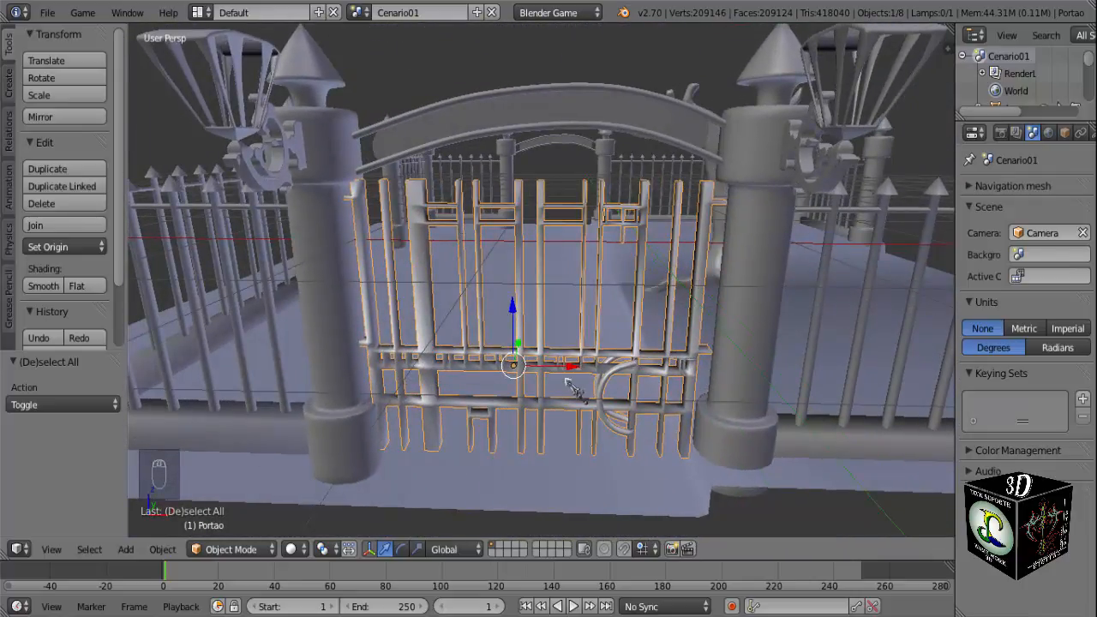
{"action": "key", "text": "KP_1"}
{"action": "scroll", "coordinate": [571, 383], "scroll_direction": "up", "scroll_amount": 6}
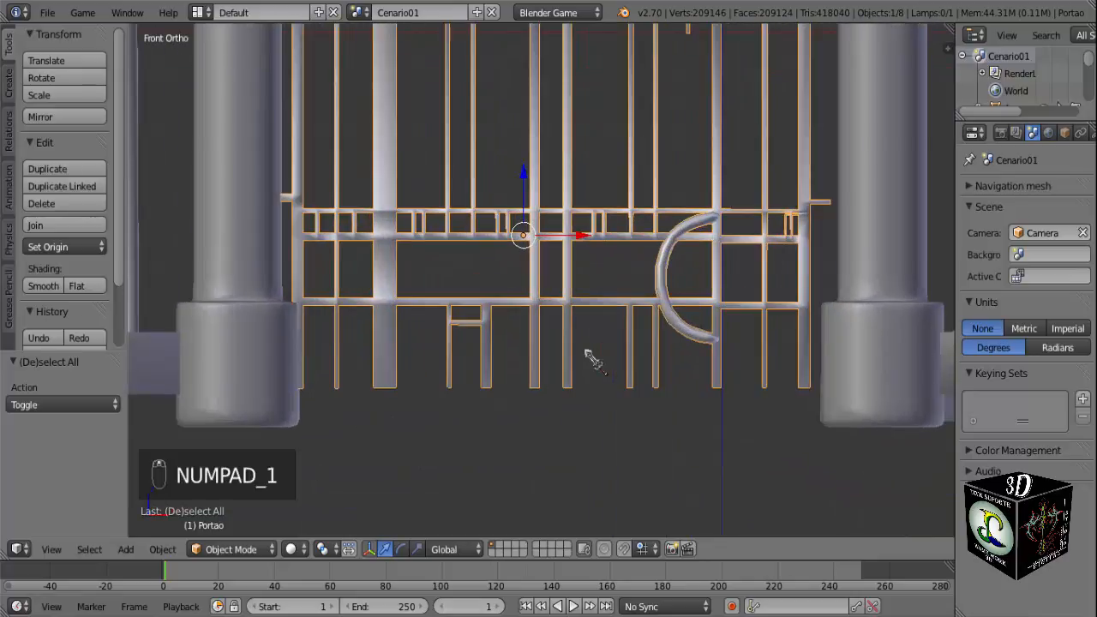
{"action": "left_click_drag", "start_coordinate": [580, 238], "coordinate": [588, 241]}
In top view, frame the gate and move it about -0.025 in Y to align it with the pillars.
{"action": "key", "text": "KP_7"}
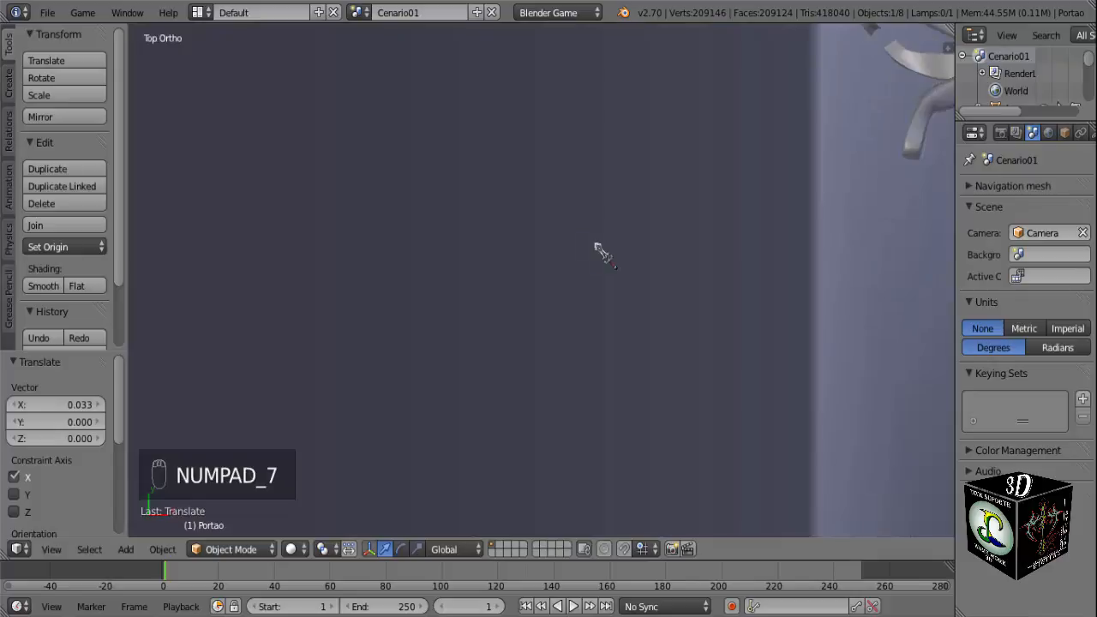
{"action": "key", "text": "KP_Decimal"}
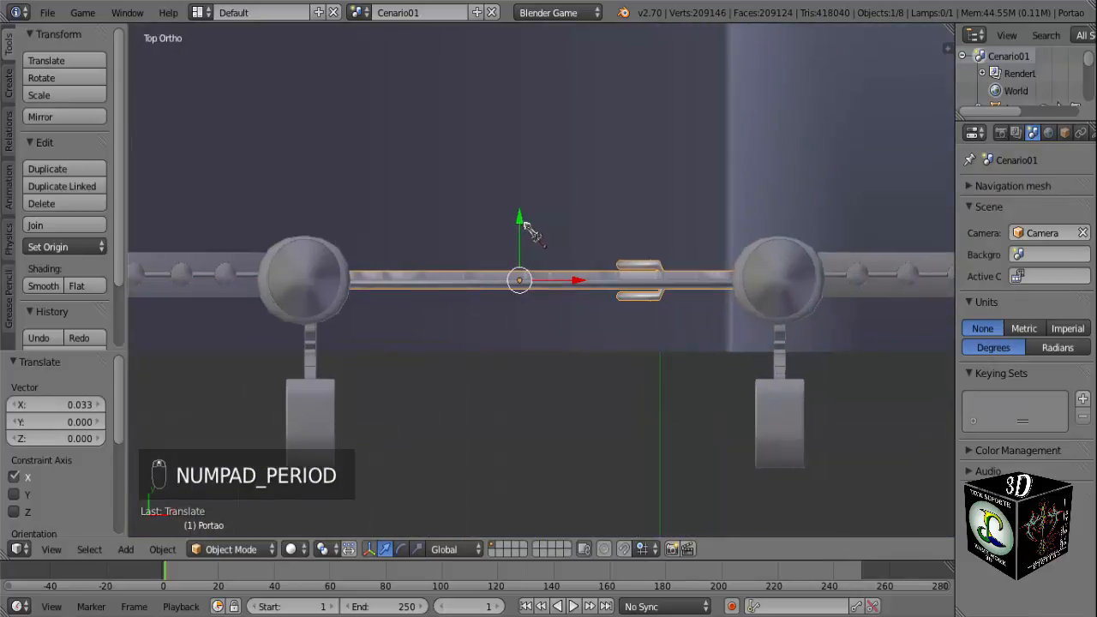
{"action": "left_click_drag", "start_coordinate": [524, 225], "coordinate": [524, 227]}
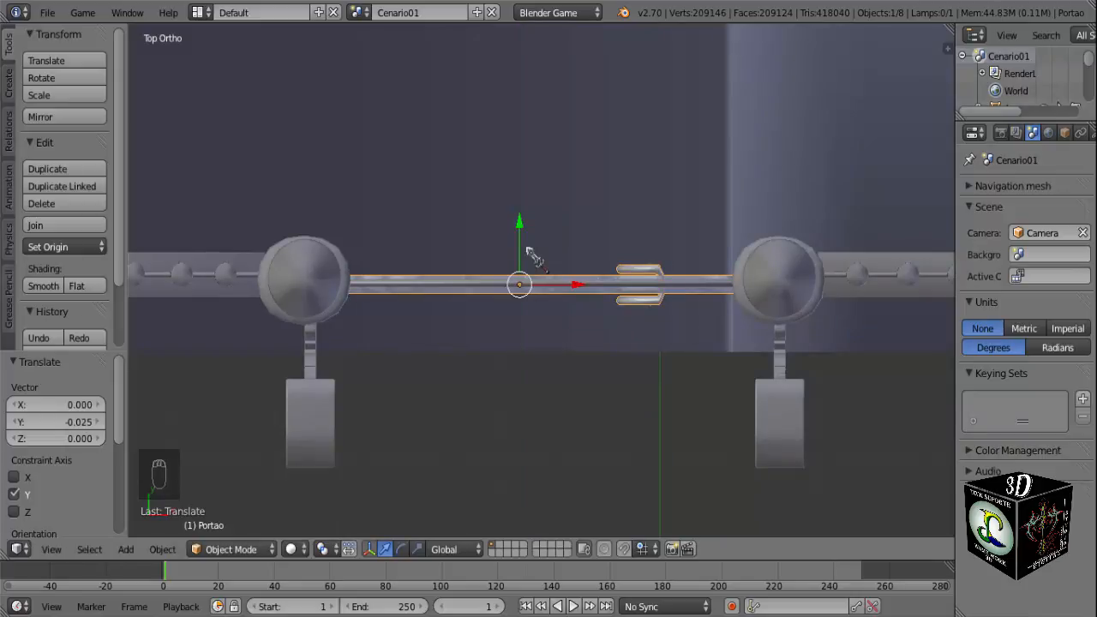
Narrow the gate by scaling it to about 0.976 along X.
{"action": "middle_click_drag", "start_coordinate": [578, 351], "coordinate": [553, 358]}
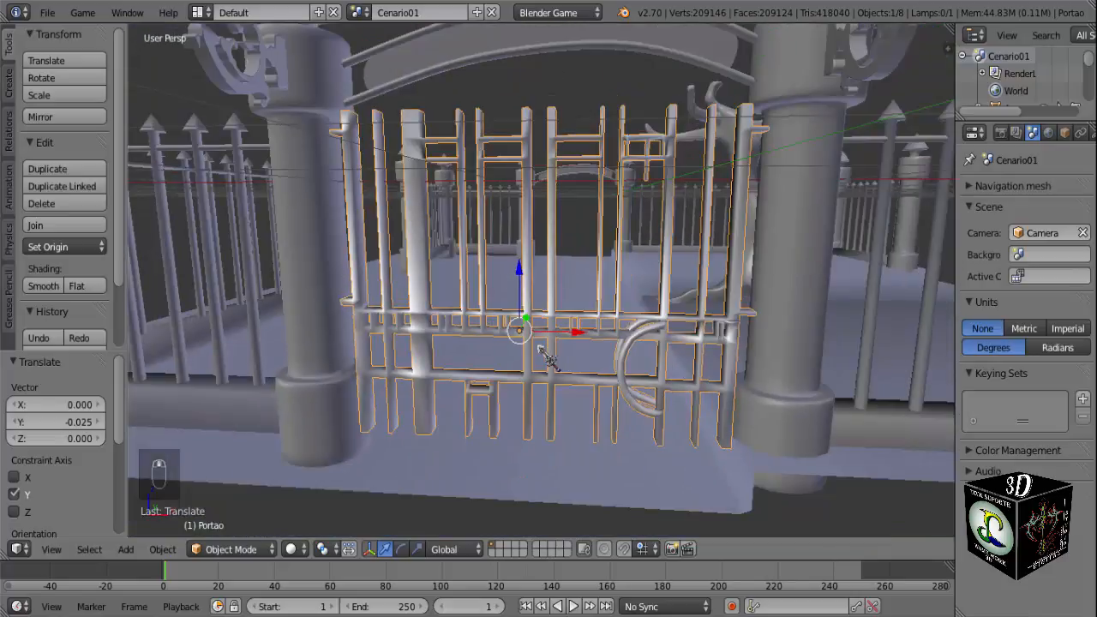
{"action": "key", "text": "s"}
{"action": "key", "text": "x"}
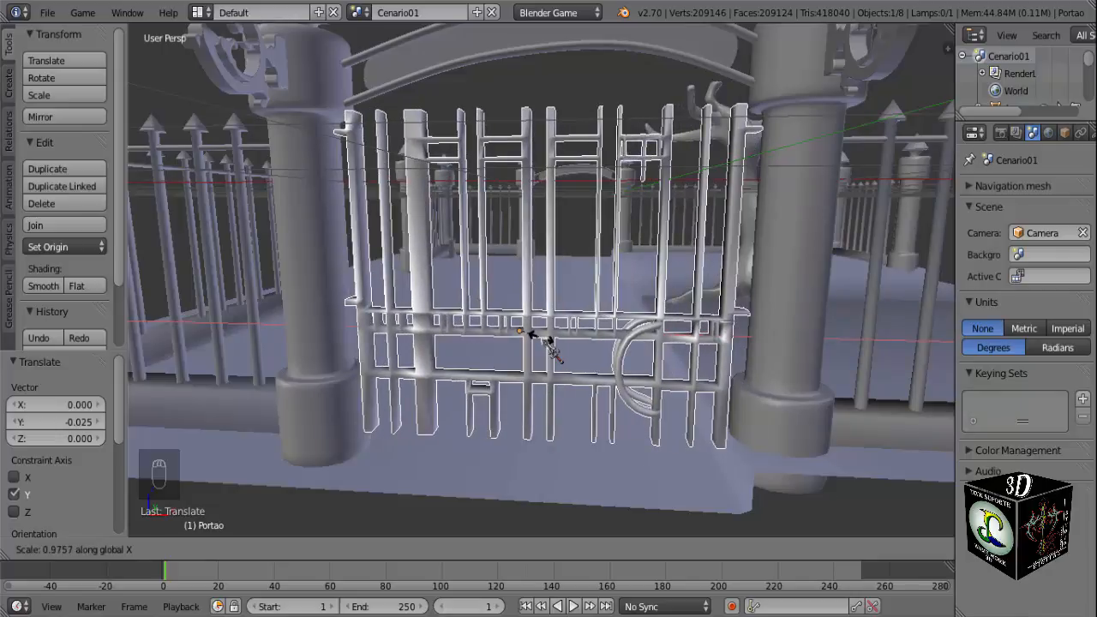
{"action": "left_click", "coordinate": [548, 341]}
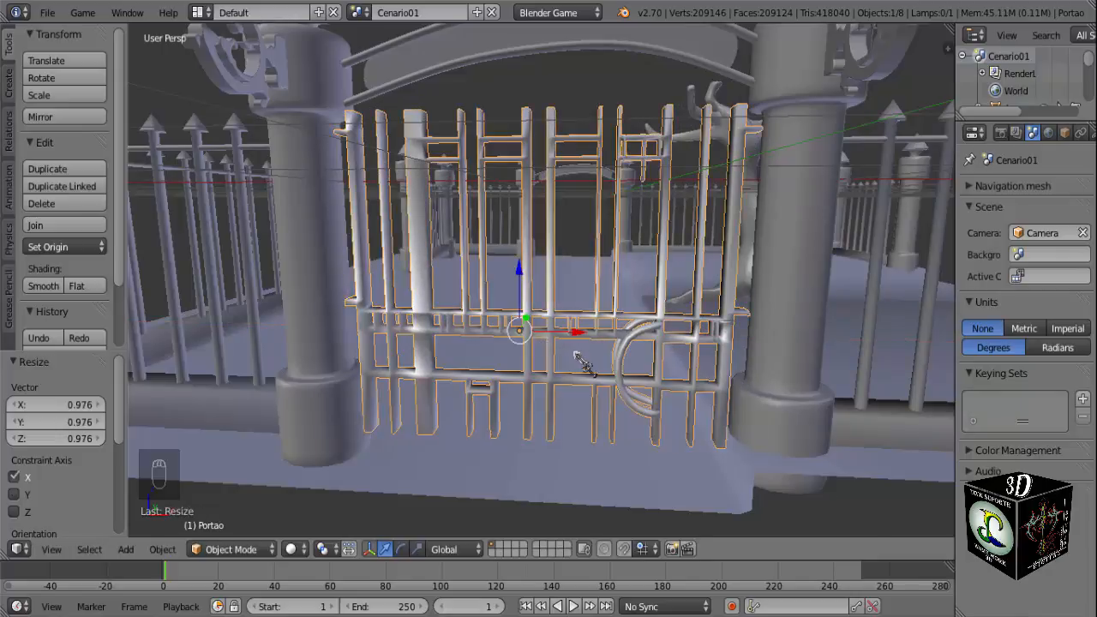
In front view, scale the gate uniformly to about 0.992 and lower it about 0.15 in Z.
{"action": "scroll", "coordinate": [578, 360], "scroll_direction": "up", "scroll_amount": 2}
{"action": "key", "text": "KP_1"}
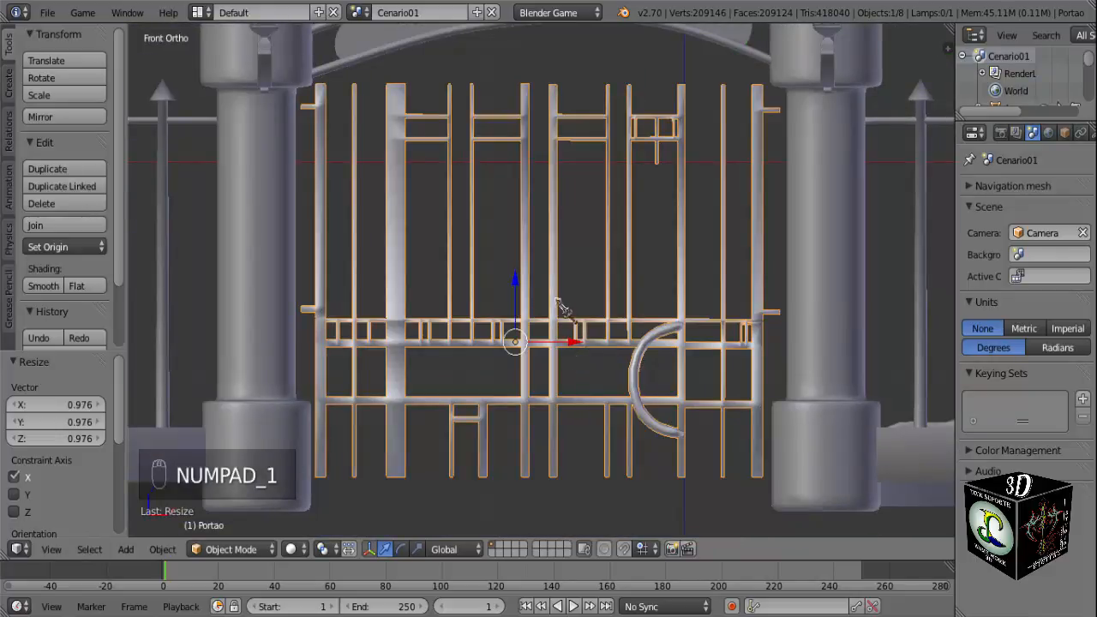
{"action": "key", "text": "s"}
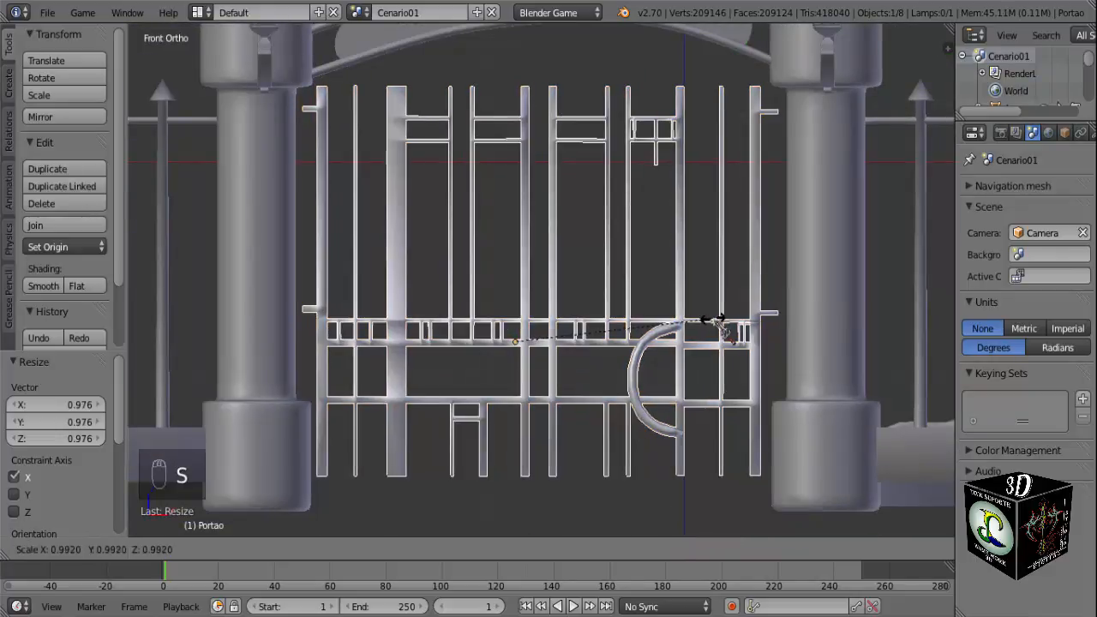
{"action": "left_click", "coordinate": [710, 318]}
{"action": "left_click_drag", "start_coordinate": [520, 280], "coordinate": [519, 306]}
{"action": "key", "text": "KP_1"}
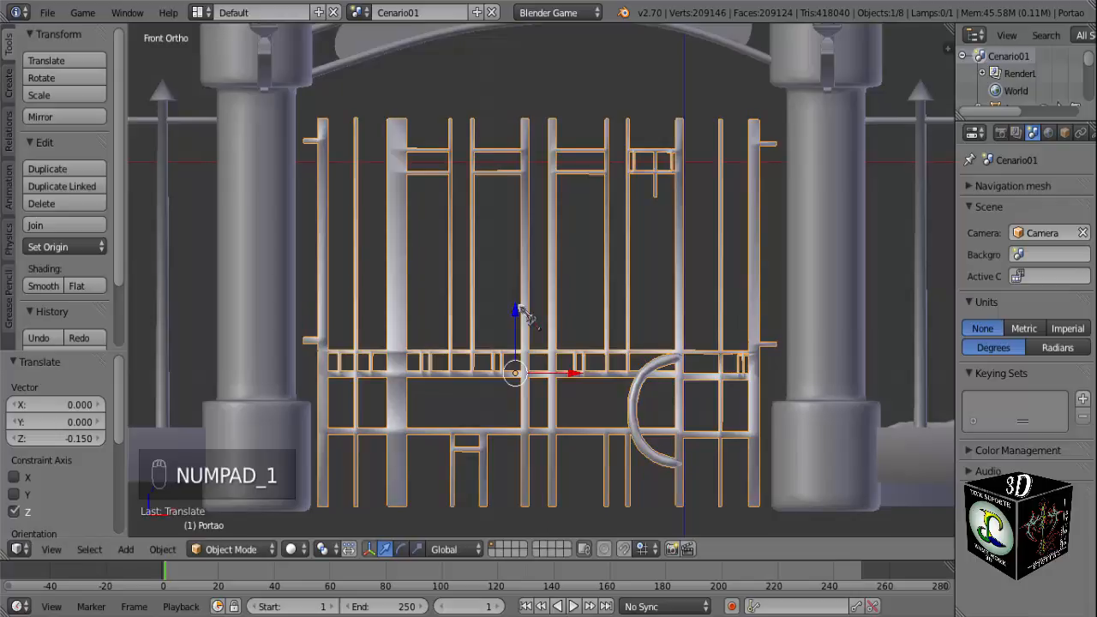
In Edit Mode, extend the ends of the gate's two right-hand hinge bars about 0.104 in X into the right pillar.
{"action": "key", "text": "Tab"}
{"action": "scroll", "coordinate": [782, 374], "scroll_direction": "up", "scroll_amount": 1}
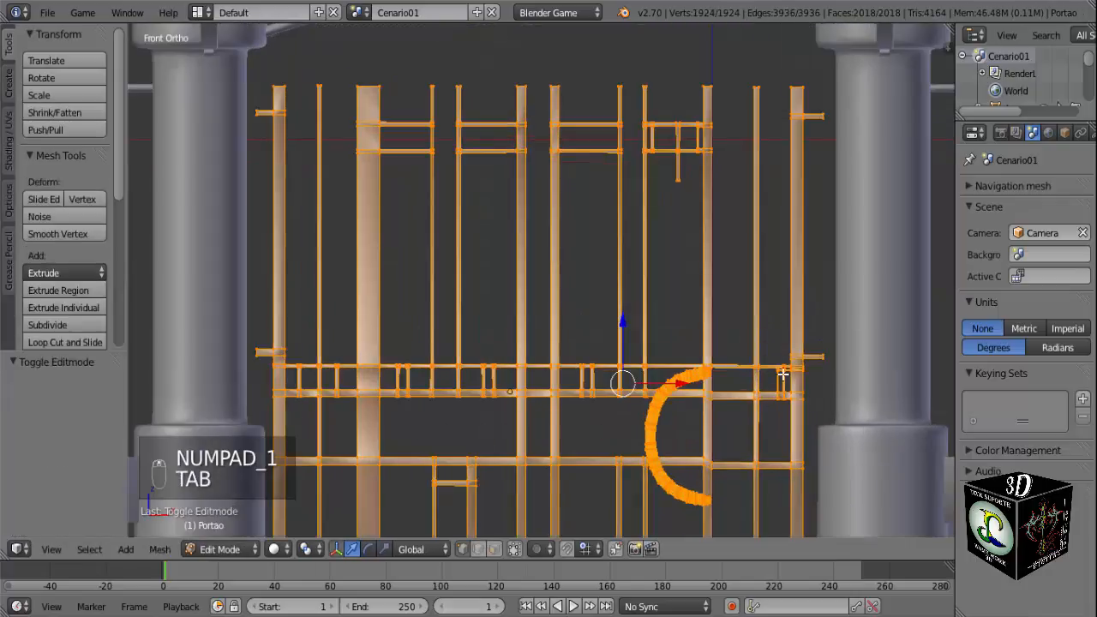
{"action": "key", "text": "a"}
{"action": "key", "text": "a"}
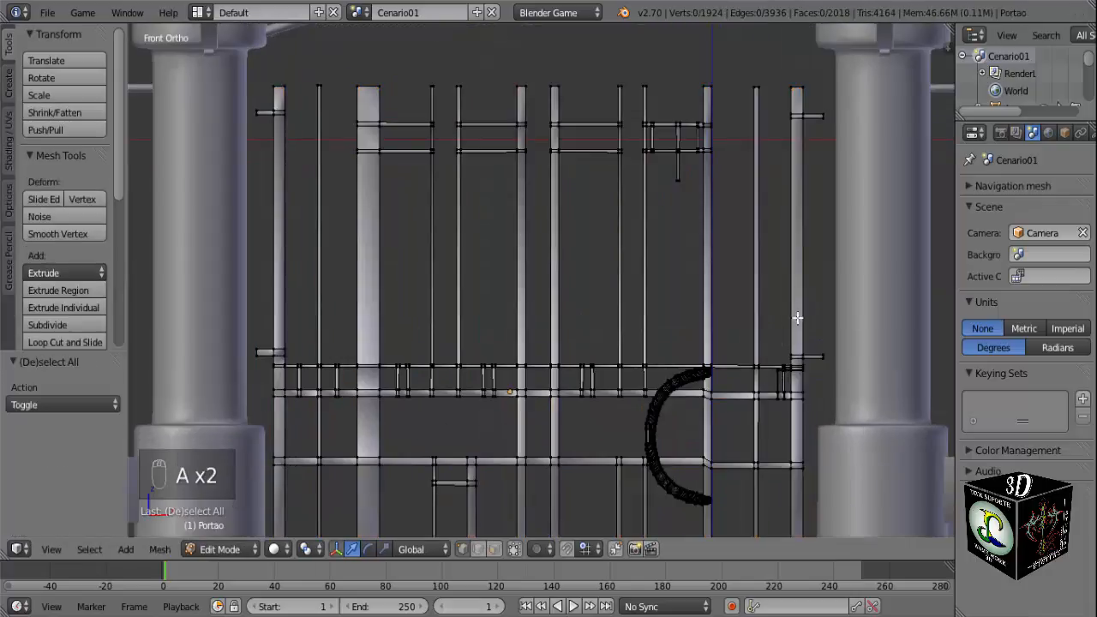
{"action": "key", "text": "b"}
{"action": "left_click_drag", "start_coordinate": [836, 315], "coordinate": [814, 375]}
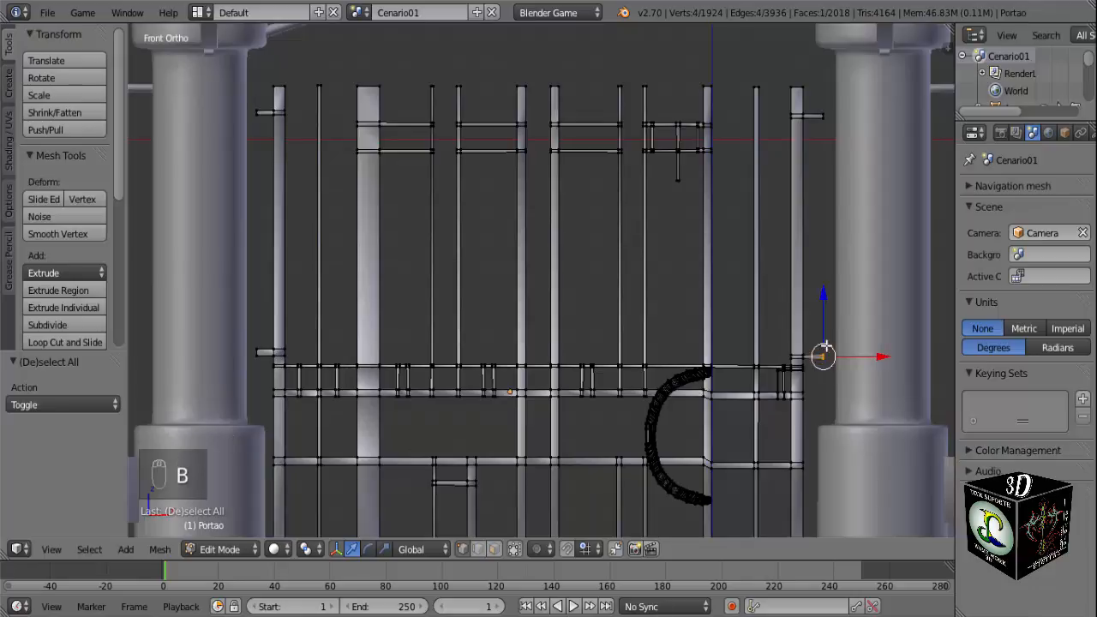
{"action": "key", "text": "b"}
{"action": "left_click_drag", "start_coordinate": [811, 141], "coordinate": [812, 142]}
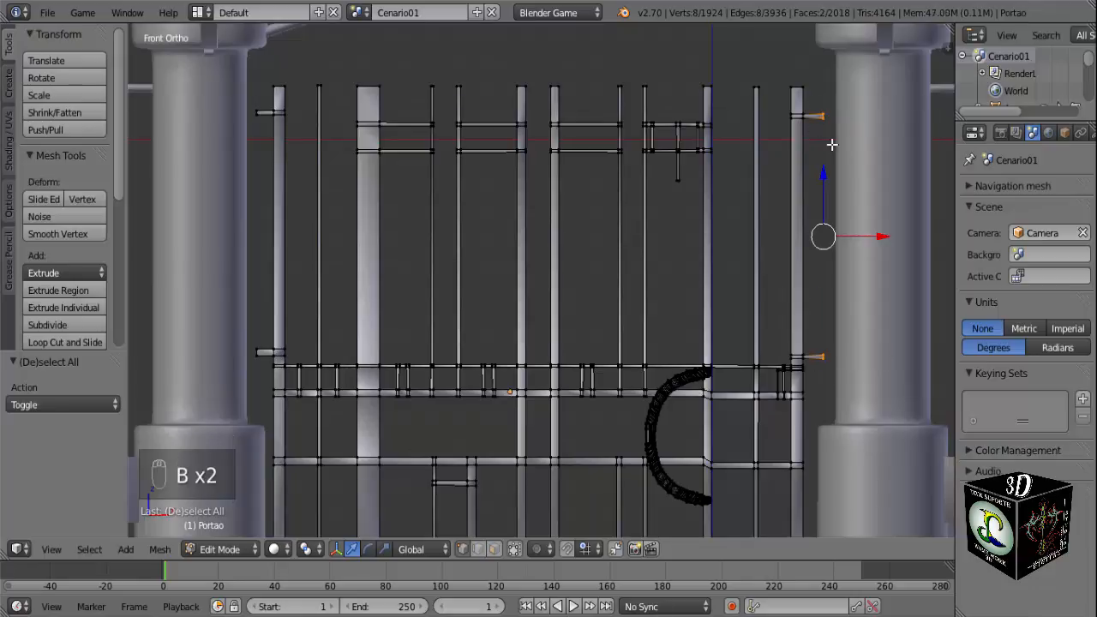
{"action": "key", "text": "g"}
{"action": "key", "text": "x"}
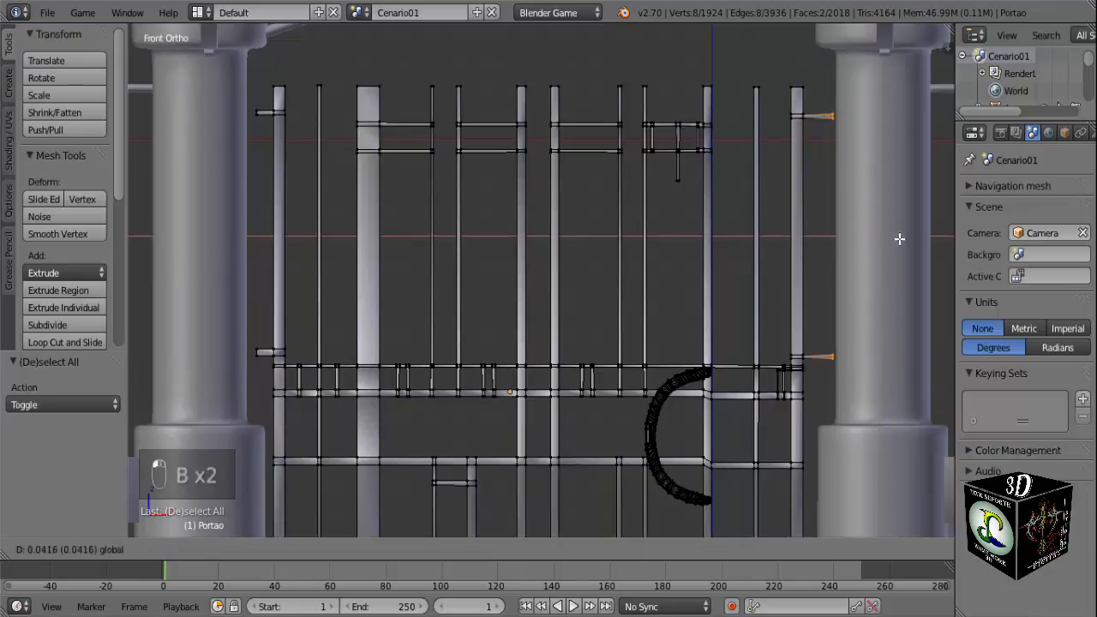
{"action": "left_click", "coordinate": [909, 239]}
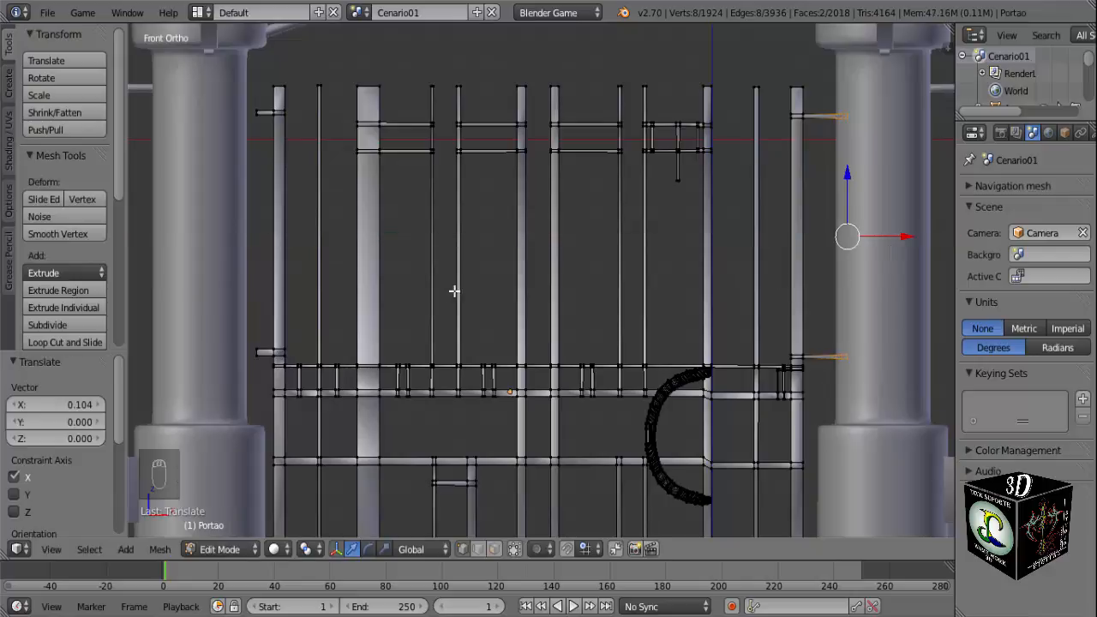
Extend the ends of the gate's two left-hand hinge bars along X to the left pillar, then return to Object Mode.
{"action": "key", "text": "a"}
{"action": "key", "text": "b"}
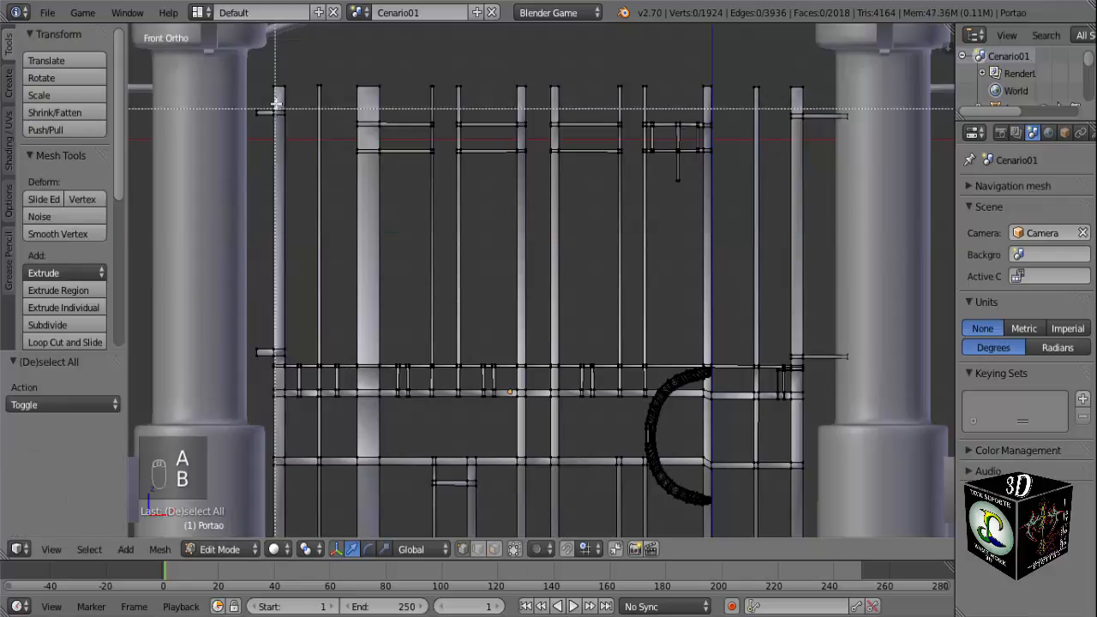
{"action": "left_click_drag", "start_coordinate": [249, 92], "coordinate": [266, 128]}
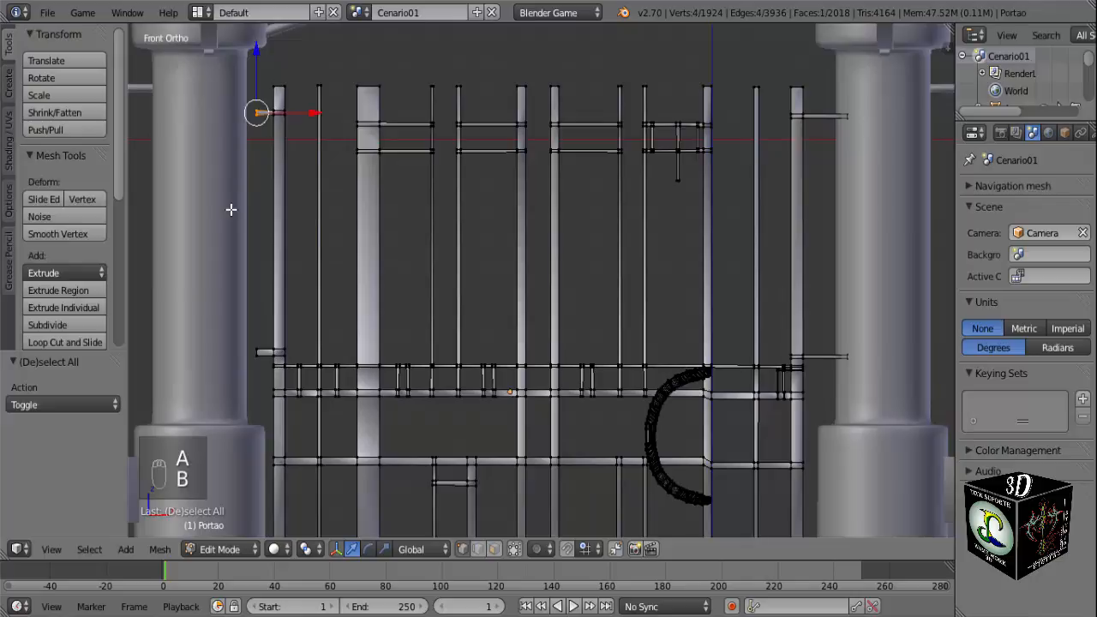
{"action": "key", "text": "b"}
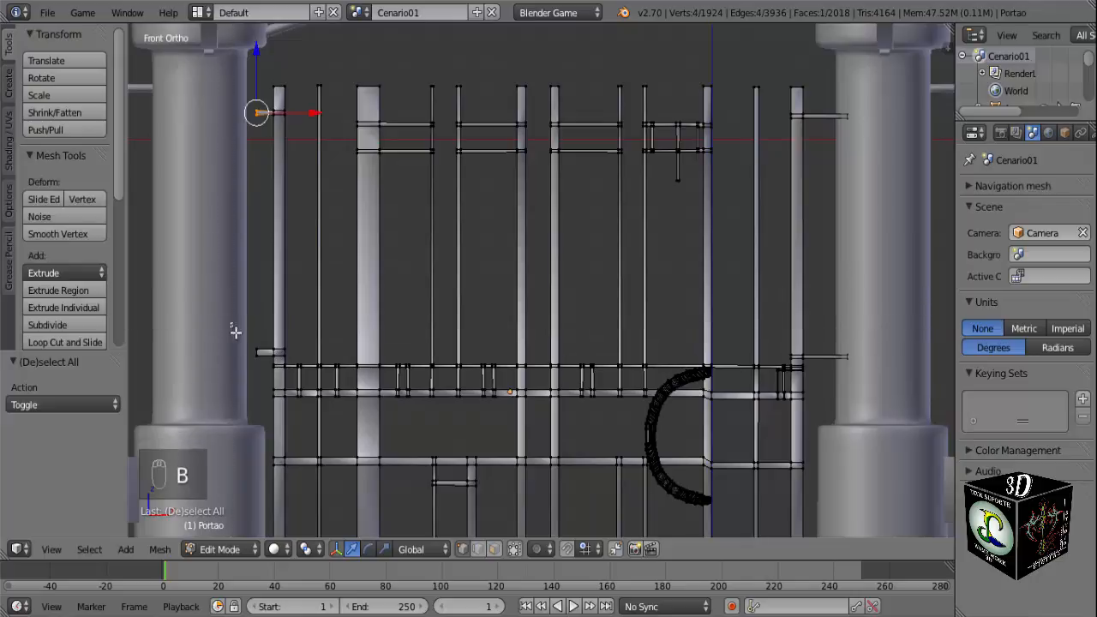
{"action": "left_click_drag", "start_coordinate": [229, 323], "coordinate": [269, 372]}
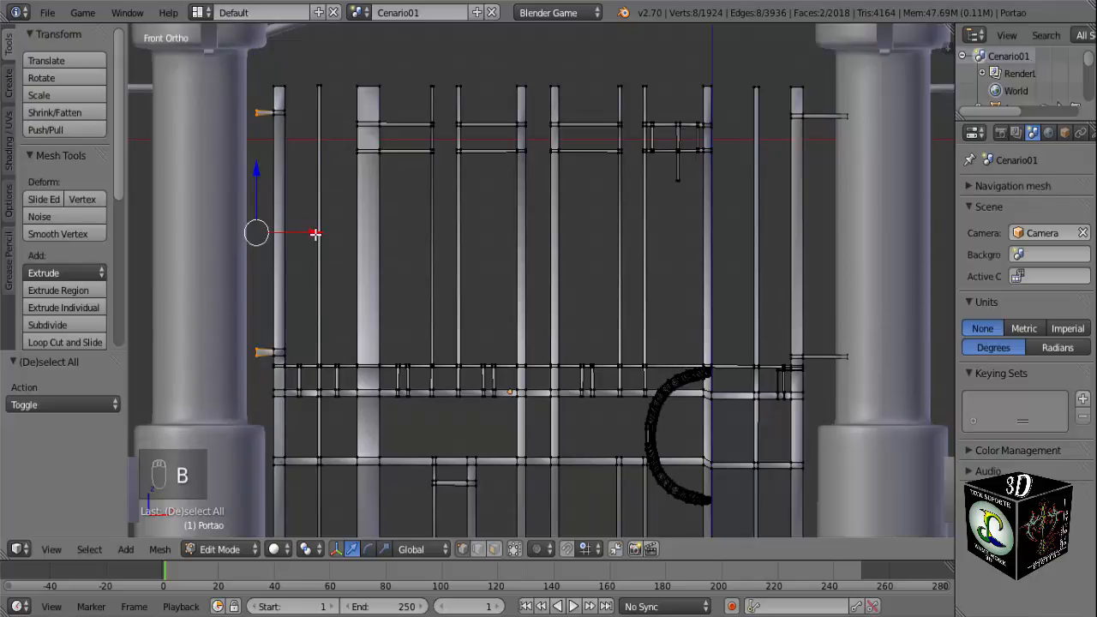
{"action": "left_click_drag", "start_coordinate": [315, 234], "coordinate": [299, 237]}
{"action": "scroll", "coordinate": [296, 272], "scroll_direction": "down", "scroll_amount": 4}
{"action": "key", "text": "Tab"}
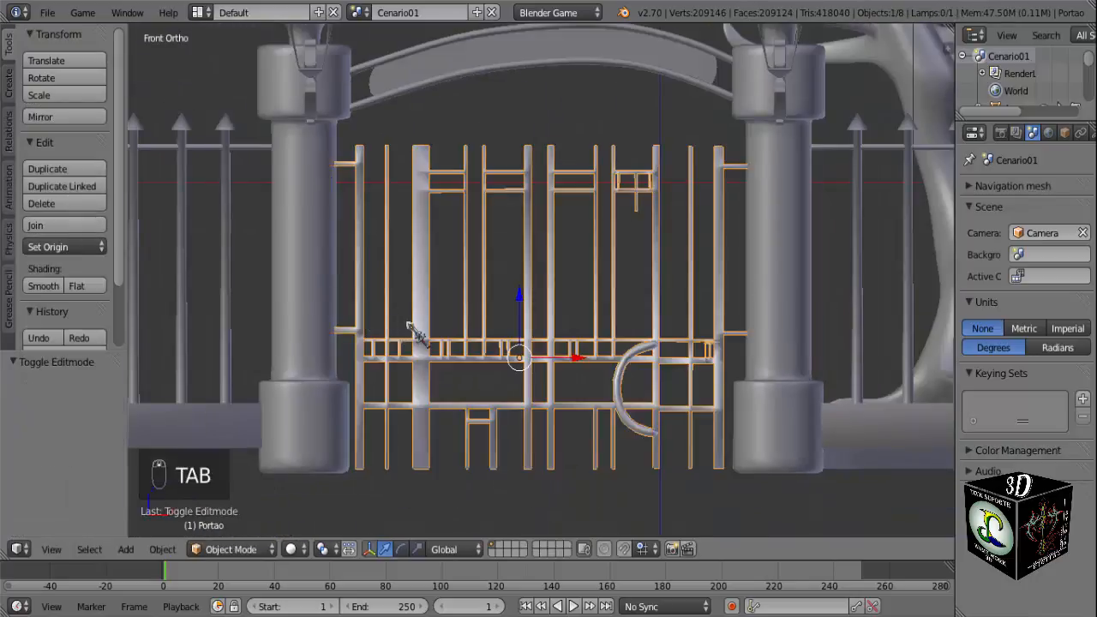
Deselect all objects, render the cemetery scene from the camera view, and examine the gate in the render.
{"action": "mouse_move", "coordinate": [408, 325]}
{"action": "middle_mouse_down"}
{"action": "mouse_move", "coordinate": [461, 390]}
{"action": "mouse_move", "coordinate": [257, 325]}
{"action": "mouse_move", "coordinate": [191, 341]}
{"action": "mouse_move", "coordinate": [396, 344]}
{"action": "mouse_move", "coordinate": [391, 333]}
{"action": "middle_mouse_up"}
{"action": "scroll", "coordinate": [453, 363], "scroll_direction": "down", "scroll_amount": 1}
{"action": "mouse_move", "coordinate": [453, 364]}
{"action": "middle_mouse_down"}
{"action": "mouse_move", "coordinate": [505, 359]}
{"action": "mouse_move", "coordinate": [390, 364]}
{"action": "mouse_move", "coordinate": [450, 365]}
{"action": "middle_mouse_up"}
{"action": "scroll", "coordinate": [506, 359], "scroll_direction": "down", "scroll_amount": 2}
{"action": "scroll", "coordinate": [480, 356], "scroll_direction": "down", "scroll_amount": 2}
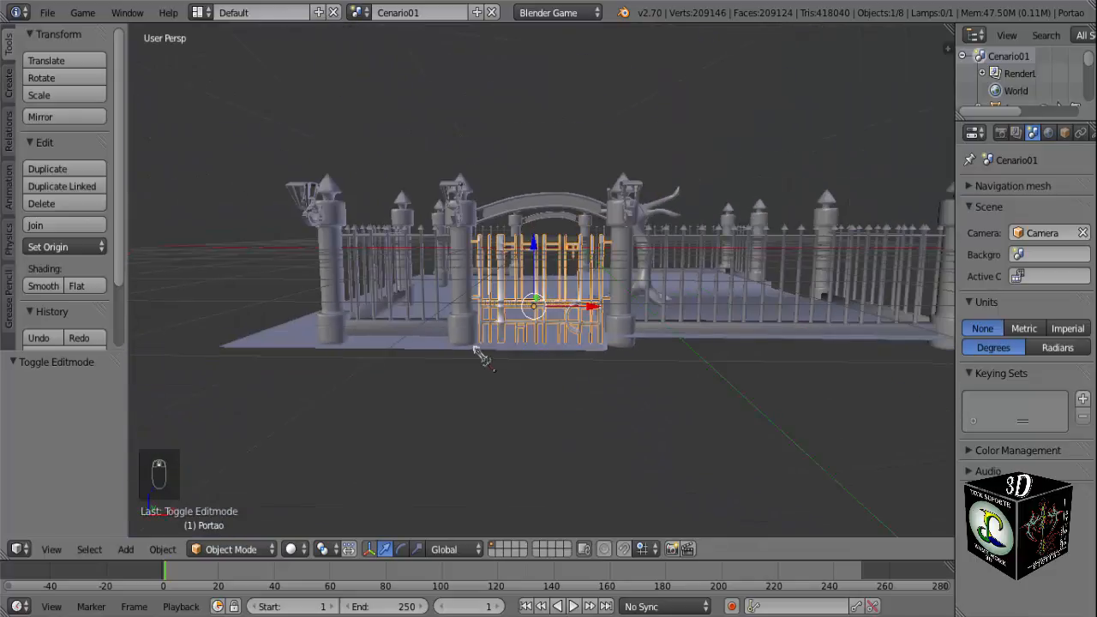
{"action": "key", "text": "KP_0"}
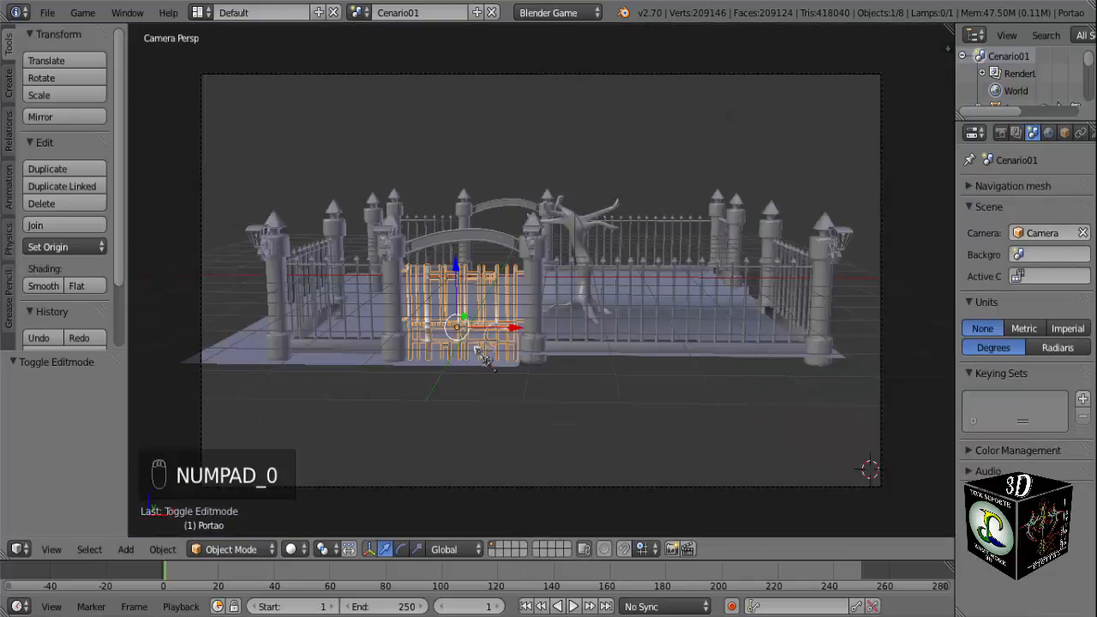
{"action": "key", "text": "a"}
{"action": "key", "text": "a"}
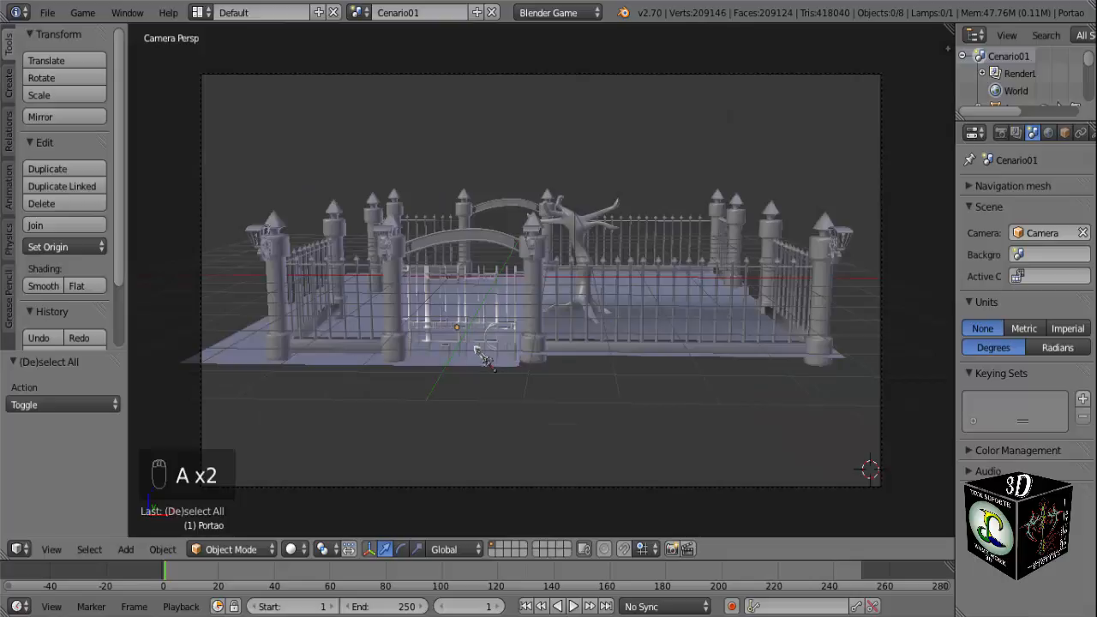
{"action": "key", "text": "F12"}
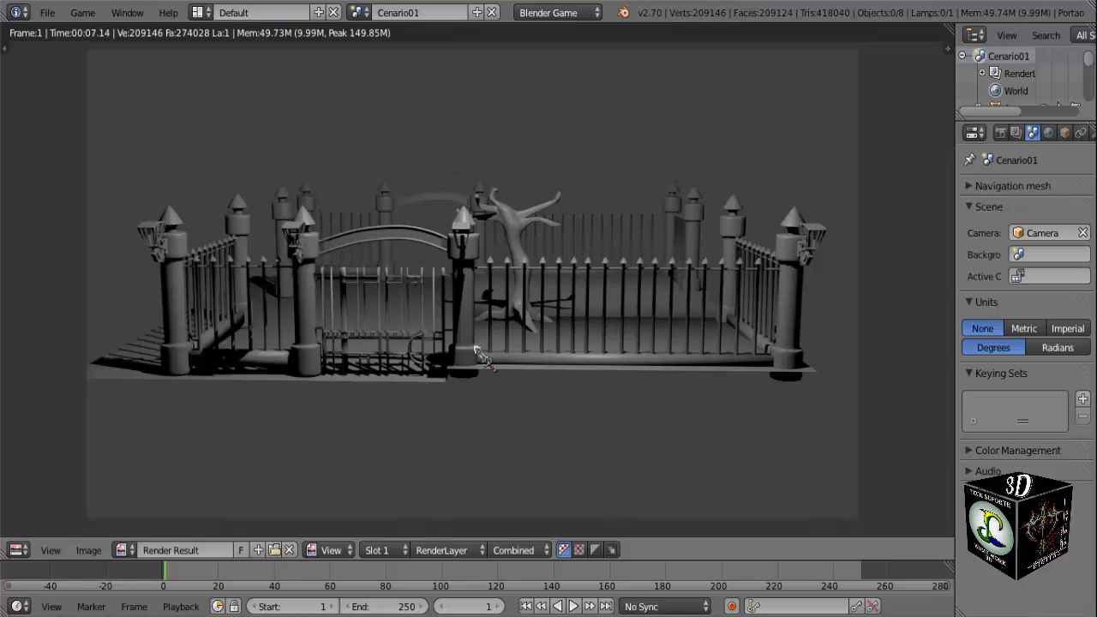
{"action": "scroll", "coordinate": [480, 356], "scroll_direction": "up", "scroll_amount": 4}
{"action": "middle_click_drag", "start_coordinate": [402, 356], "coordinate": [513, 294]}
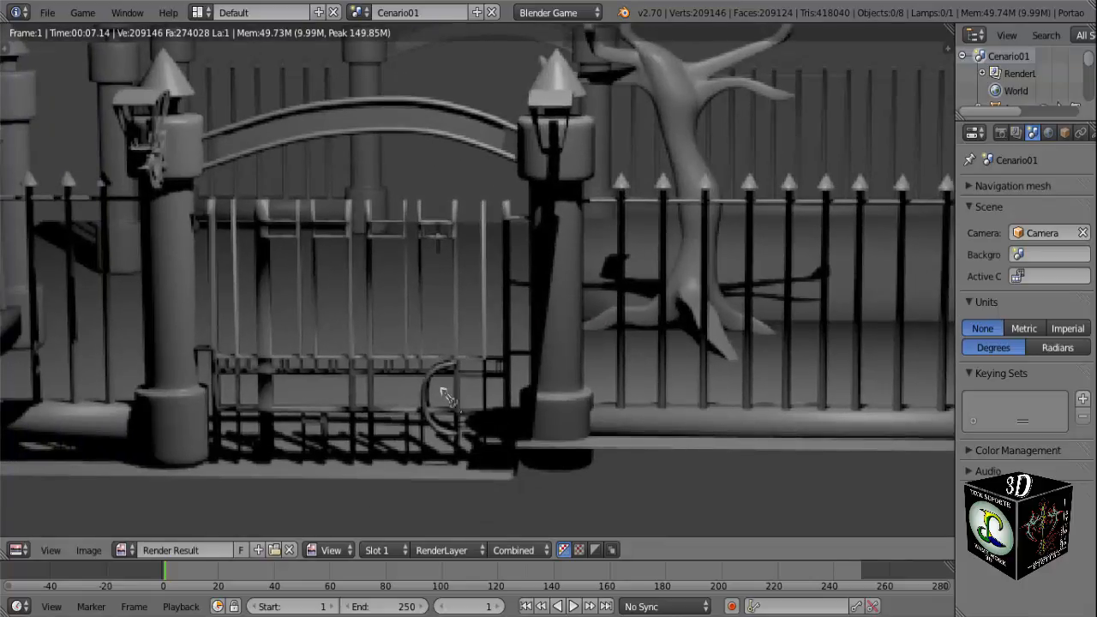
{"action": "scroll", "coordinate": [431, 426], "scroll_direction": "up", "scroll_amount": 1}
{"action": "scroll", "coordinate": [420, 426], "scroll_direction": "down", "scroll_amount": 3}
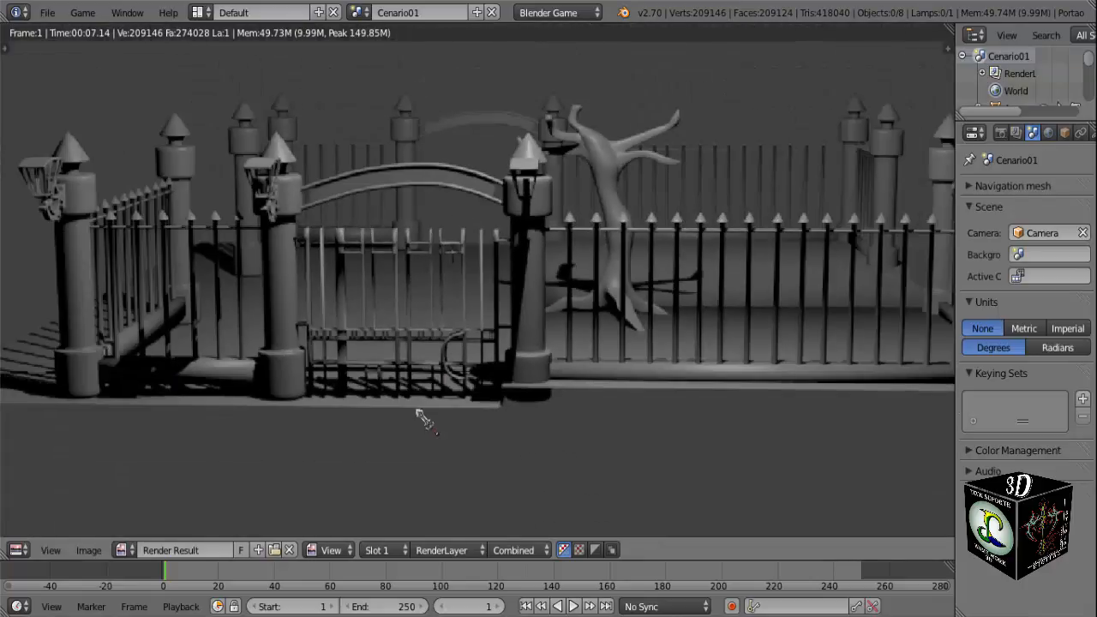
Examine the gate between its pillars in the render, then close the render and return to the camera view.
{"action": "scroll", "coordinate": [374, 410], "scroll_direction": "up", "scroll_amount": 2}
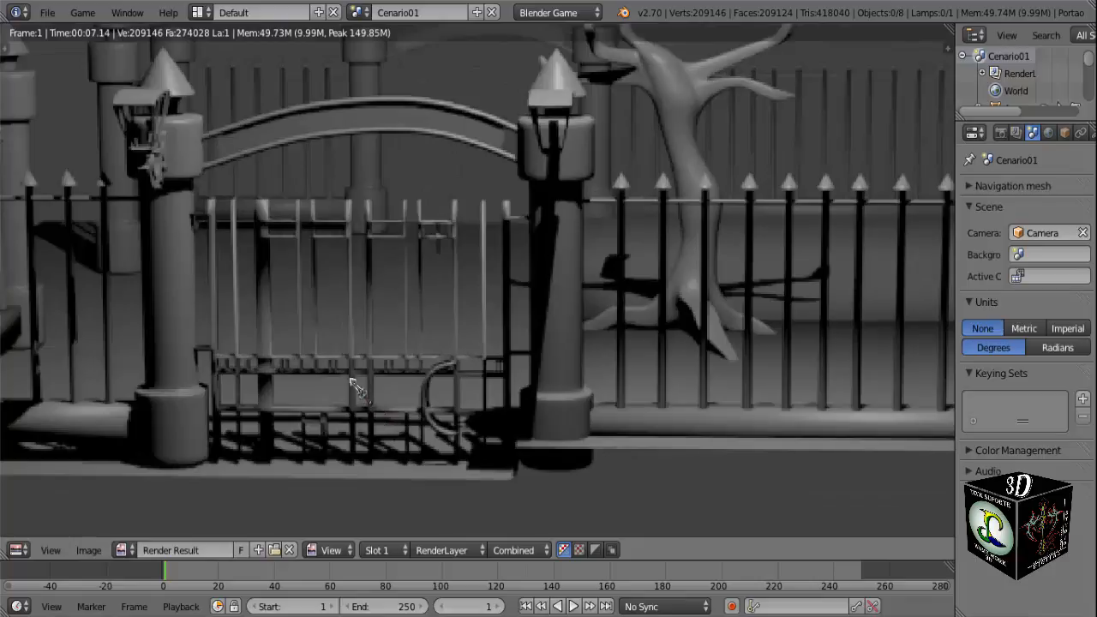
{"action": "scroll", "coordinate": [357, 387], "scroll_direction": "down", "scroll_amount": 3}
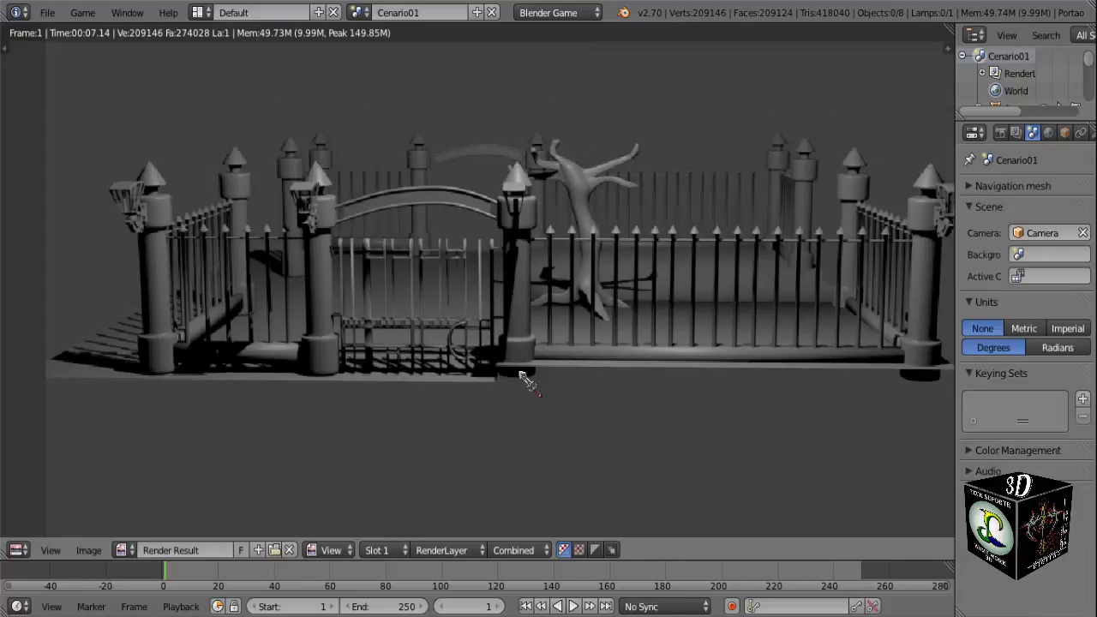
{"action": "key", "text": "Escape"}
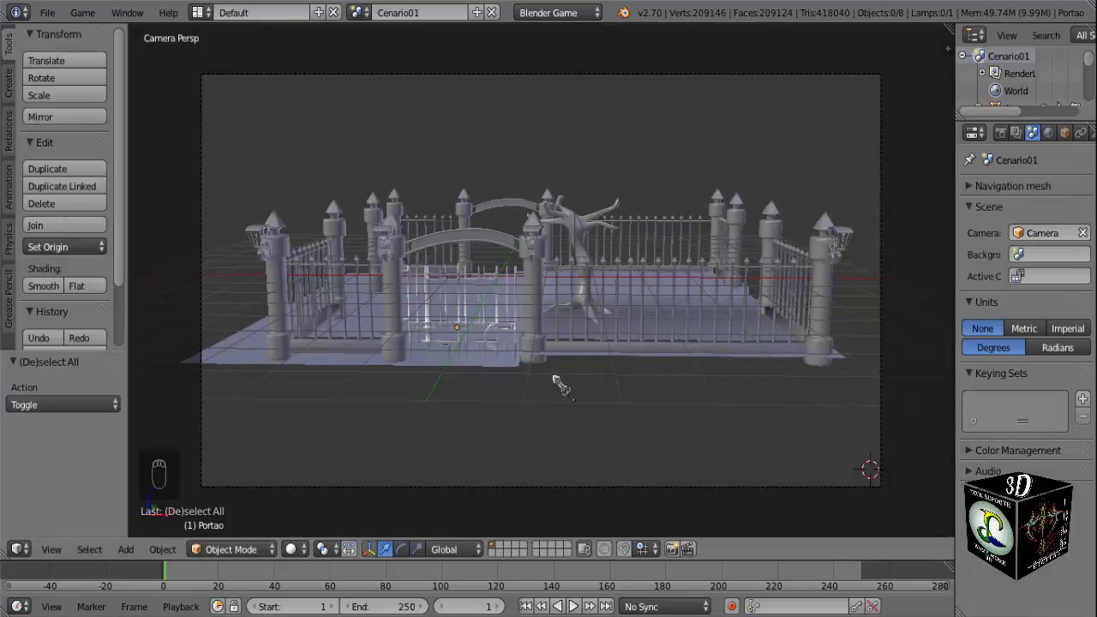
Frame the whole cemetery from the front in perspective and run the scene in the game engine to preview the gate.
{"action": "middle_click_drag", "start_coordinate": [555, 383], "coordinate": [533, 372]}
{"action": "scroll", "coordinate": [514, 360], "scroll_direction": "up", "scroll_amount": 5}
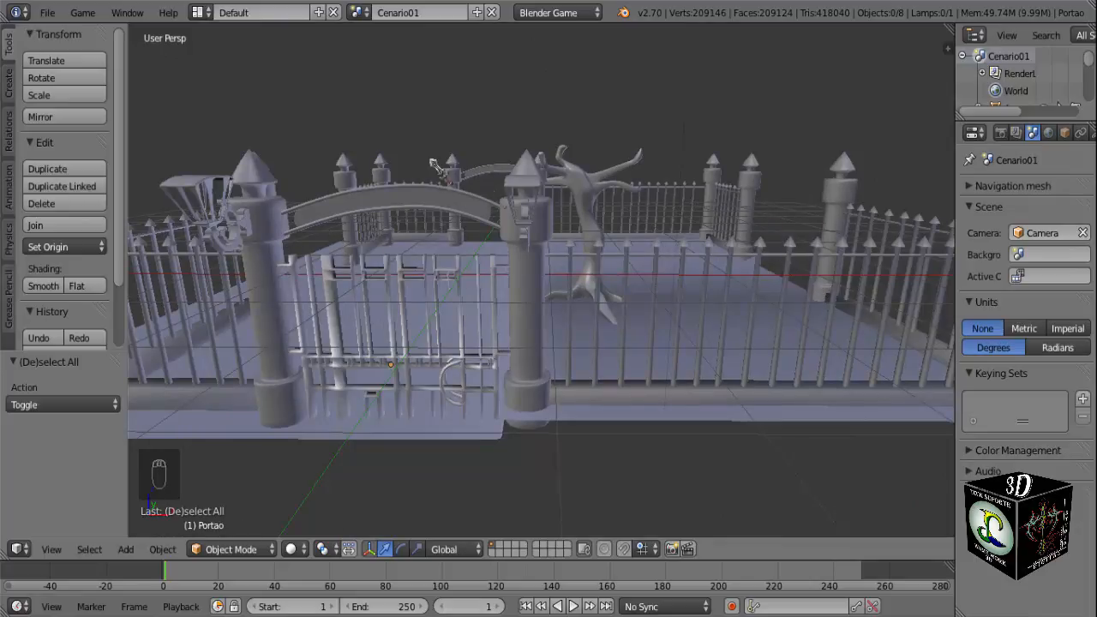
{"action": "middle_click_drag", "start_coordinate": [511, 223], "coordinate": [581, 278]}
{"action": "key", "text": "KP_1"}
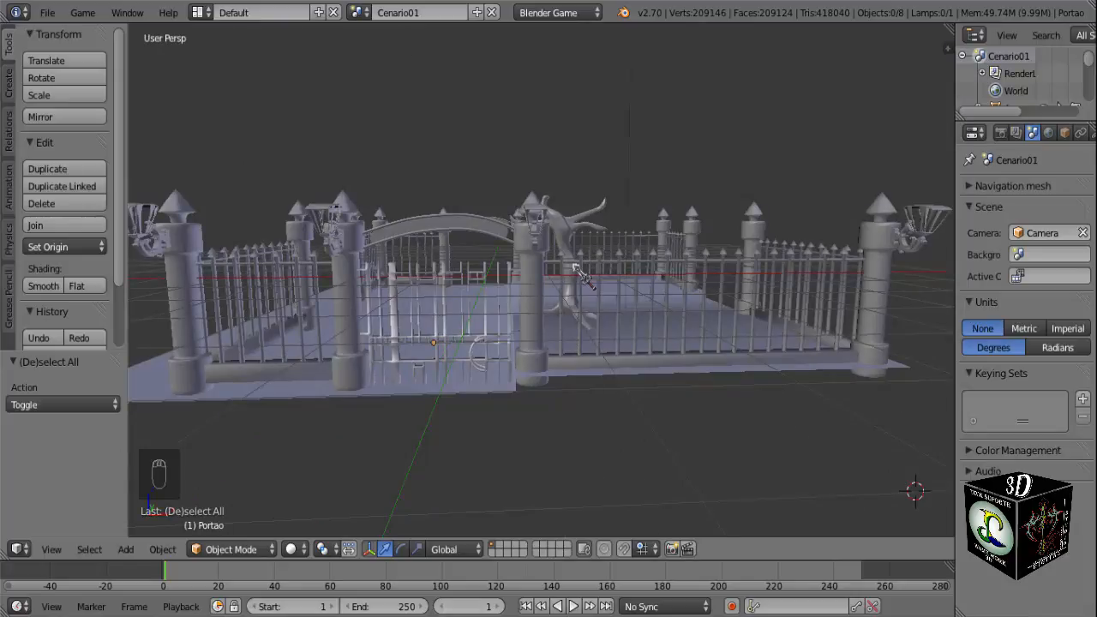
{"action": "key", "text": "p"}
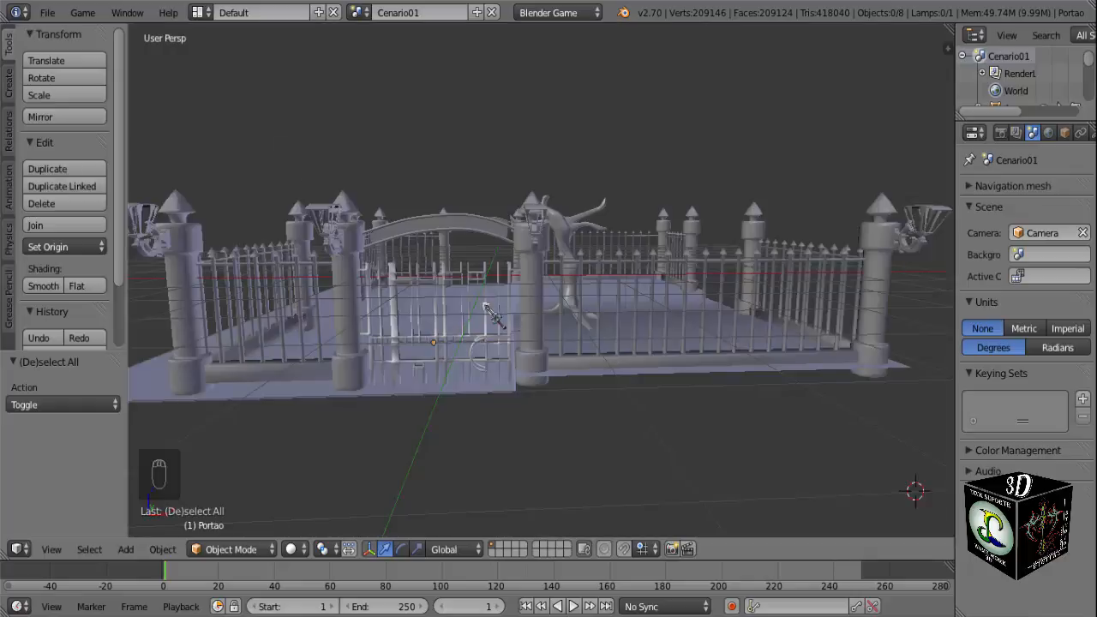
Inspect the gate mesh and its hinge bars at both pillars up close, in Object Mode and in Edit Mode.
{"action": "middle_click_drag", "start_coordinate": [494, 316], "coordinate": [435, 332]}
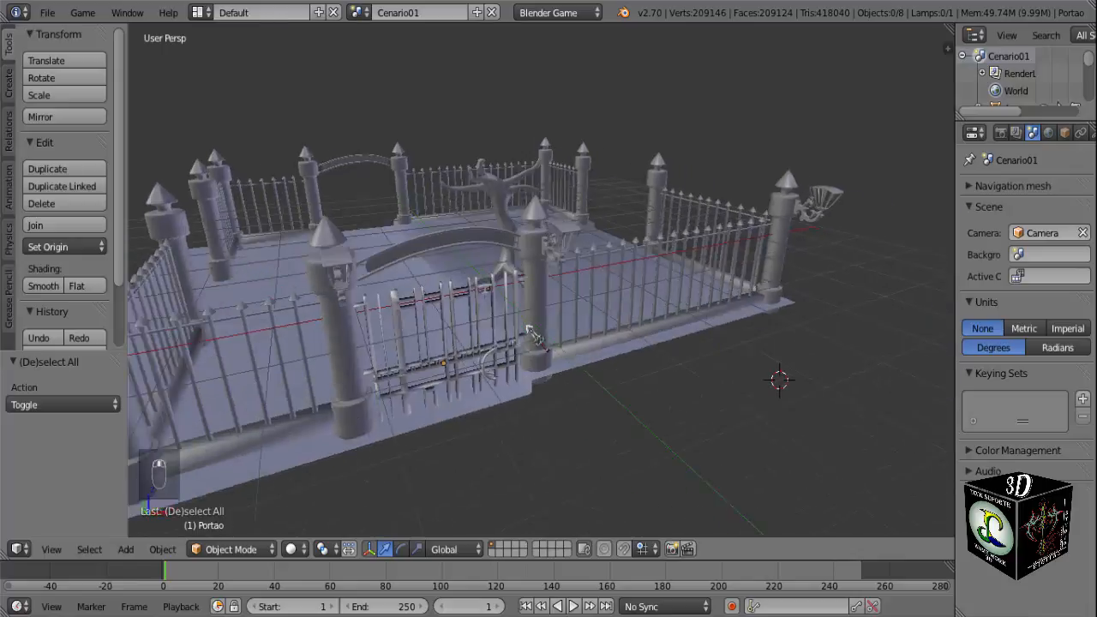
{"action": "scroll", "coordinate": [437, 336], "scroll_direction": "up", "scroll_amount": 3}
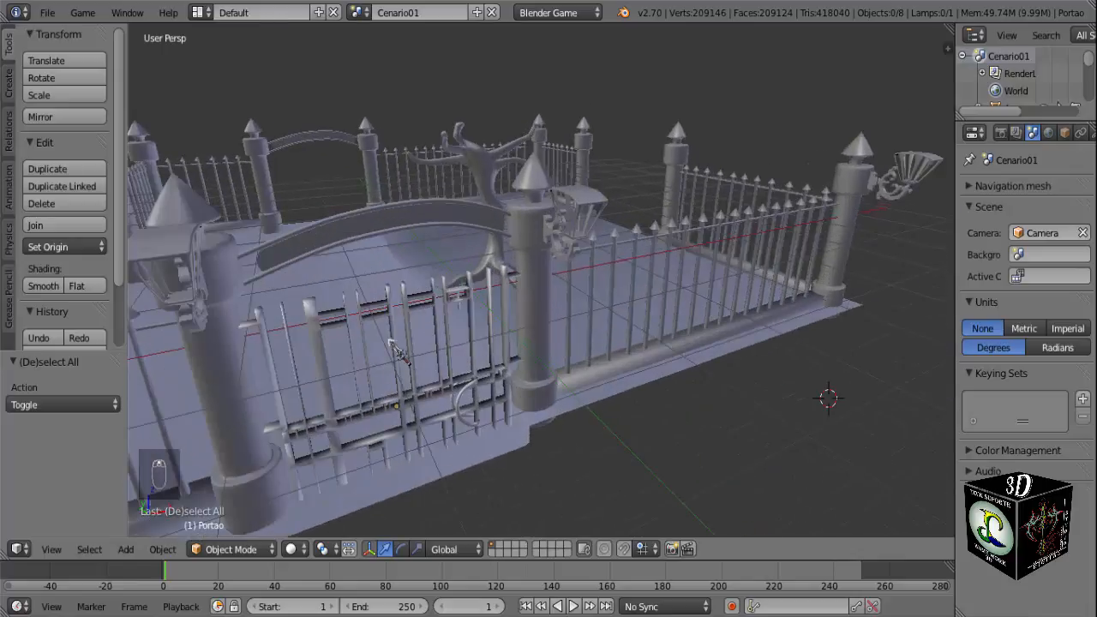
{"action": "scroll", "coordinate": [296, 370], "scroll_direction": "up", "scroll_amount": 2}
{"action": "middle_click_drag", "start_coordinate": [291, 362], "coordinate": [328, 287]}
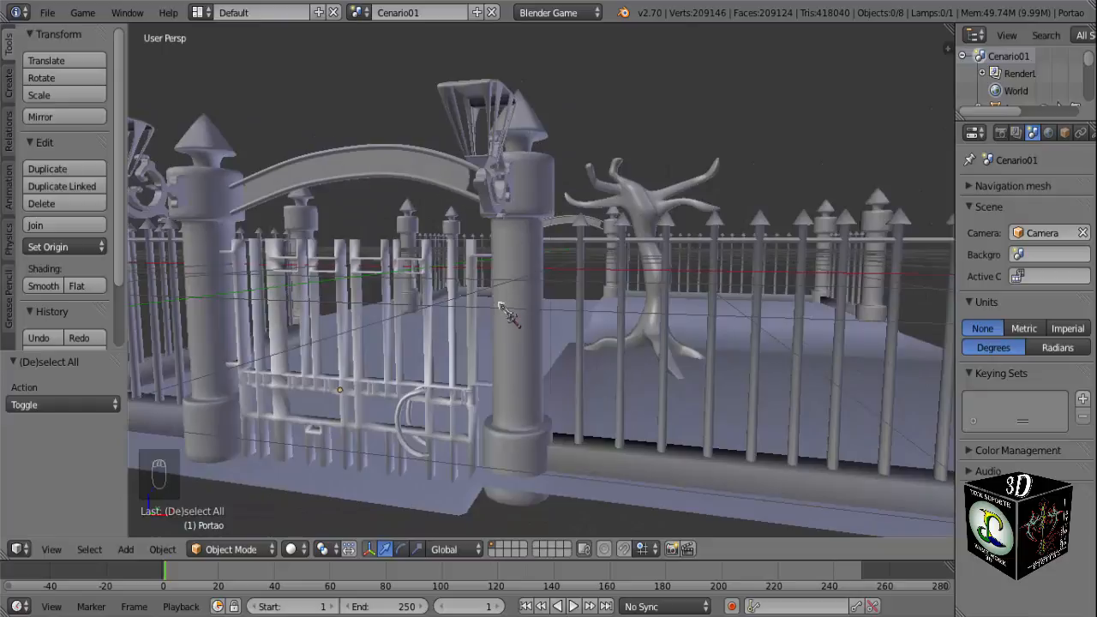
{"action": "right_click", "coordinate": [350, 365]}
{"action": "key", "text": "Tab"}
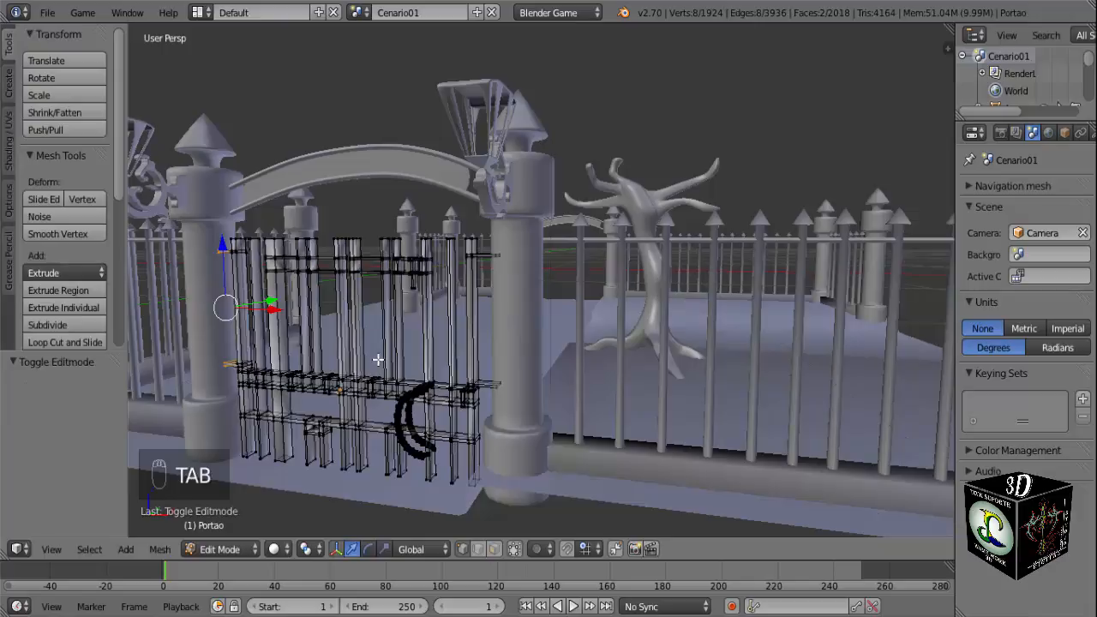
{"action": "scroll", "coordinate": [378, 359], "scroll_direction": "up", "scroll_amount": 5}
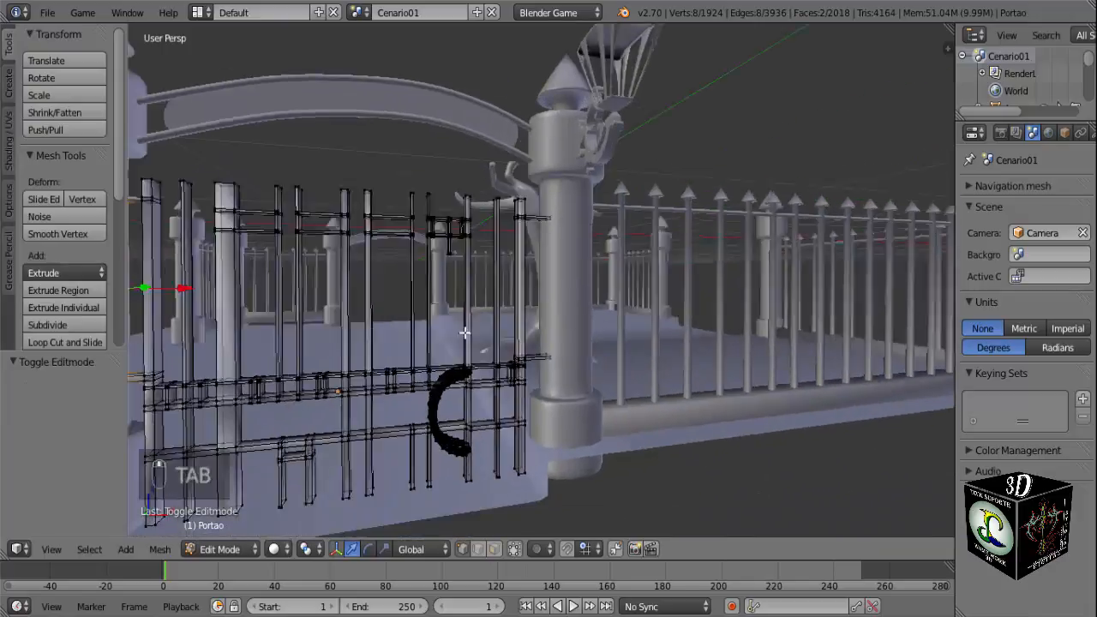
{"action": "middle_click_drag", "start_coordinate": [464, 332], "coordinate": [500, 345]}
{"action": "key", "text": "Tab"}
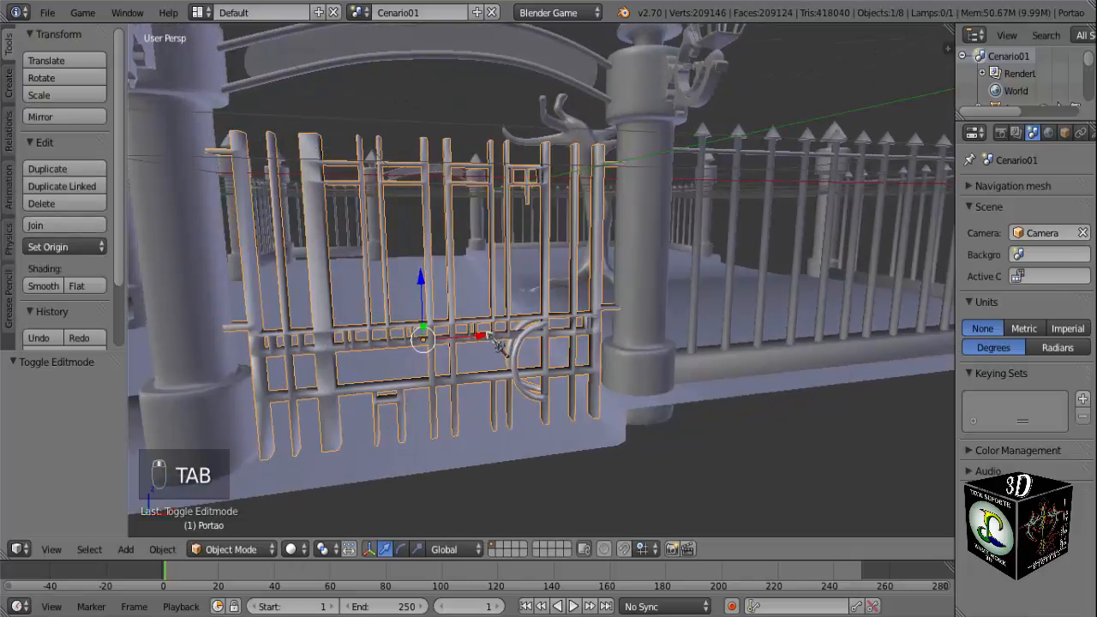
Check the gate's fit in the entrance from the front and in perspective, and deselect all objects to review the whole cemetery.
{"action": "key", "text": "KP_1"}
{"action": "scroll", "coordinate": [493, 339], "scroll_direction": "down", "scroll_amount": 5}
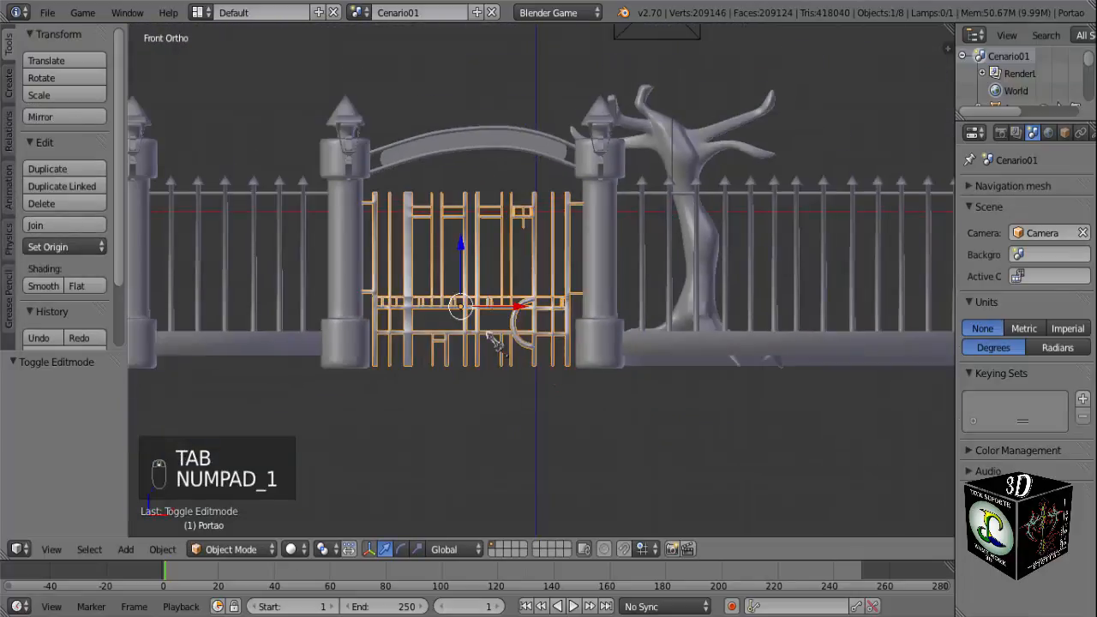
{"action": "middle_click_drag", "start_coordinate": [509, 334], "coordinate": [514, 349]}
{"action": "scroll", "coordinate": [514, 349], "scroll_direction": "up", "scroll_amount": 4}
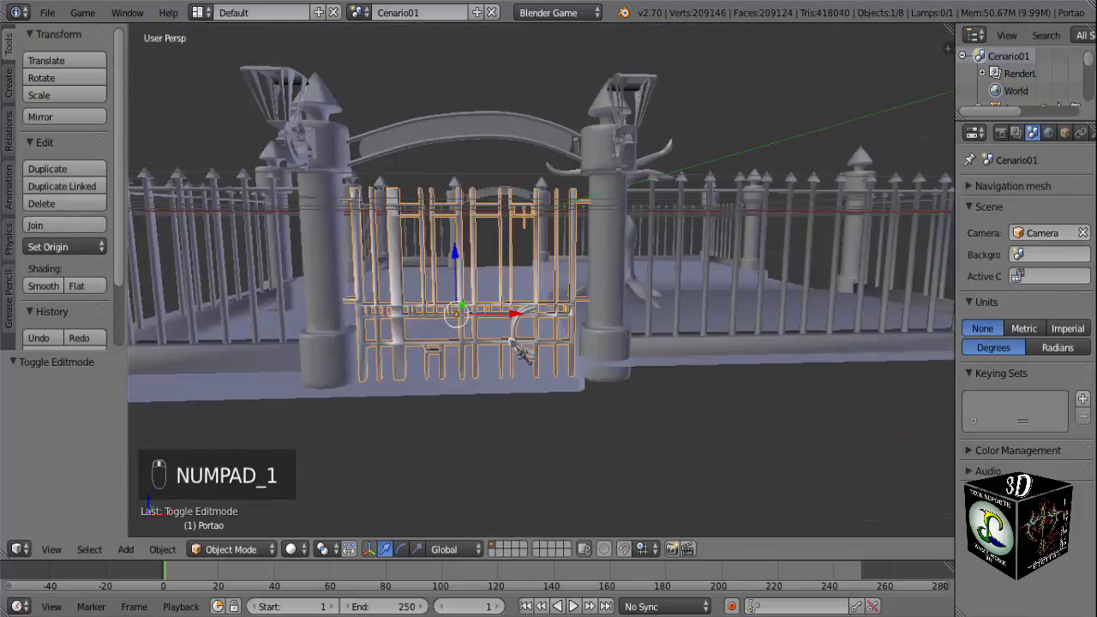
{"action": "key", "text": "a"}
{"action": "key", "text": "a"}
{"action": "scroll", "coordinate": [522, 358], "scroll_direction": "down", "scroll_amount": 4}
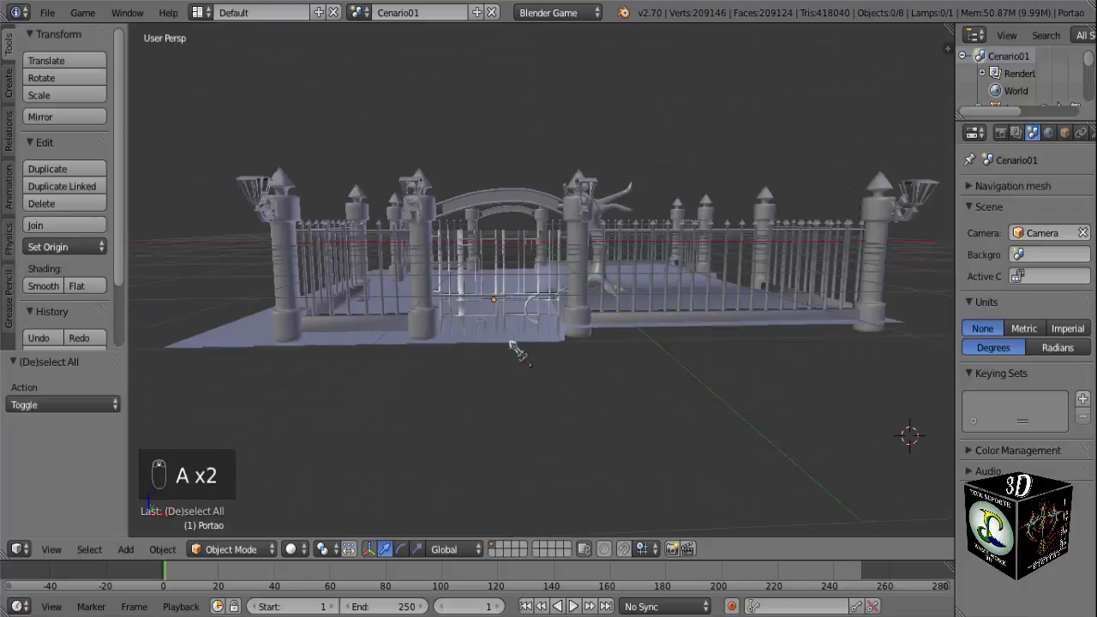
{"action": "middle_click_drag", "start_coordinate": [514, 364], "coordinate": [536, 334]}
{"action": "scroll", "coordinate": [519, 354], "scroll_direction": "up", "scroll_amount": 3}
{"action": "scroll", "coordinate": [568, 339], "scroll_direction": "down", "scroll_amount": 2}
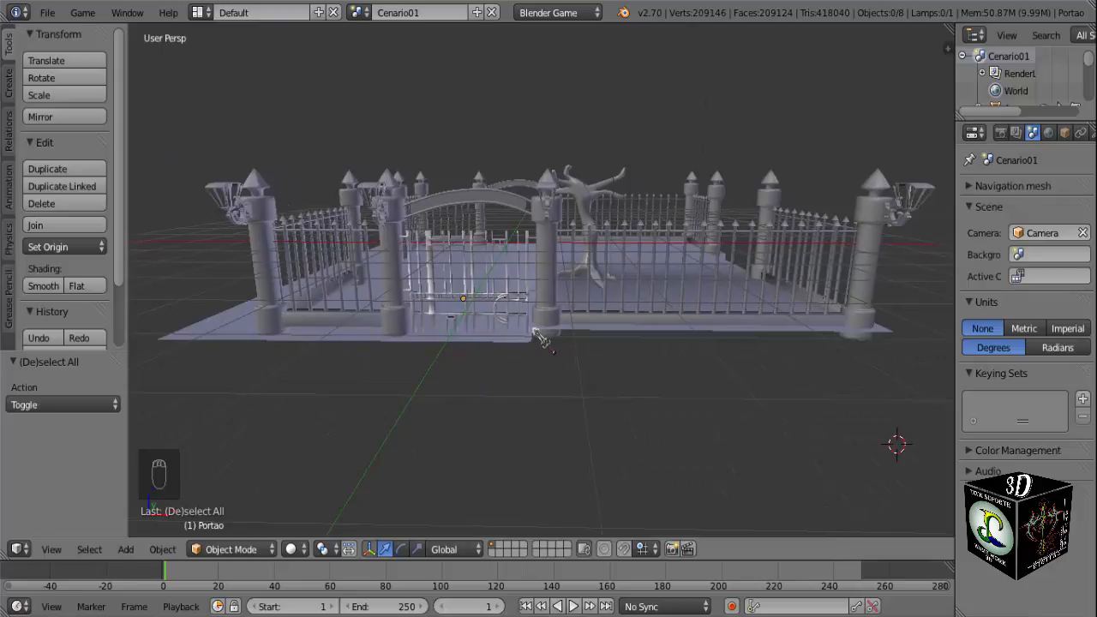